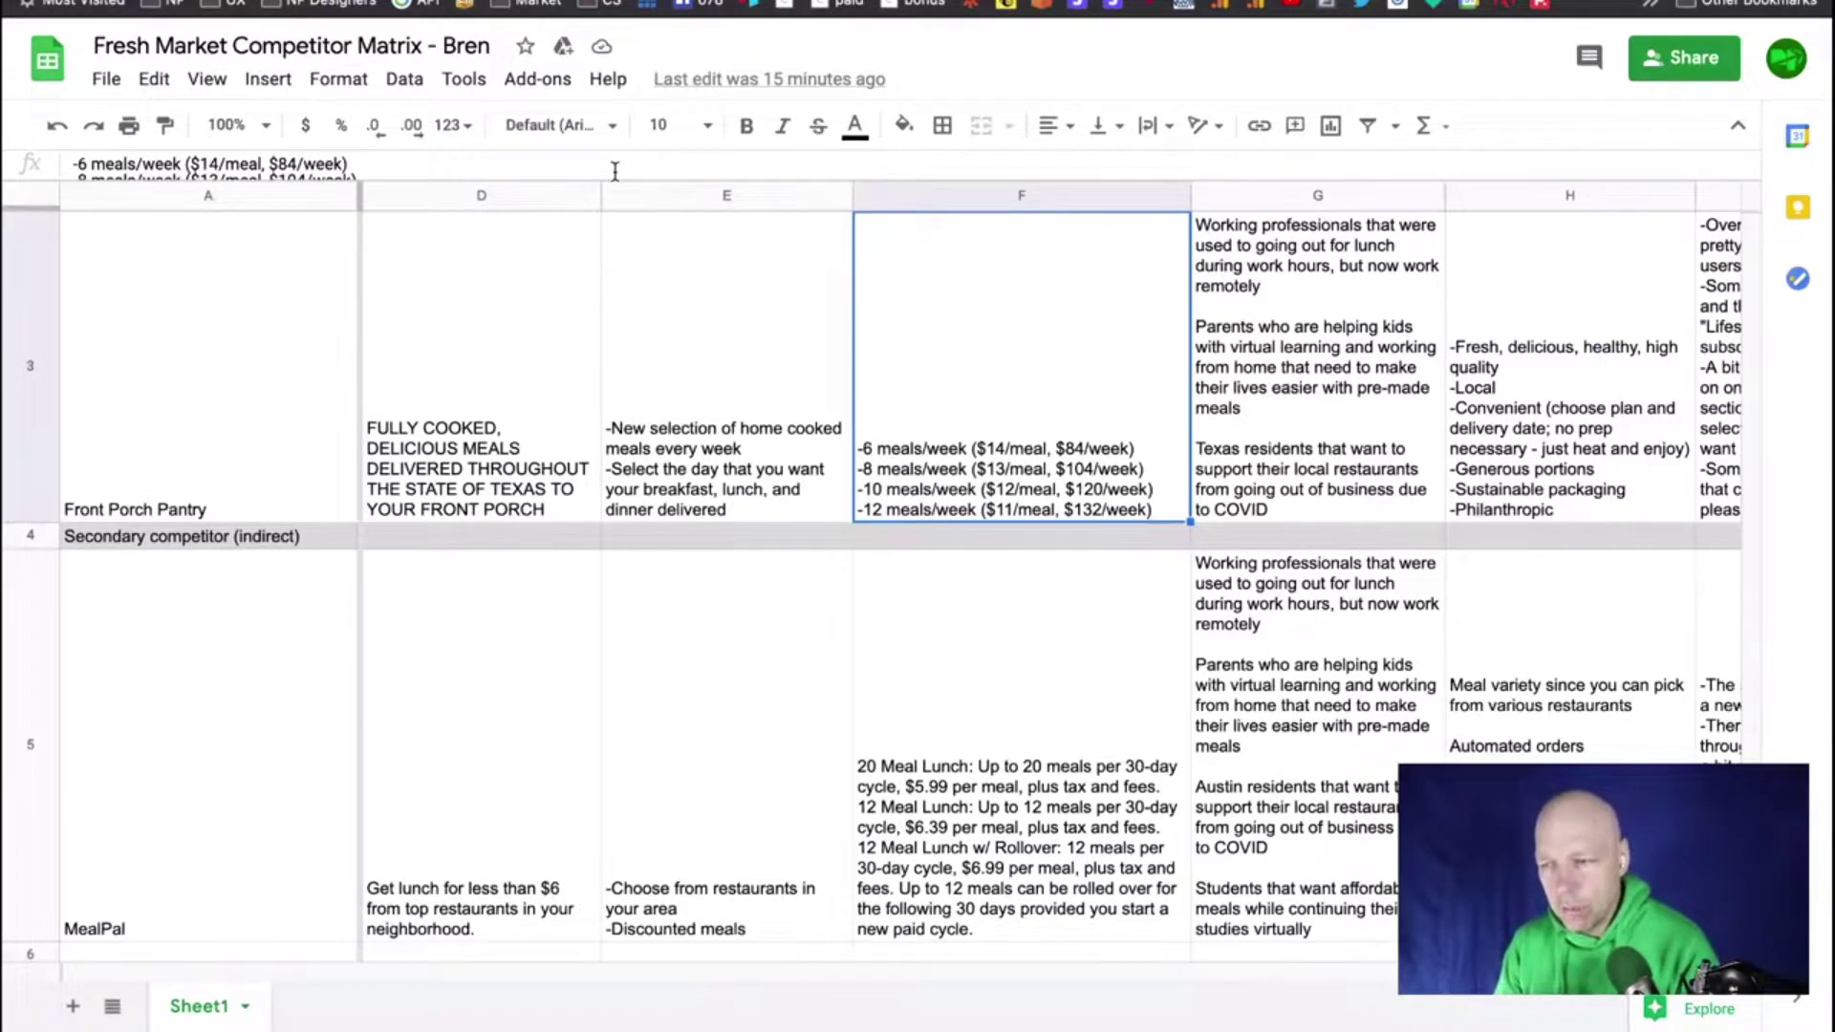
Check the program journal and highlight its sentence about finding local competitors
{"action": "scroll", "coordinate": [918, 381], "scroll_direction": "up", "scroll_amount": 1}
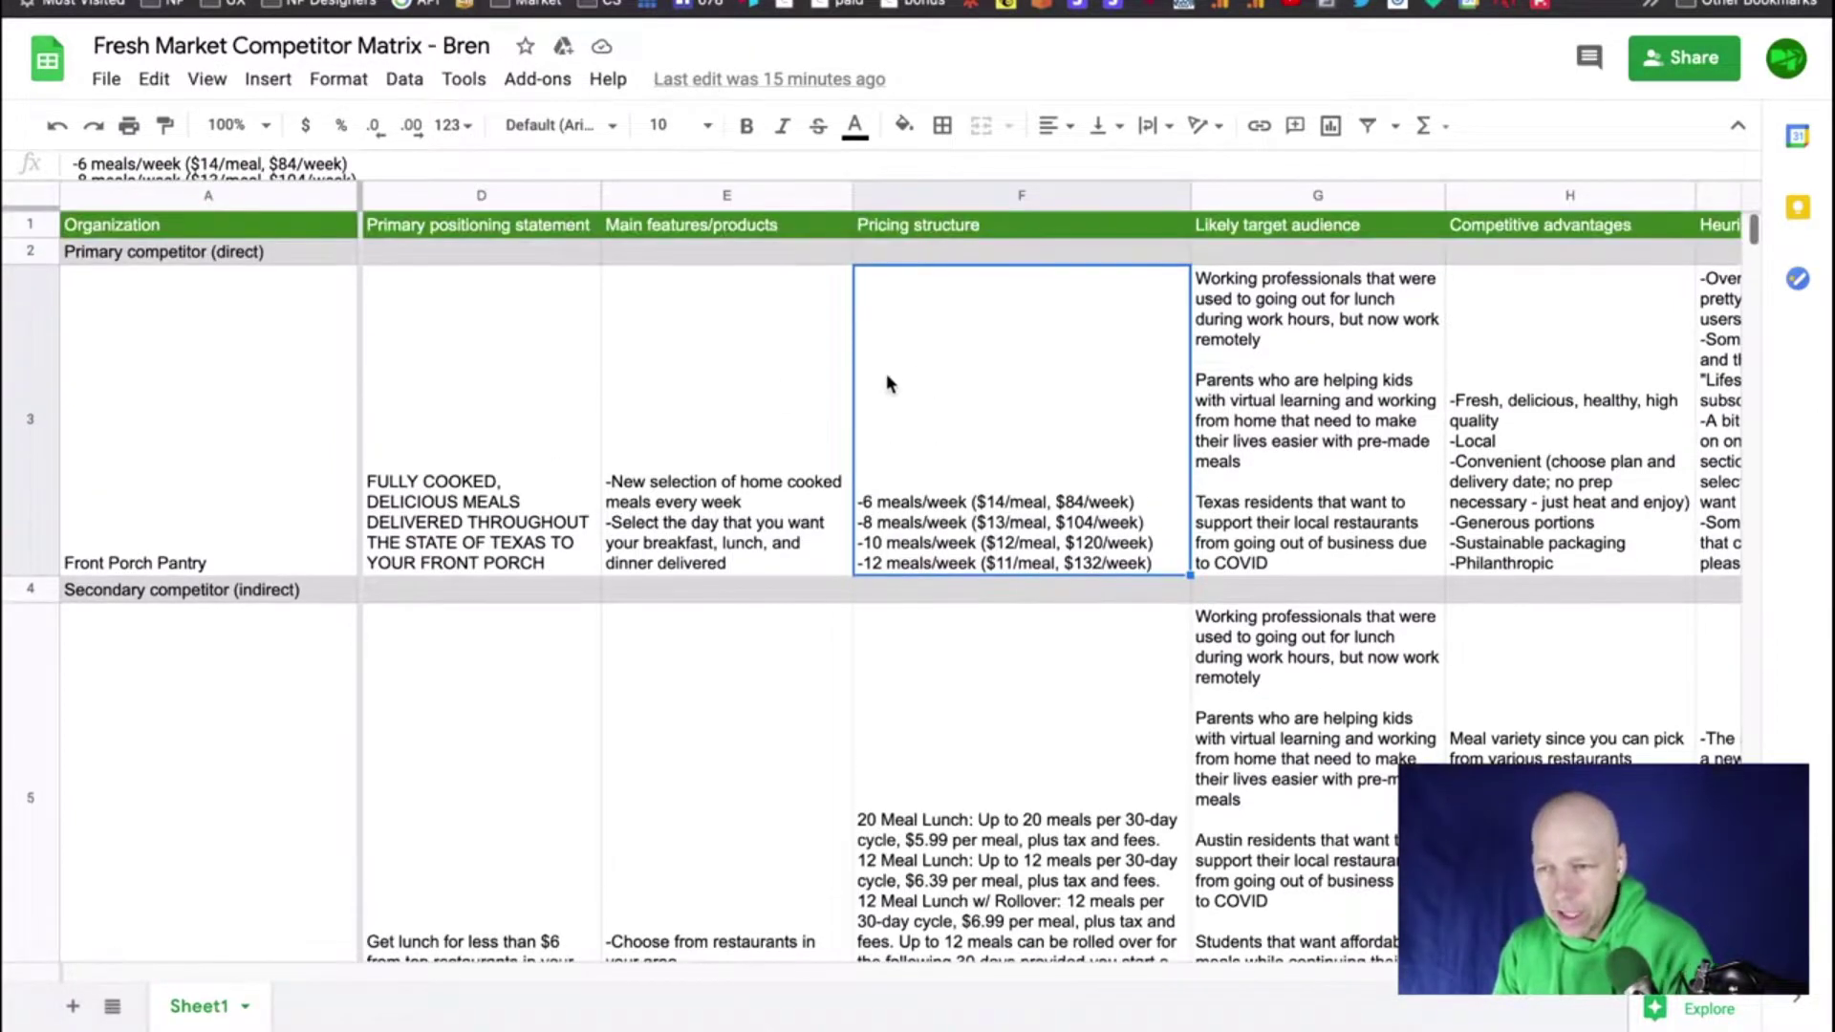
{"action": "scroll", "coordinate": [574, 421], "scroll_direction": "down", "scroll_amount": 3}
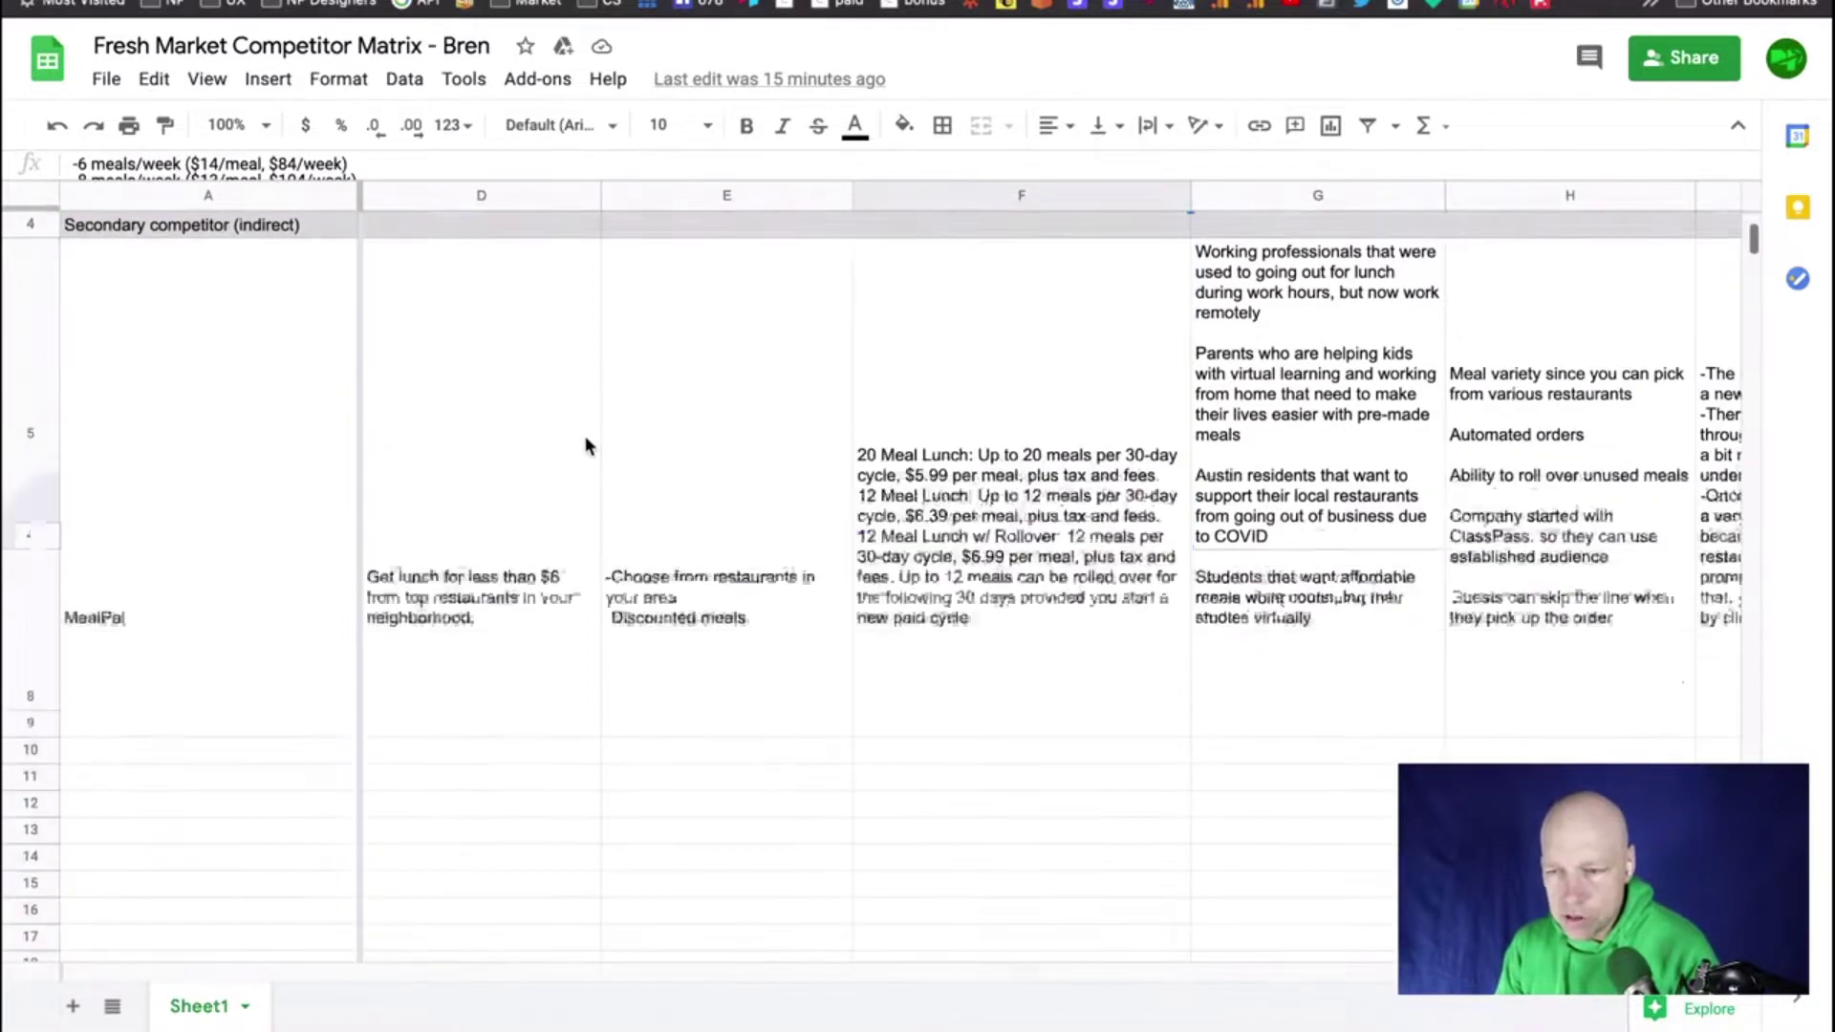
{"action": "scroll", "coordinate": [585, 440], "scroll_direction": "up", "scroll_amount": 3}
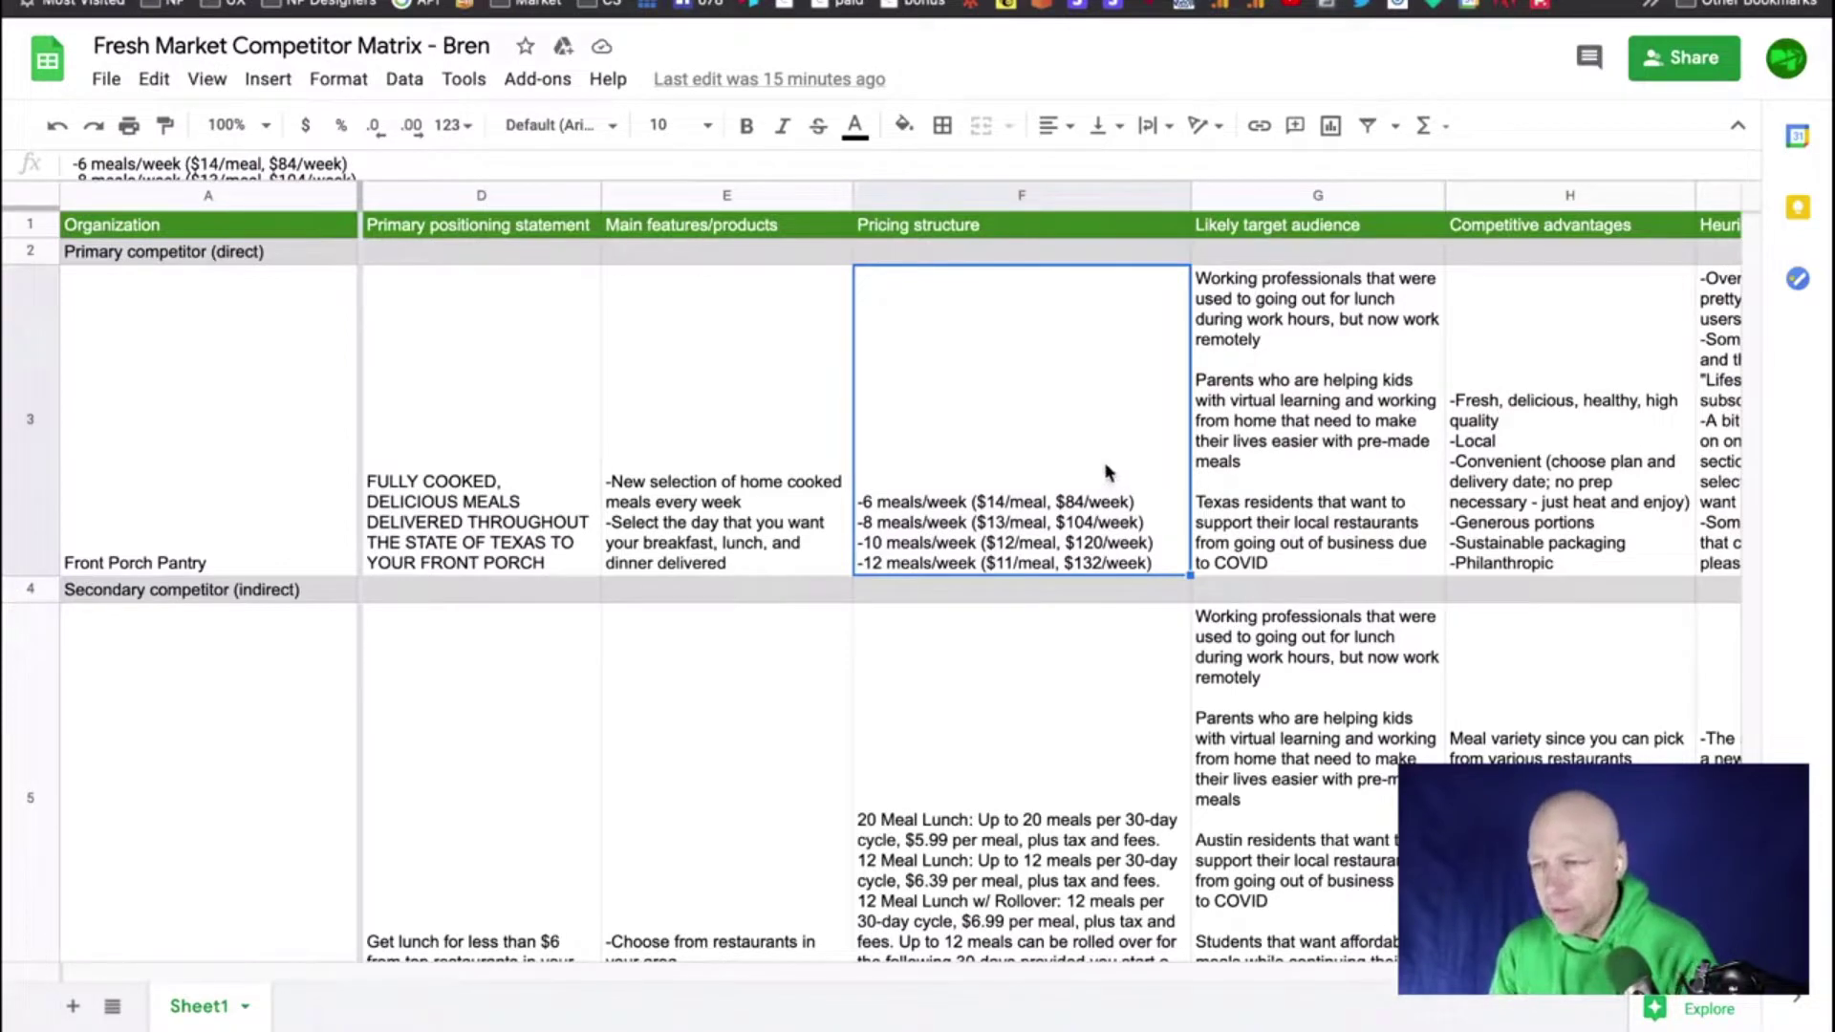
{"action": "key", "text": "ctrl+Tab"}
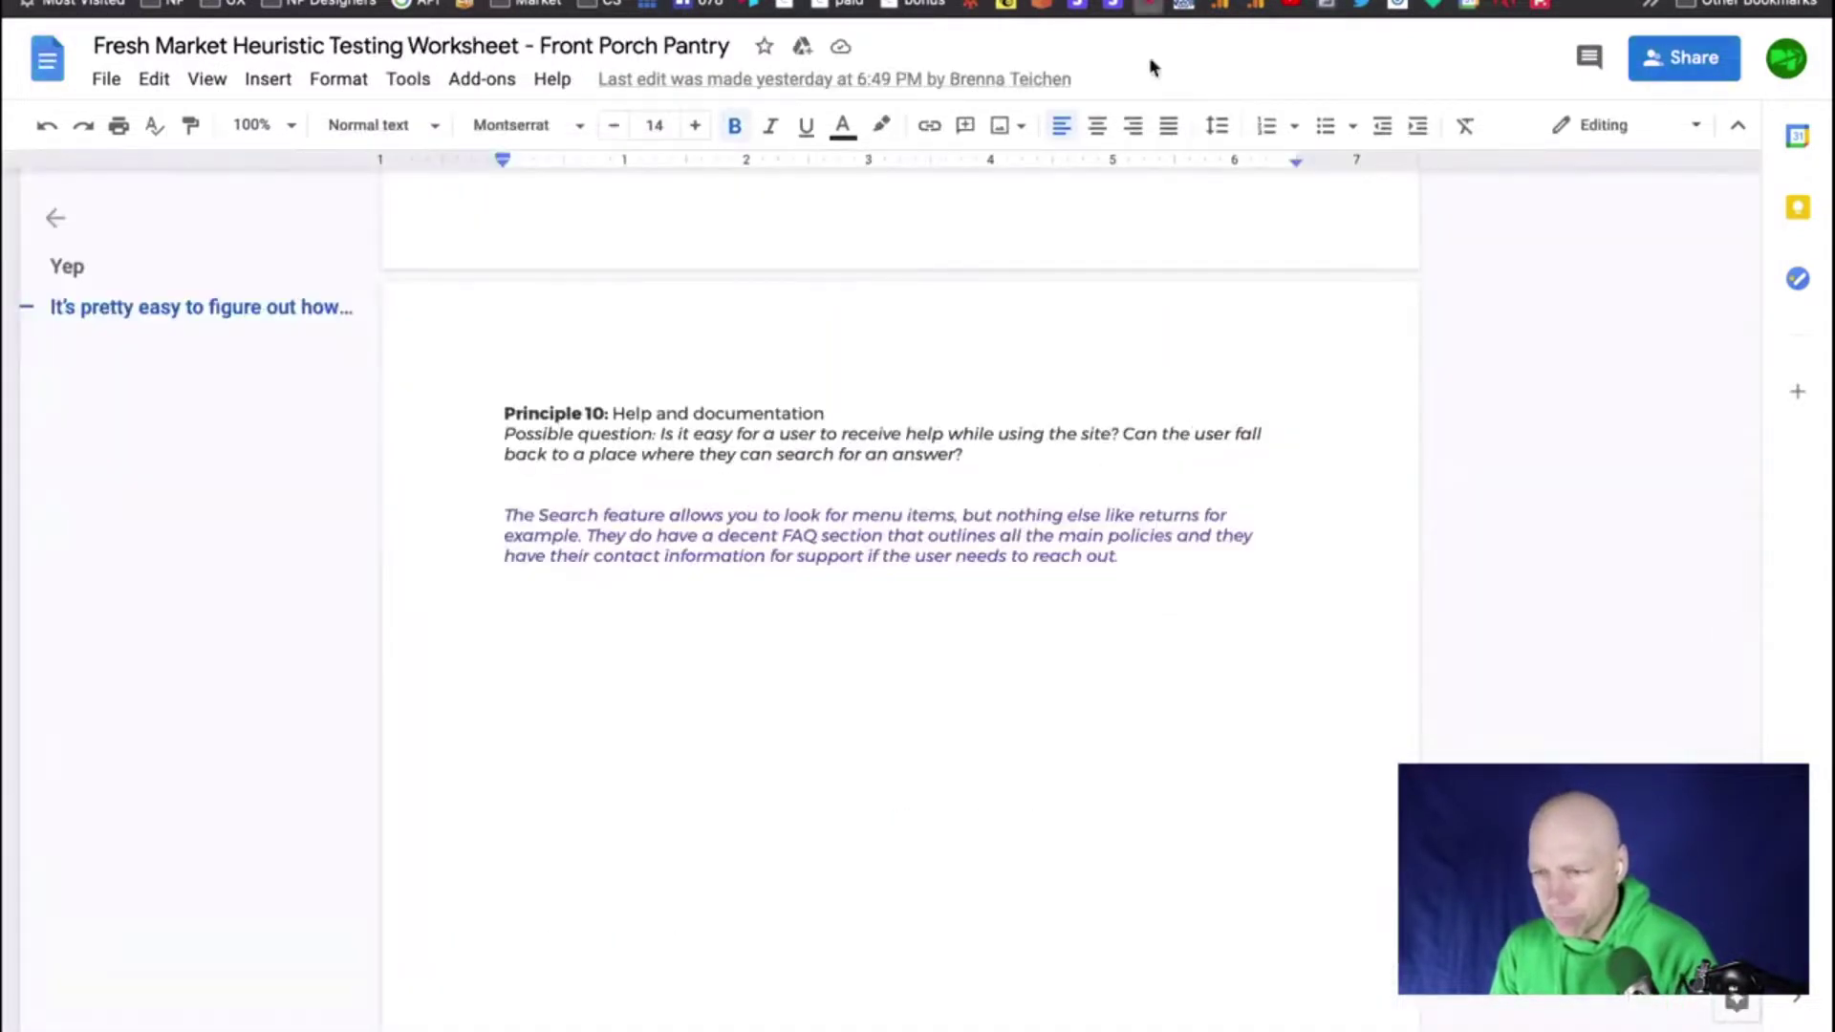
{"action": "key", "text": "ctrl+Tab"}
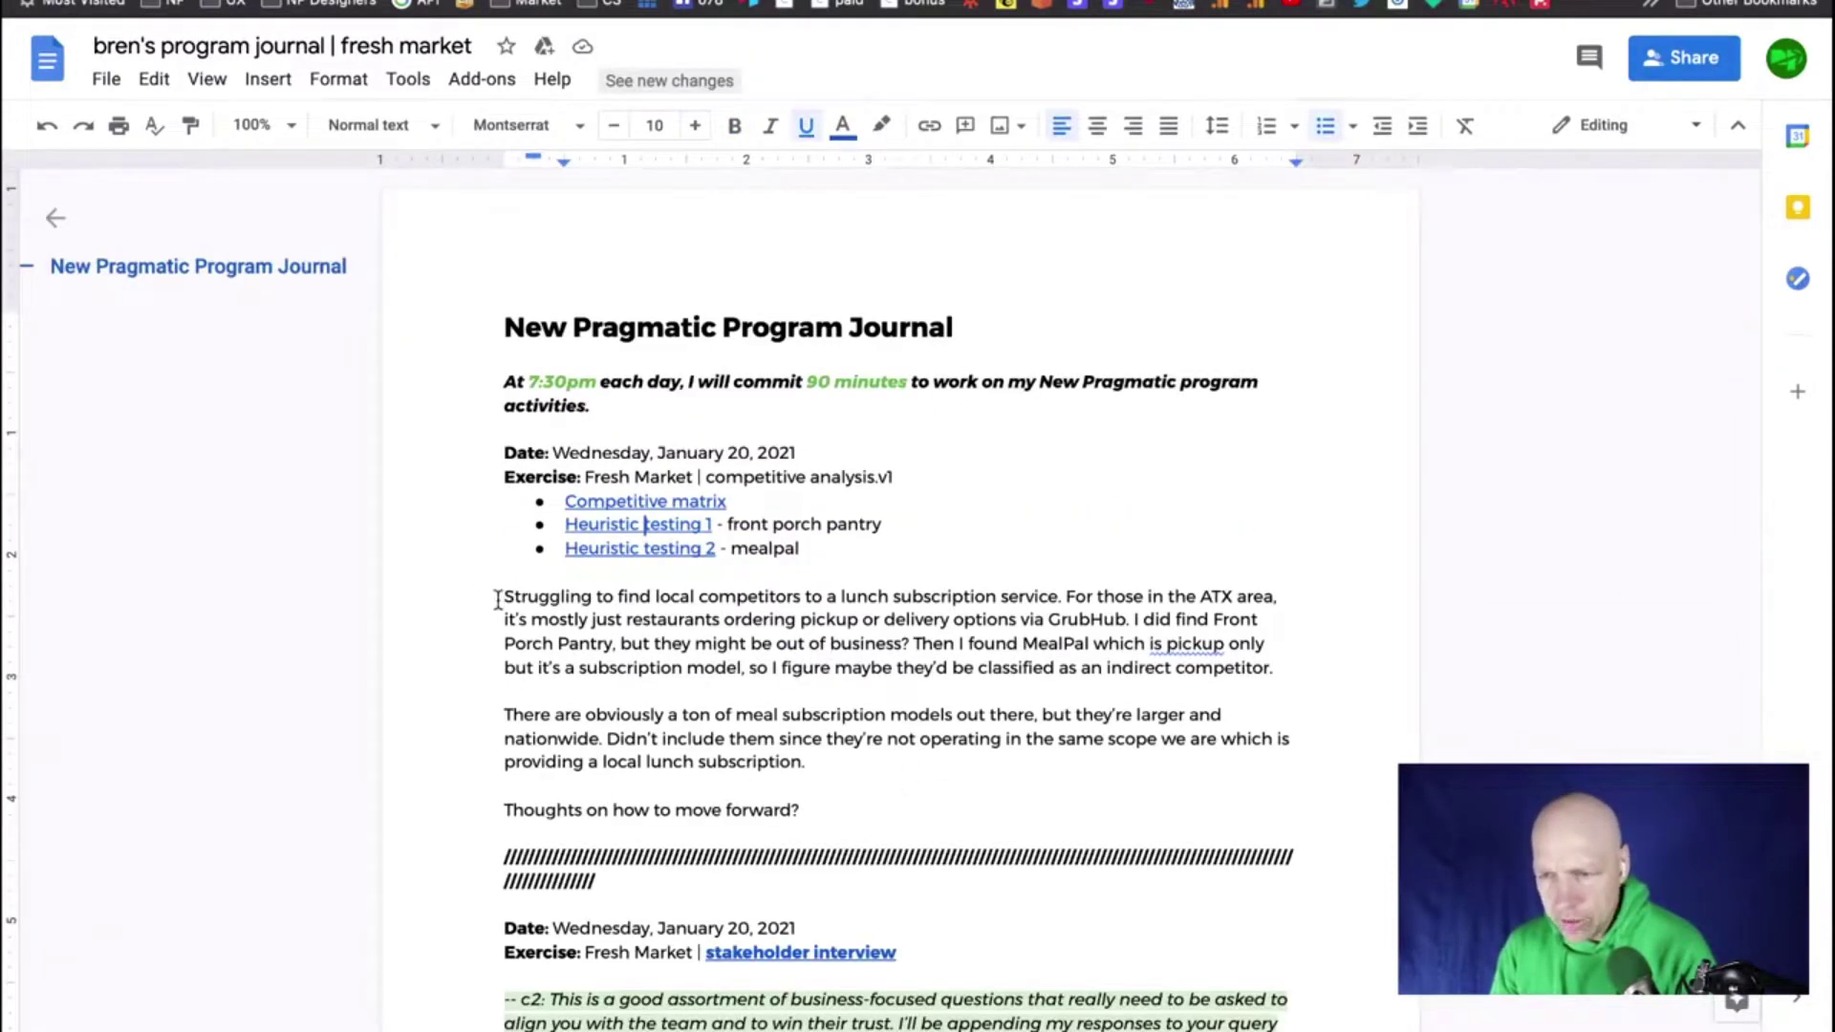
{"action": "left_click_drag", "start_coordinate": [501, 596], "coordinate": [1057, 600]}
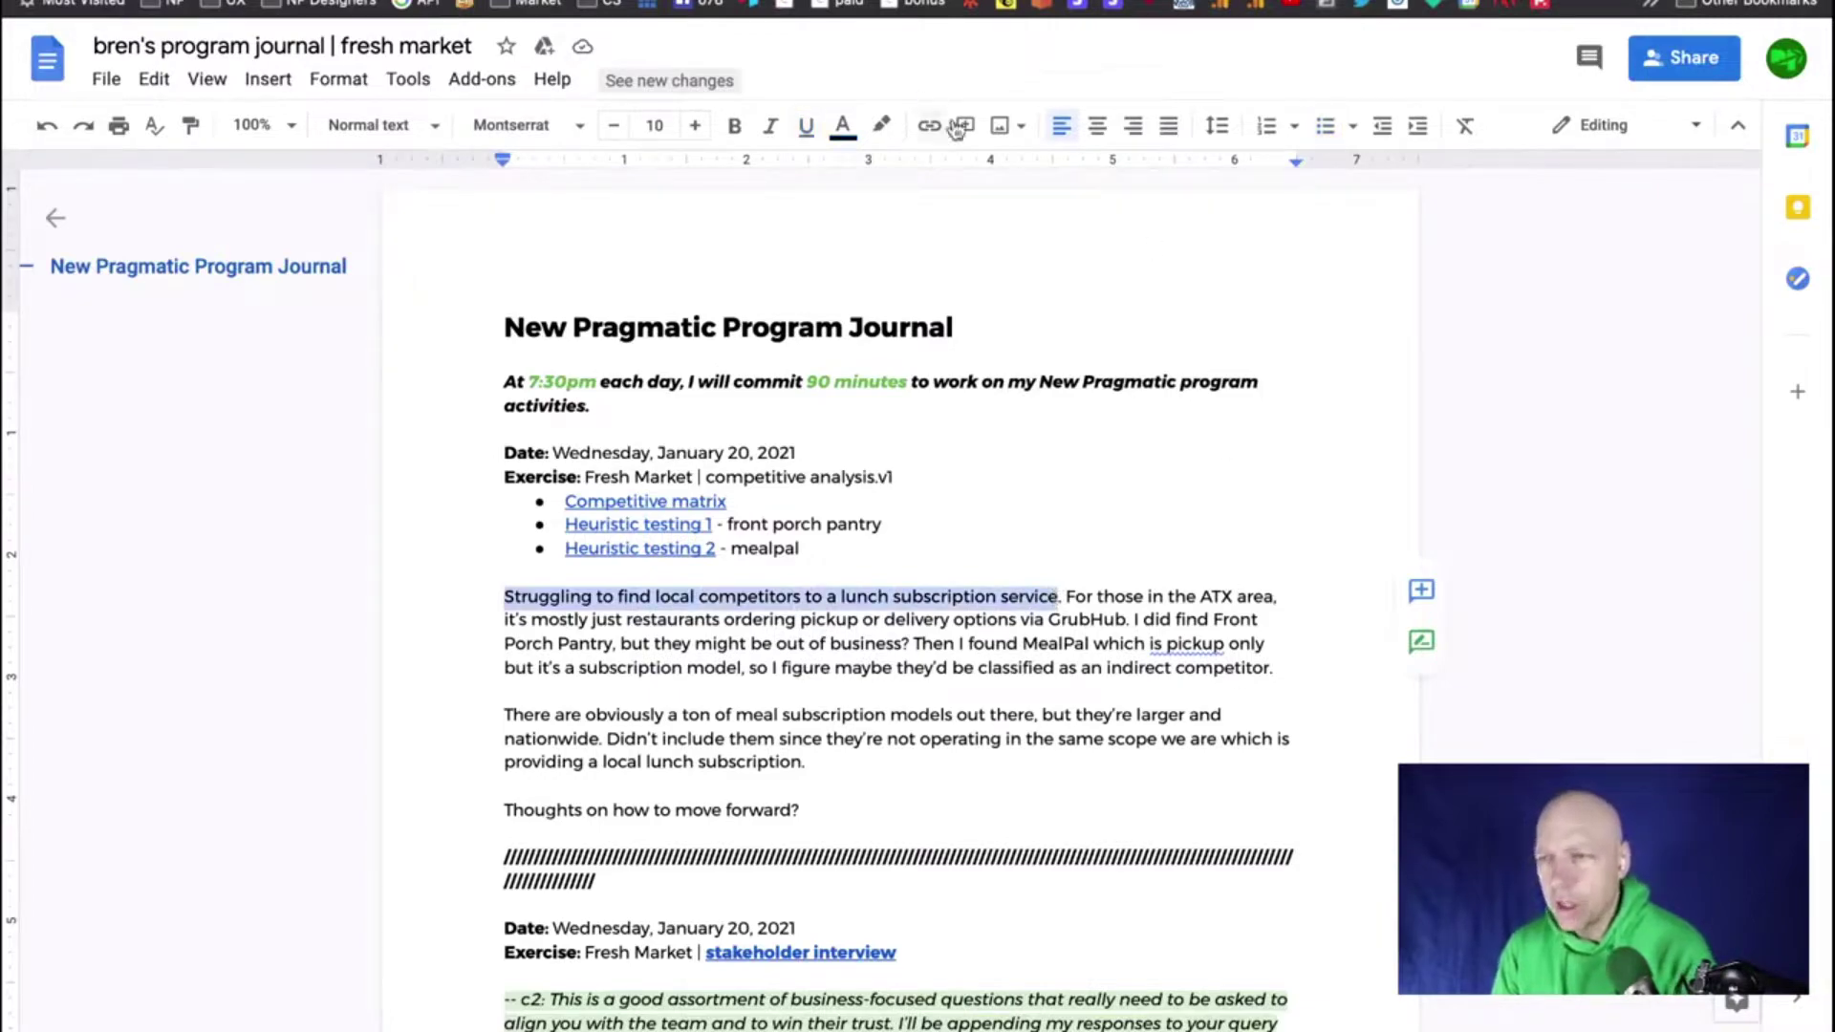
Return to the top of the Front Porch Pantry heuristic worksheet, then to the competitor matrix
{"action": "key", "text": "ctrl+shift+Tab"}
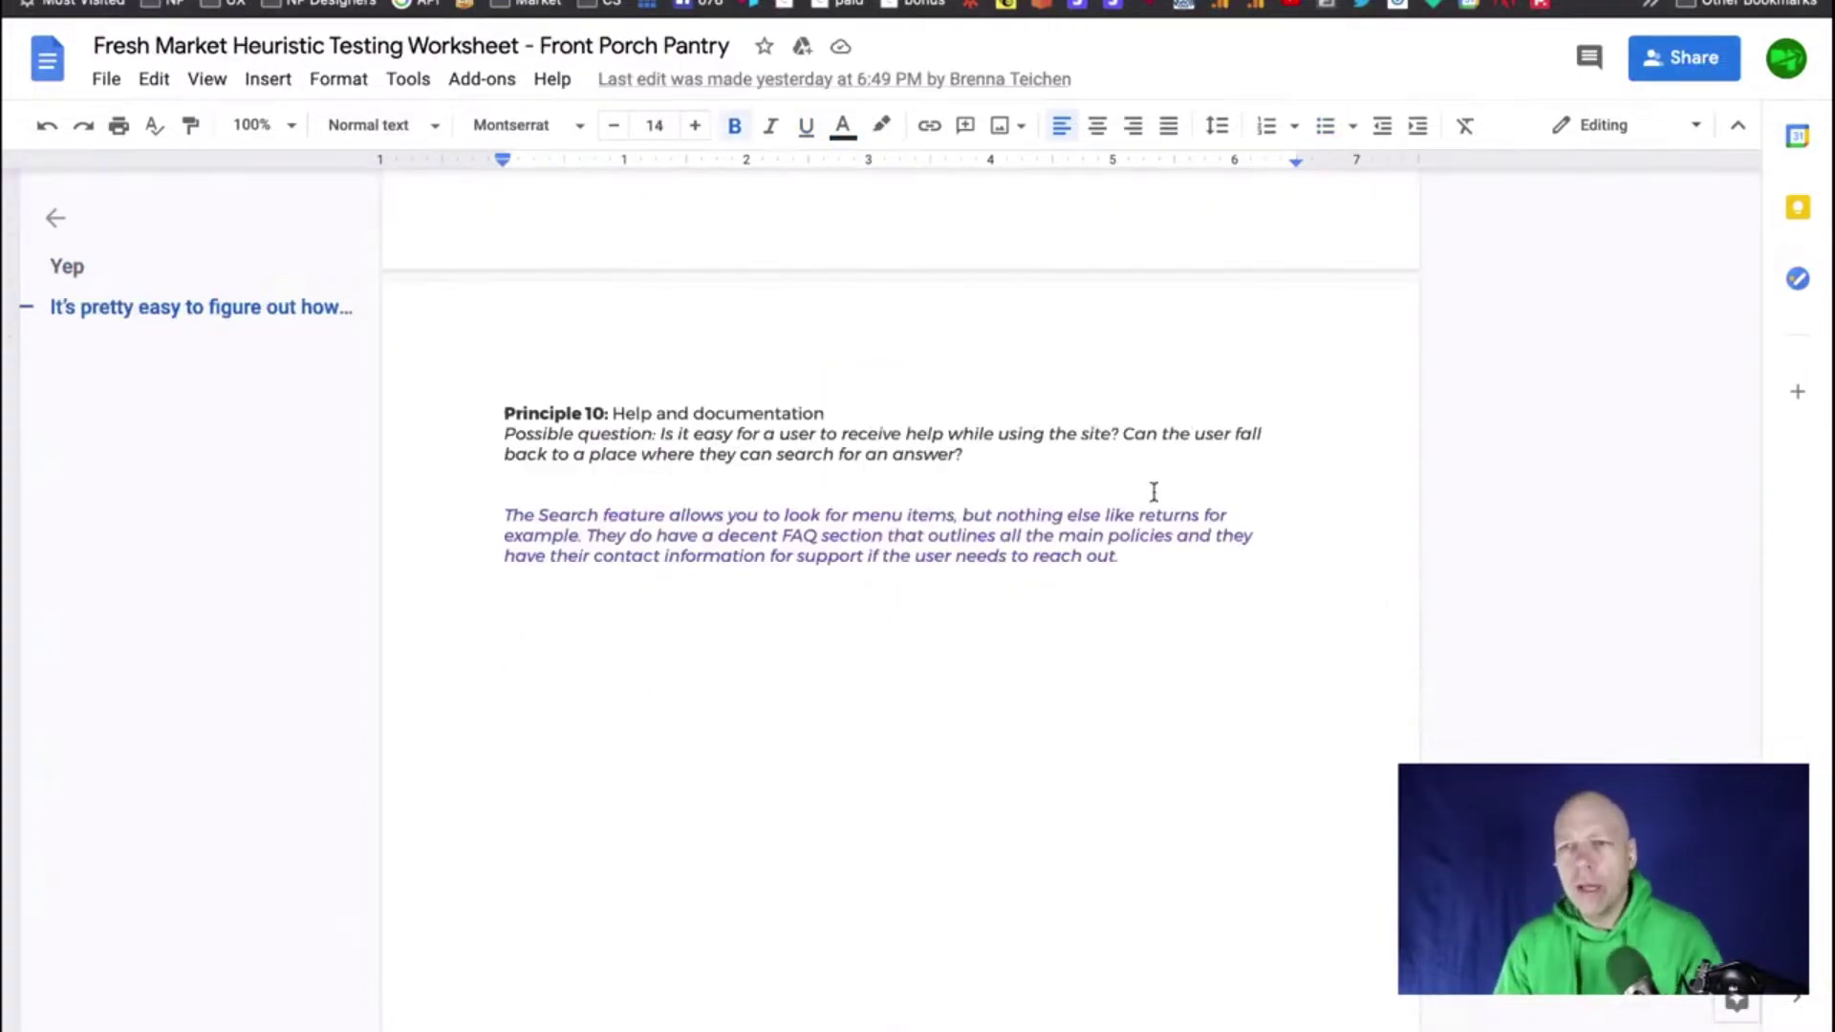
{"action": "scroll", "coordinate": [1155, 491], "scroll_direction": "up", "scroll_amount": 20}
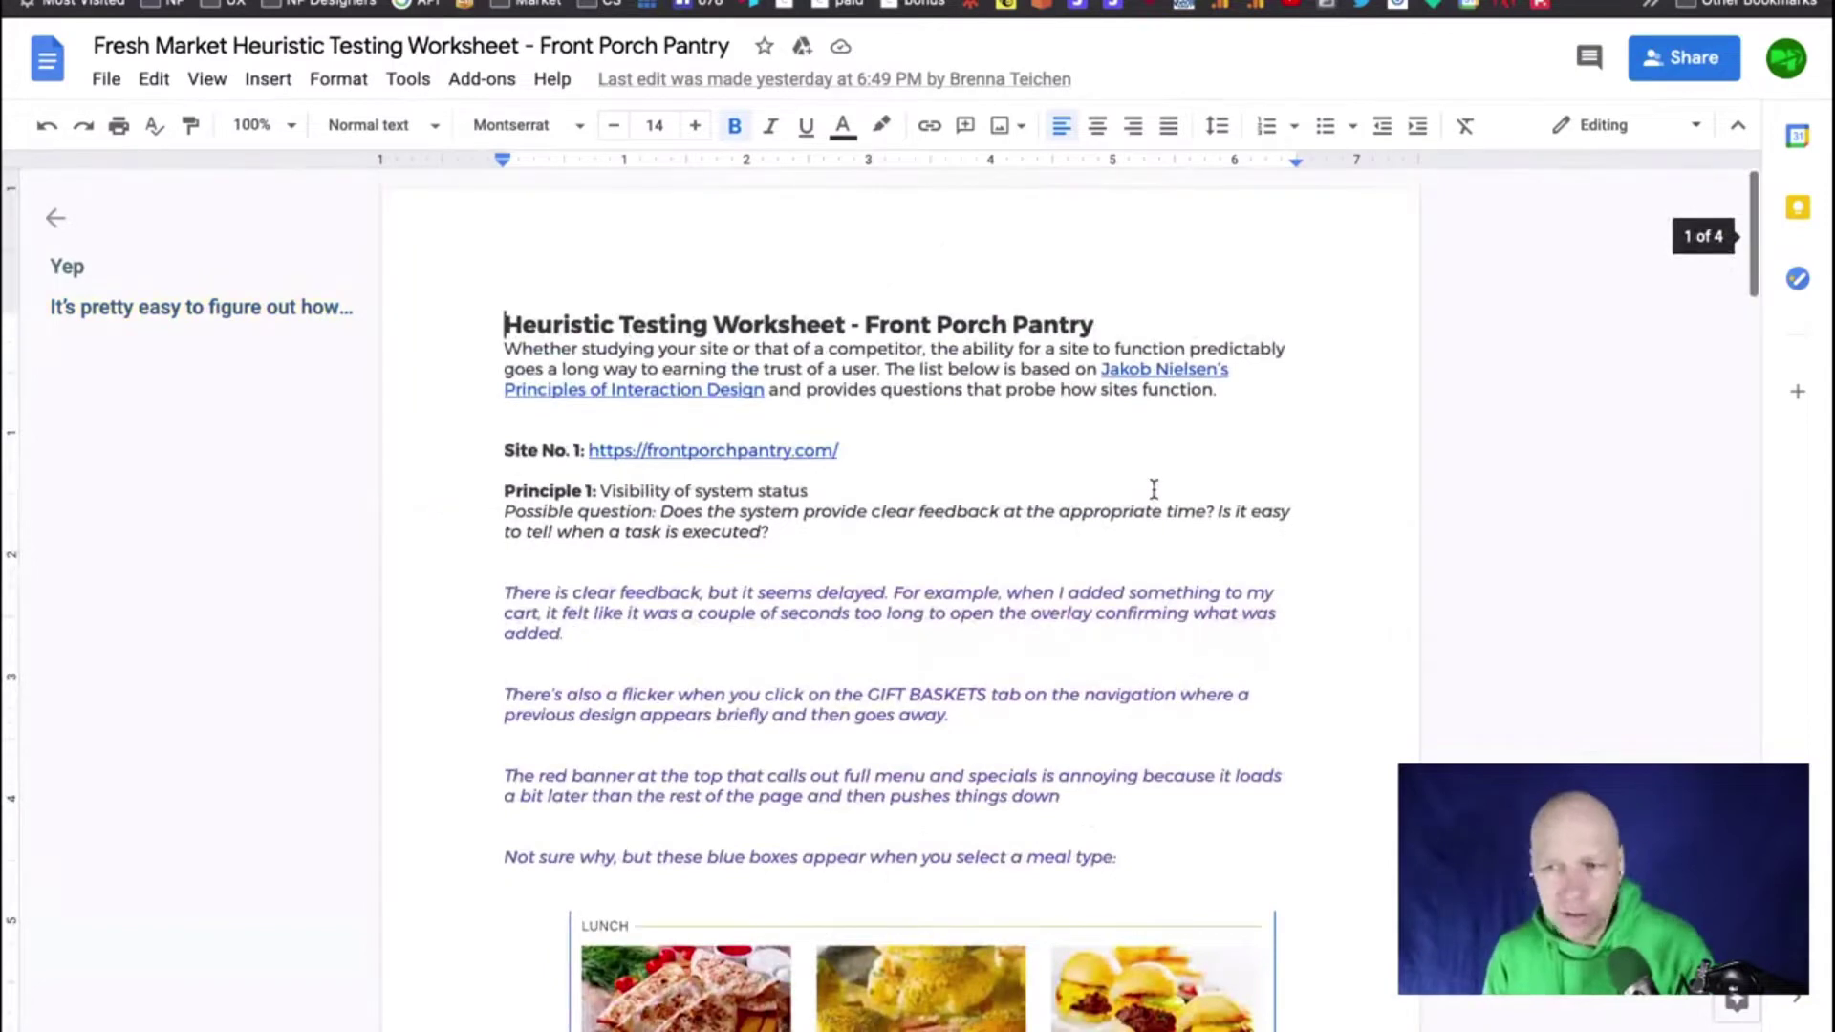
{"action": "key", "text": "ctrl+shift+Tab"}
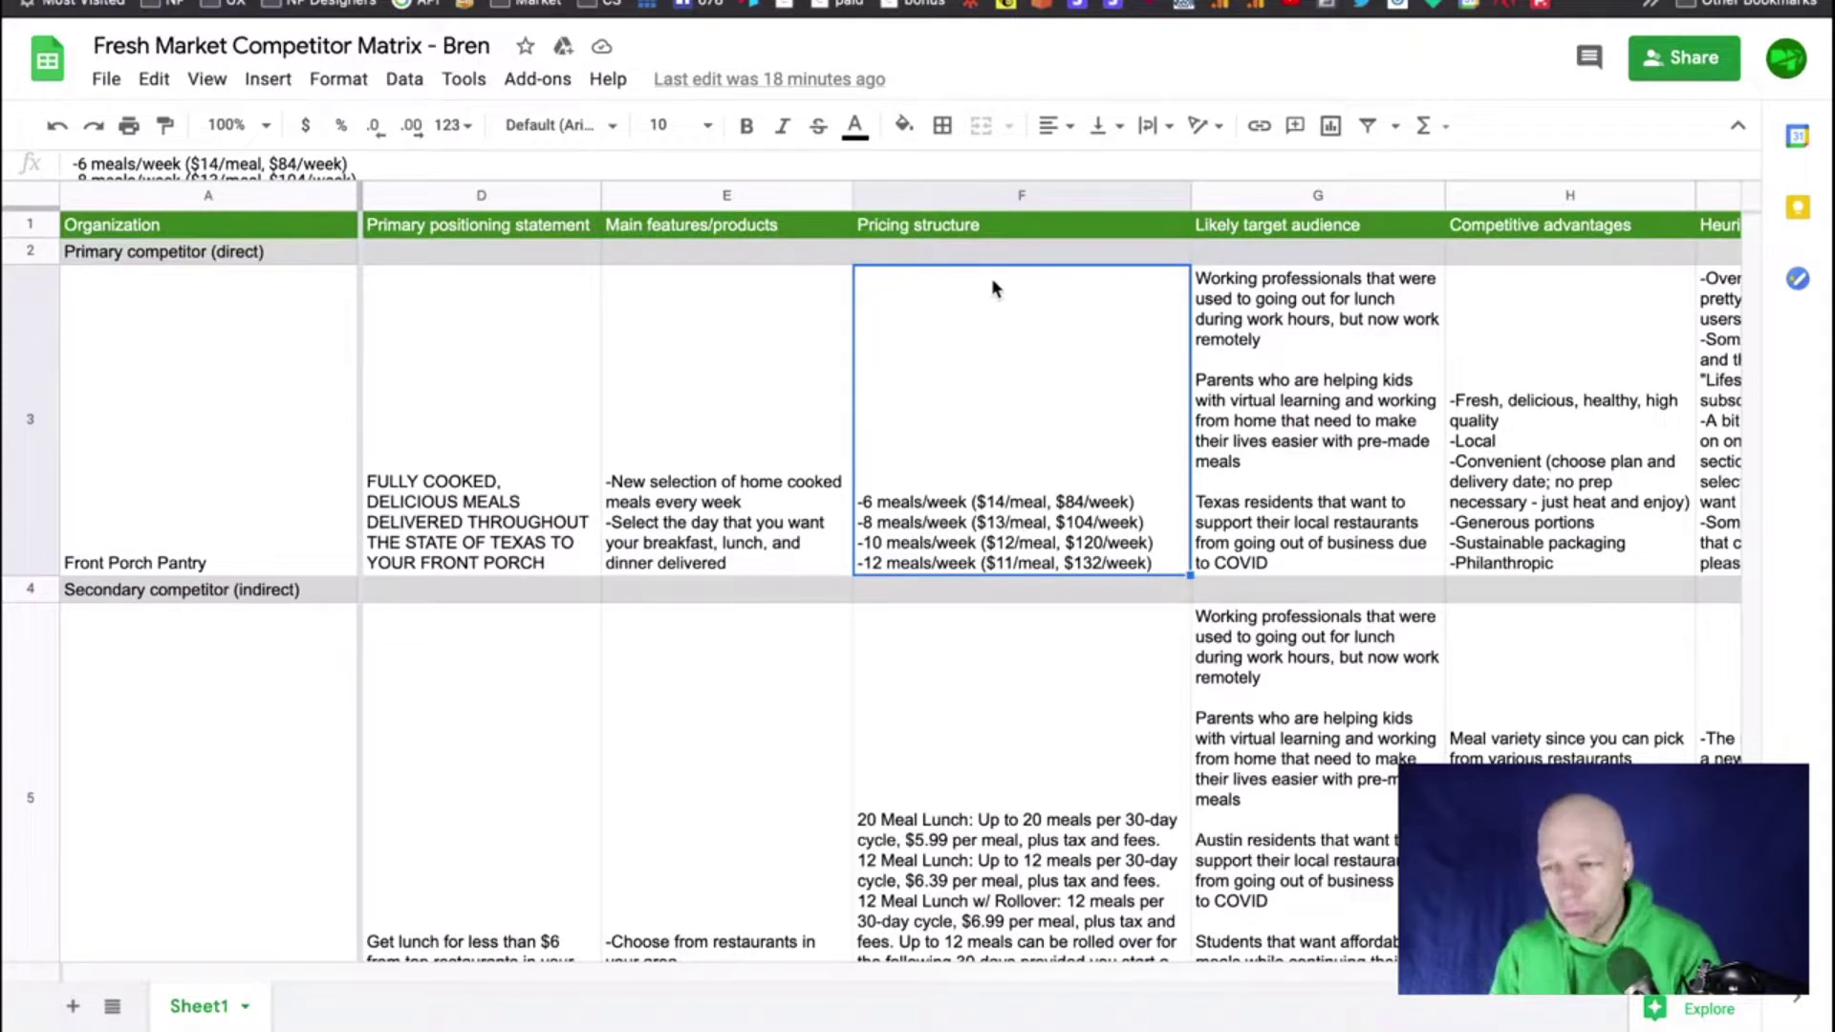
Scroll the matrix right to columns I and J, Front Porch Pantry's key observations and notes link
{"action": "scroll", "coordinate": [1107, 392], "scroll_direction": "left", "scroll_amount": 3}
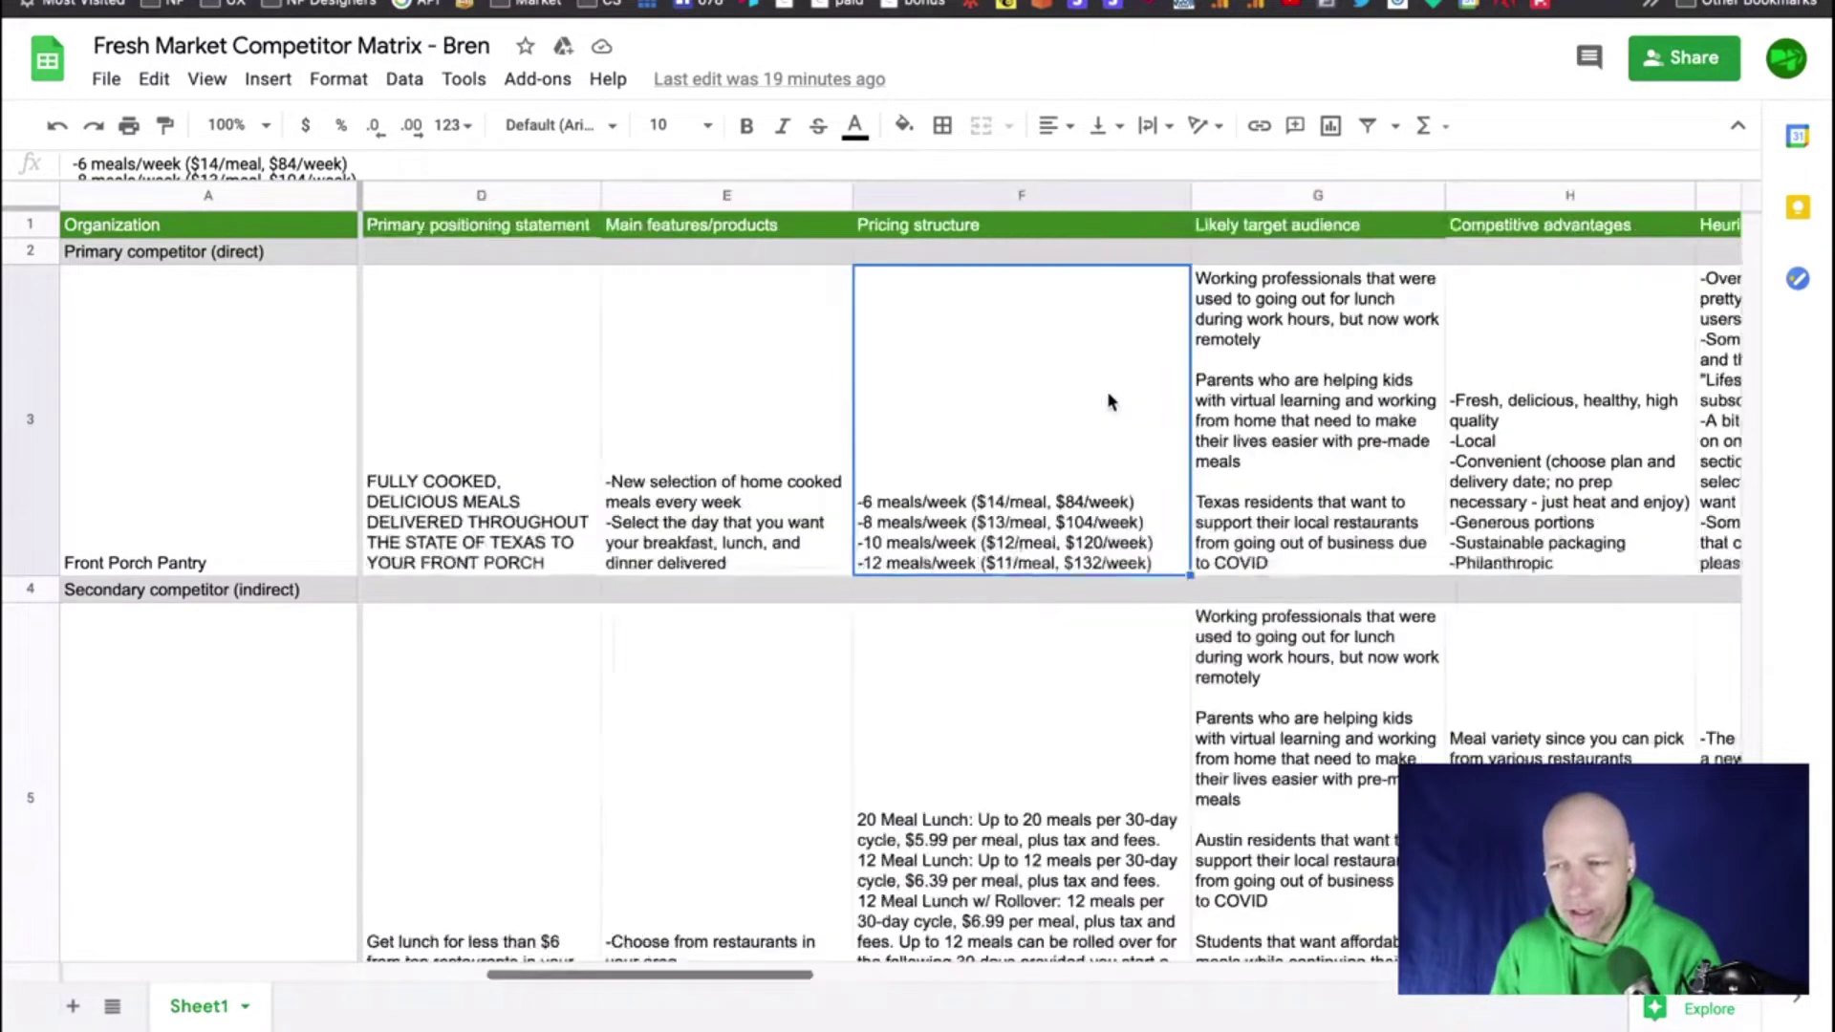
{"action": "scroll", "coordinate": [1107, 392], "scroll_direction": "right", "scroll_amount": 3}
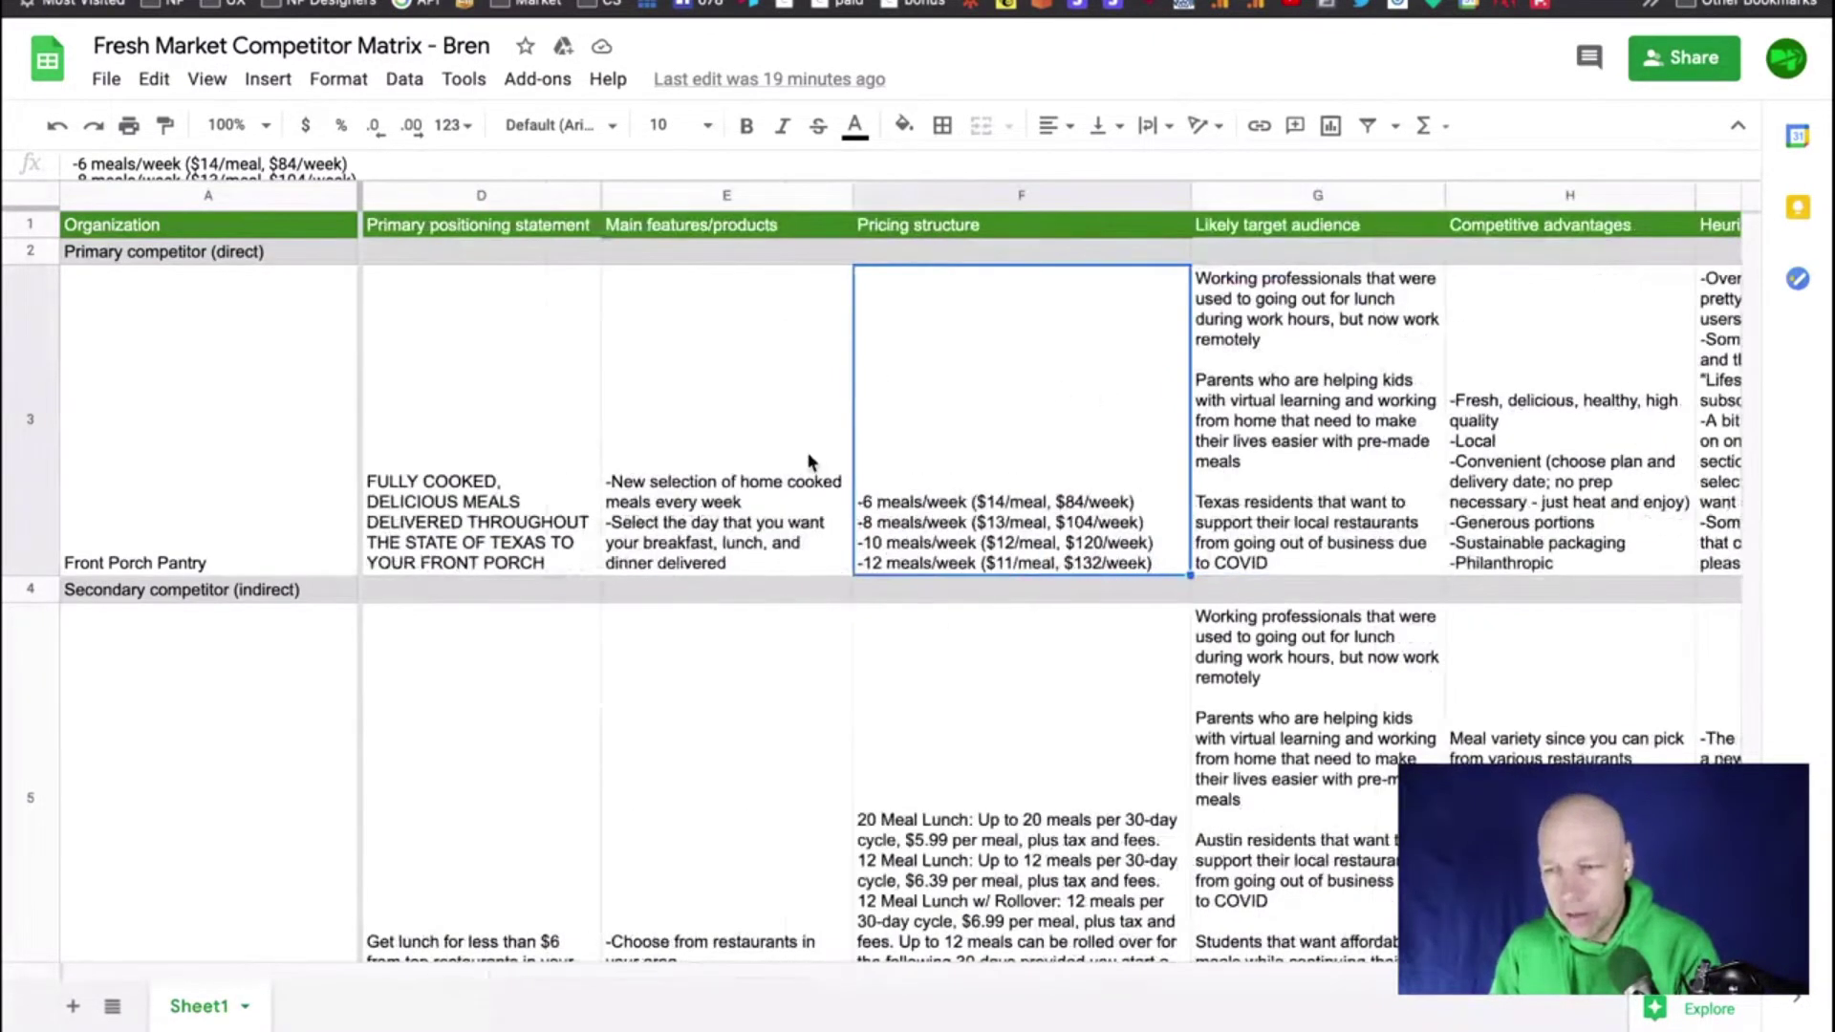
{"action": "scroll", "coordinate": [780, 696], "scroll_direction": "down", "scroll_amount": 1}
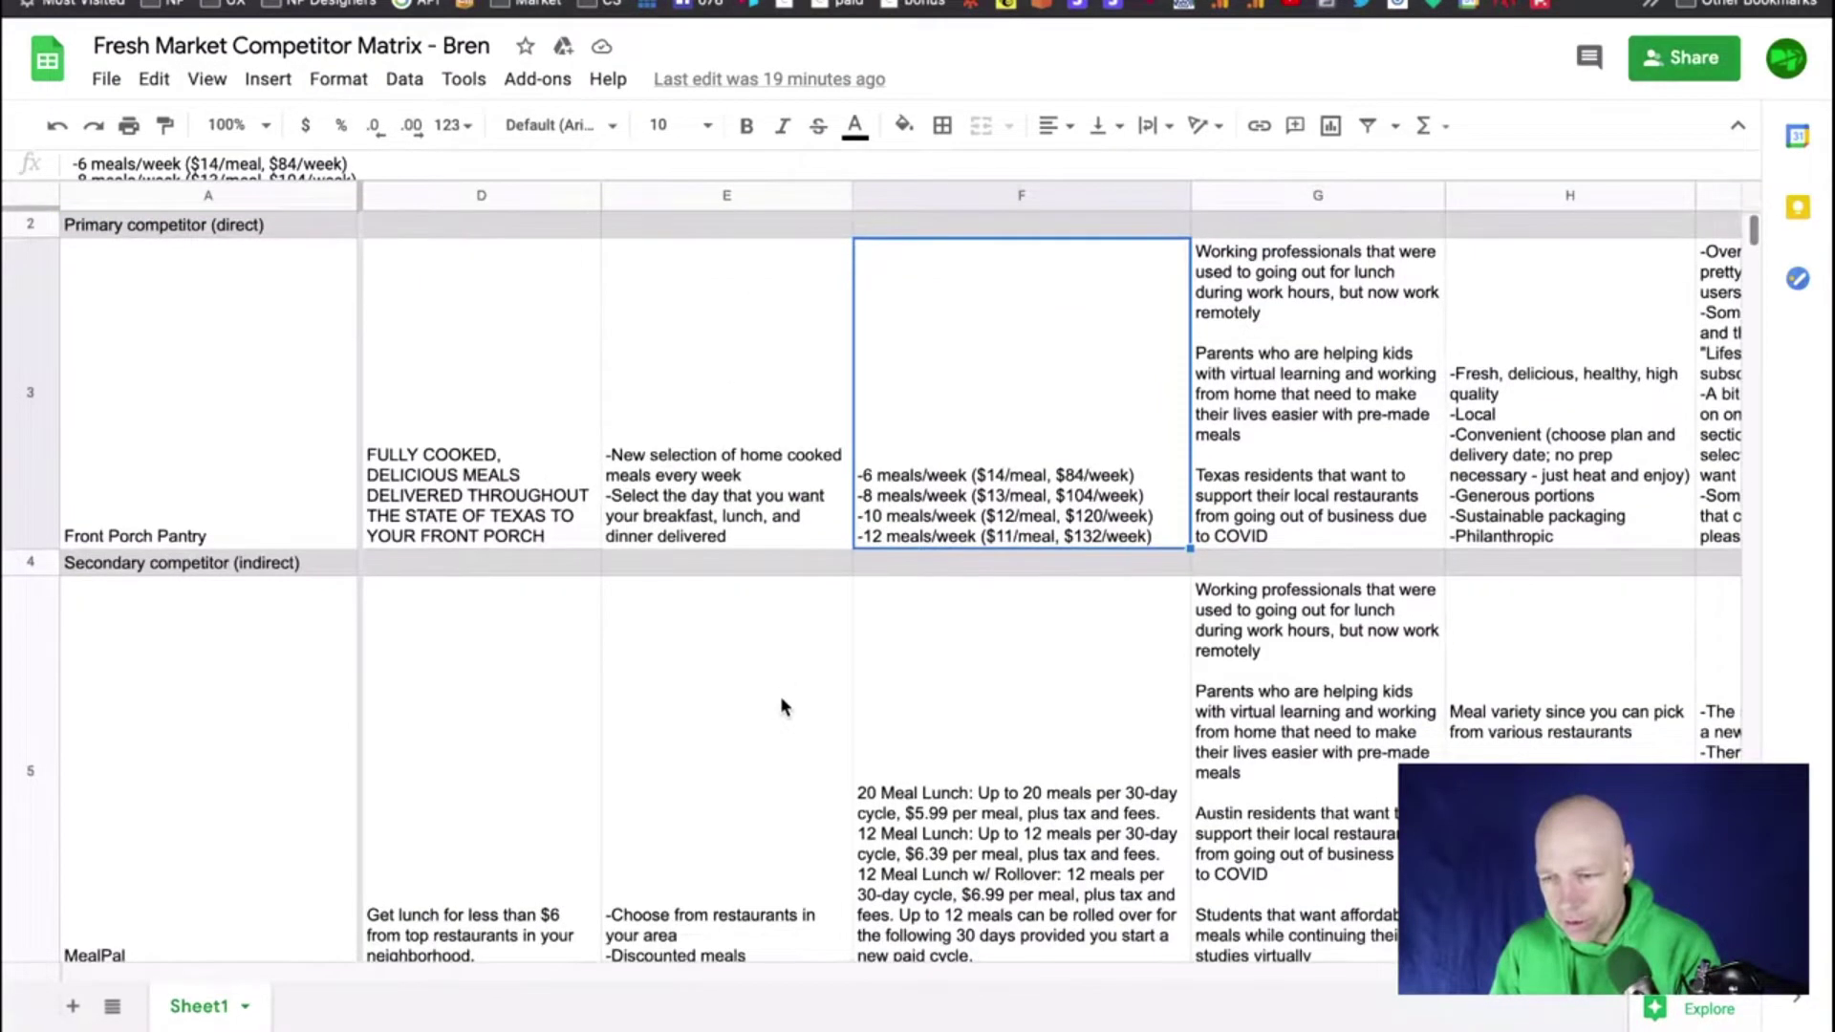
{"action": "scroll", "coordinate": [780, 696], "scroll_direction": "up", "scroll_amount": 1}
{"action": "scroll", "coordinate": [781, 705], "scroll_direction": "down", "scroll_amount": 3}
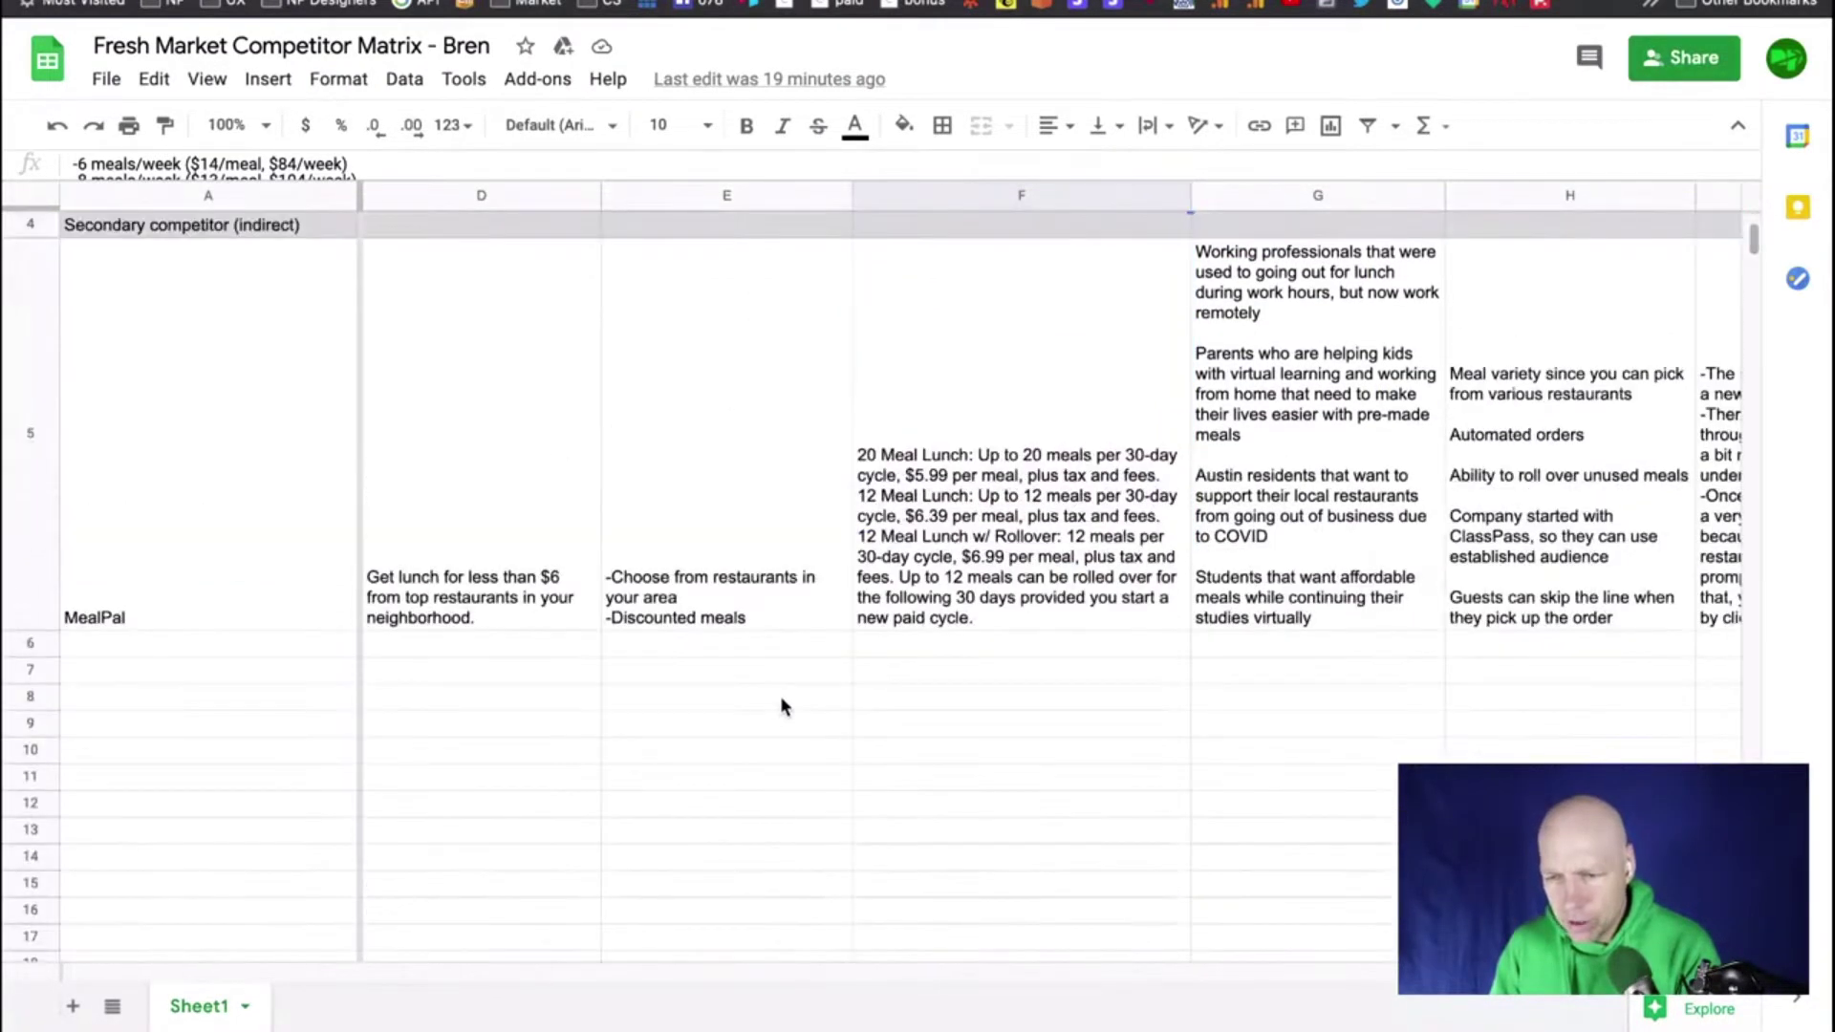
{"action": "scroll", "coordinate": [755, 619], "scroll_direction": "up", "scroll_amount": 3}
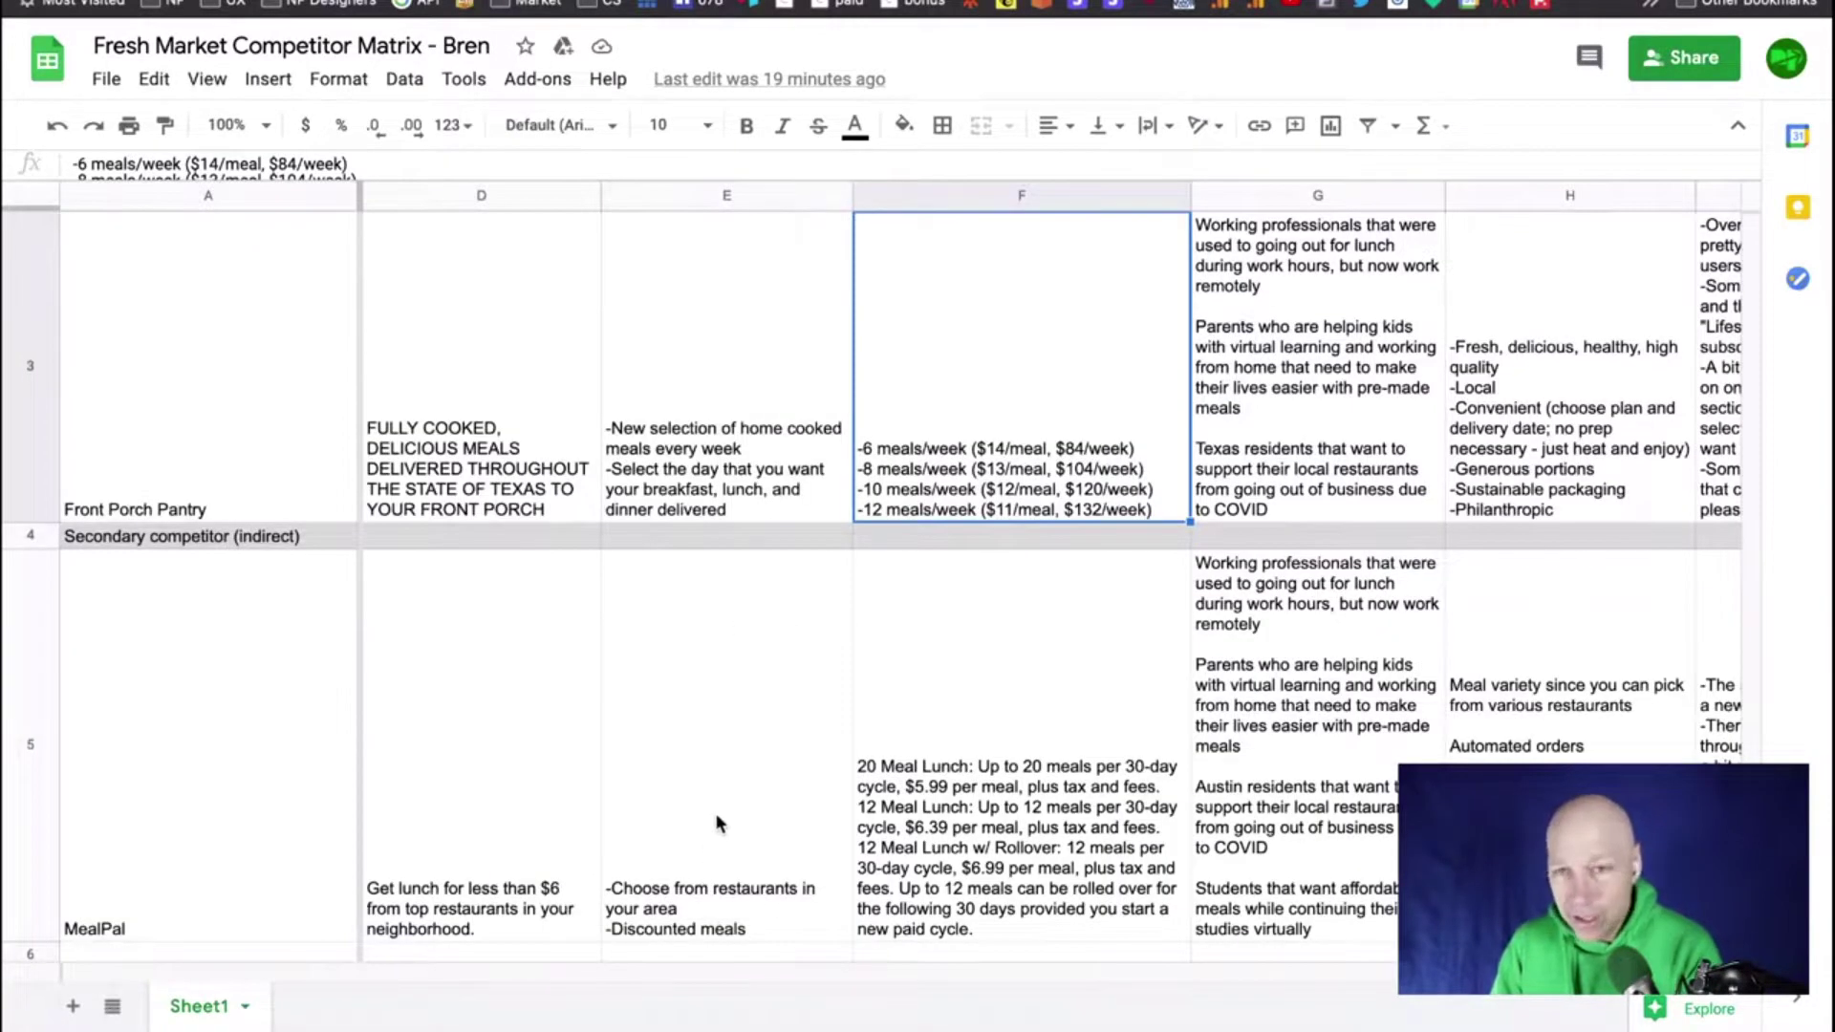
{"action": "scroll", "coordinate": [718, 813], "scroll_direction": "up", "scroll_amount": 2}
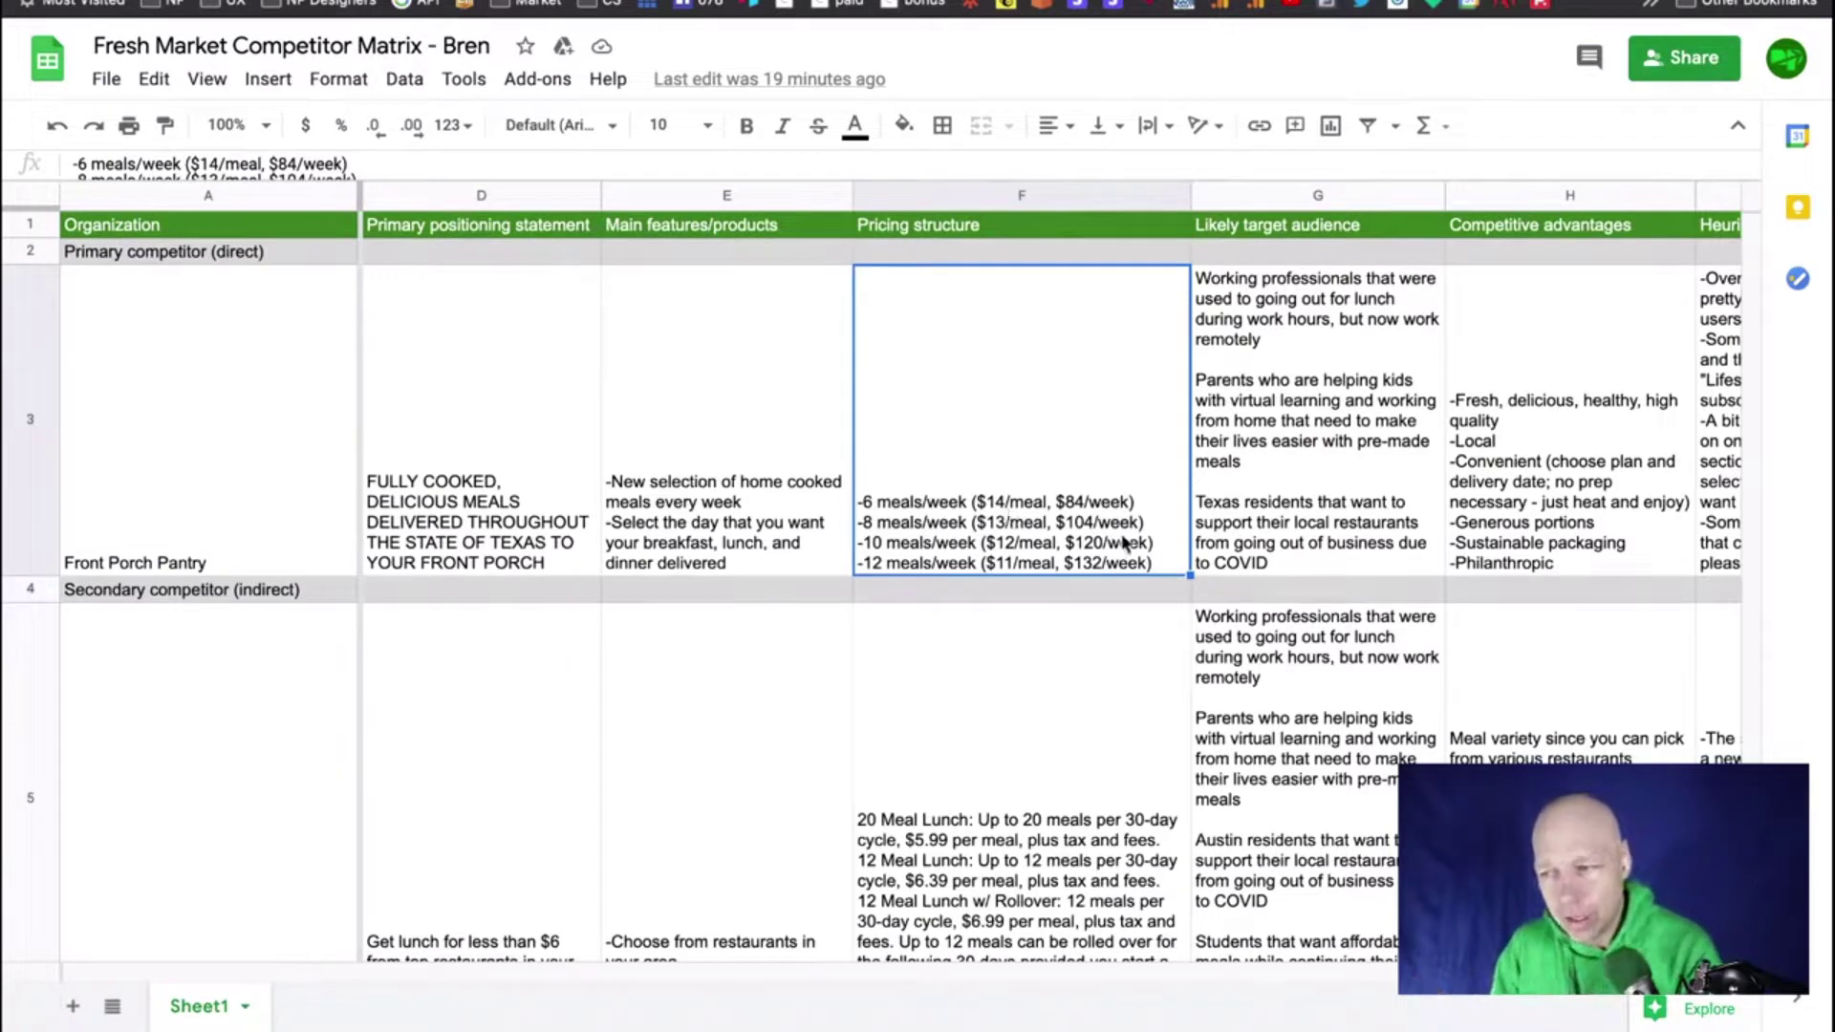
{"action": "scroll", "coordinate": [1373, 589], "scroll_direction": "right", "scroll_amount": 3}
{"action": "scroll", "coordinate": [1372, 589], "scroll_direction": "right", "scroll_amount": 3}
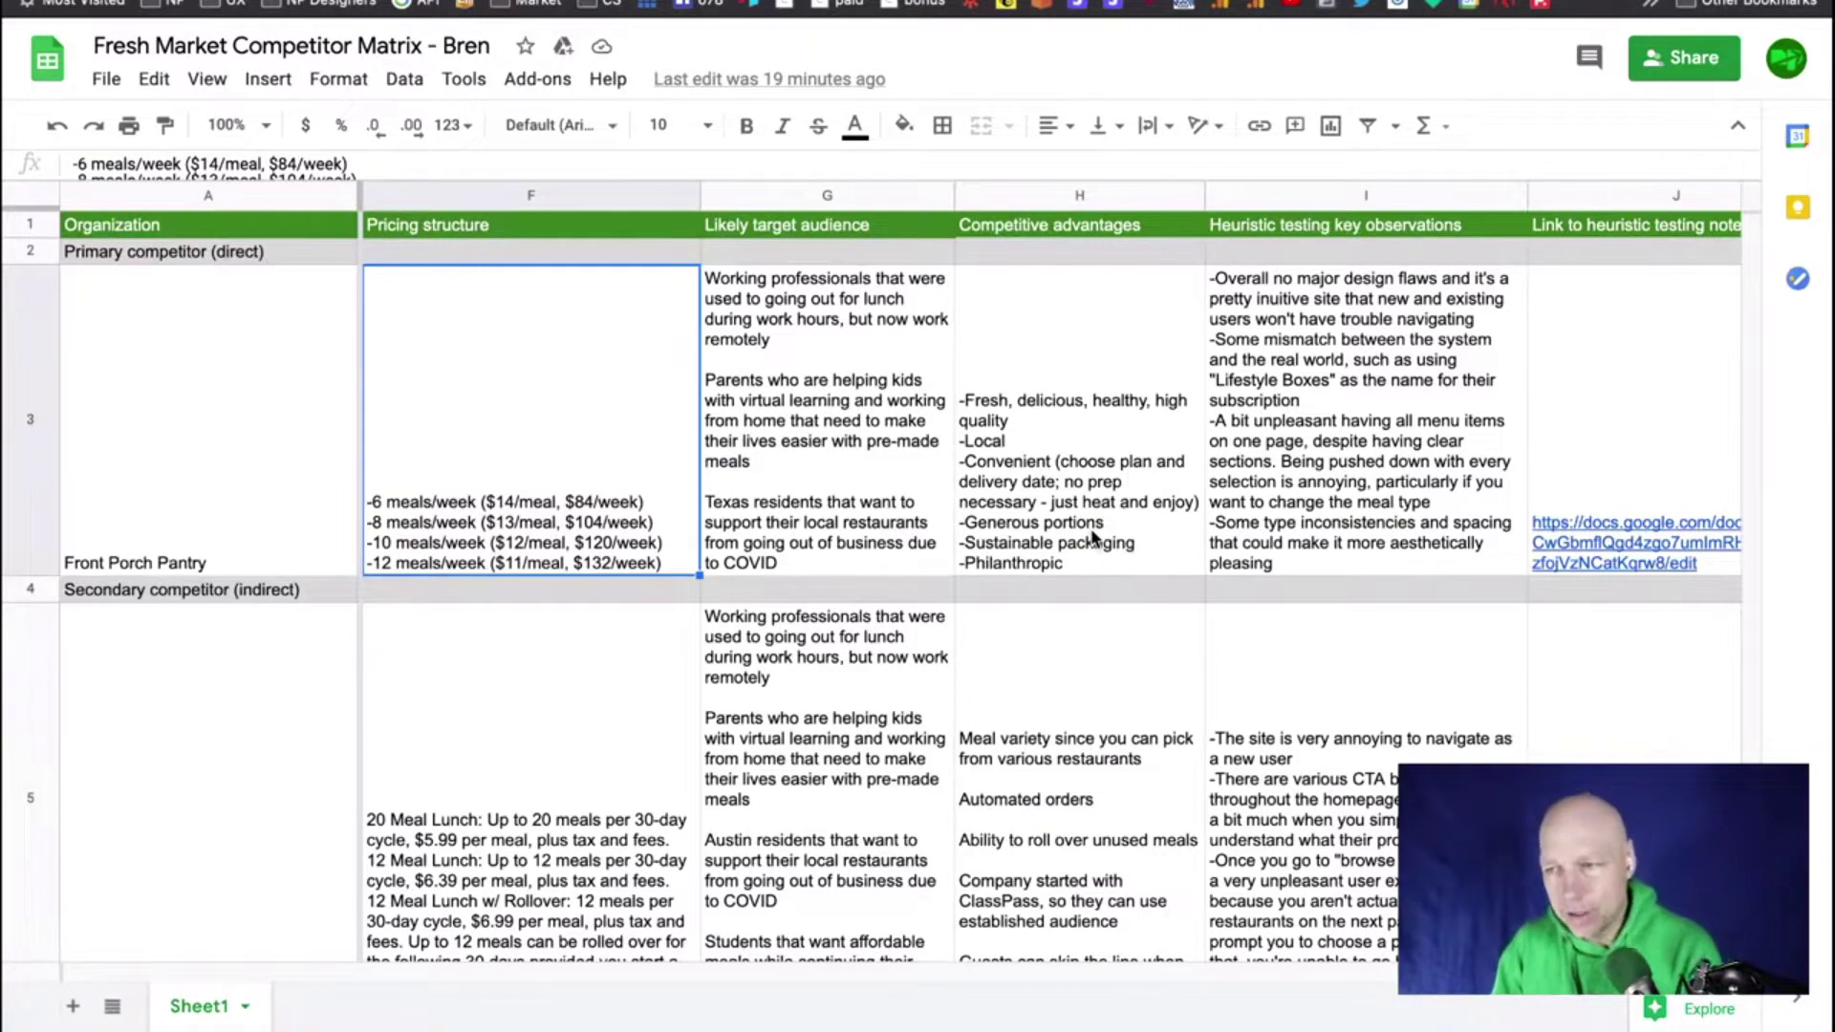
Scroll further right to columns K and L, Short summary and Questions for future consideration
{"action": "scroll", "coordinate": [1104, 533], "scroll_direction": "right", "scroll_amount": 3}
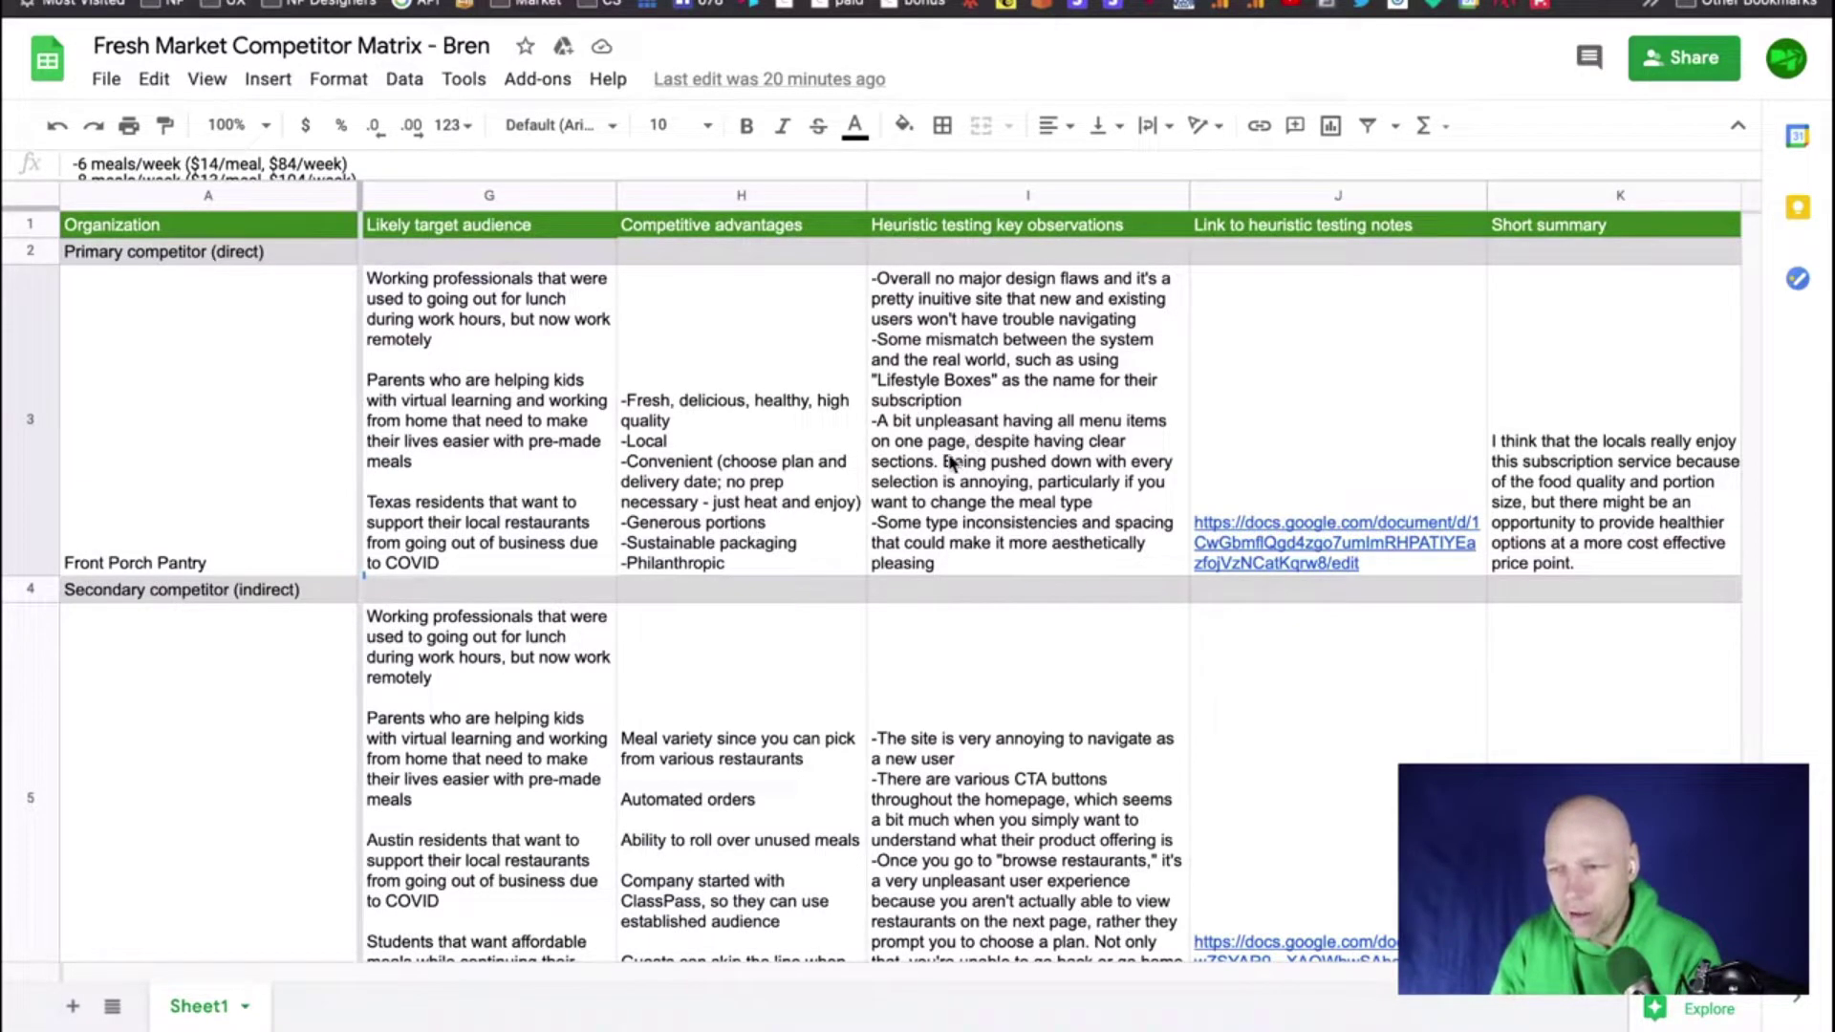
{"action": "scroll", "coordinate": [1106, 465], "scroll_direction": "right", "scroll_amount": 3}
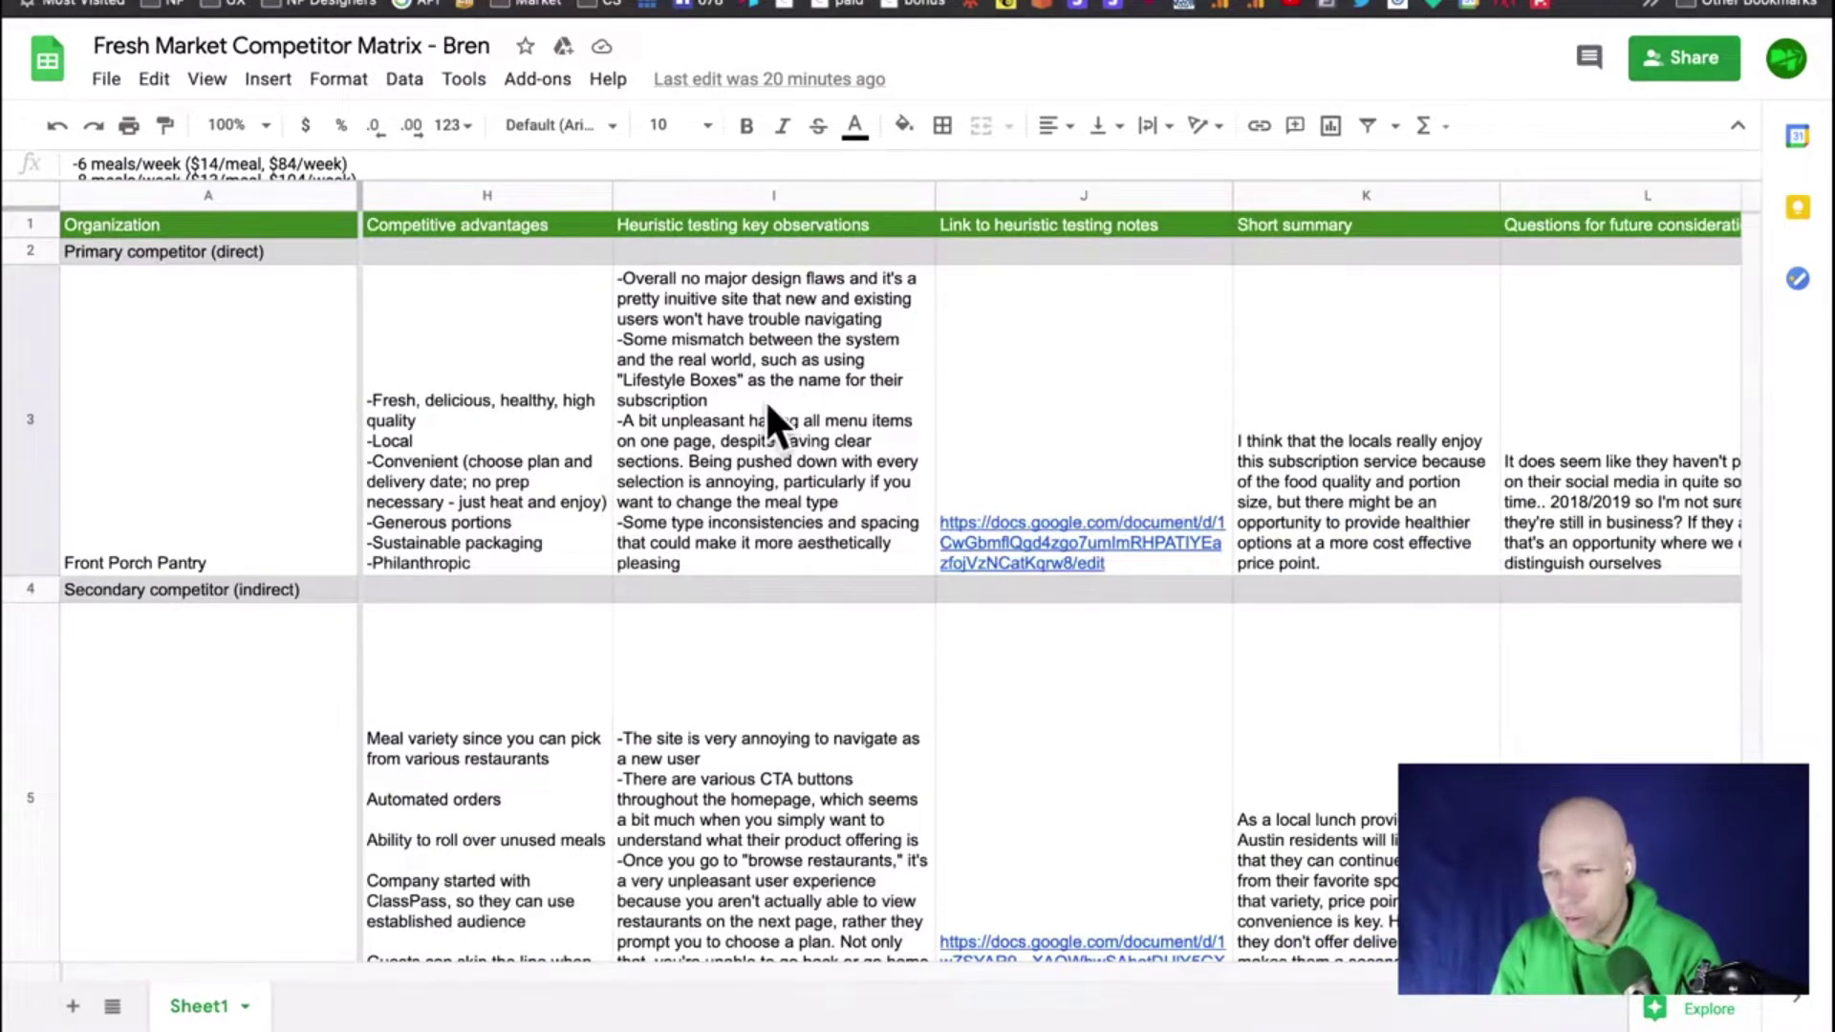
{"action": "scroll", "coordinate": [854, 426], "scroll_direction": "right", "scroll_amount": 3}
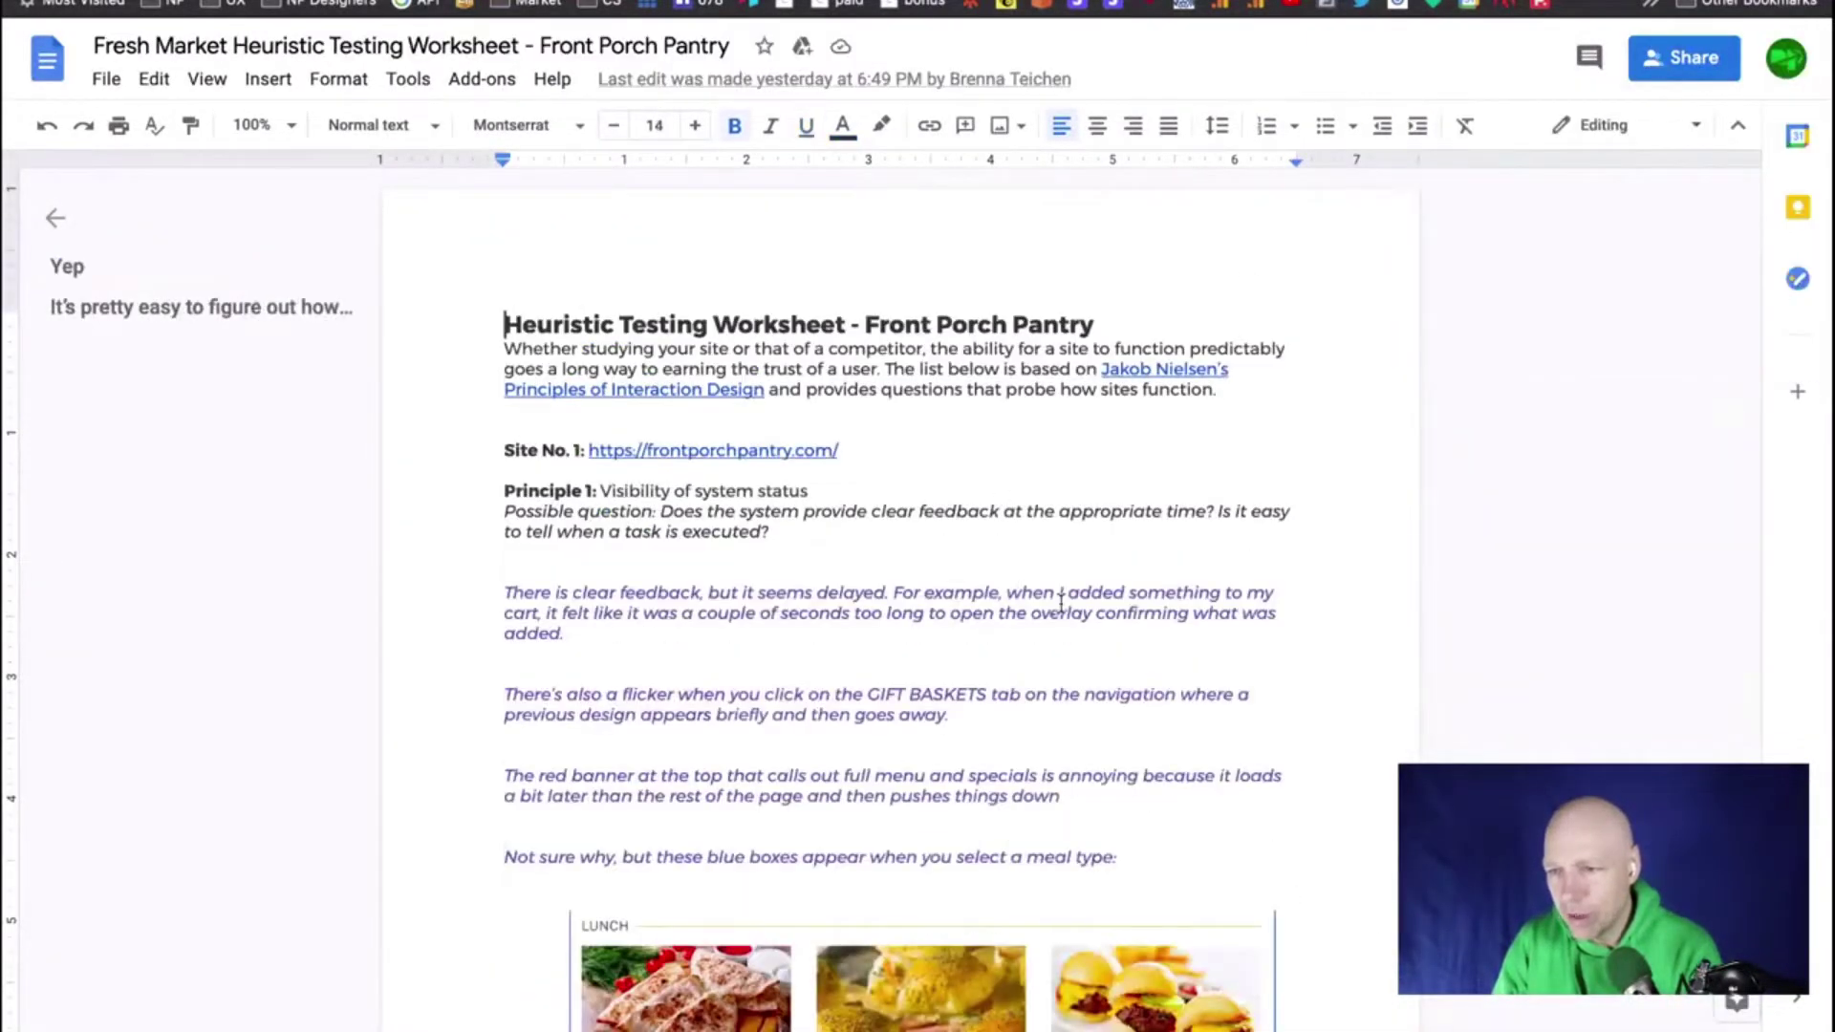
Scroll the Front Porch Pantry worksheet down to the Principle 5: Error prevention findings
{"action": "scroll", "coordinate": [1061, 603], "scroll_direction": "down", "scroll_amount": 3}
{"action": "scroll", "coordinate": [1062, 603], "scroll_direction": "down", "scroll_amount": 3}
{"action": "scroll", "coordinate": [1061, 603], "scroll_direction": "up", "scroll_amount": 2}
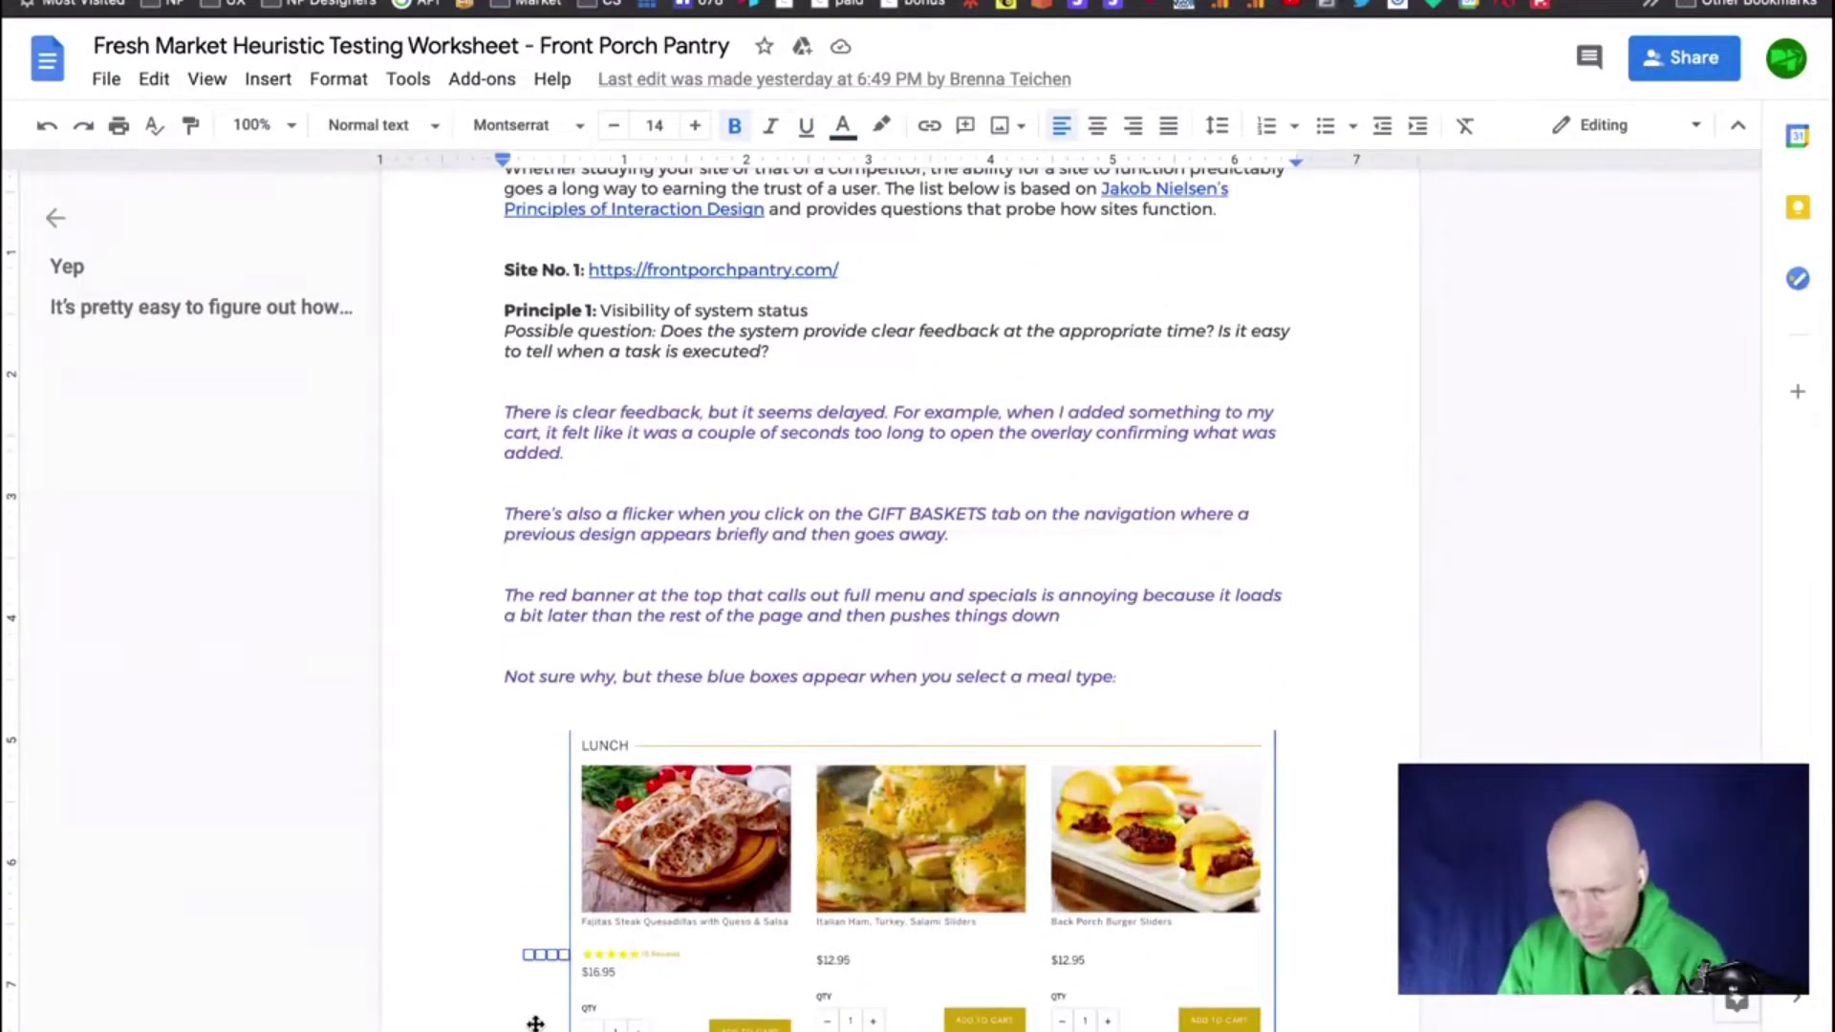
{"action": "scroll", "coordinate": [643, 934], "scroll_direction": "down", "scroll_amount": 5}
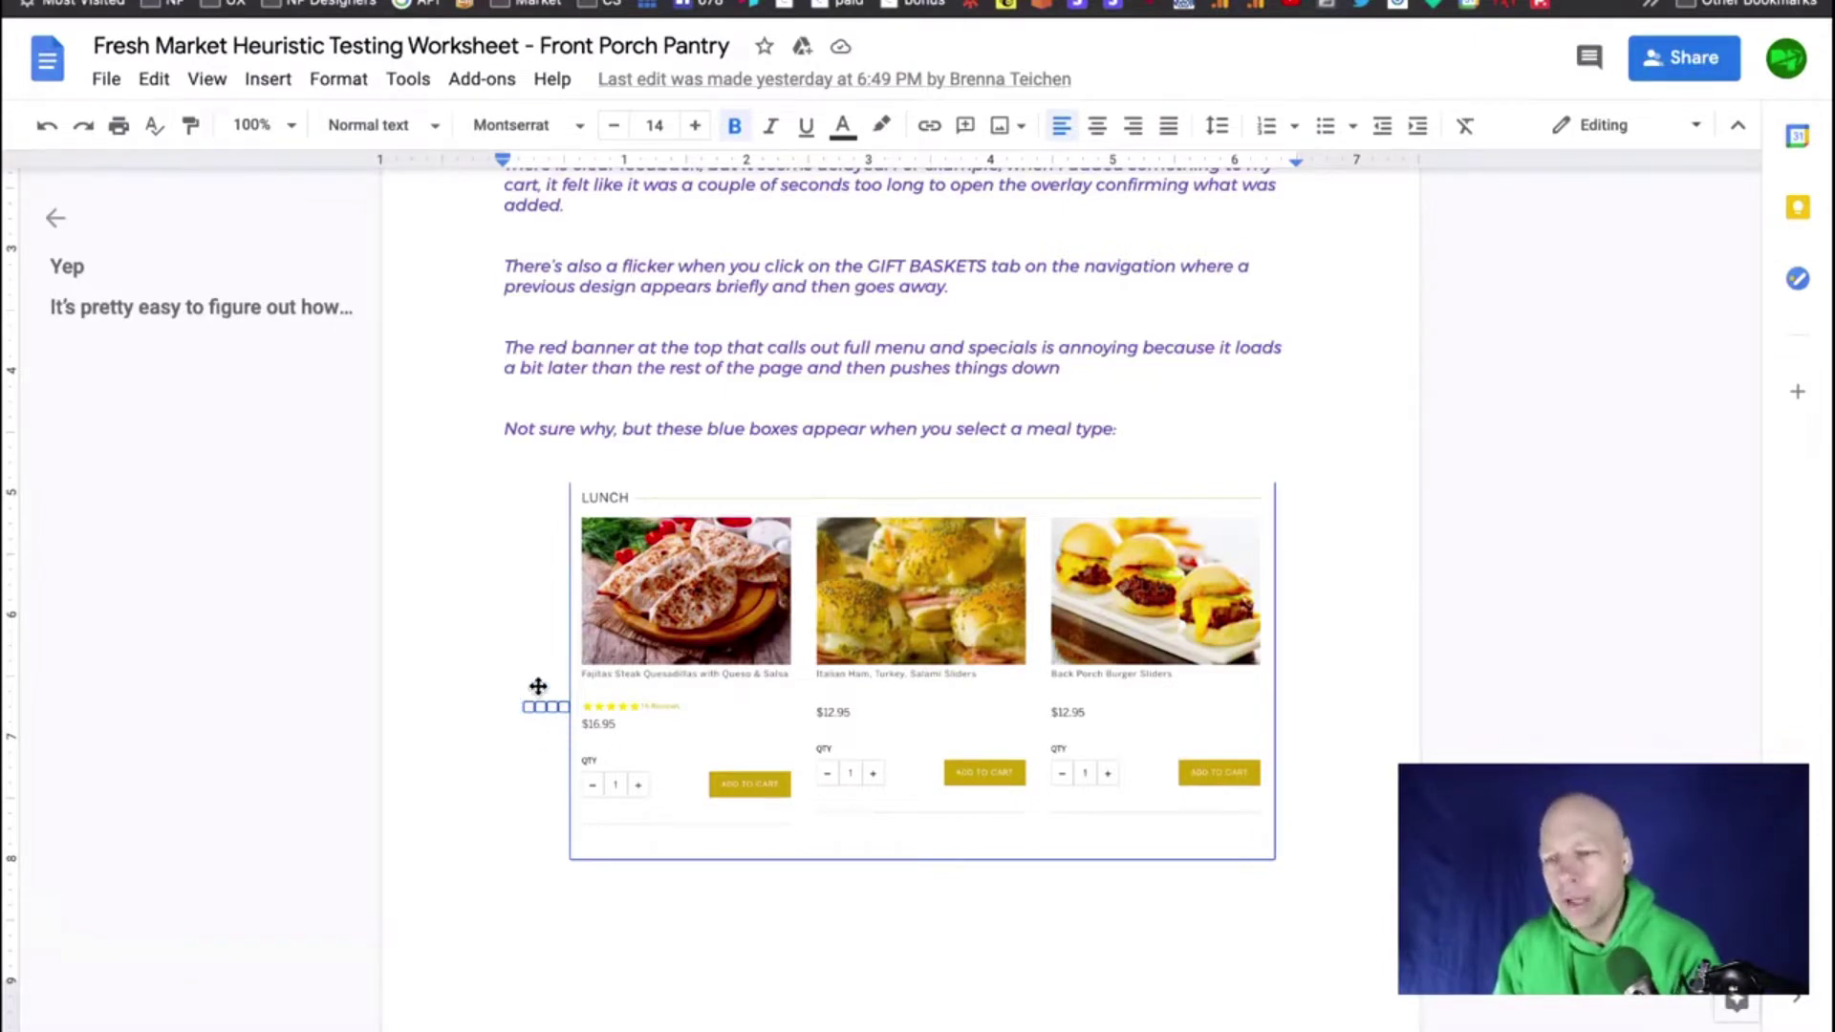
{"action": "scroll", "coordinate": [603, 688], "scroll_direction": "down", "scroll_amount": 12}
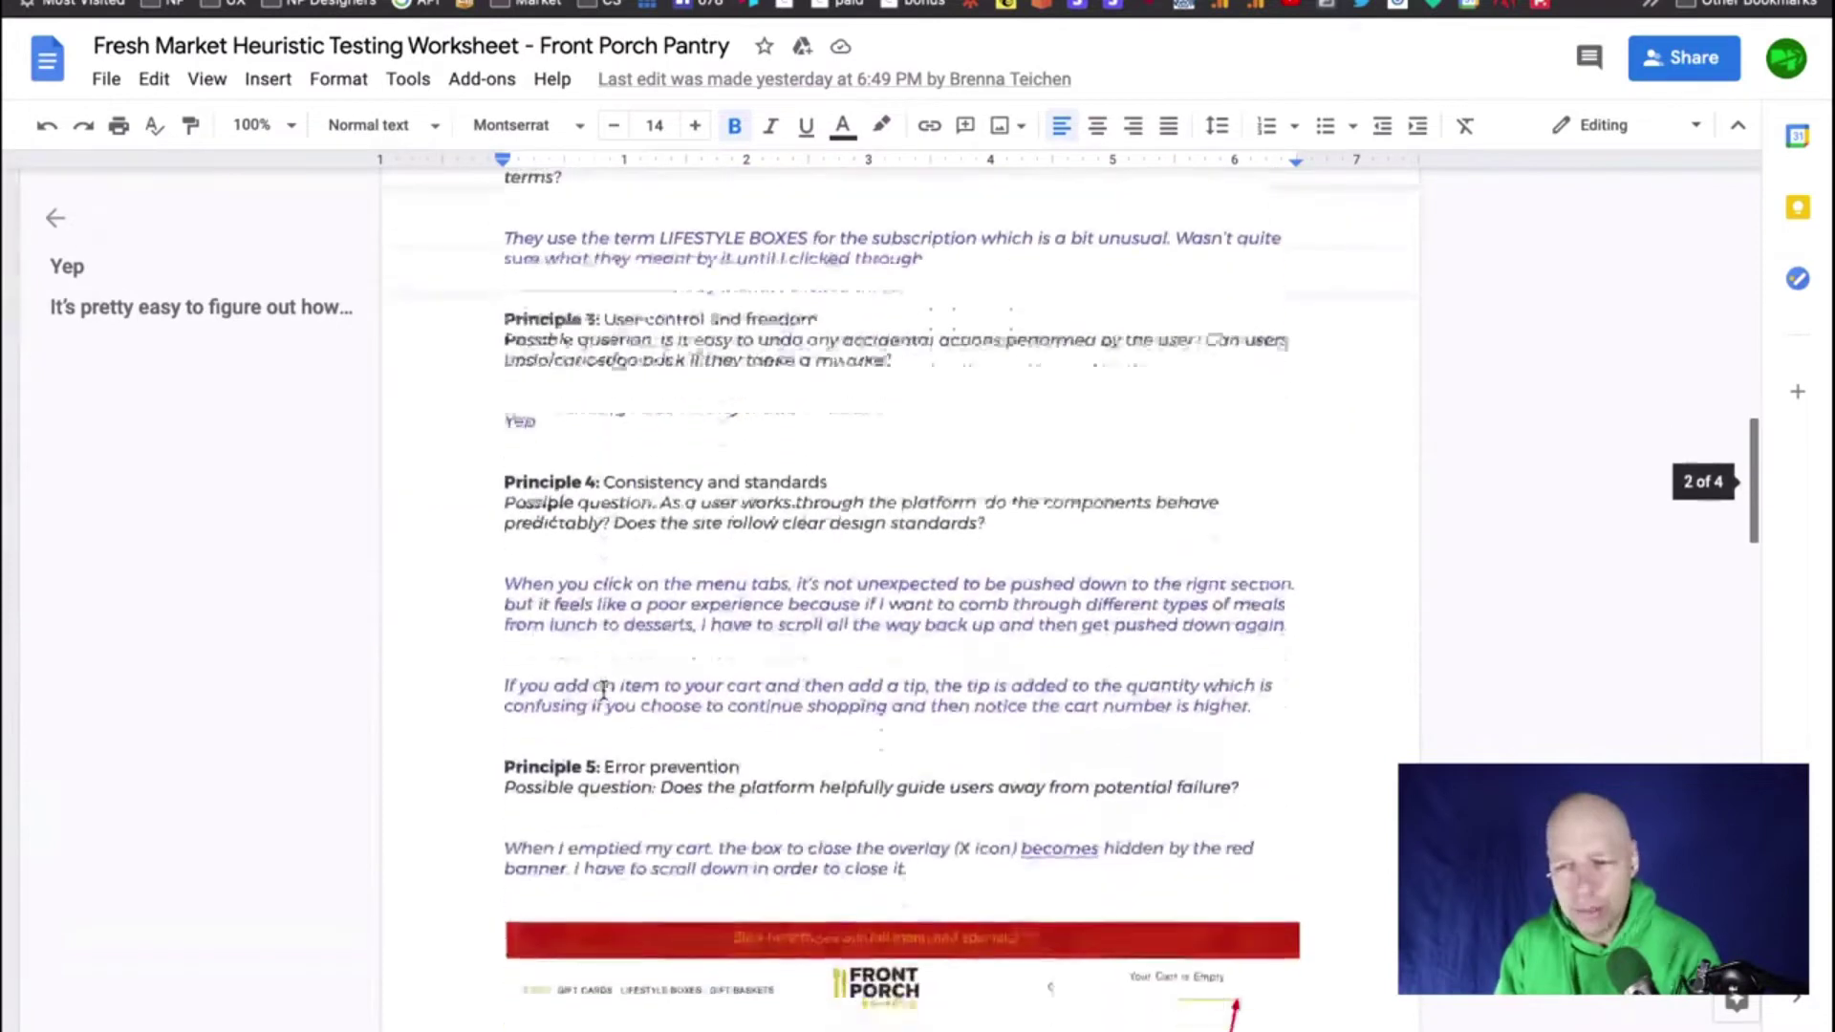
{"action": "scroll", "coordinate": [602, 689], "scroll_direction": "down", "scroll_amount": 3}
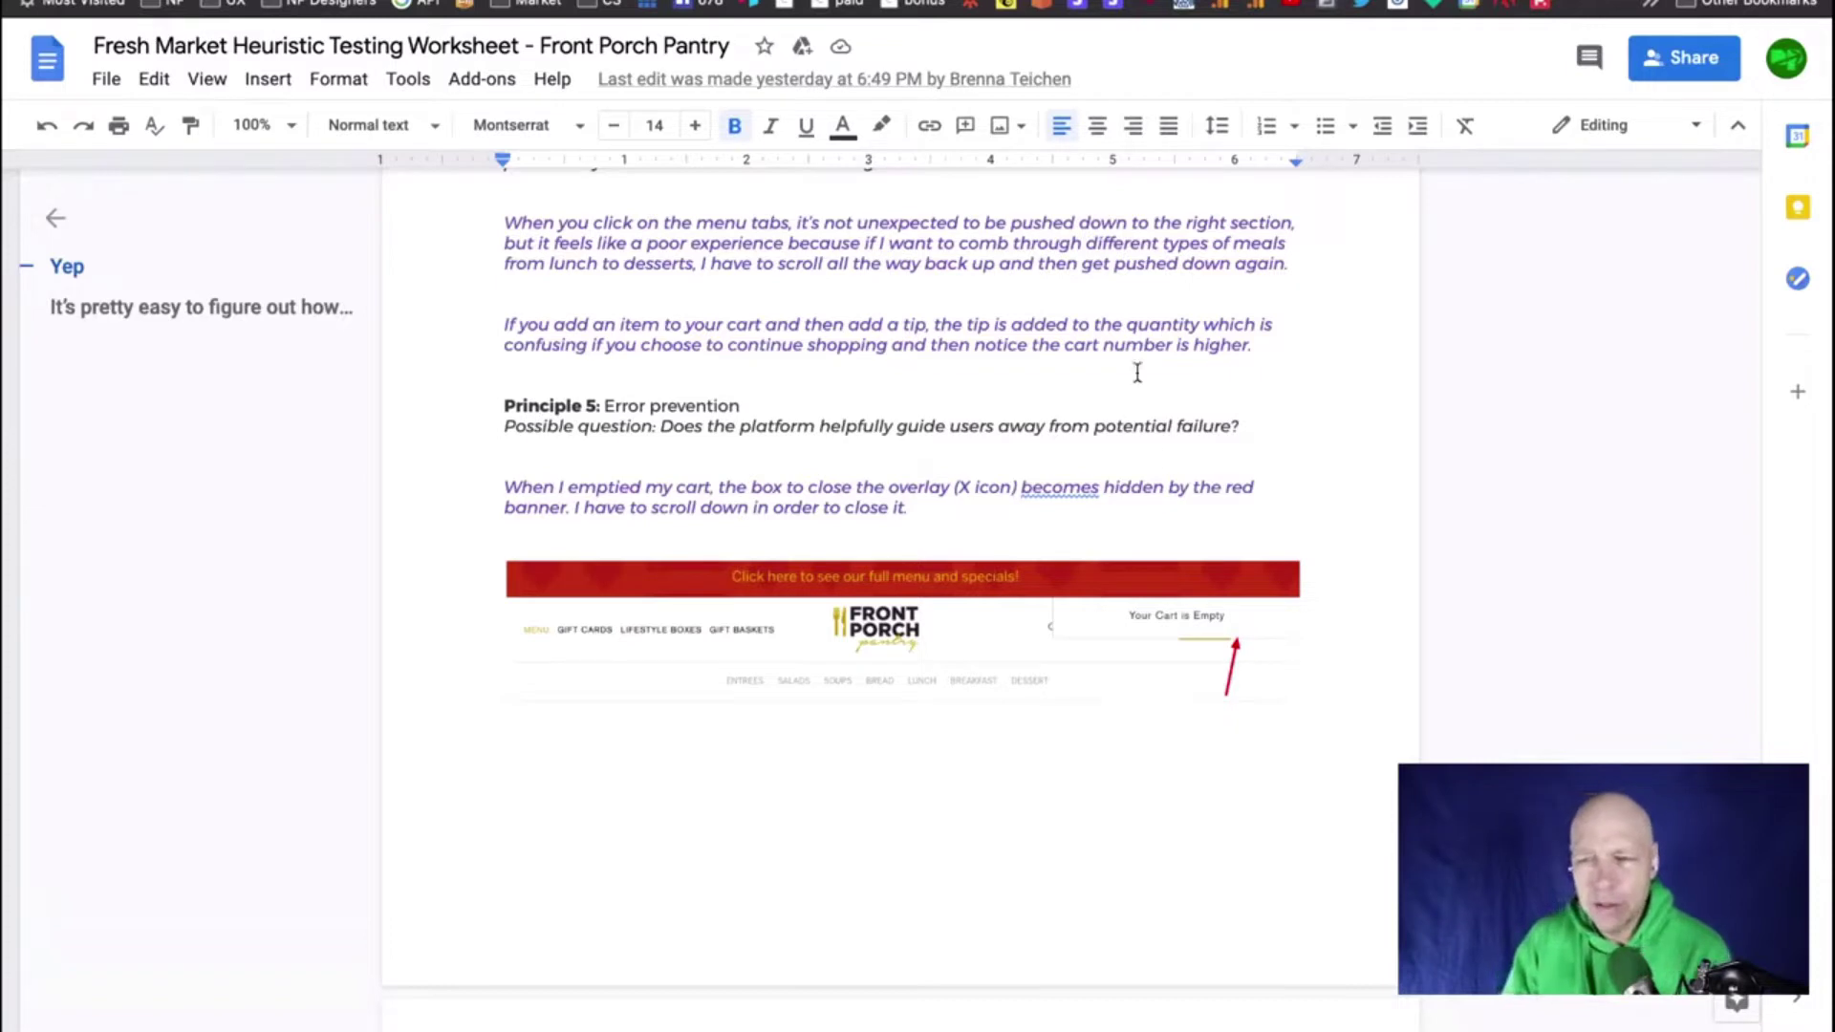
Go to the Front Porch Pantry website and highlight the signup box headline about fully cooked meals
{"action": "key", "text": "ctrl+Tab"}
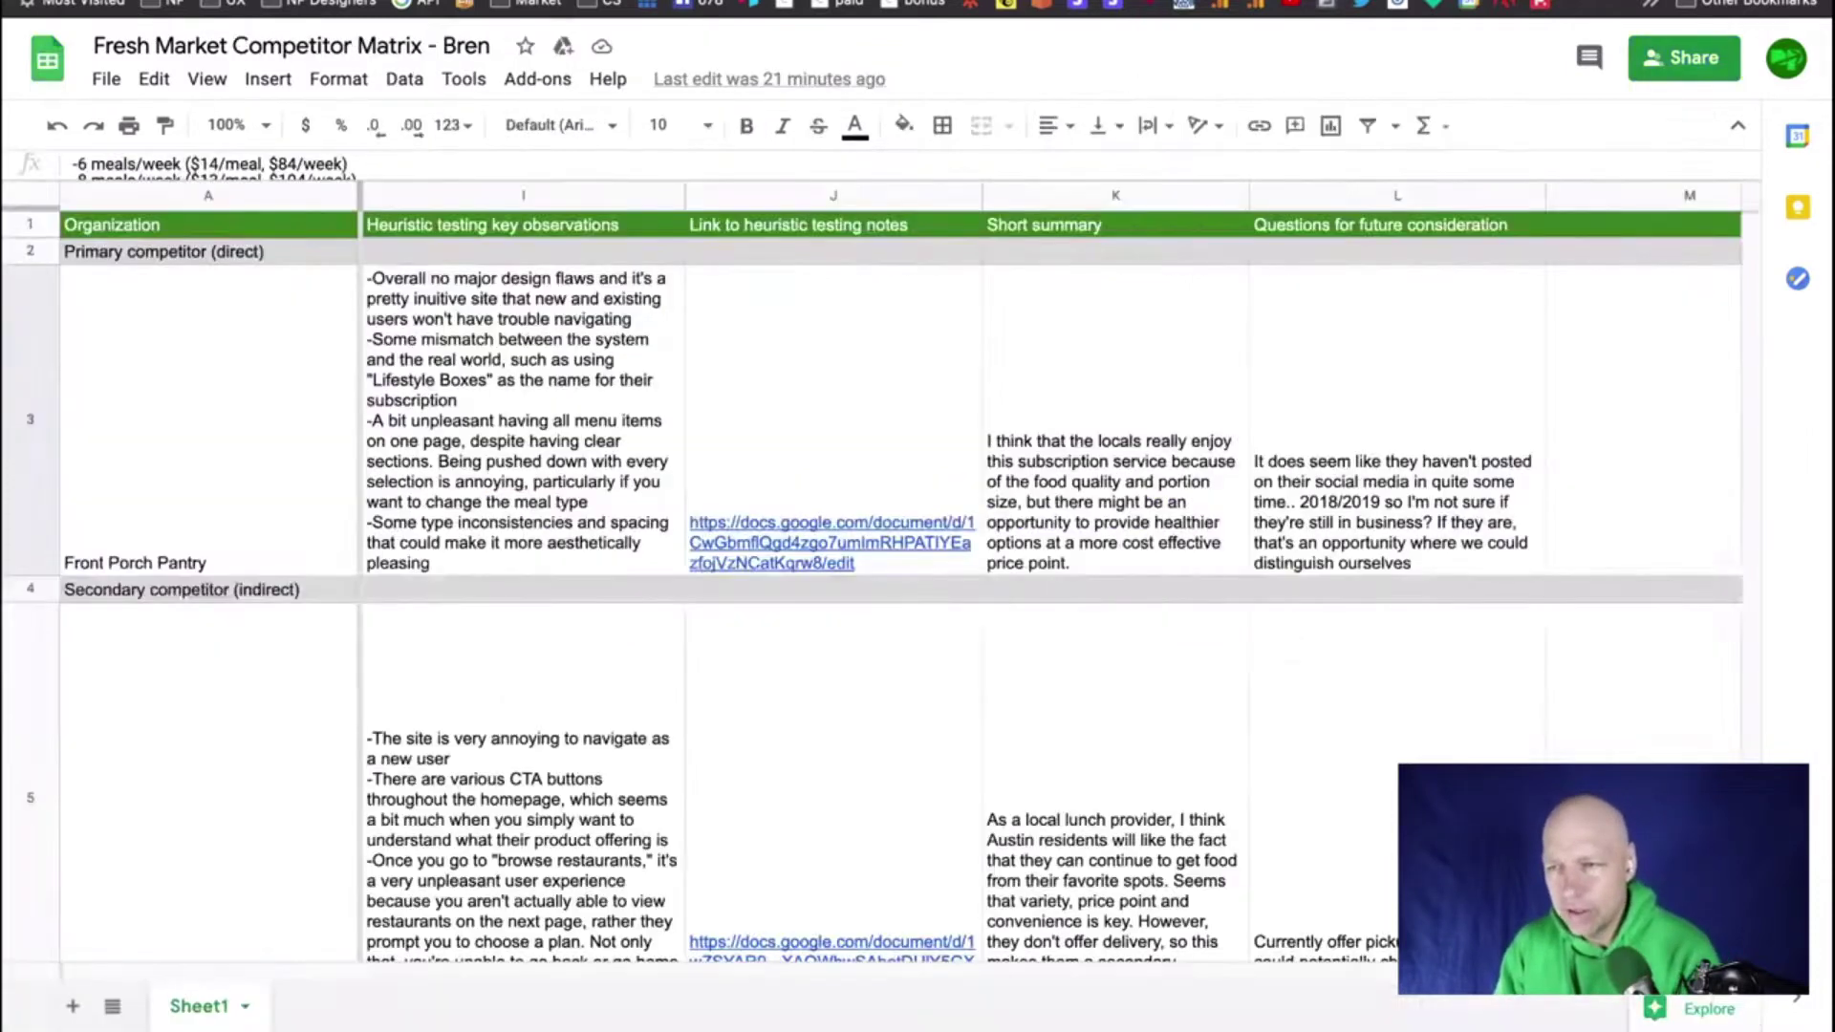
{"action": "key", "text": "ctrl+Tab"}
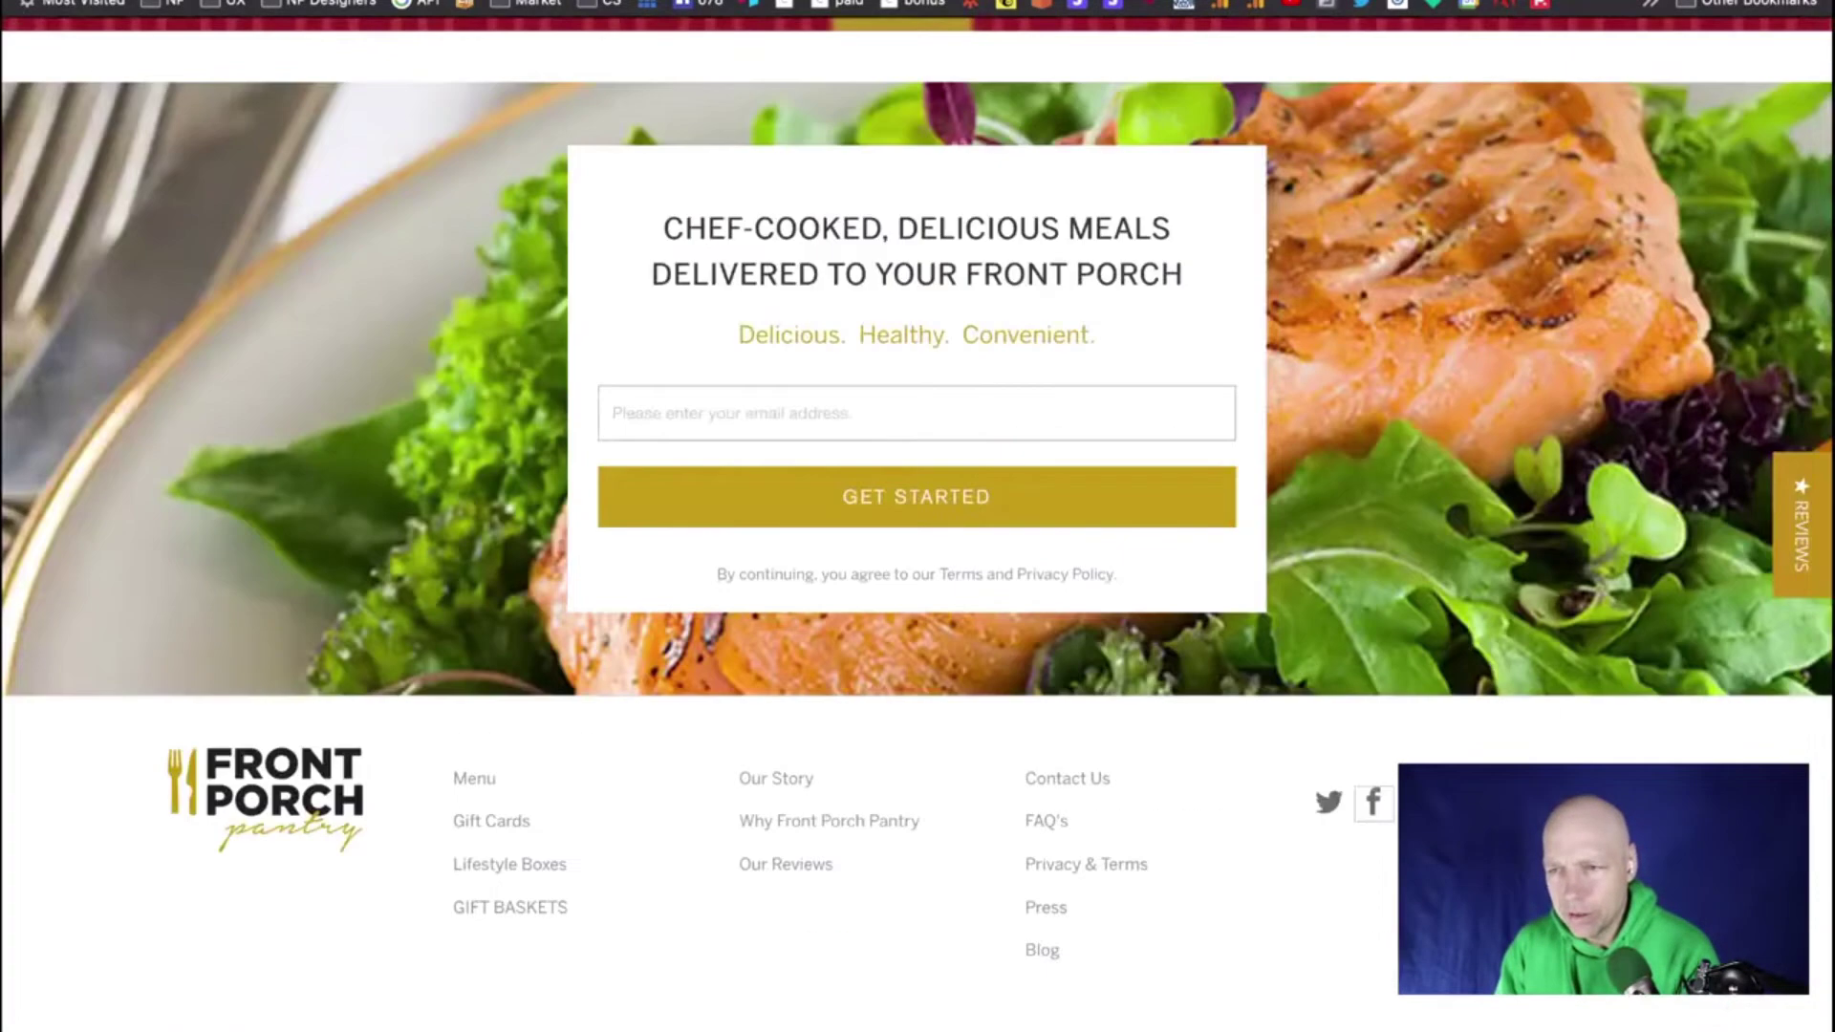
{"action": "scroll", "coordinate": [1167, 430], "scroll_direction": "up", "scroll_amount": 10}
{"action": "scroll", "coordinate": [1167, 431], "scroll_direction": "up", "scroll_amount": 10}
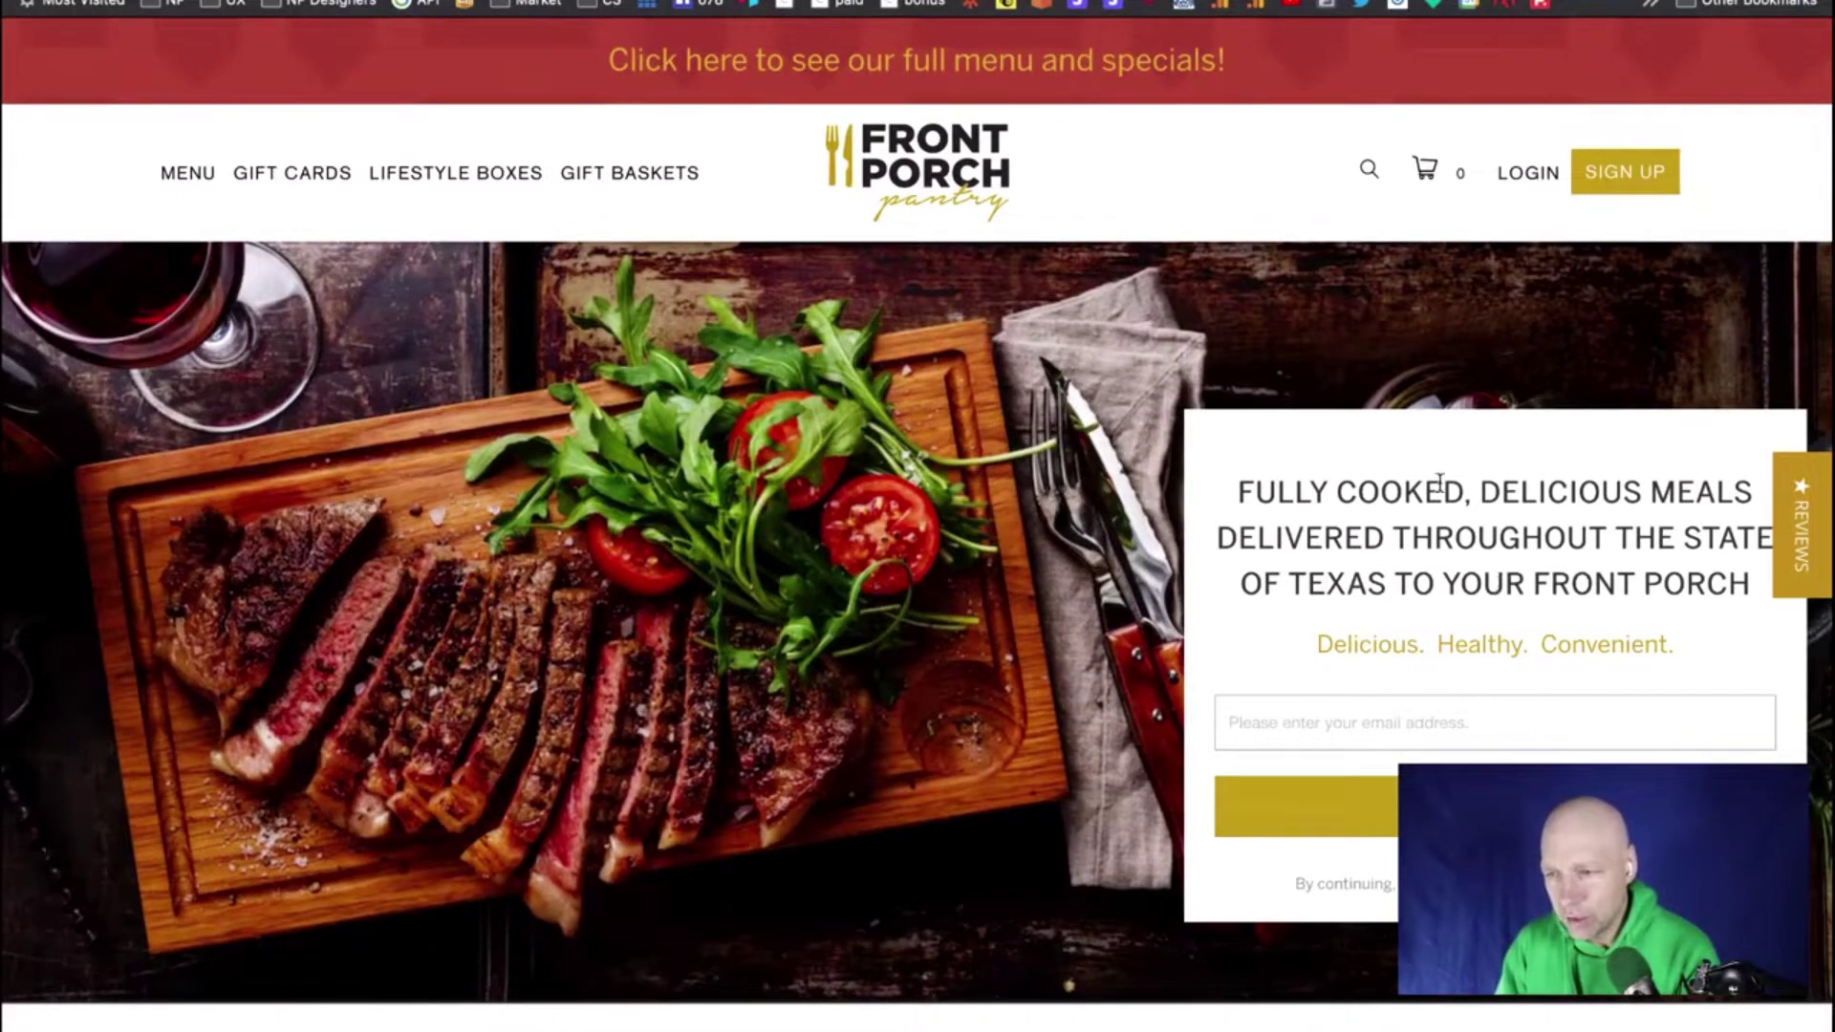
{"action": "left_click_drag", "start_coordinate": [1233, 489], "coordinate": [1740, 573]}
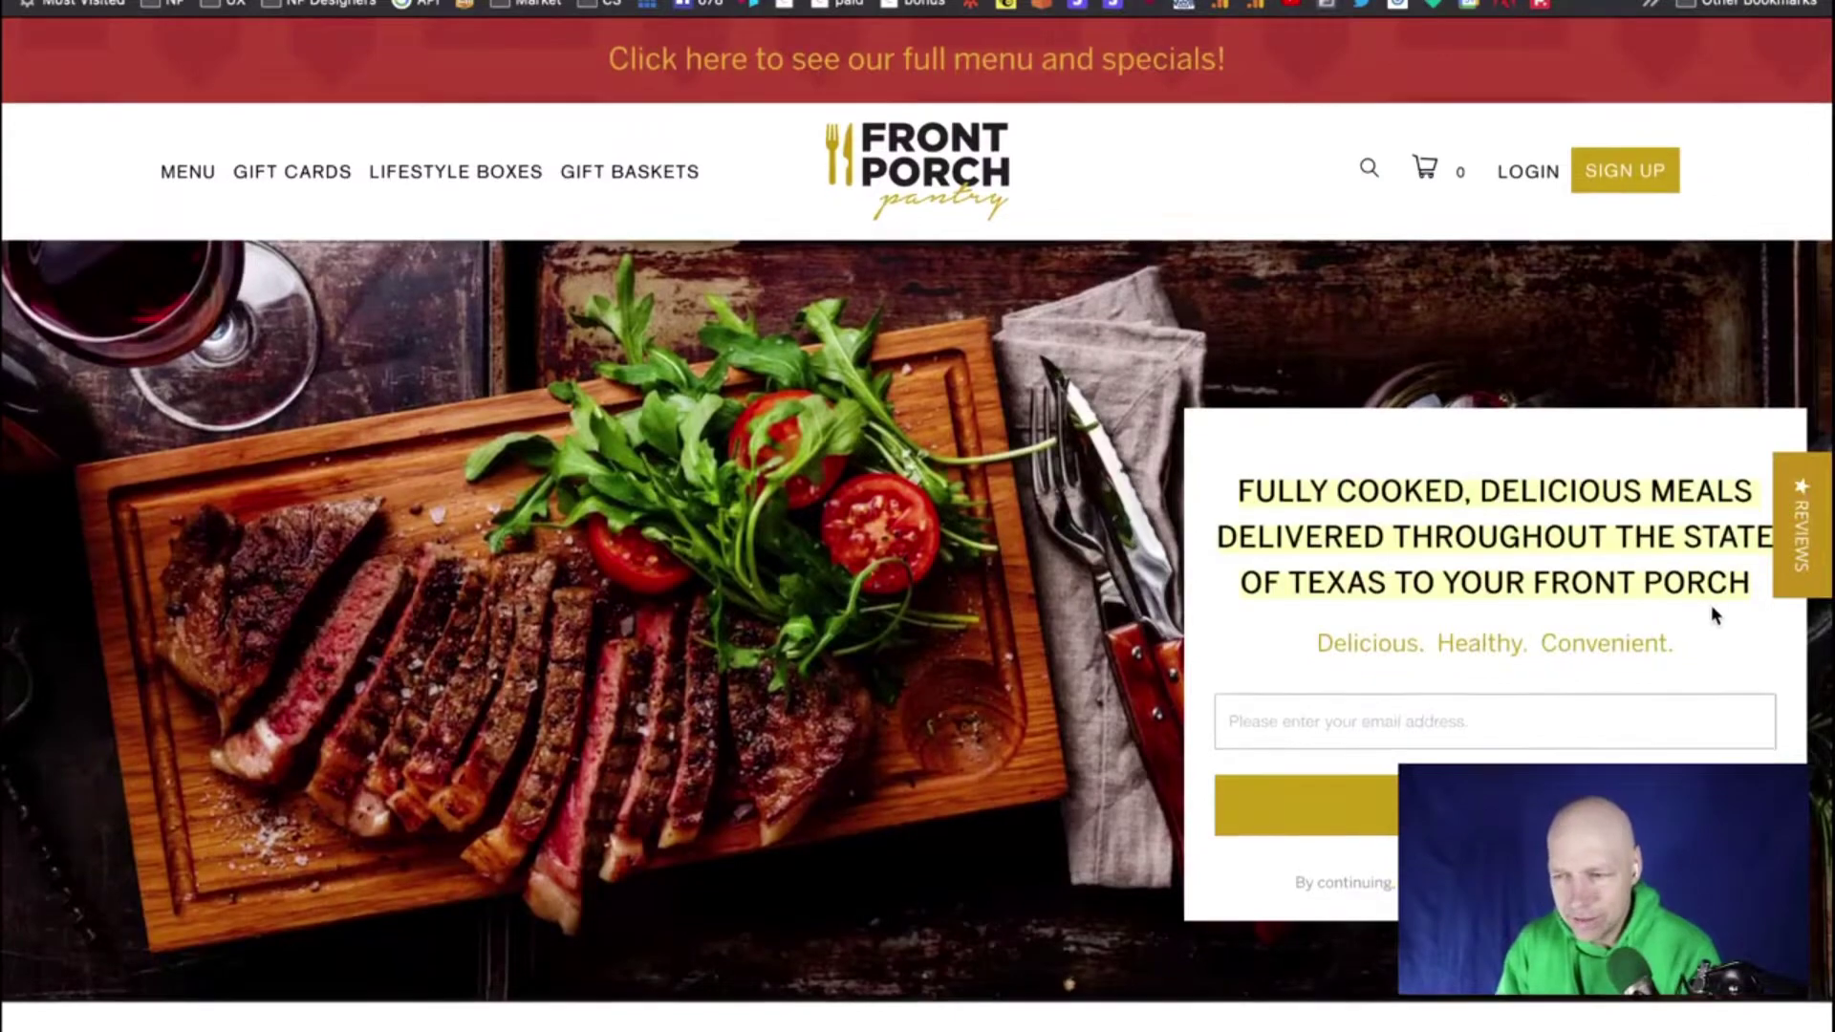
Scroll past the reviews to the footer and open the company's Twitter profile
{"action": "scroll", "coordinate": [1713, 615], "scroll_direction": "down", "scroll_amount": 5}
{"action": "scroll", "coordinate": [1713, 615], "scroll_direction": "down", "scroll_amount": 7}
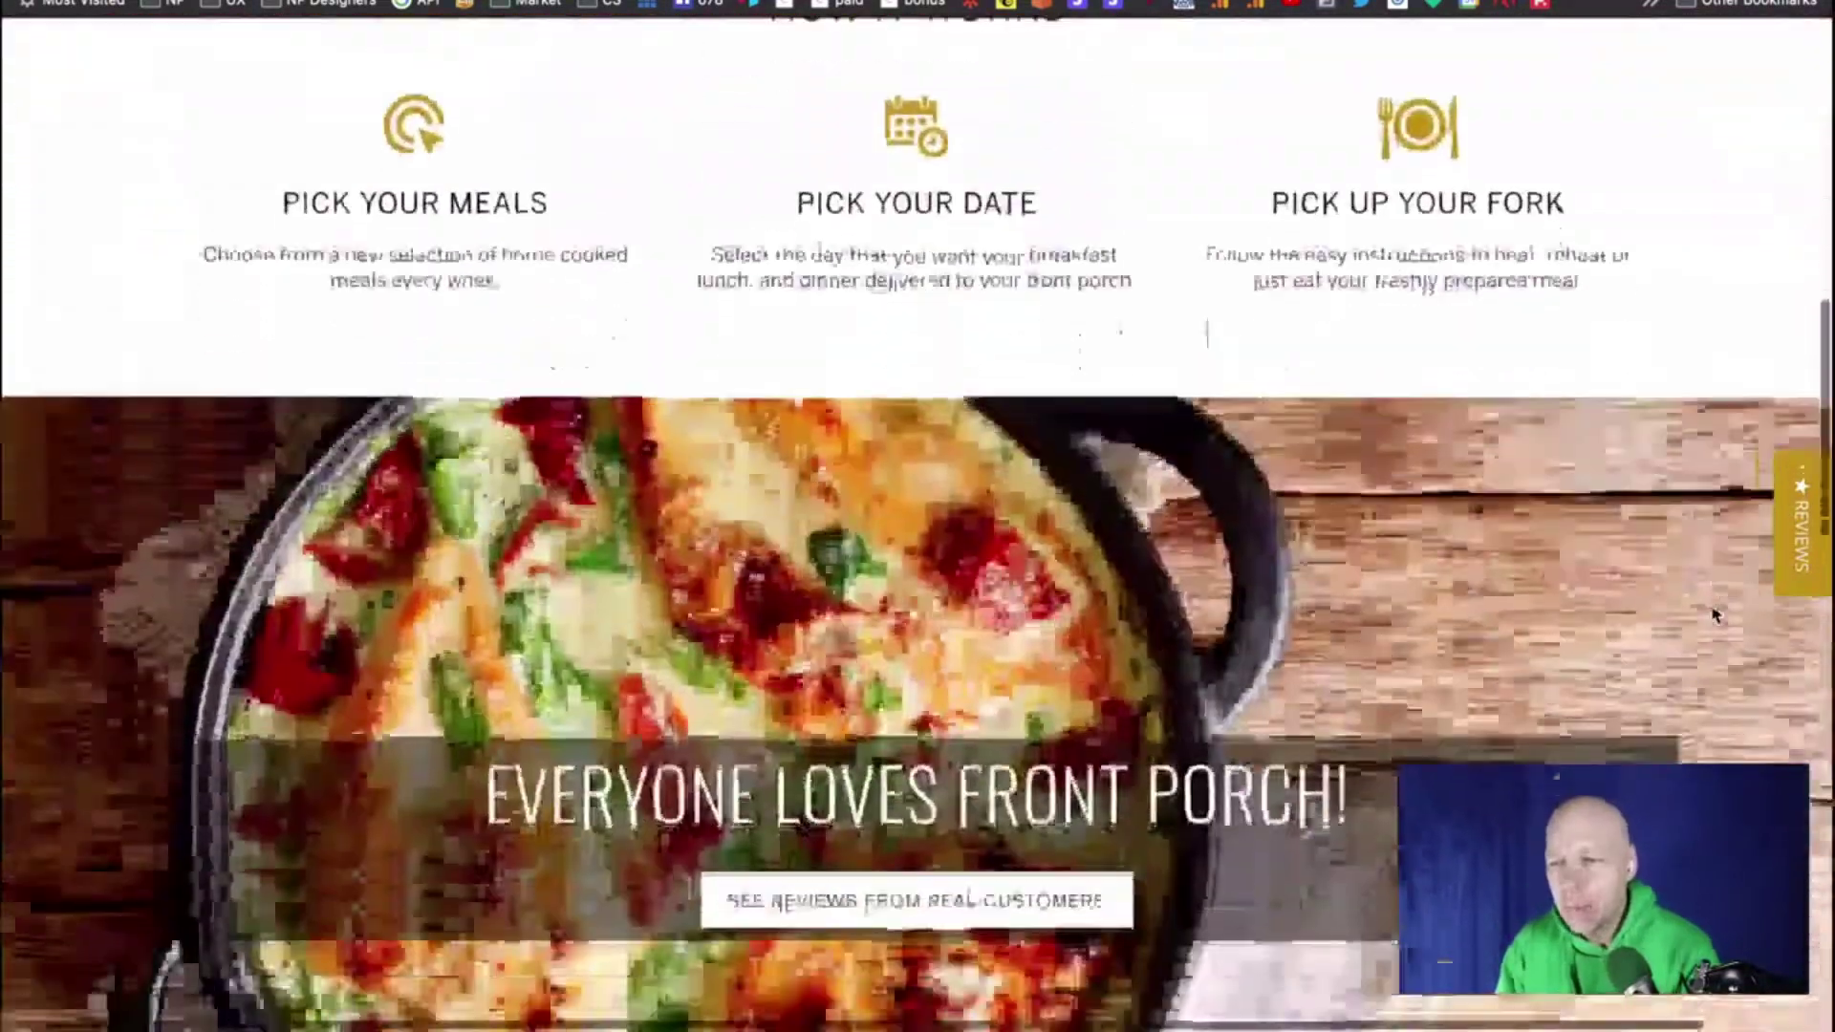
{"action": "scroll", "coordinate": [1713, 615], "scroll_direction": "down", "scroll_amount": 2}
{"action": "scroll", "coordinate": [1713, 614], "scroll_direction": "up", "scroll_amount": 1}
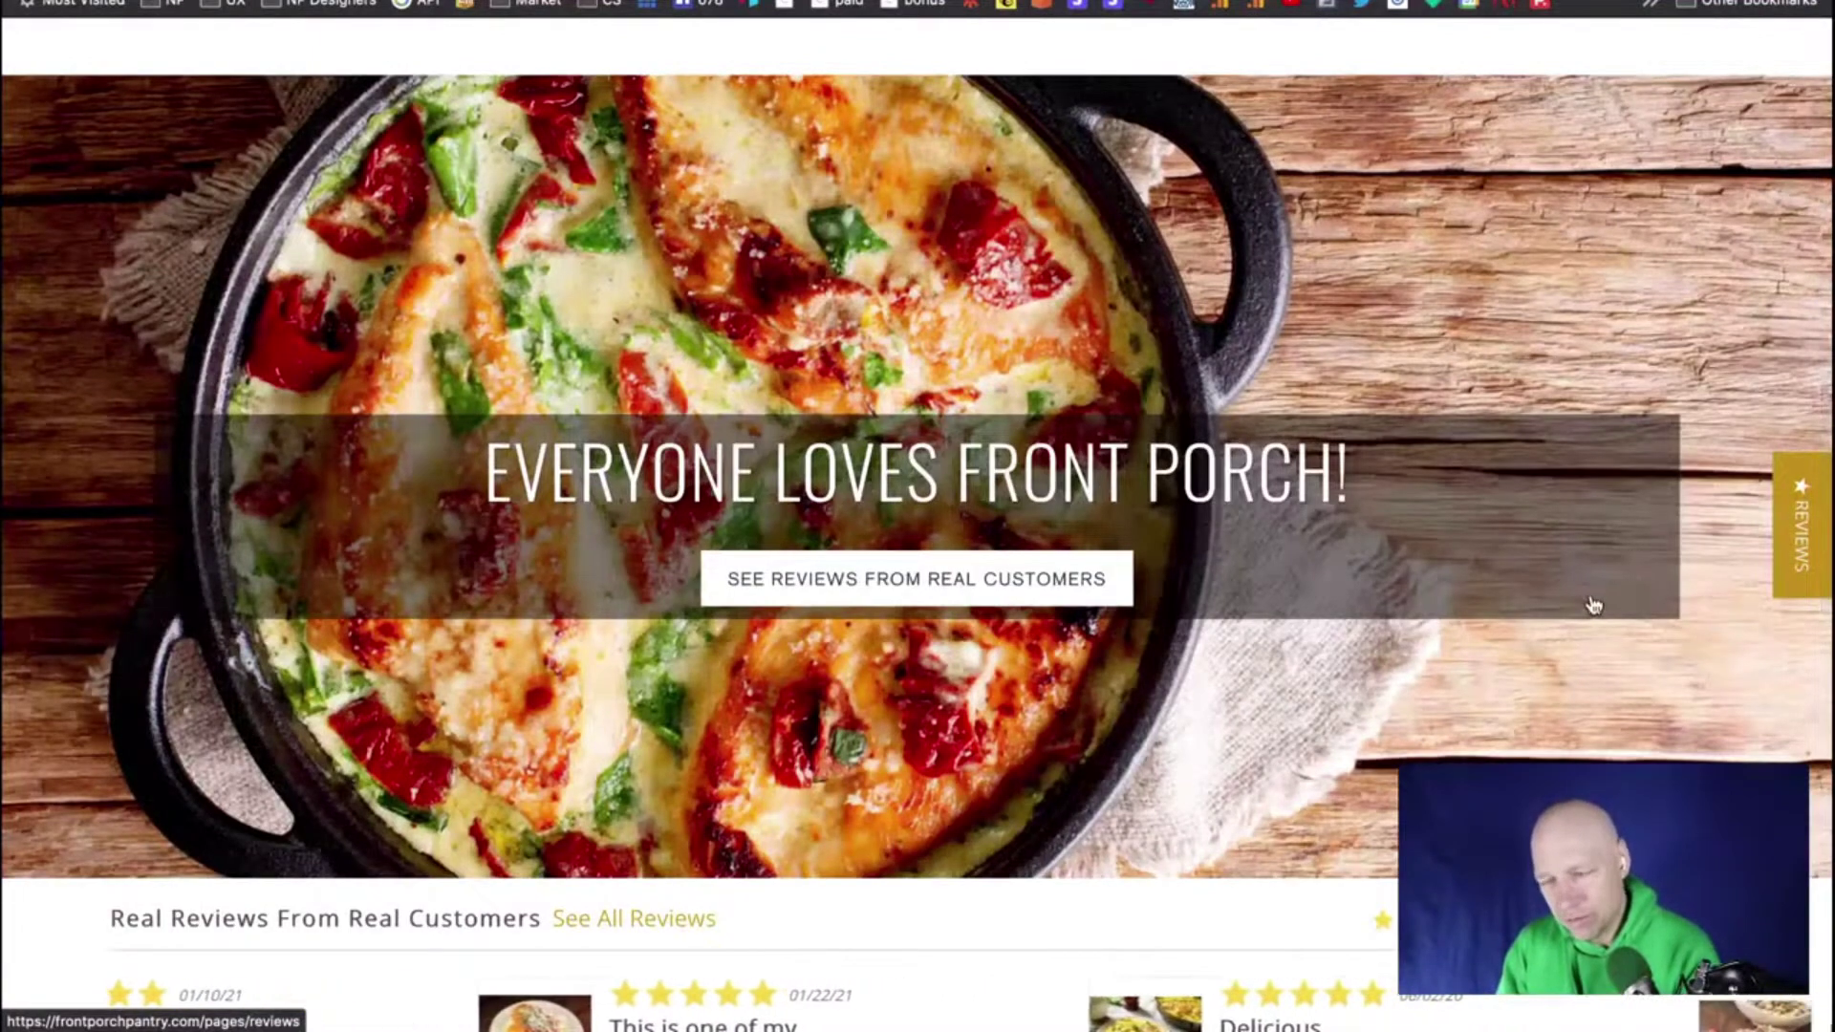
{"action": "scroll", "coordinate": [1501, 568], "scroll_direction": "down", "scroll_amount": 8}
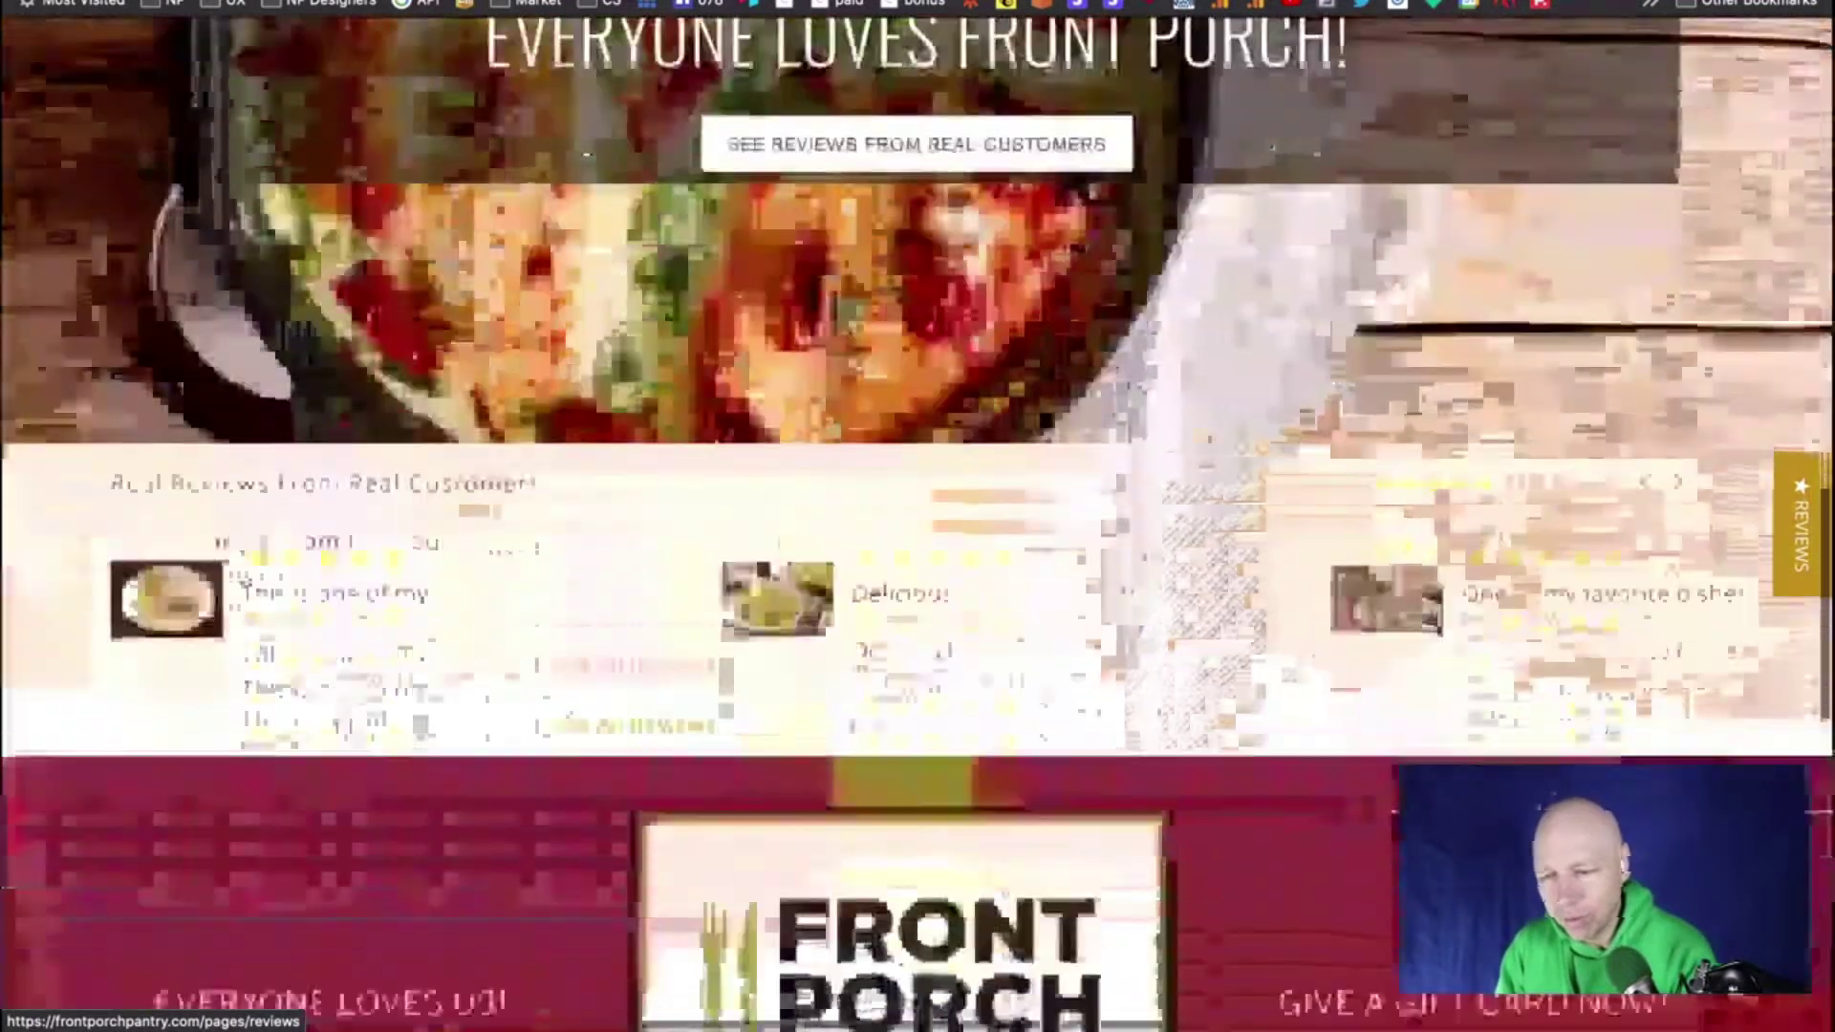
{"action": "scroll", "coordinate": [1494, 571], "scroll_direction": "down", "scroll_amount": 7}
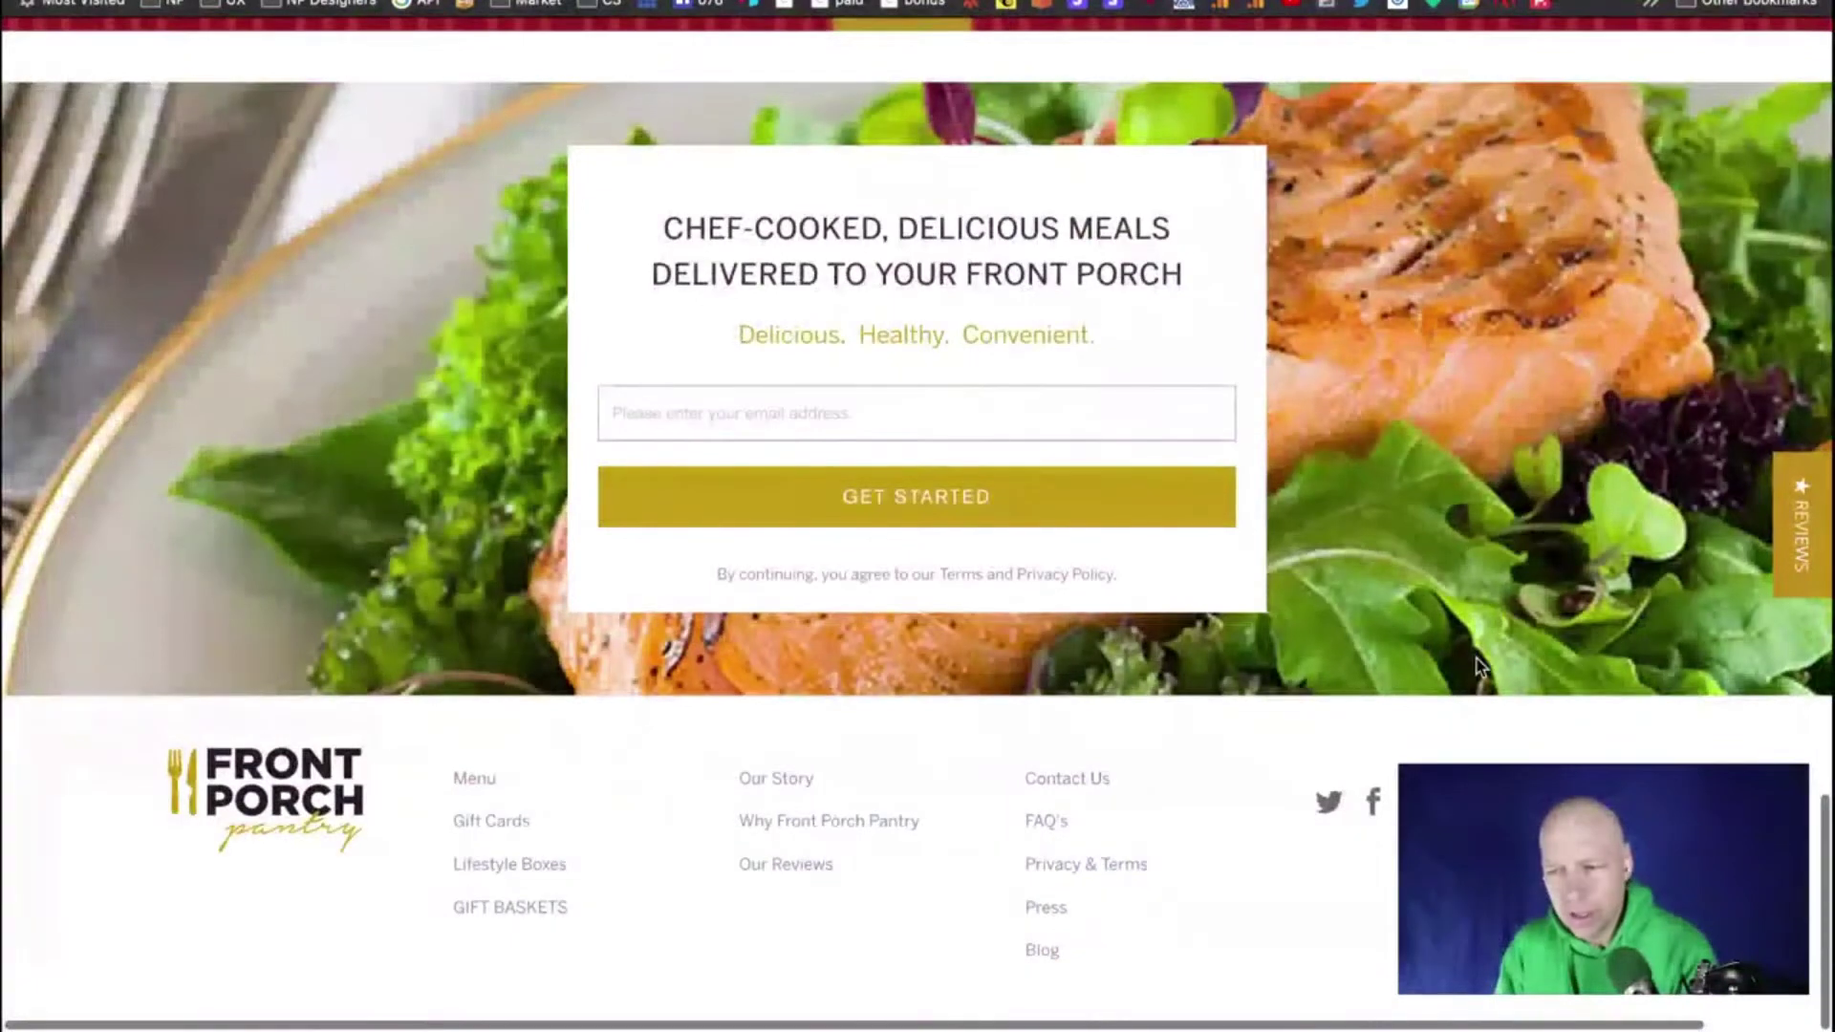
{"action": "left_click", "coordinate": [1331, 805]}
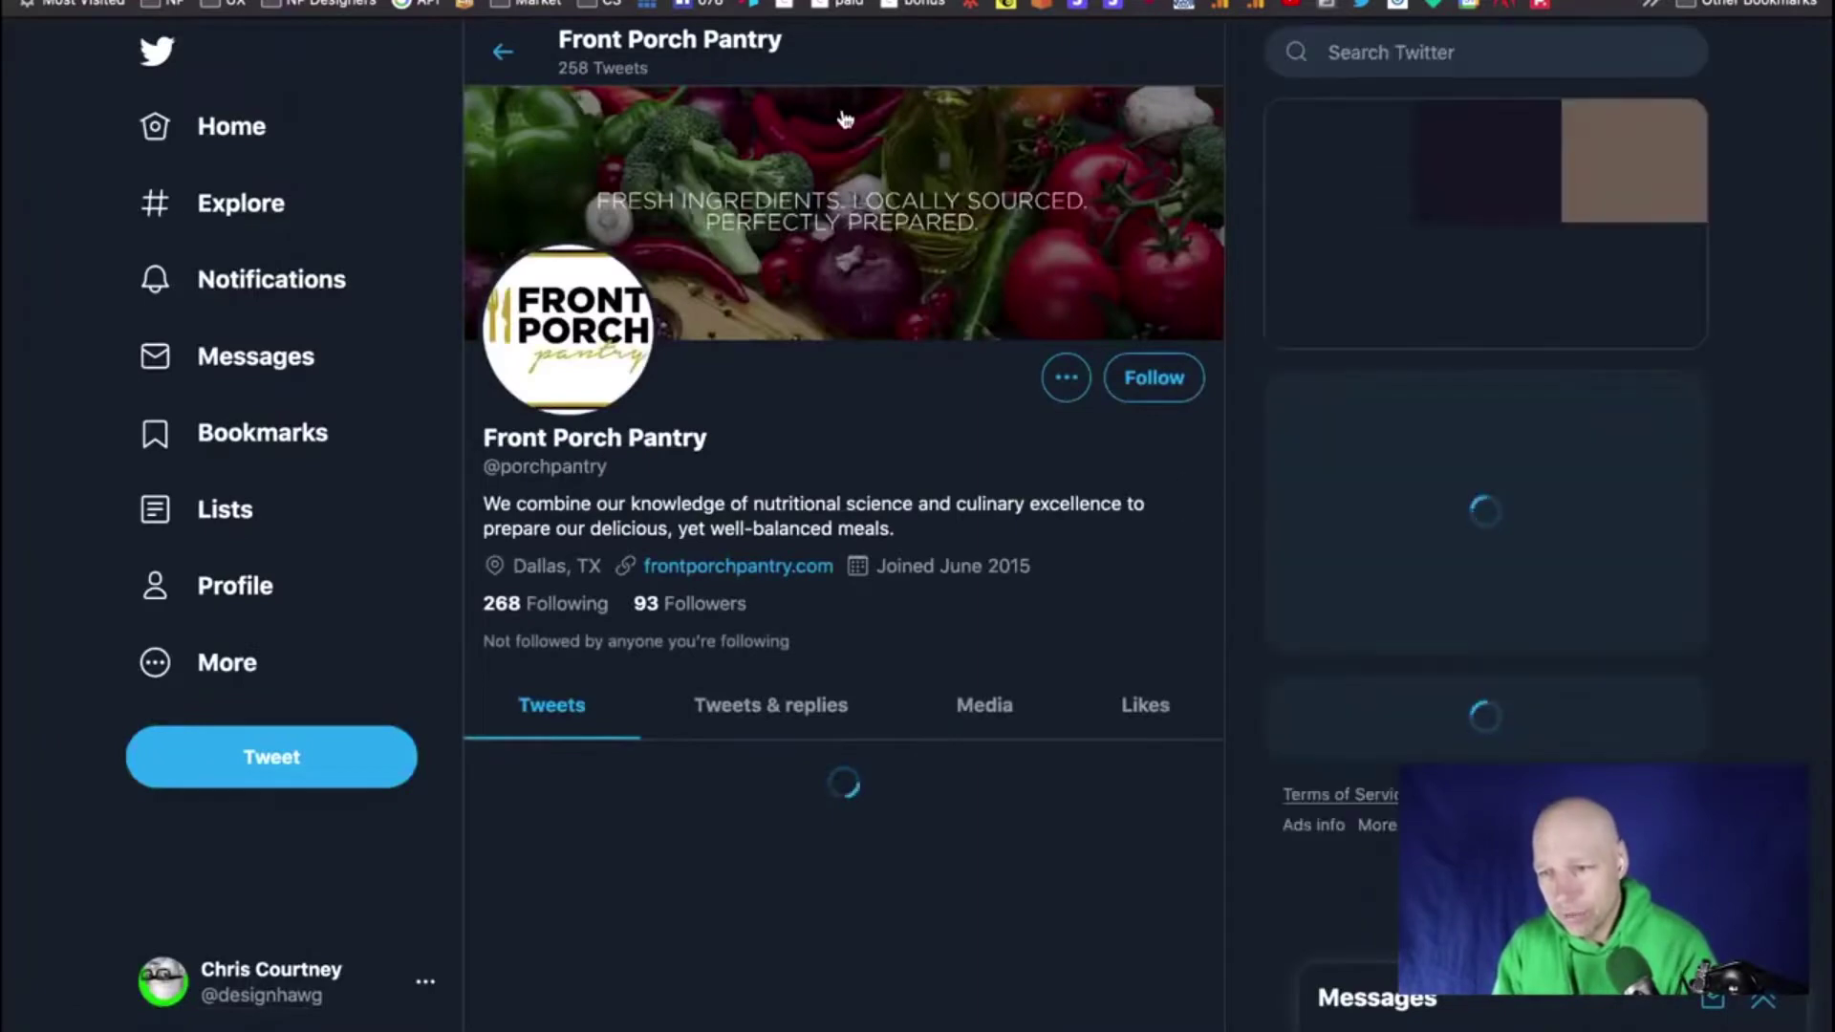
Scroll through the older tweets on Front Porch Pantry's Twitter timeline
{"action": "scroll", "coordinate": [921, 528], "scroll_direction": "down", "scroll_amount": 1}
{"action": "scroll", "coordinate": [920, 528], "scroll_direction": "down", "scroll_amount": 3}
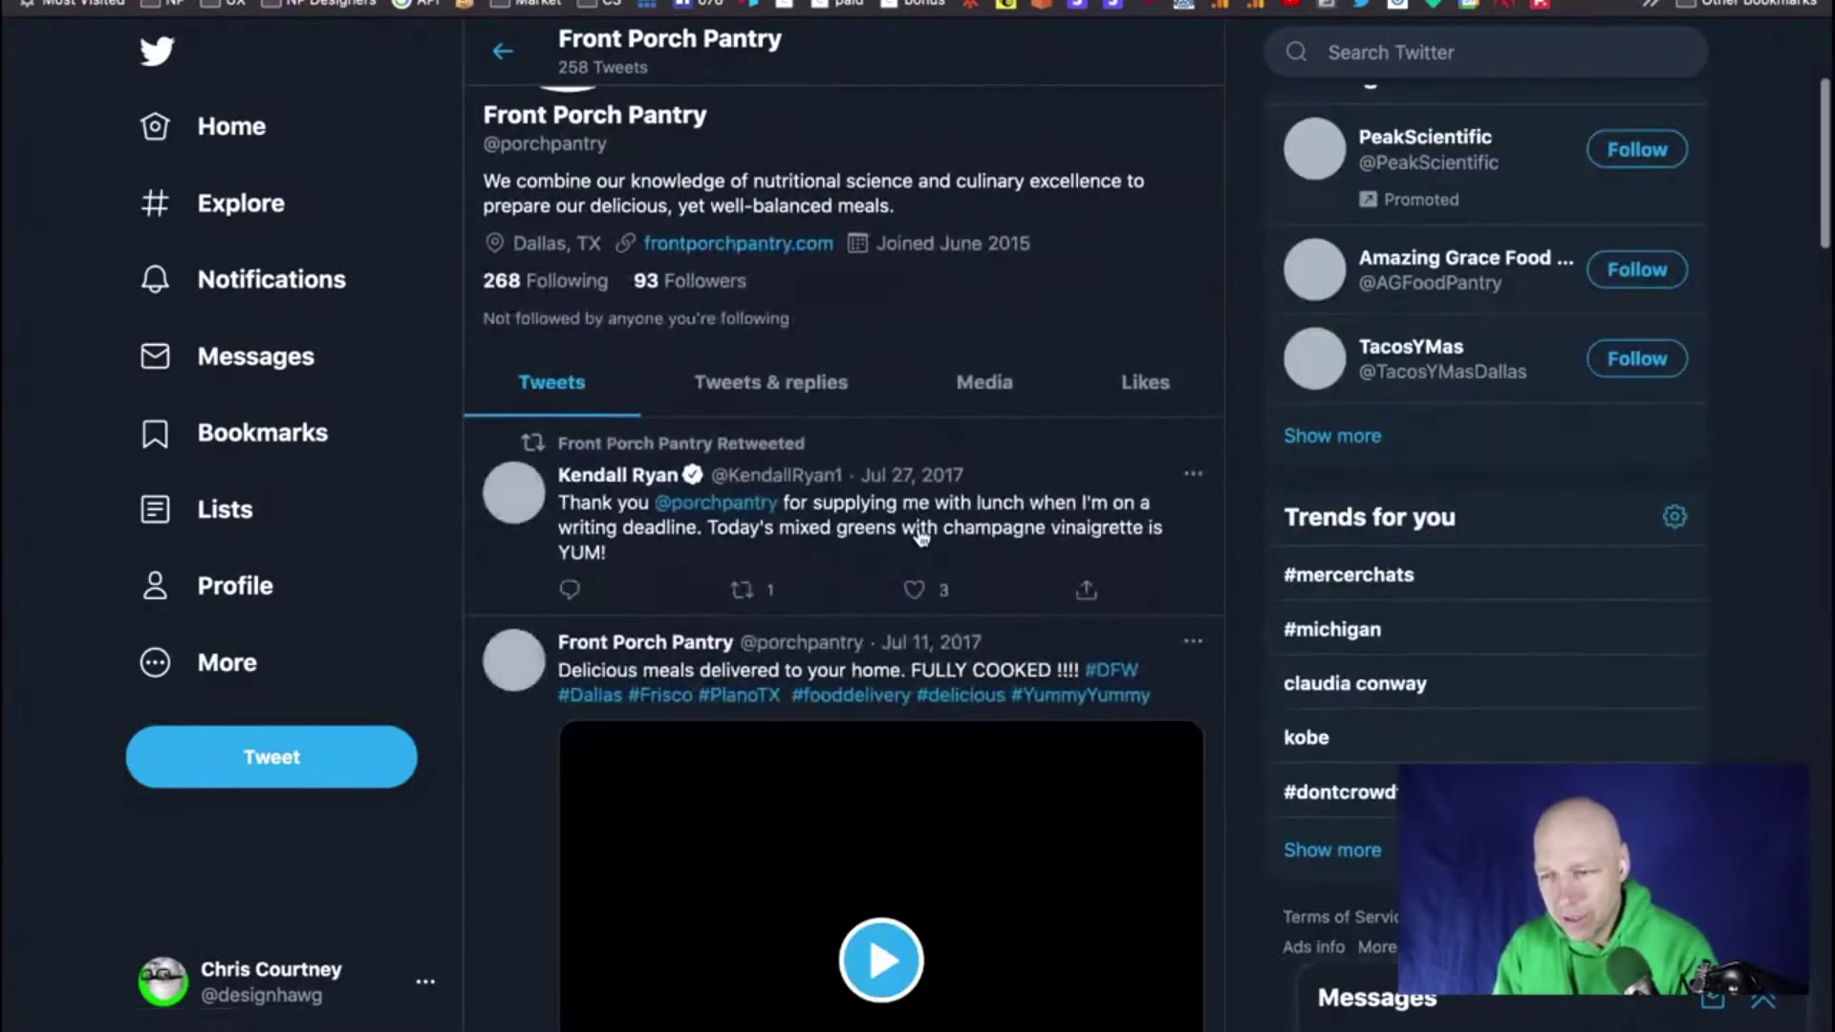
{"action": "scroll", "coordinate": [975, 623], "scroll_direction": "down", "scroll_amount": 8}
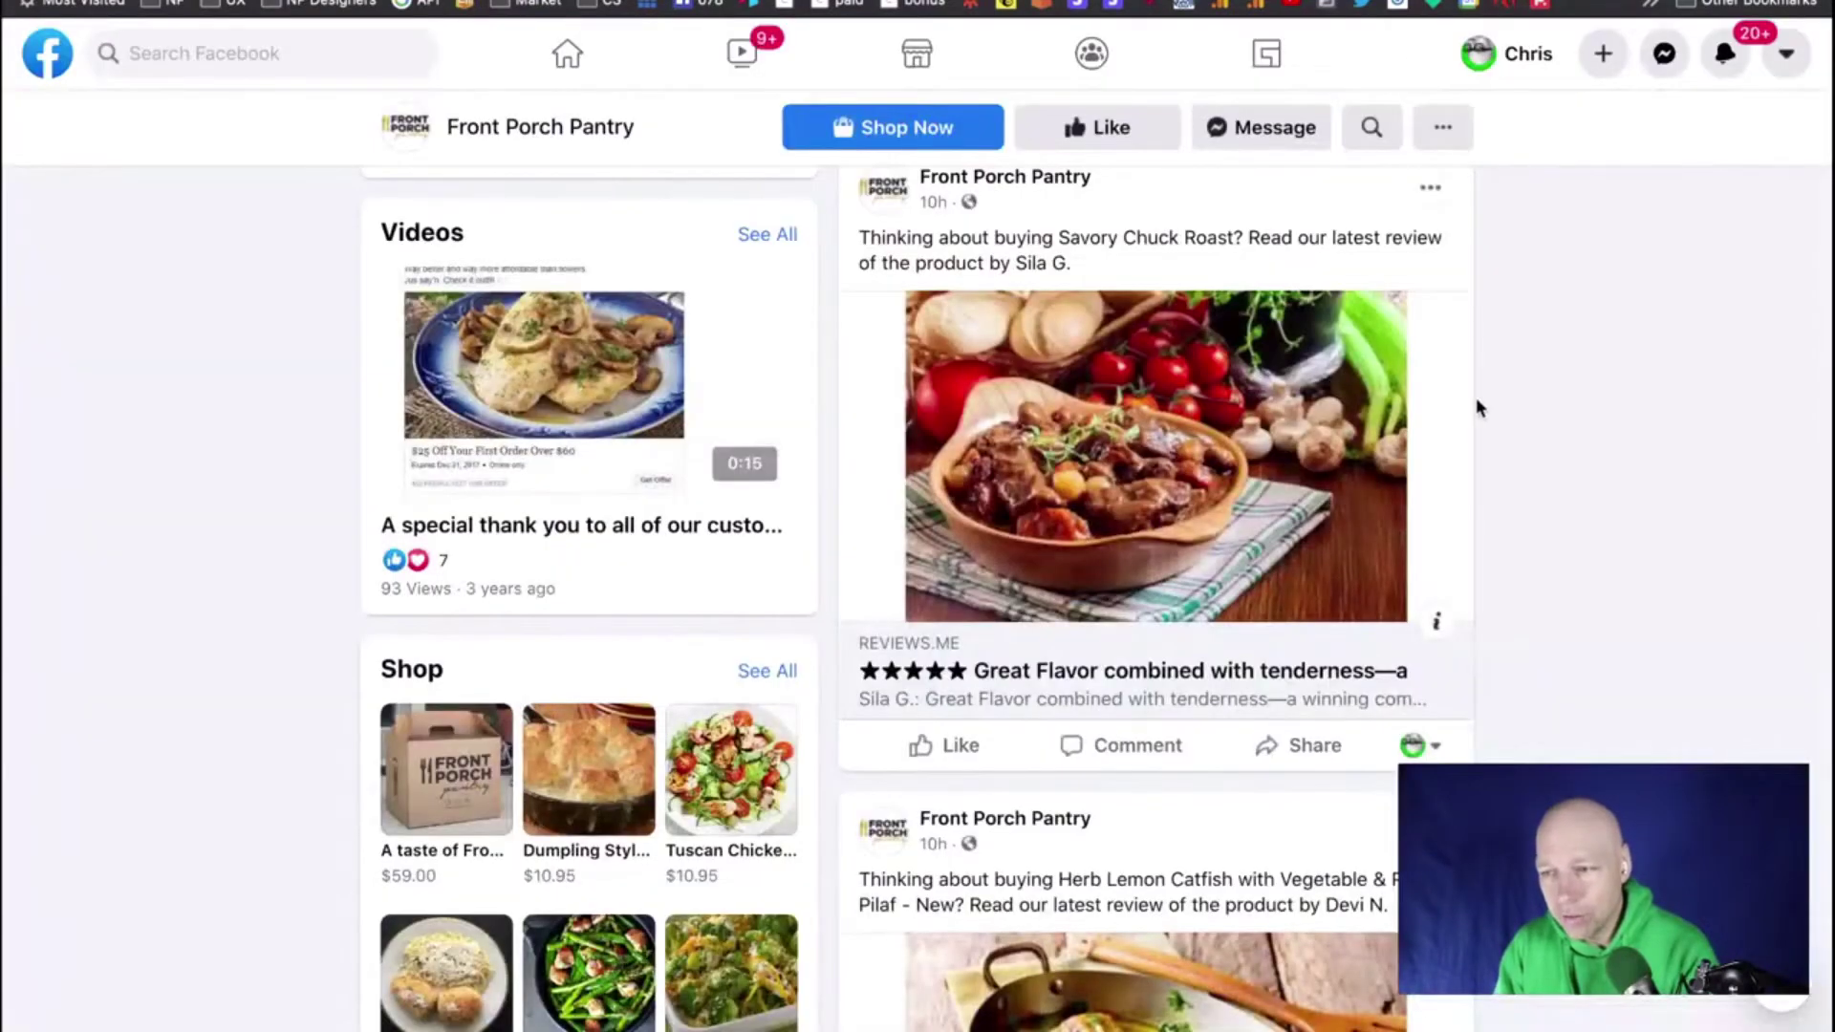
{"action": "scroll", "coordinate": [1477, 408], "scroll_direction": "up", "scroll_amount": 5}
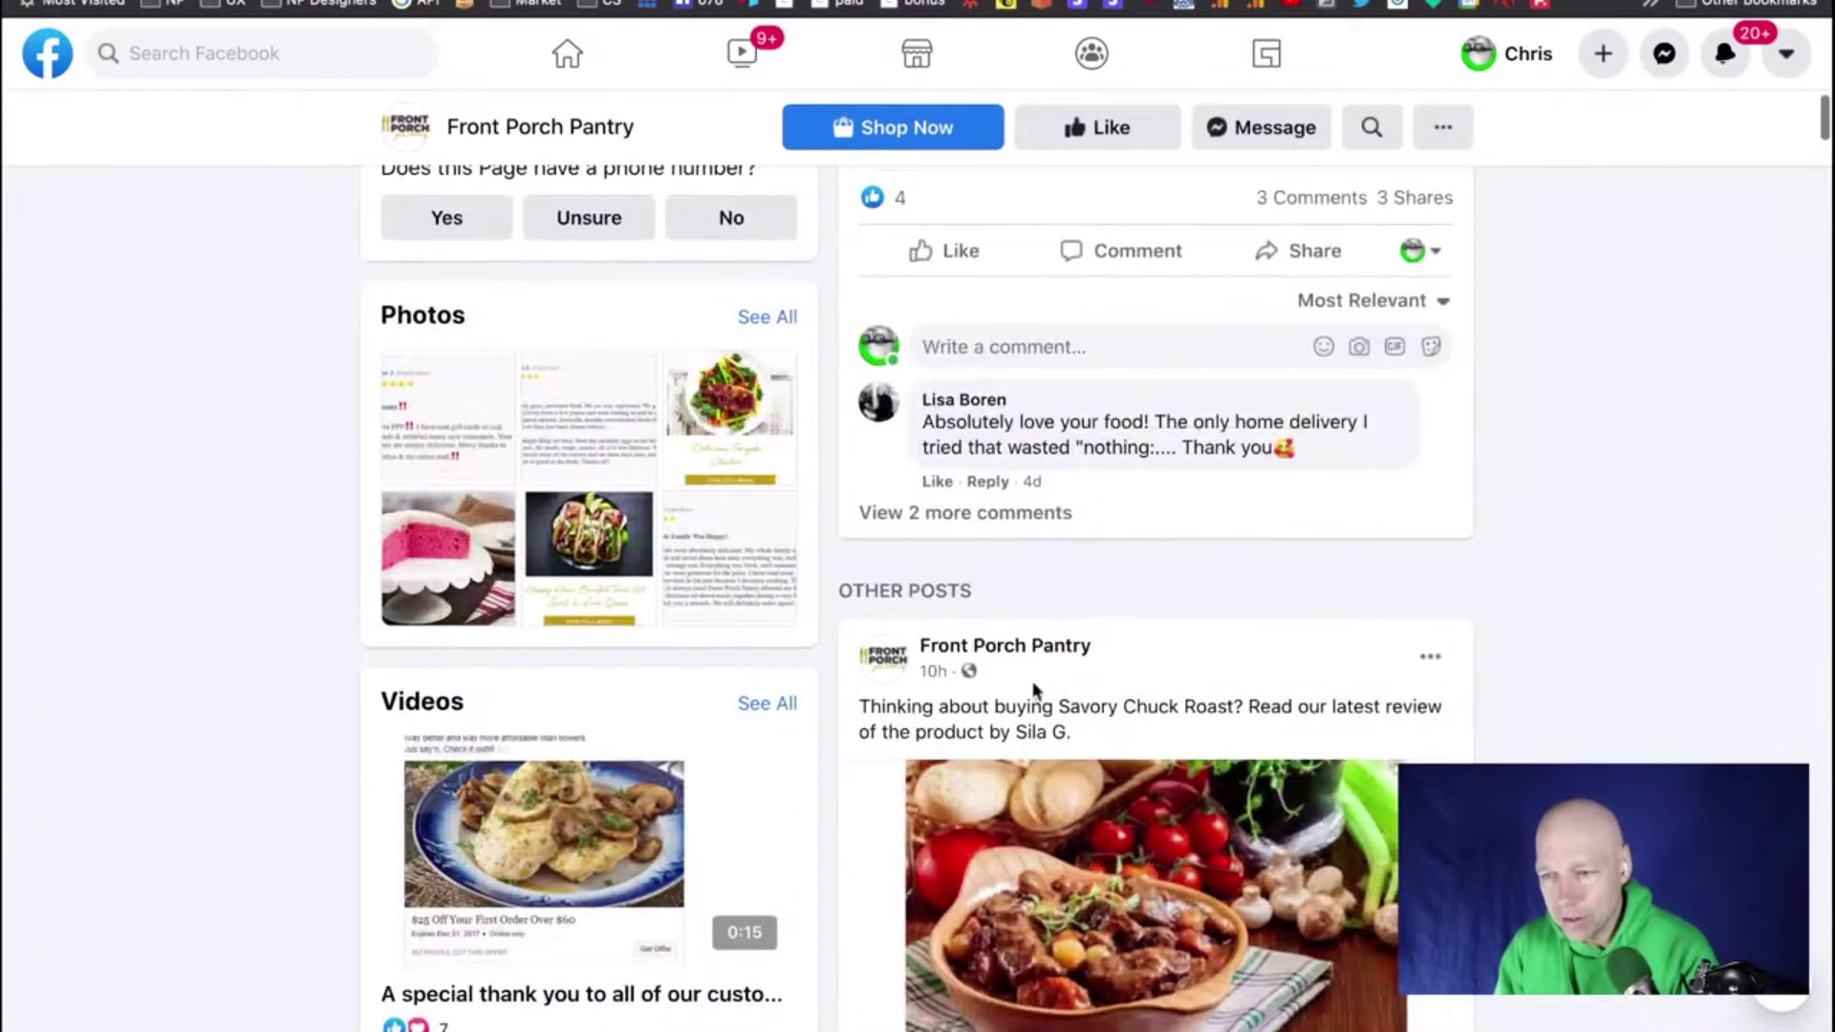
Look over the Facebook page's About details and posts, then return to the competitor matrix
{"action": "scroll", "coordinate": [1101, 676], "scroll_direction": "down", "scroll_amount": 2}
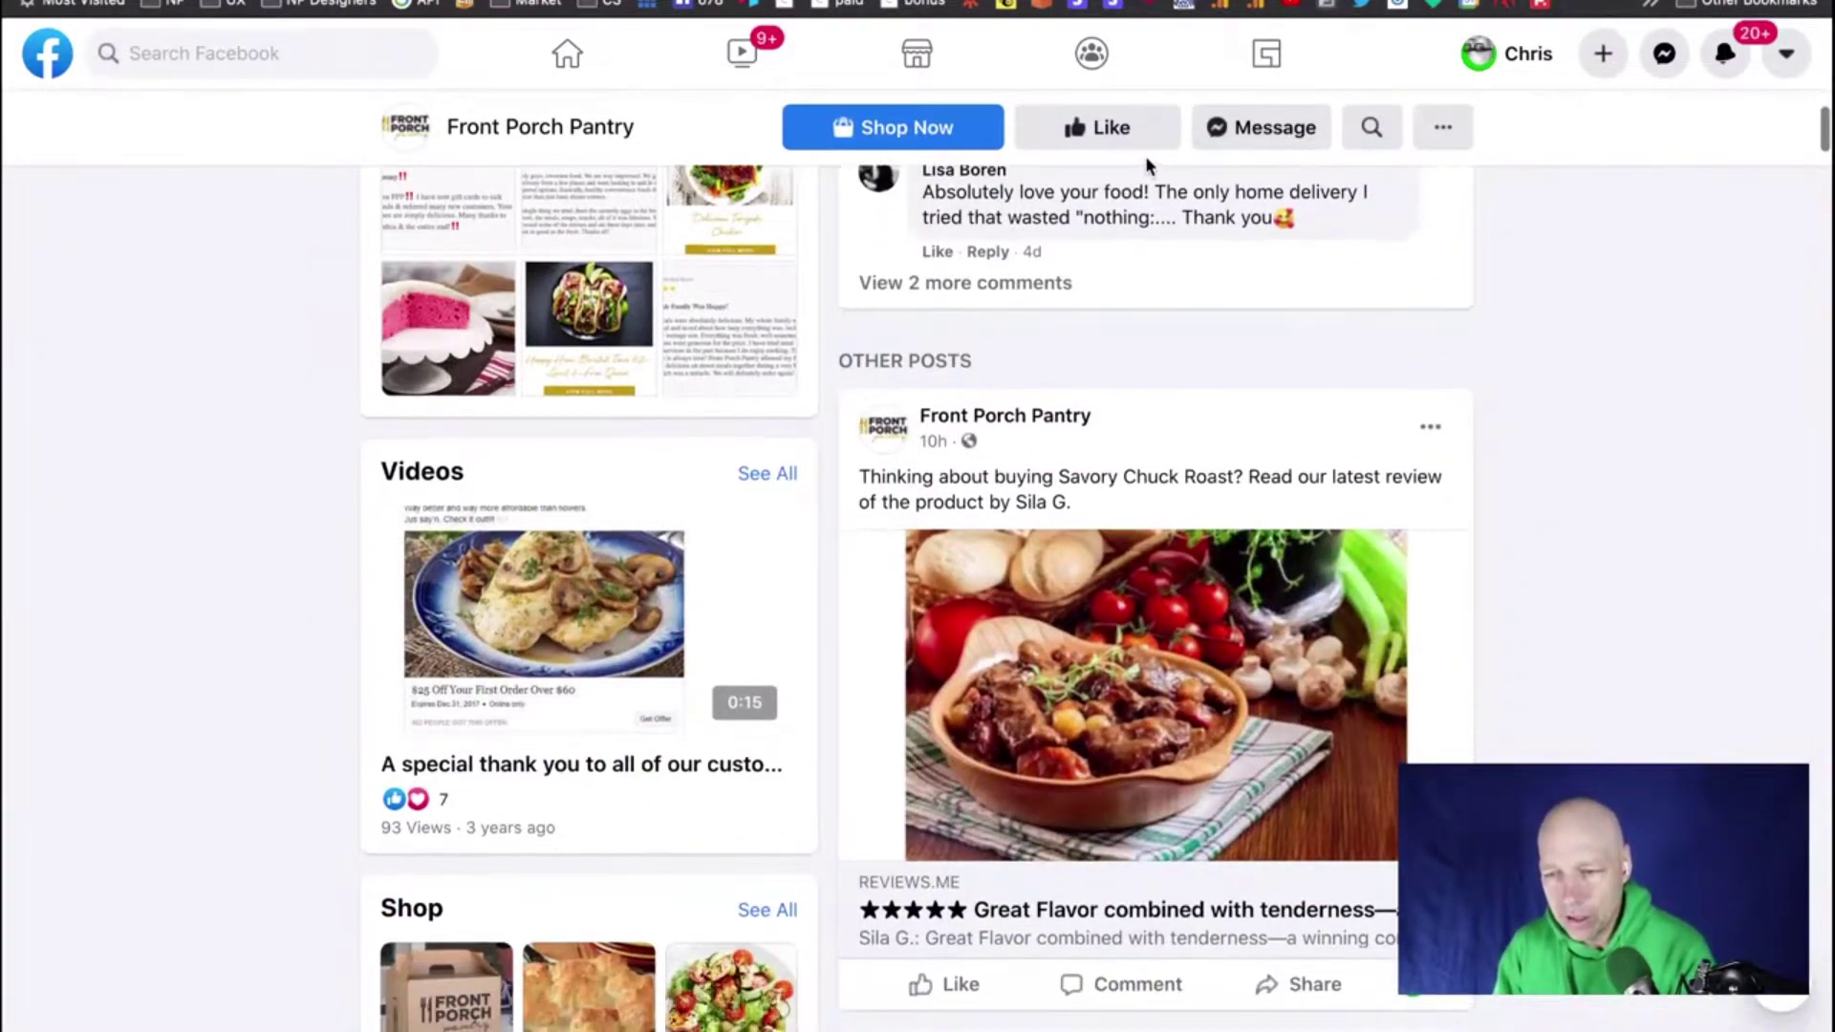
{"action": "scroll", "coordinate": [1147, 165], "scroll_direction": "down", "scroll_amount": 5}
{"action": "scroll", "coordinate": [1147, 164], "scroll_direction": "up", "scroll_amount": 5}
{"action": "scroll", "coordinate": [1147, 165], "scroll_direction": "up", "scroll_amount": 3}
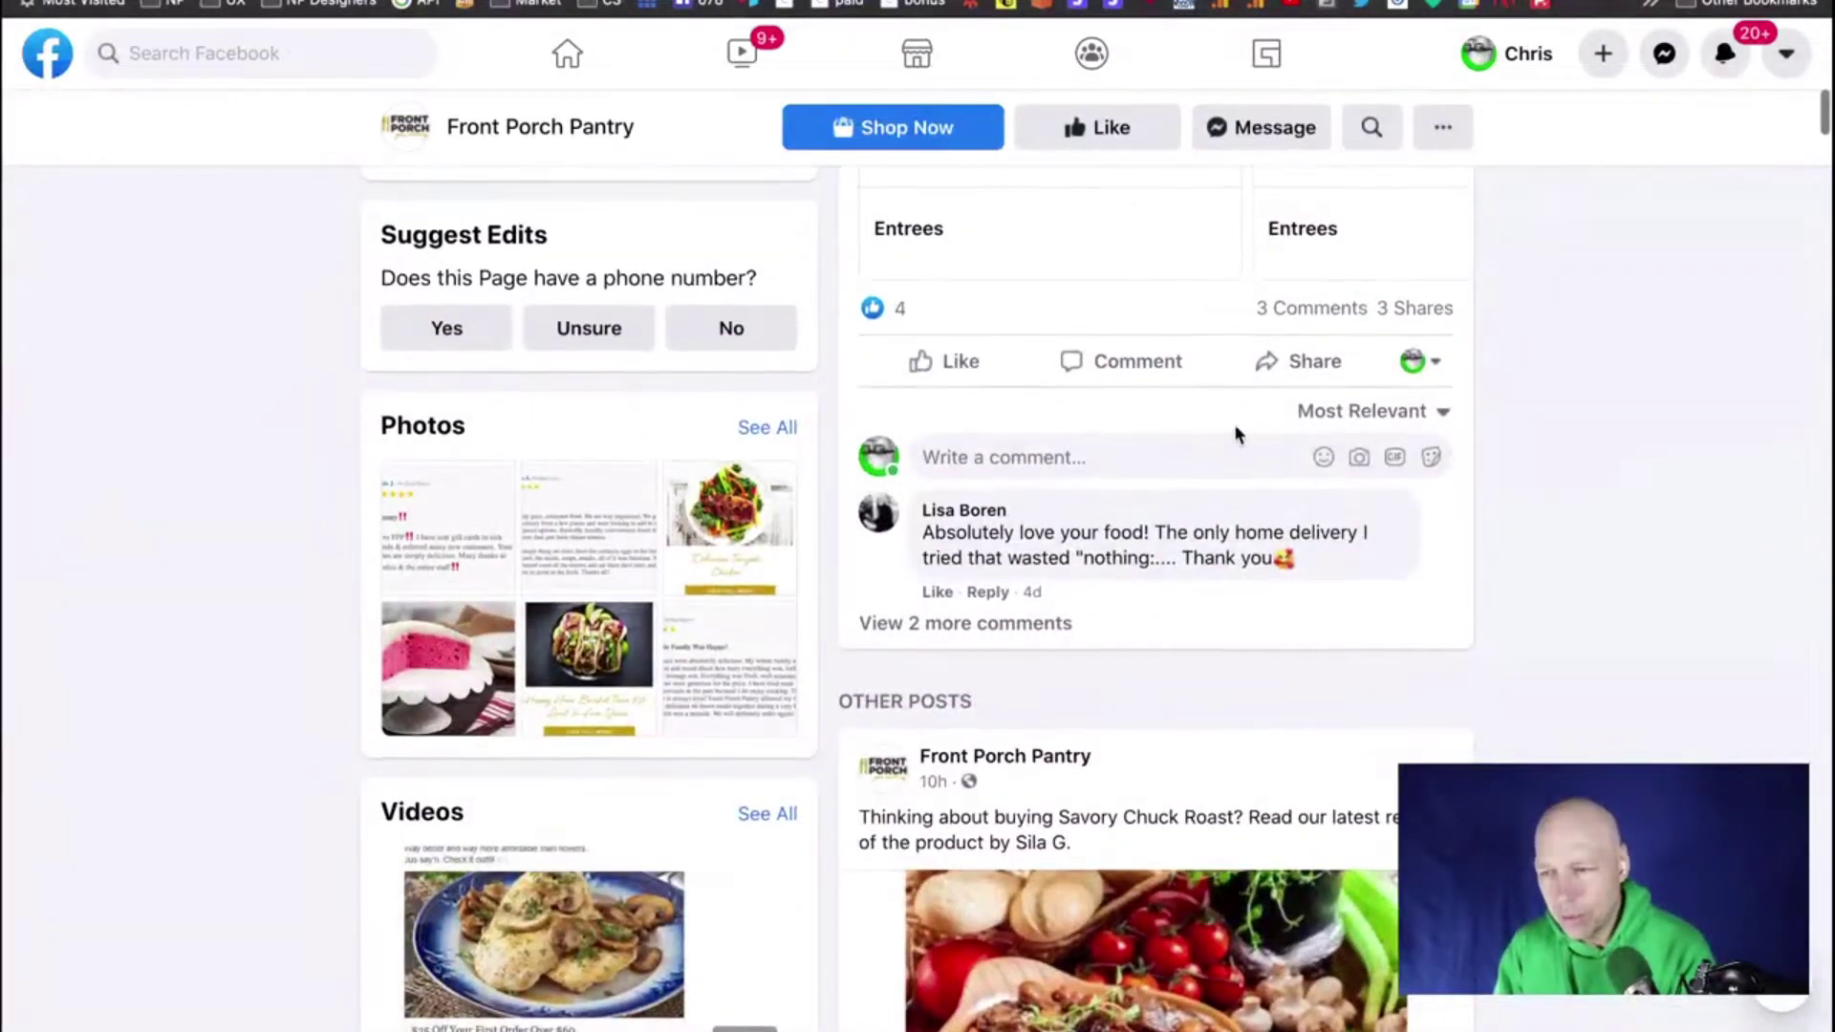
{"action": "scroll", "coordinate": [1235, 423], "scroll_direction": "up", "scroll_amount": 2}
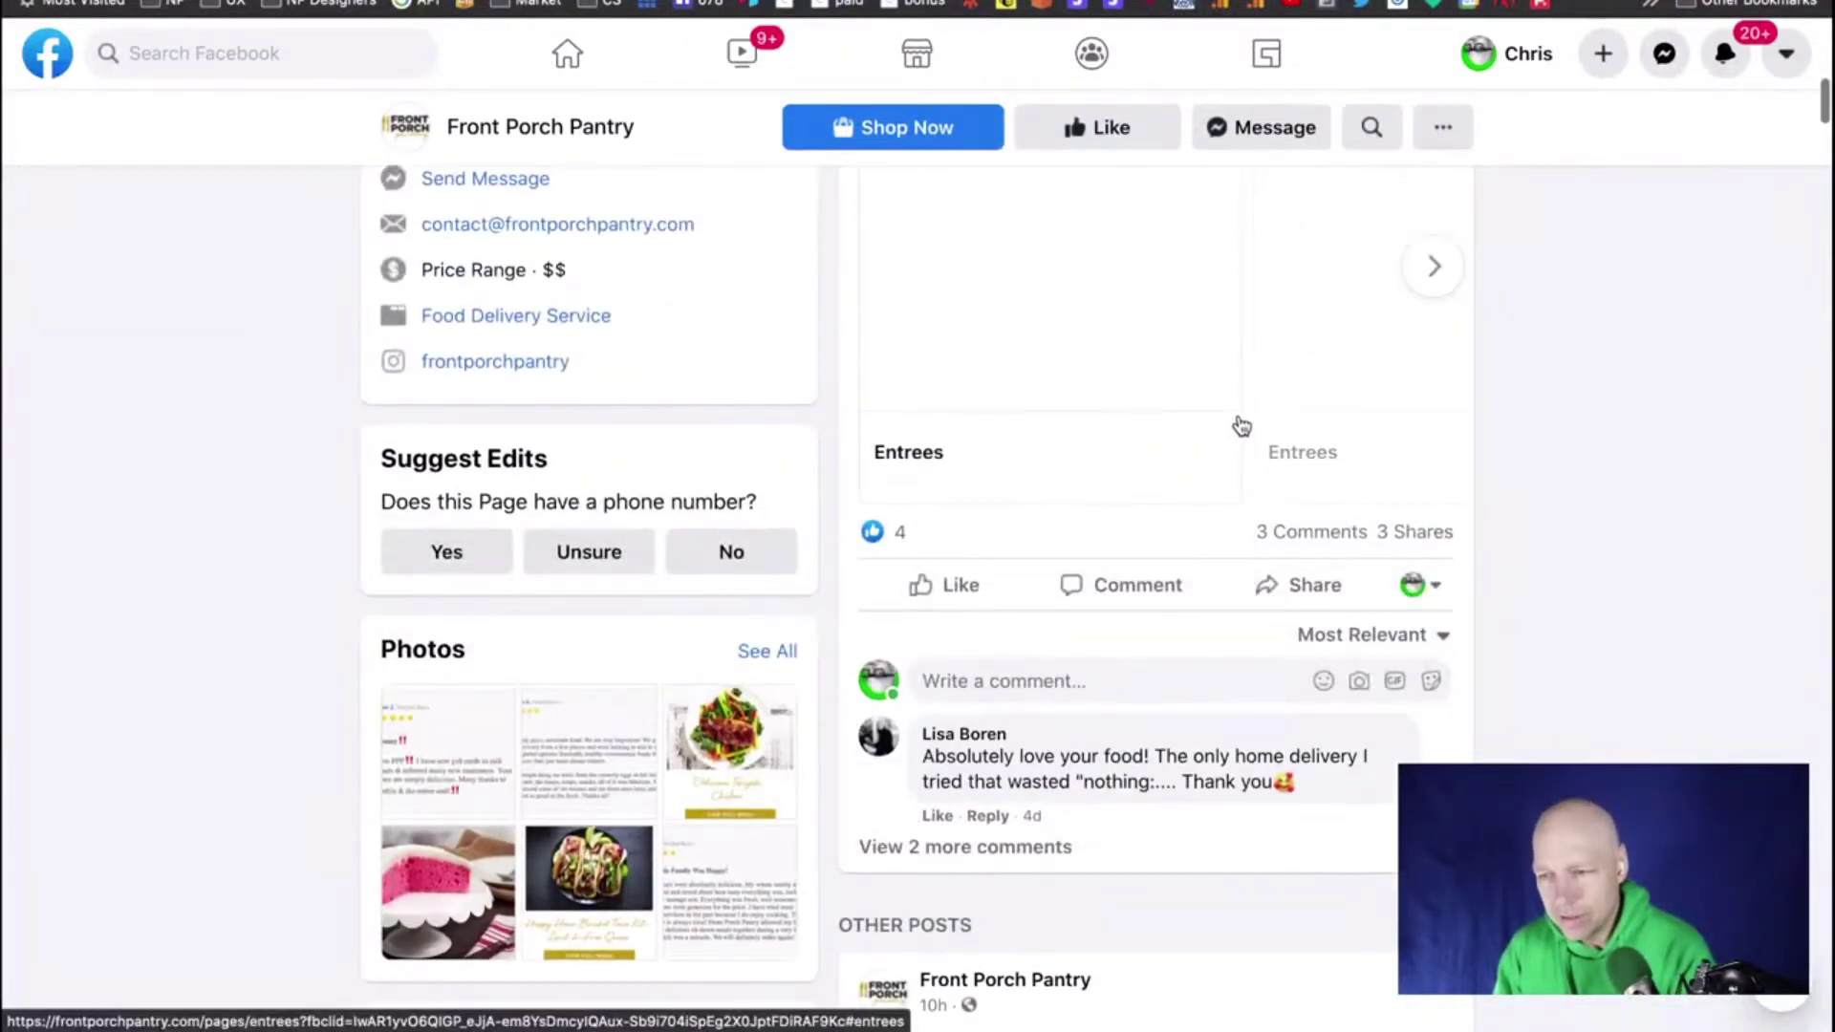
{"action": "scroll", "coordinate": [1240, 425], "scroll_direction": "up", "scroll_amount": 5}
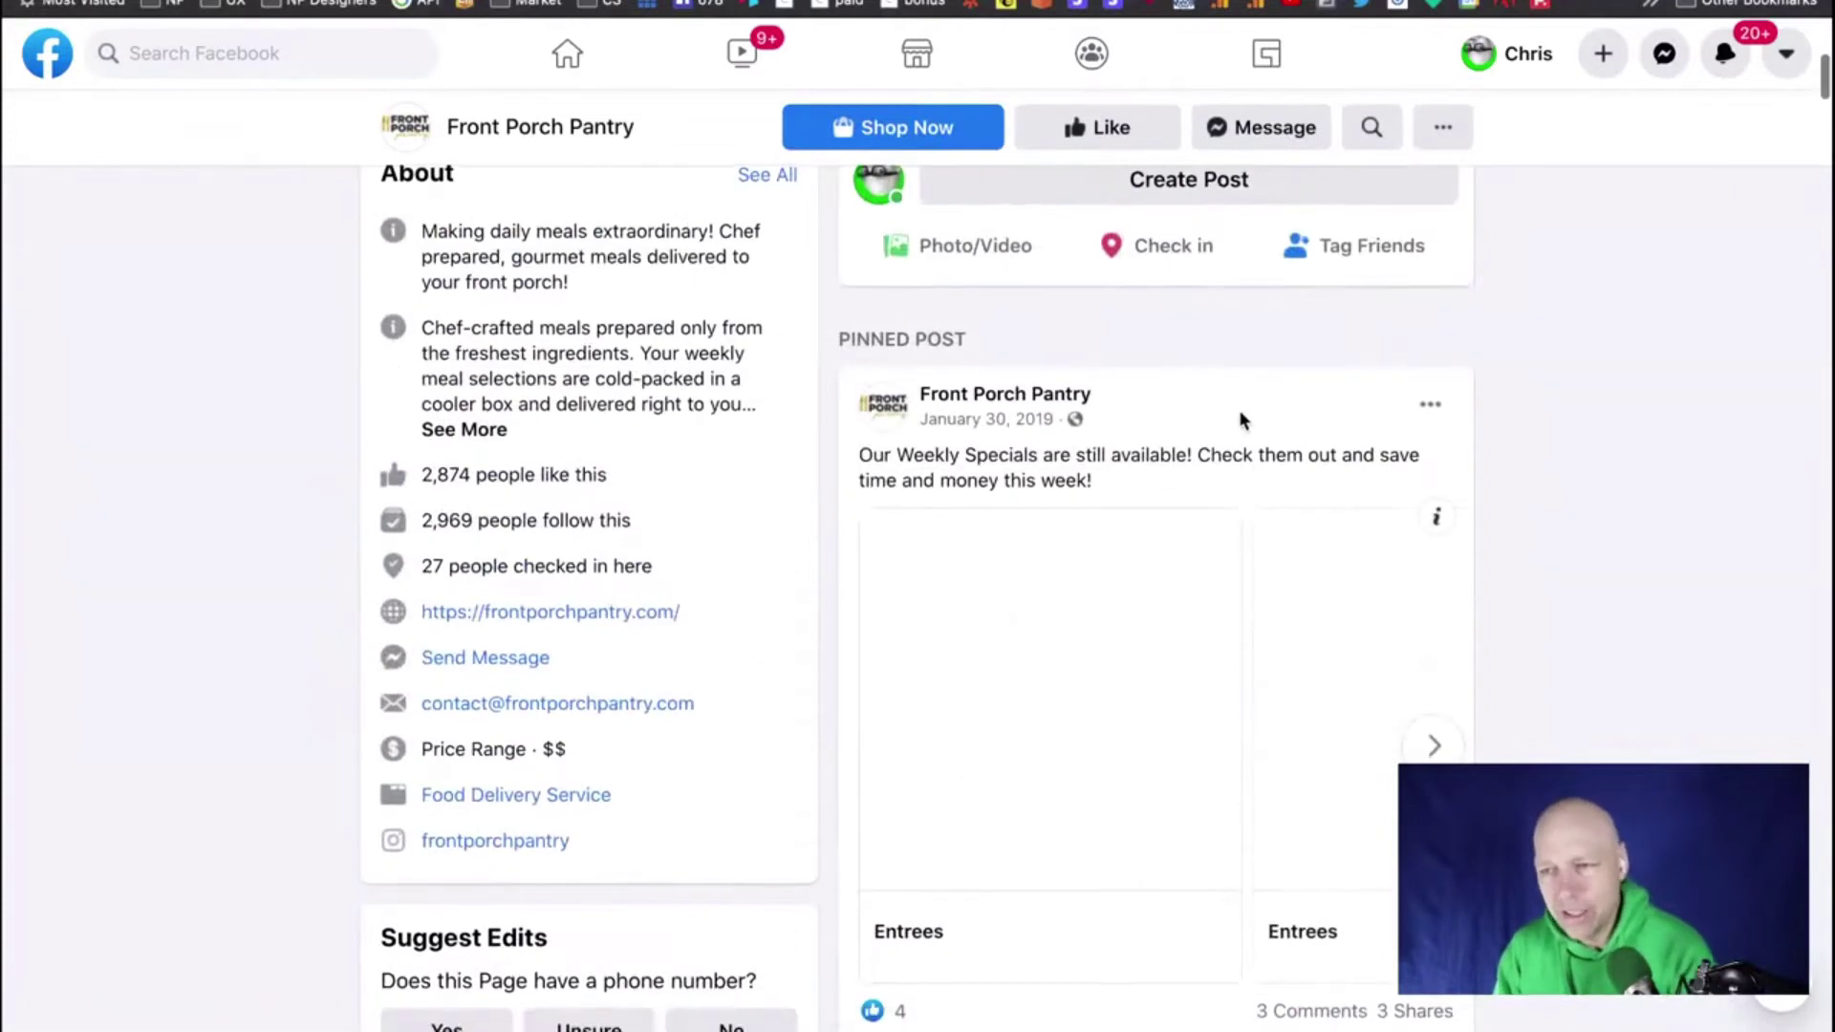
{"action": "scroll", "coordinate": [1248, 419], "scroll_direction": "down", "scroll_amount": 6}
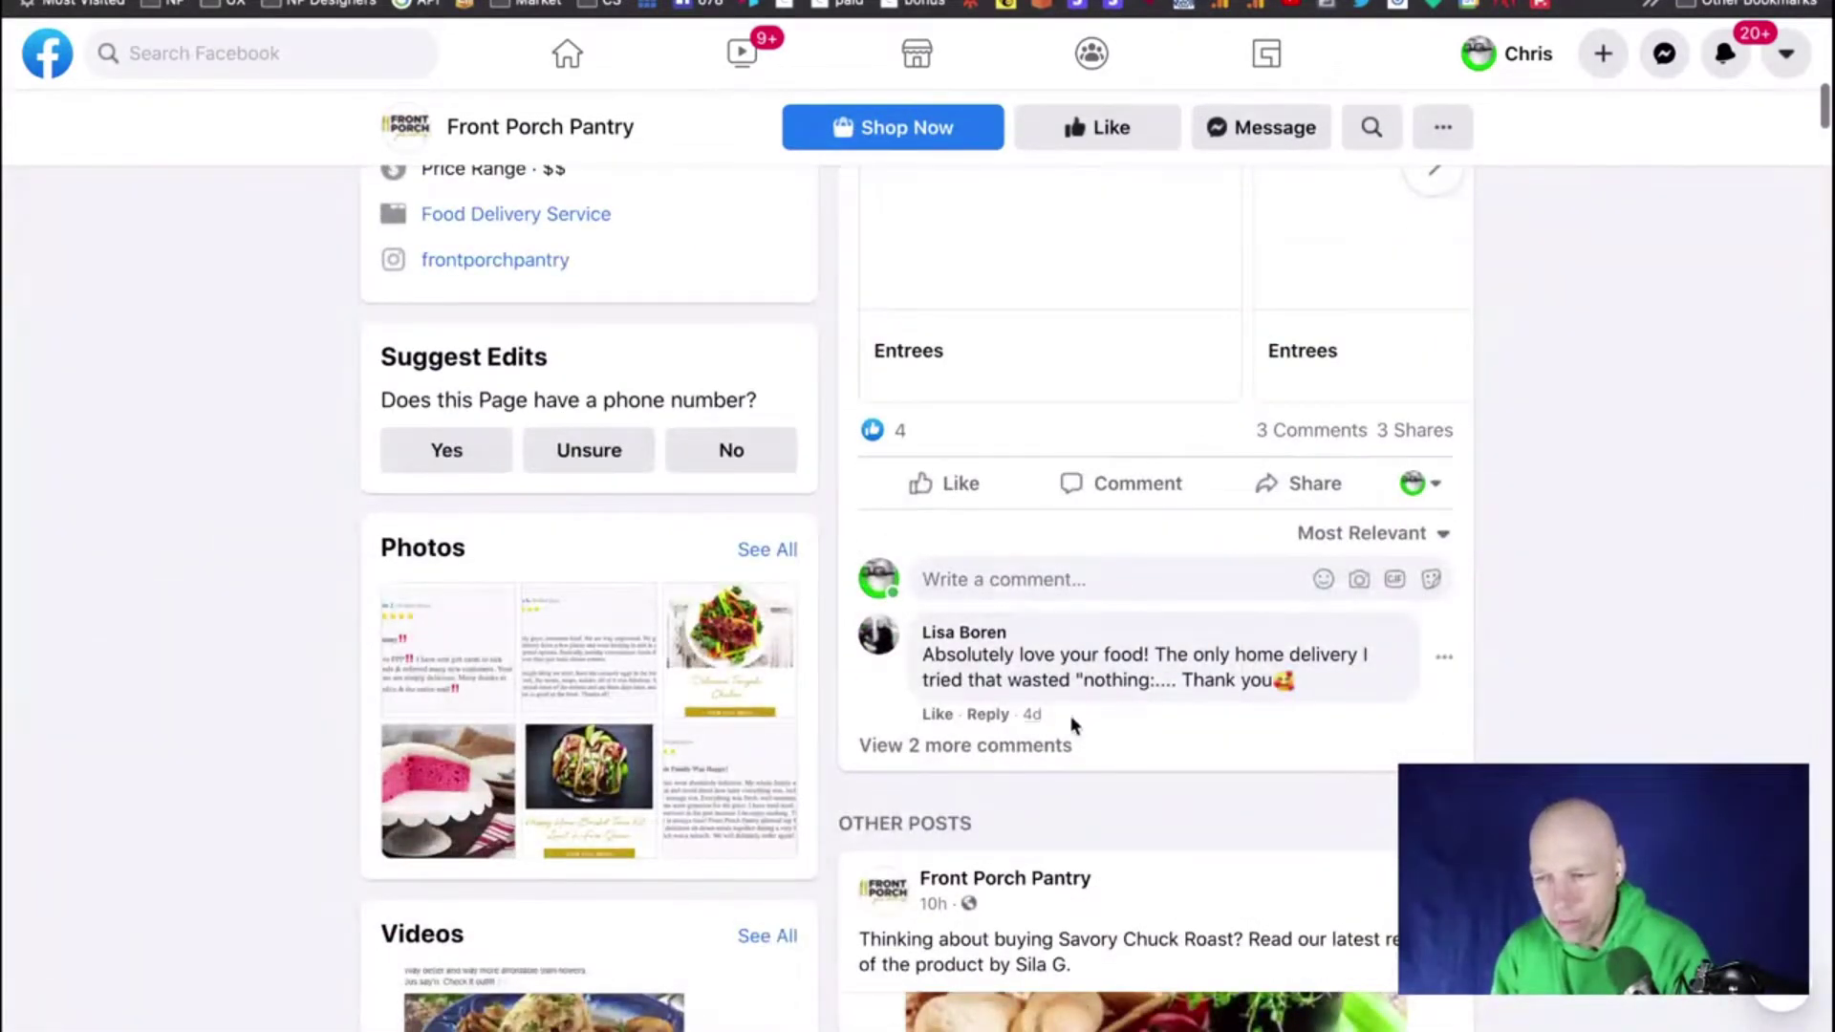
{"action": "scroll", "coordinate": [1094, 660], "scroll_direction": "up", "scroll_amount": 7}
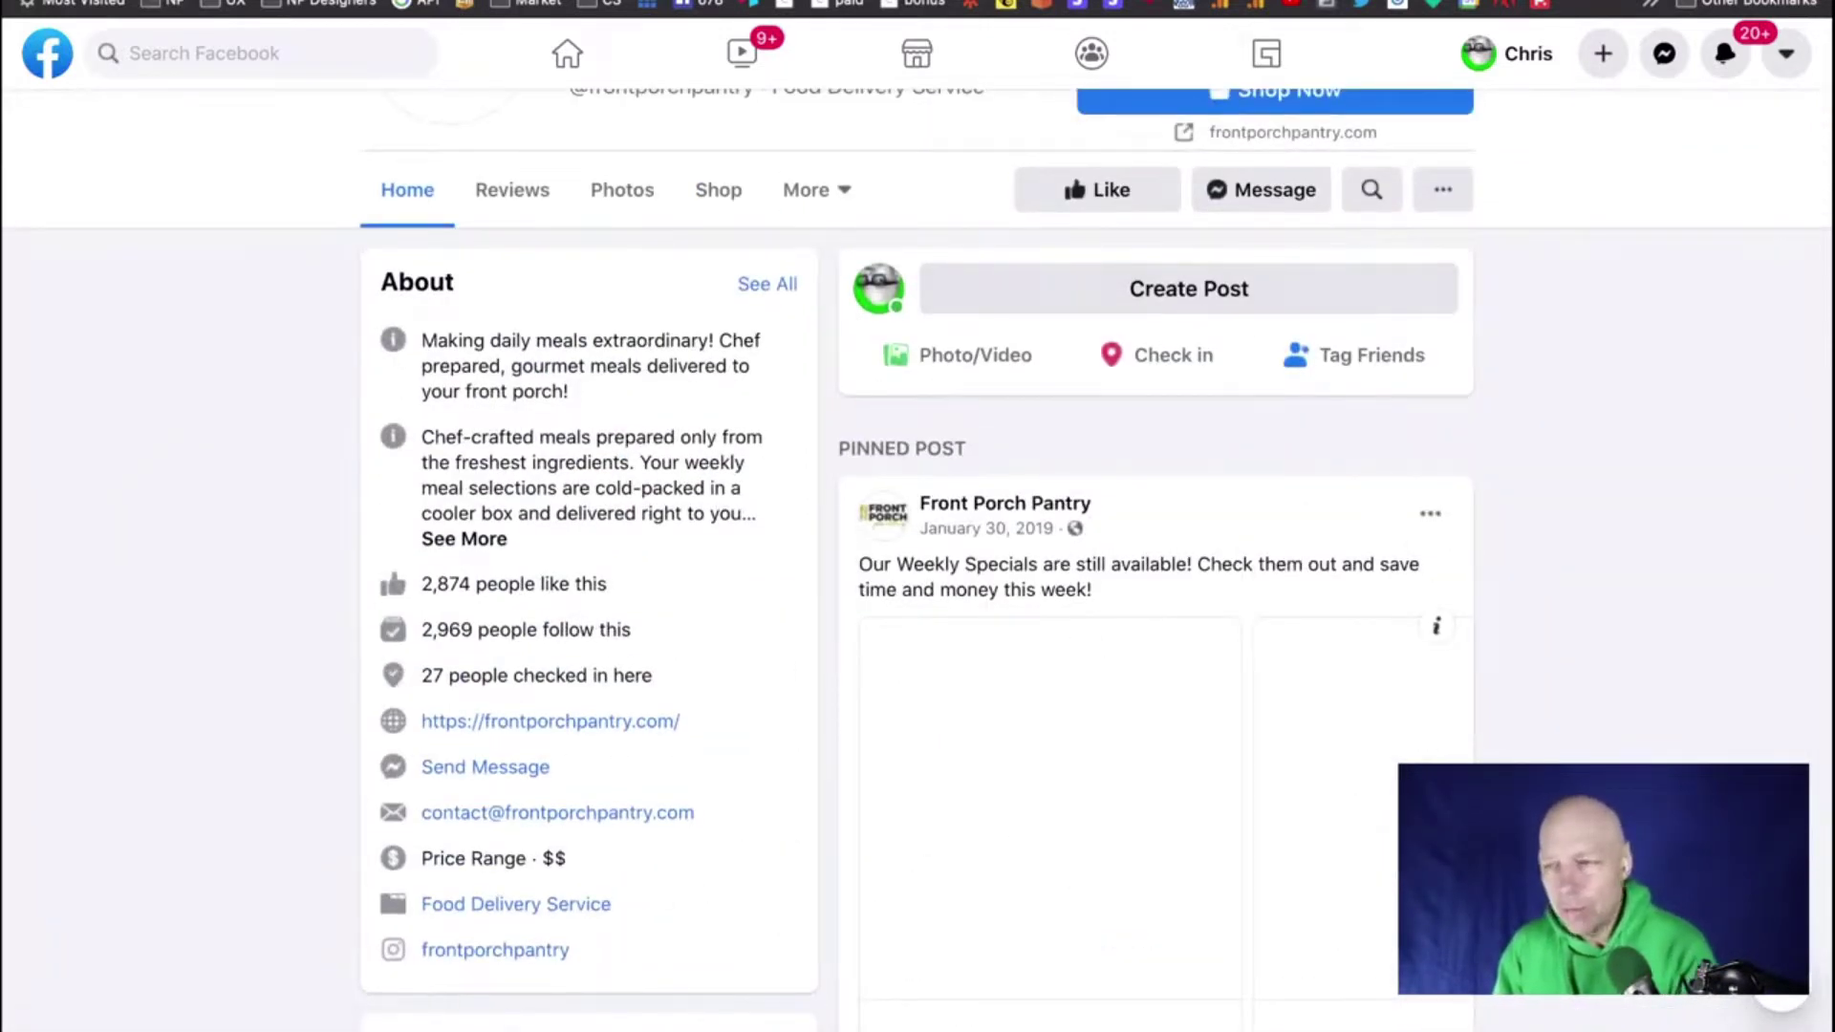
{"action": "key", "text": "ctrl+Tab"}
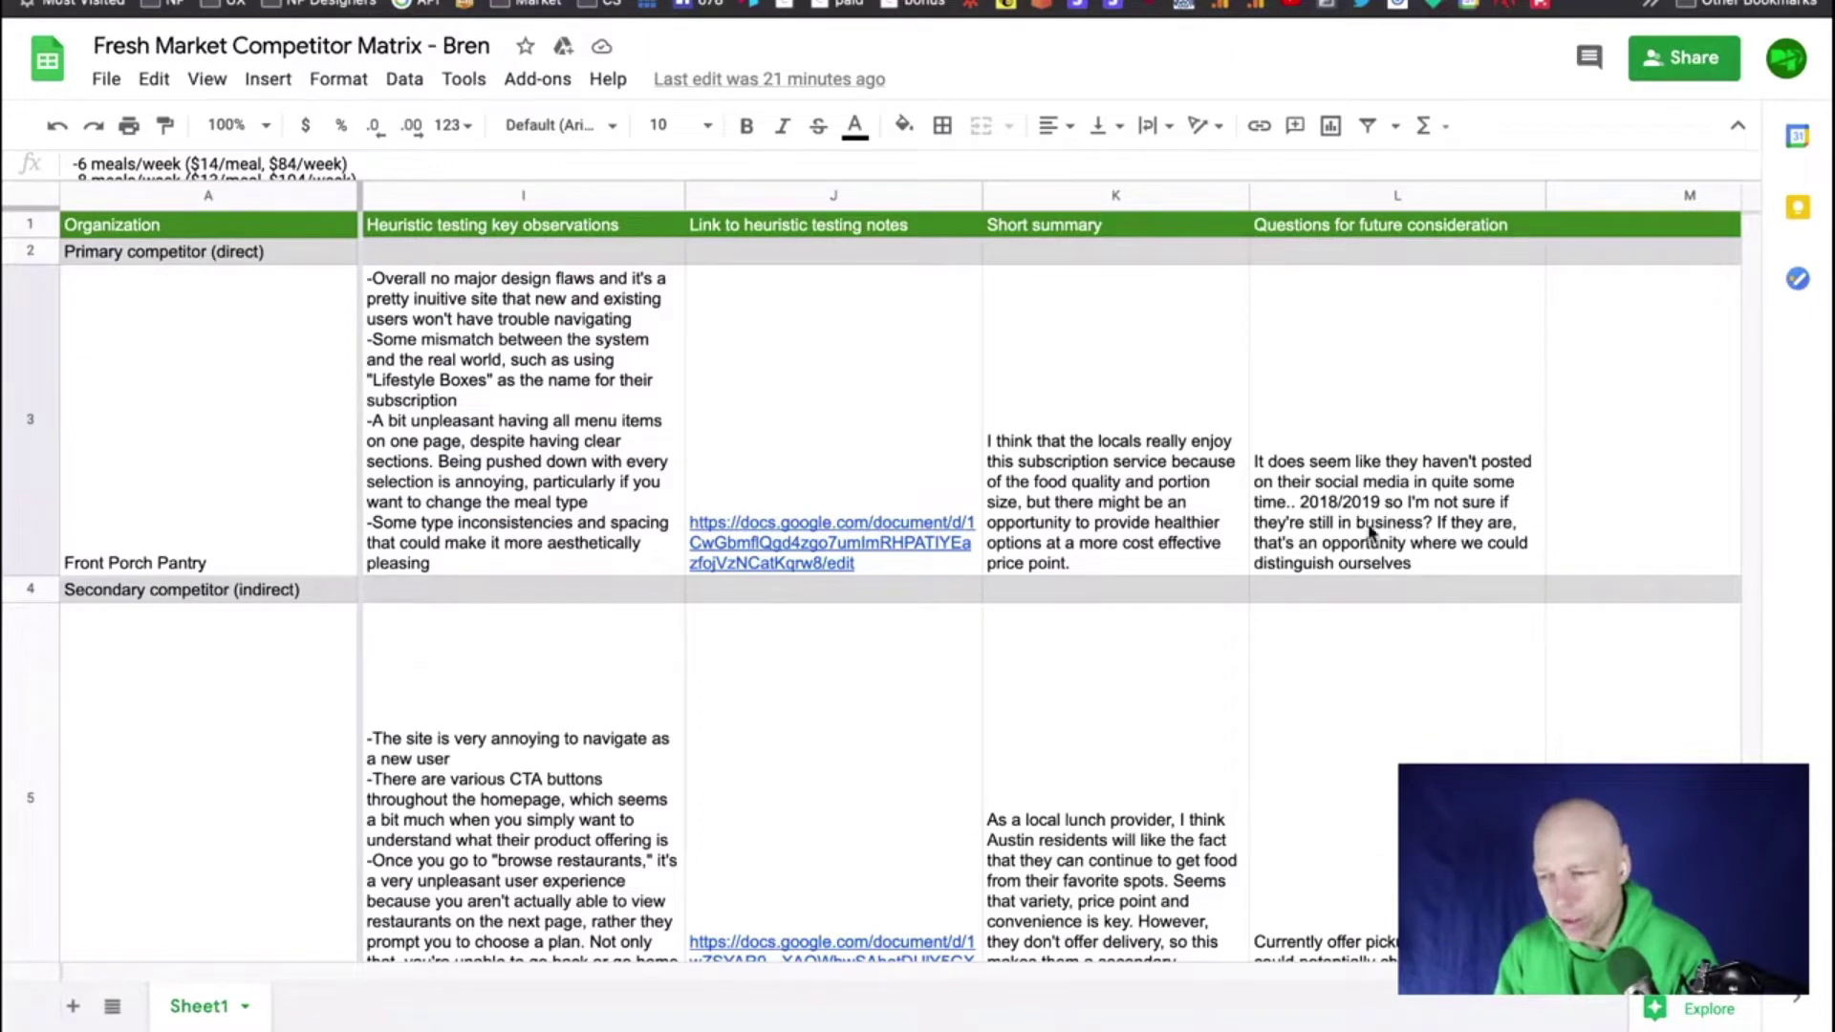
Scroll across the matrix columns to read Front Porch Pantry's observations
{"action": "scroll", "coordinate": [1414, 503], "scroll_direction": "right", "scroll_amount": 5}
{"action": "scroll", "coordinate": [1415, 504], "scroll_direction": "left", "scroll_amount": 8}
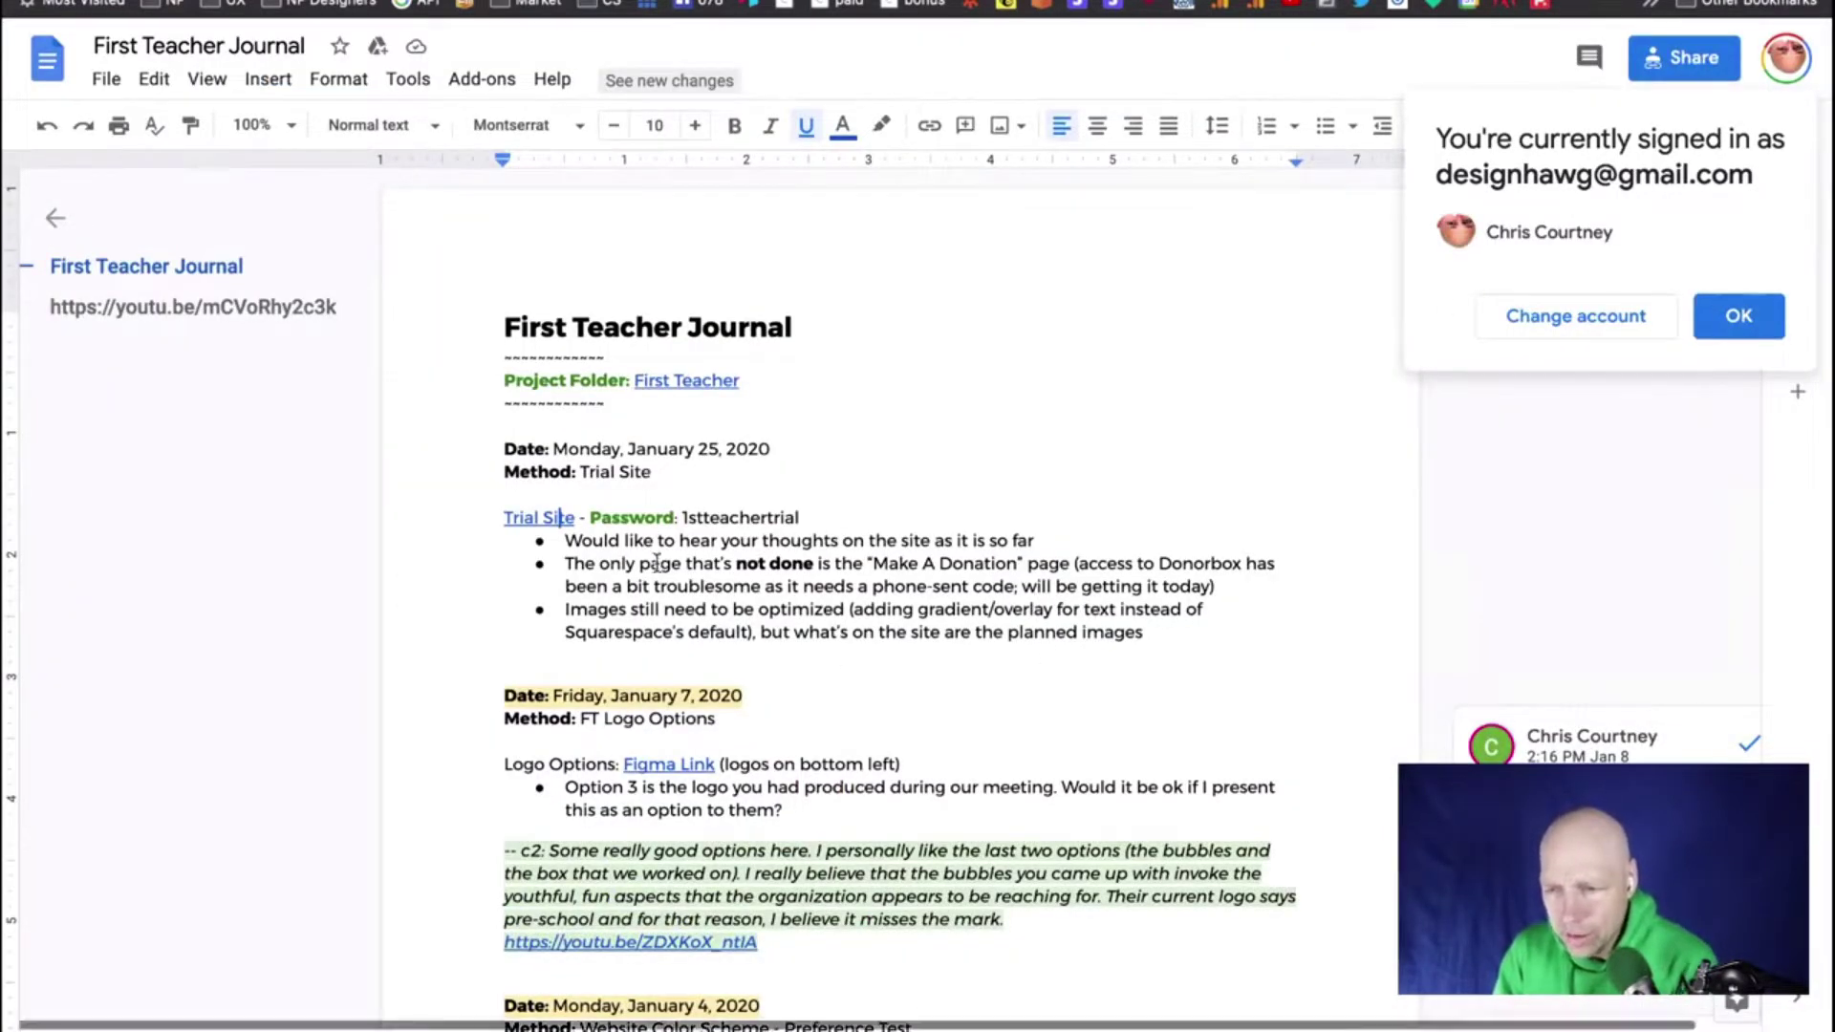
Read down the First Teacher Journal's trial site entries, then switch to the First Teacher website
{"action": "scroll", "coordinate": [752, 640], "scroll_direction": "down", "scroll_amount": 5}
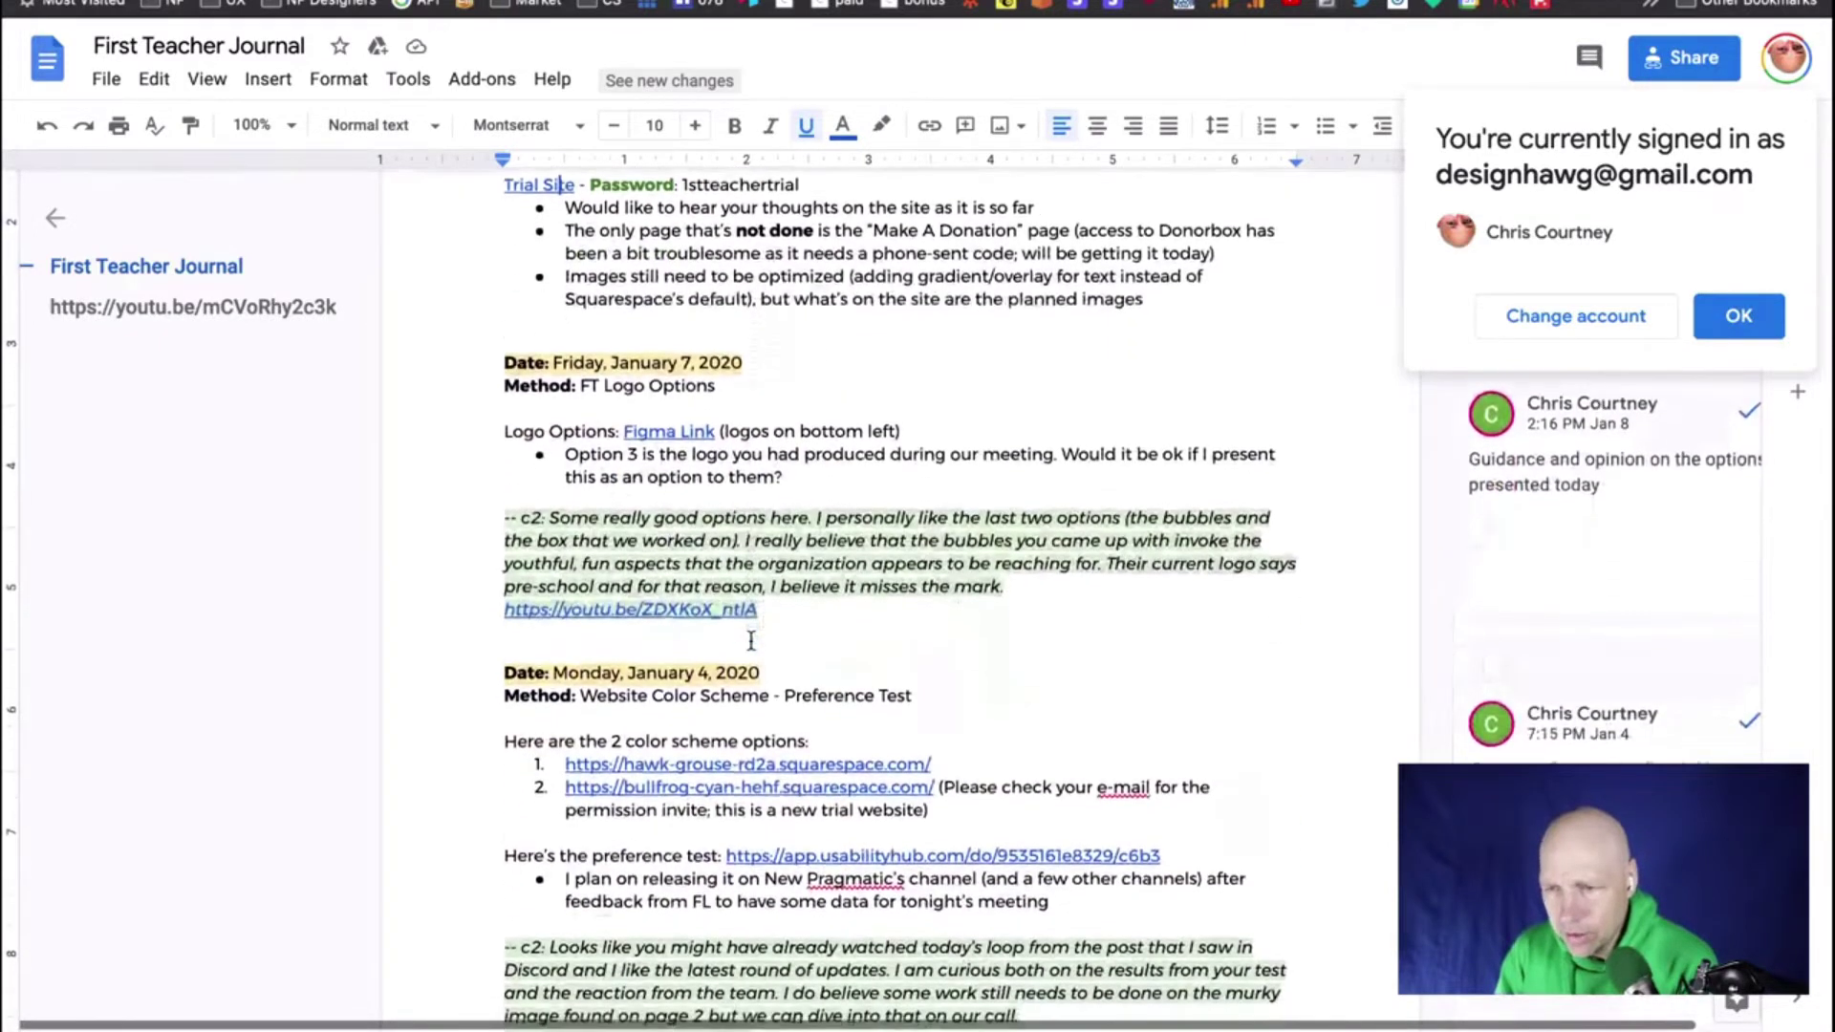
{"action": "scroll", "coordinate": [751, 641], "scroll_direction": "down", "scroll_amount": 1}
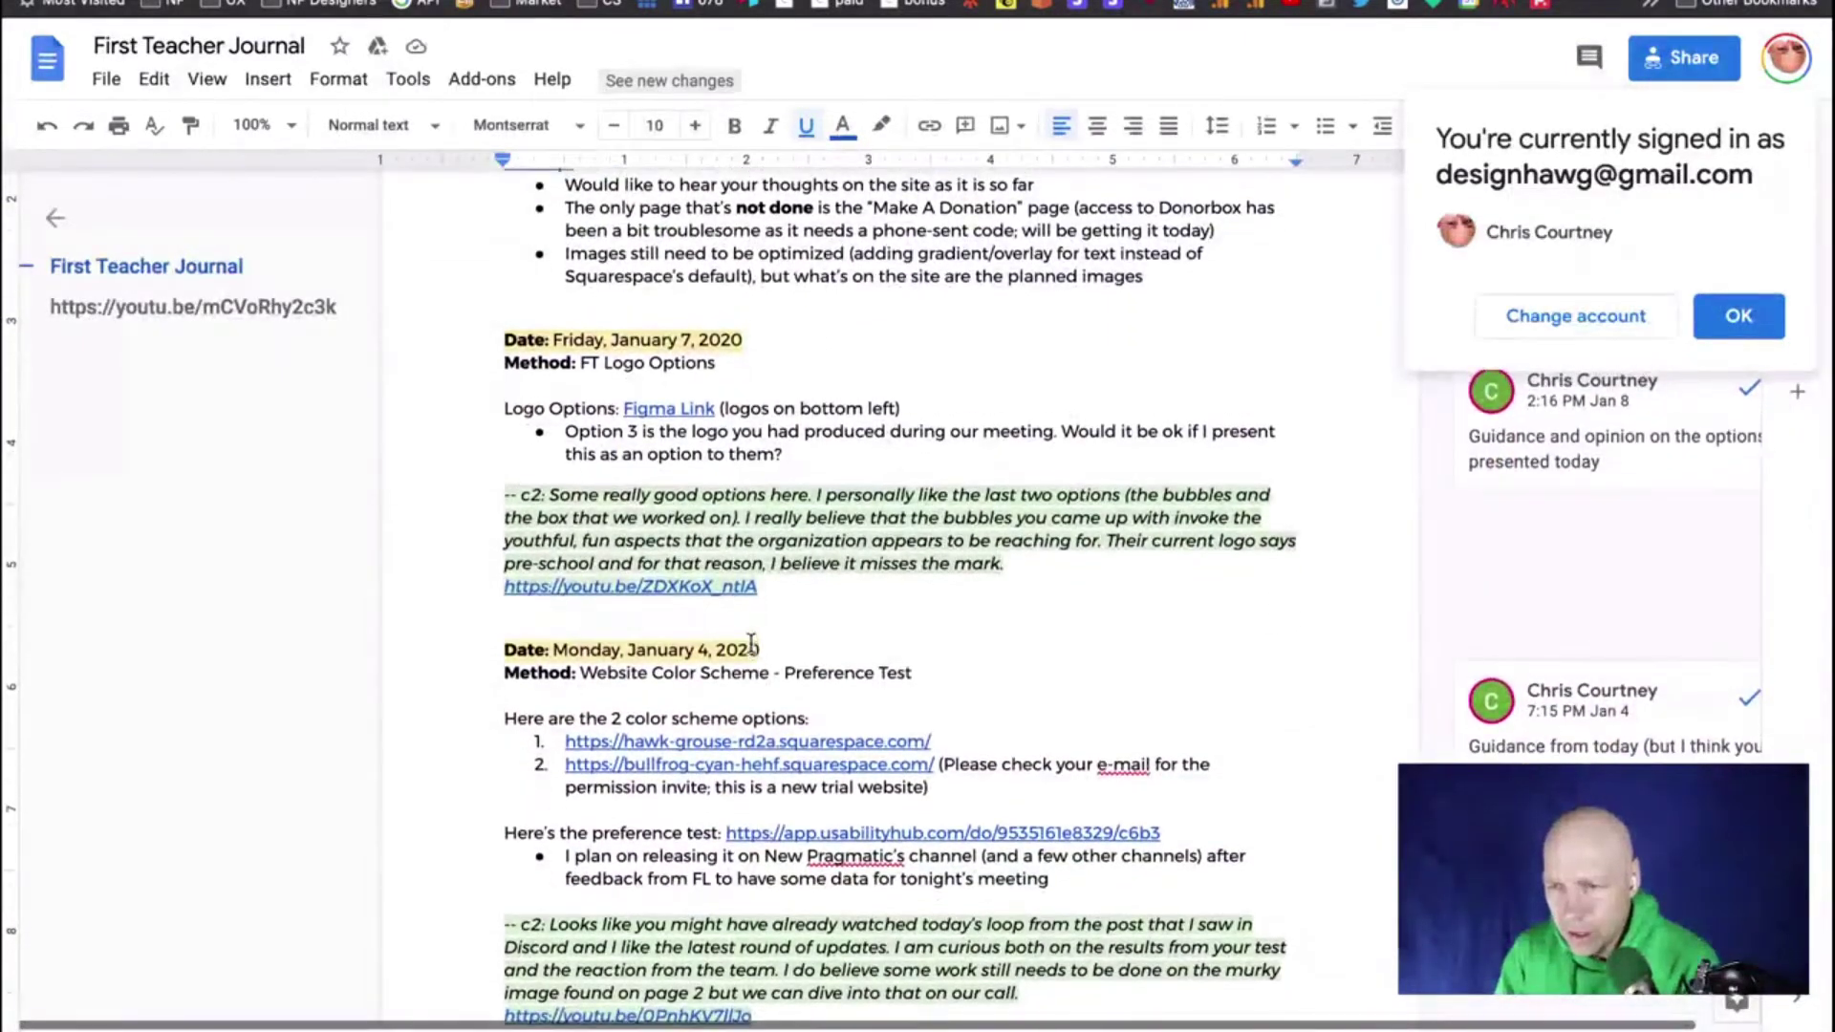
{"action": "scroll", "coordinate": [1139, 251], "scroll_direction": "down", "scroll_amount": 1}
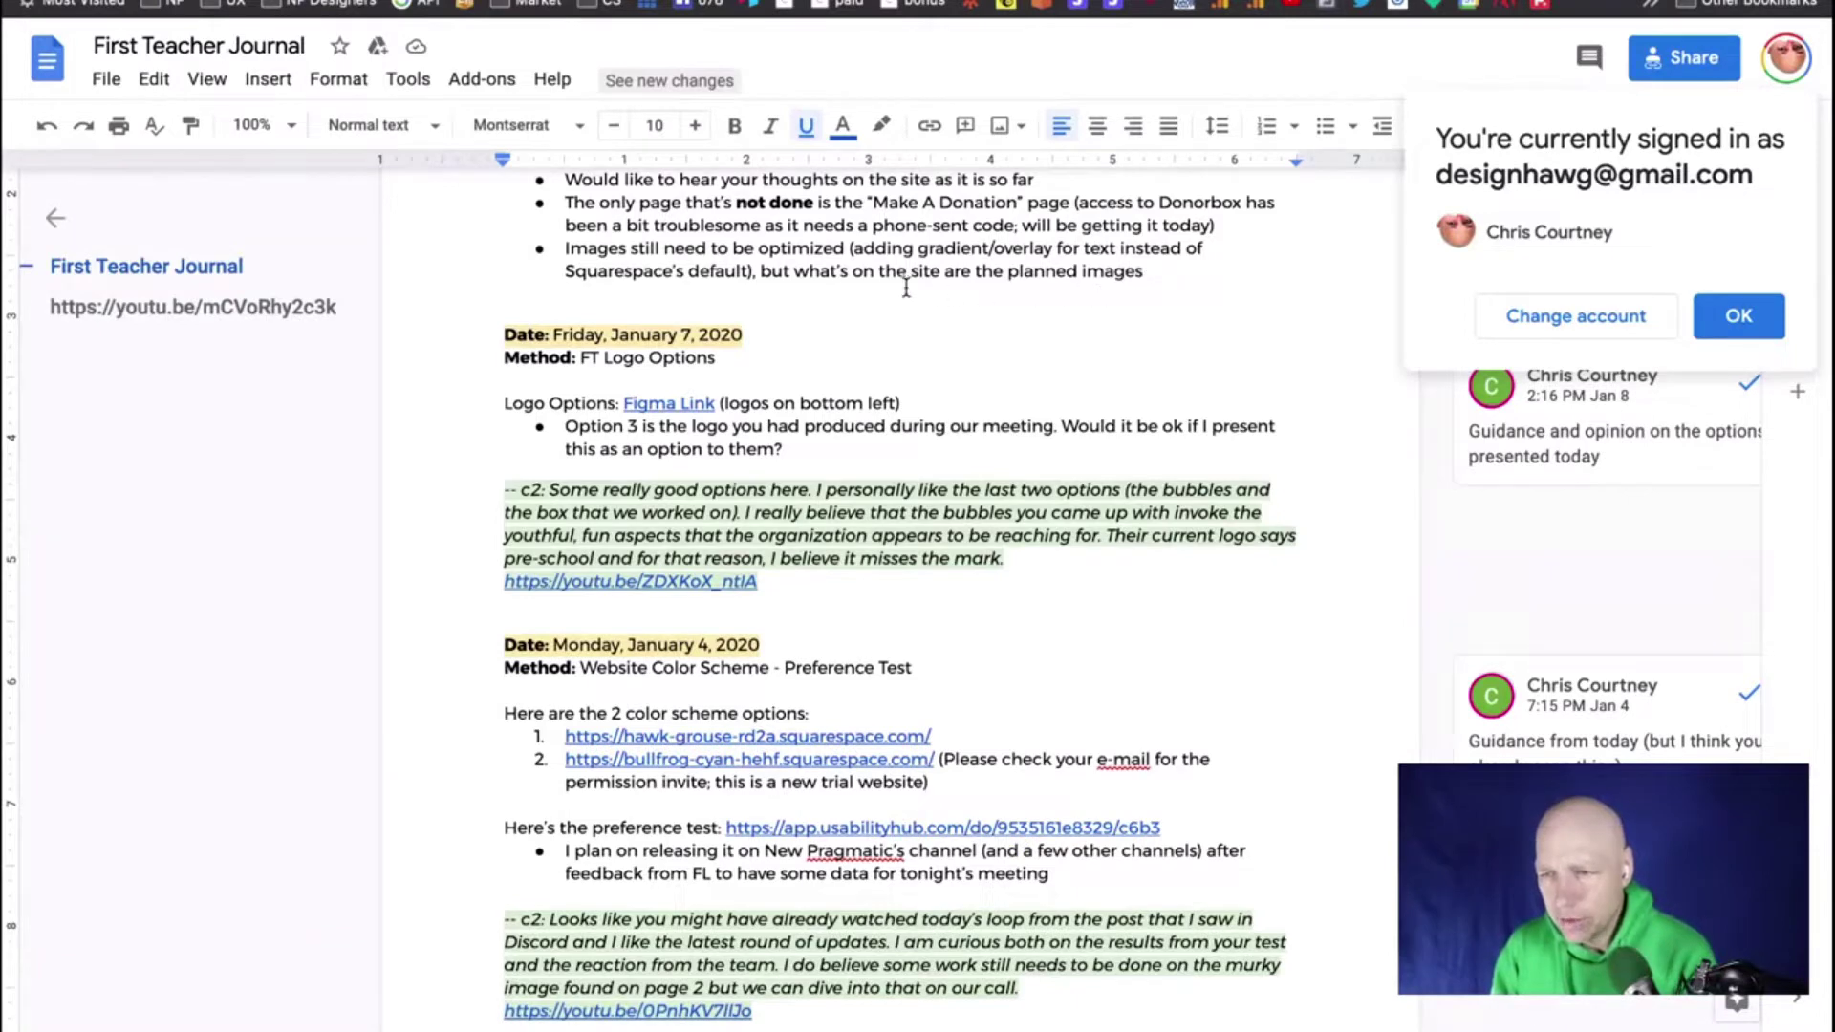
{"action": "scroll", "coordinate": [1137, 277], "scroll_direction": "down", "scroll_amount": 1}
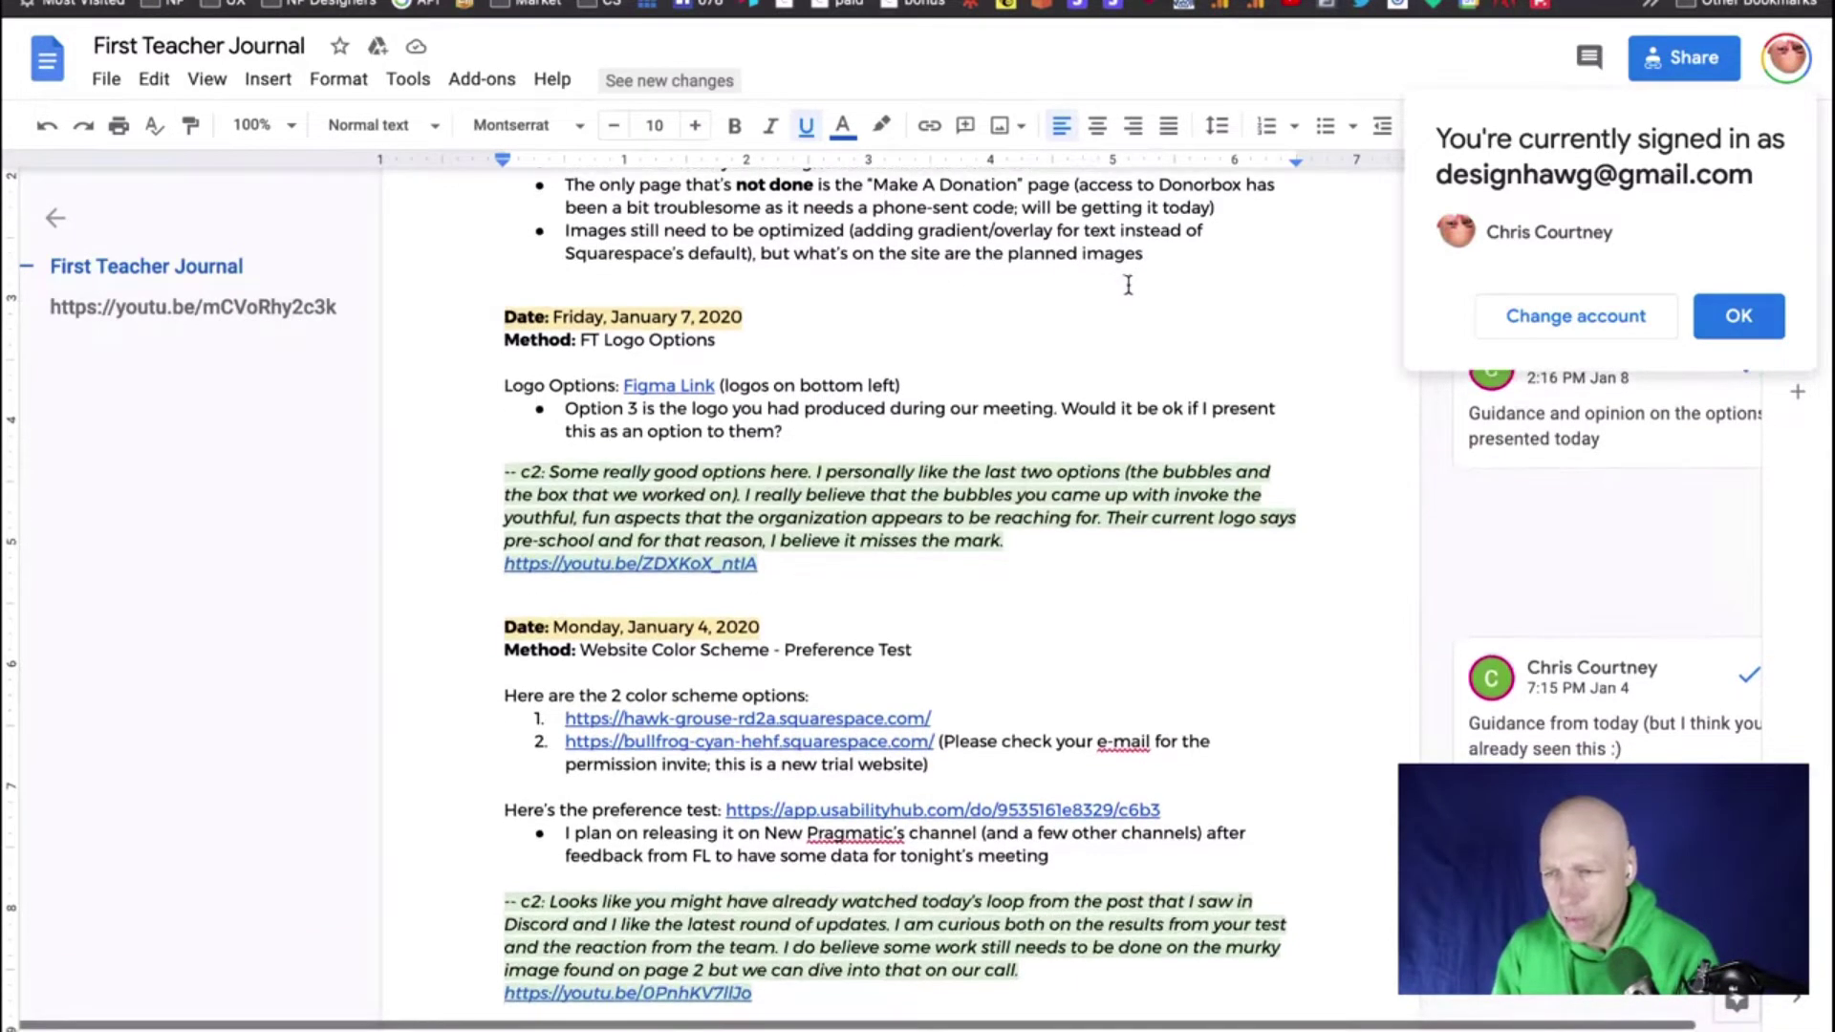
{"action": "key", "text": "ctrl+Tab"}
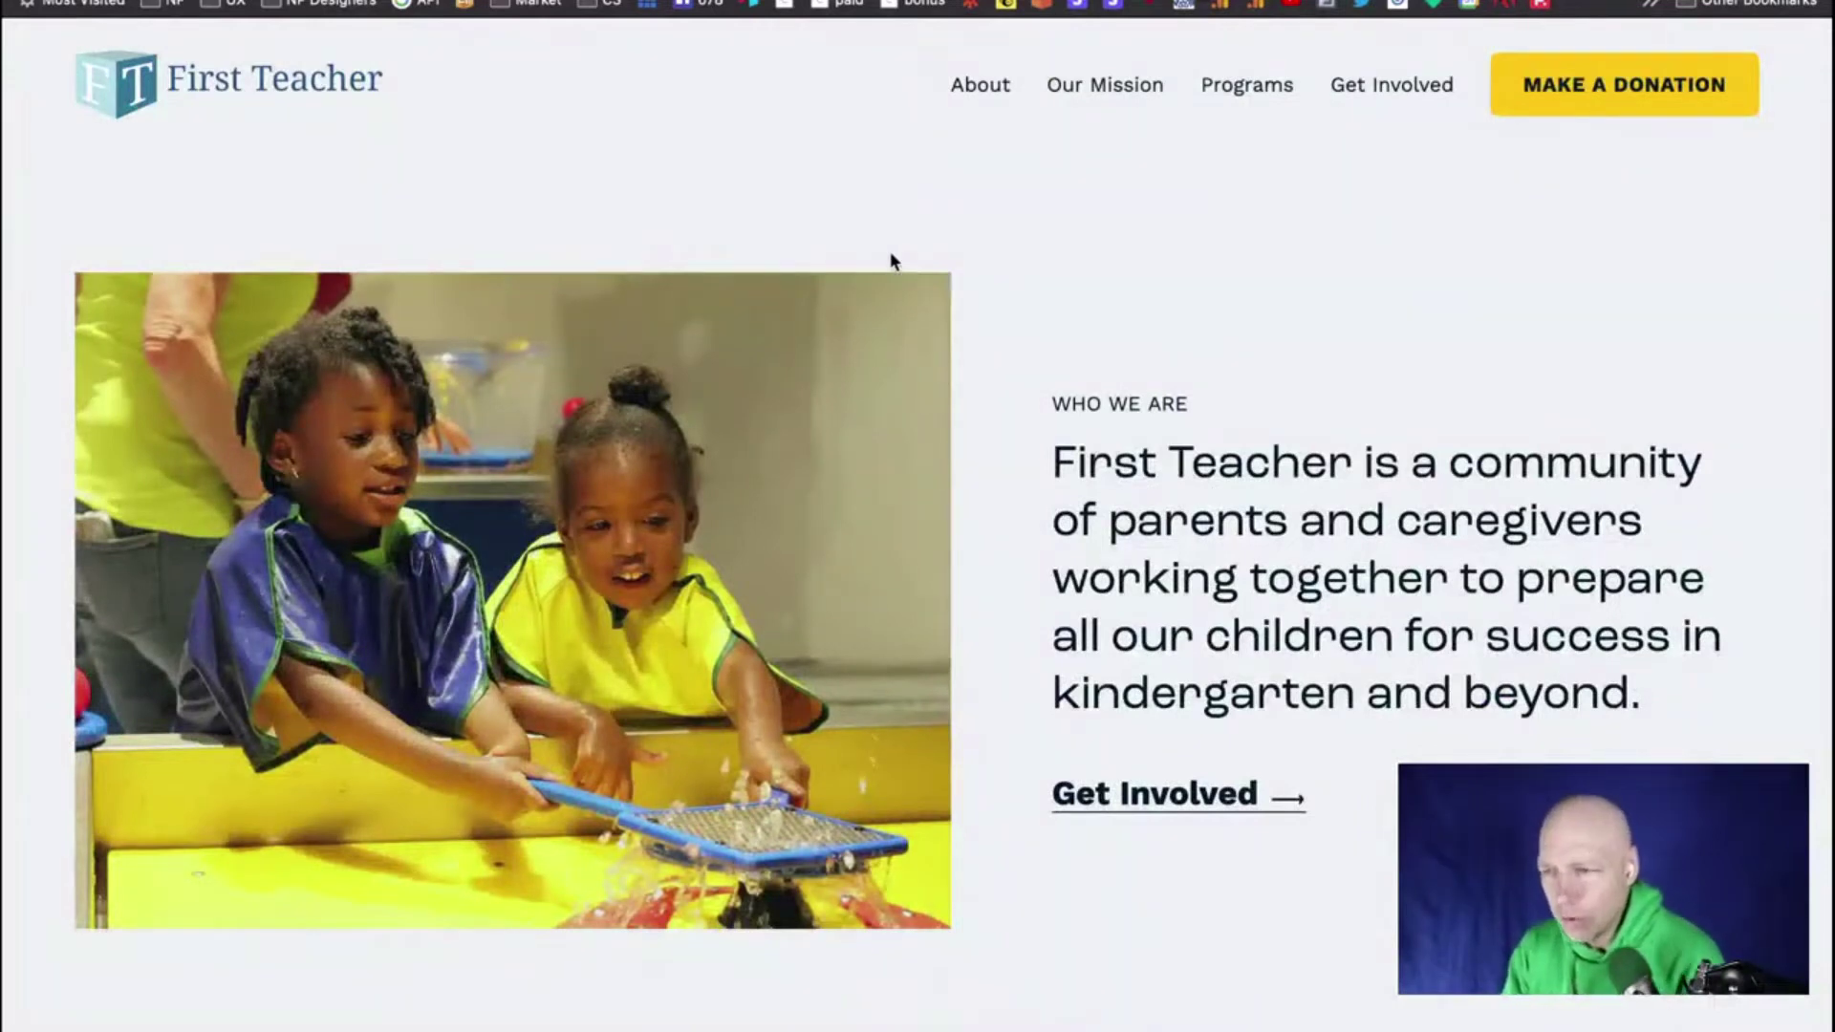
{"action": "left_click", "coordinate": [1644, 82]}
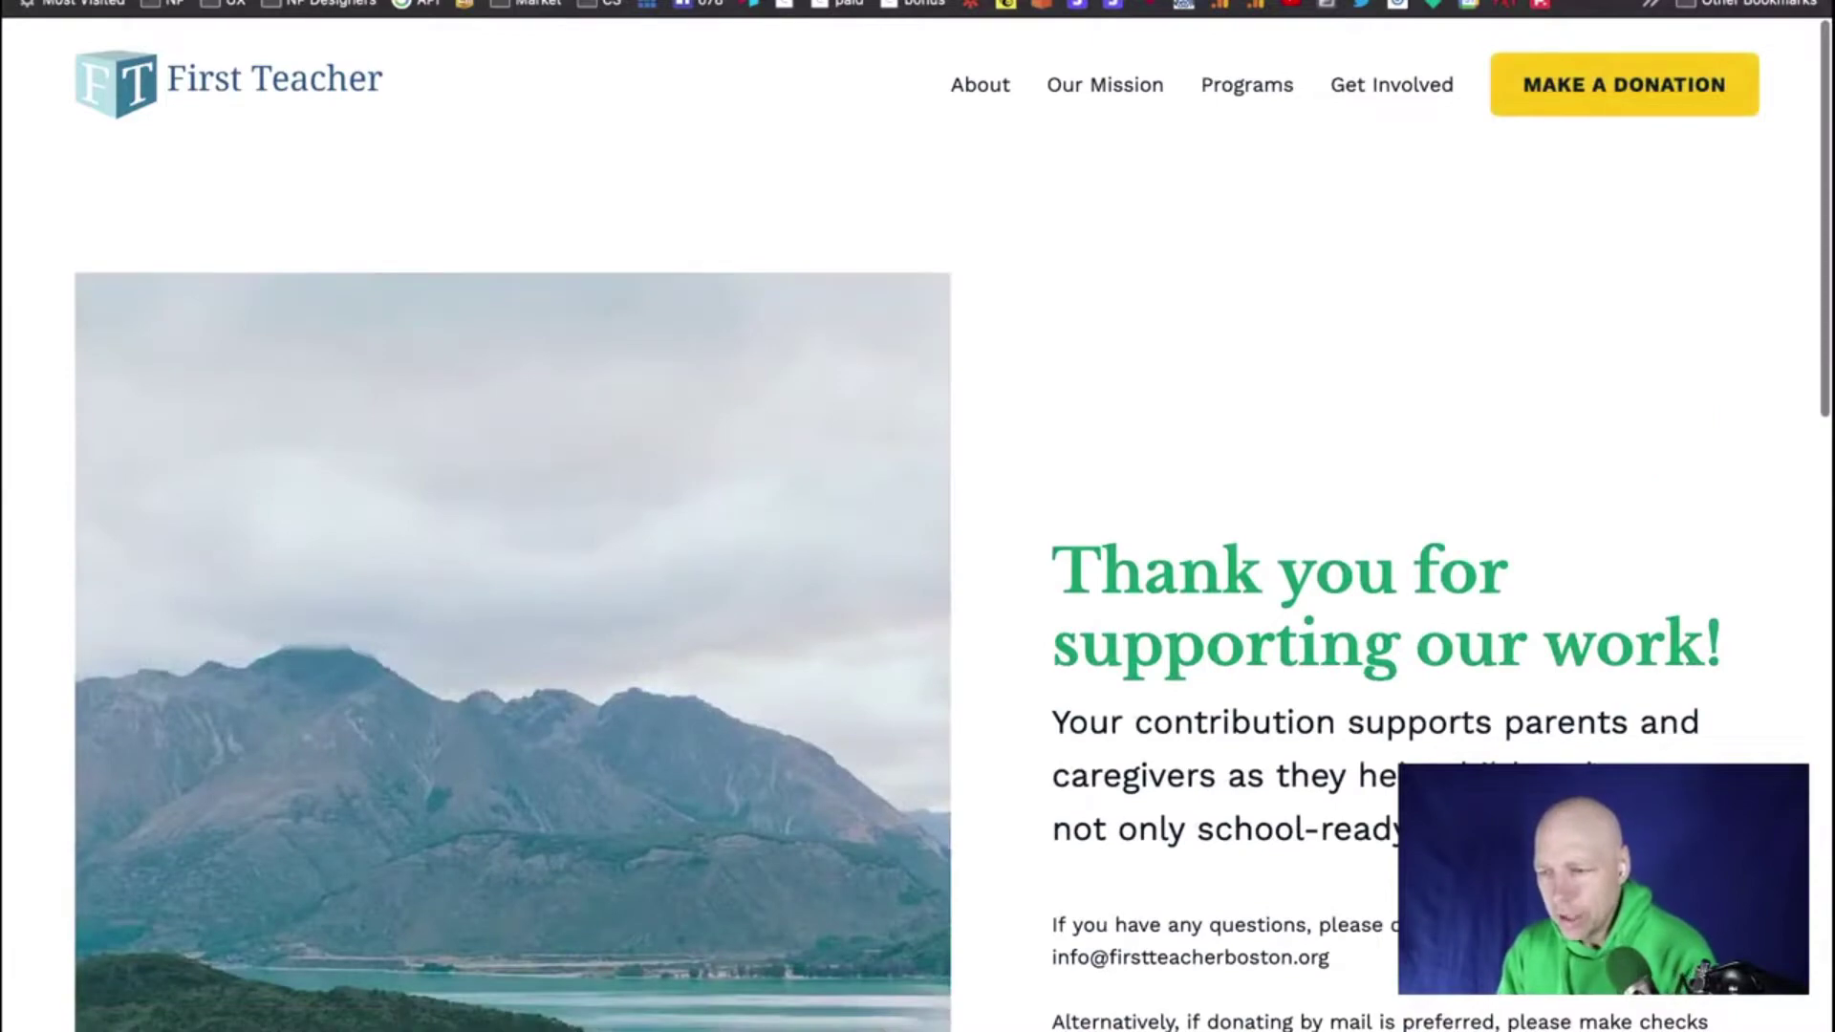
{"action": "scroll", "coordinate": [1499, 629], "scroll_direction": "down", "scroll_amount": 5}
{"action": "scroll", "coordinate": [1499, 629], "scroll_direction": "up", "scroll_amount": 1}
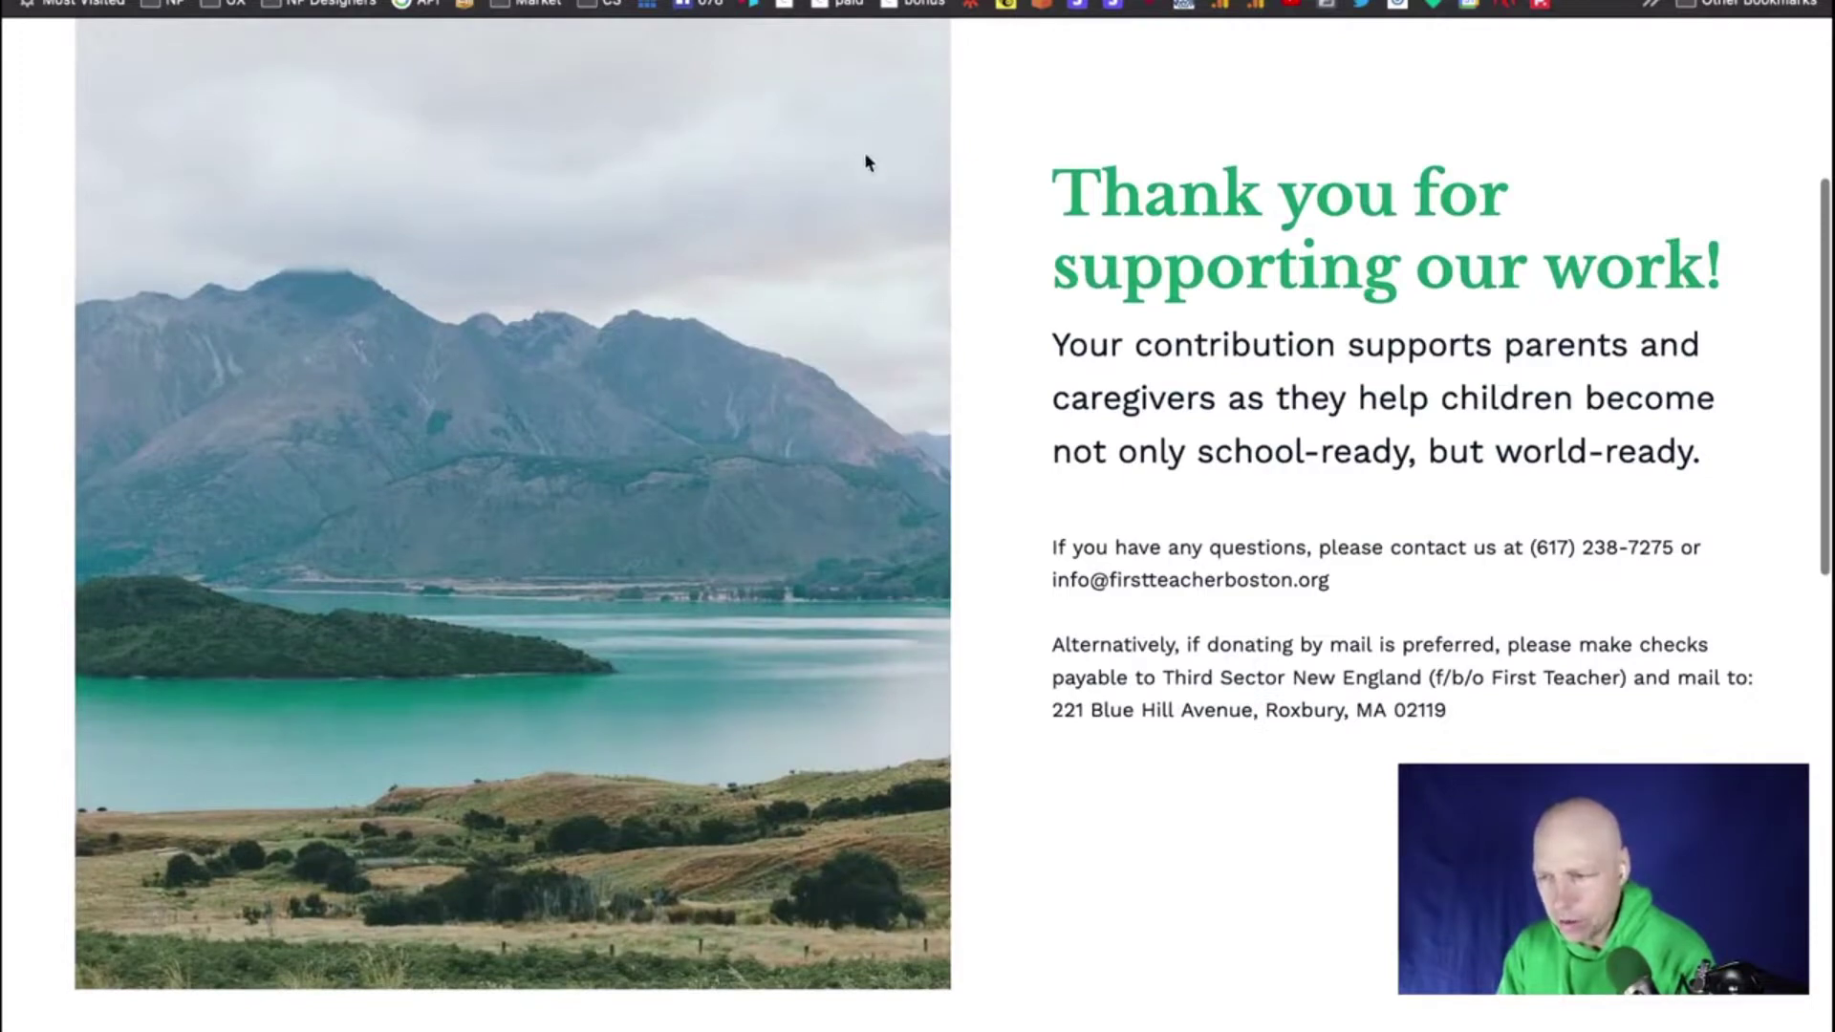
{"action": "scroll", "coordinate": [866, 162], "scroll_direction": "up", "scroll_amount": 5}
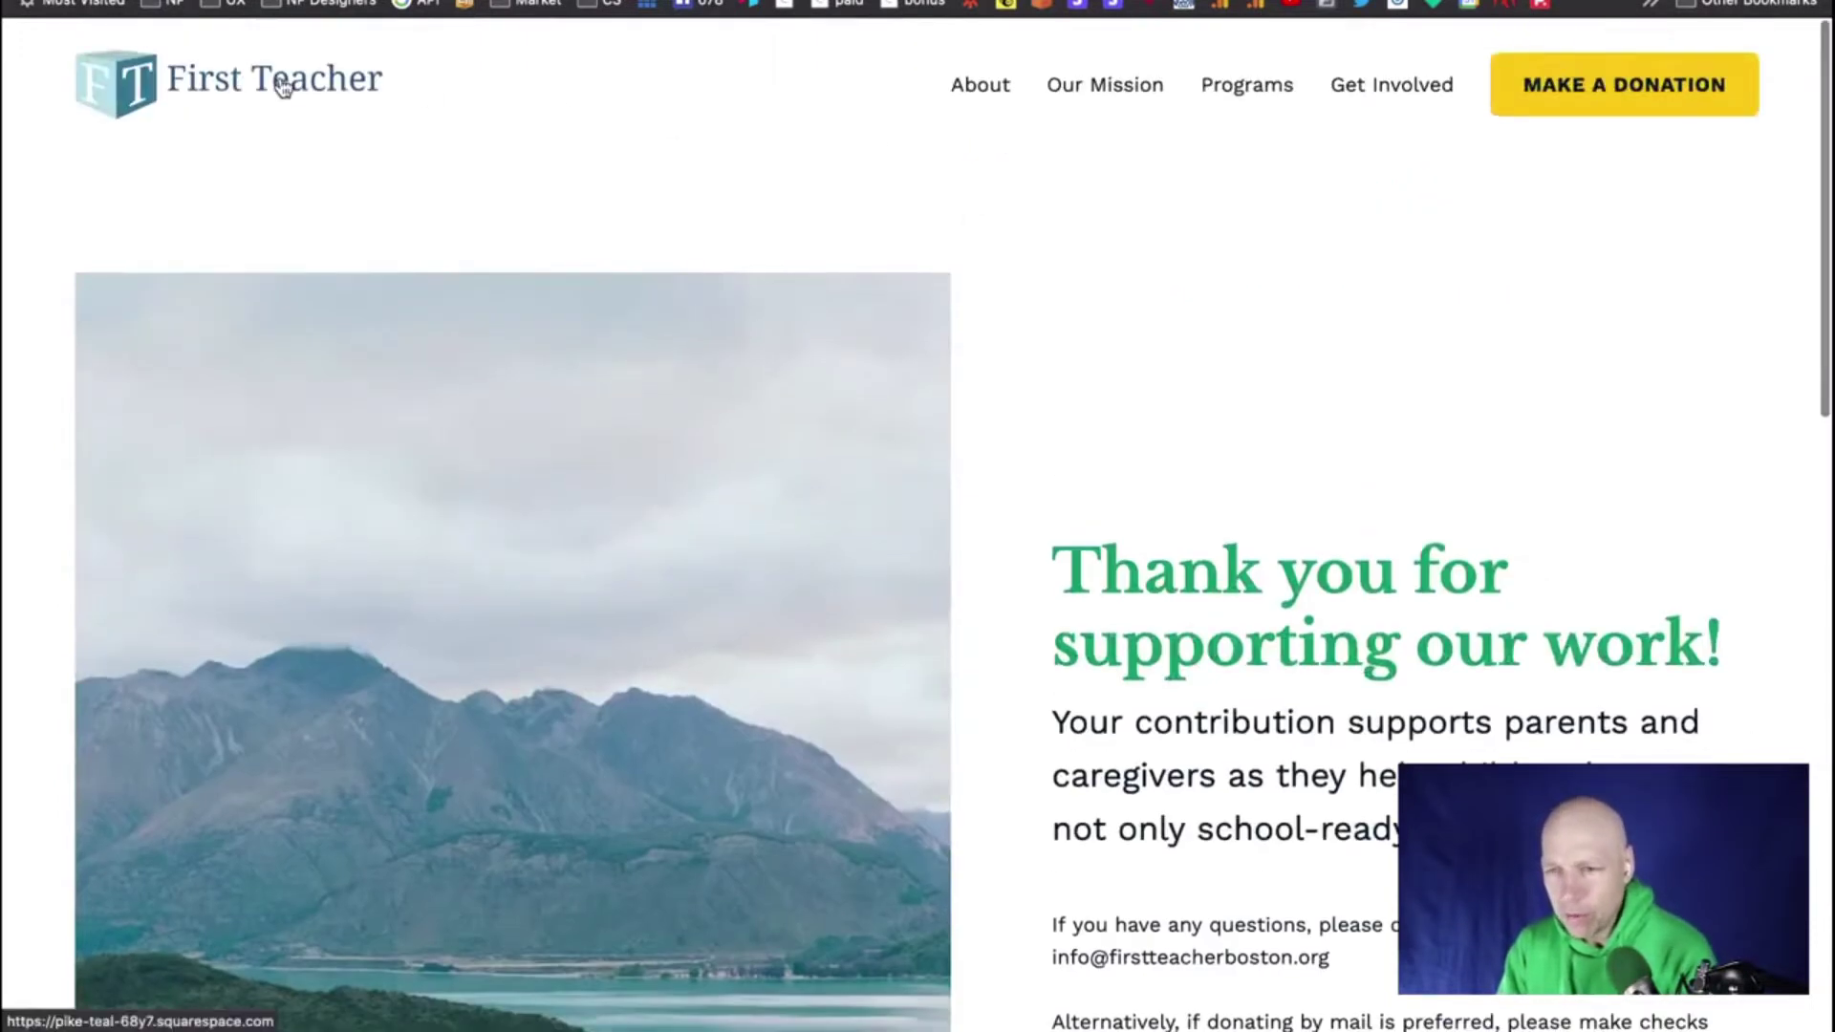
{"action": "left_click", "coordinate": [283, 86]}
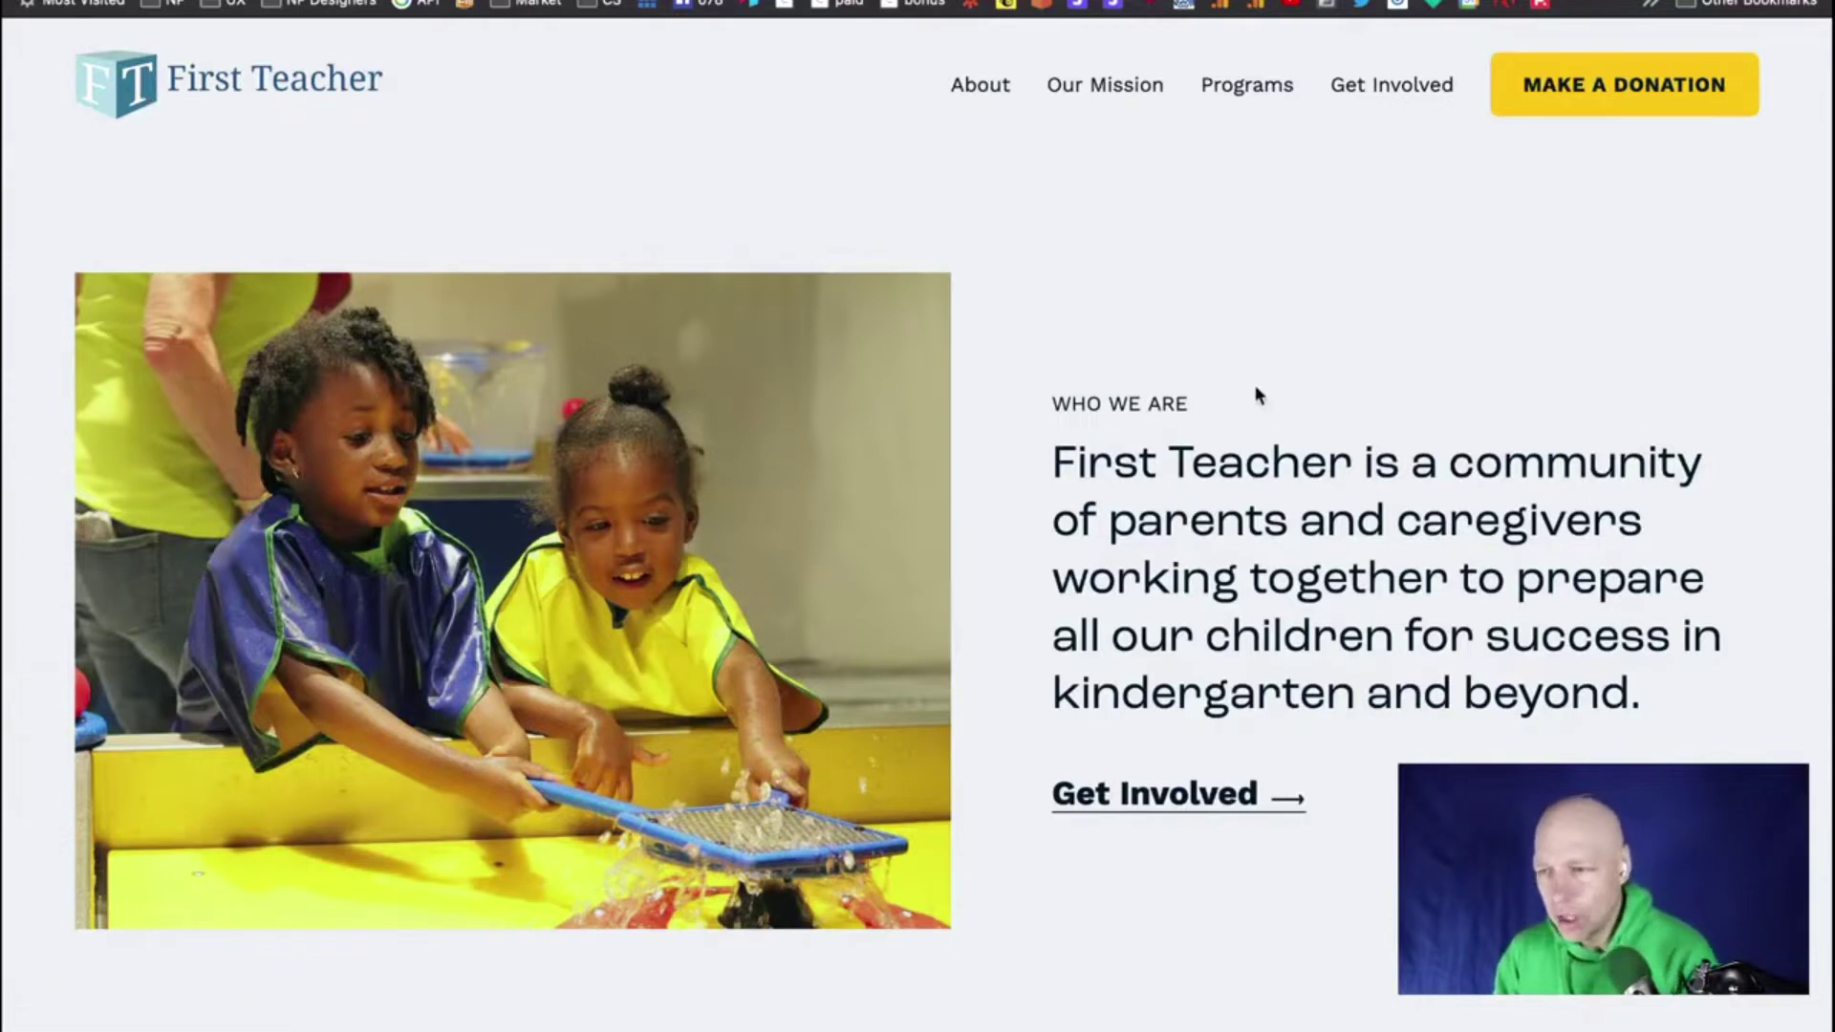
{"action": "scroll", "coordinate": [1255, 394], "scroll_direction": "down", "scroll_amount": 1}
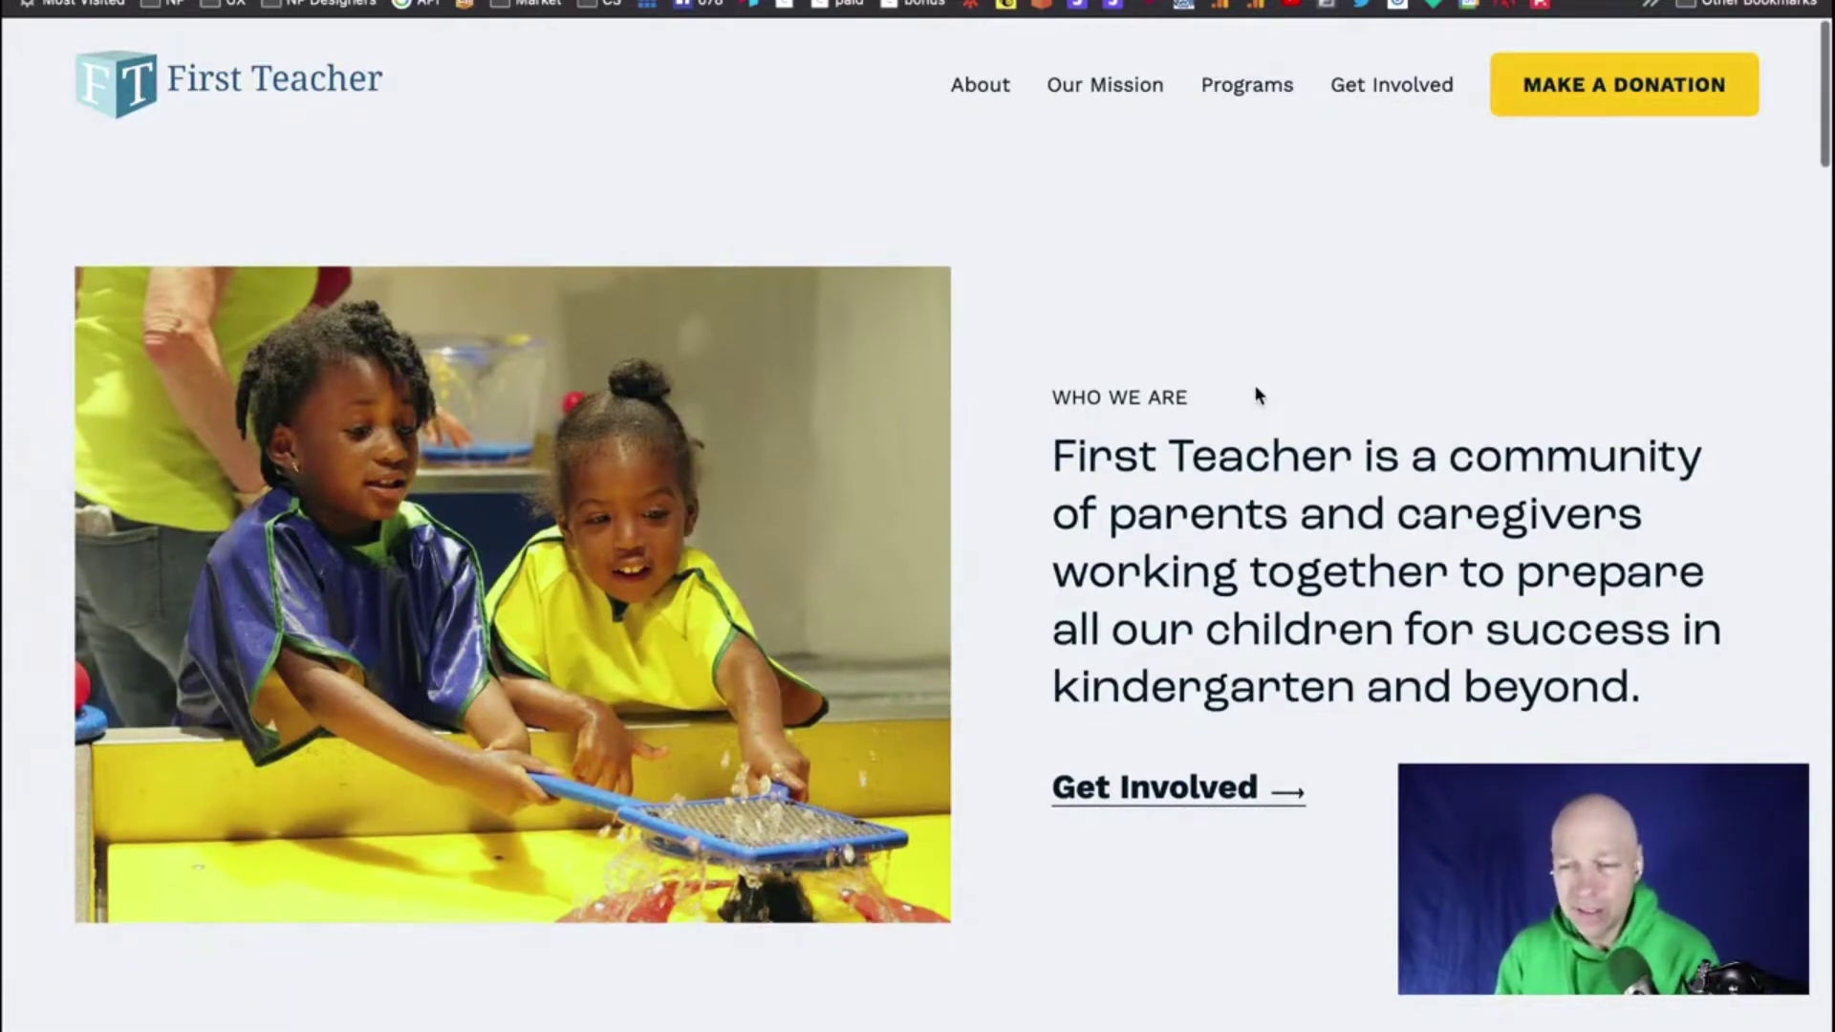
{"action": "scroll", "coordinate": [1256, 387], "scroll_direction": "down", "scroll_amount": 1}
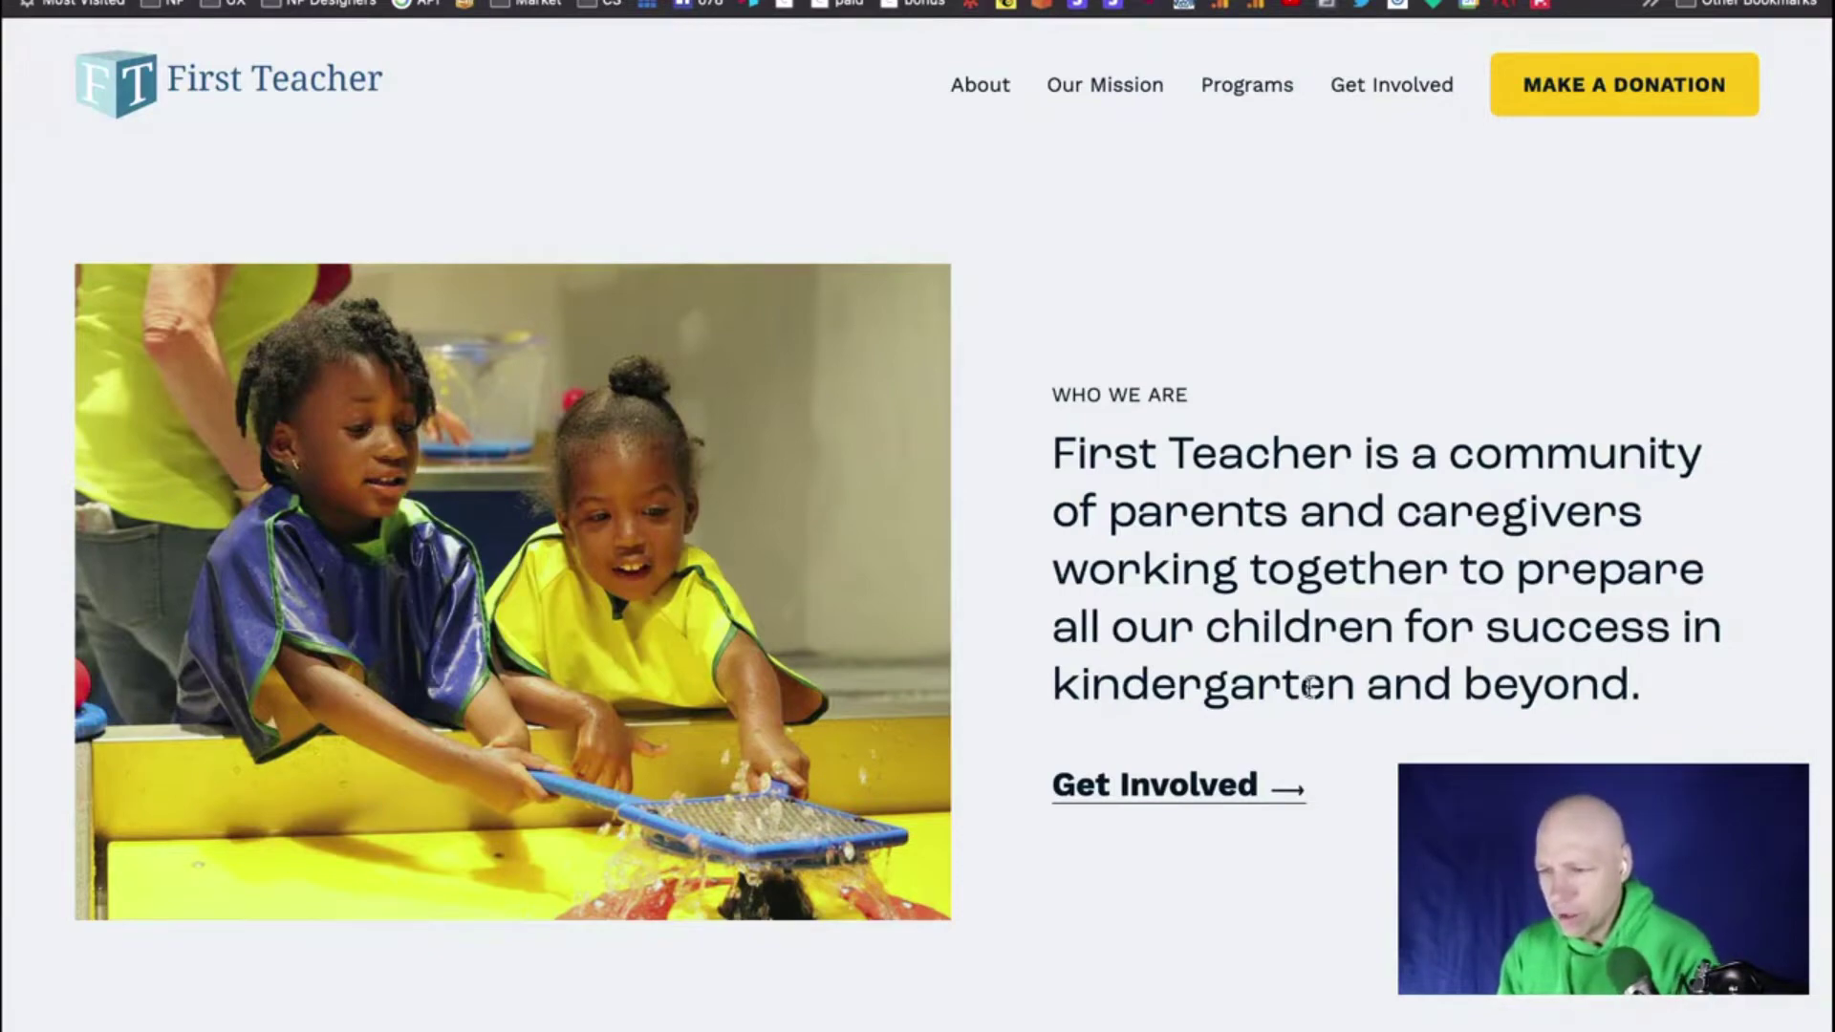
{"action": "scroll", "coordinate": [1453, 685], "scroll_direction": "down", "scroll_amount": 4}
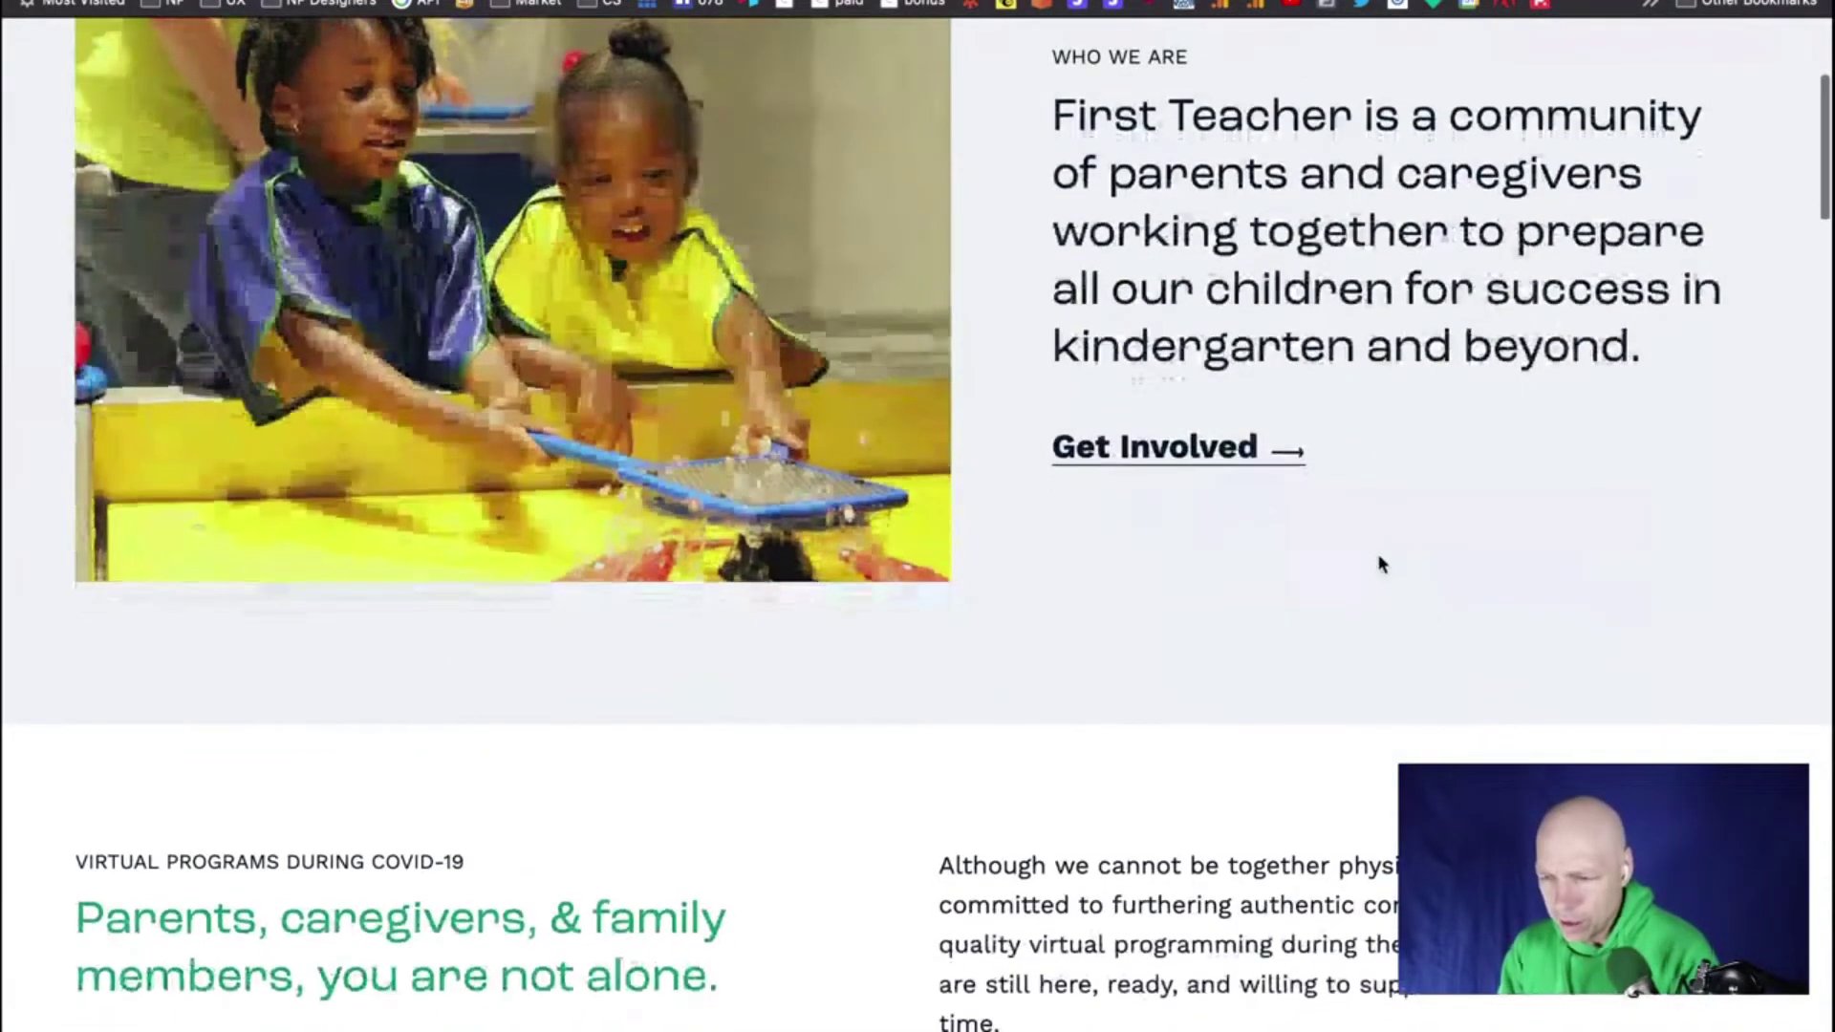
Open Get Involved and scroll past the donation cards and Join First Teacher banner to the footer
{"action": "left_click", "coordinate": [1174, 449]}
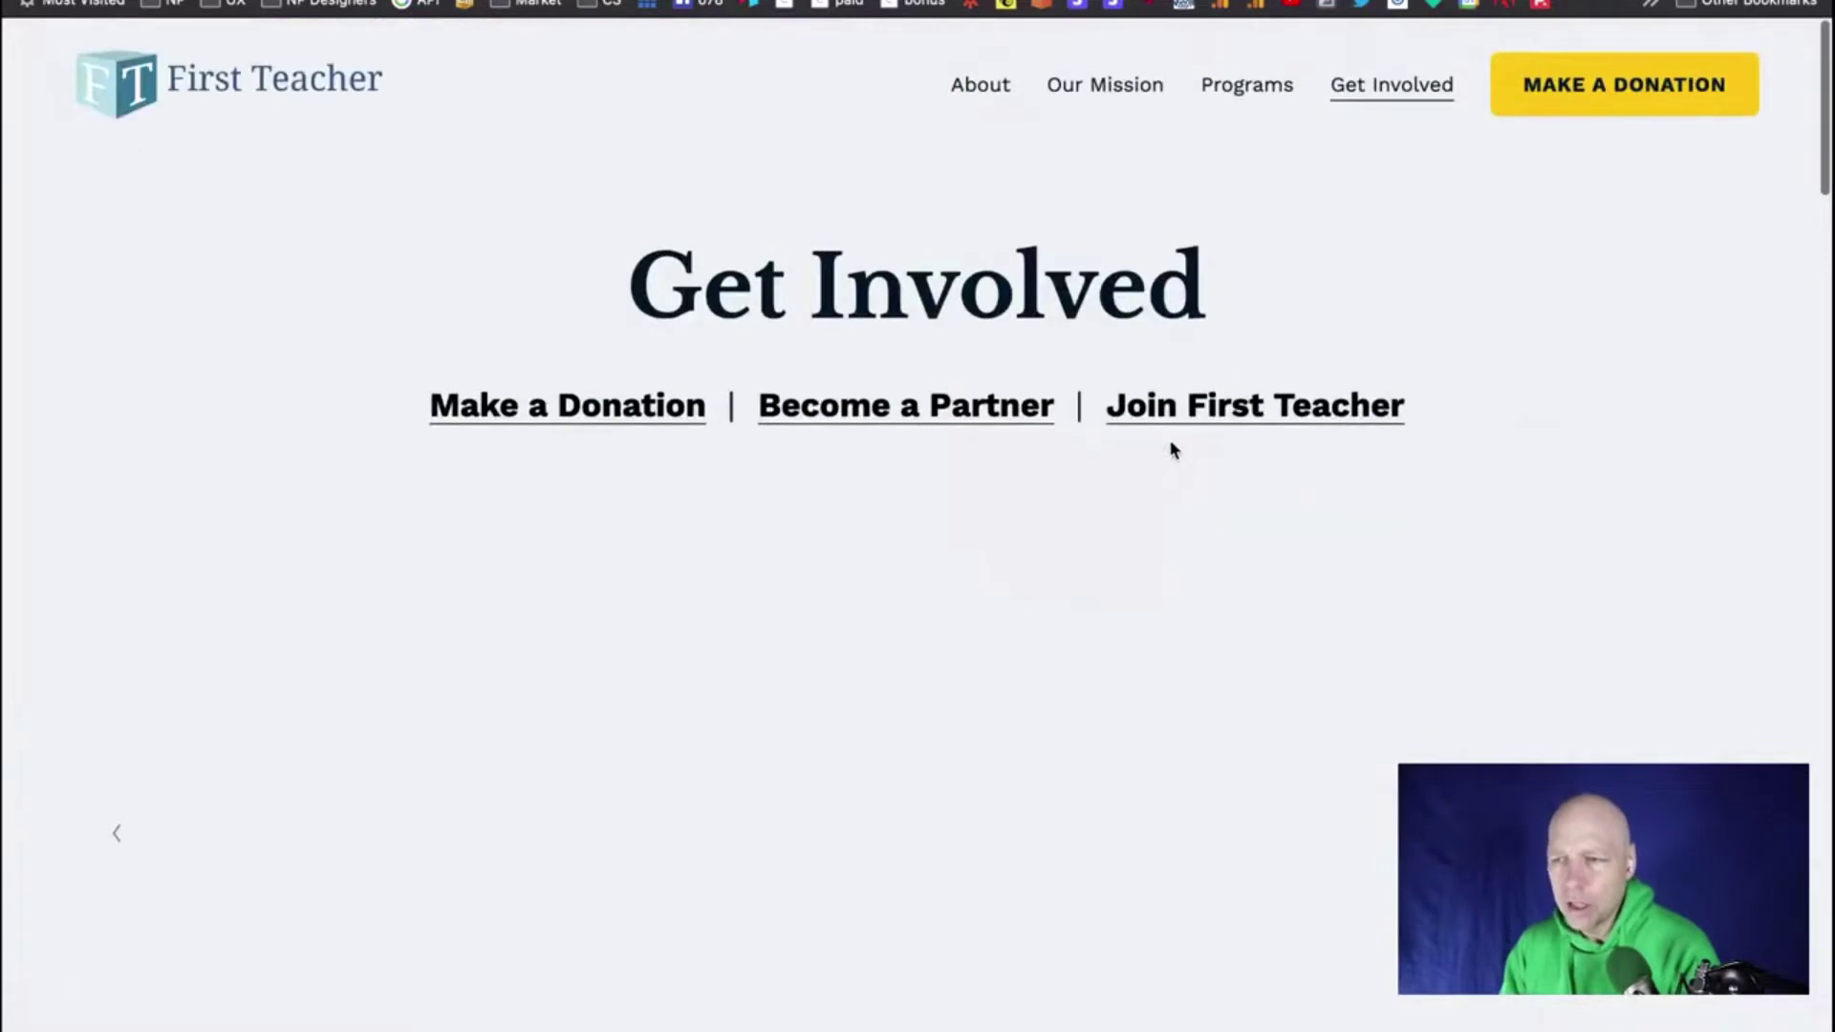
{"action": "scroll", "coordinate": [1548, 418], "scroll_direction": "down", "scroll_amount": 10}
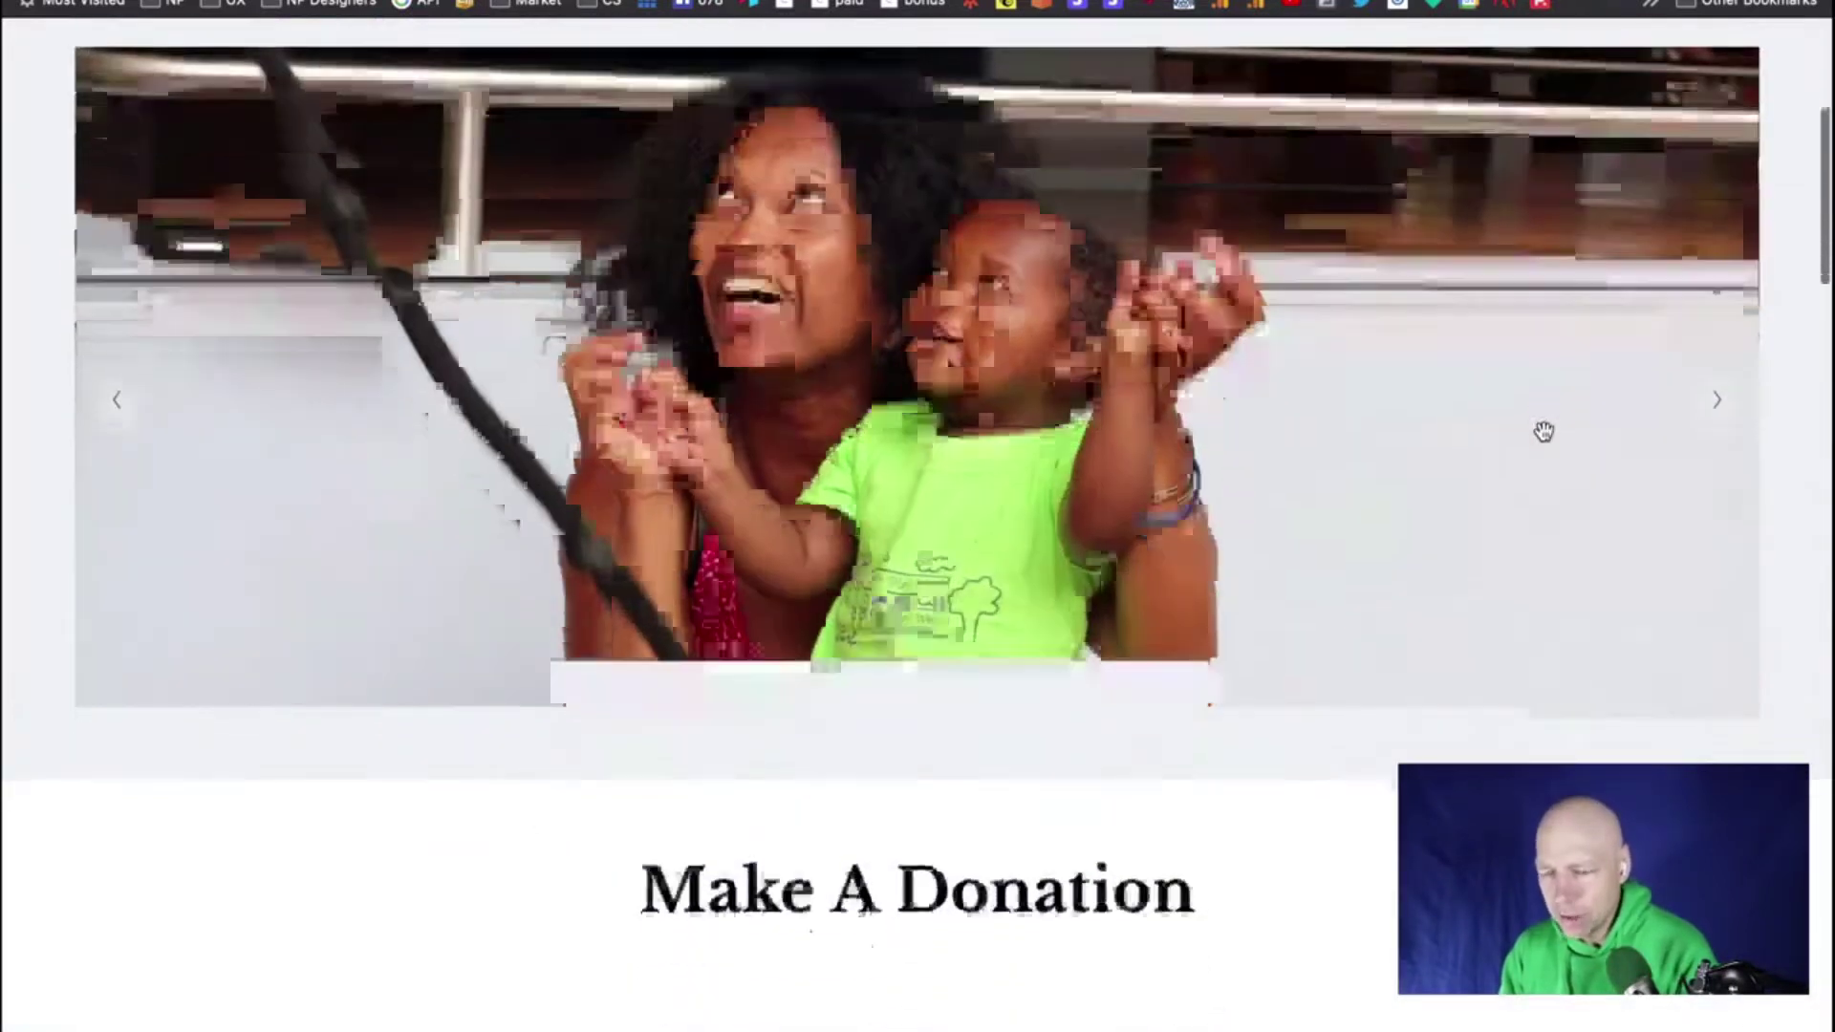
{"action": "scroll", "coordinate": [1545, 440], "scroll_direction": "down", "scroll_amount": 5}
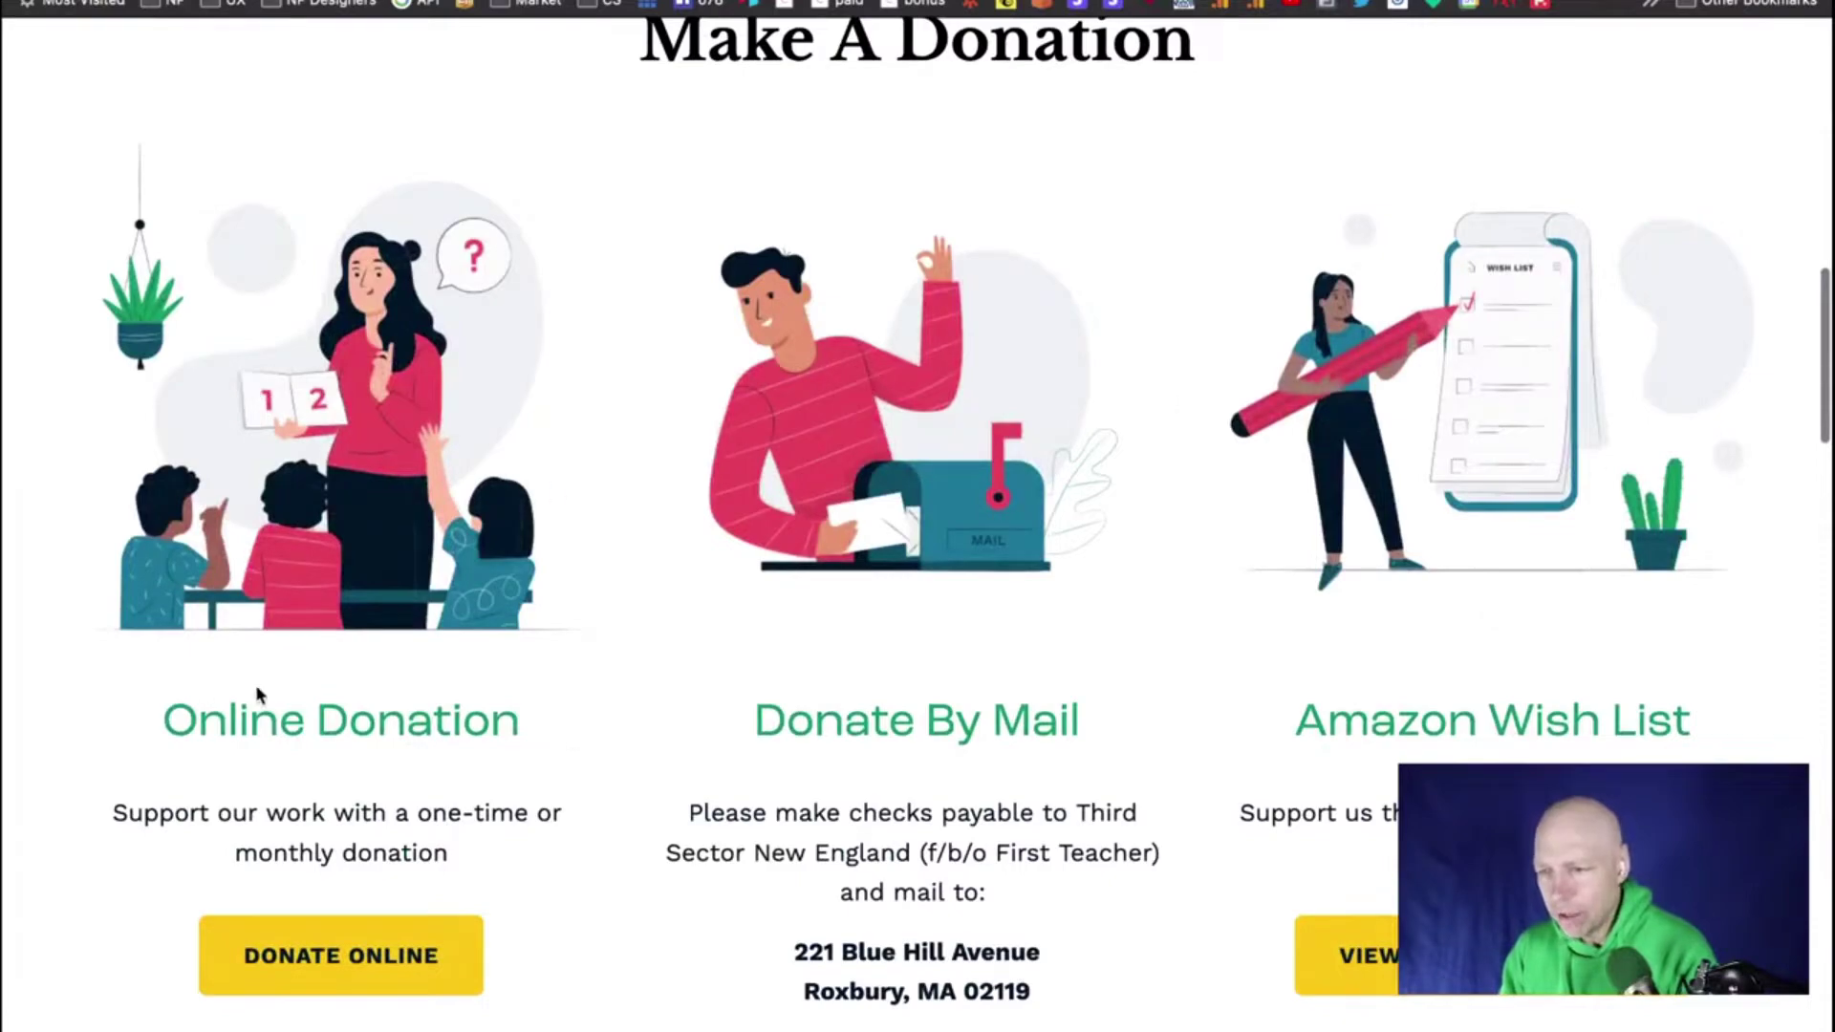
{"action": "scroll", "coordinate": [1057, 657], "scroll_direction": "down", "scroll_amount": 18}
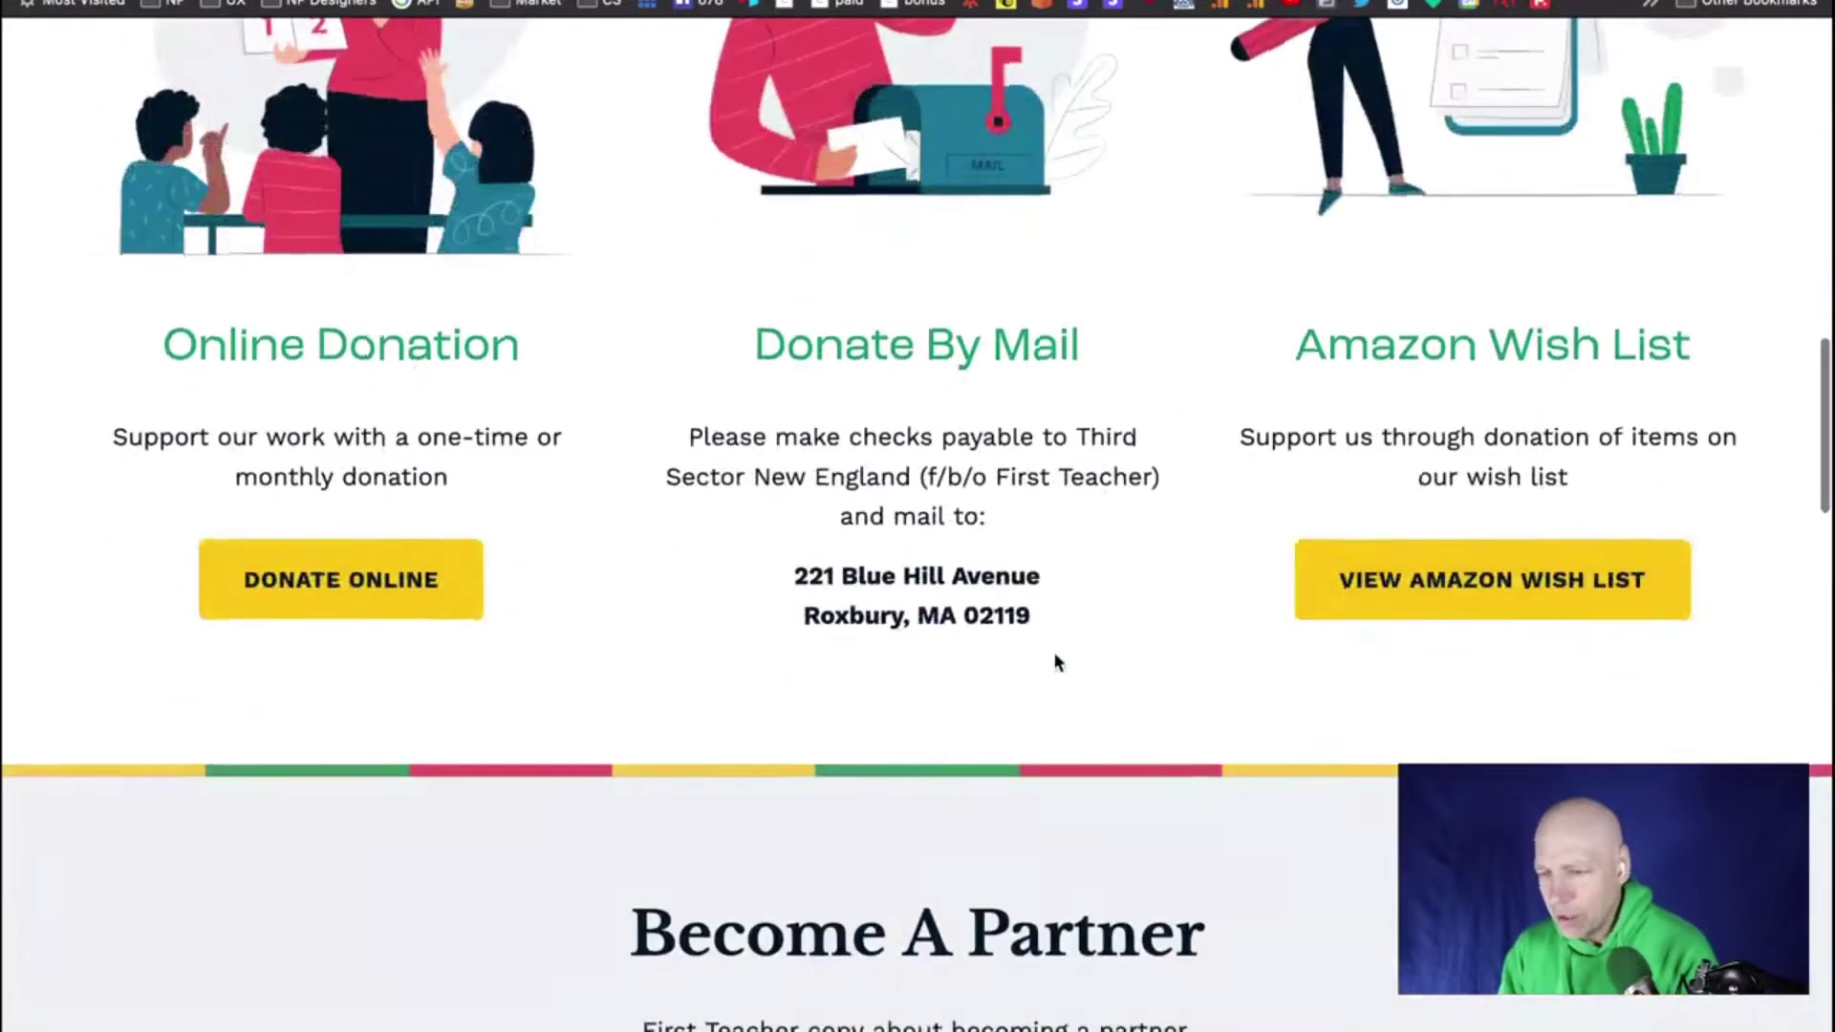
{"action": "scroll", "coordinate": [1051, 648], "scroll_direction": "down", "scroll_amount": 6}
{"action": "scroll", "coordinate": [985, 662], "scroll_direction": "up", "scroll_amount": 10}
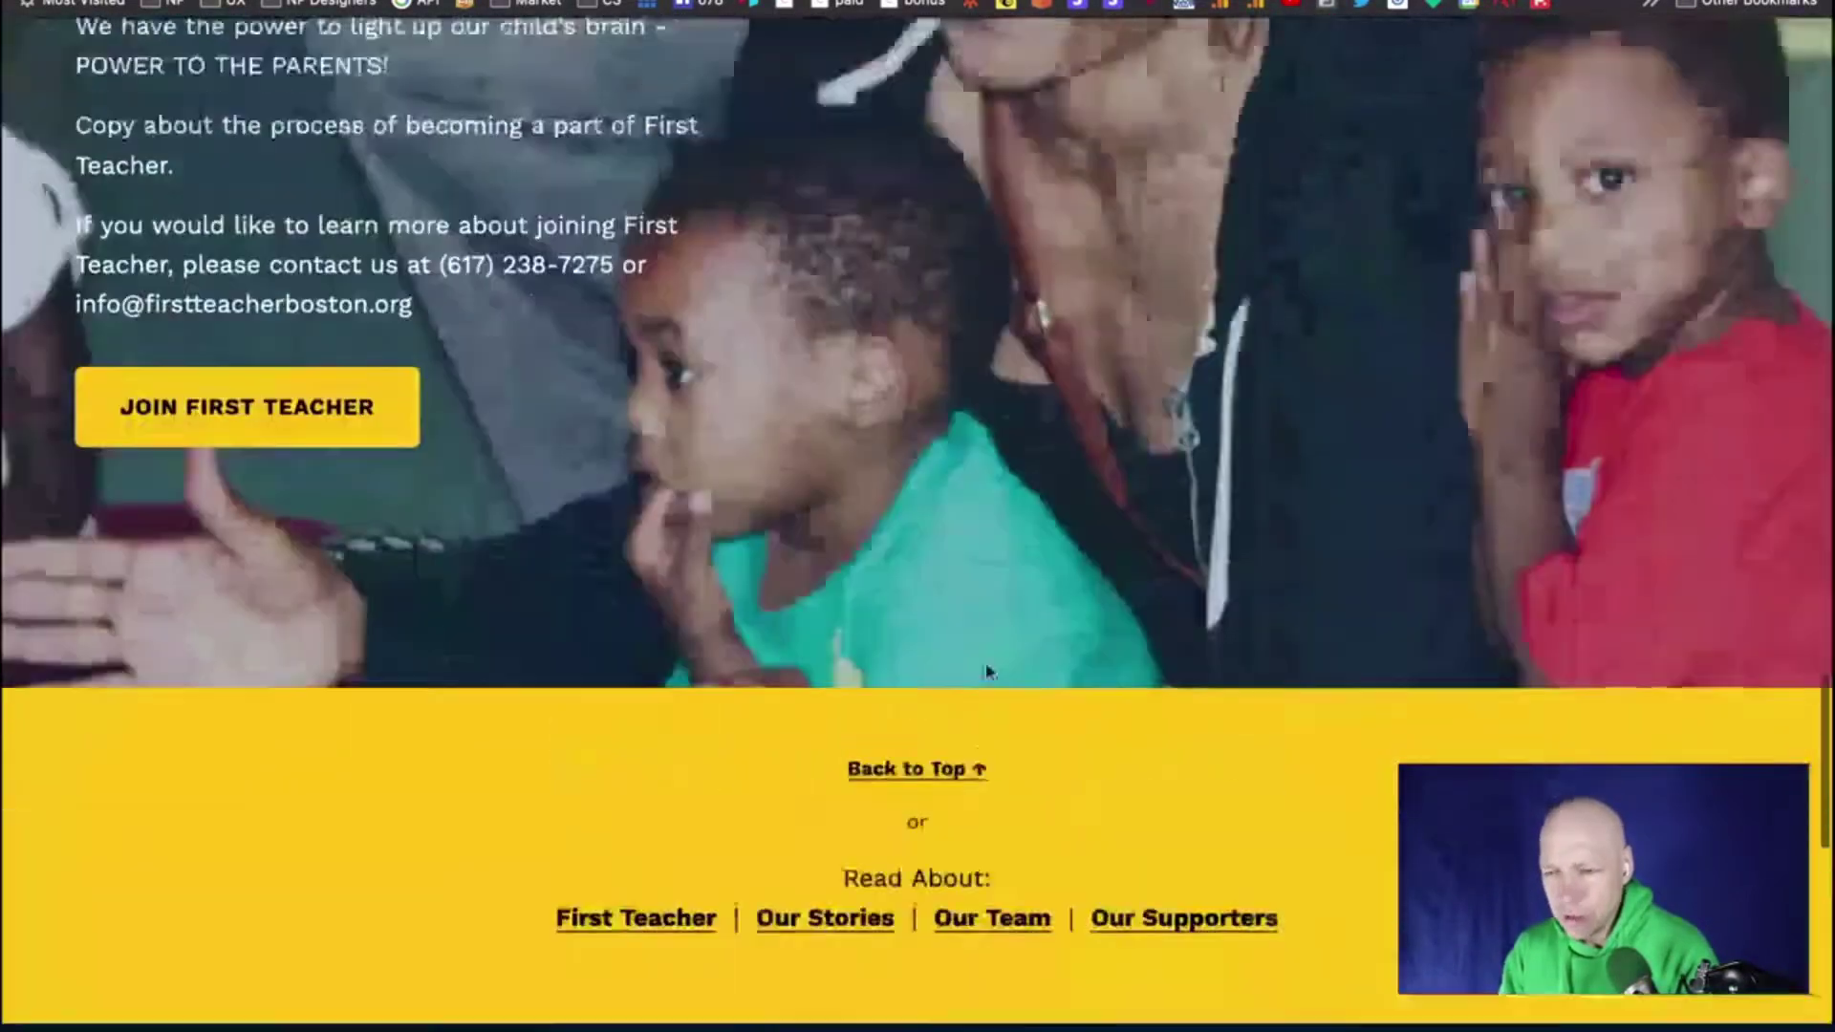
{"action": "scroll", "coordinate": [994, 669], "scroll_direction": "down", "scroll_amount": 4}
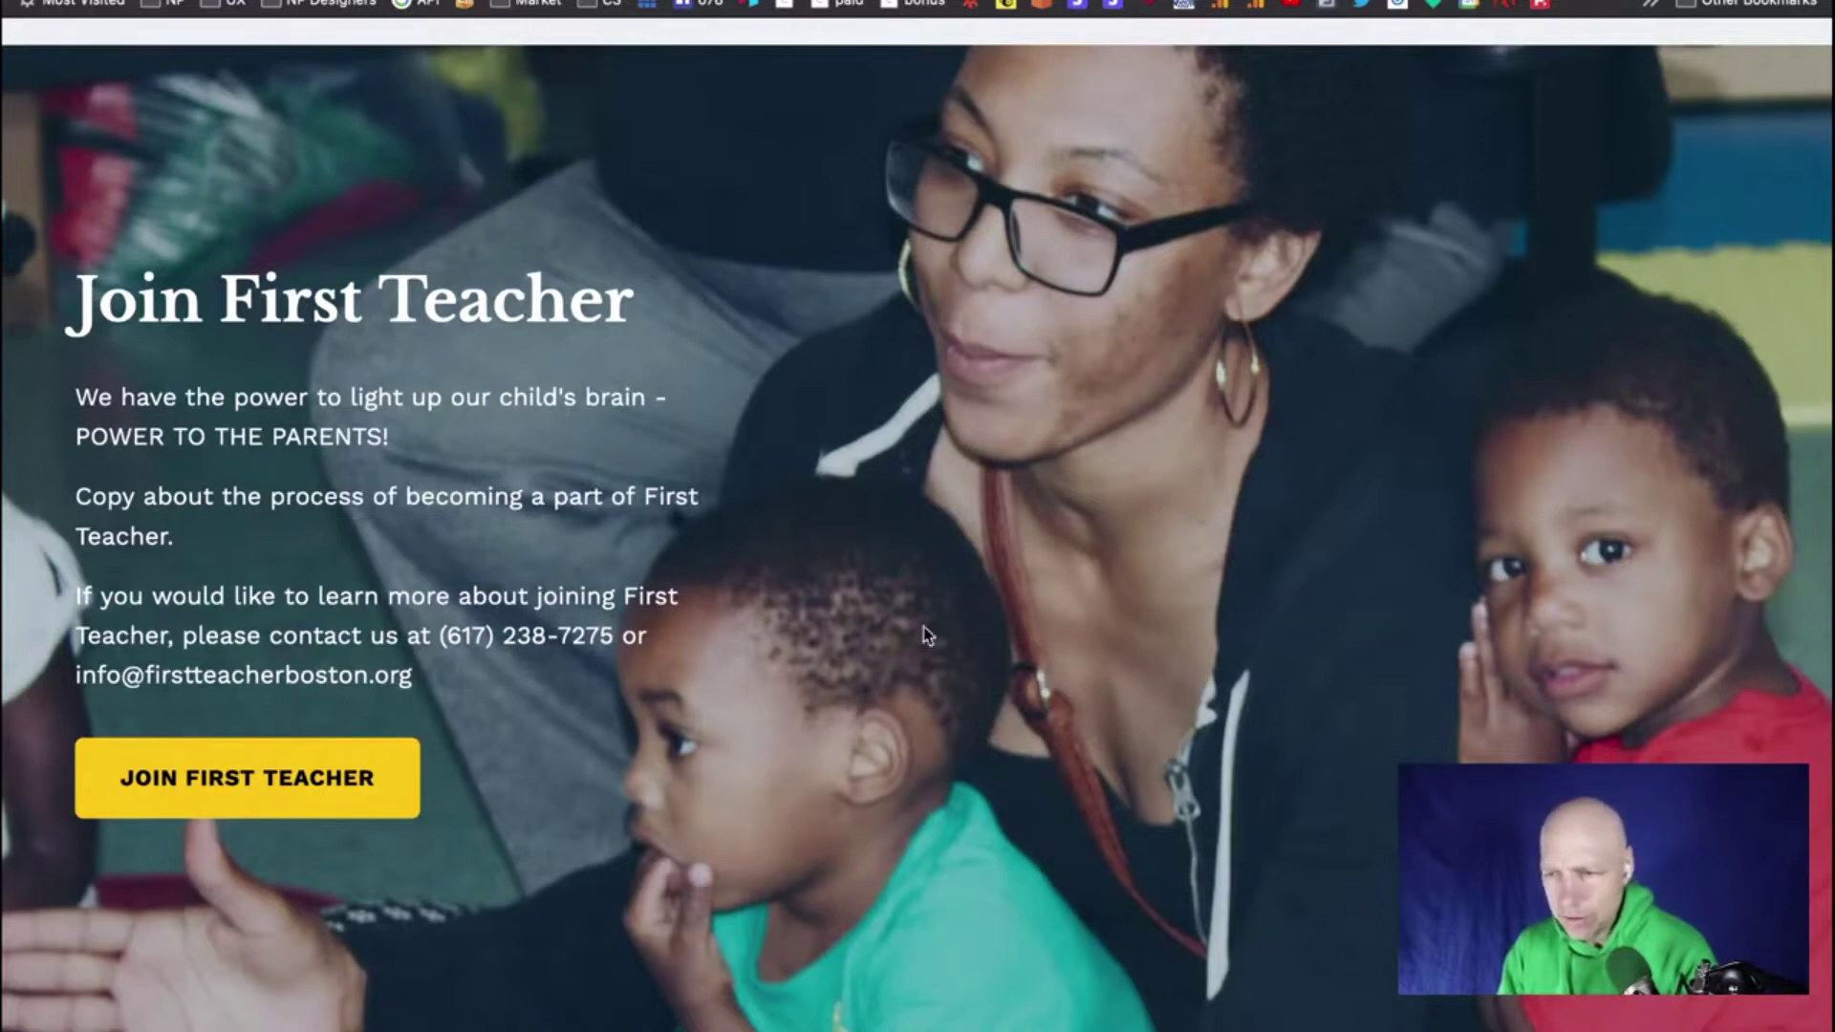
{"action": "scroll", "coordinate": [738, 273], "scroll_direction": "down", "scroll_amount": 3}
{"action": "scroll", "coordinate": [743, 275], "scroll_direction": "down", "scroll_amount": 7}
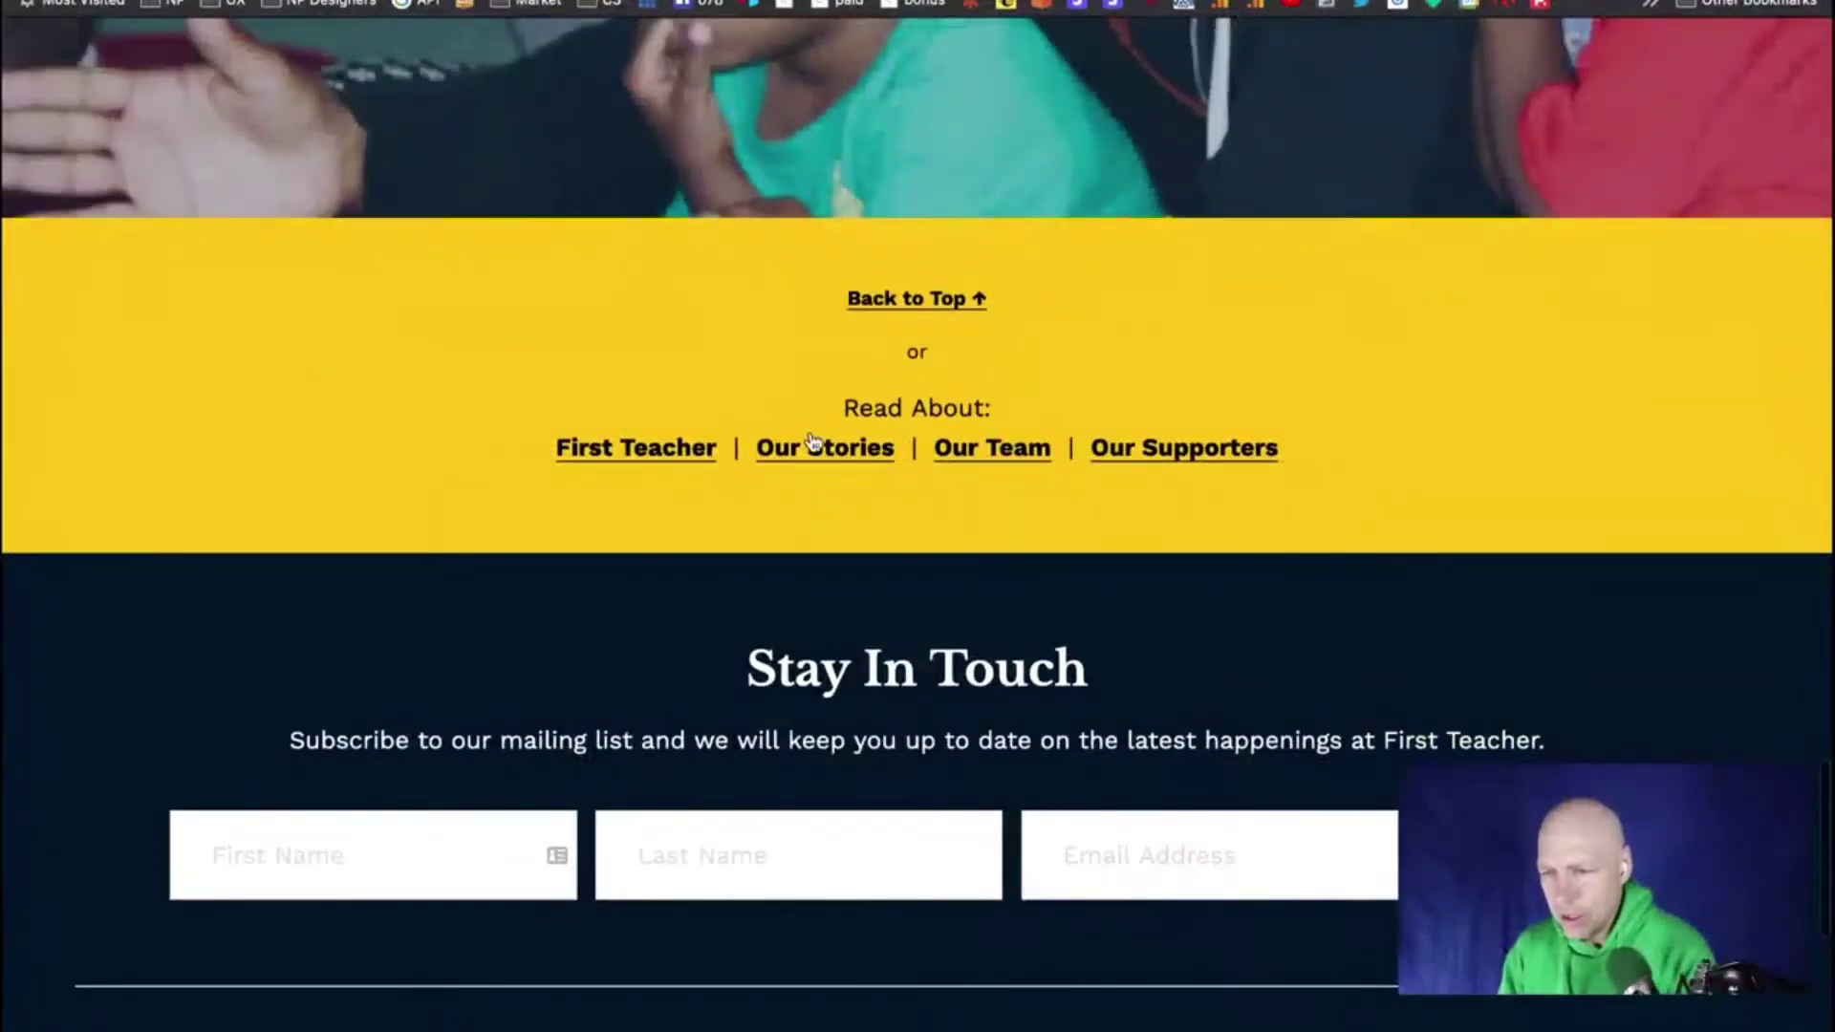
Browse the Our Stories tiles, then follow the footer's Our Stories link to a page-not-found error
{"action": "left_click", "coordinate": [668, 463]}
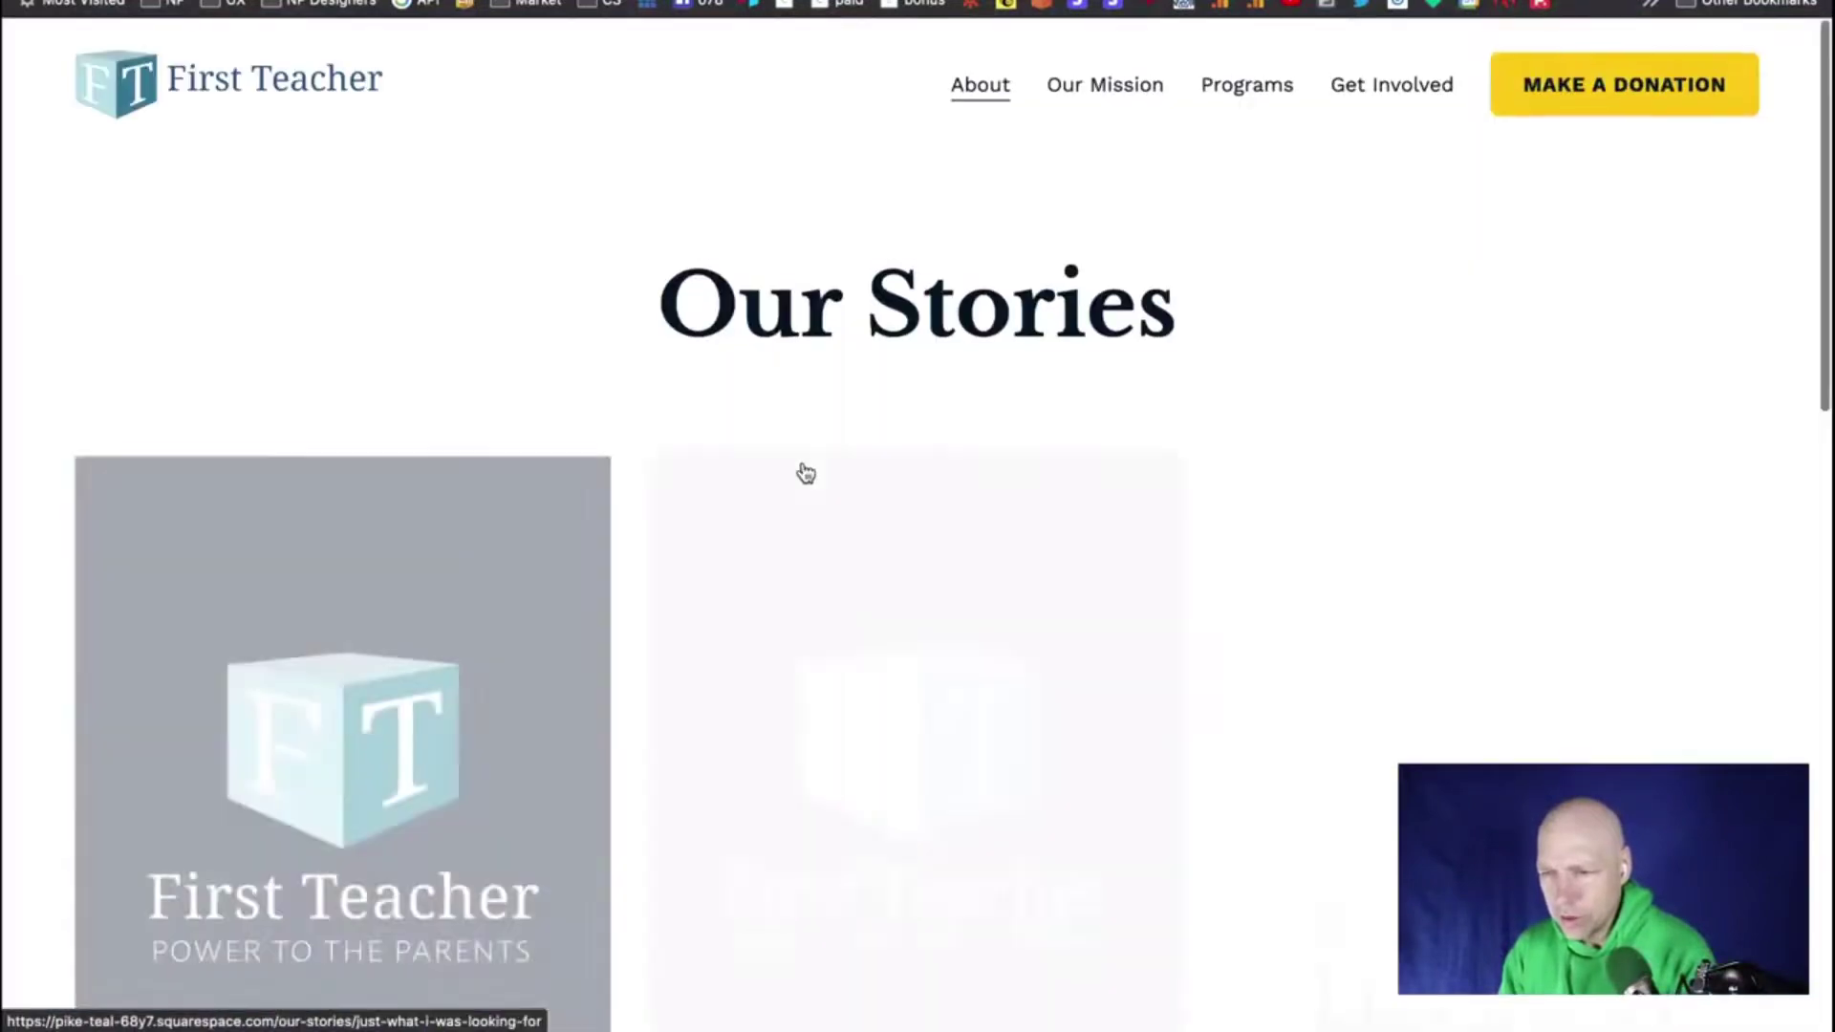
{"action": "scroll", "coordinate": [1360, 514], "scroll_direction": "down", "scroll_amount": 3}
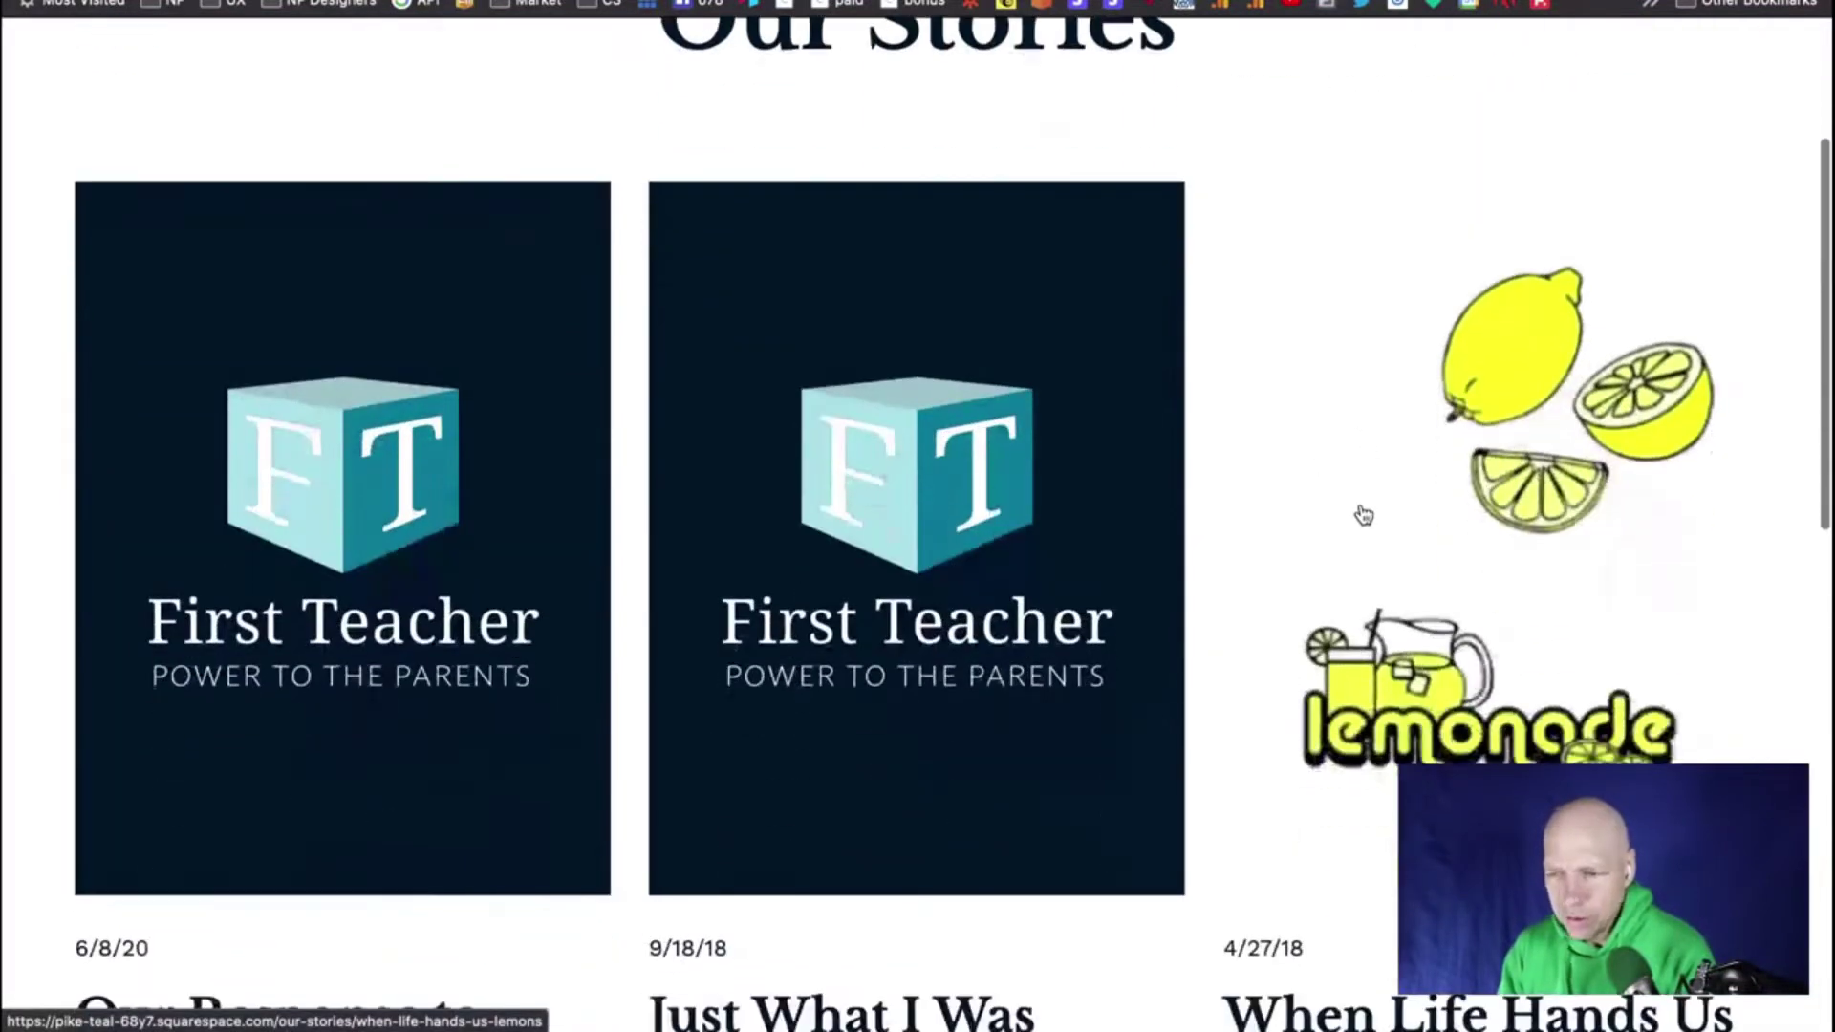
{"action": "scroll", "coordinate": [527, 509], "scroll_direction": "down", "scroll_amount": 3}
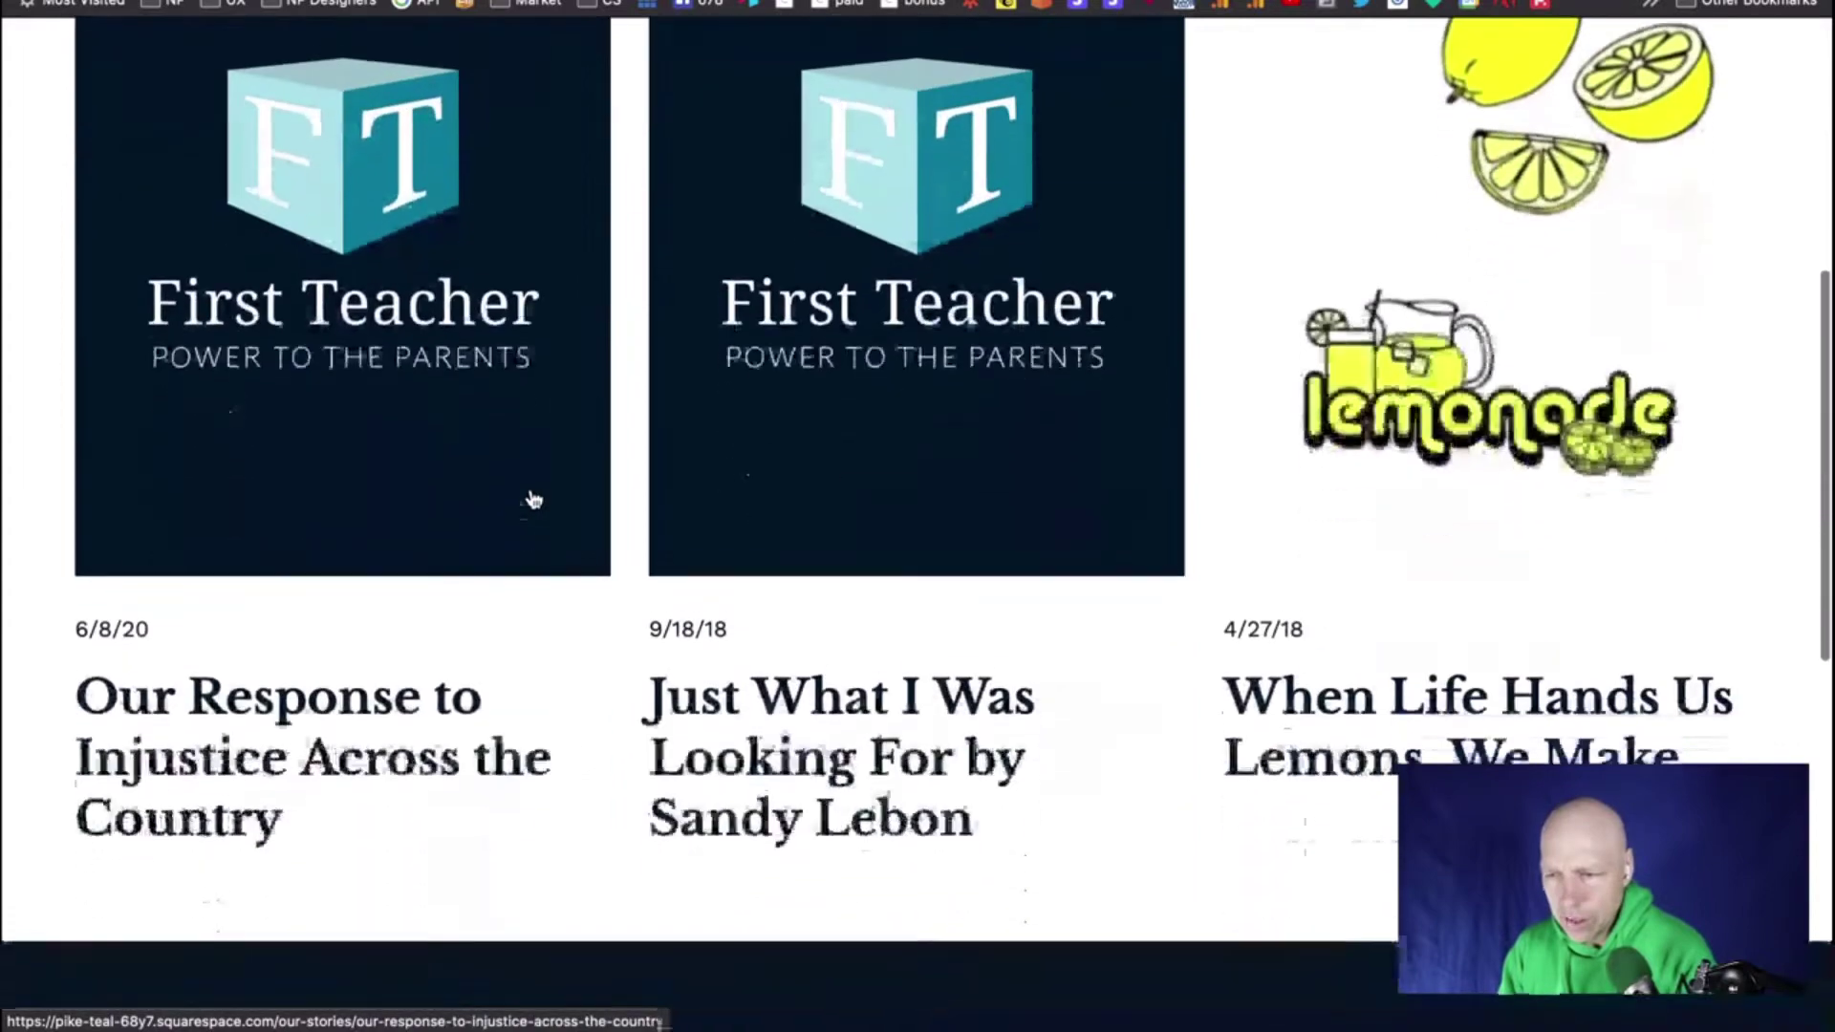
{"action": "scroll", "coordinate": [530, 499], "scroll_direction": "down", "scroll_amount": 3}
{"action": "scroll", "coordinate": [529, 499], "scroll_direction": "up", "scroll_amount": 5}
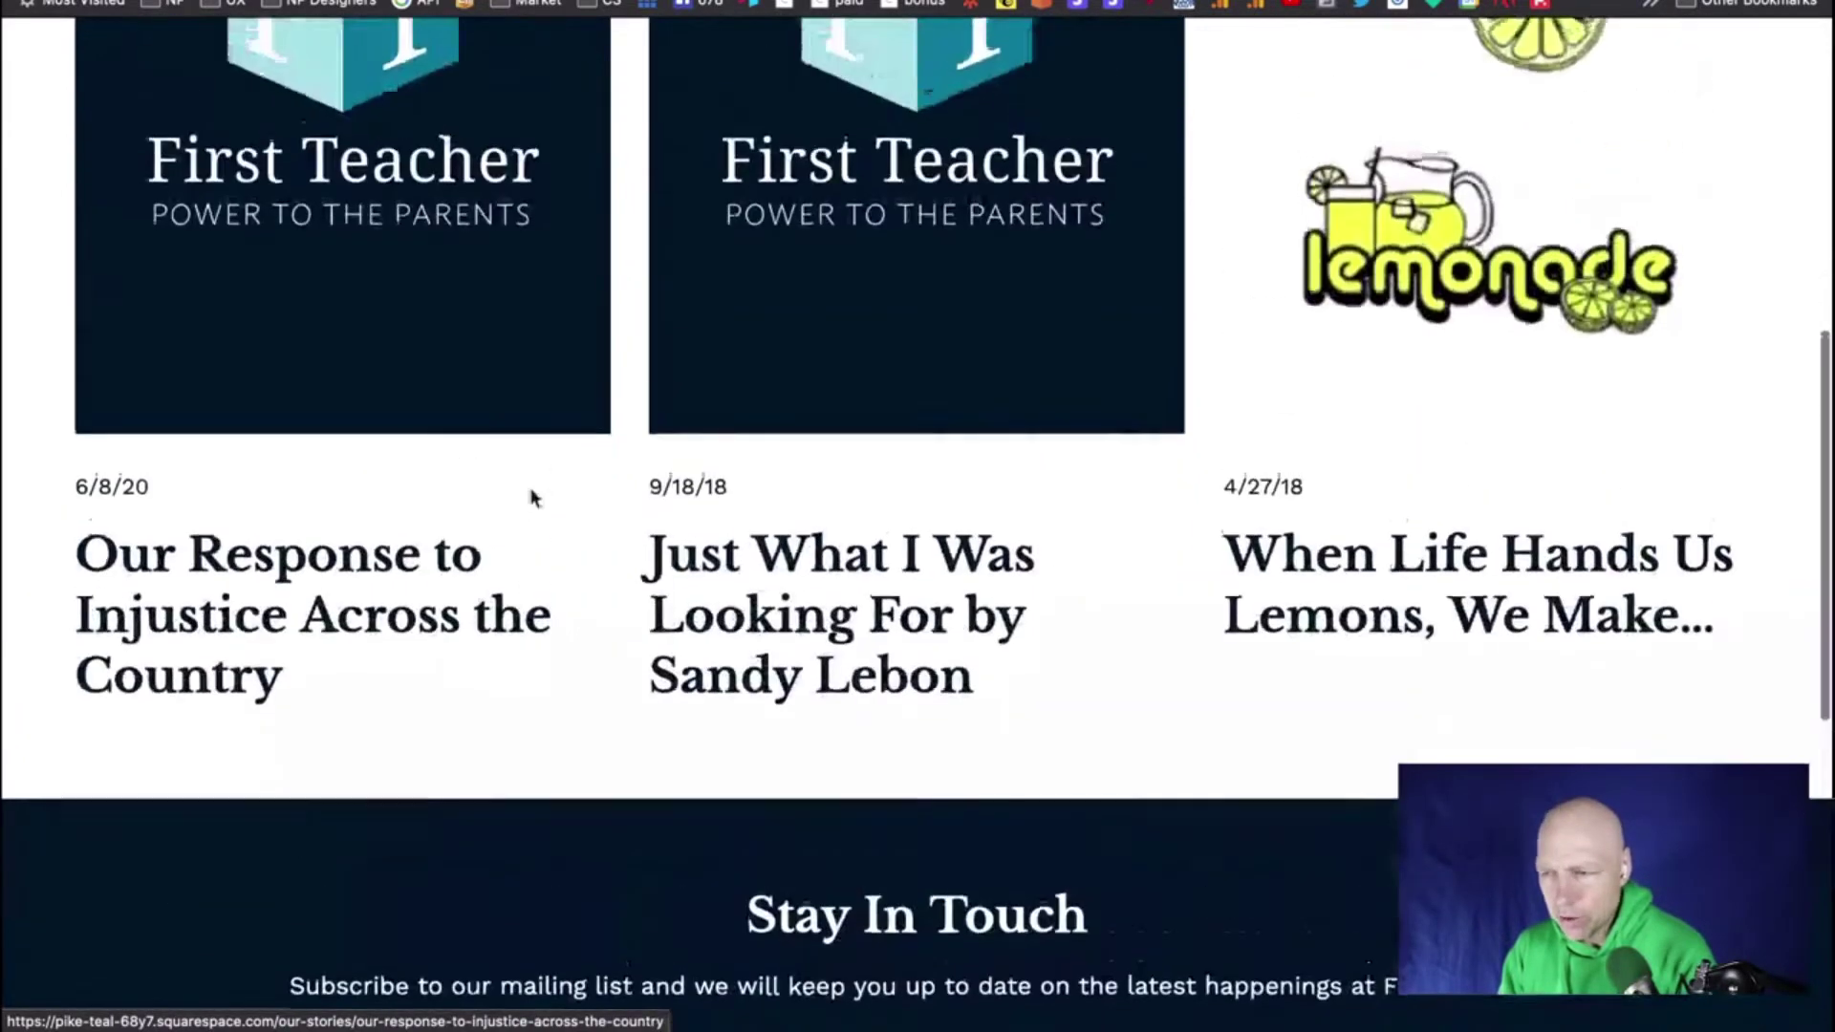
{"action": "scroll", "coordinate": [531, 499], "scroll_direction": "down", "scroll_amount": 2}
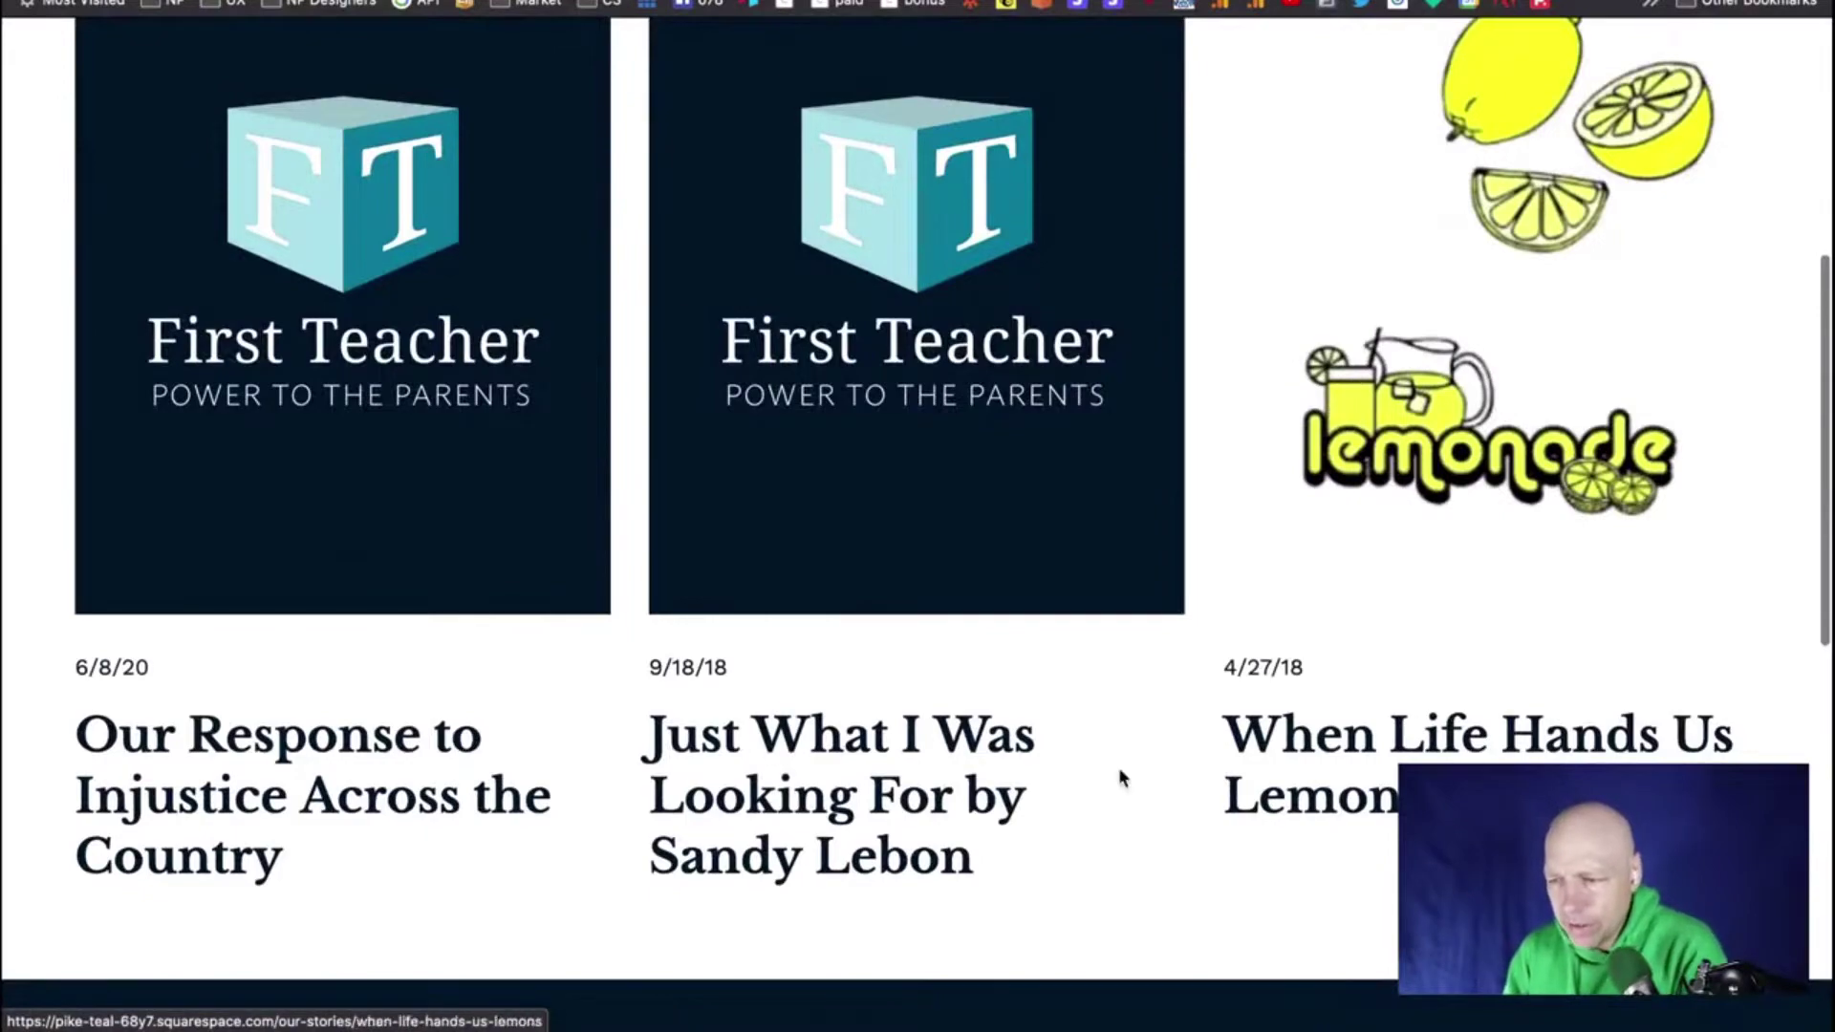
{"action": "scroll", "coordinate": [507, 759], "scroll_direction": "down", "scroll_amount": 8}
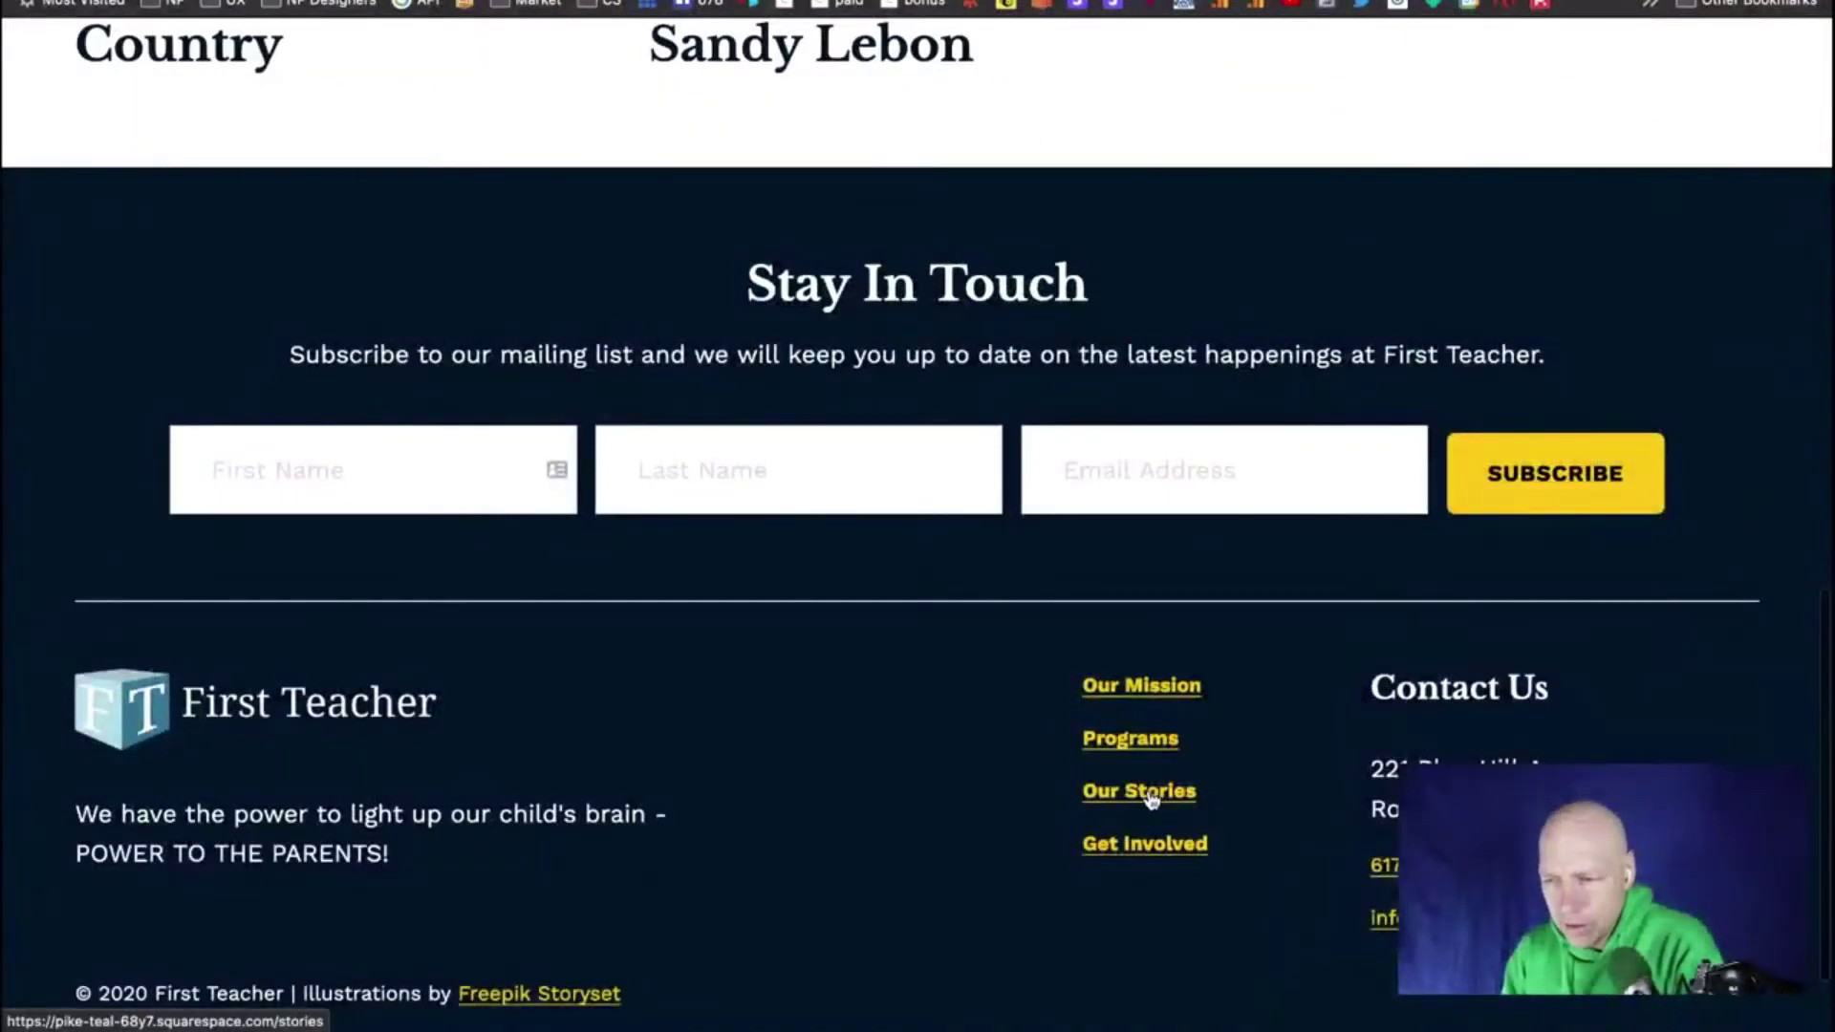
{"action": "left_click", "coordinate": [1152, 799]}
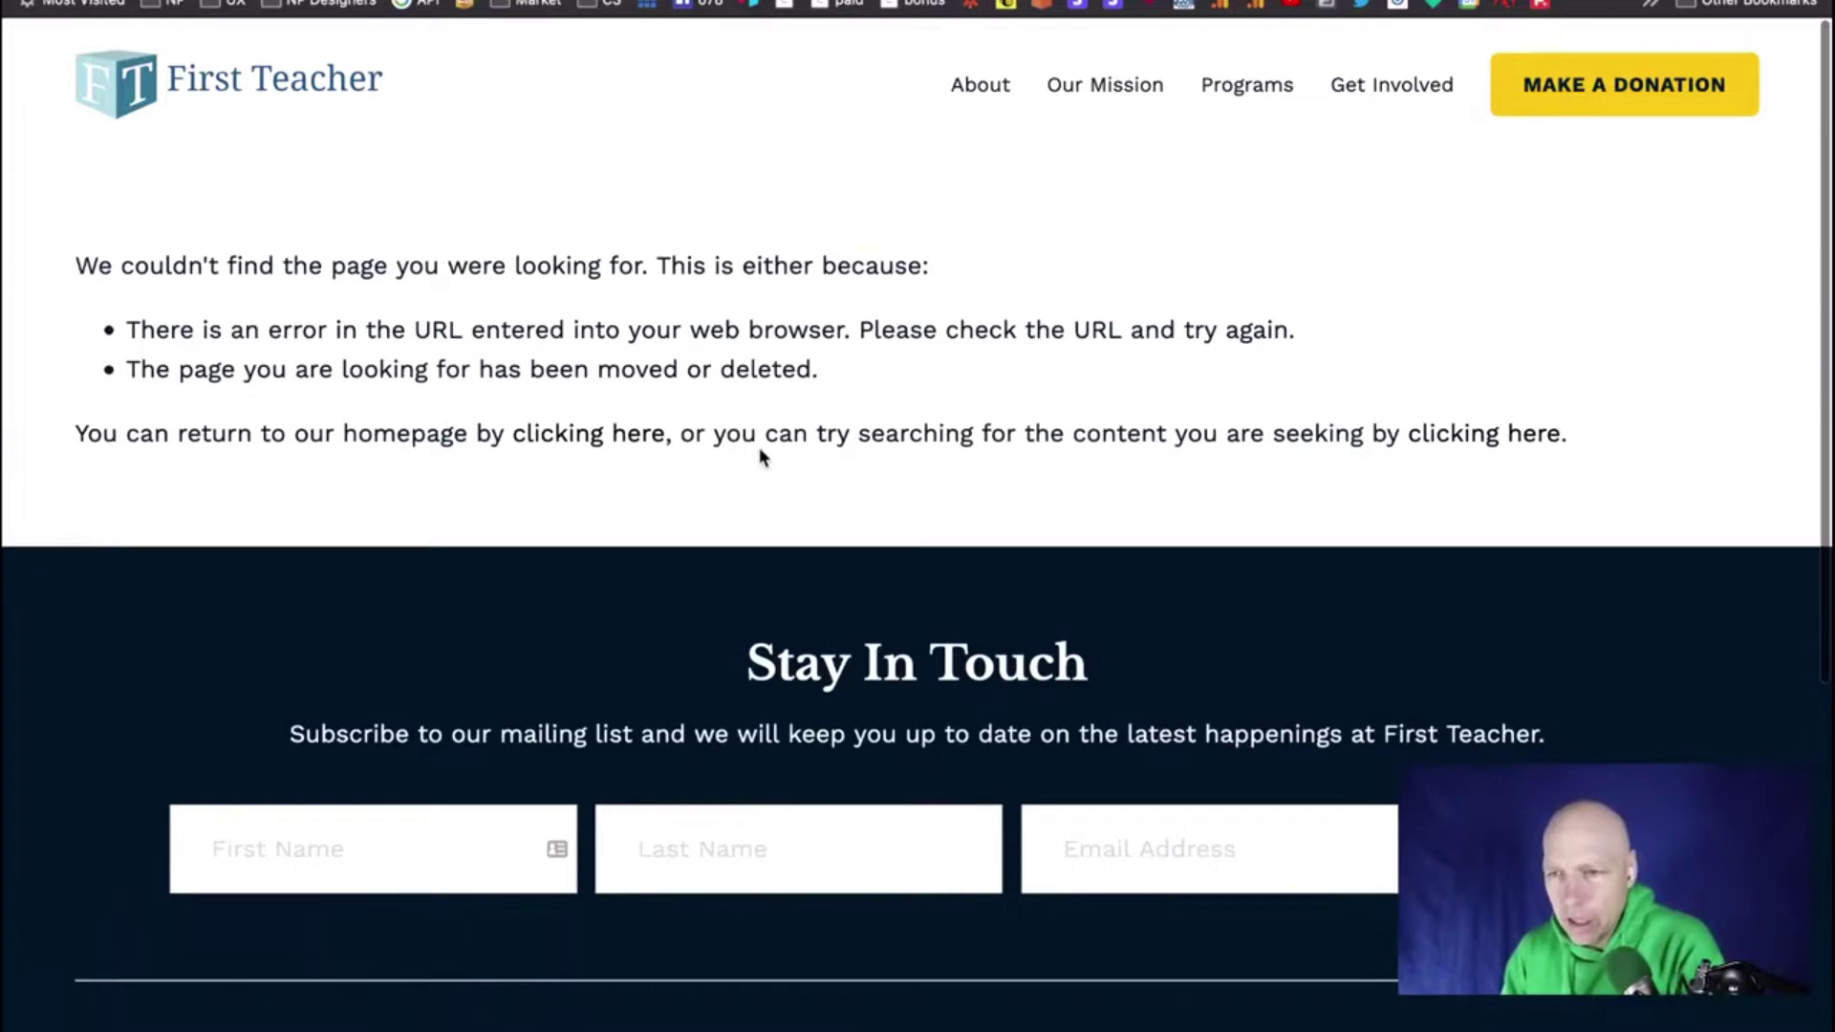
{"action": "scroll", "coordinate": [750, 442], "scroll_direction": "down", "scroll_amount": 1}
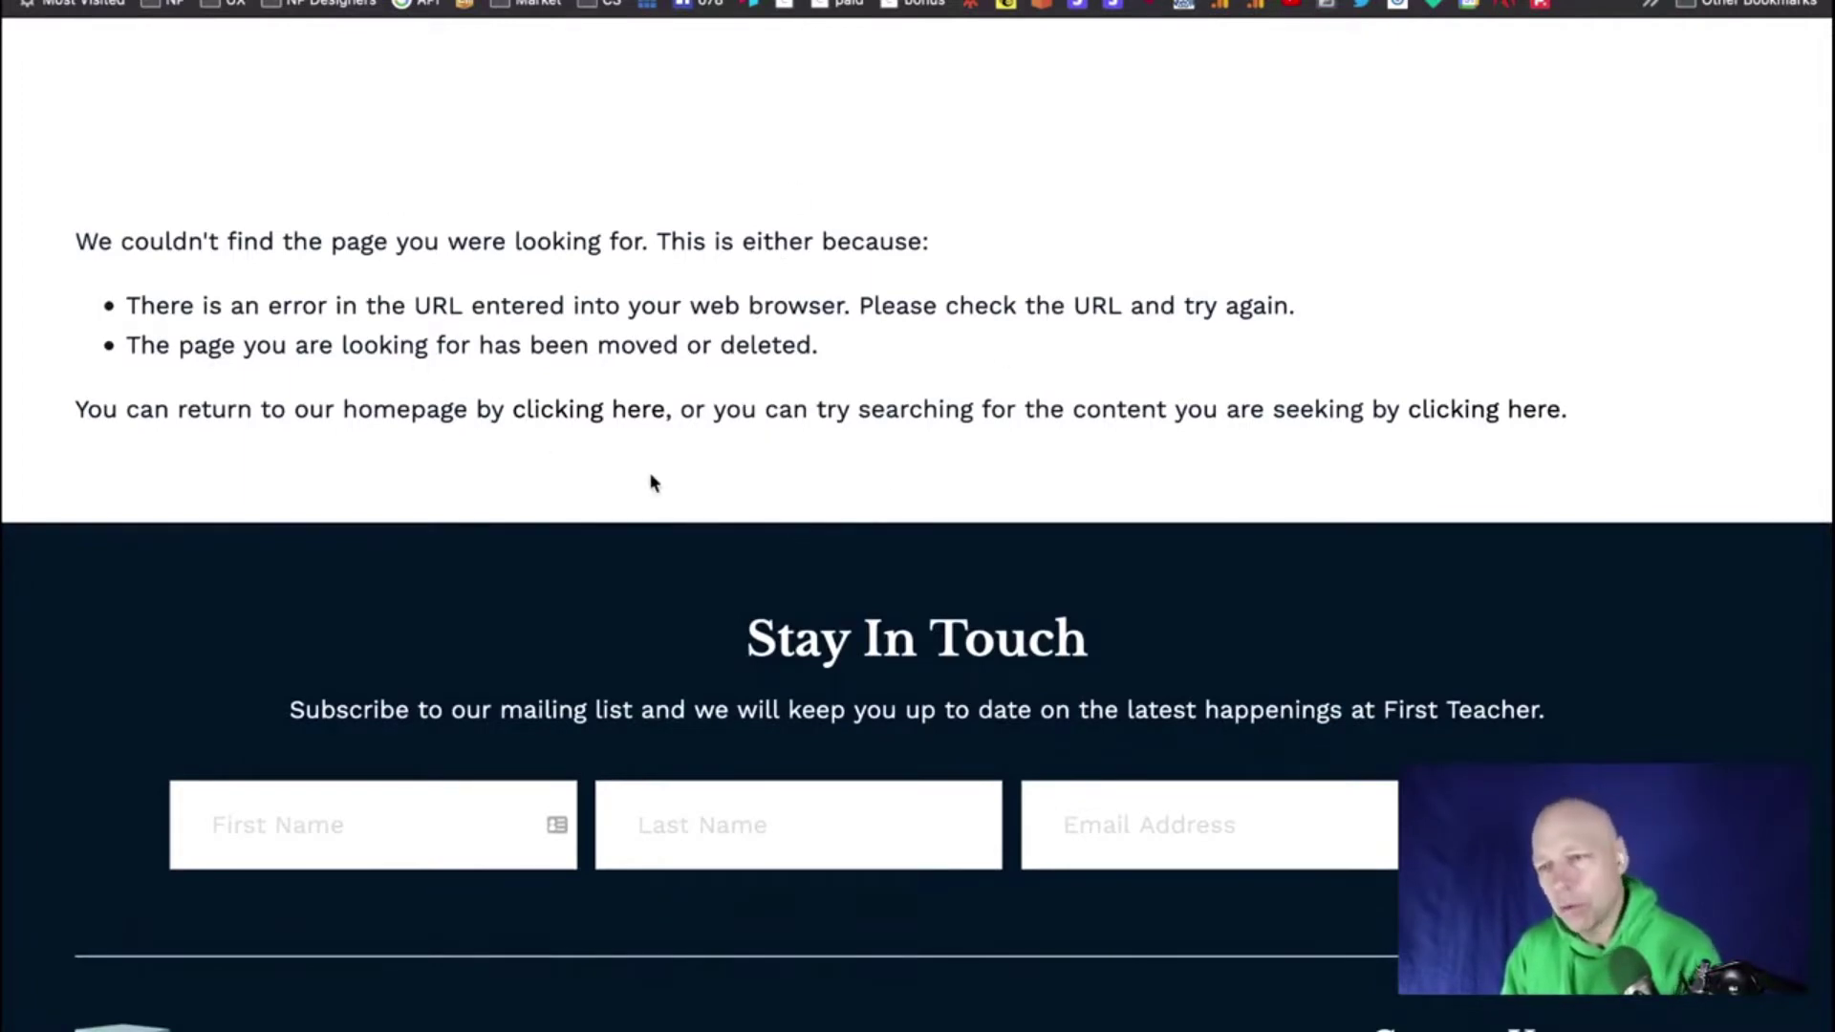
{"action": "scroll", "coordinate": [1340, 724], "scroll_direction": "up", "scroll_amount": 1}
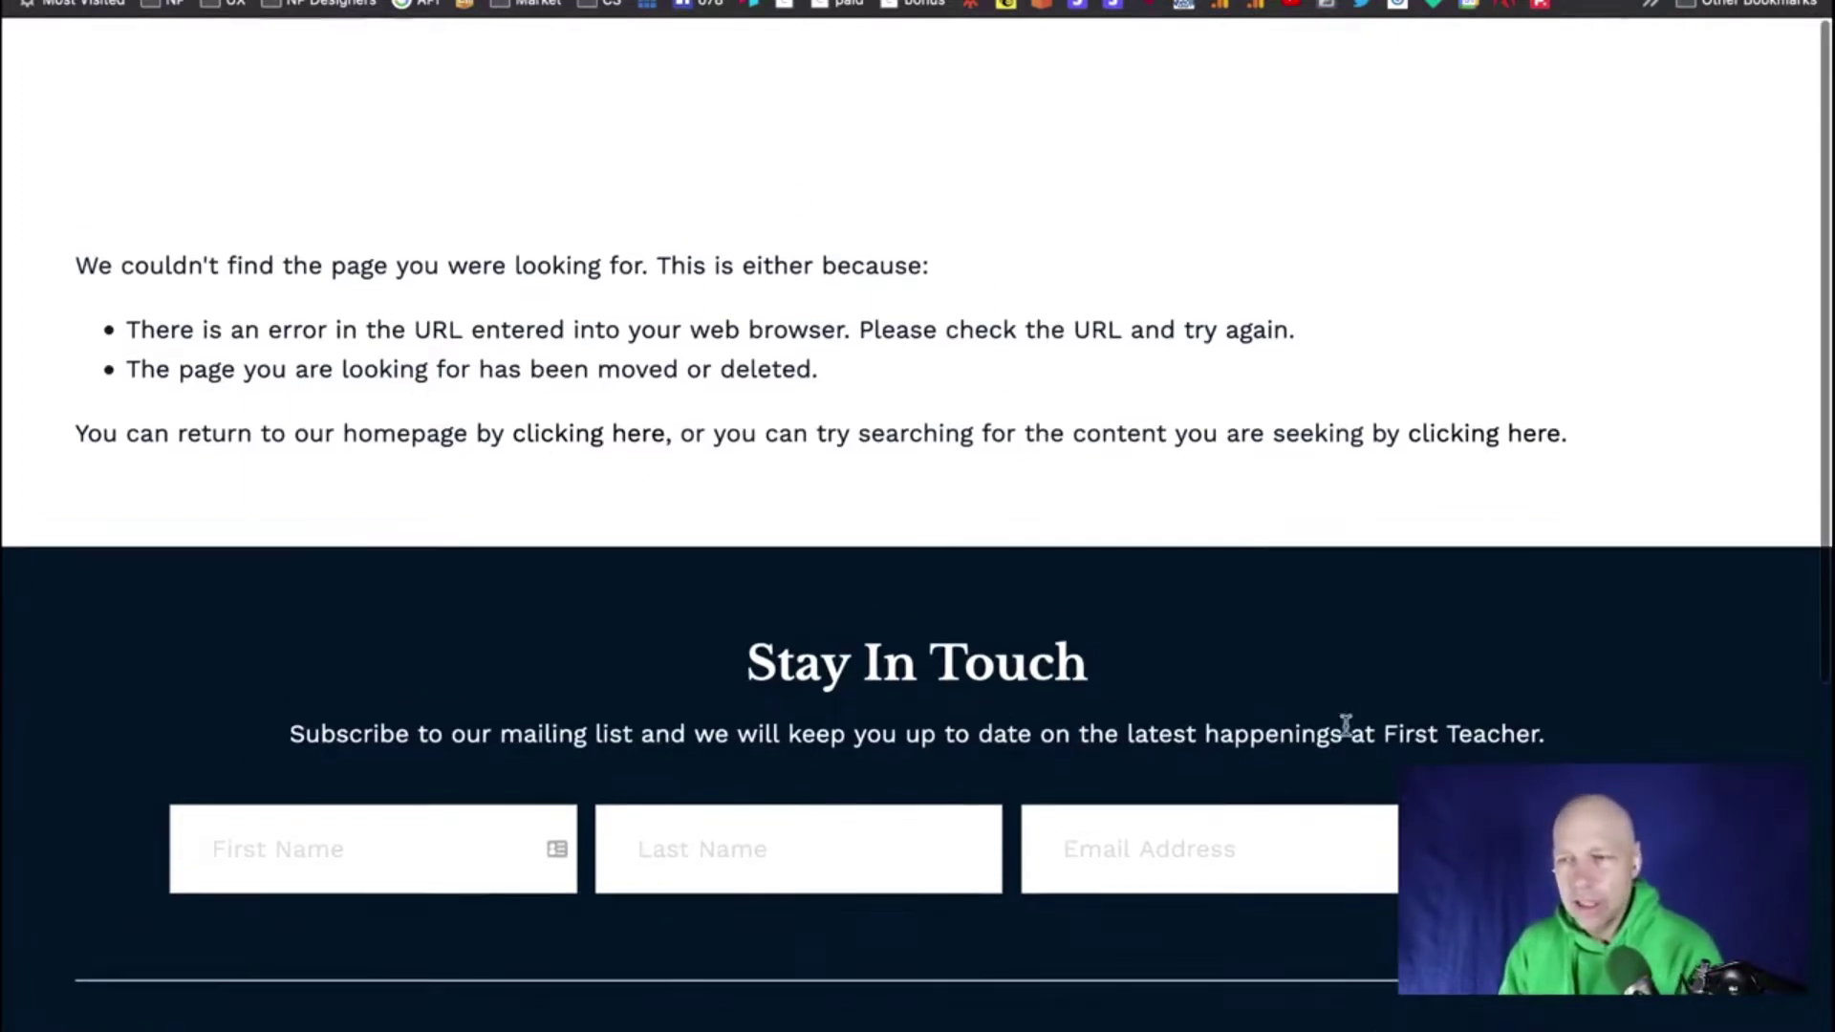
{"action": "scroll", "coordinate": [1339, 721], "scroll_direction": "down", "scroll_amount": 5}
{"action": "scroll", "coordinate": [1342, 722], "scroll_direction": "up", "scroll_amount": 5}
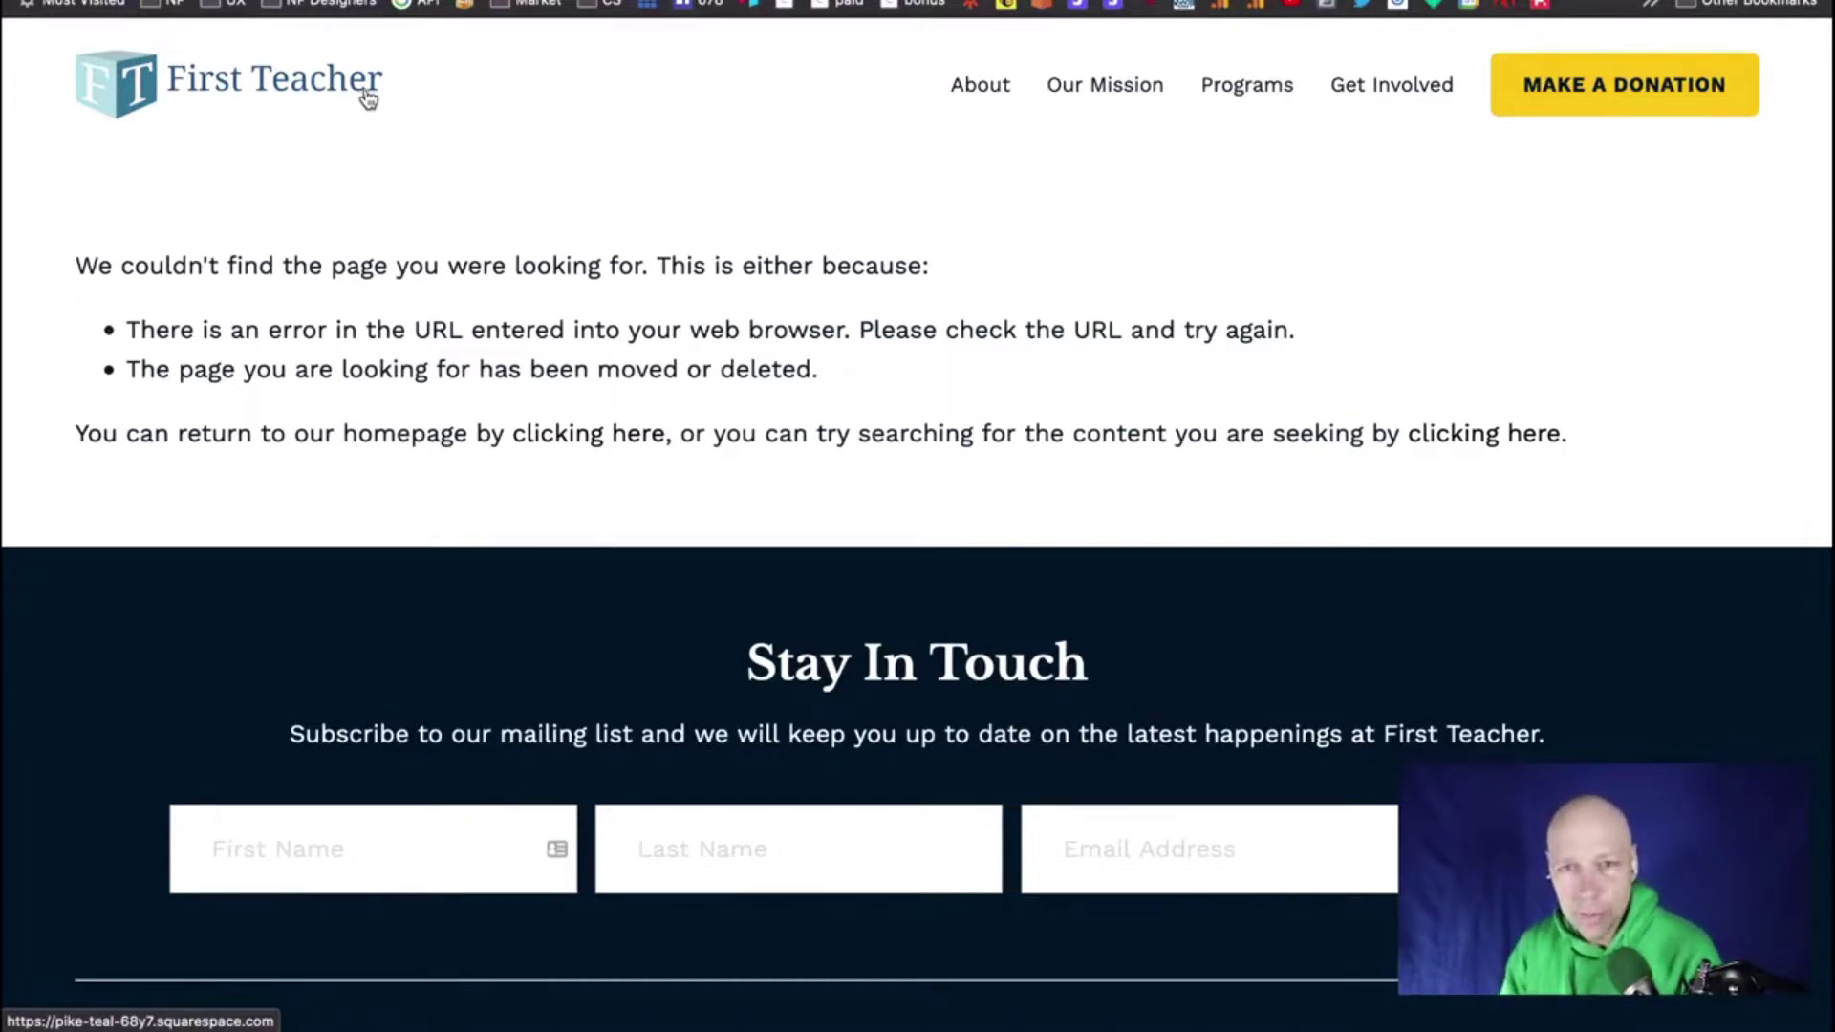
Open Our Mission from the top navigation and read down to the mailing-list footer
{"action": "left_click", "coordinate": [1118, 90]}
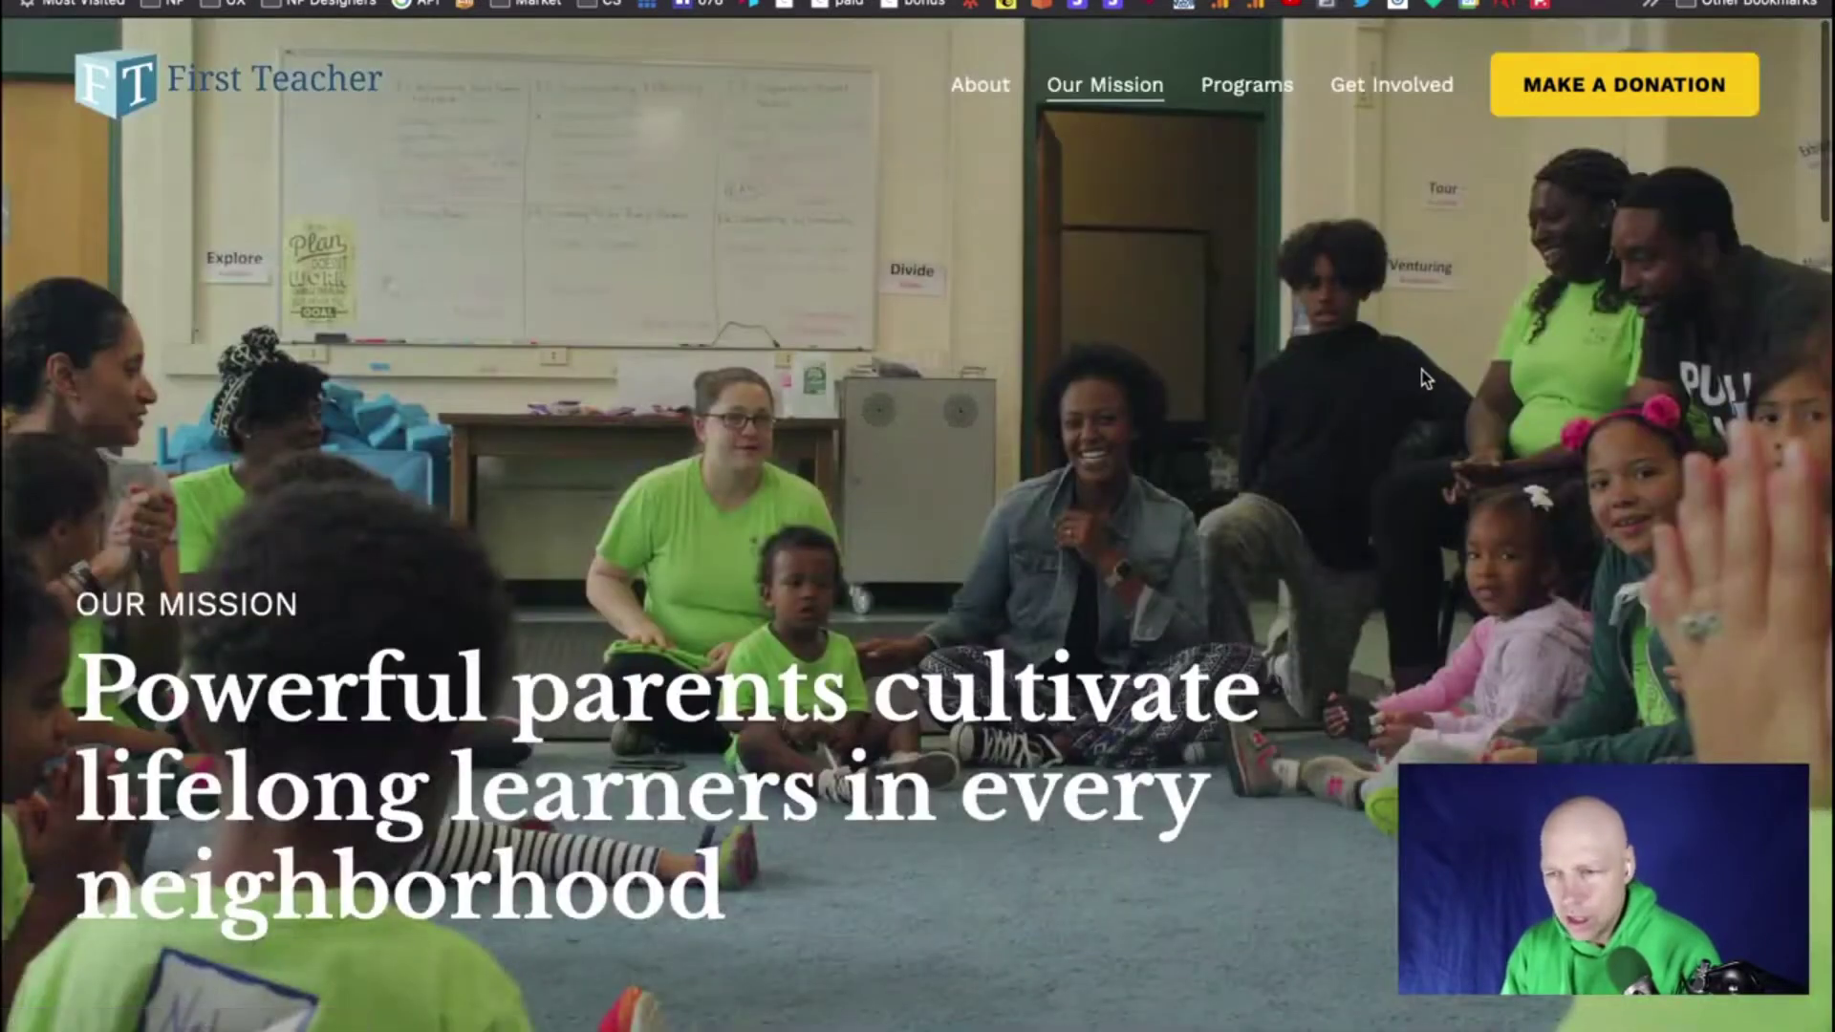
{"action": "scroll", "coordinate": [1443, 373], "scroll_direction": "down", "scroll_amount": 8}
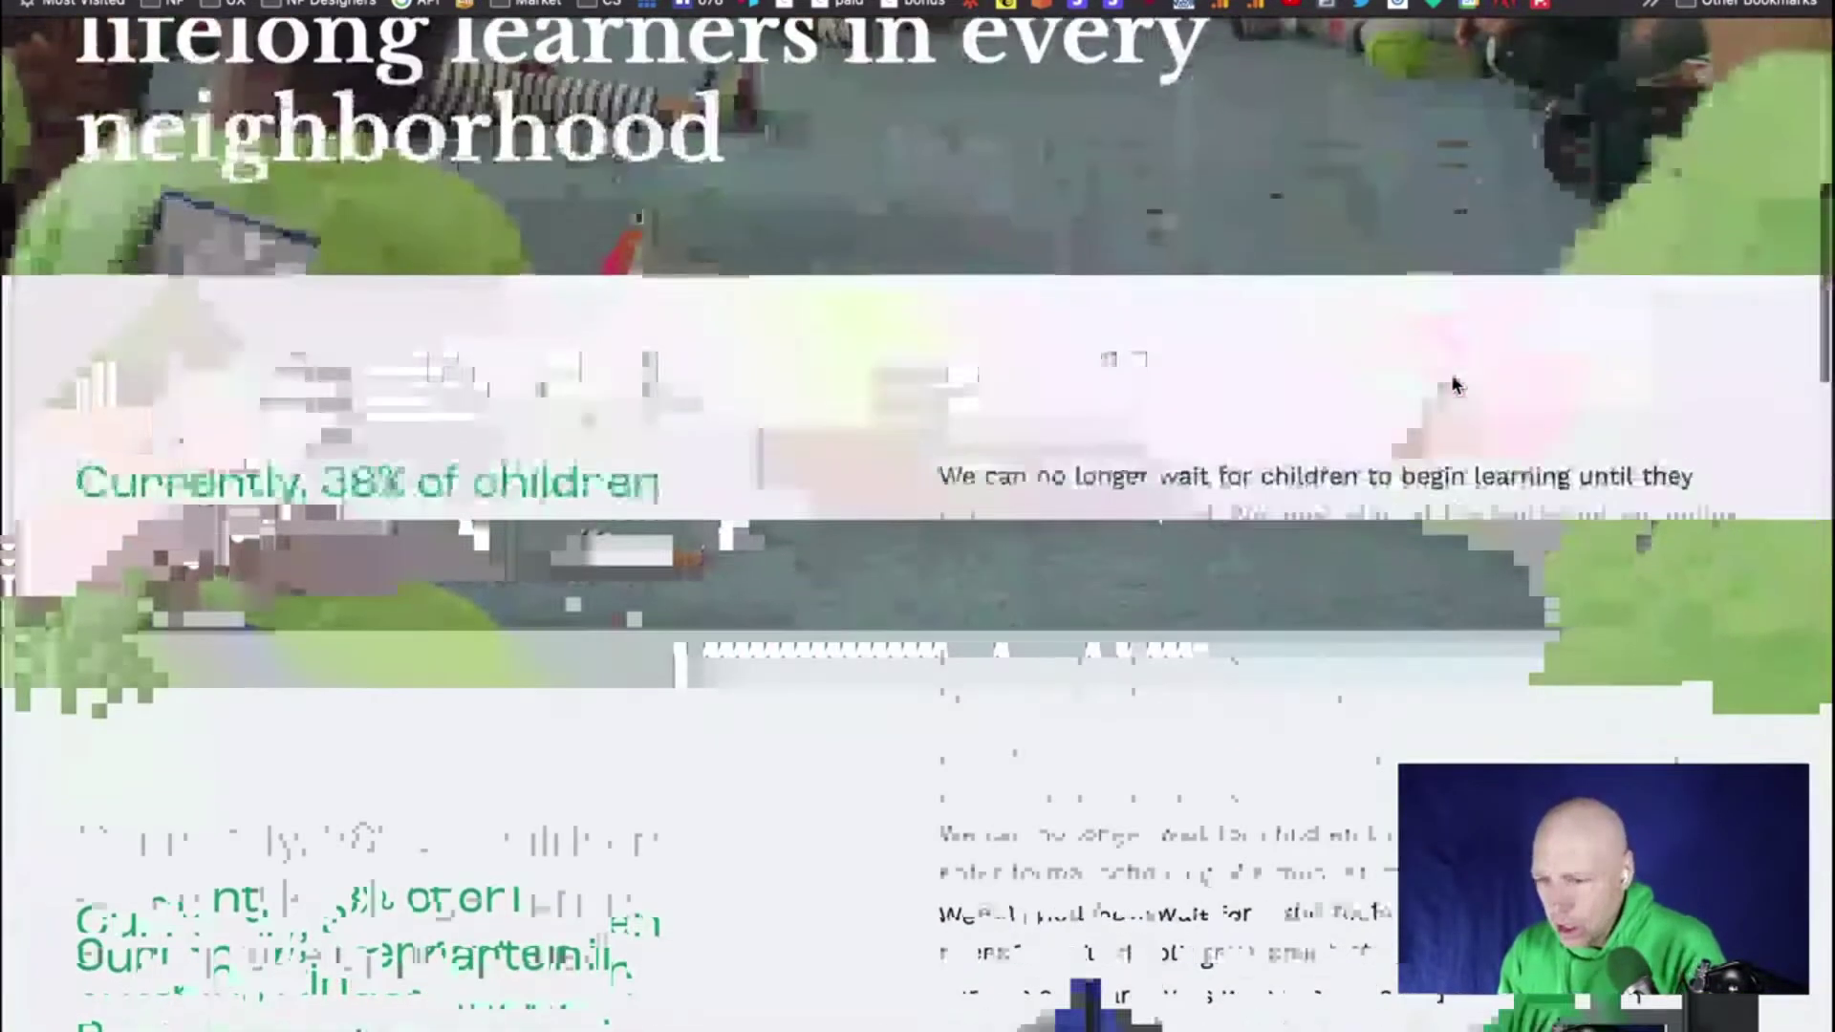
{"action": "scroll", "coordinate": [1452, 382], "scroll_direction": "down", "scroll_amount": 3}
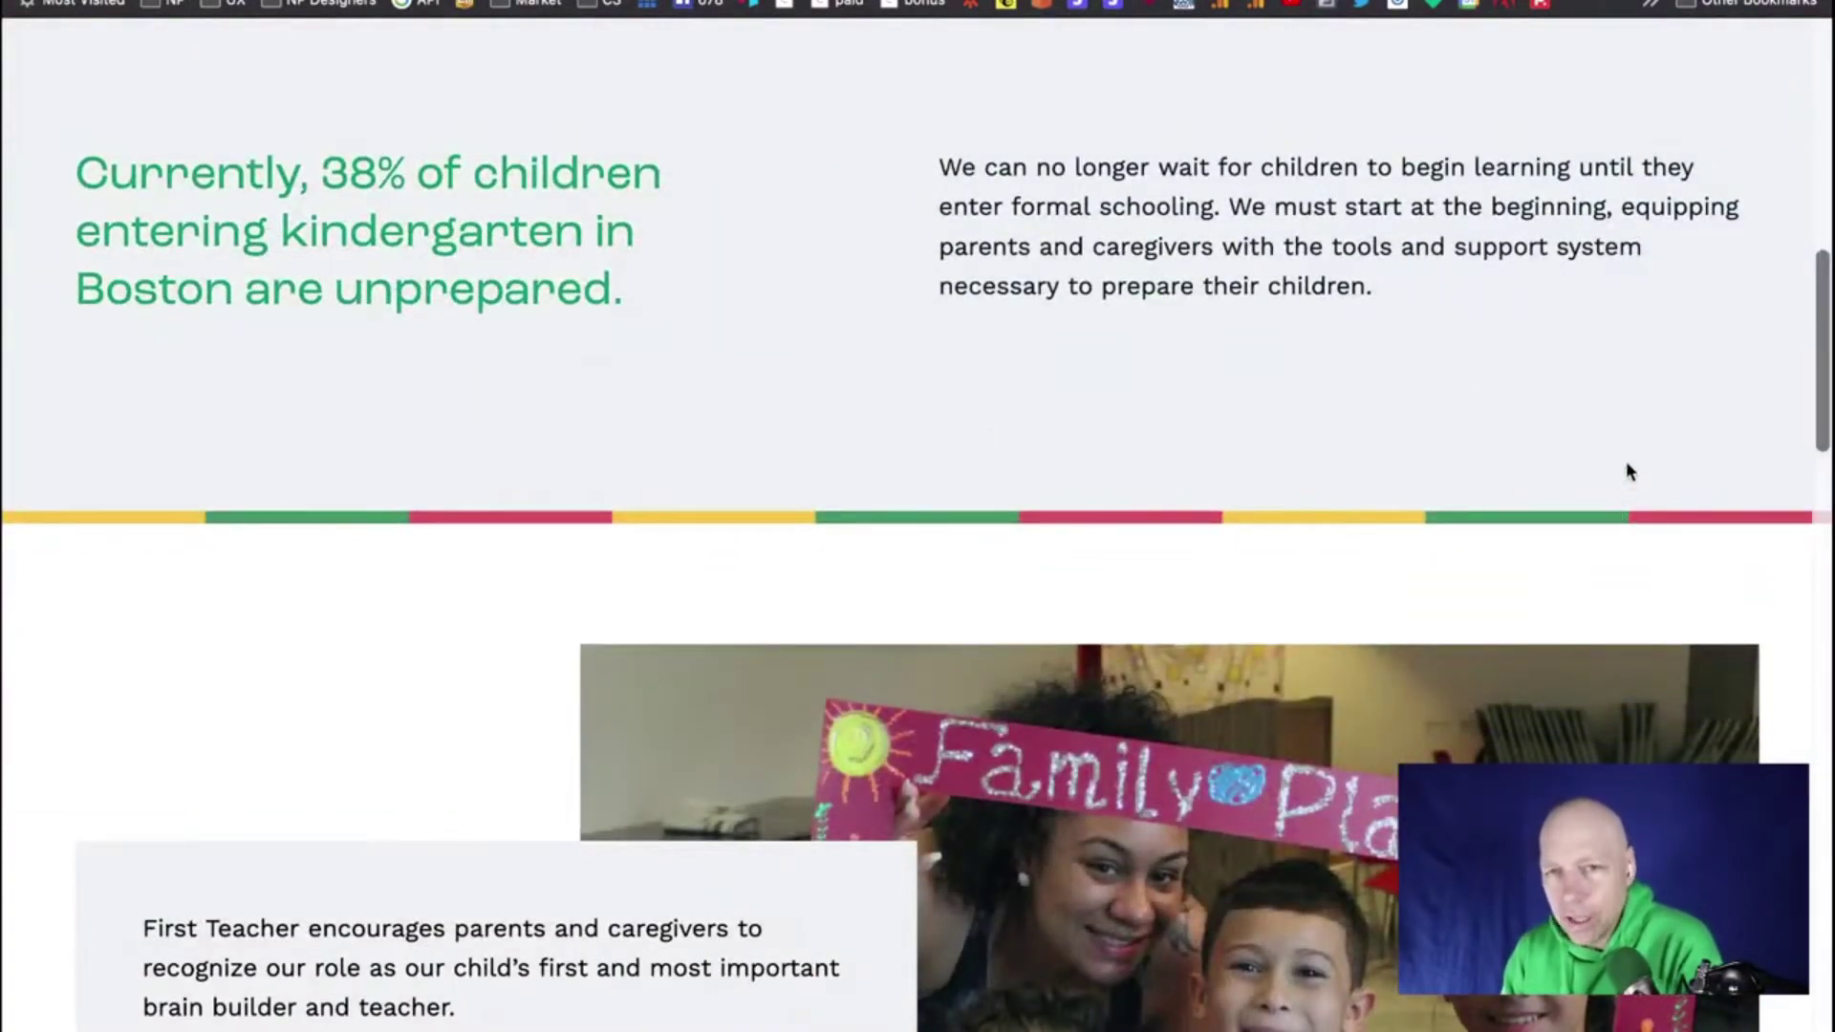
{"action": "scroll", "coordinate": [1393, 489], "scroll_direction": "up", "scroll_amount": 7}
{"action": "scroll", "coordinate": [1393, 490], "scroll_direction": "up", "scroll_amount": 4}
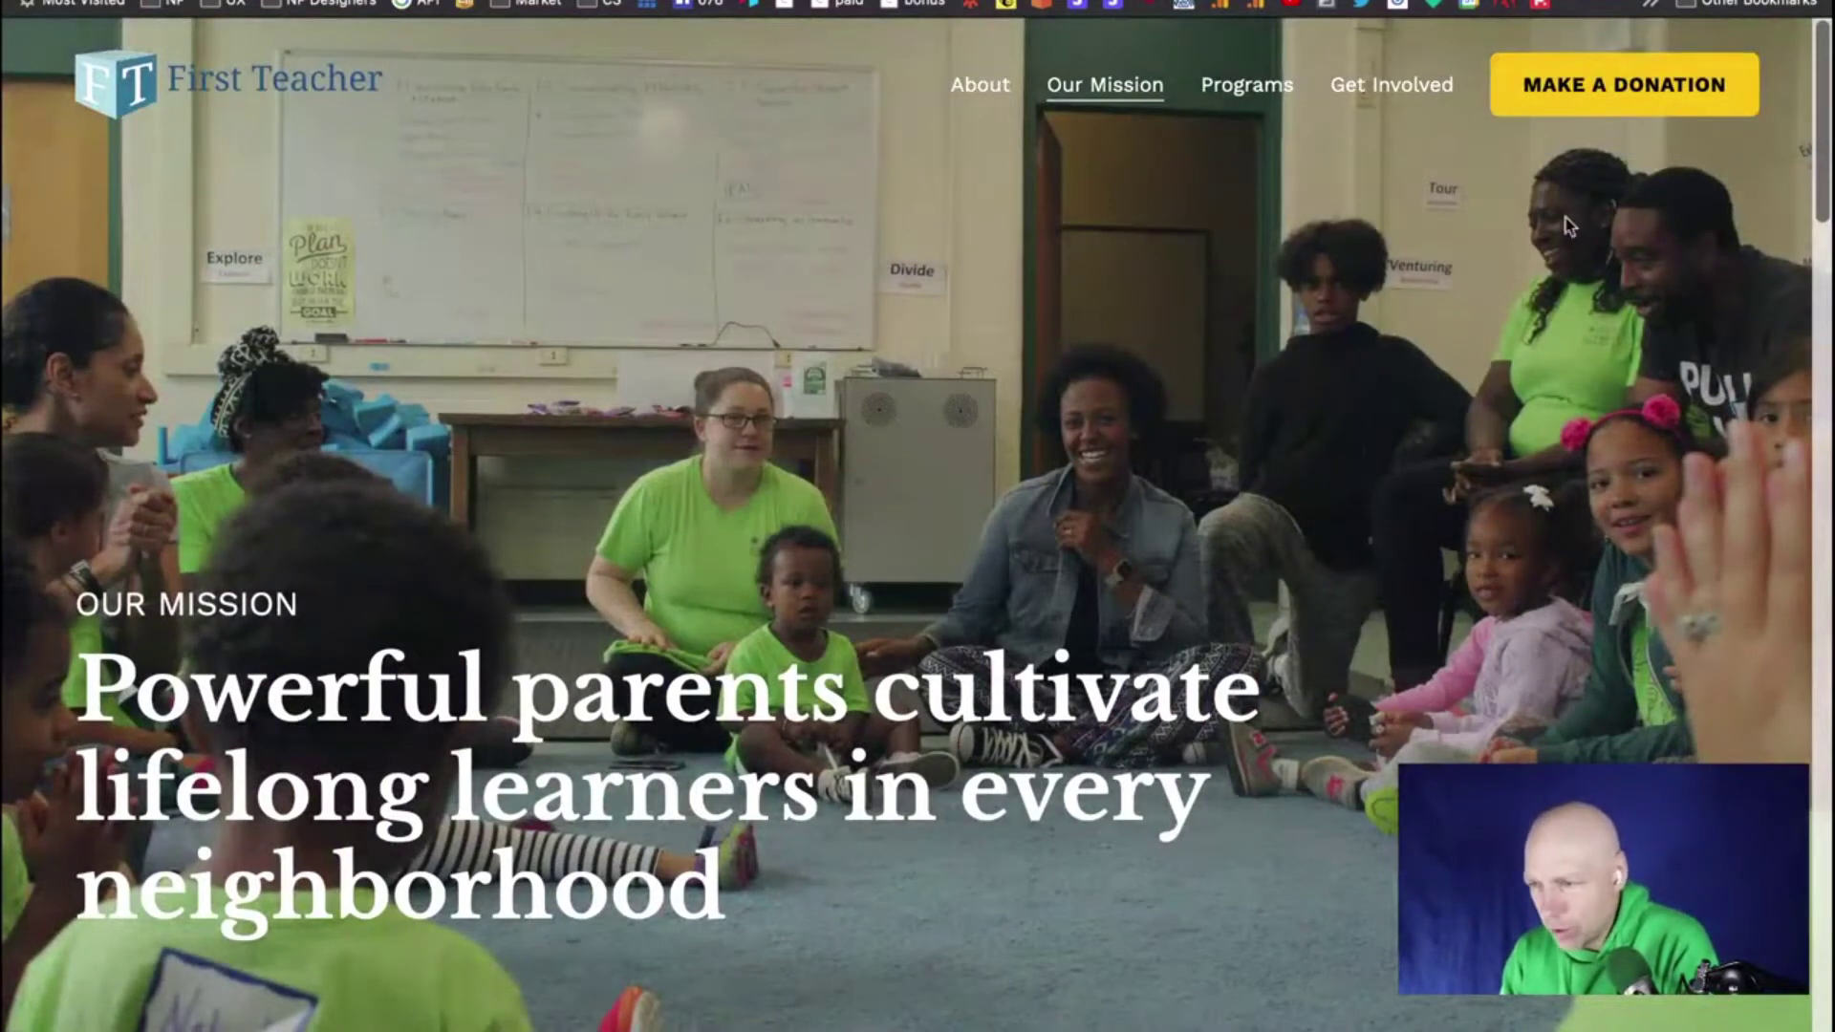
{"action": "scroll", "coordinate": [1035, 232], "scroll_direction": "down", "scroll_amount": 18}
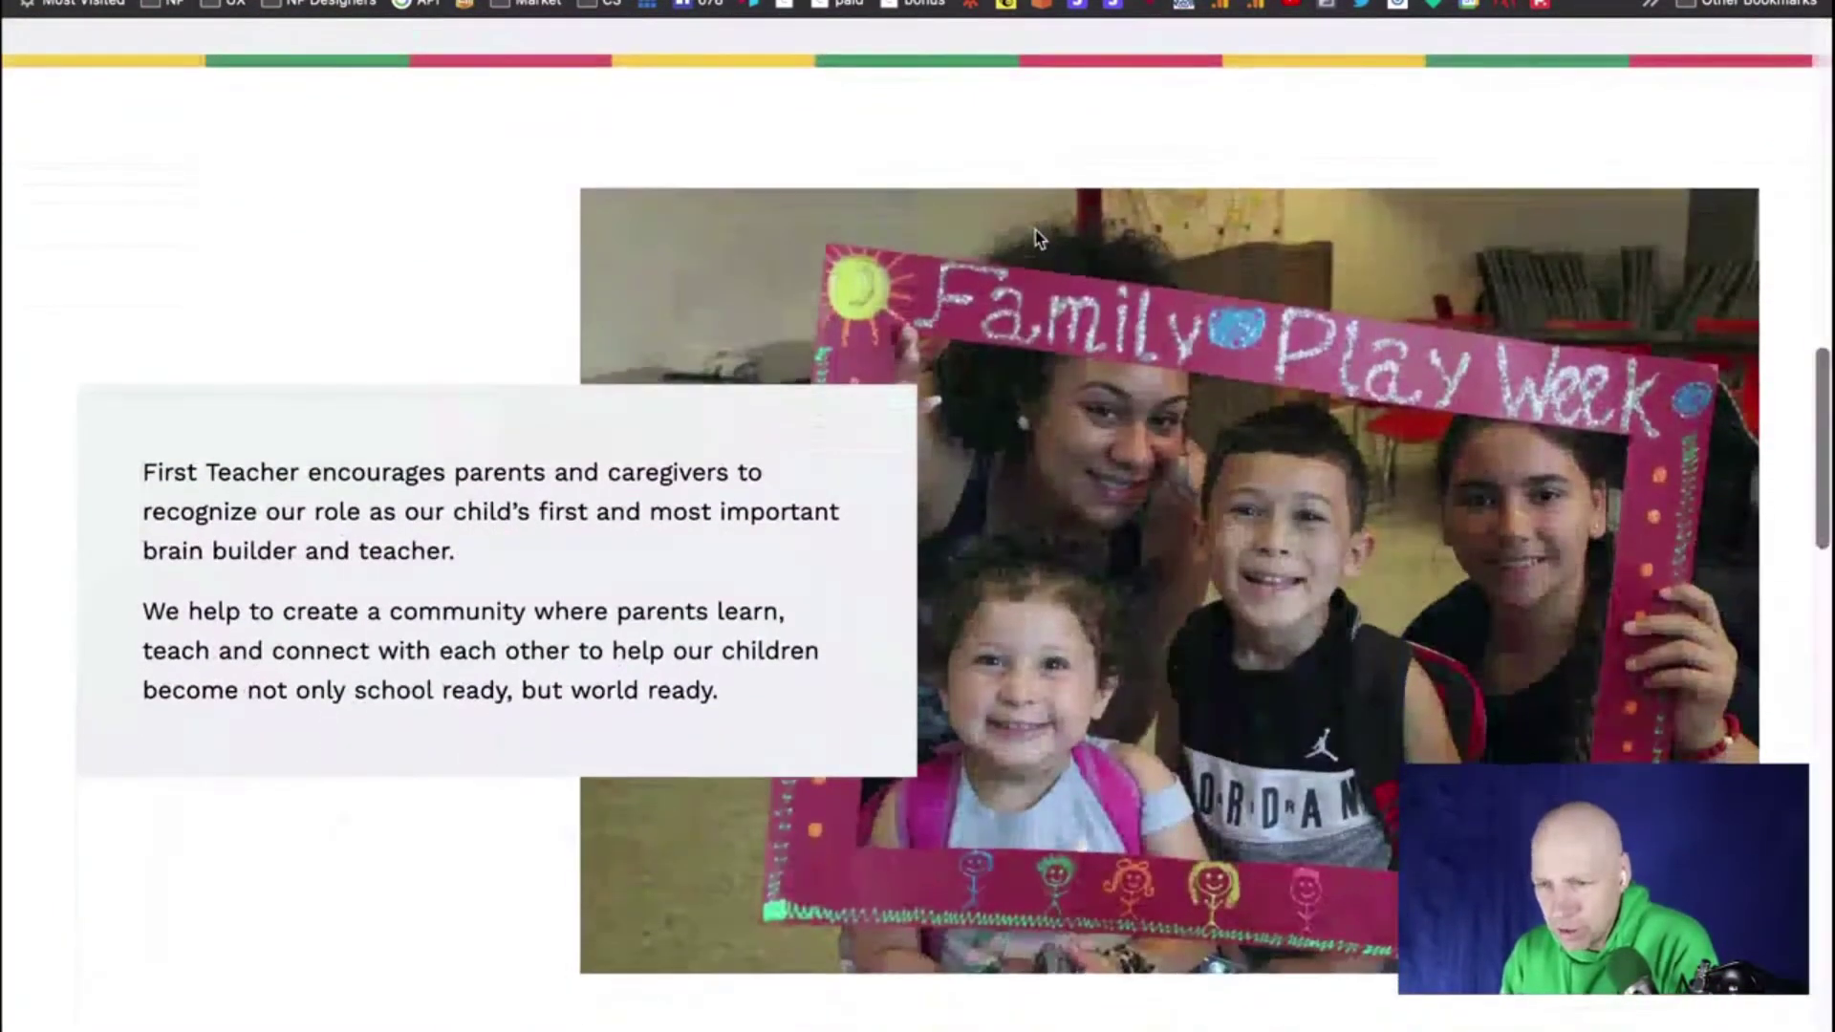
{"action": "scroll", "coordinate": [1037, 235], "scroll_direction": "up", "scroll_amount": 3}
{"action": "scroll", "coordinate": [1038, 235], "scroll_direction": "down", "scroll_amount": 4}
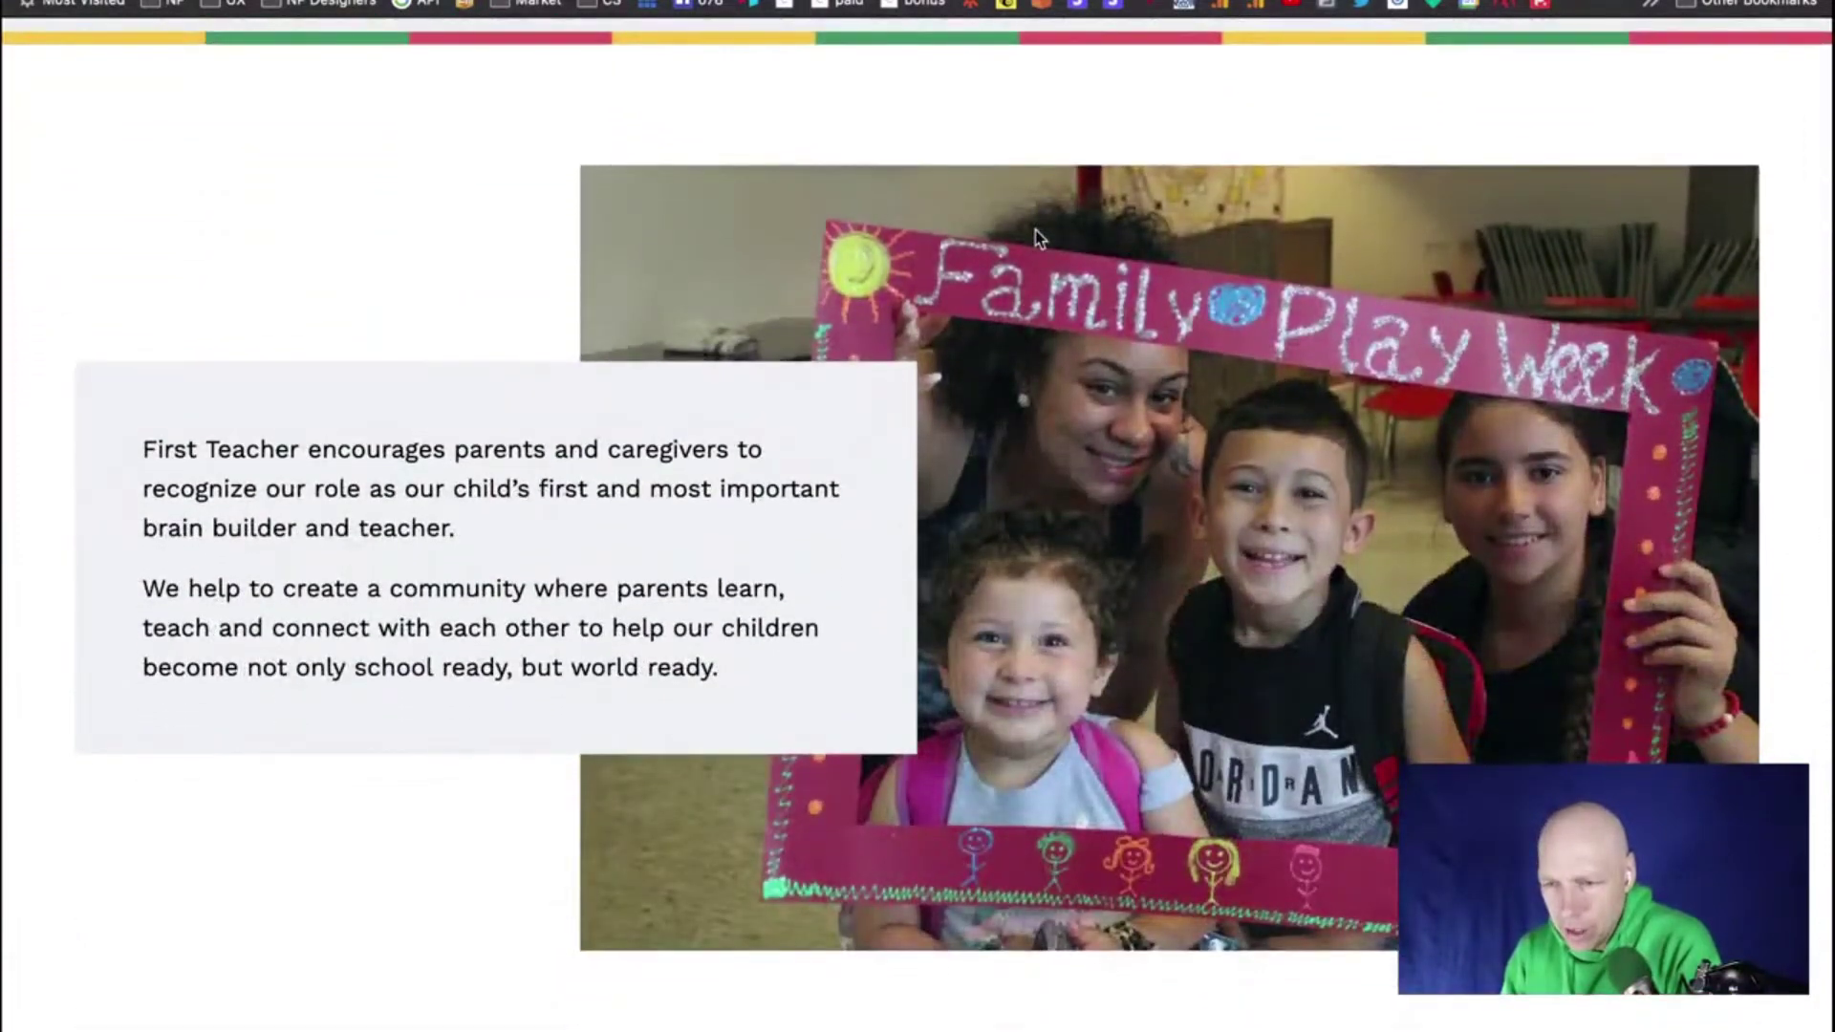
{"action": "scroll", "coordinate": [1039, 237], "scroll_direction": "down", "scroll_amount": 10}
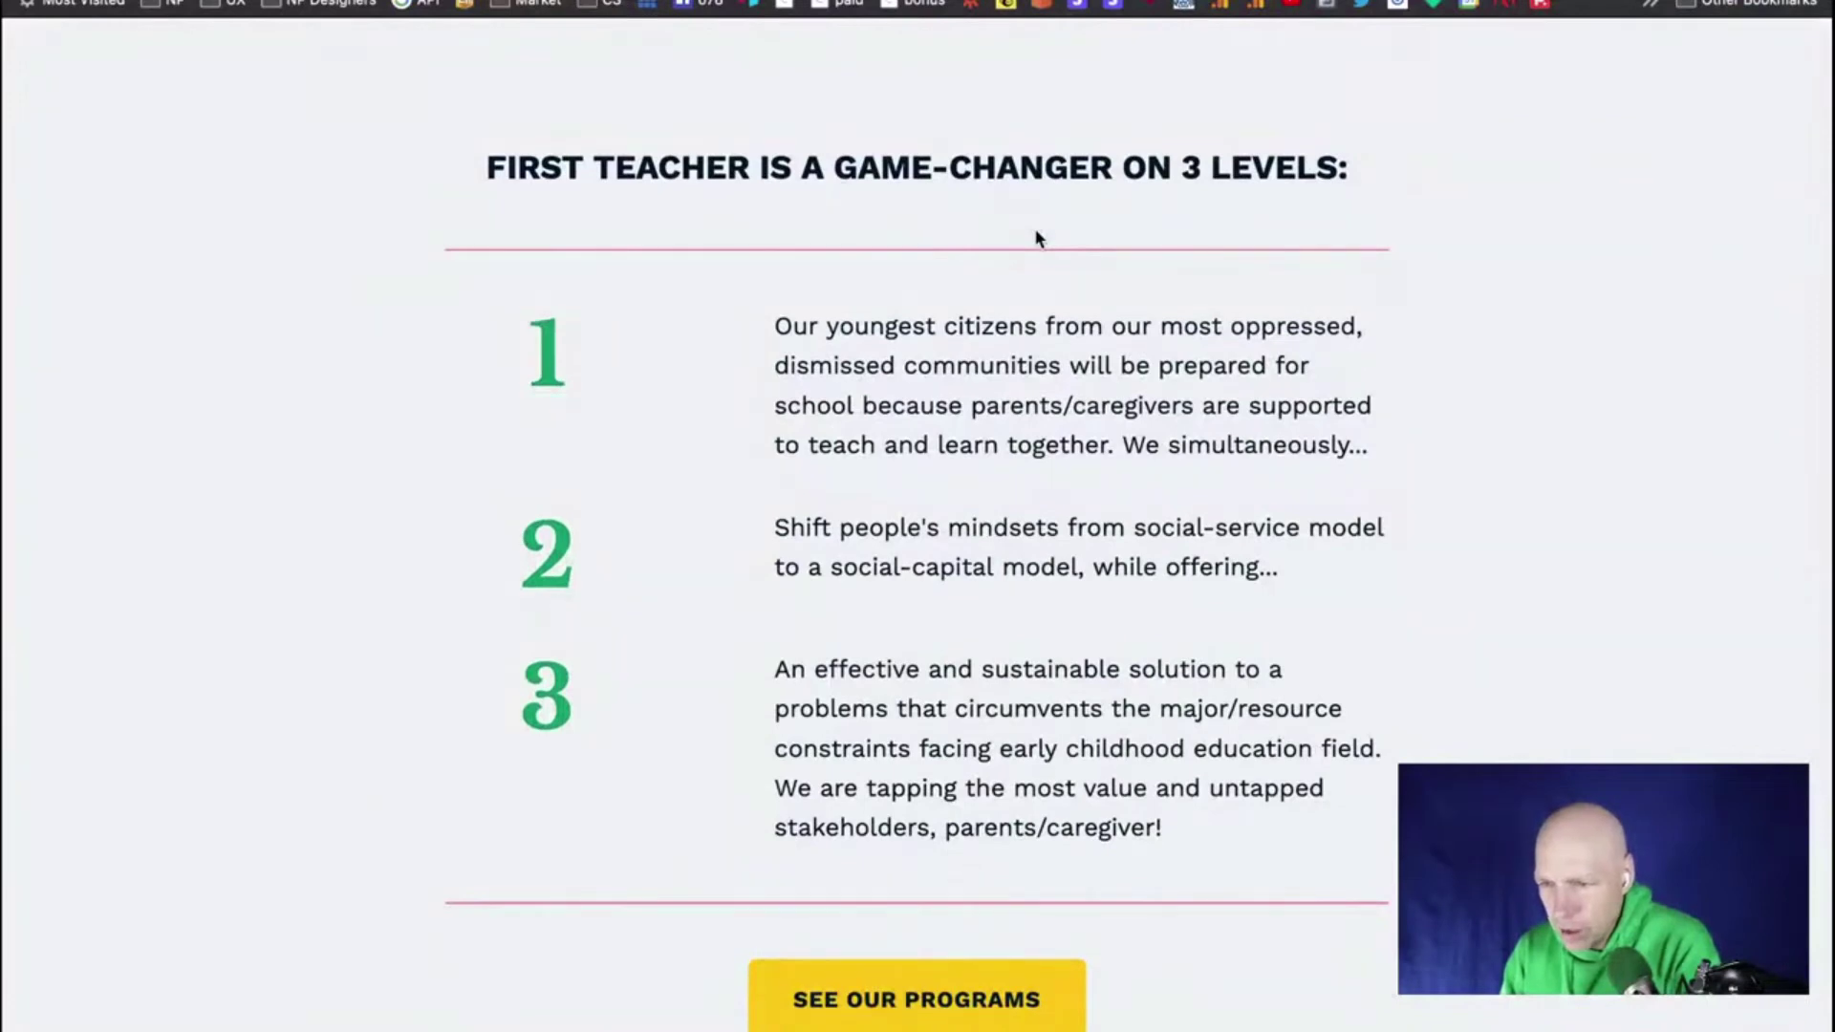
{"action": "scroll", "coordinate": [1106, 389], "scroll_direction": "down", "scroll_amount": 1}
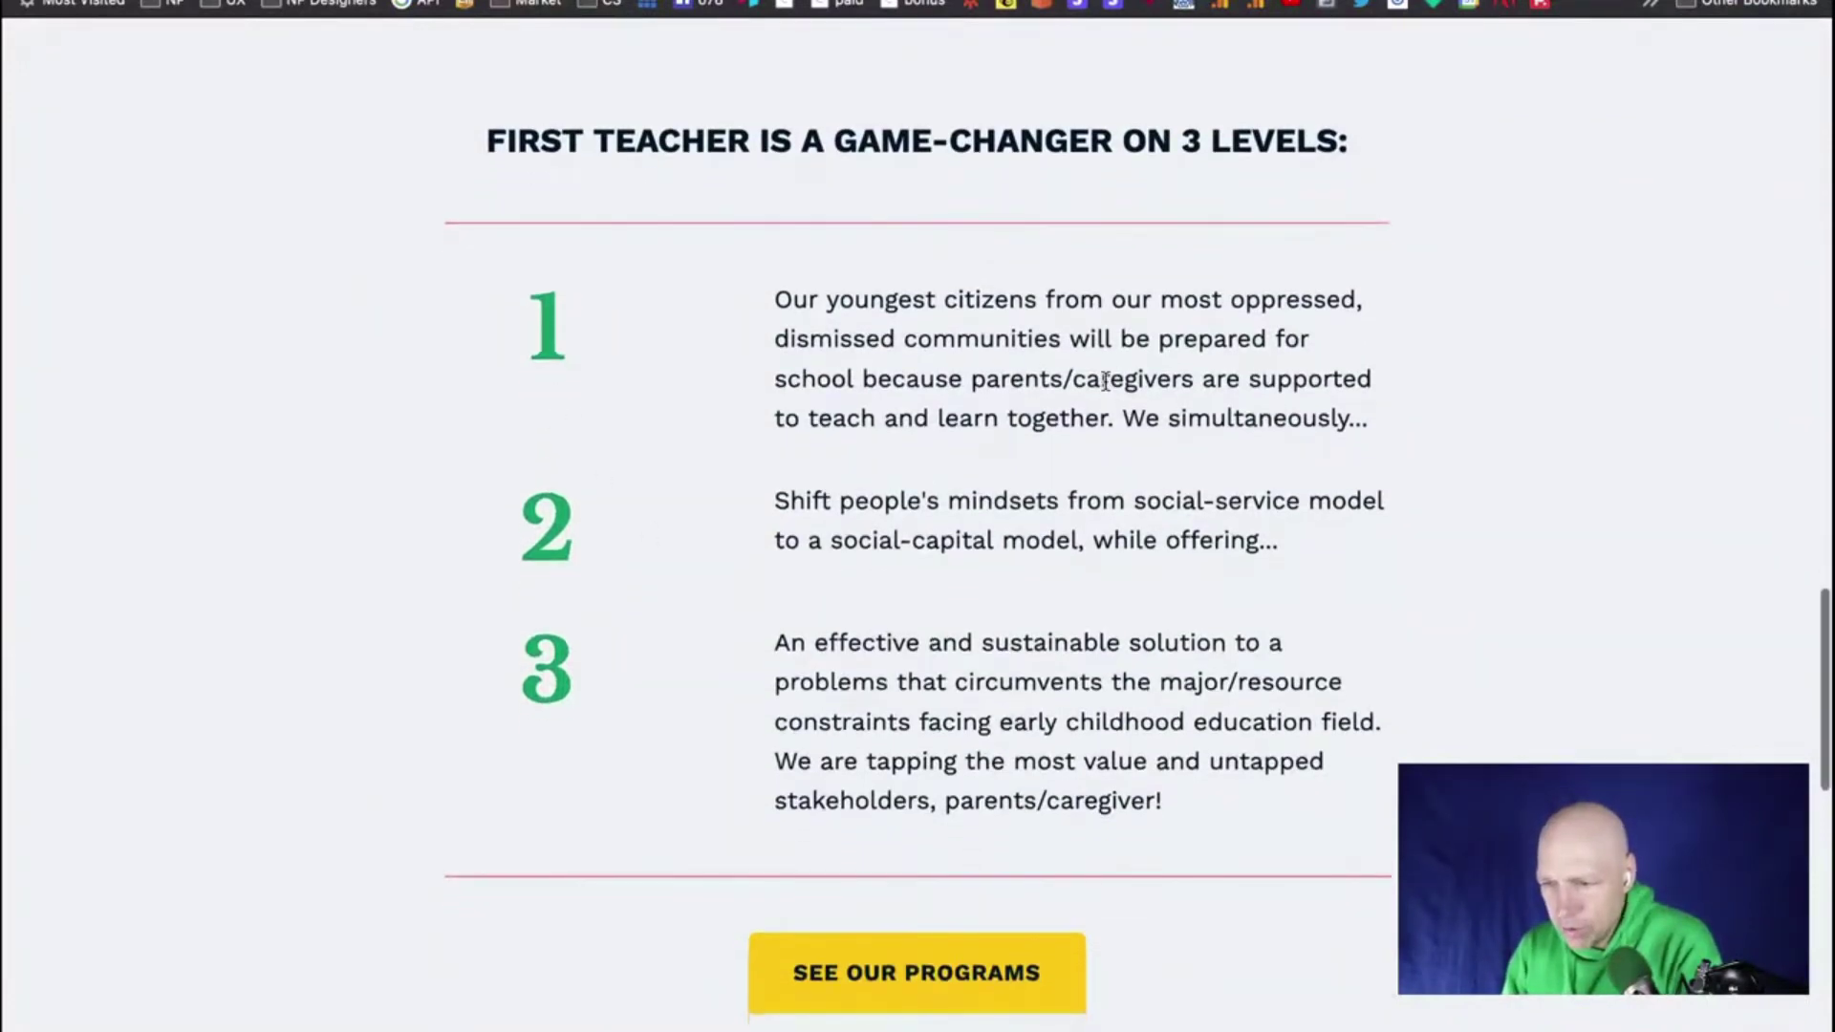
{"action": "scroll", "coordinate": [1106, 383], "scroll_direction": "down", "scroll_amount": 4}
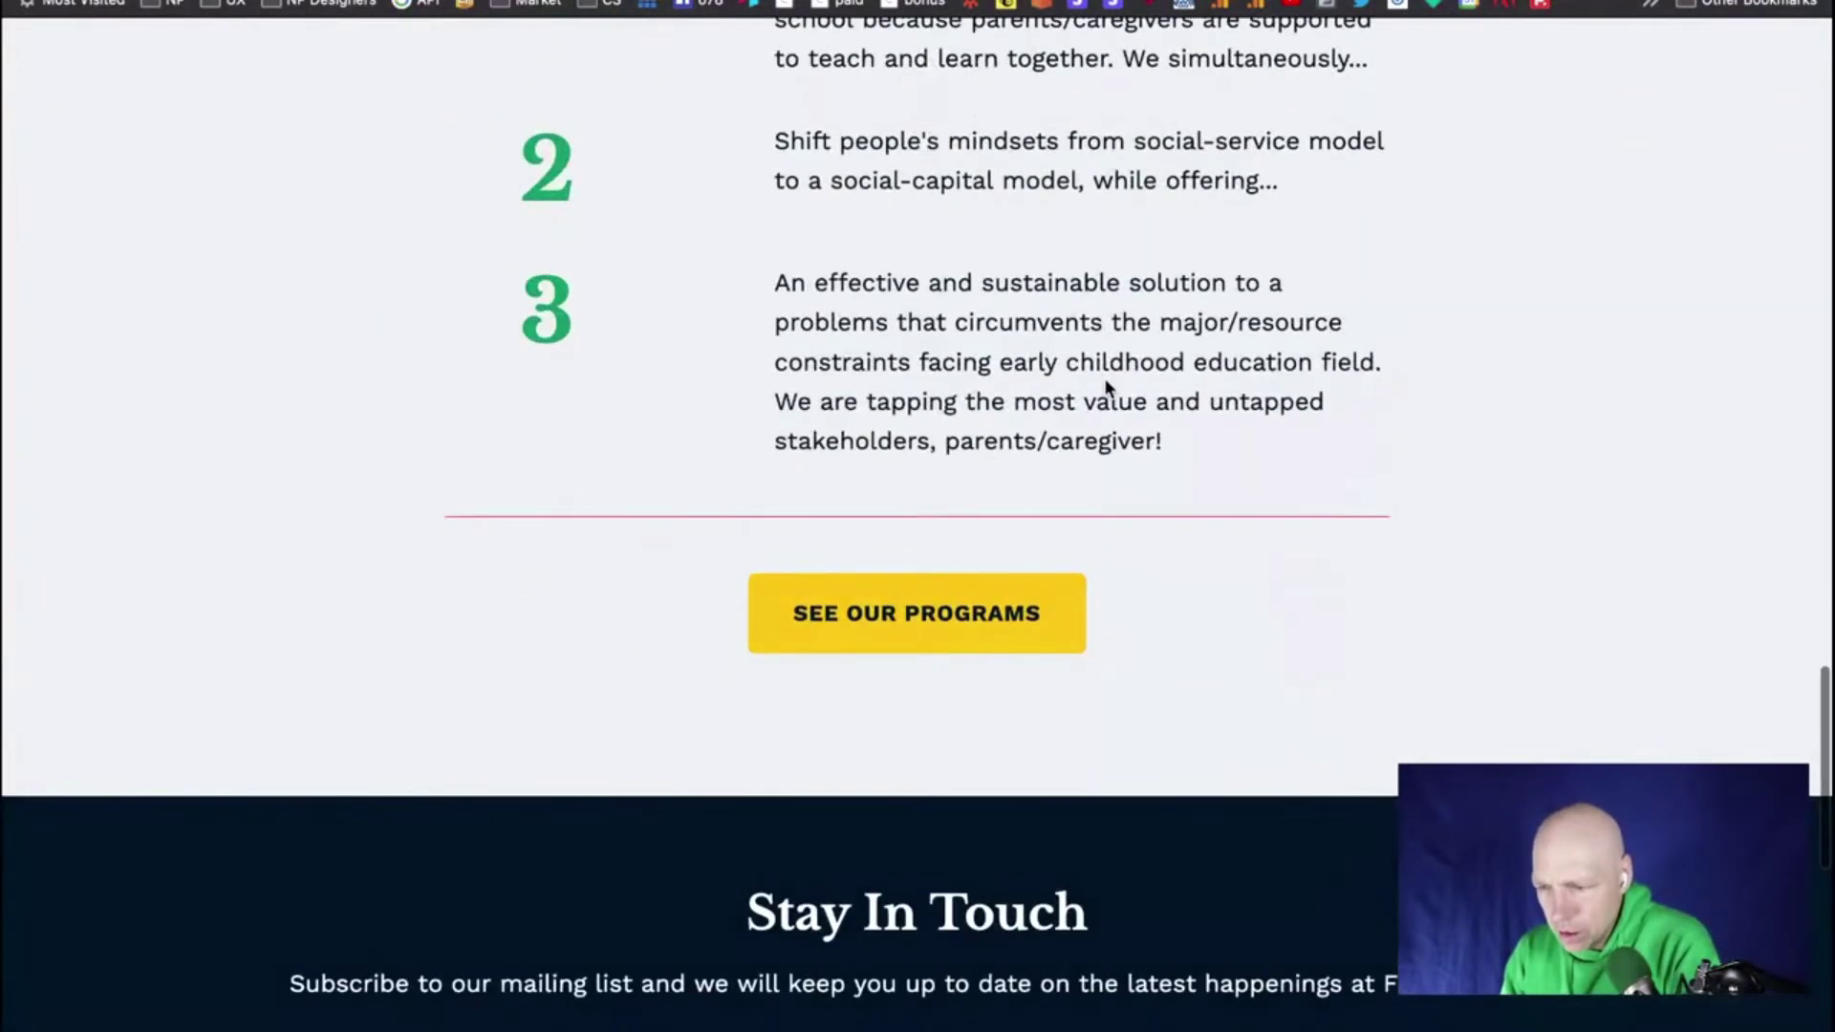
{"action": "scroll", "coordinate": [1106, 389], "scroll_direction": "down", "scroll_amount": 8}
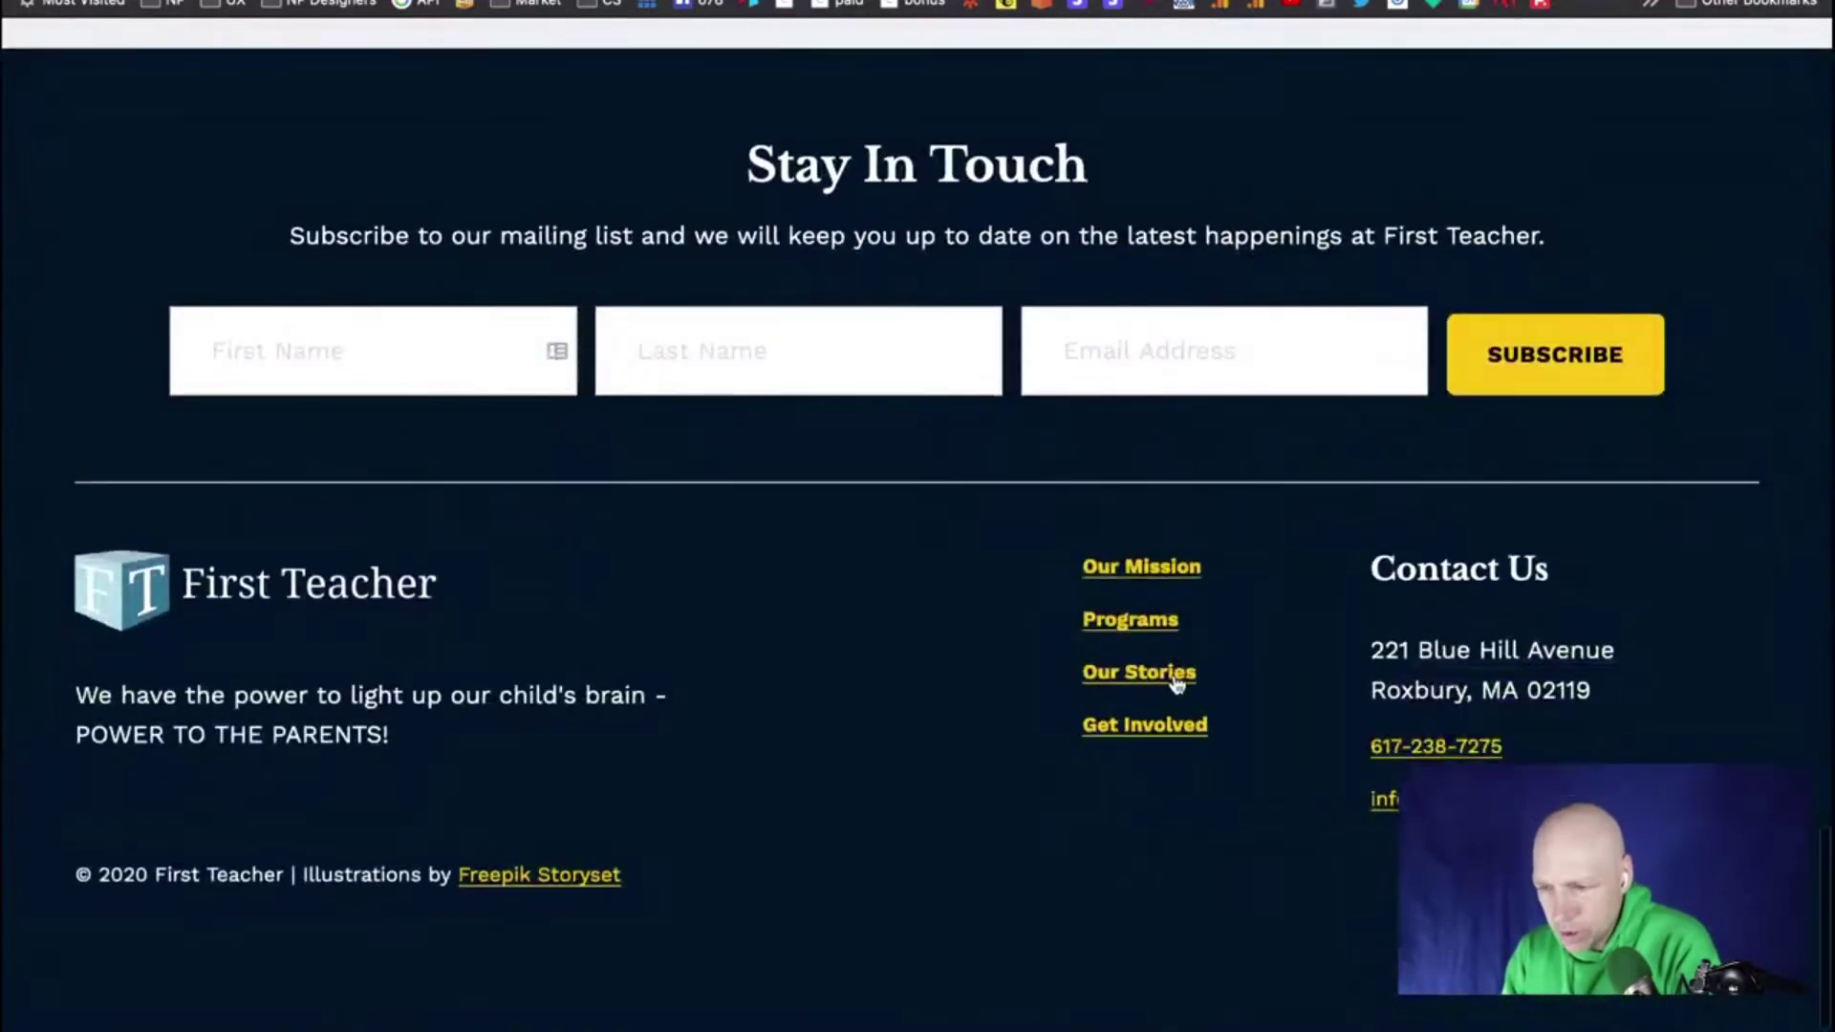
Open Programs, inspect the January 2021 calendar days, then reveal the About submenu at the top
{"action": "left_click", "coordinate": [1153, 626]}
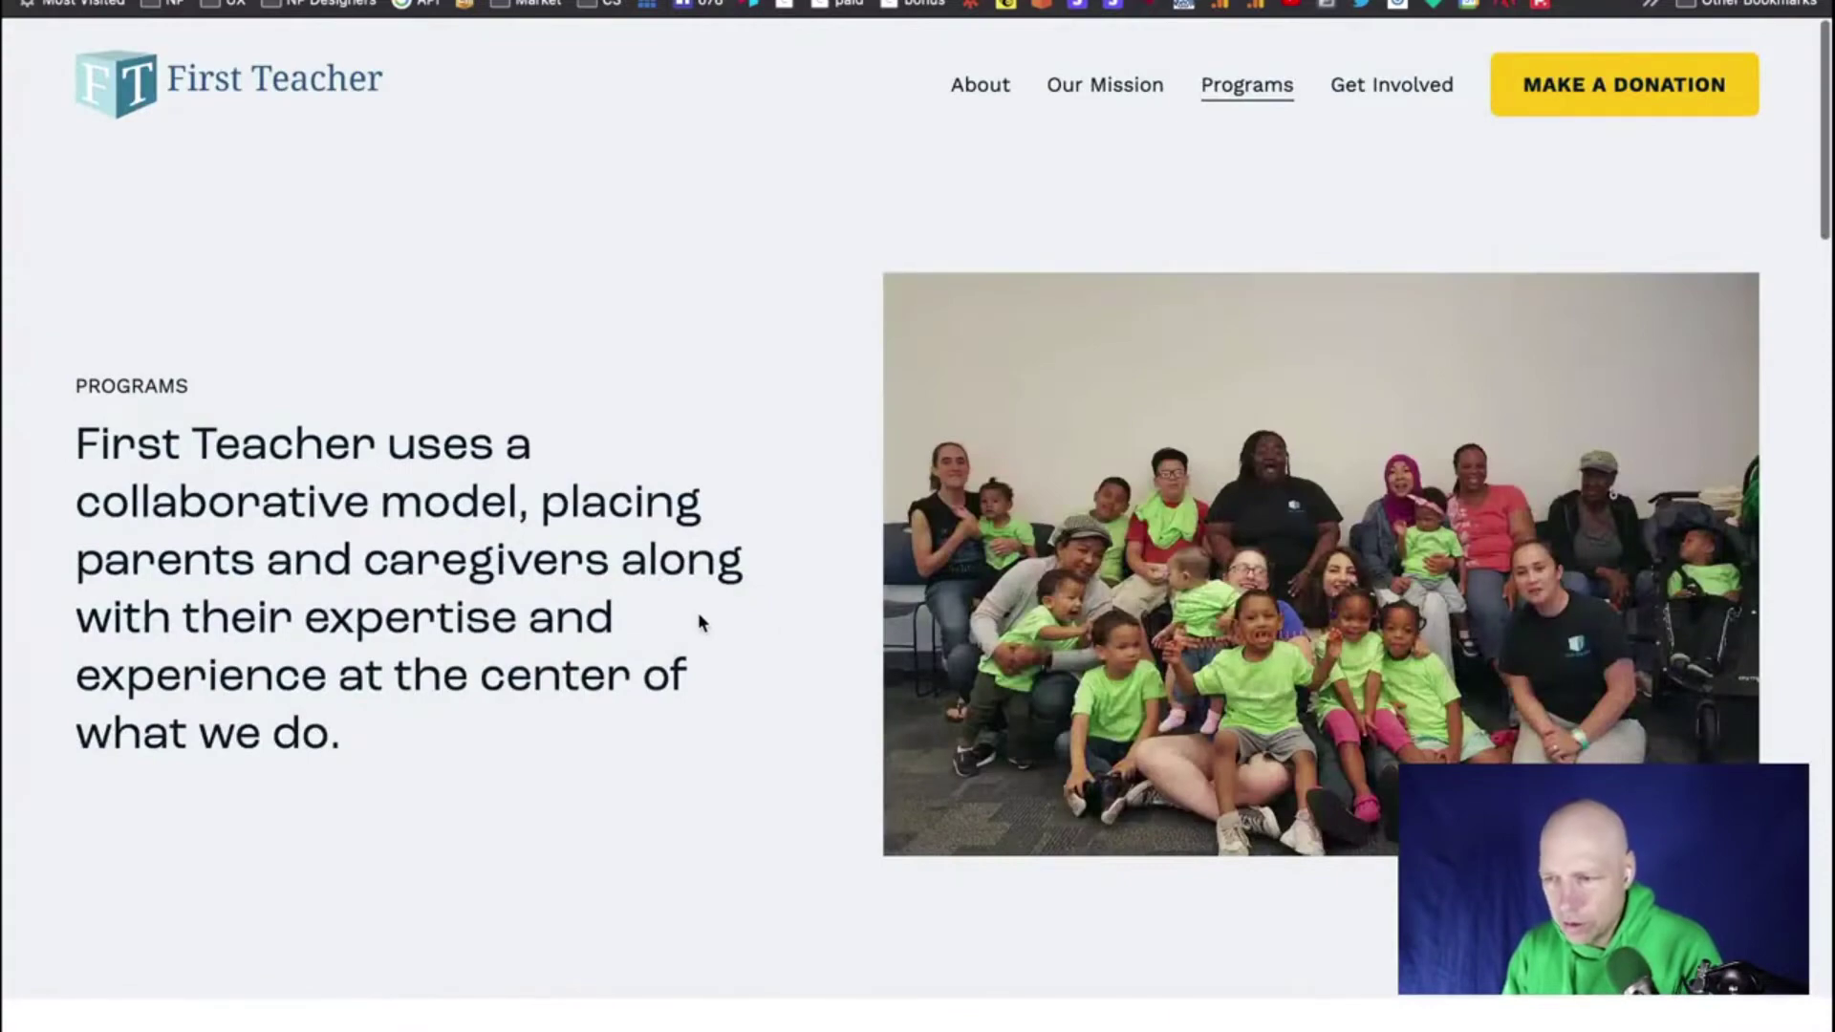
{"action": "scroll", "coordinate": [701, 624], "scroll_direction": "down", "scroll_amount": 5}
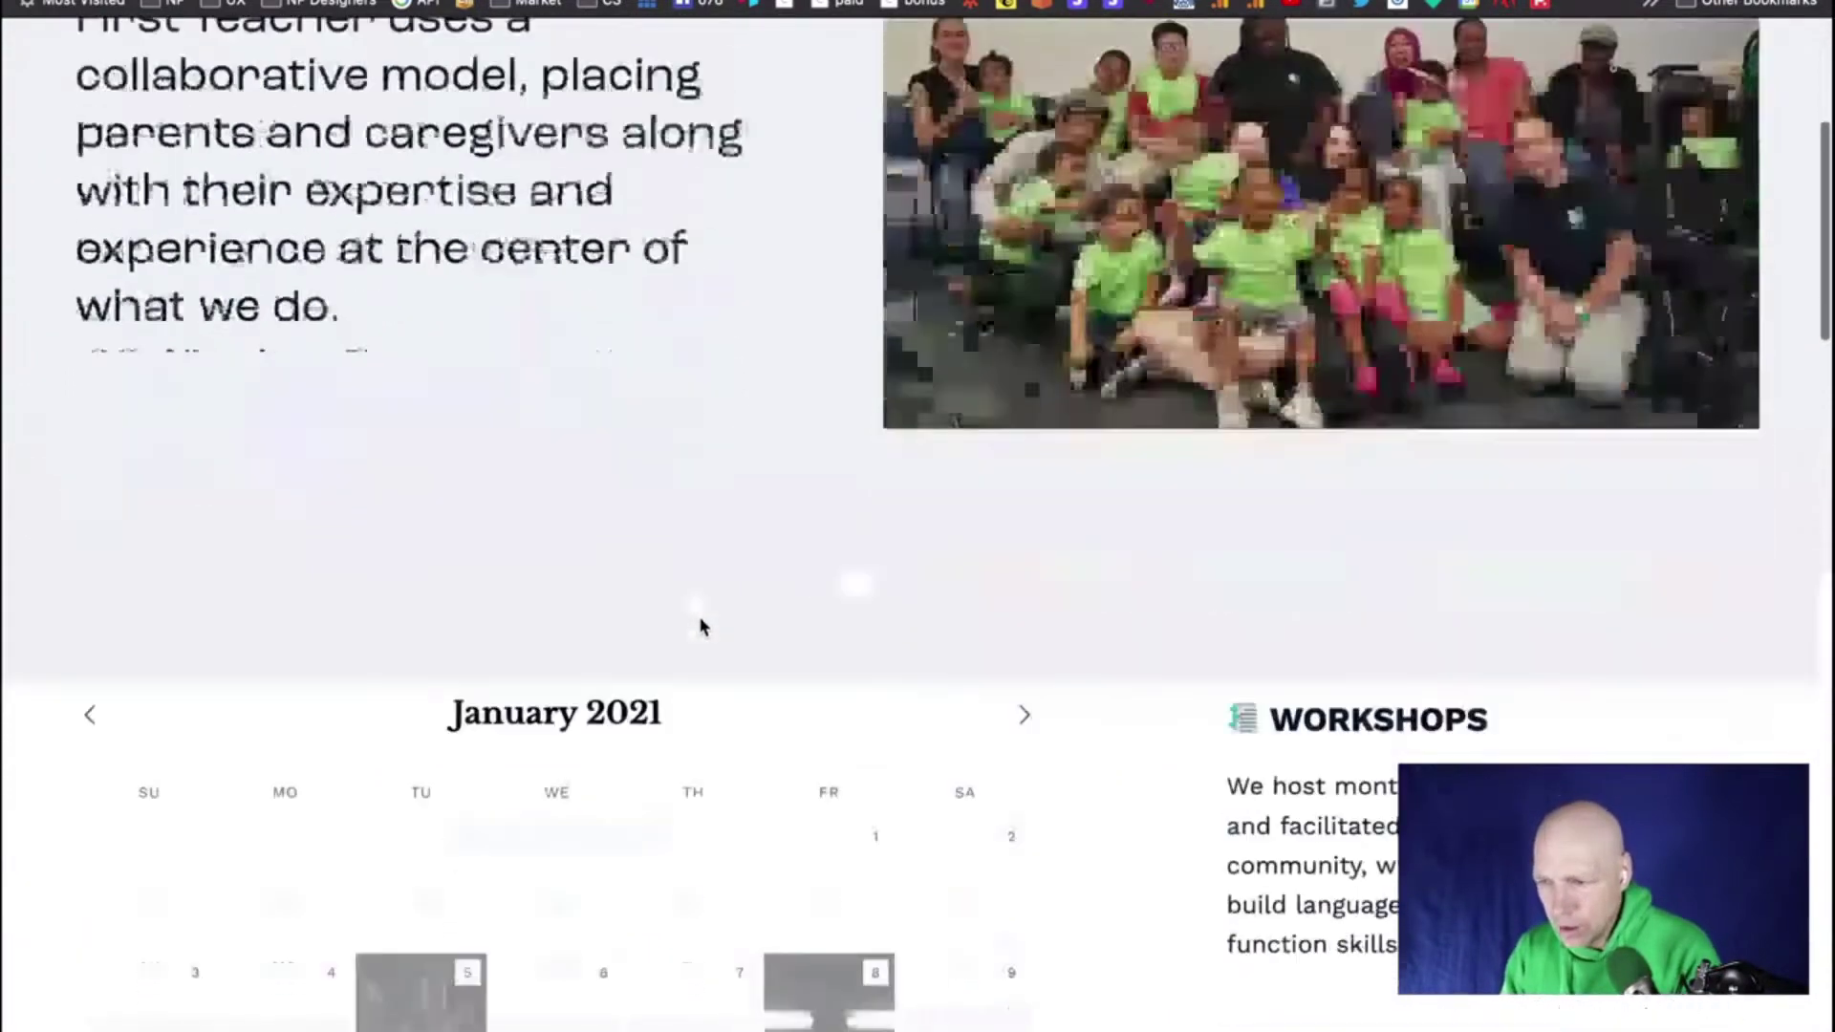
{"action": "scroll", "coordinate": [701, 626], "scroll_direction": "down", "scroll_amount": 7}
{"action": "mouse_move", "coordinate": [746, 363]}
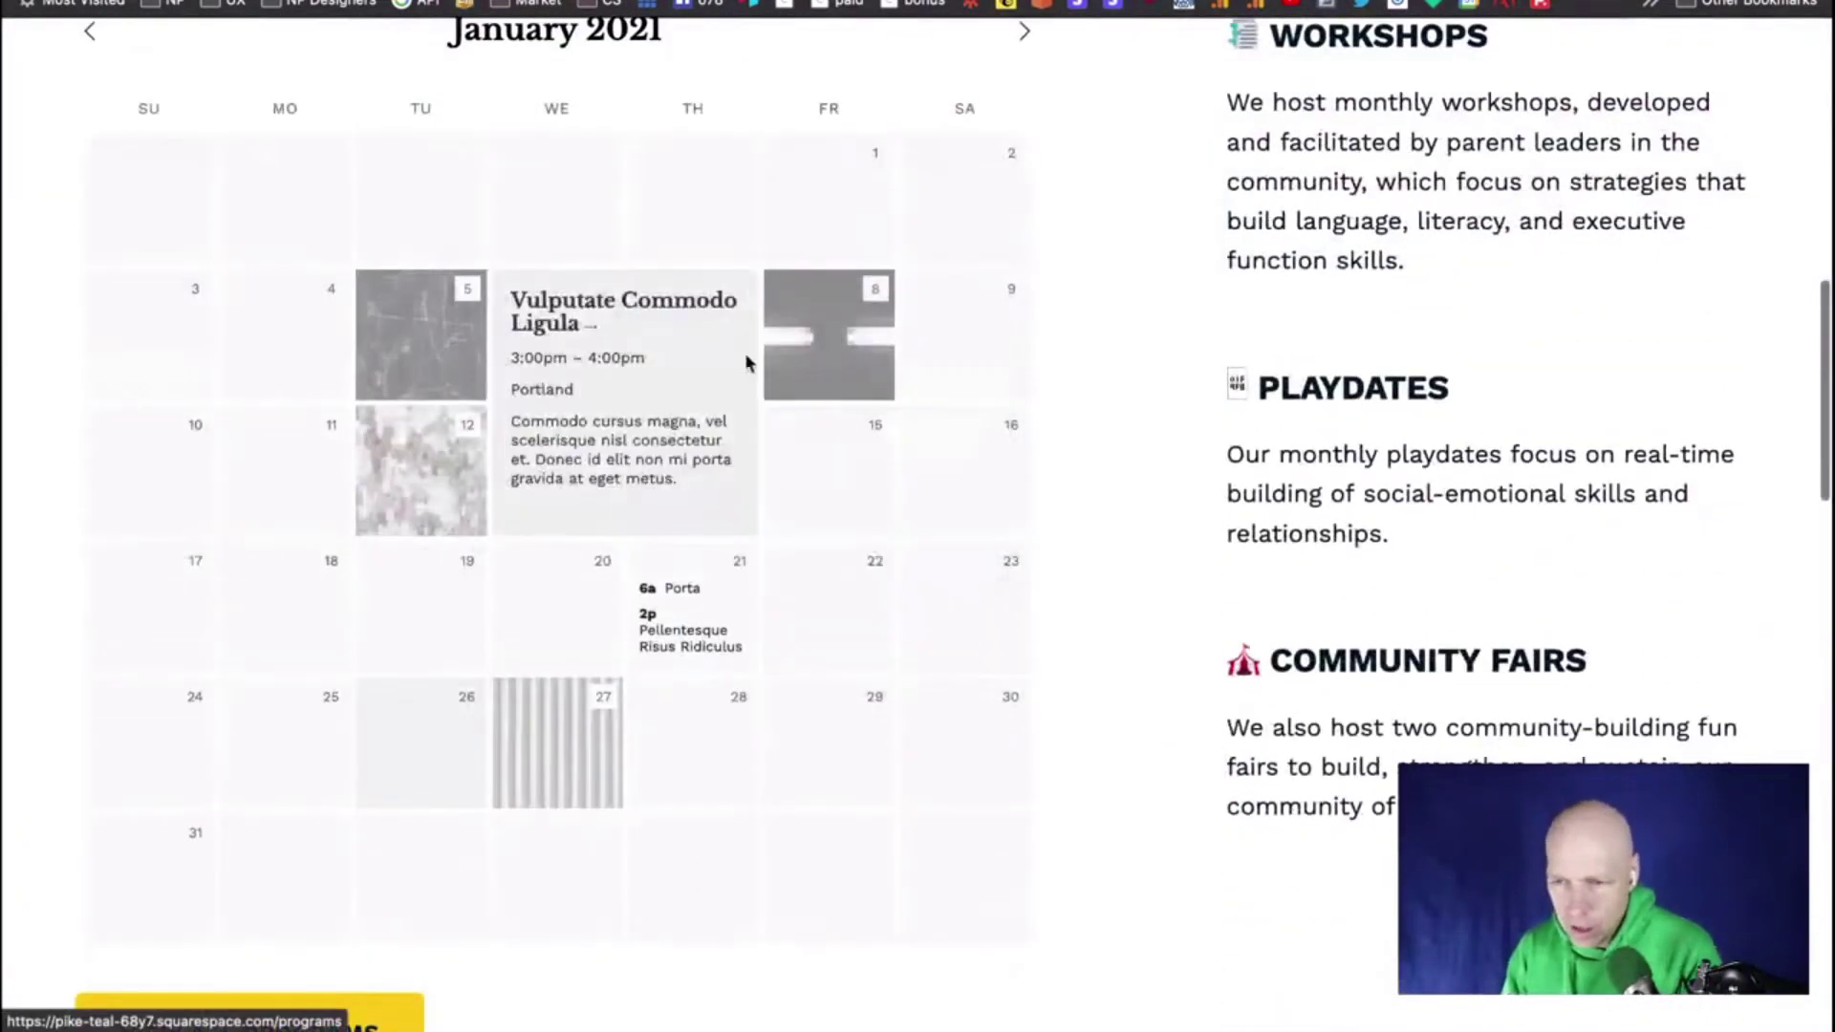
{"action": "mouse_move", "coordinate": [422, 502]}
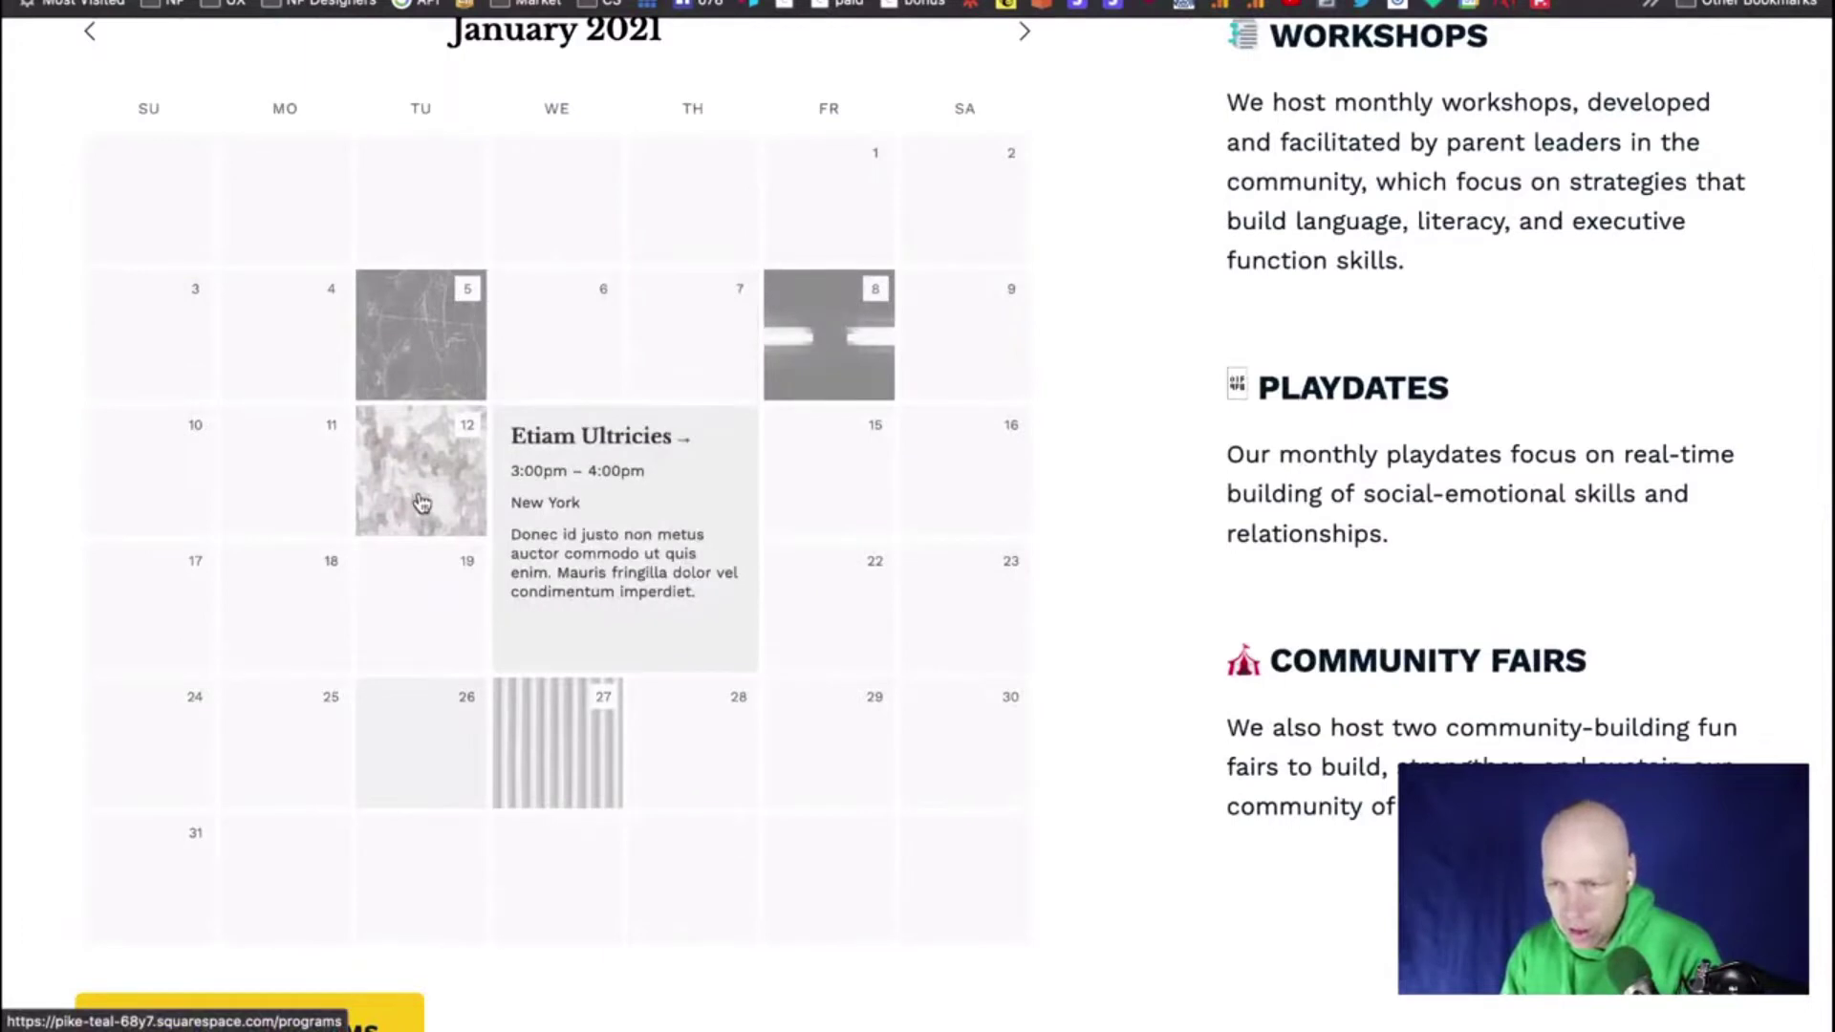
{"action": "mouse_move", "coordinate": [858, 365]}
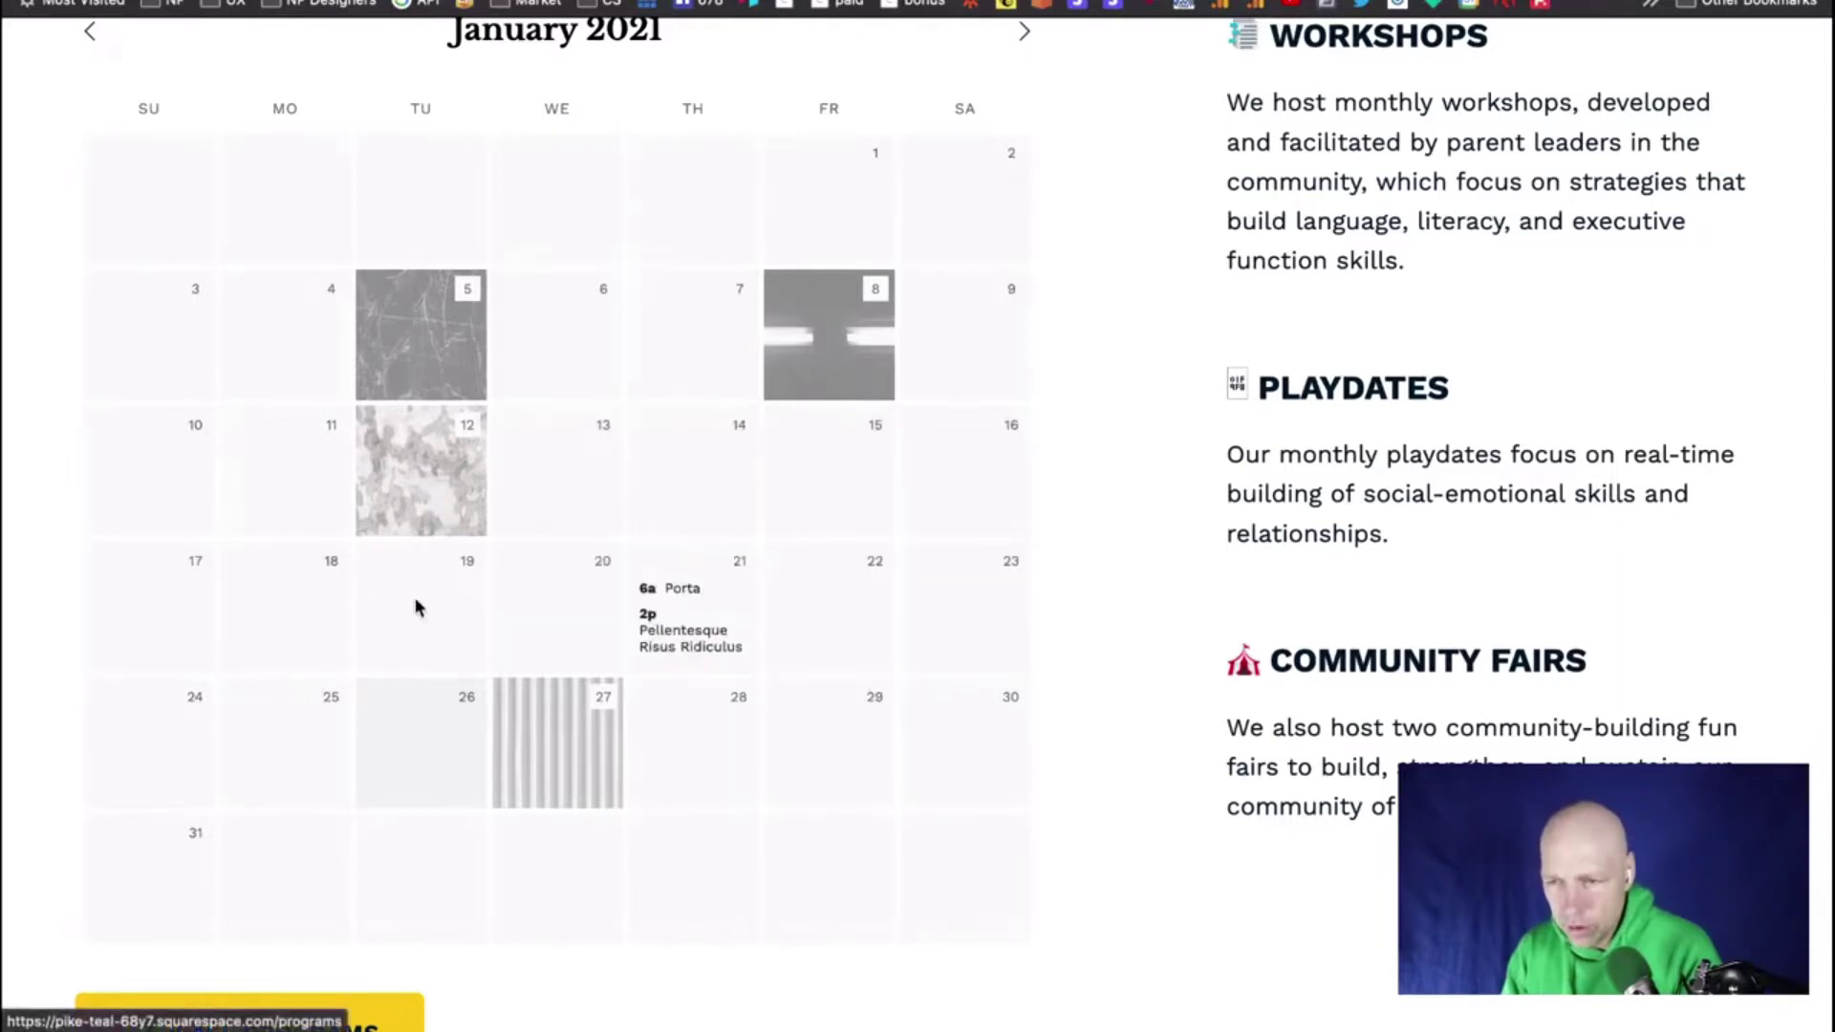
{"action": "mouse_move", "coordinate": [539, 745]}
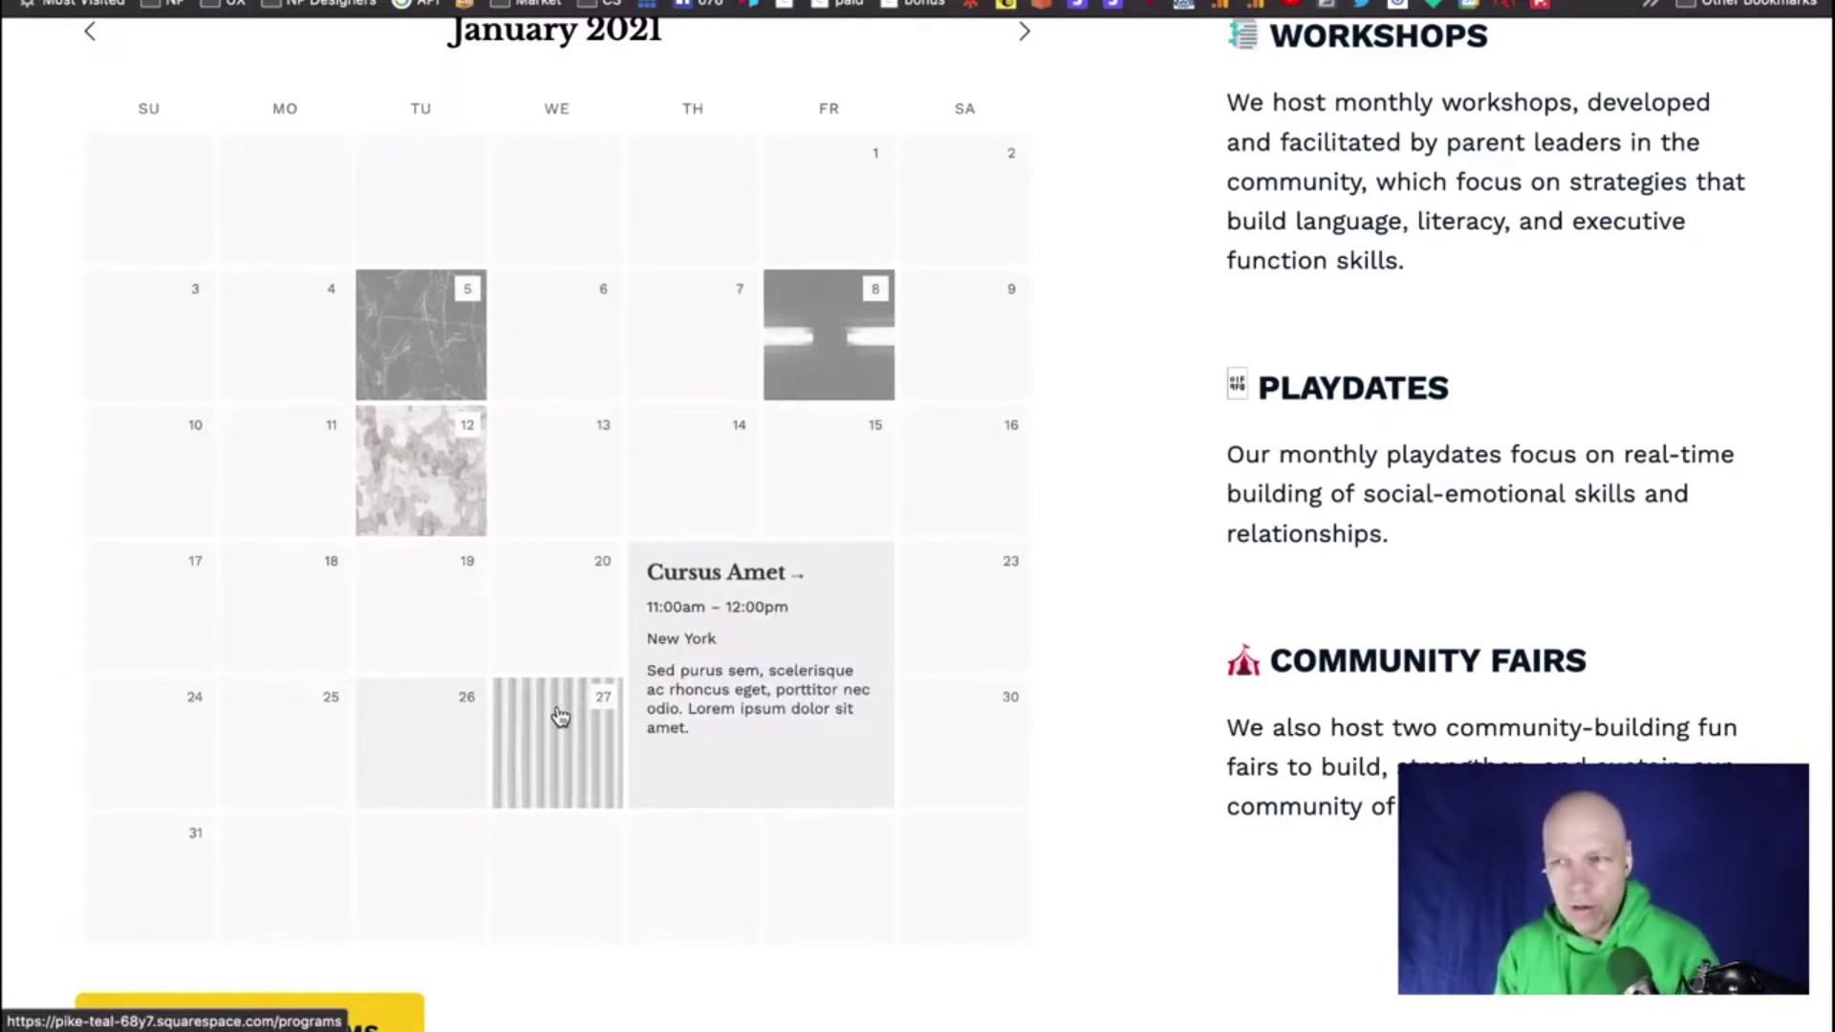
{"action": "scroll", "coordinate": [560, 717], "scroll_direction": "up", "scroll_amount": 15}
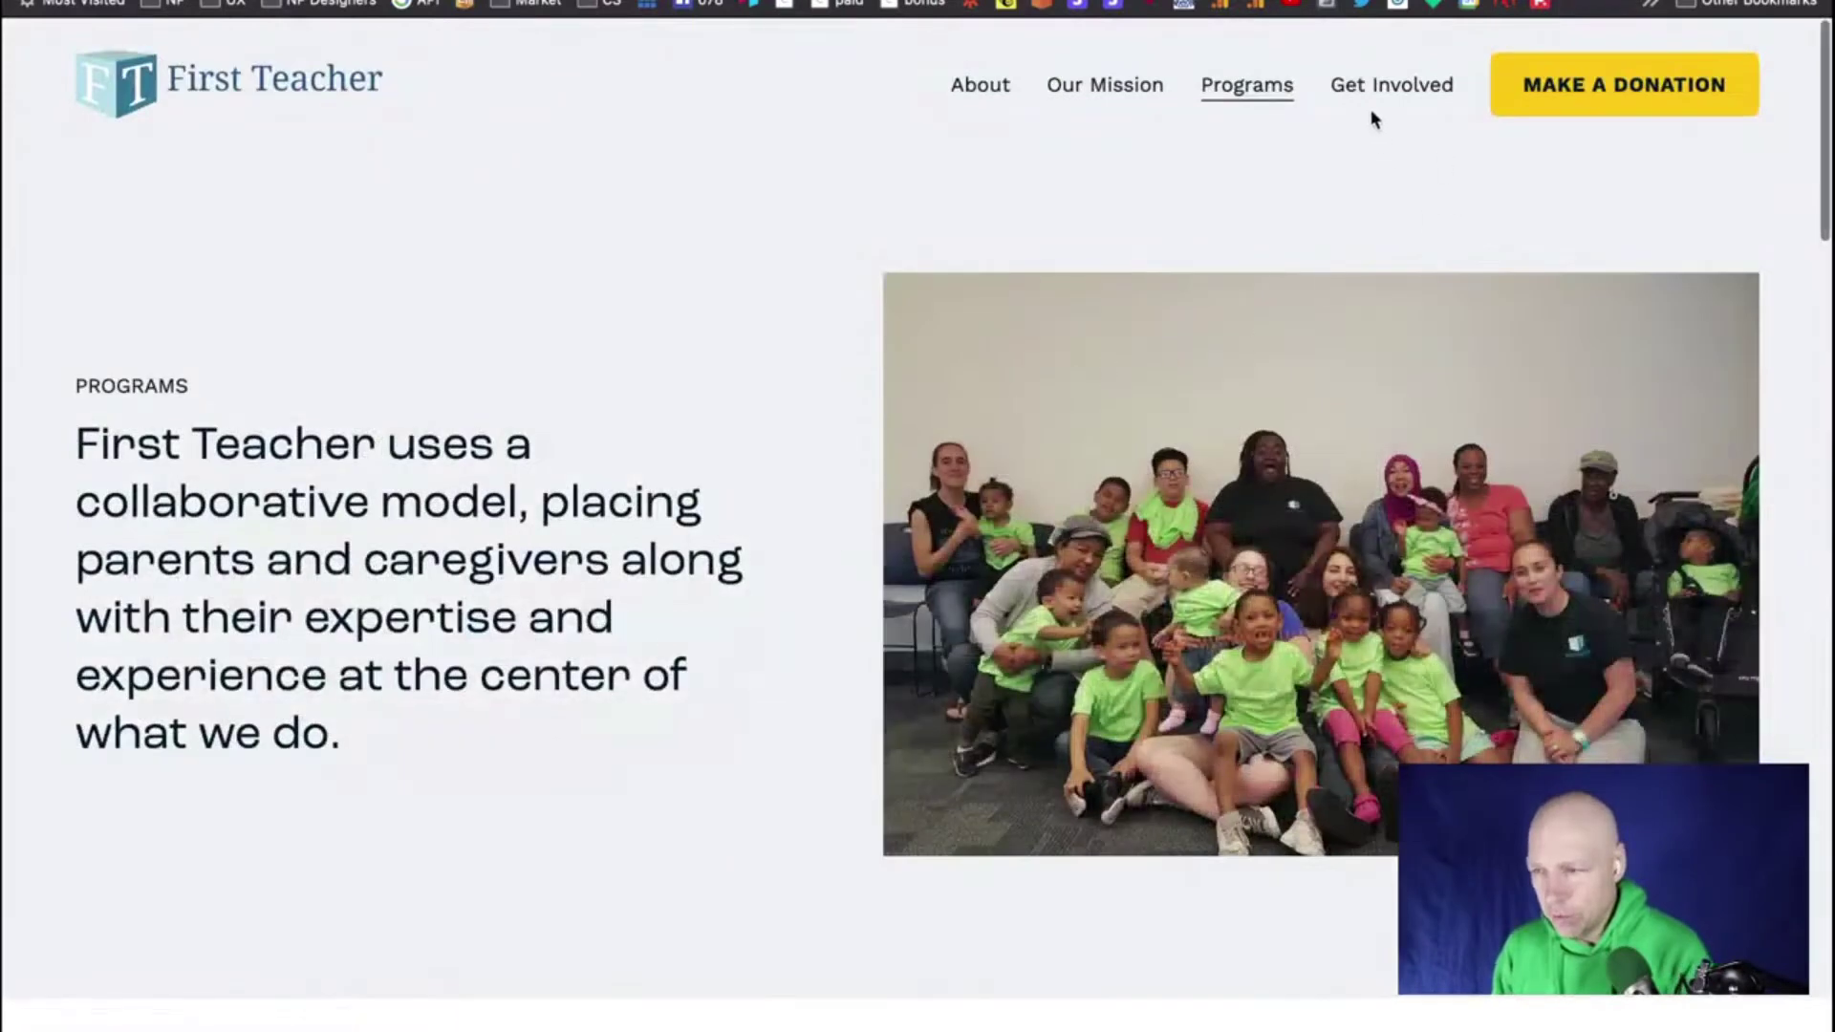
{"action": "mouse_move", "coordinate": [999, 86]}
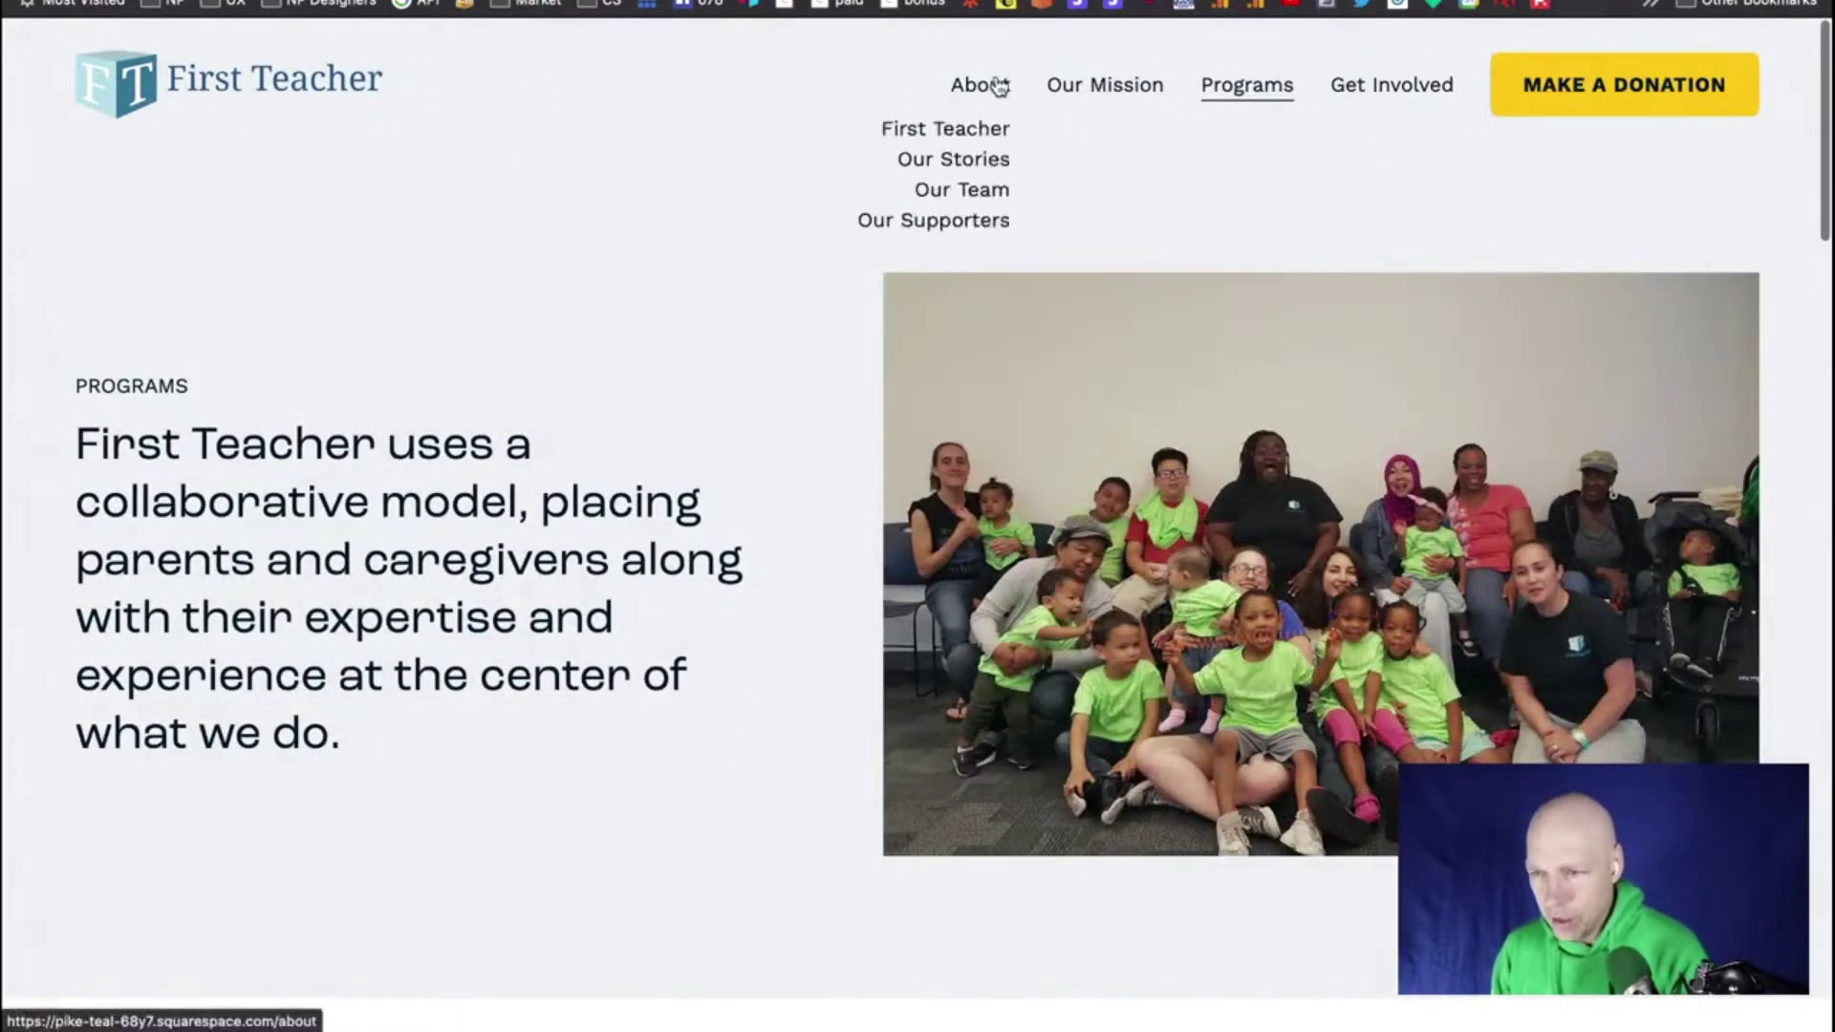
Open About > Our Team and read through the Parent Leaders bios
{"action": "left_click", "coordinate": [969, 192]}
{"action": "scroll", "coordinate": [1480, 475], "scroll_direction": "down", "scroll_amount": 5}
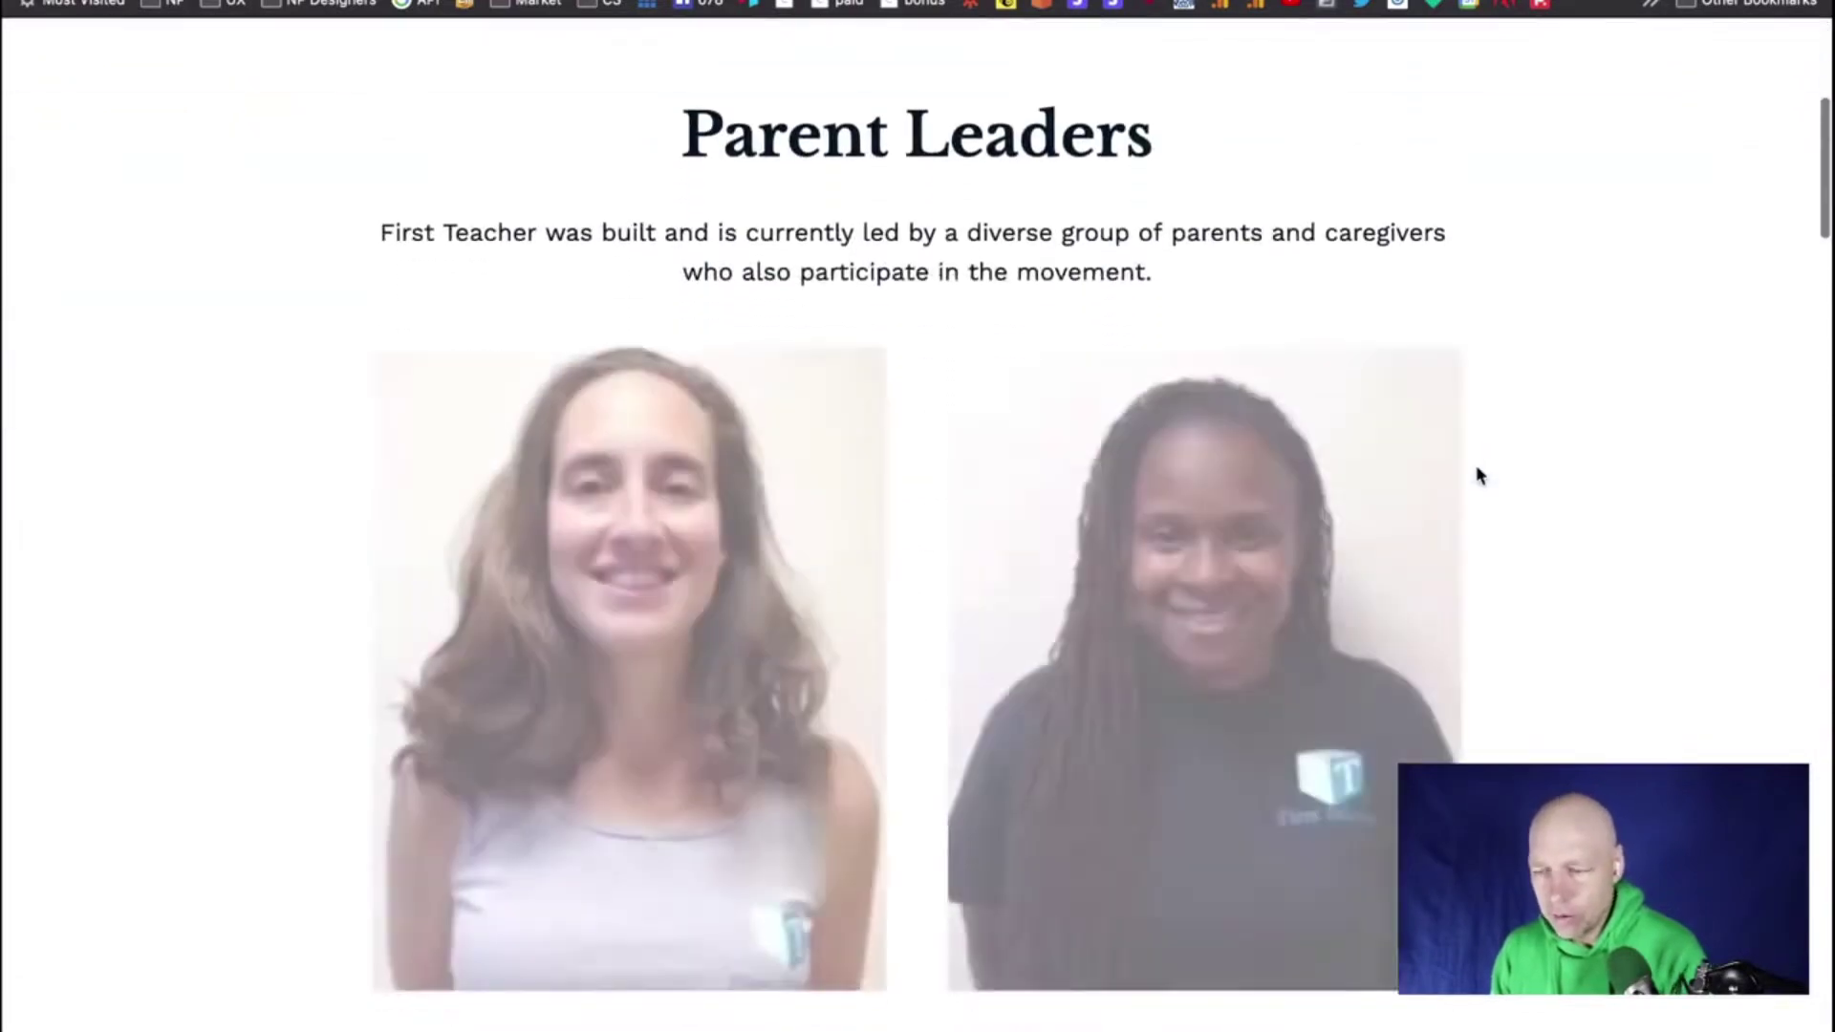
{"action": "scroll", "coordinate": [1479, 475], "scroll_direction": "down", "scroll_amount": 5}
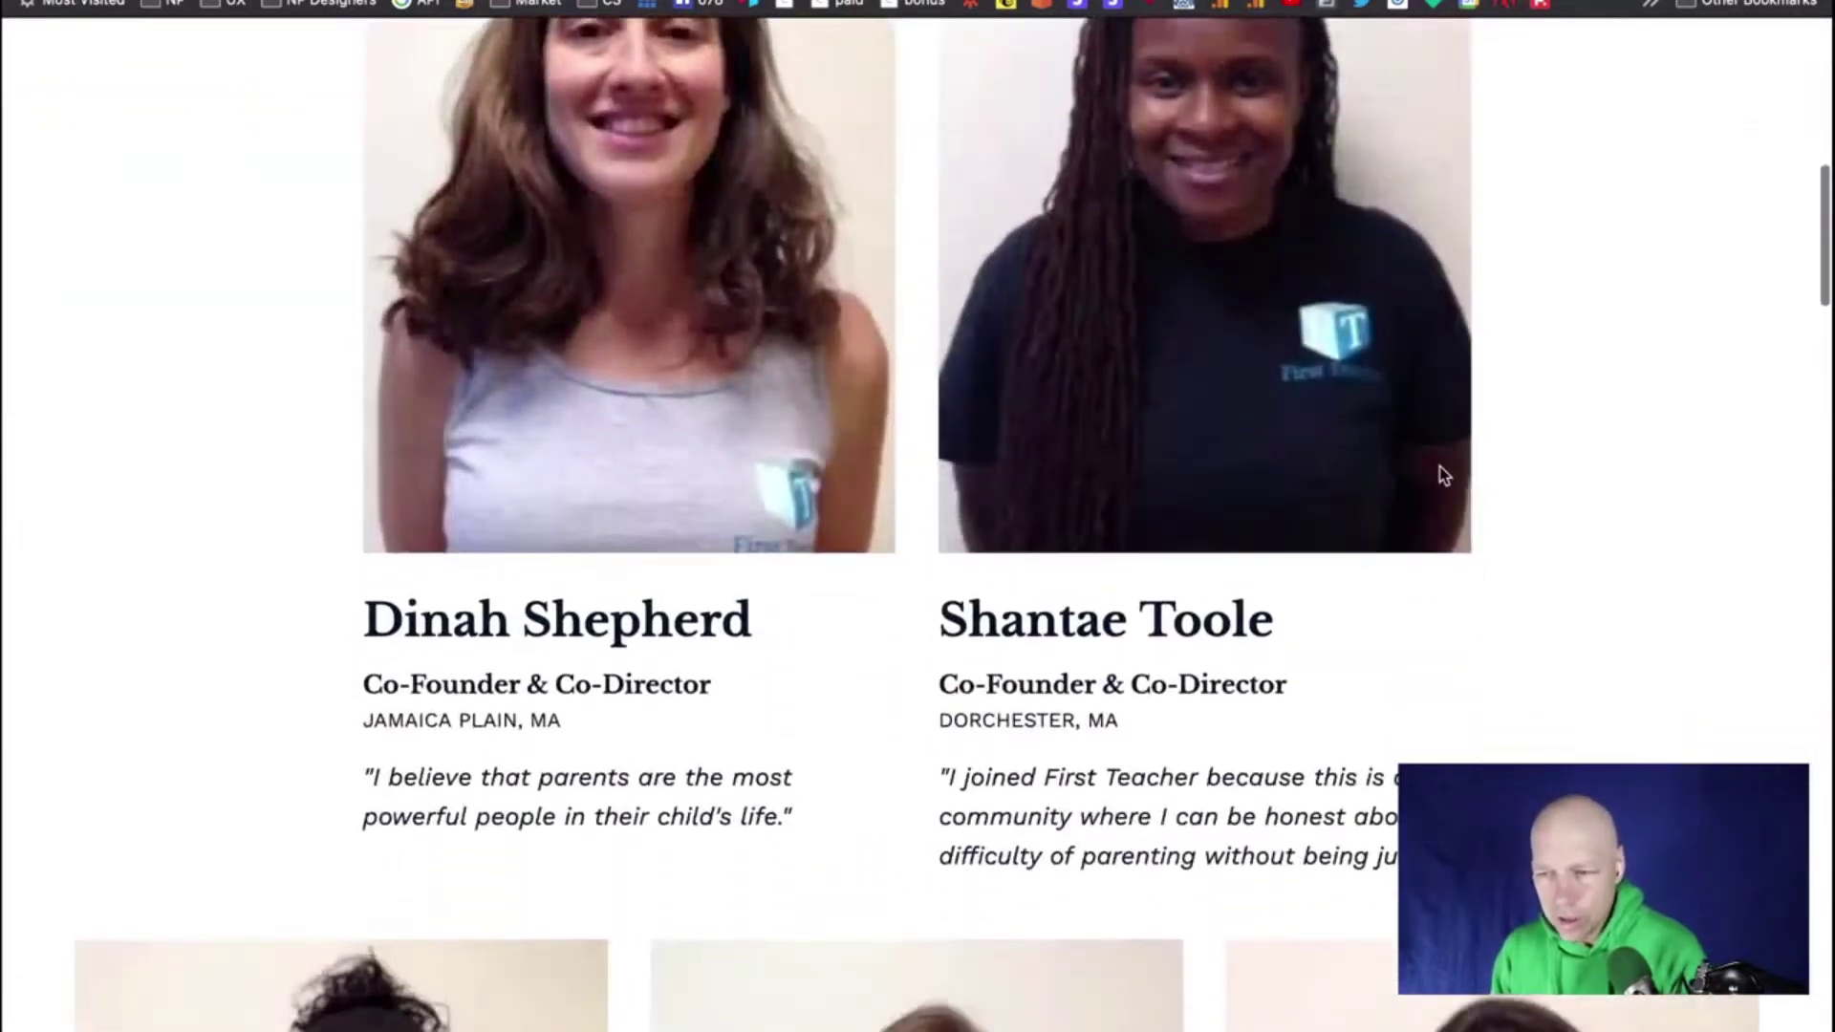
{"action": "scroll", "coordinate": [1443, 476], "scroll_direction": "down", "scroll_amount": 12}
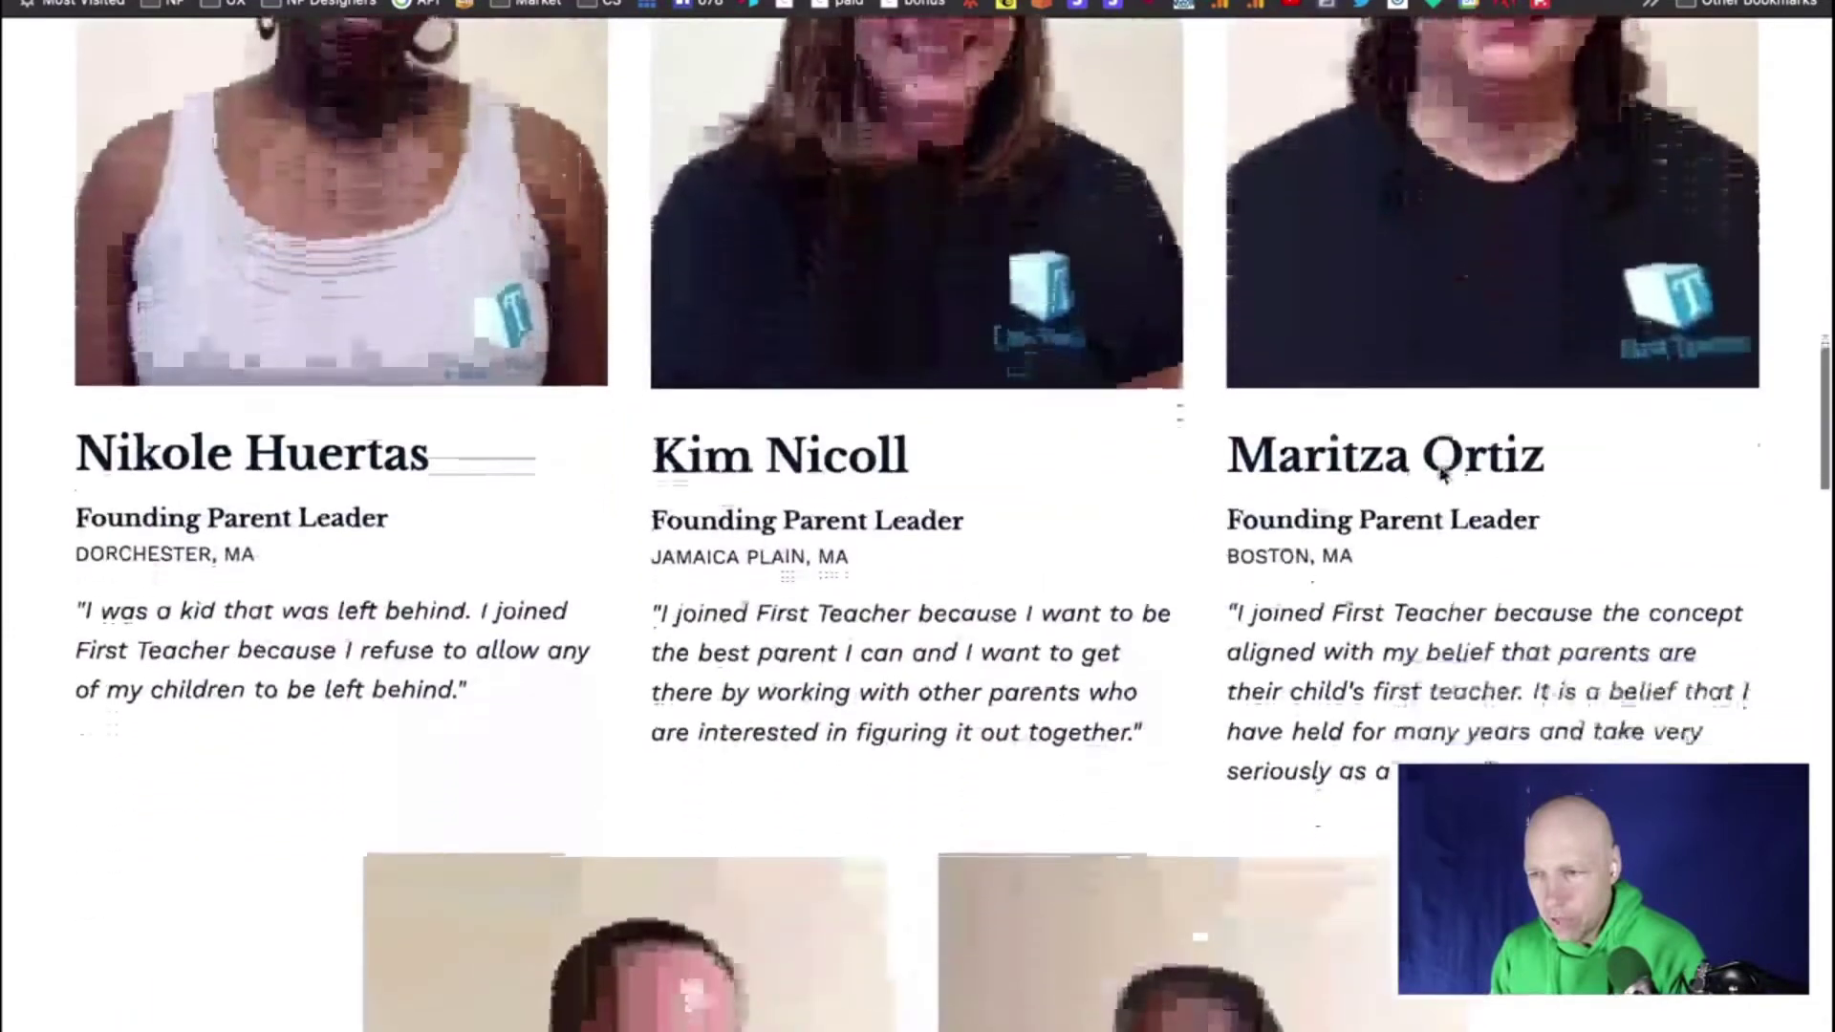
{"action": "scroll", "coordinate": [1443, 475], "scroll_direction": "down", "scroll_amount": 1}
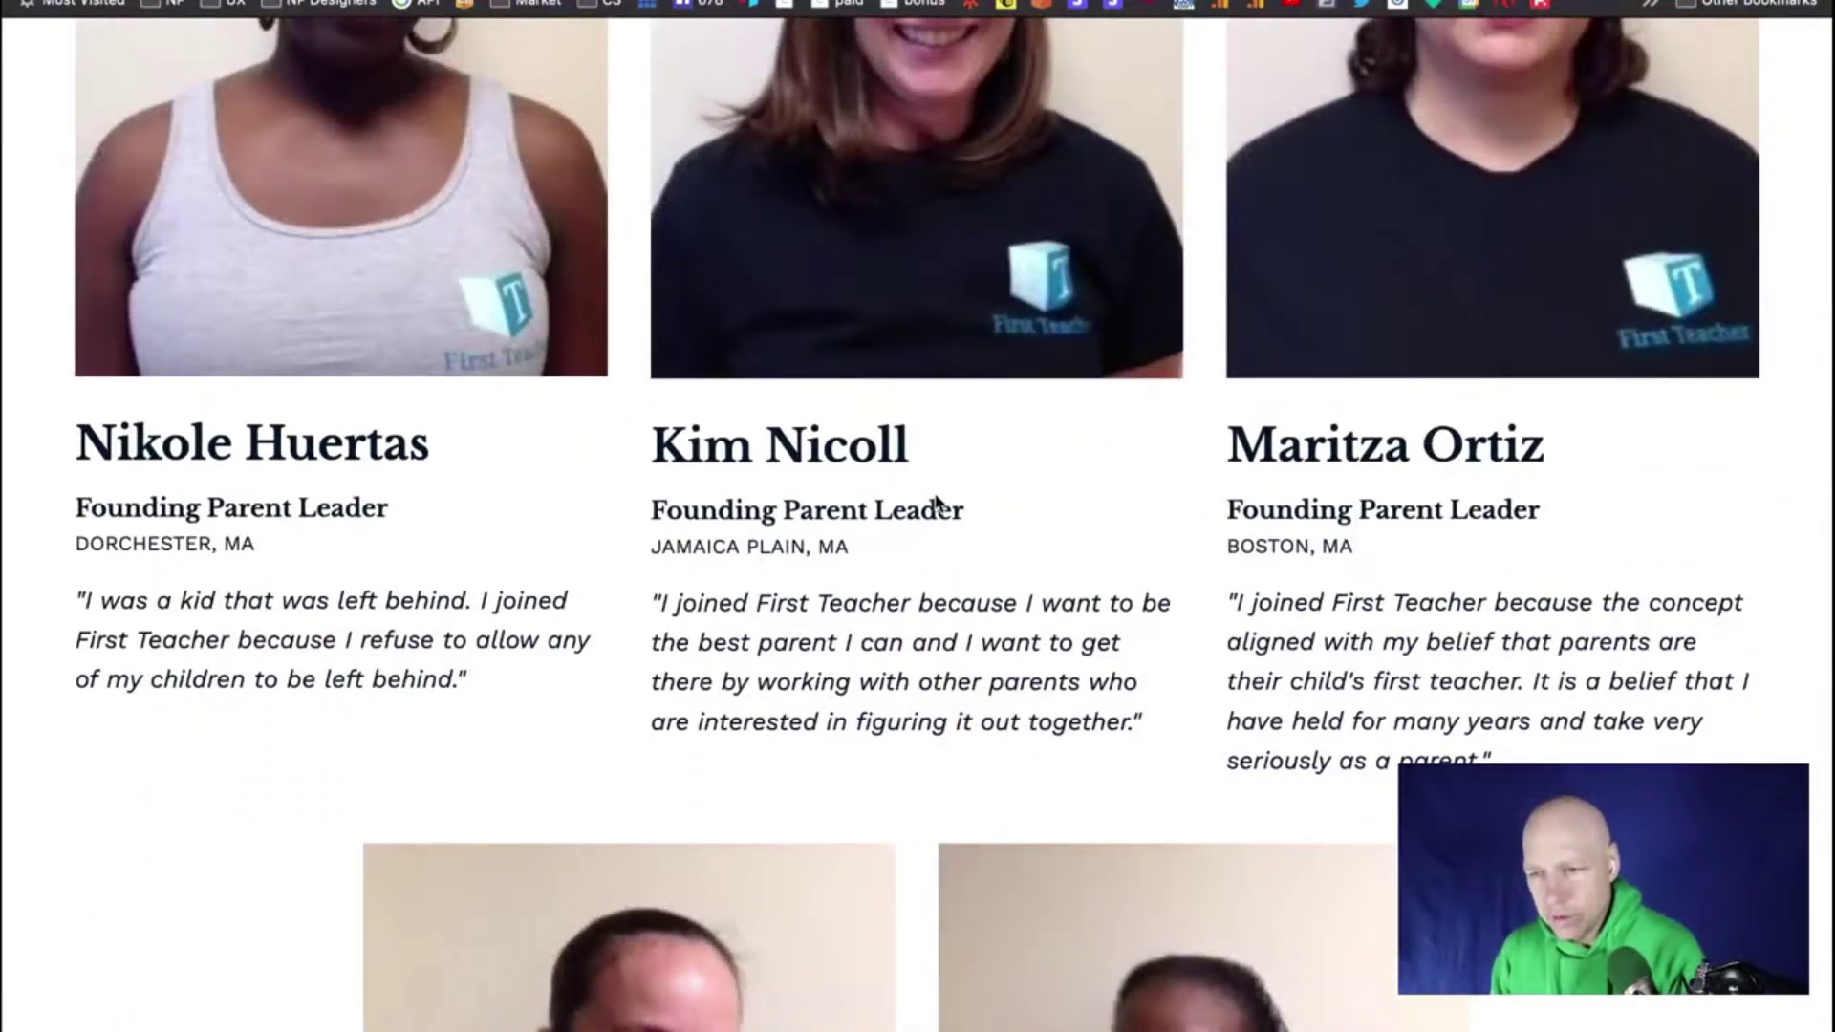
{"action": "scroll", "coordinate": [937, 502], "scroll_direction": "down", "scroll_amount": 9}
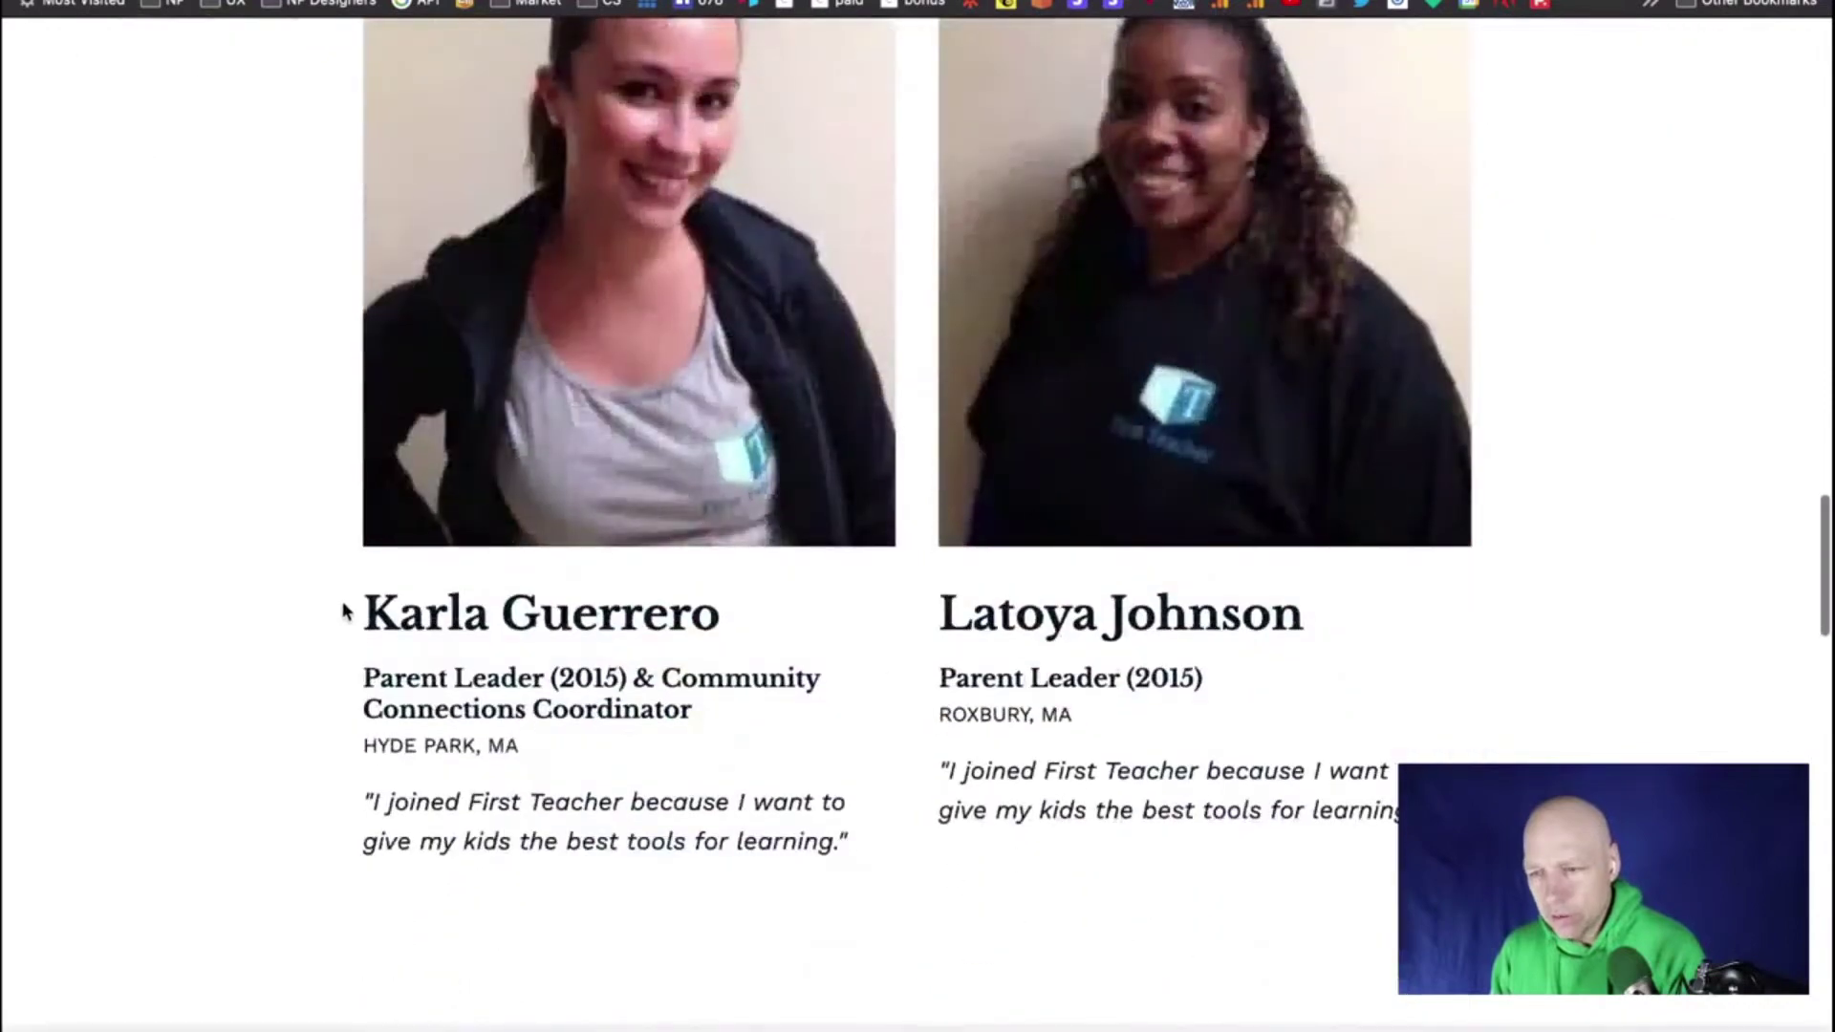
{"action": "scroll", "coordinate": [1123, 597], "scroll_direction": "up", "scroll_amount": 9}
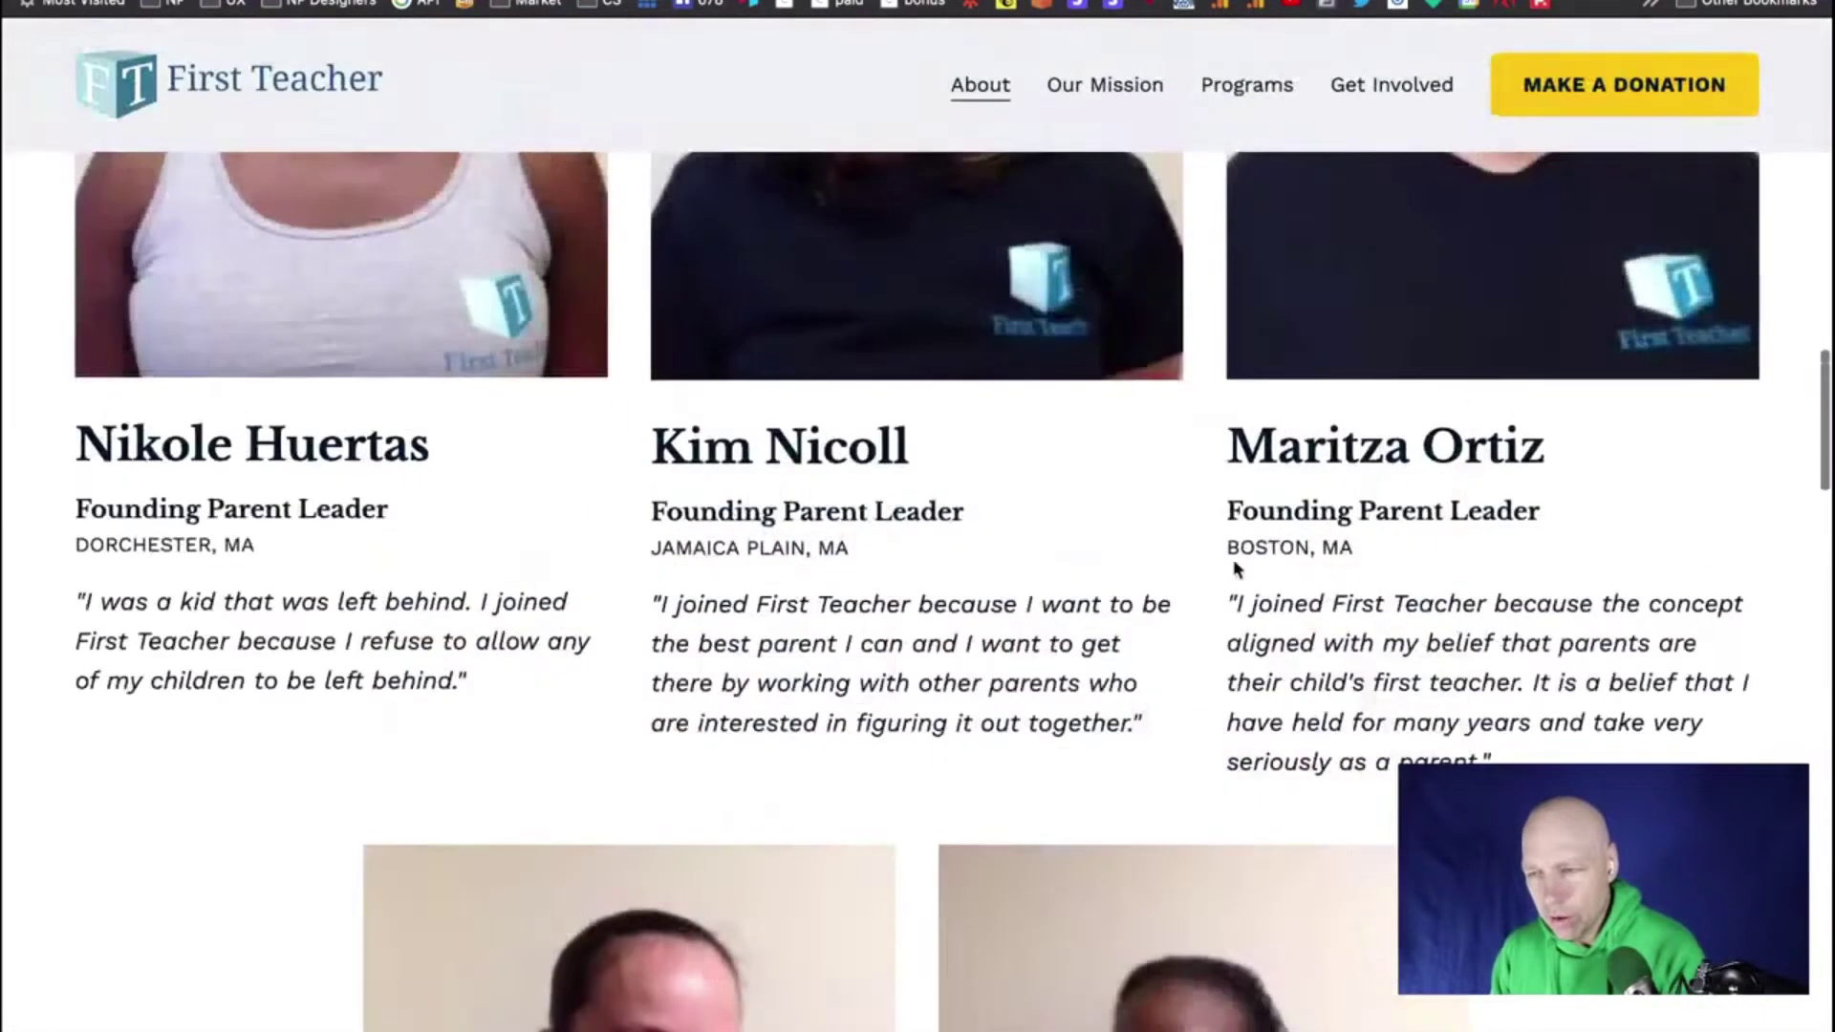
{"action": "scroll", "coordinate": [430, 445], "scroll_direction": "up", "scroll_amount": 10}
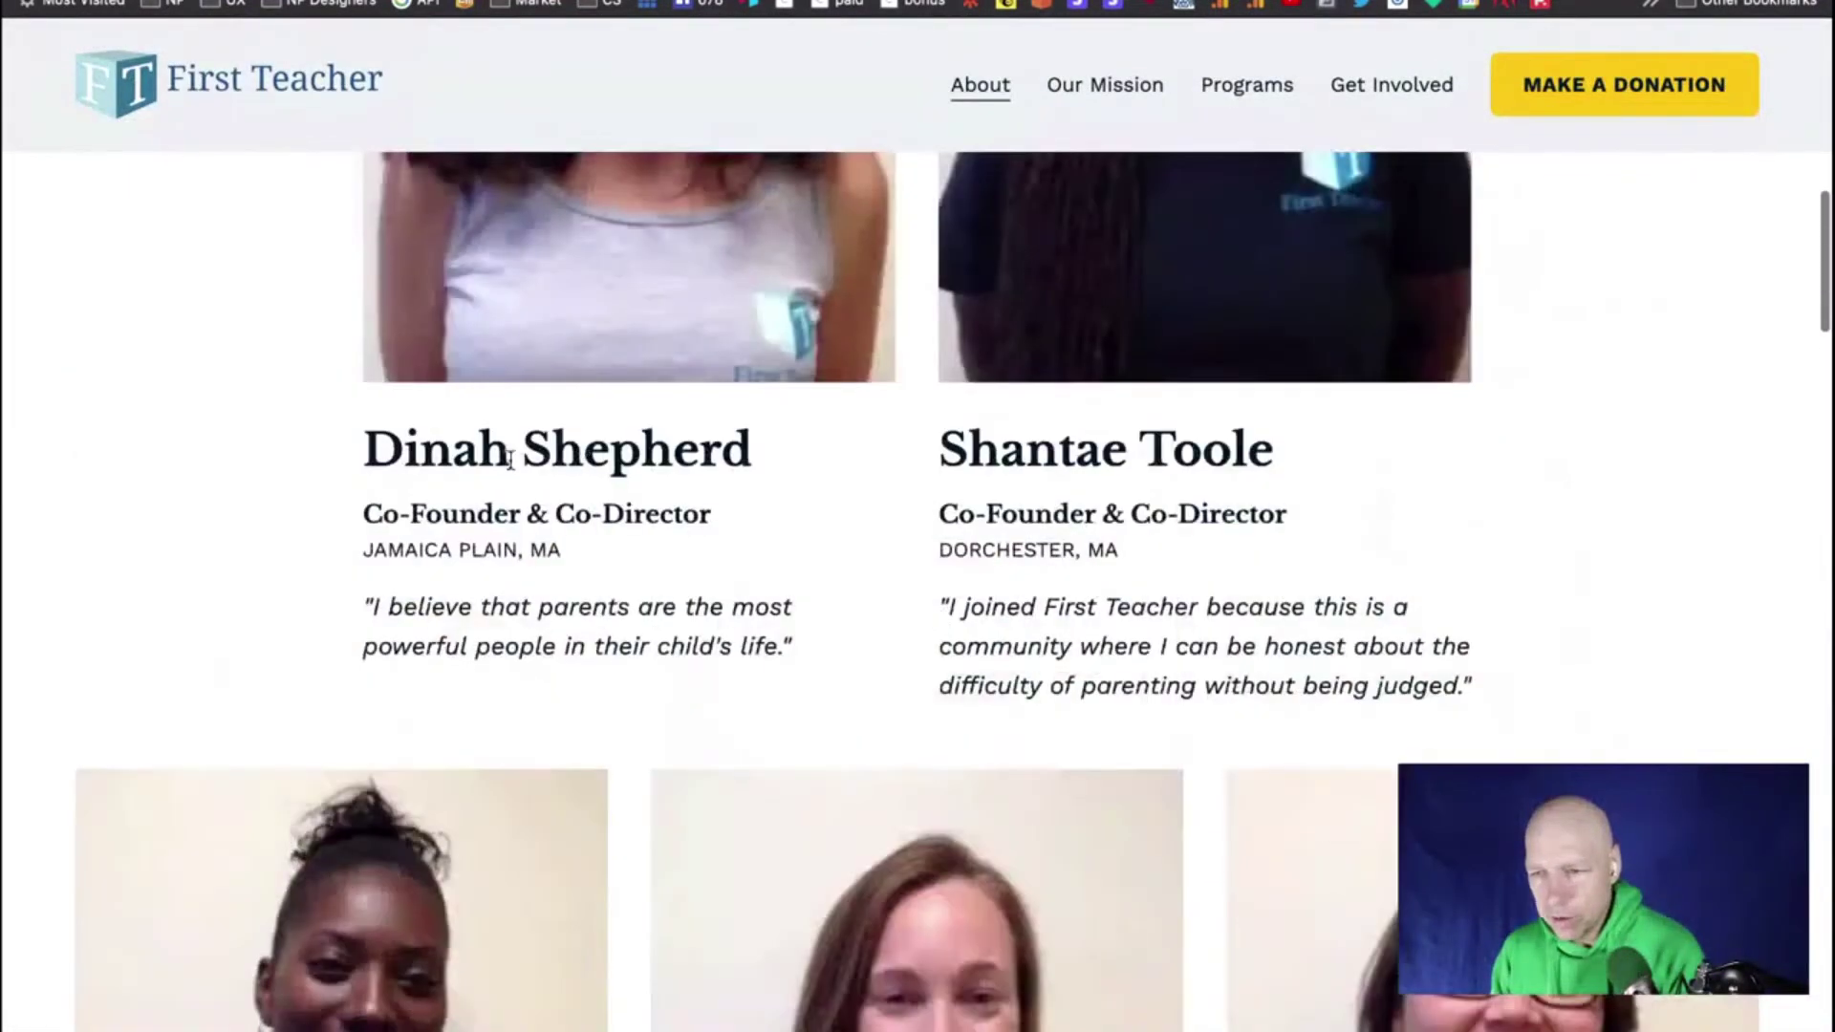
{"action": "scroll", "coordinate": [1127, 455], "scroll_direction": "up", "scroll_amount": 5}
{"action": "scroll", "coordinate": [1128, 457], "scroll_direction": "down", "scroll_amount": 14}
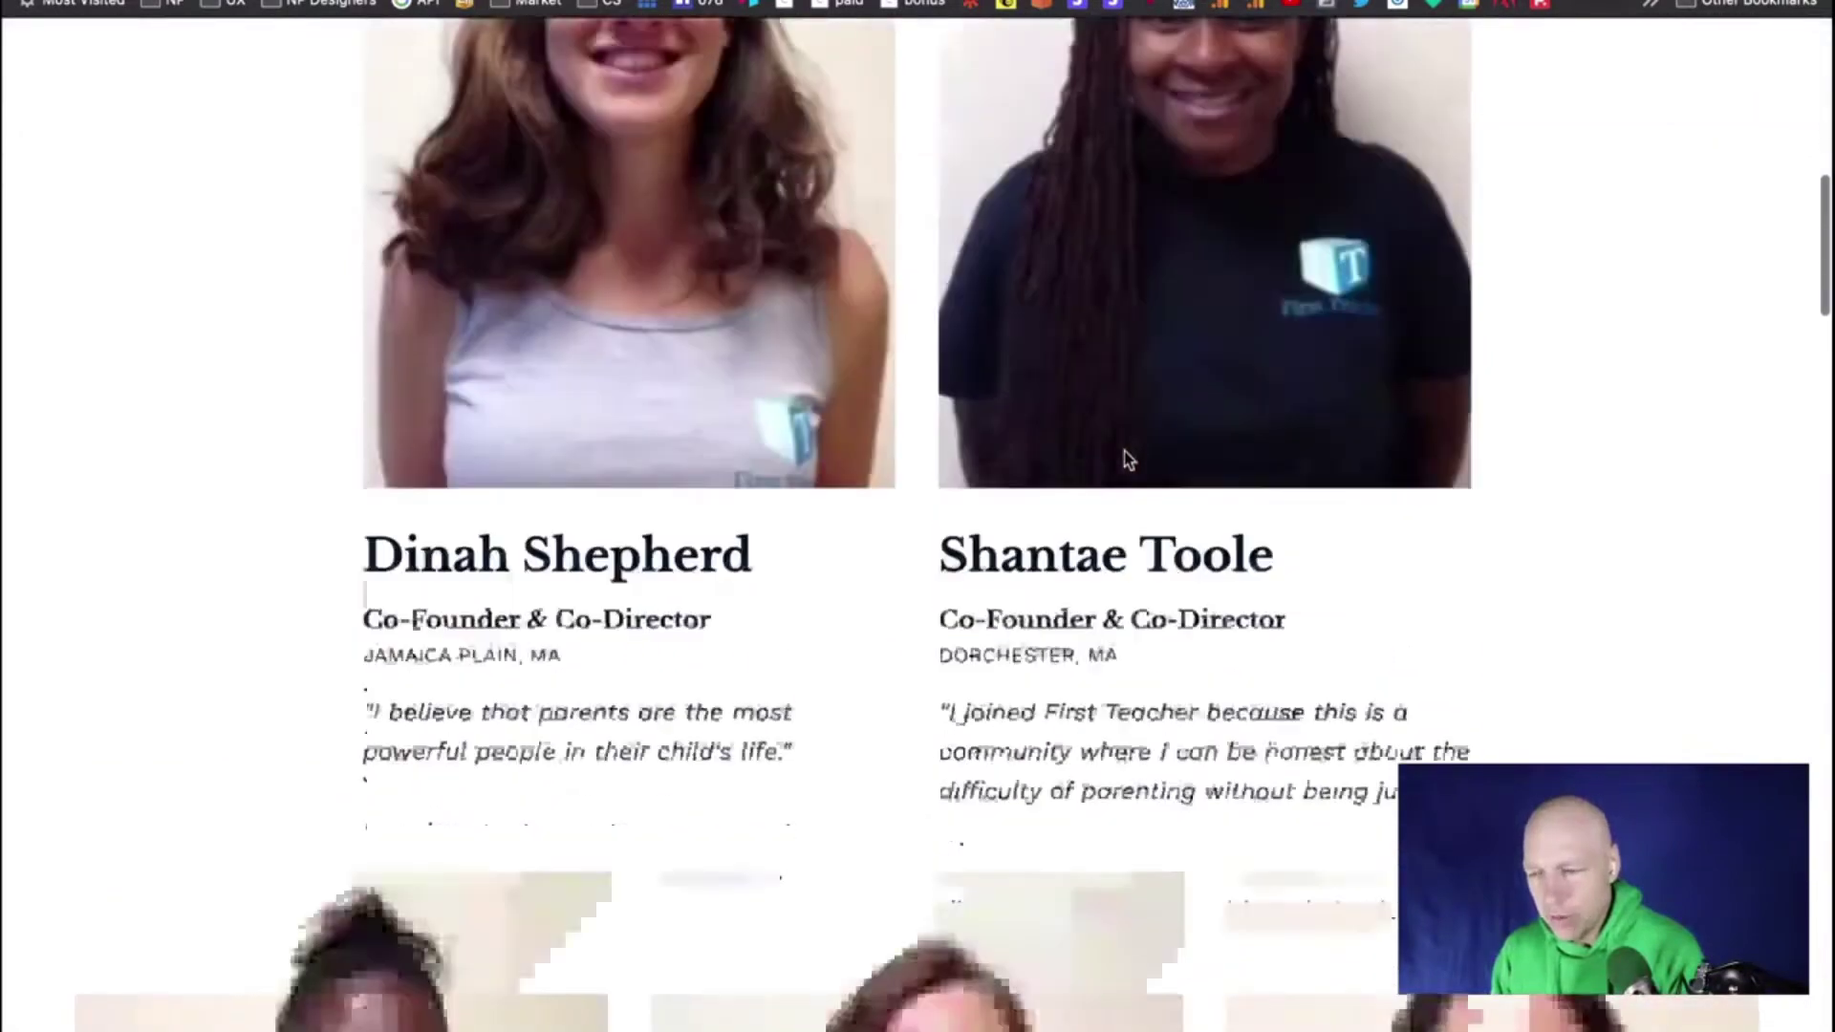
{"action": "scroll", "coordinate": [1128, 460], "scroll_direction": "down", "scroll_amount": 12}
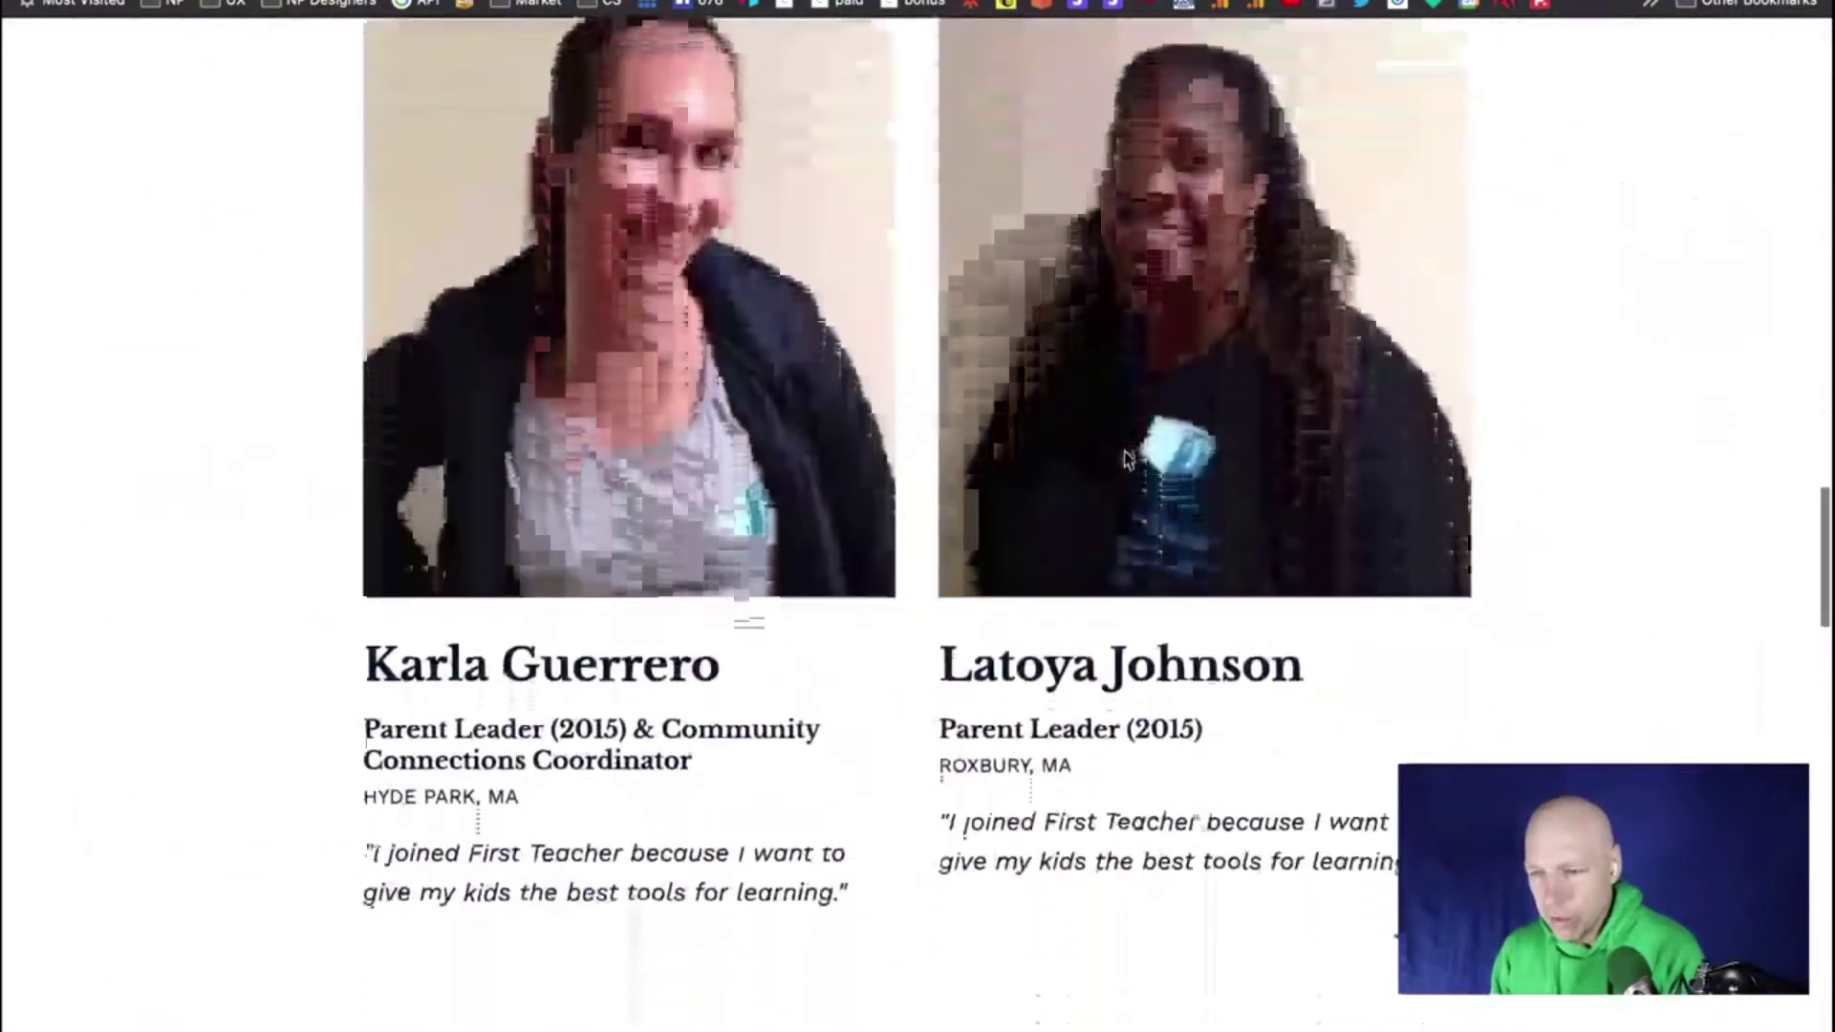
{"action": "scroll", "coordinate": [1128, 461], "scroll_direction": "up", "scroll_amount": 20}
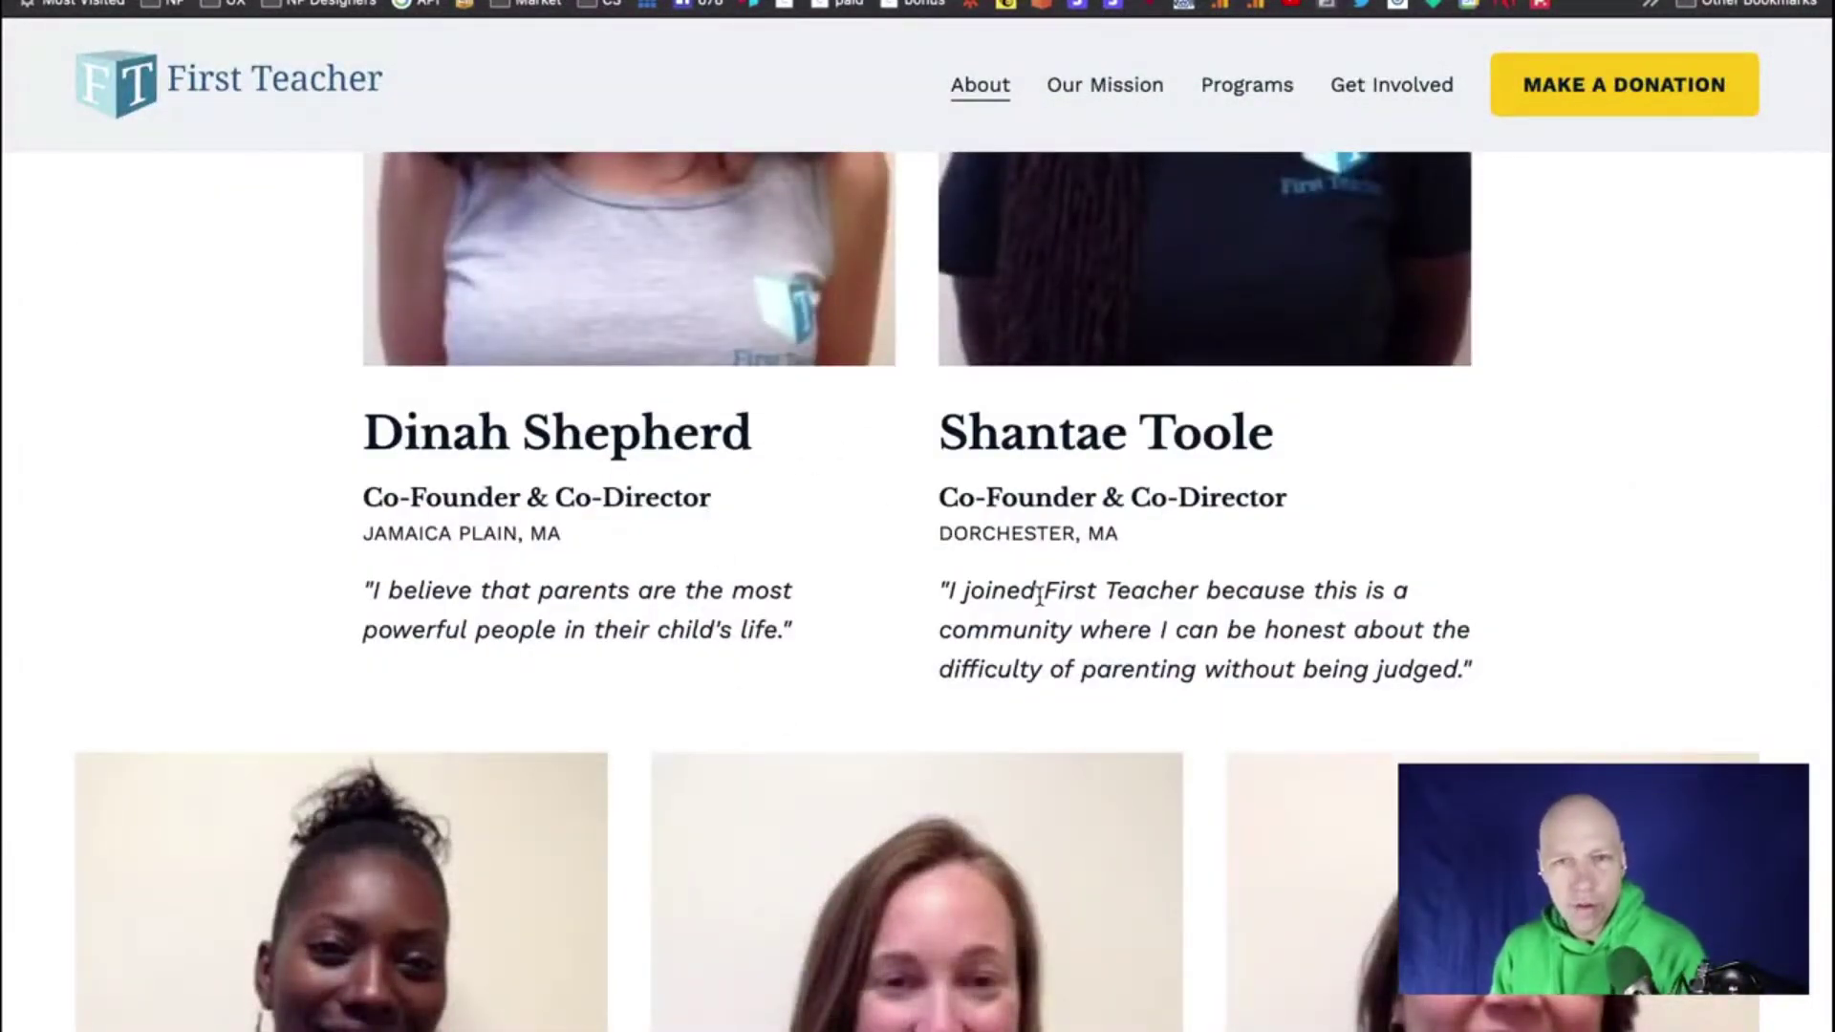
{"action": "scroll", "coordinate": [1034, 602], "scroll_direction": "up", "scroll_amount": 10}
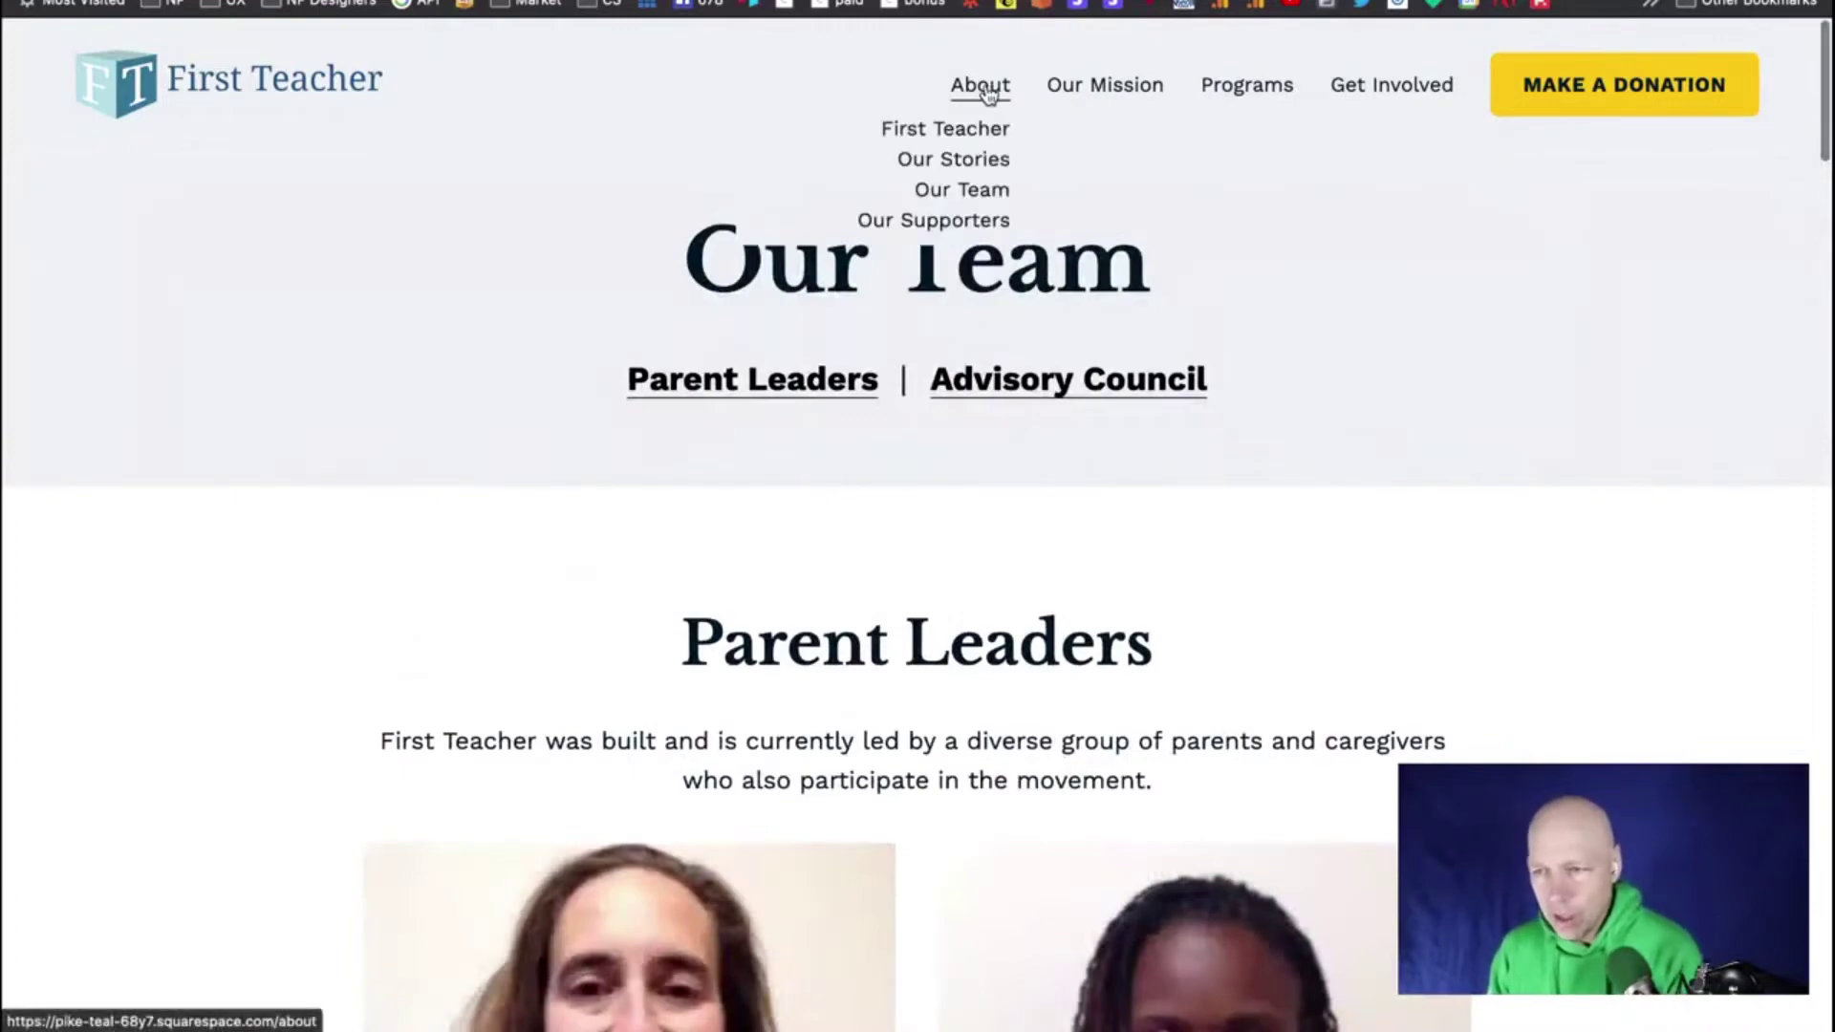
Jump to the Advisory Council members, then return to the top and reveal the About menu
{"action": "left_click", "coordinate": [1123, 380]}
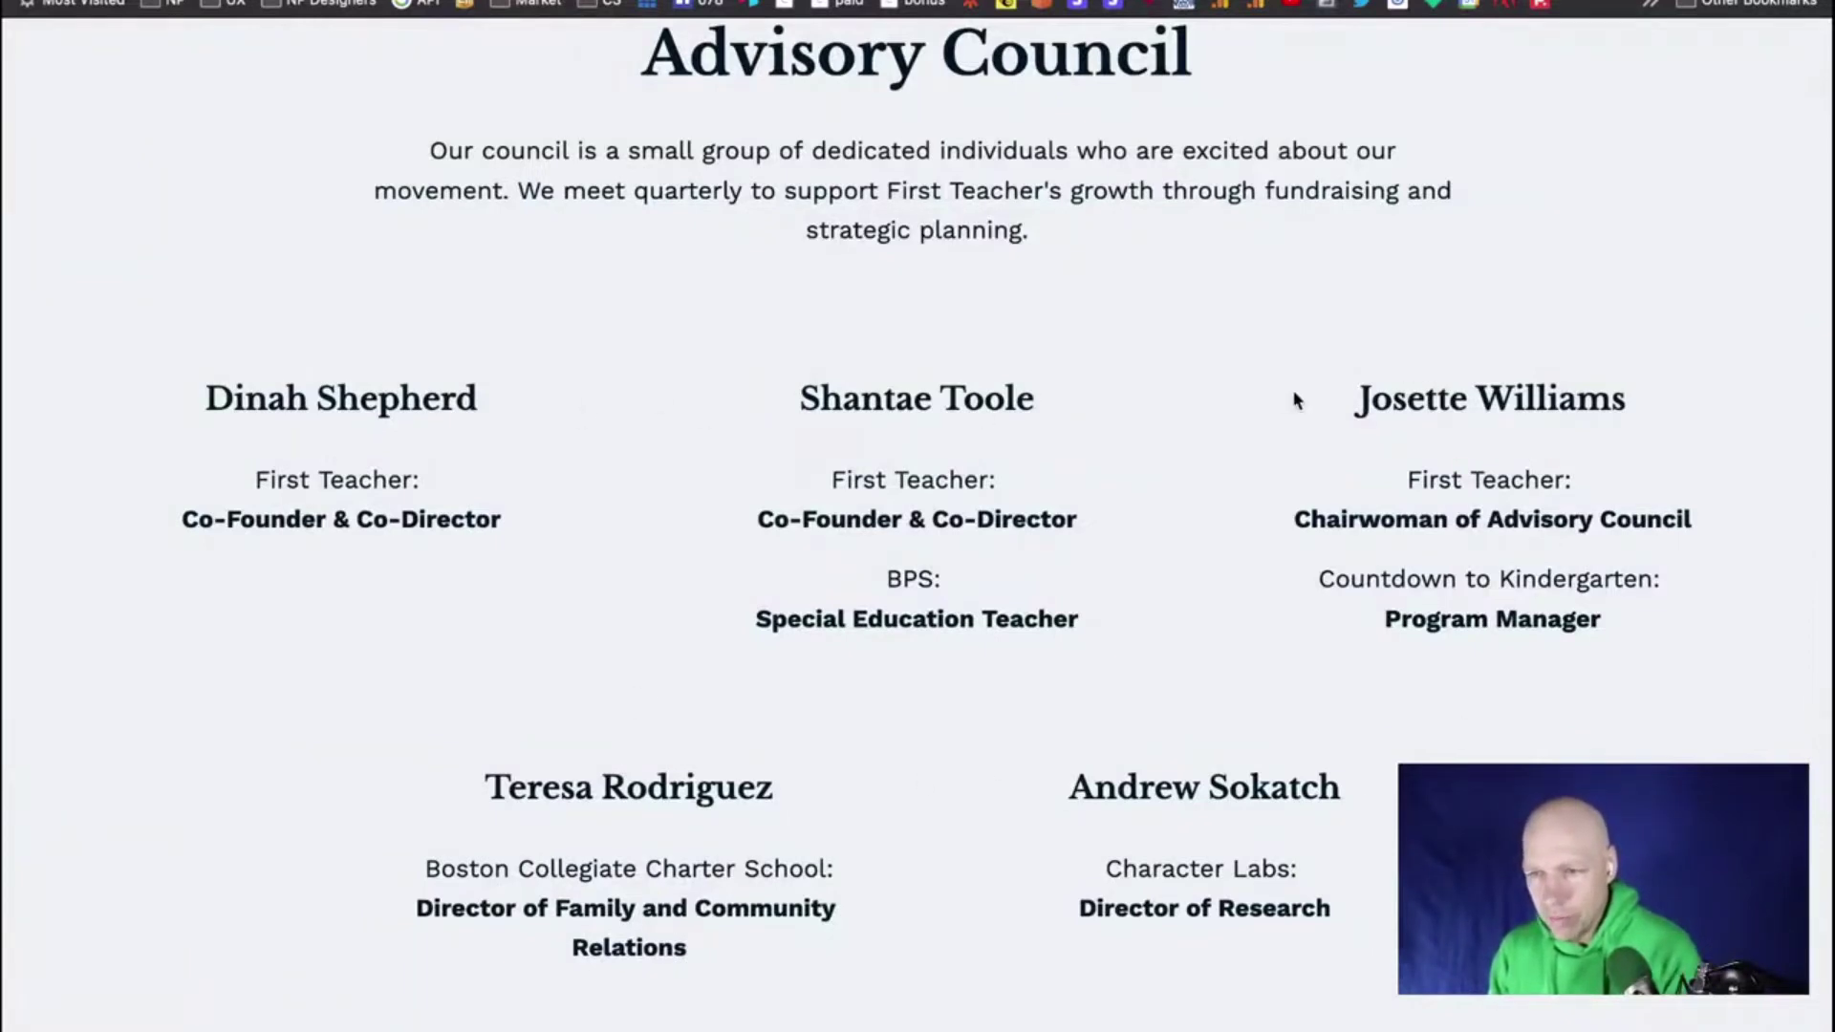
{"action": "scroll", "coordinate": [1295, 398], "scroll_direction": "down", "scroll_amount": 1}
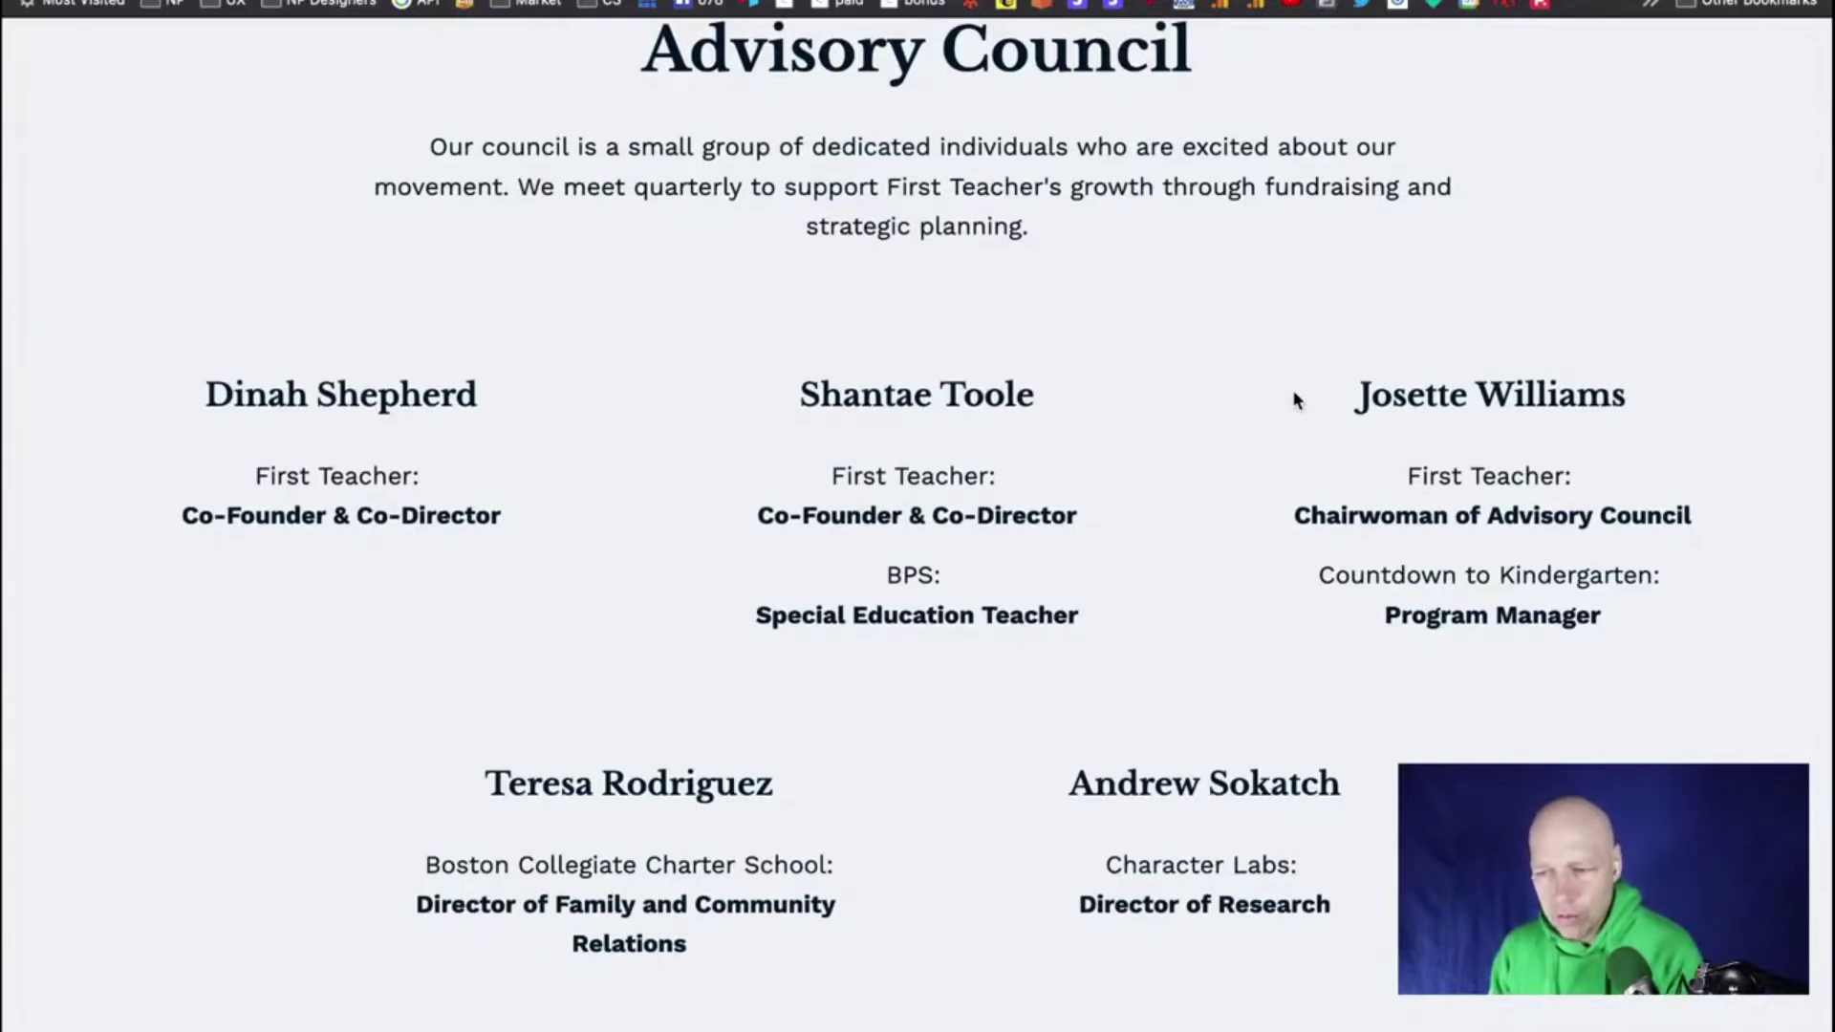
{"action": "scroll", "coordinate": [1295, 398], "scroll_direction": "up", "scroll_amount": 15}
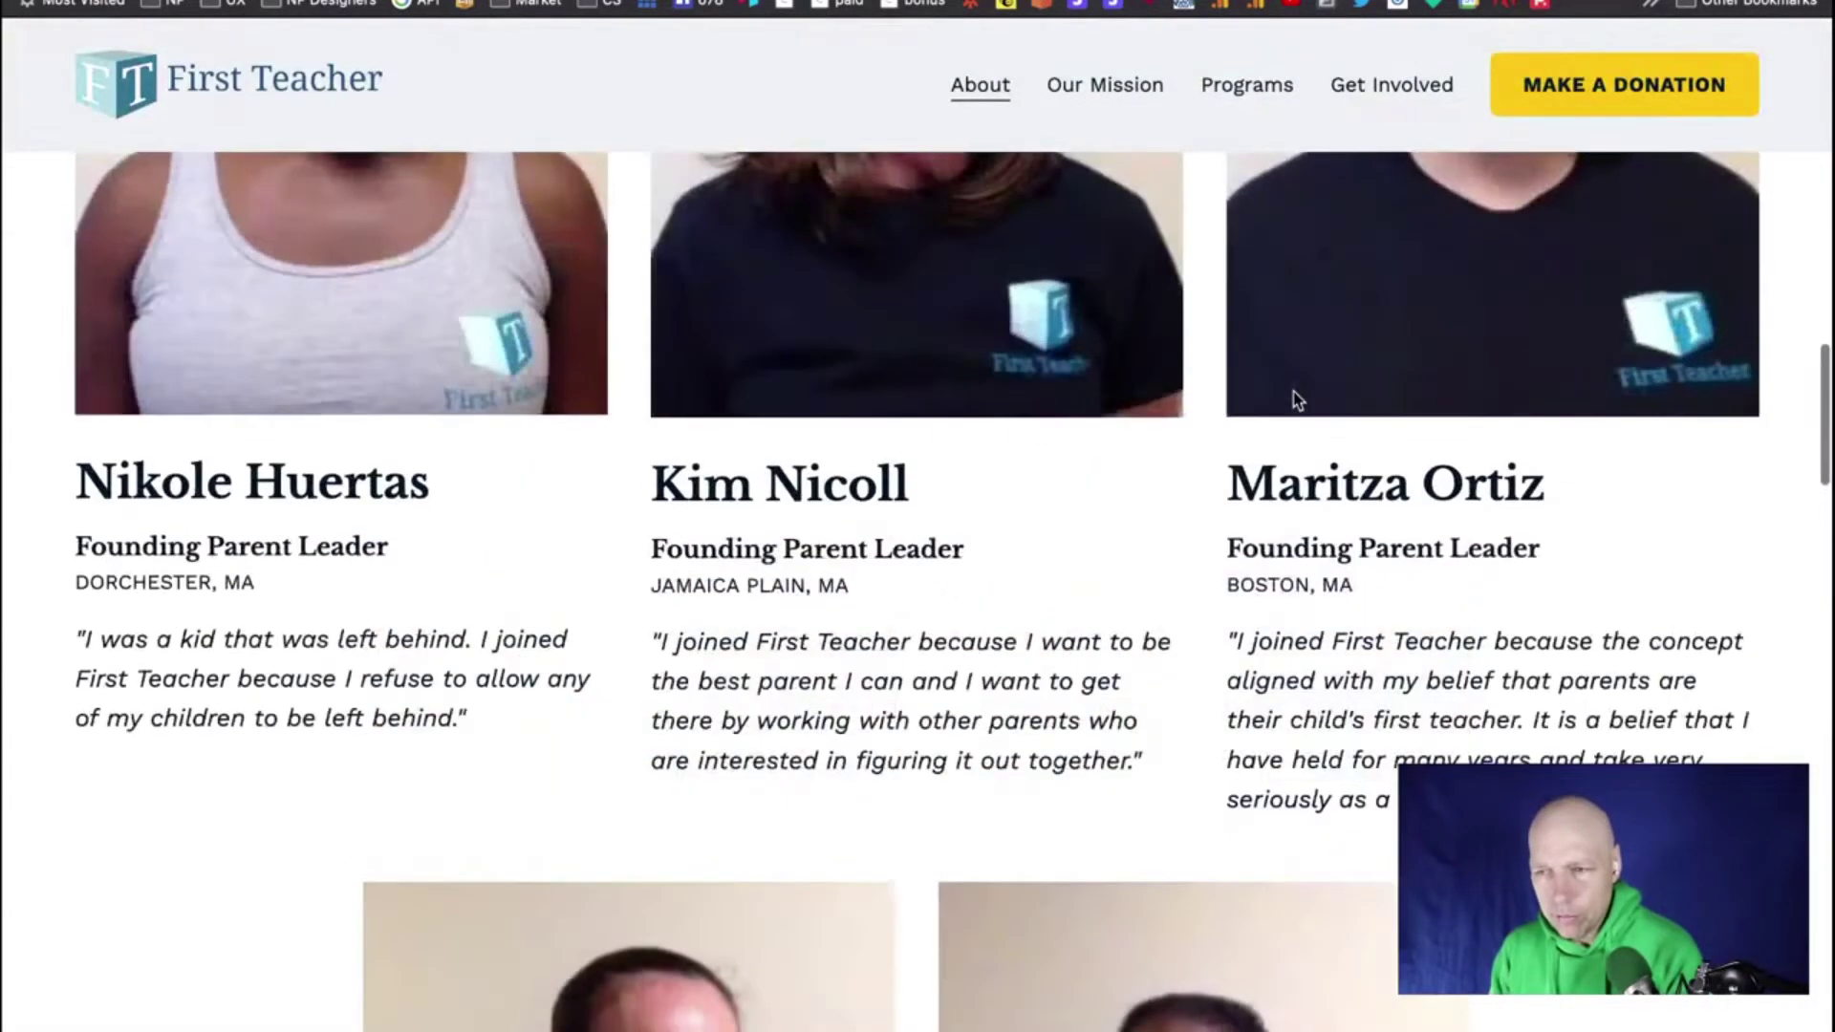
{"action": "scroll", "coordinate": [1296, 398], "scroll_direction": "up", "scroll_amount": 1}
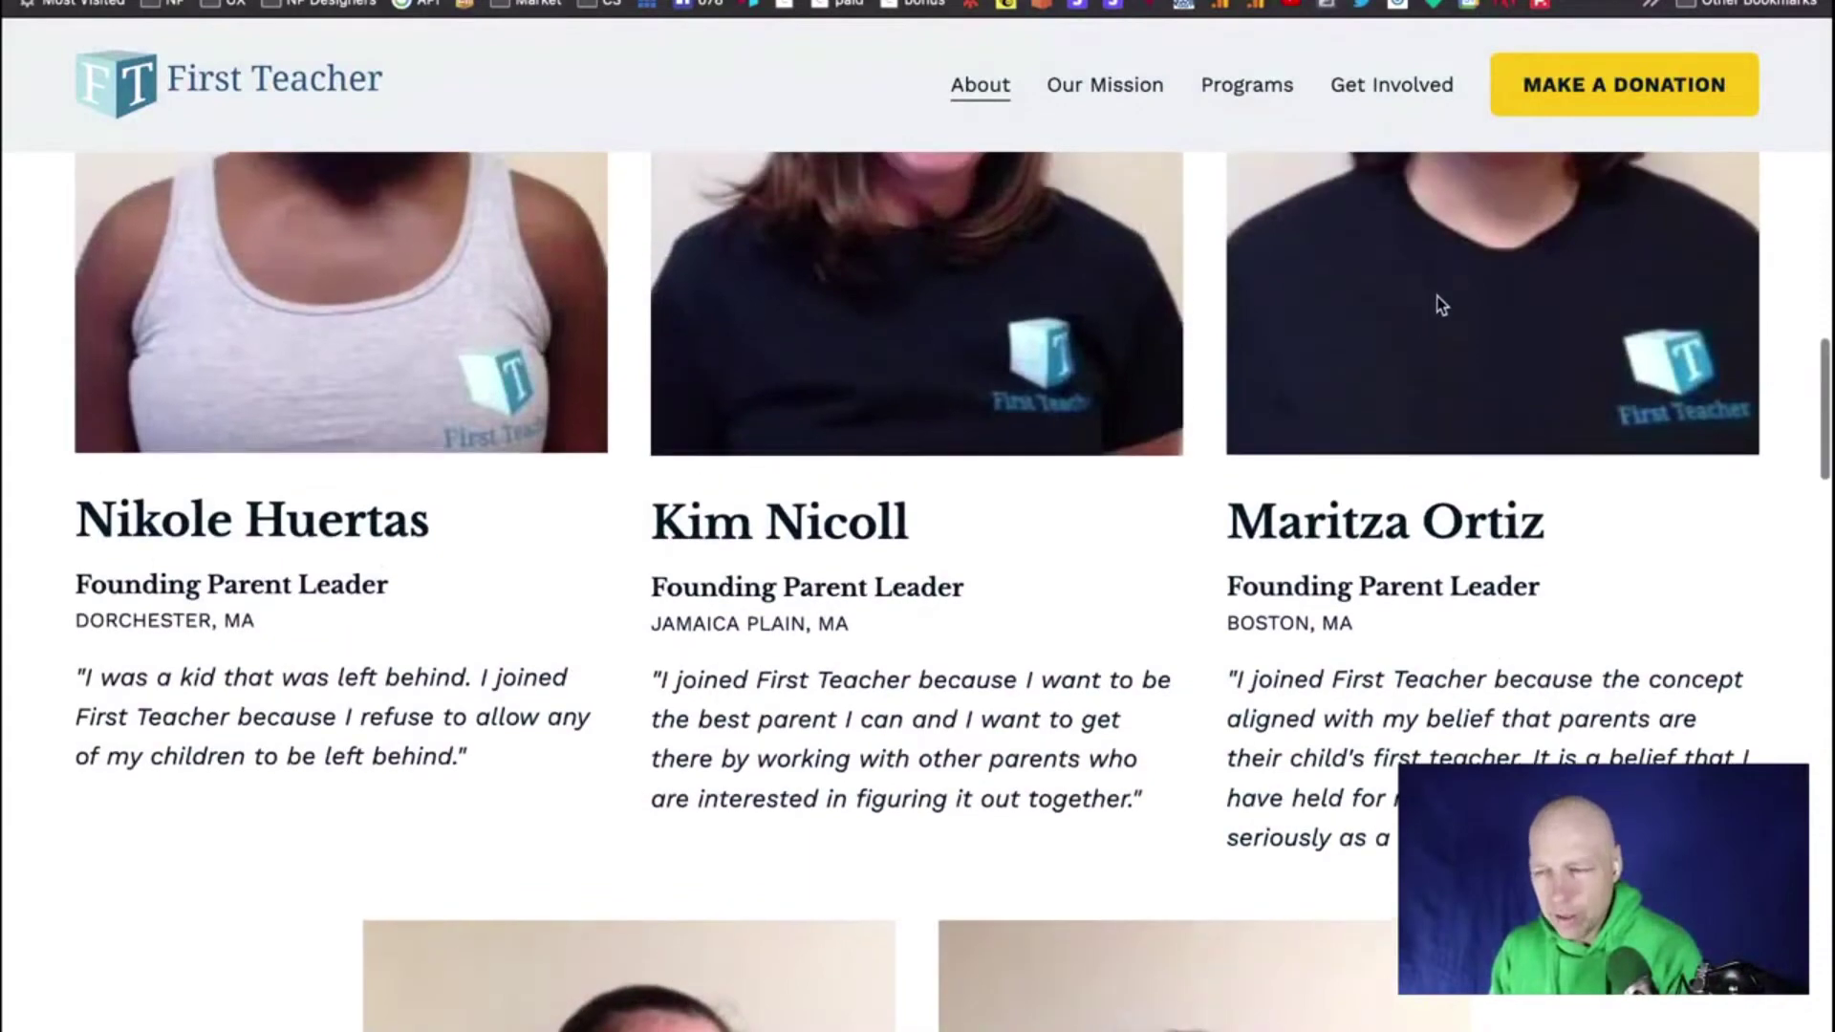
{"action": "scroll", "coordinate": [898, 492], "scroll_direction": "up", "scroll_amount": 12}
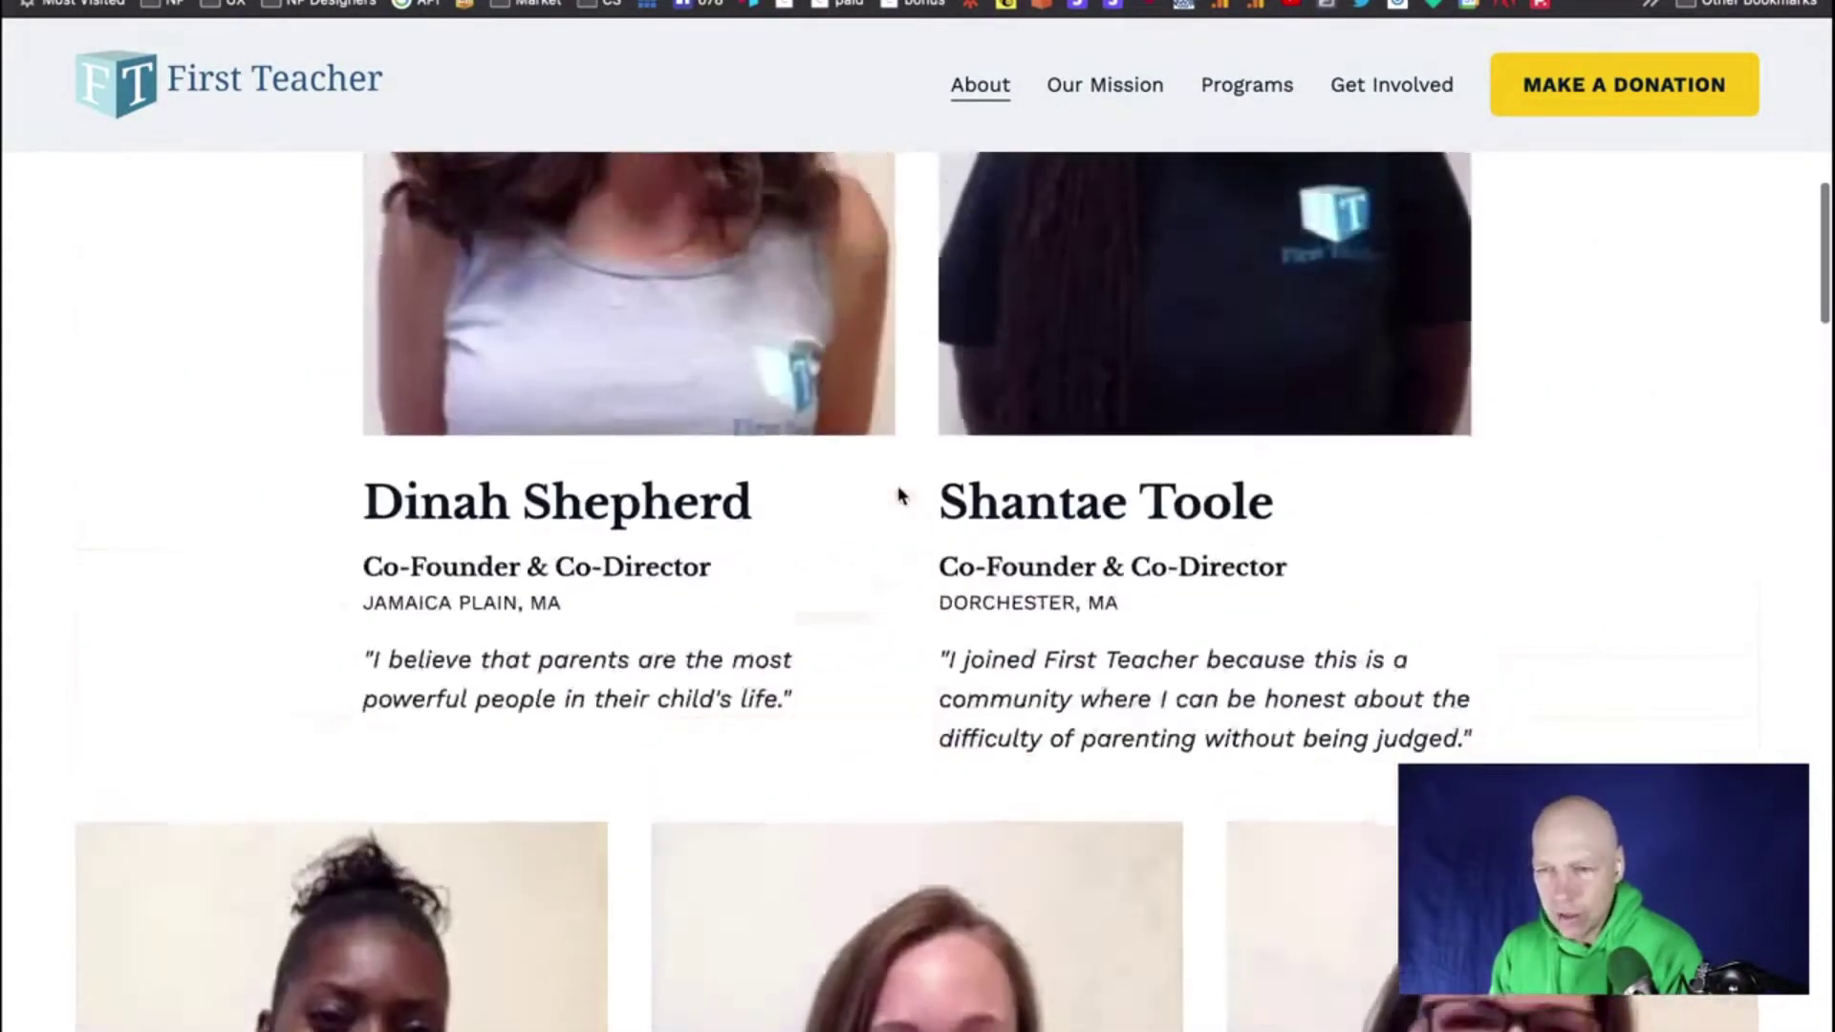
{"action": "scroll", "coordinate": [899, 489], "scroll_direction": "up", "scroll_amount": 4}
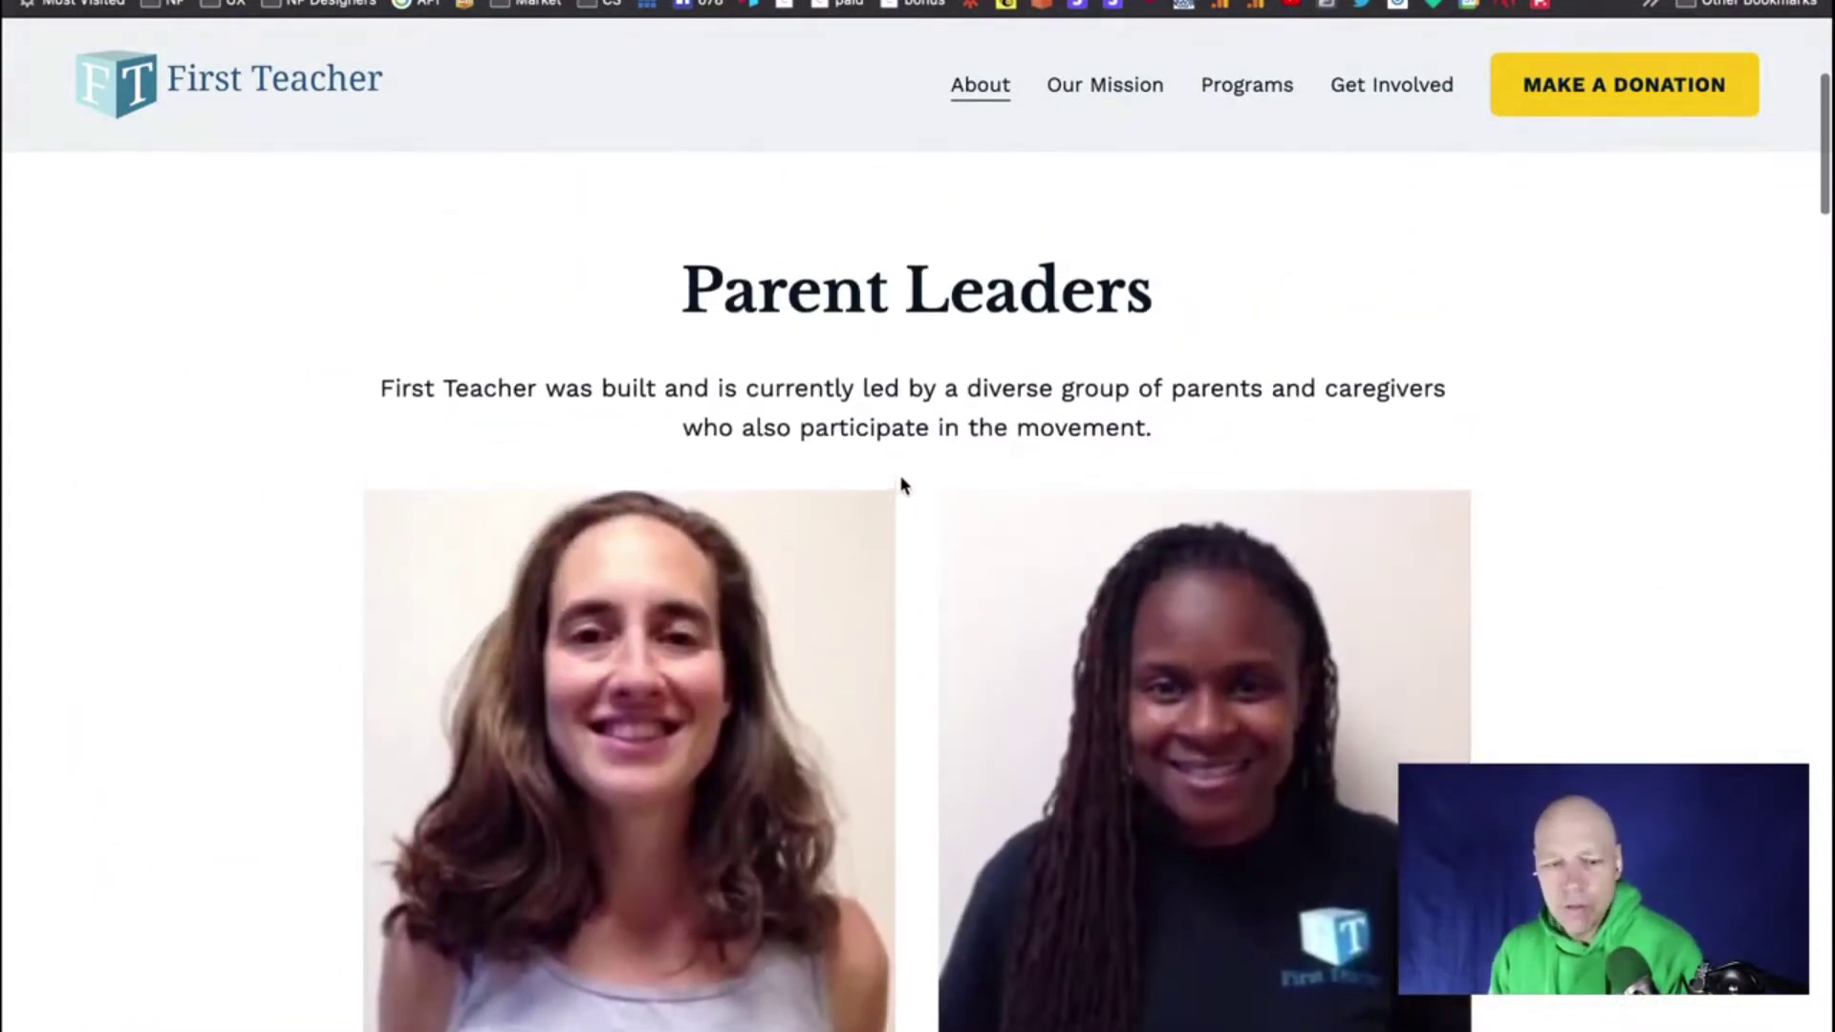
{"action": "scroll", "coordinate": [898, 485], "scroll_direction": "up", "scroll_amount": 4}
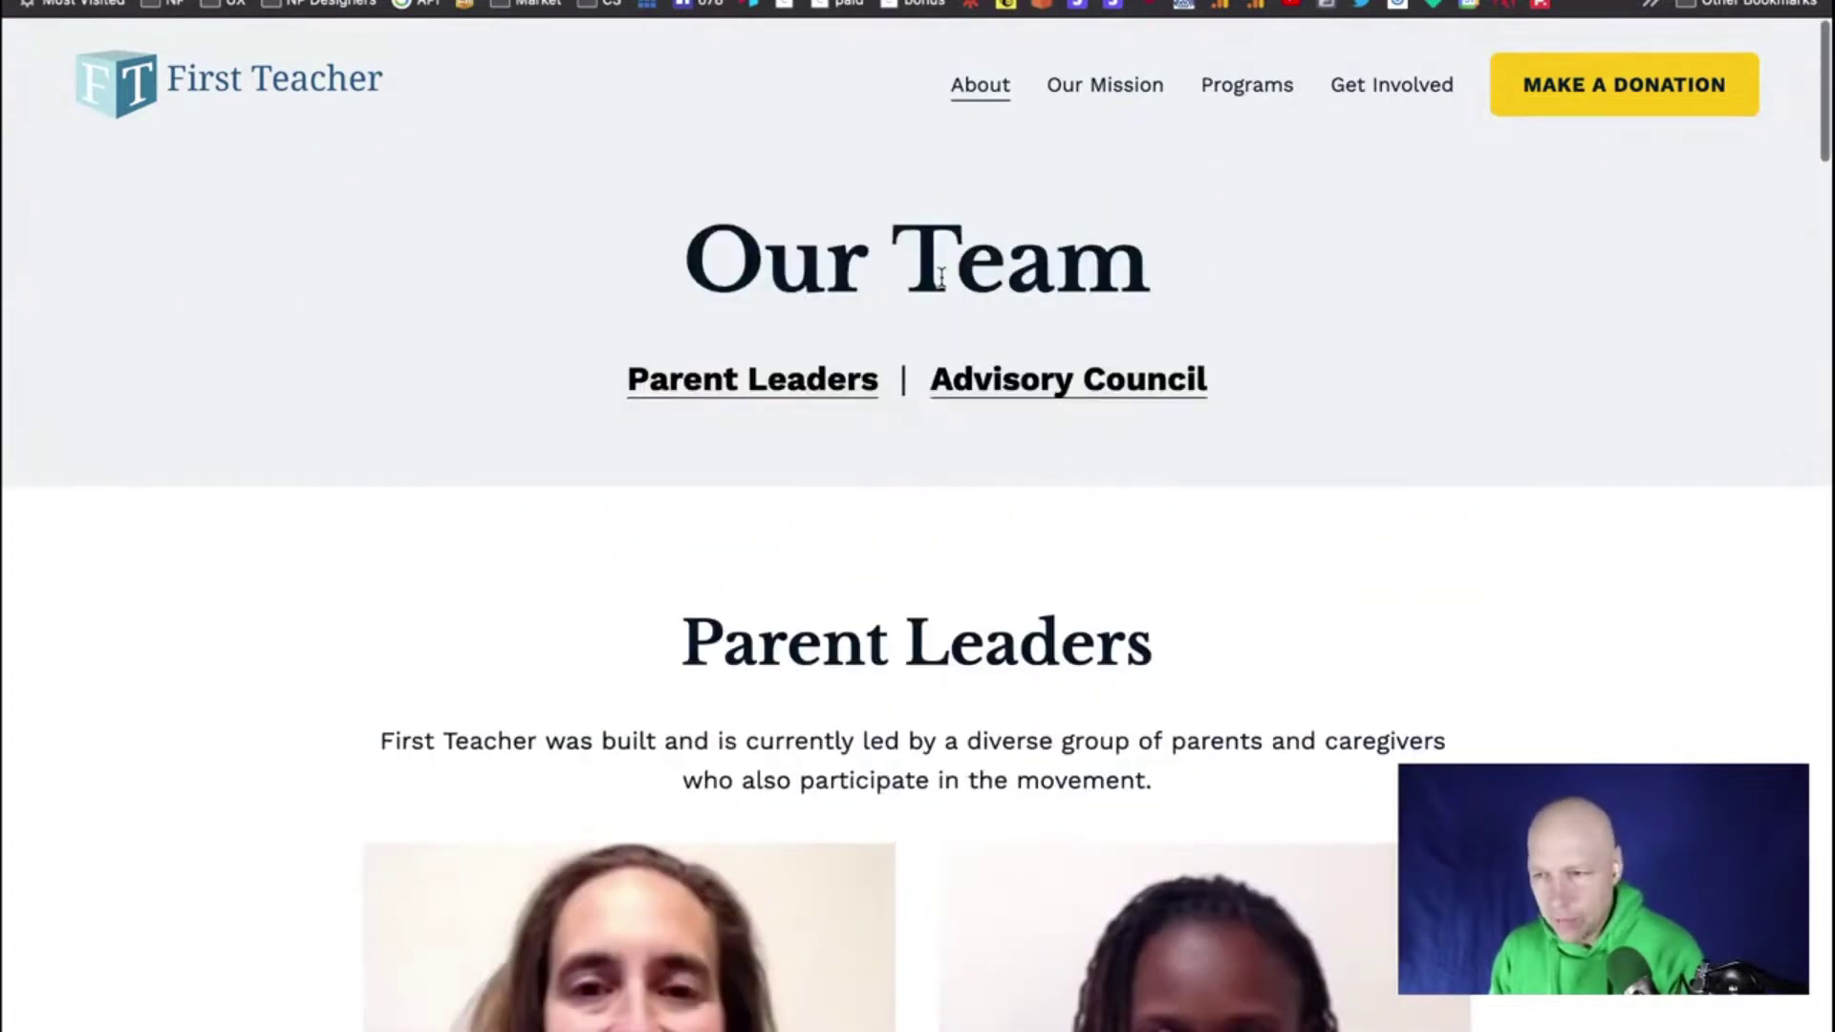
{"action": "mouse_move", "coordinate": [1004, 88]}
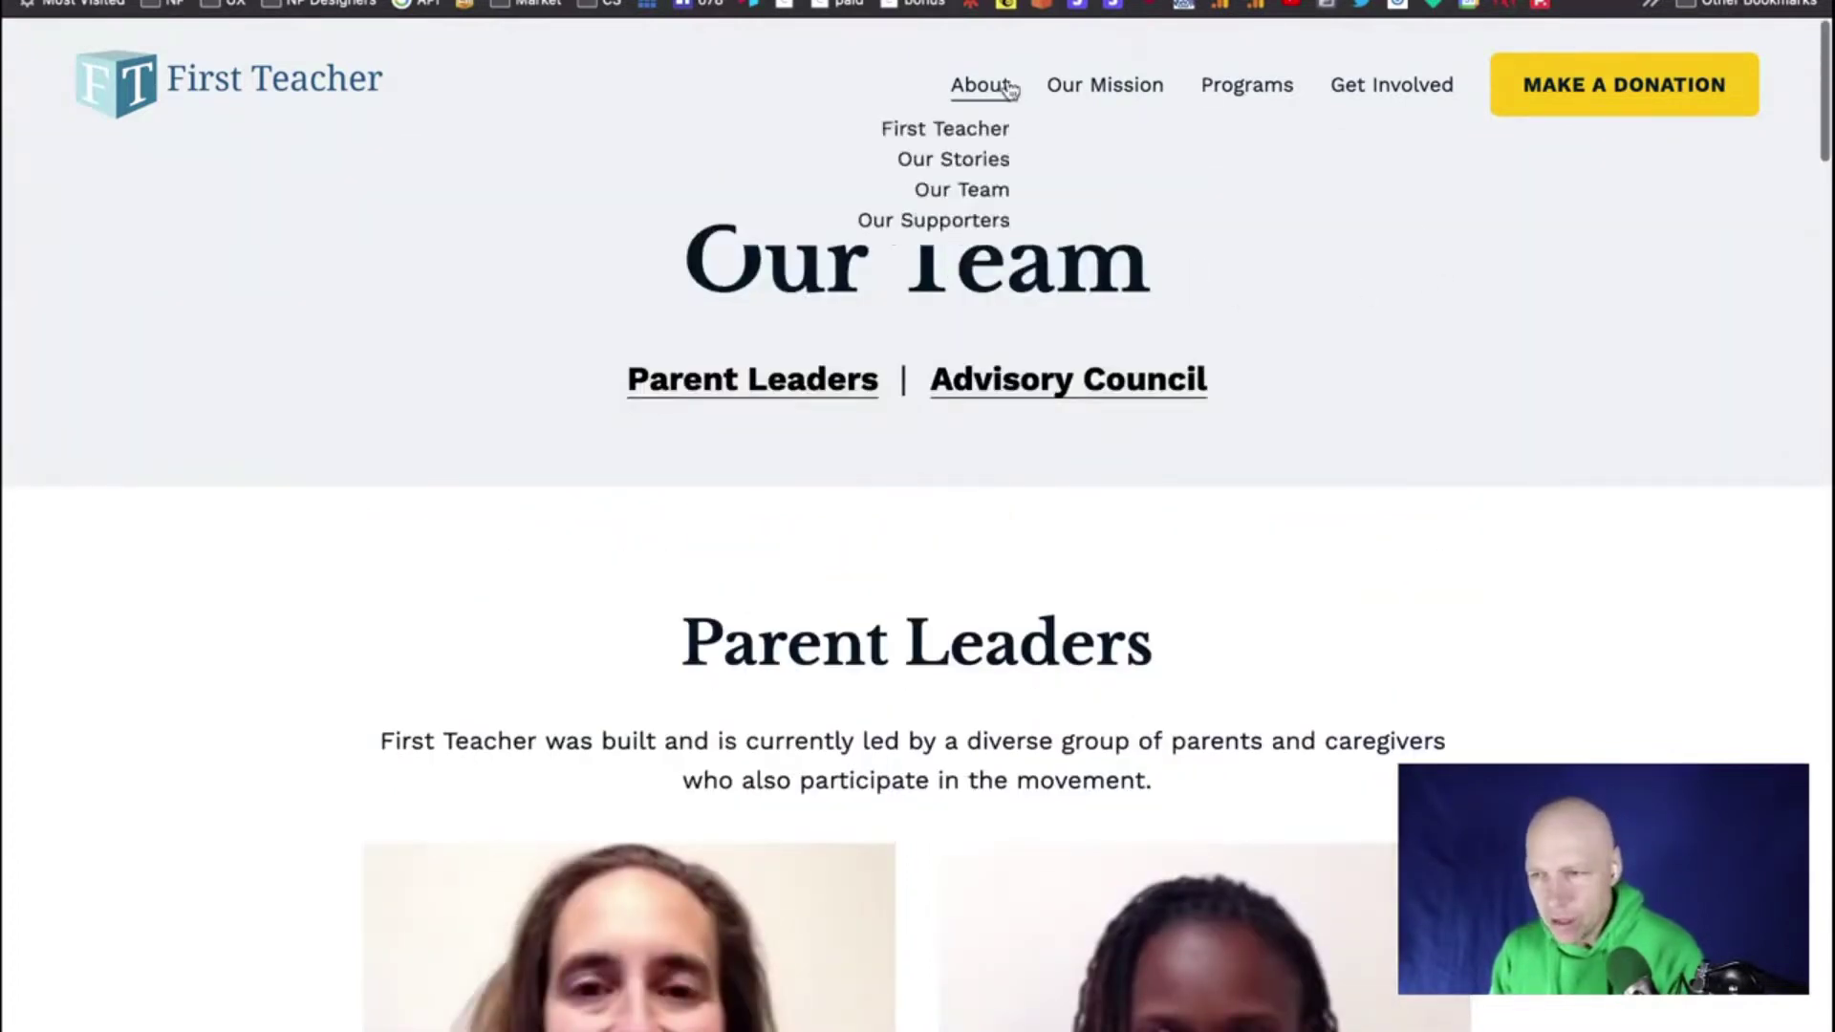
{"action": "left_click", "coordinate": [962, 227]}
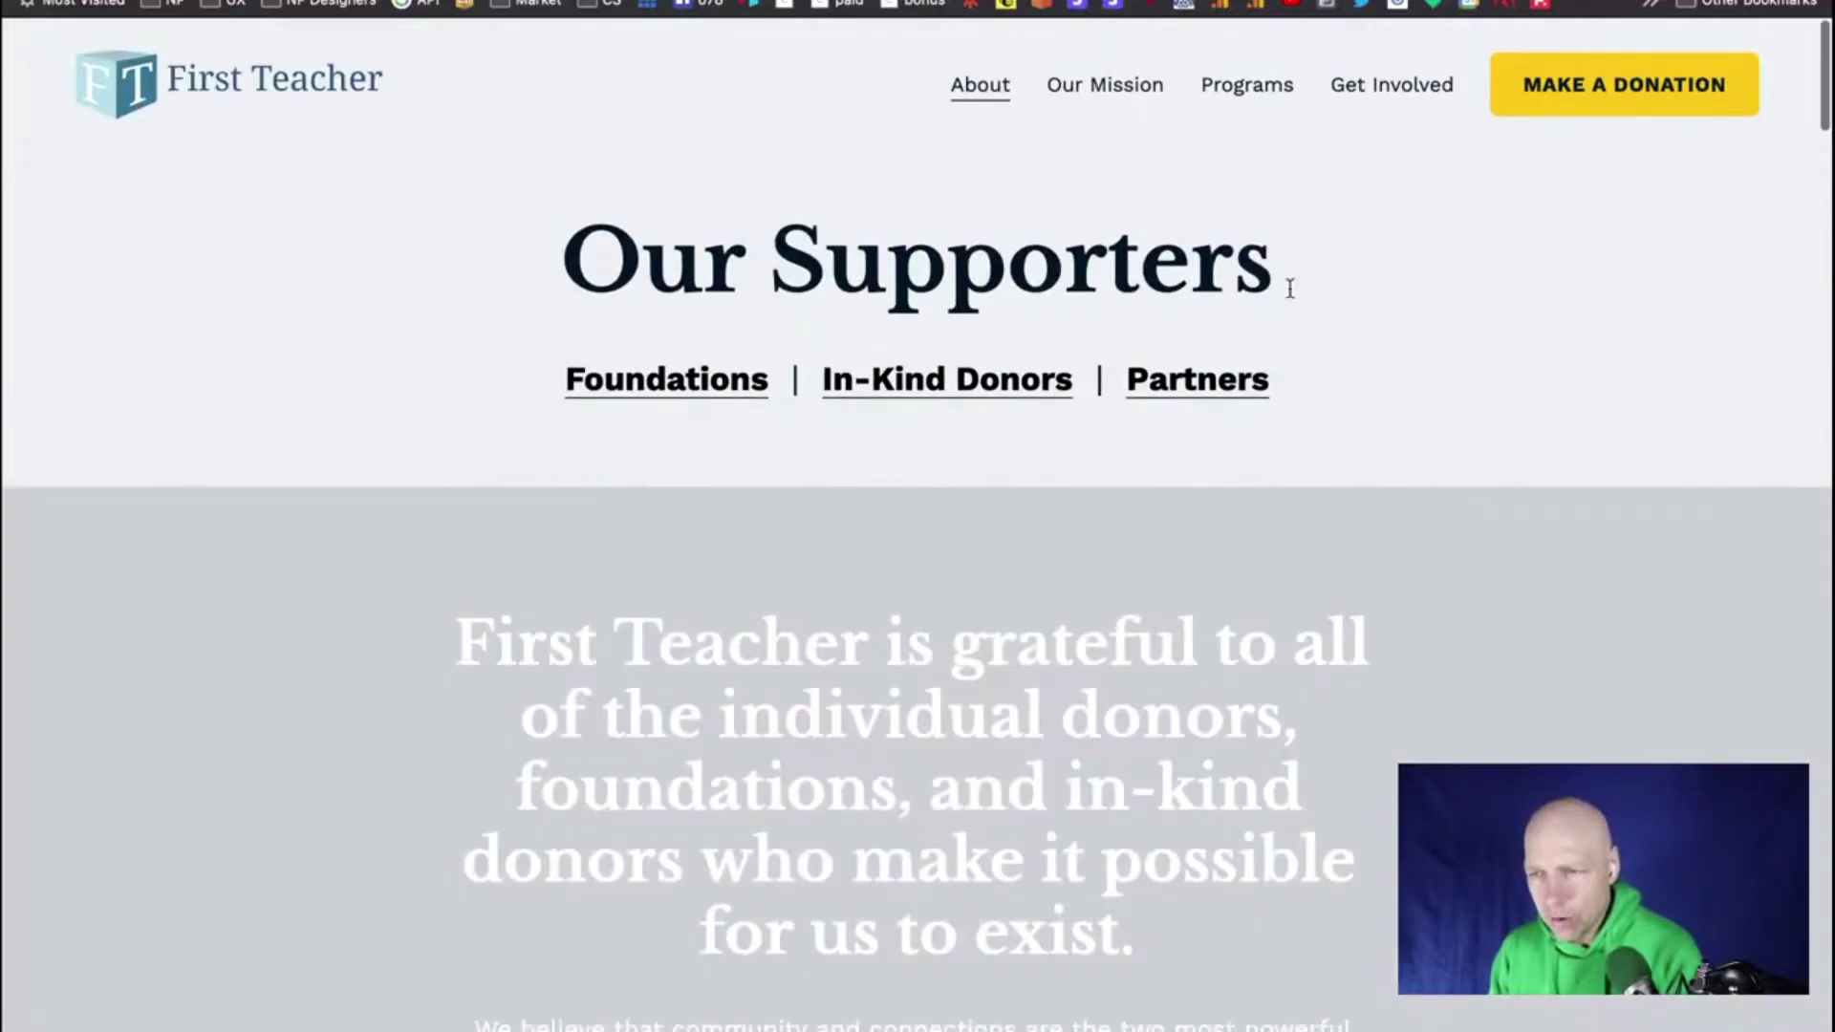
{"action": "scroll", "coordinate": [1425, 355], "scroll_direction": "down", "scroll_amount": 6}
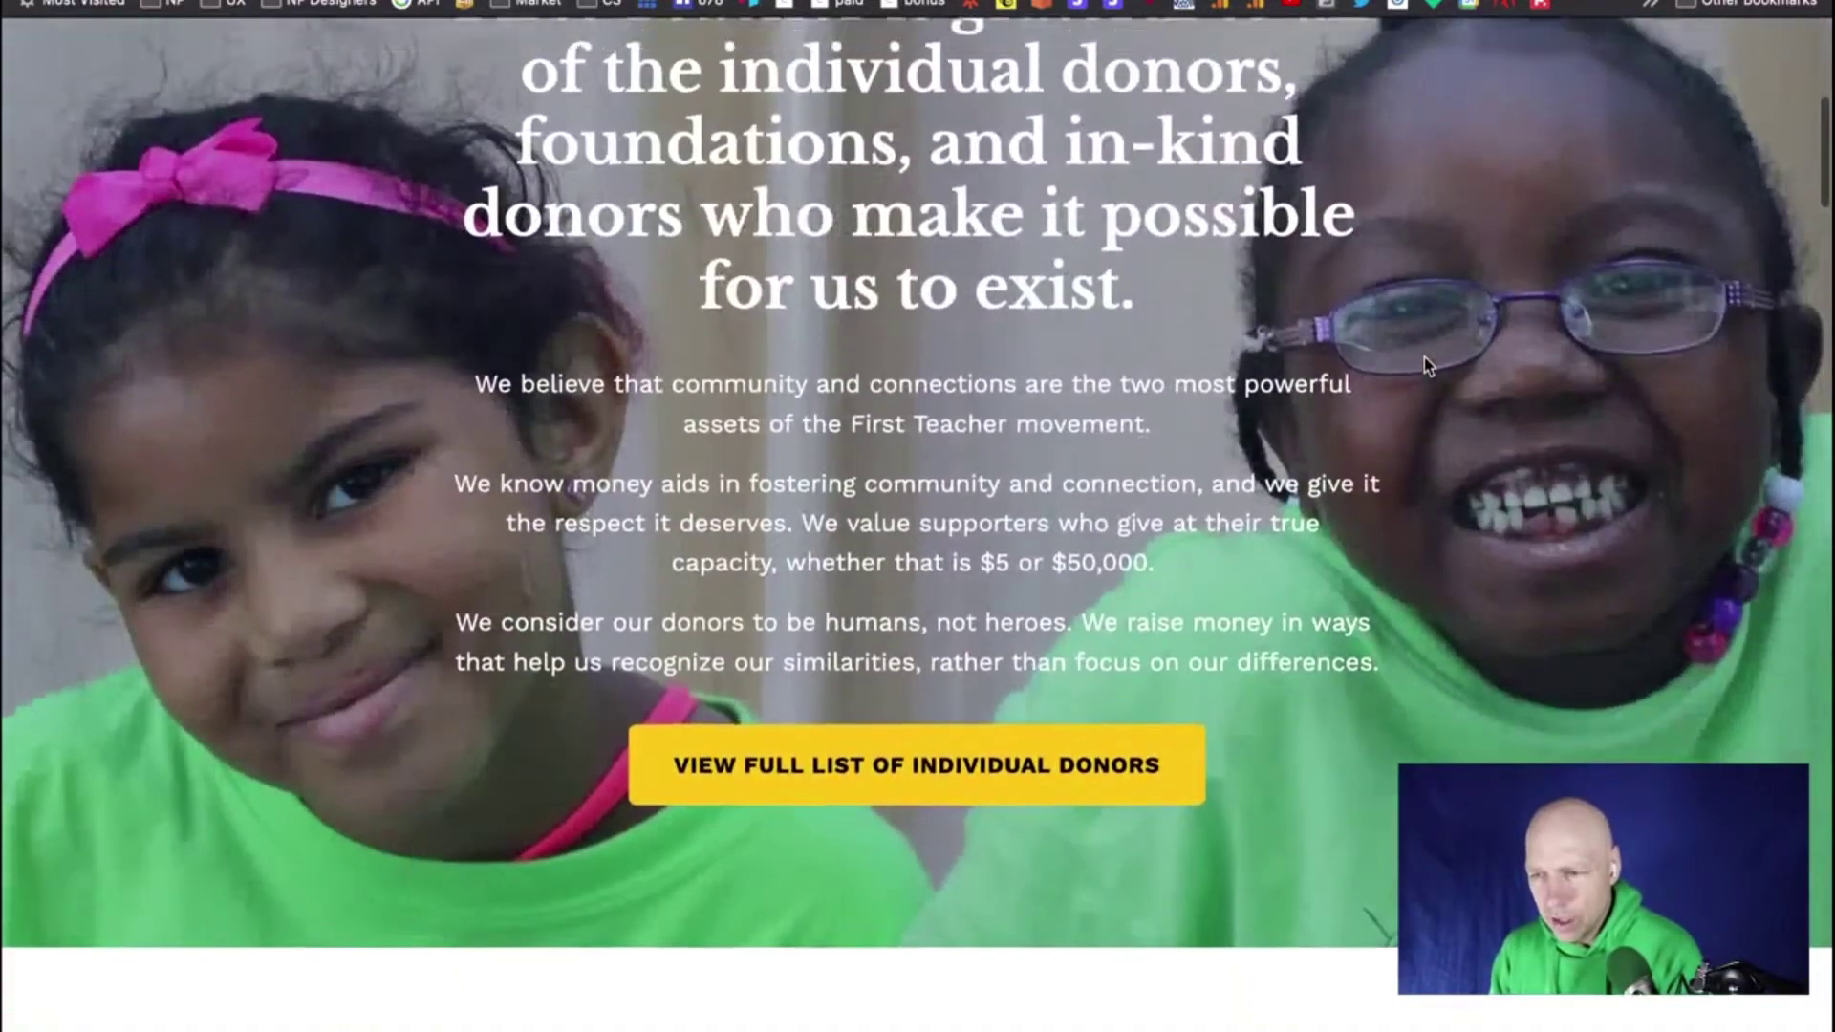
{"action": "scroll", "coordinate": [1425, 357], "scroll_direction": "up", "scroll_amount": 2}
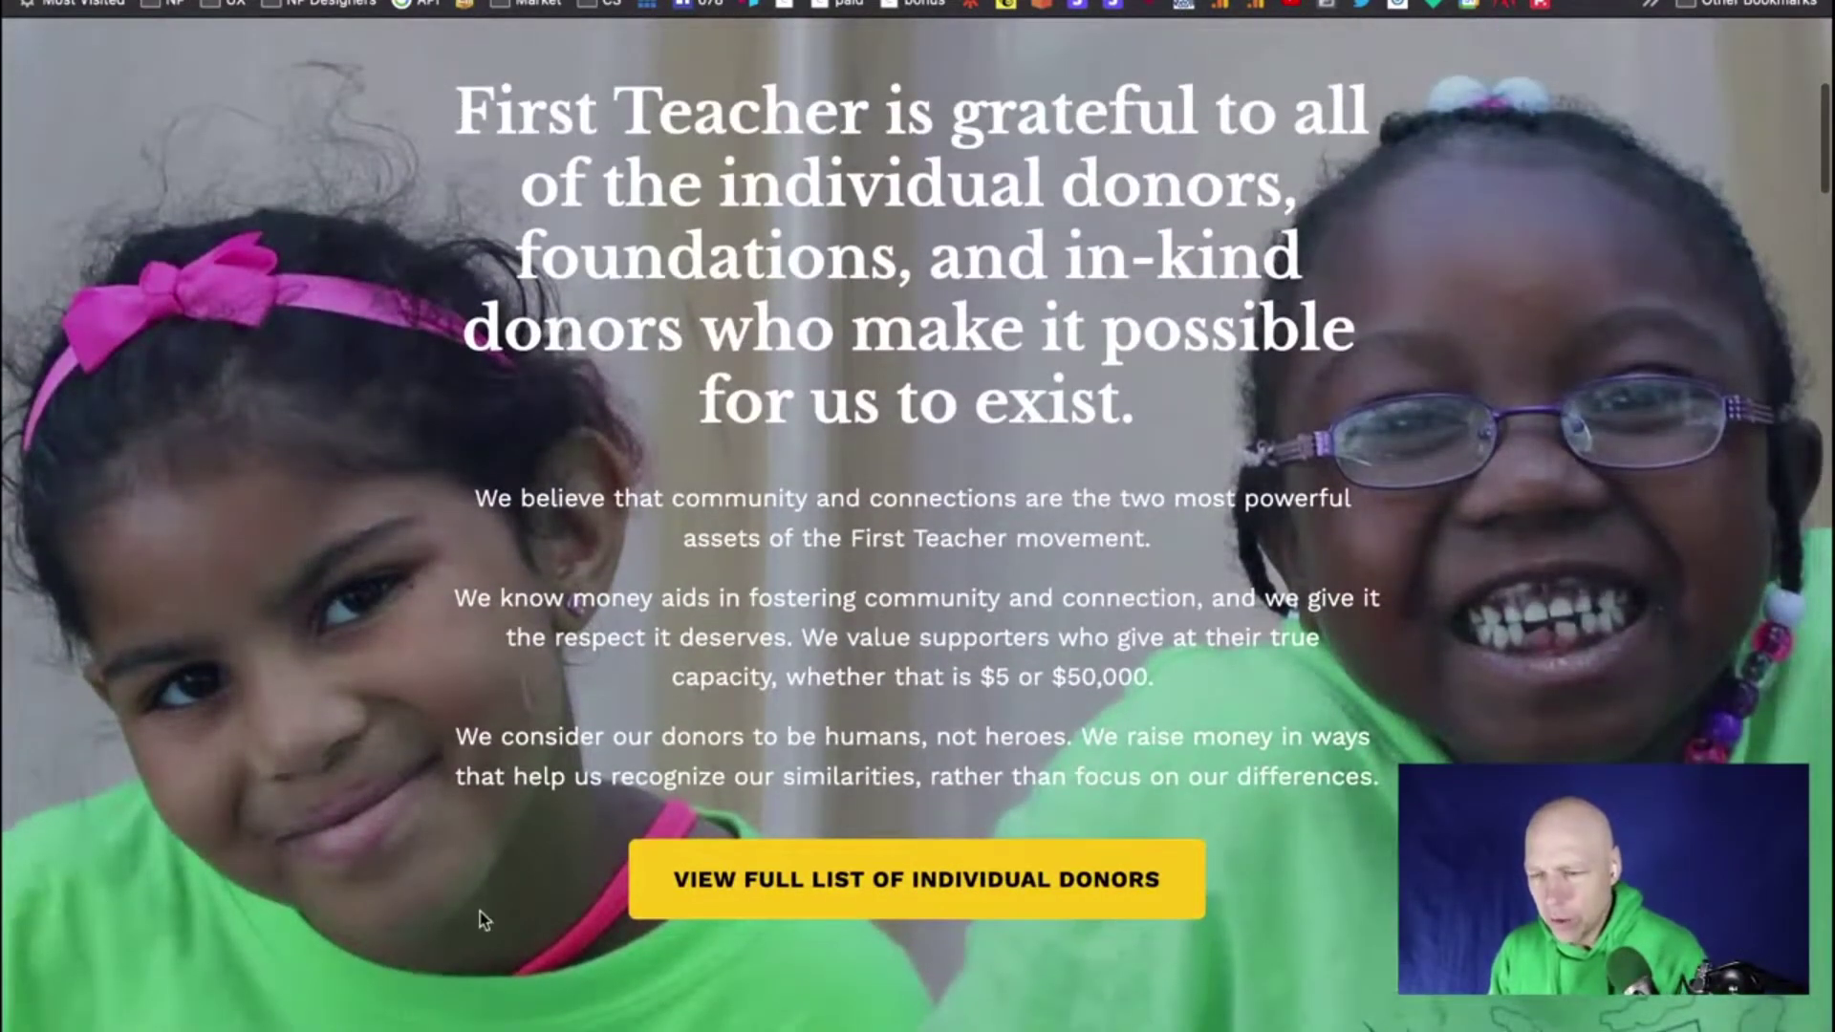
{"action": "scroll", "coordinate": [1351, 229], "scroll_direction": "up", "scroll_amount": 1}
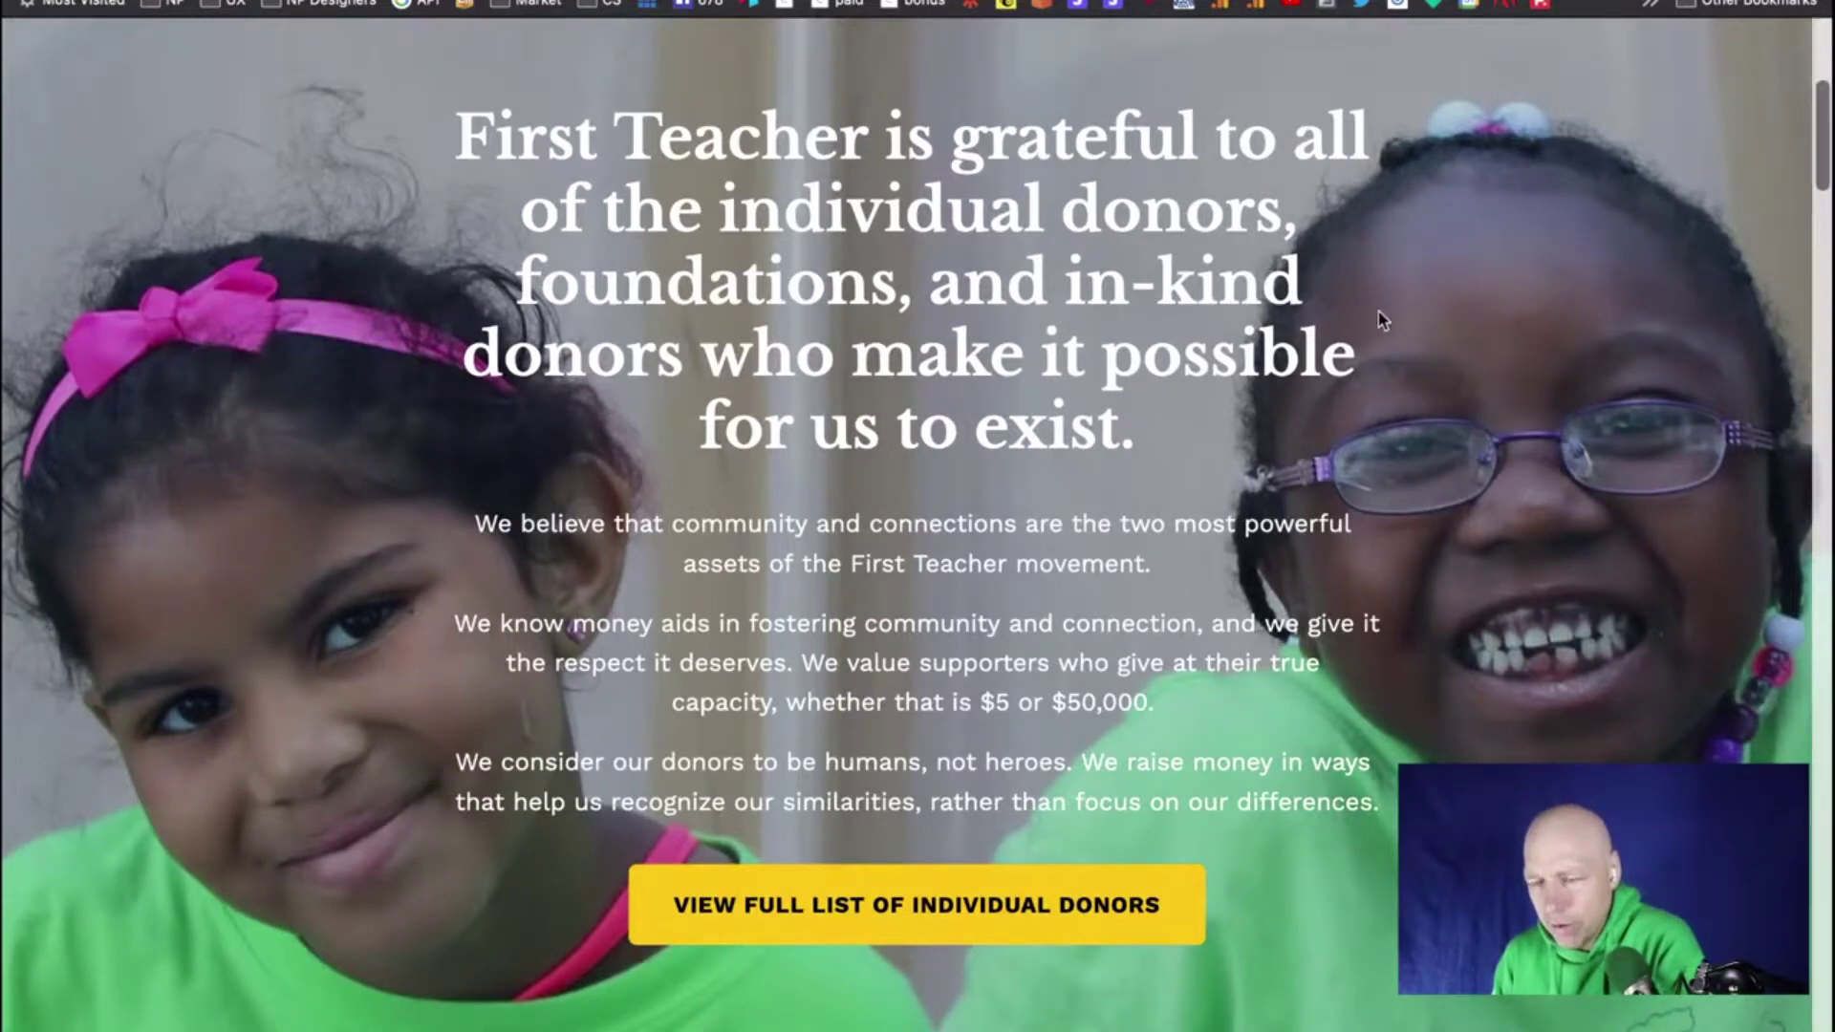
{"action": "scroll", "coordinate": [1406, 476], "scroll_direction": "down", "scroll_amount": 3}
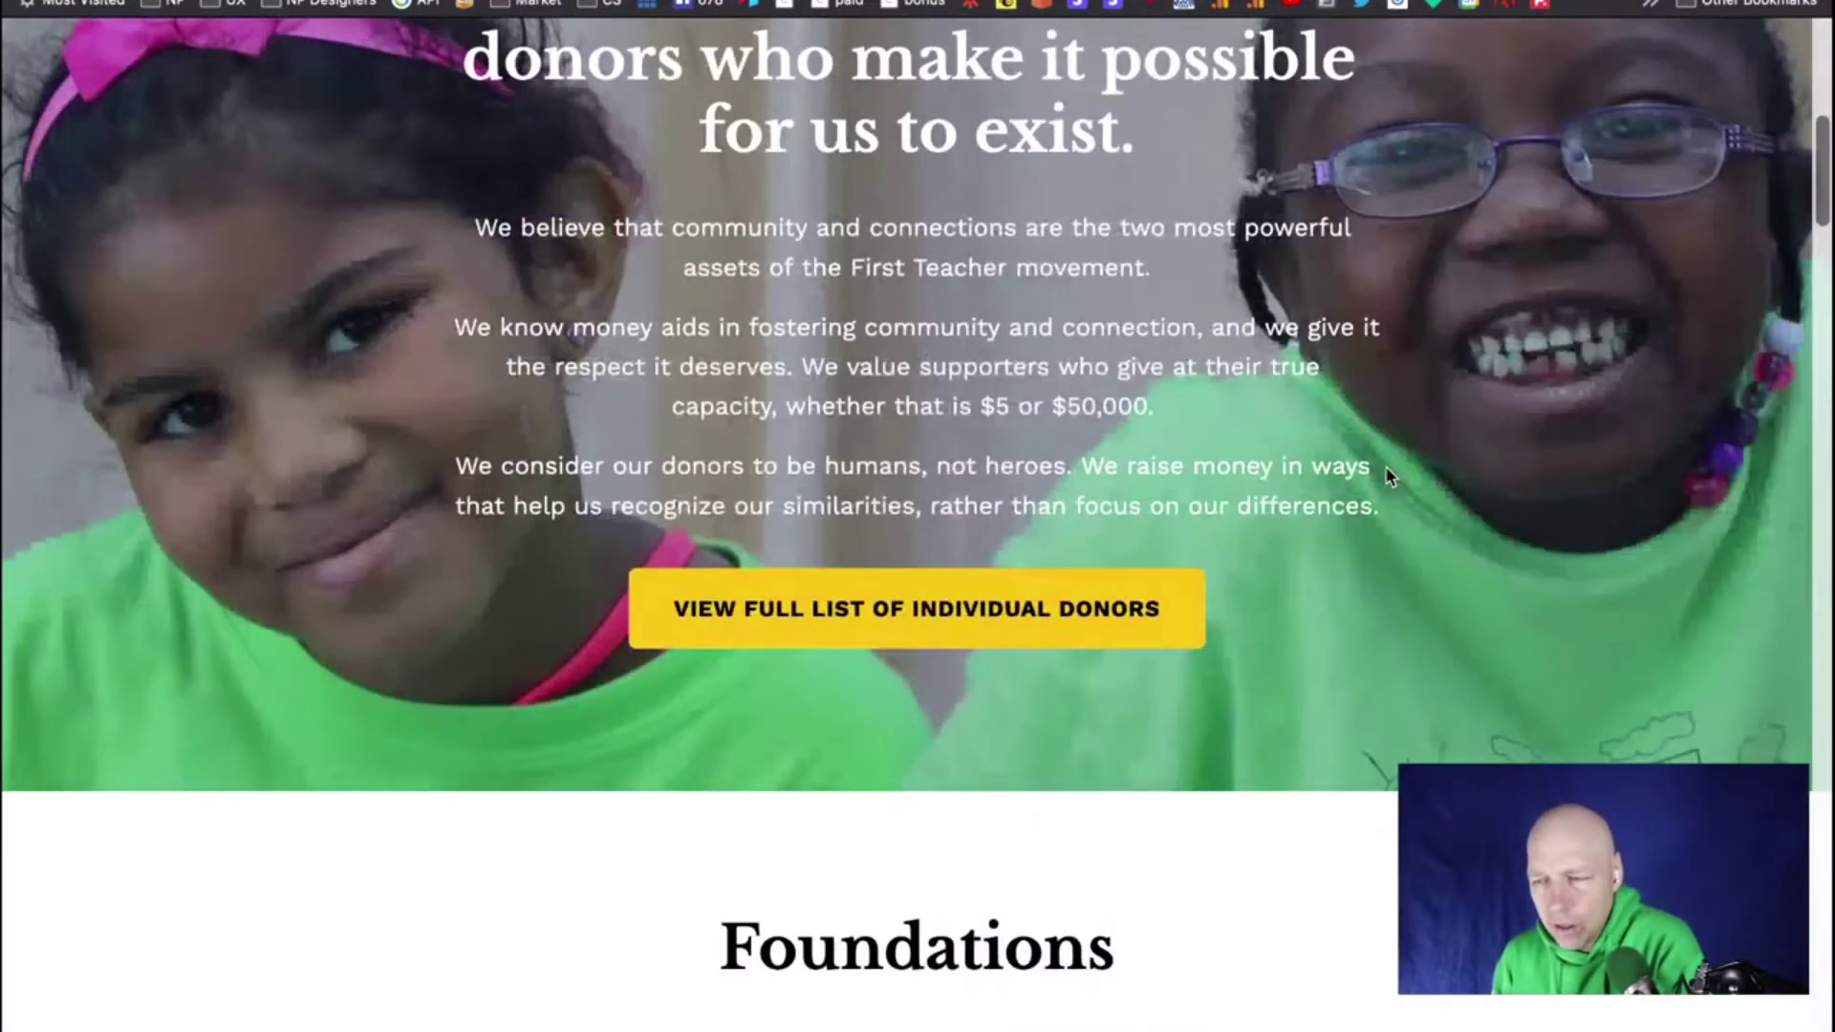
{"action": "scroll", "coordinate": [1248, 453], "scroll_direction": "up", "scroll_amount": 4}
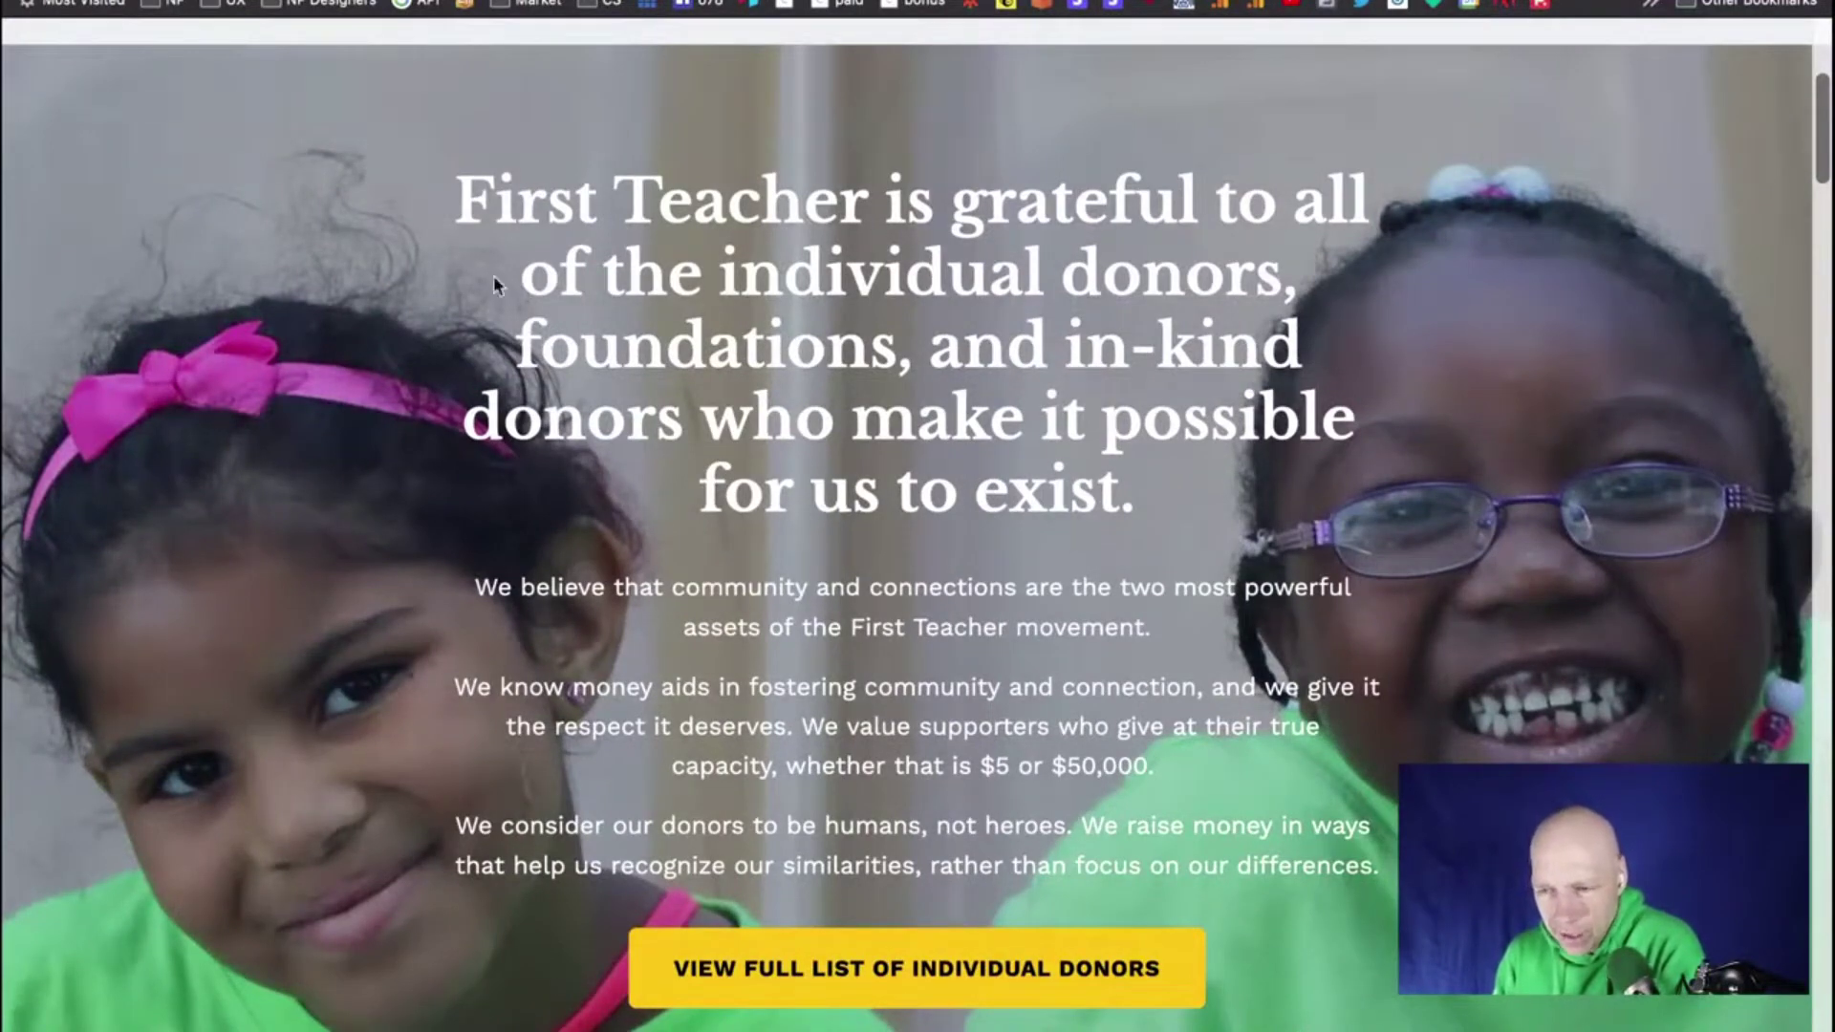
{"action": "scroll", "coordinate": [959, 631], "scroll_direction": "down", "scroll_amount": 15}
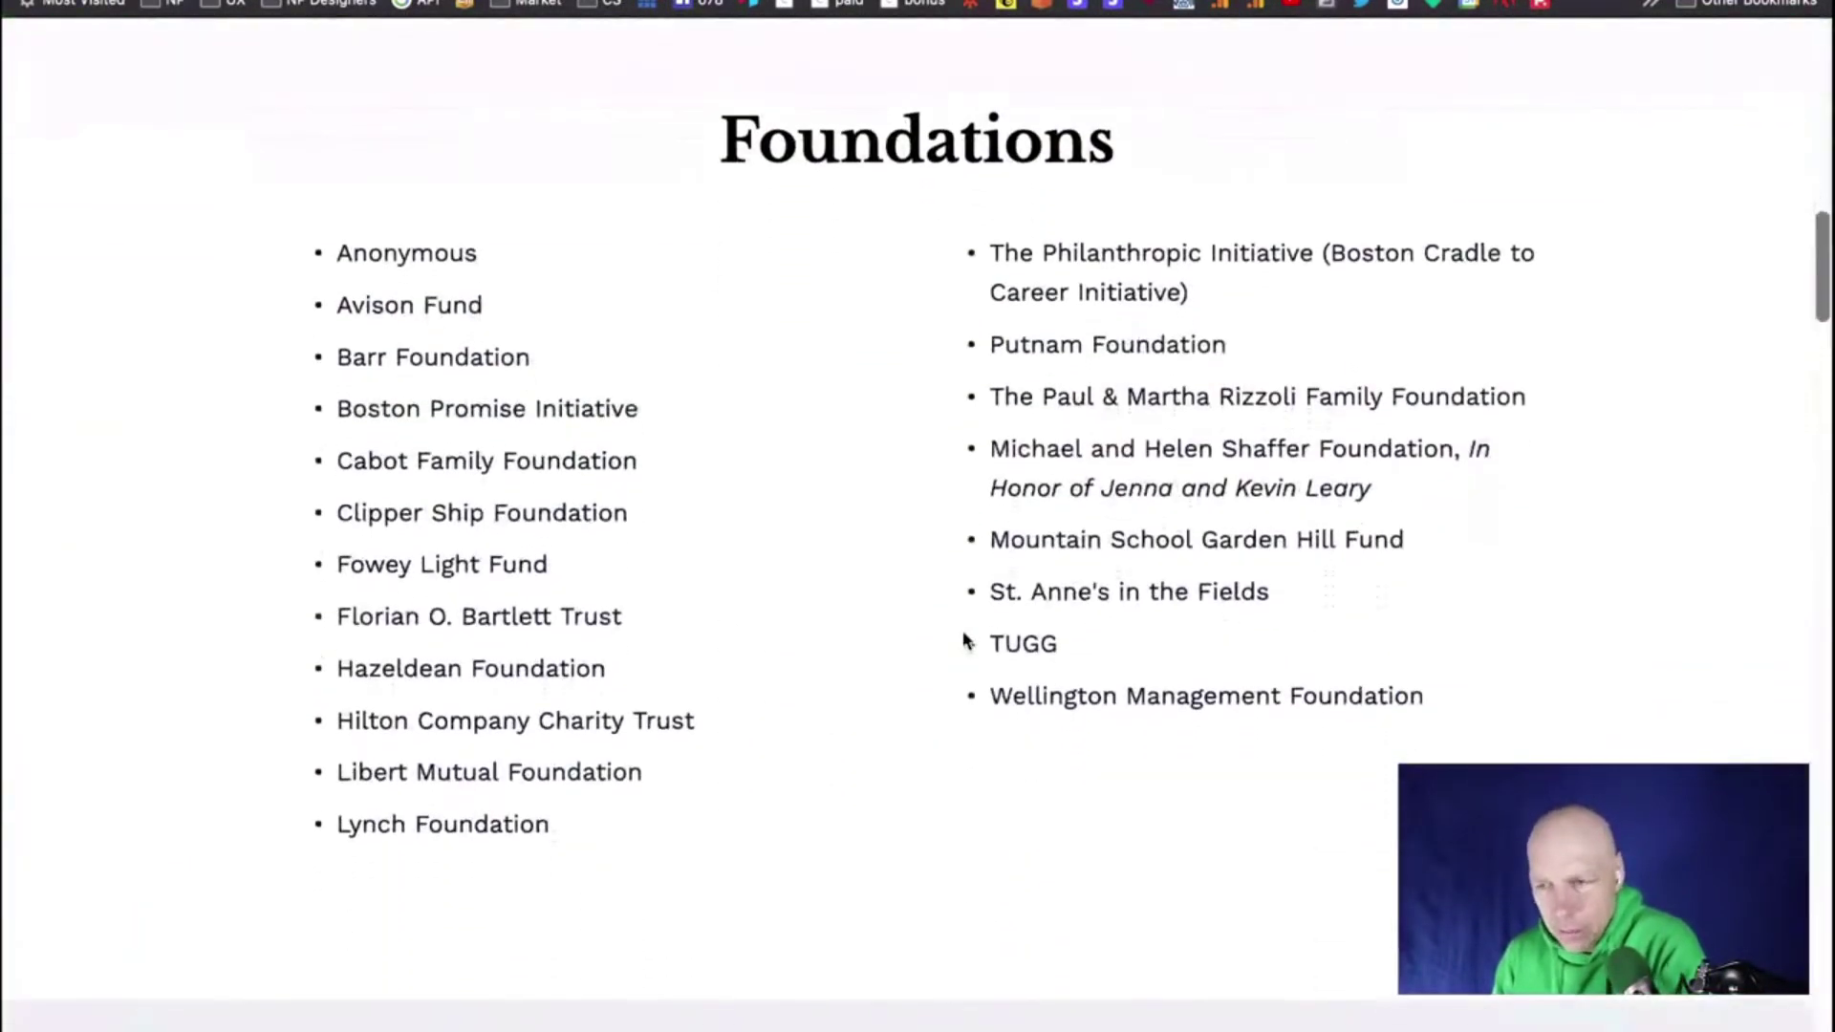
{"action": "scroll", "coordinate": [963, 638], "scroll_direction": "up", "scroll_amount": 2}
{"action": "scroll", "coordinate": [964, 639], "scroll_direction": "down", "scroll_amount": 6}
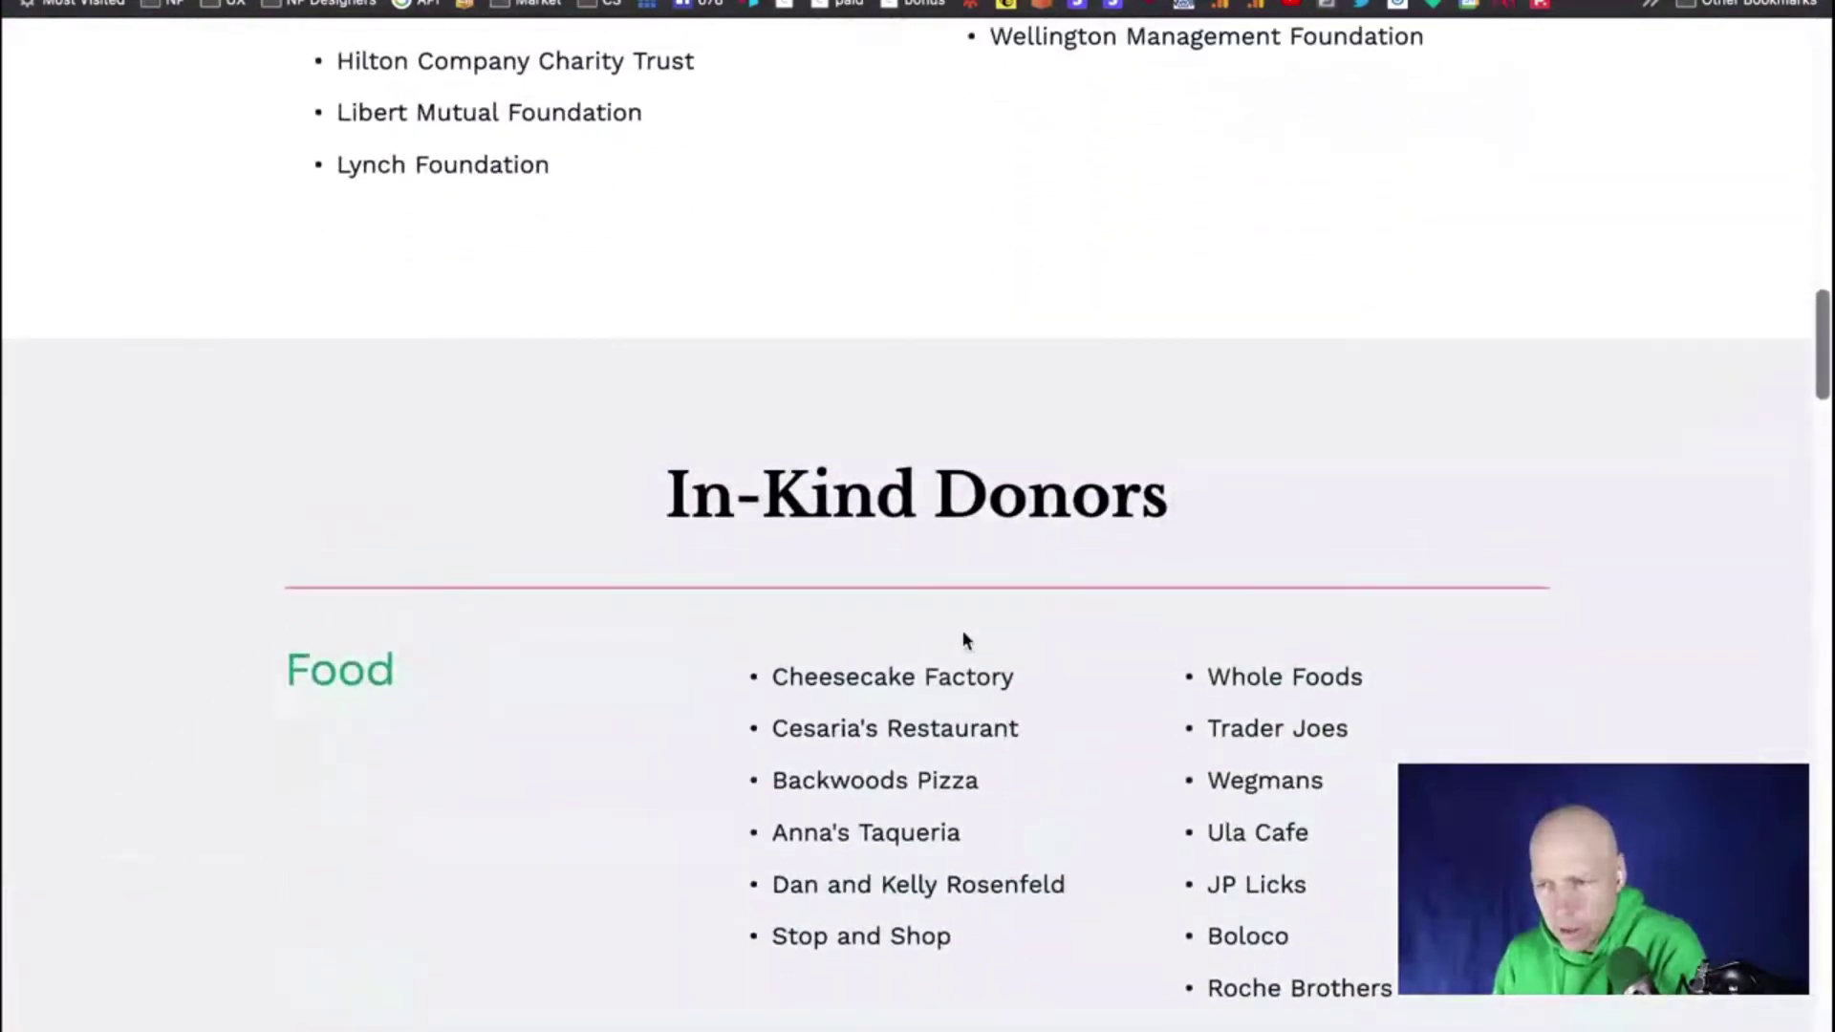
{"action": "scroll", "coordinate": [964, 635], "scroll_direction": "up", "scroll_amount": 20}
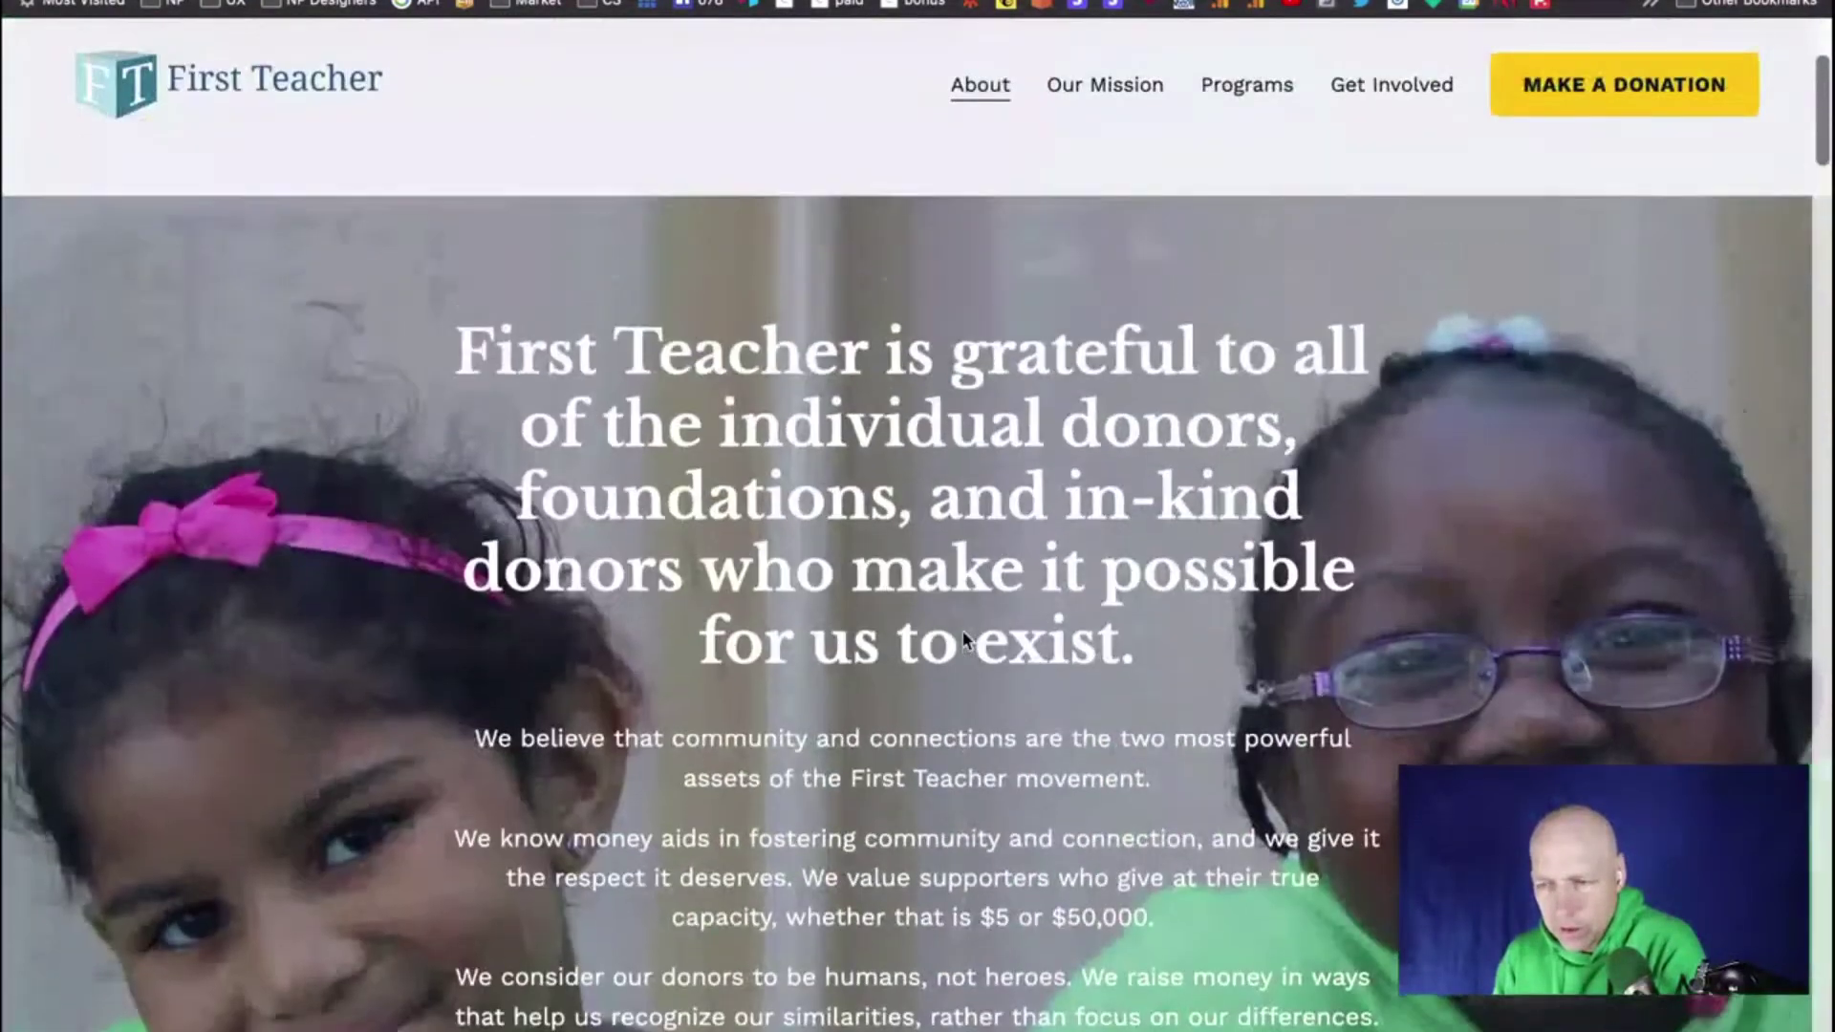
{"action": "scroll", "coordinate": [1196, 510], "scroll_direction": "down", "scroll_amount": 3}
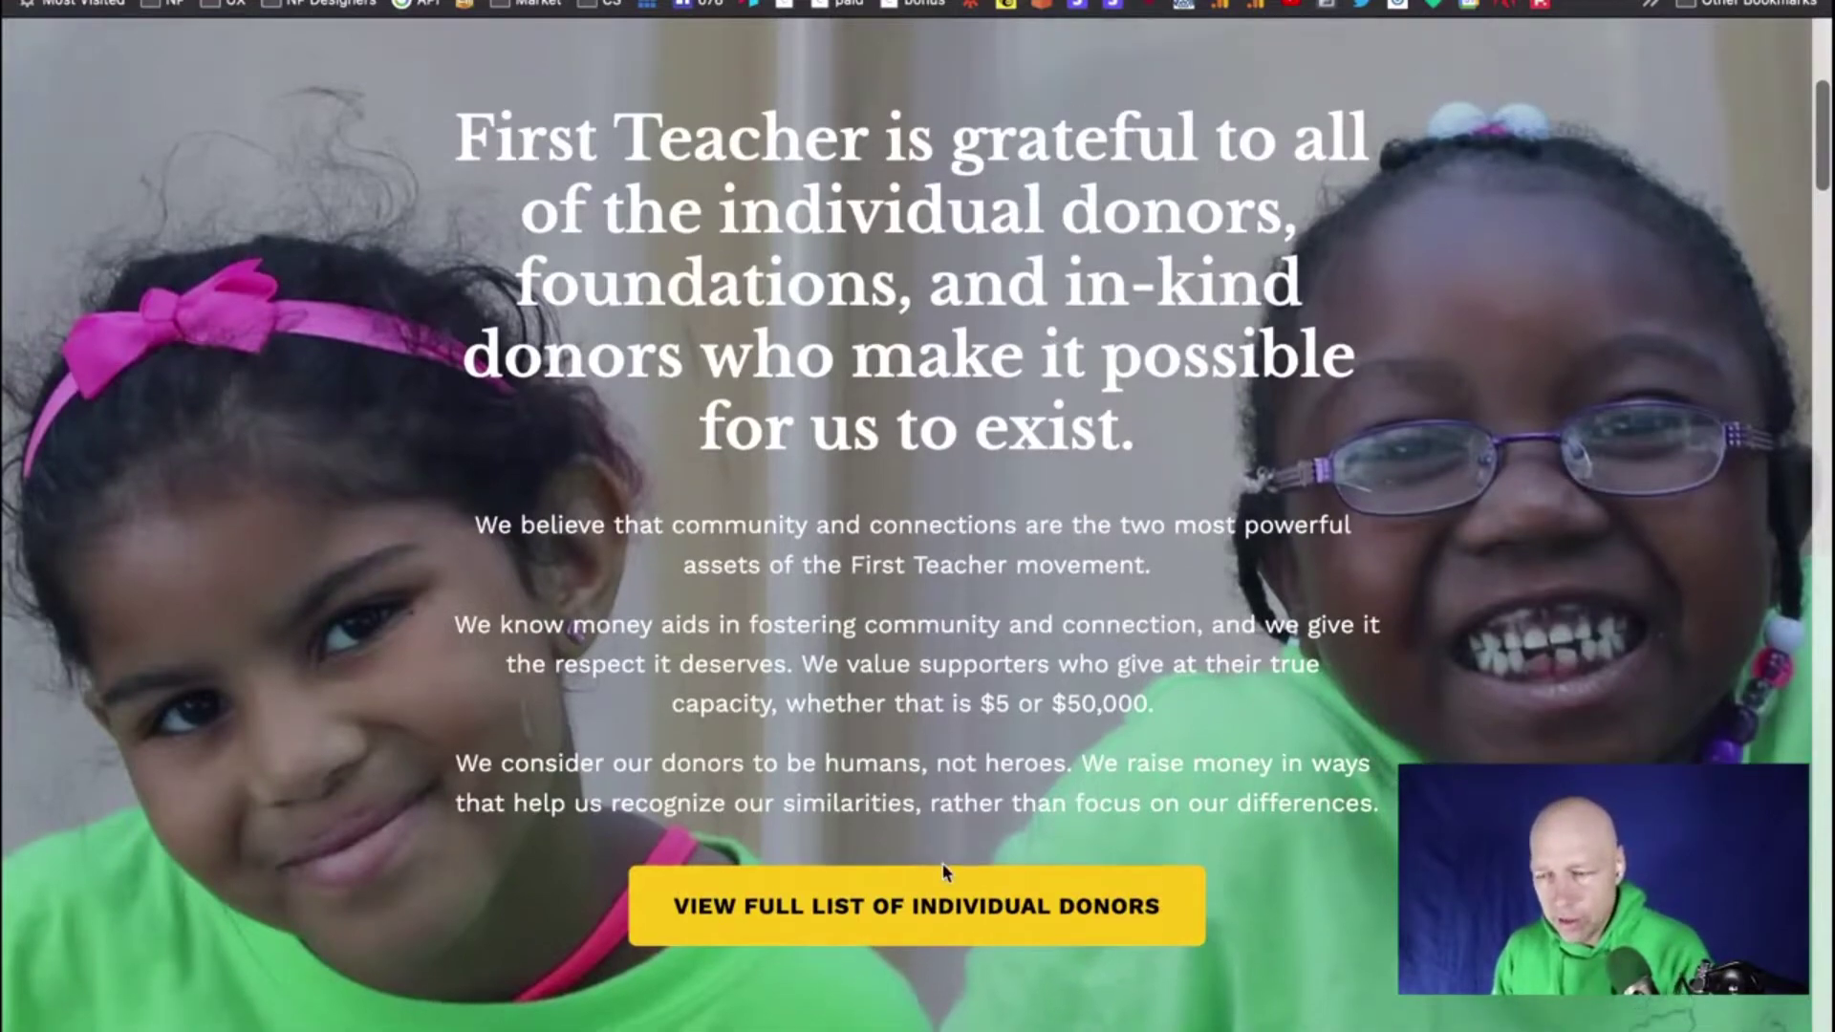
{"action": "scroll", "coordinate": [956, 593], "scroll_direction": "down", "scroll_amount": 5}
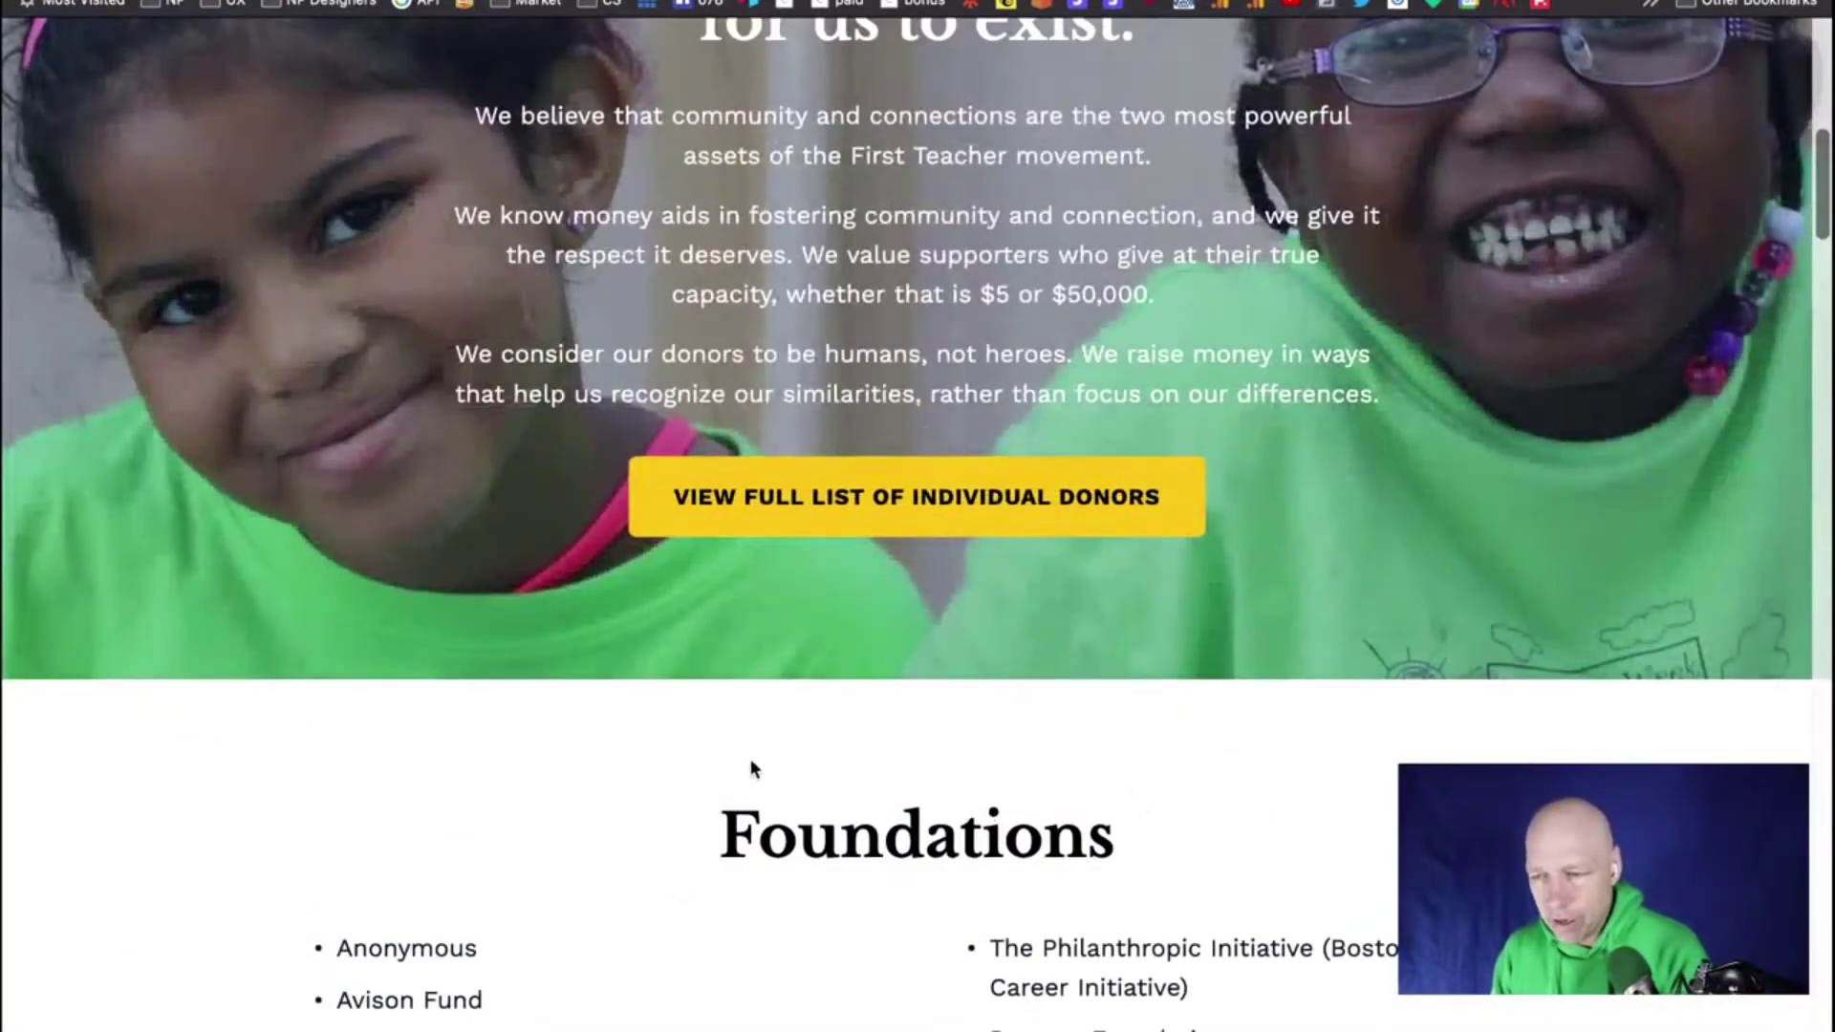
{"action": "scroll", "coordinate": [1014, 726], "scroll_direction": "up", "scroll_amount": 4}
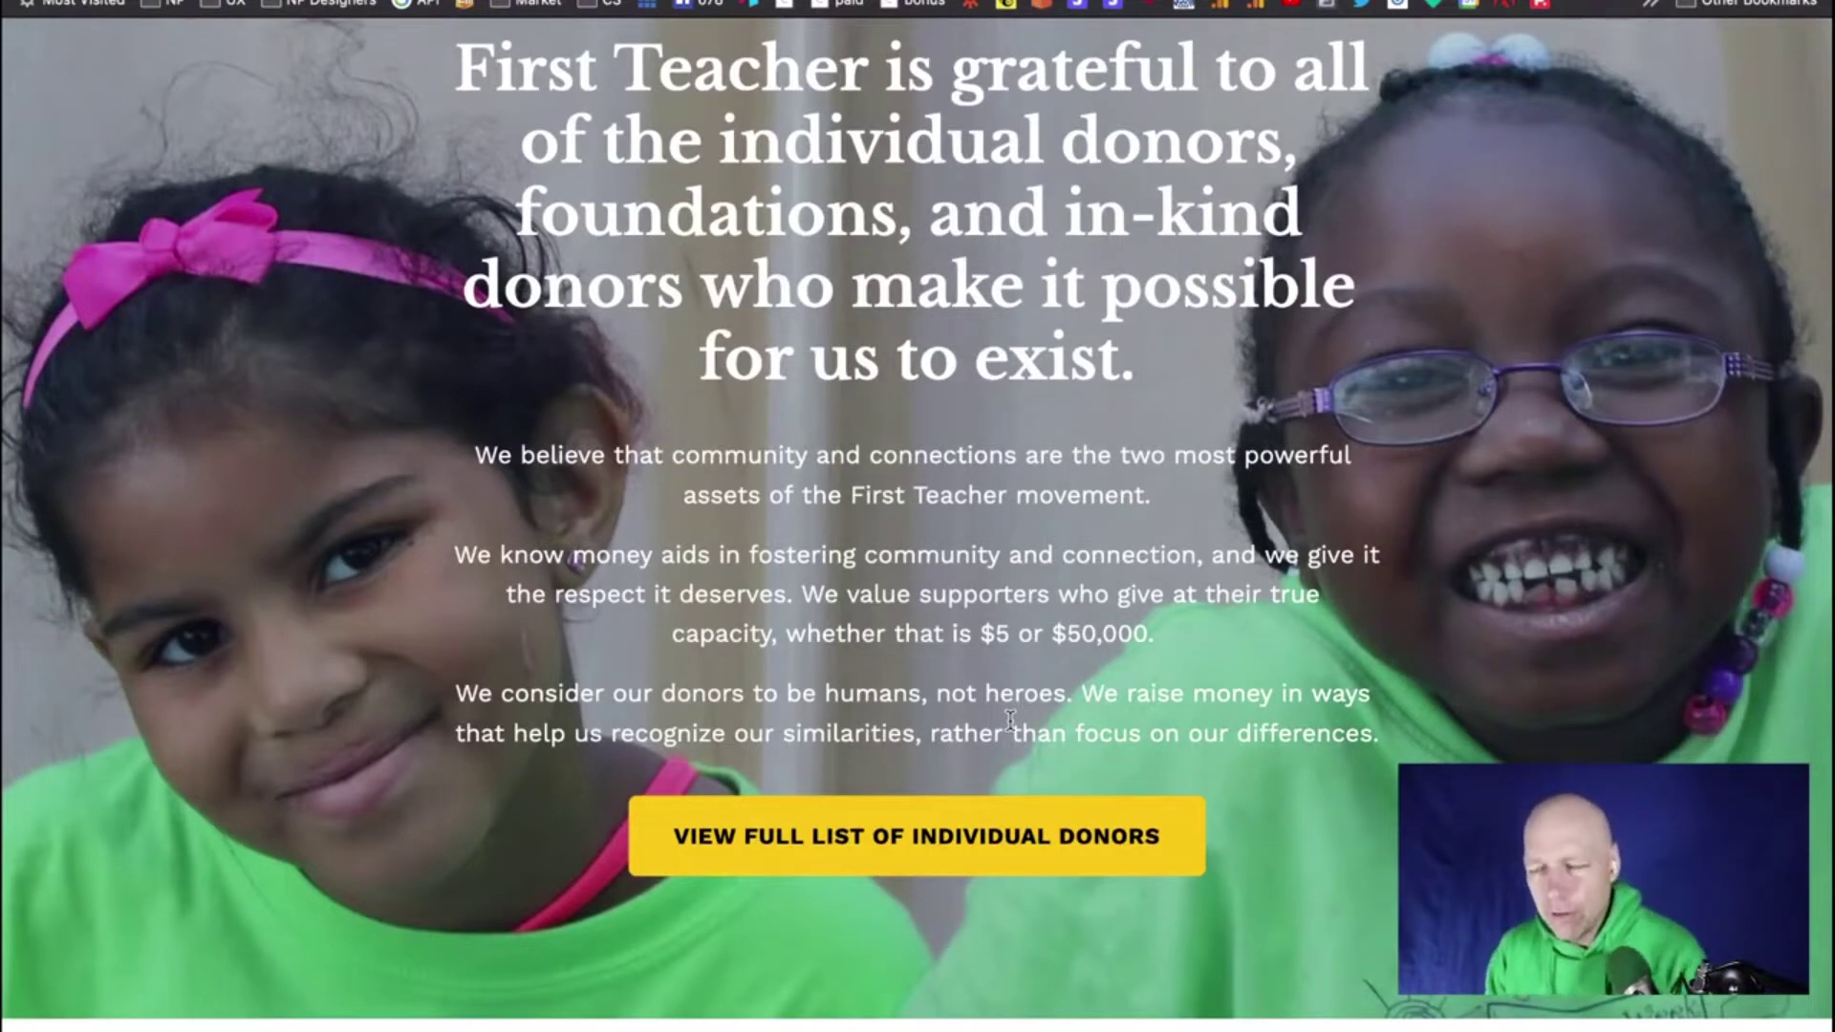
{"action": "scroll", "coordinate": [1051, 643], "scroll_direction": "up", "scroll_amount": 3}
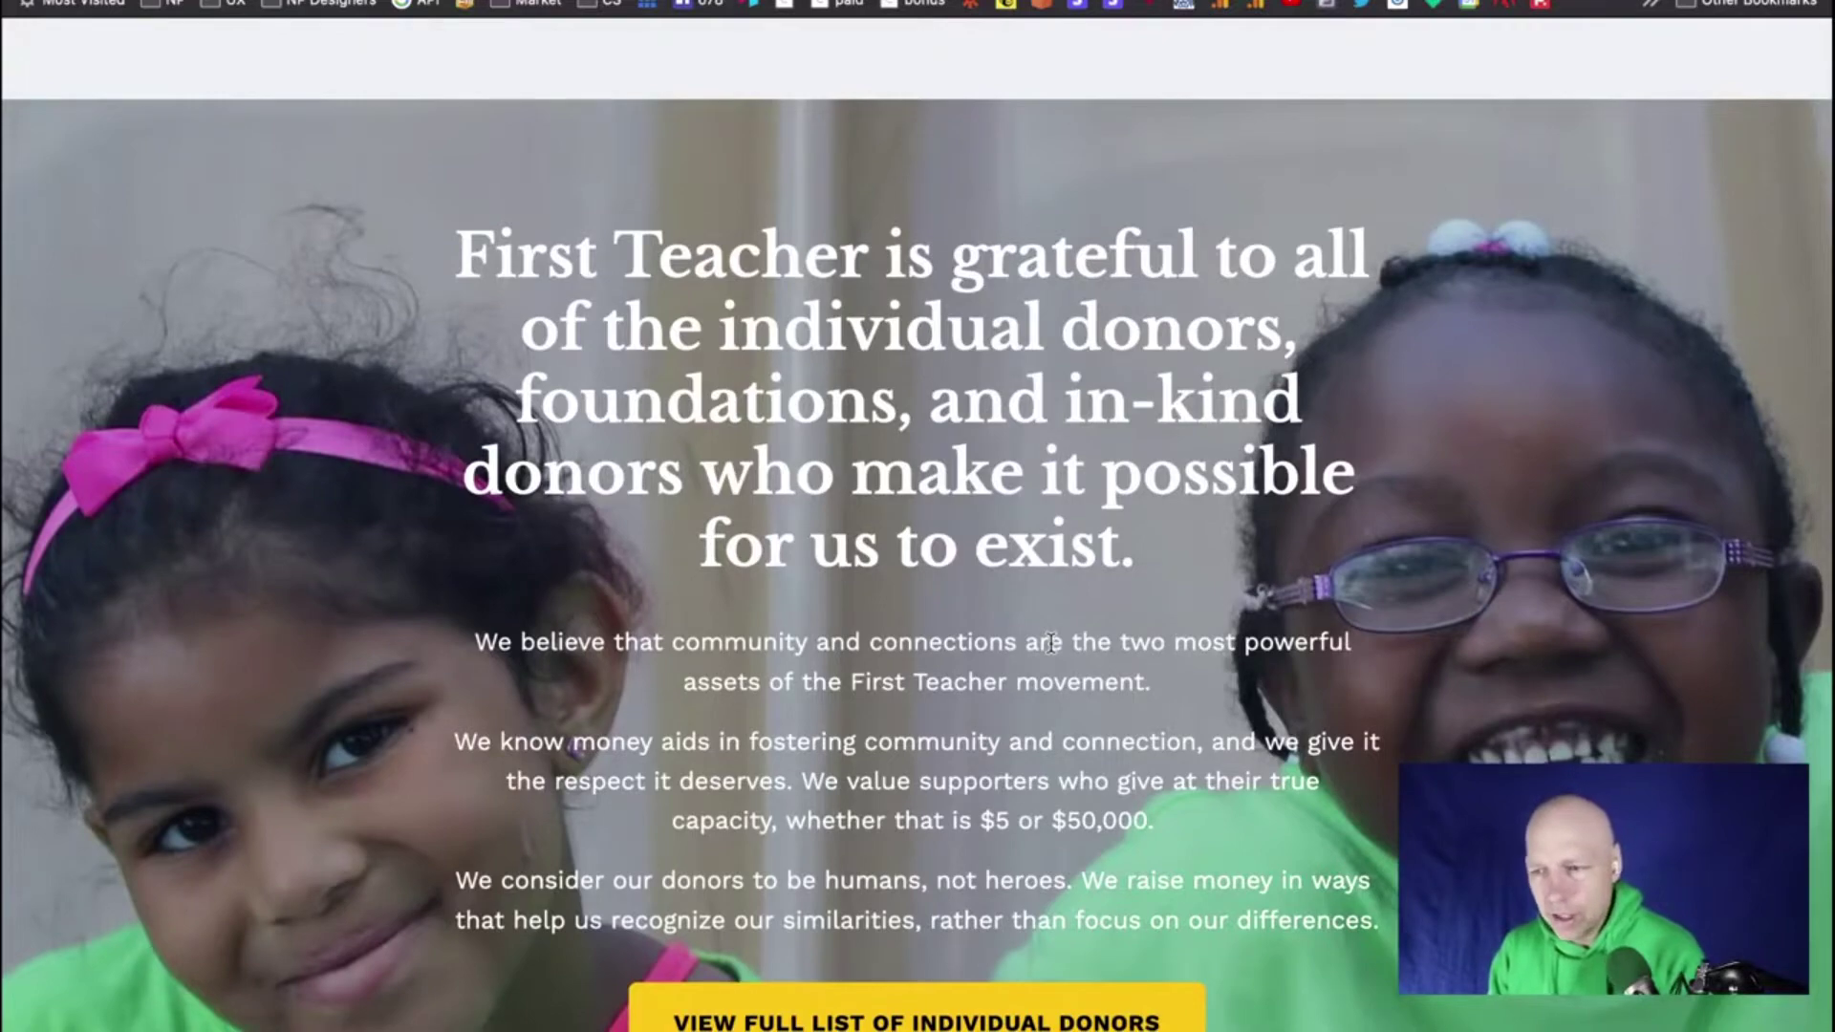
{"action": "scroll", "coordinate": [1052, 642], "scroll_direction": "down", "scroll_amount": 4}
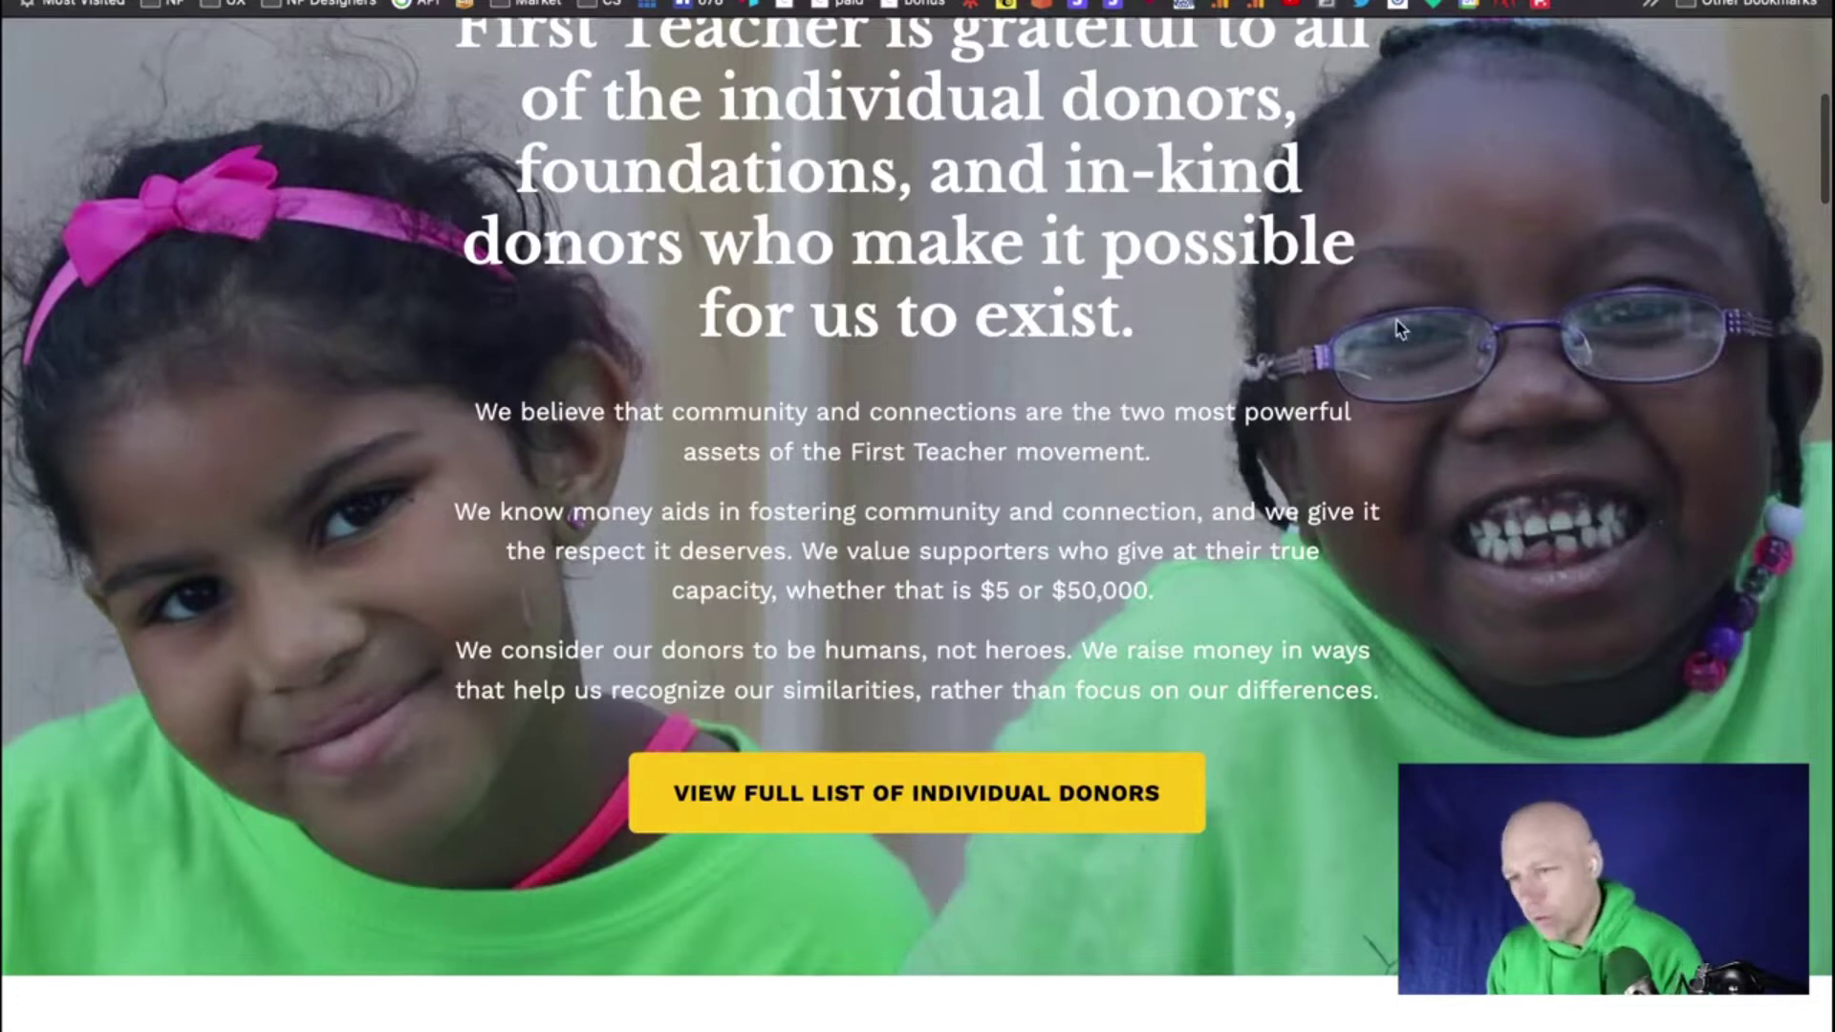
{"action": "scroll", "coordinate": [1399, 328], "scroll_direction": "up", "scroll_amount": 2}
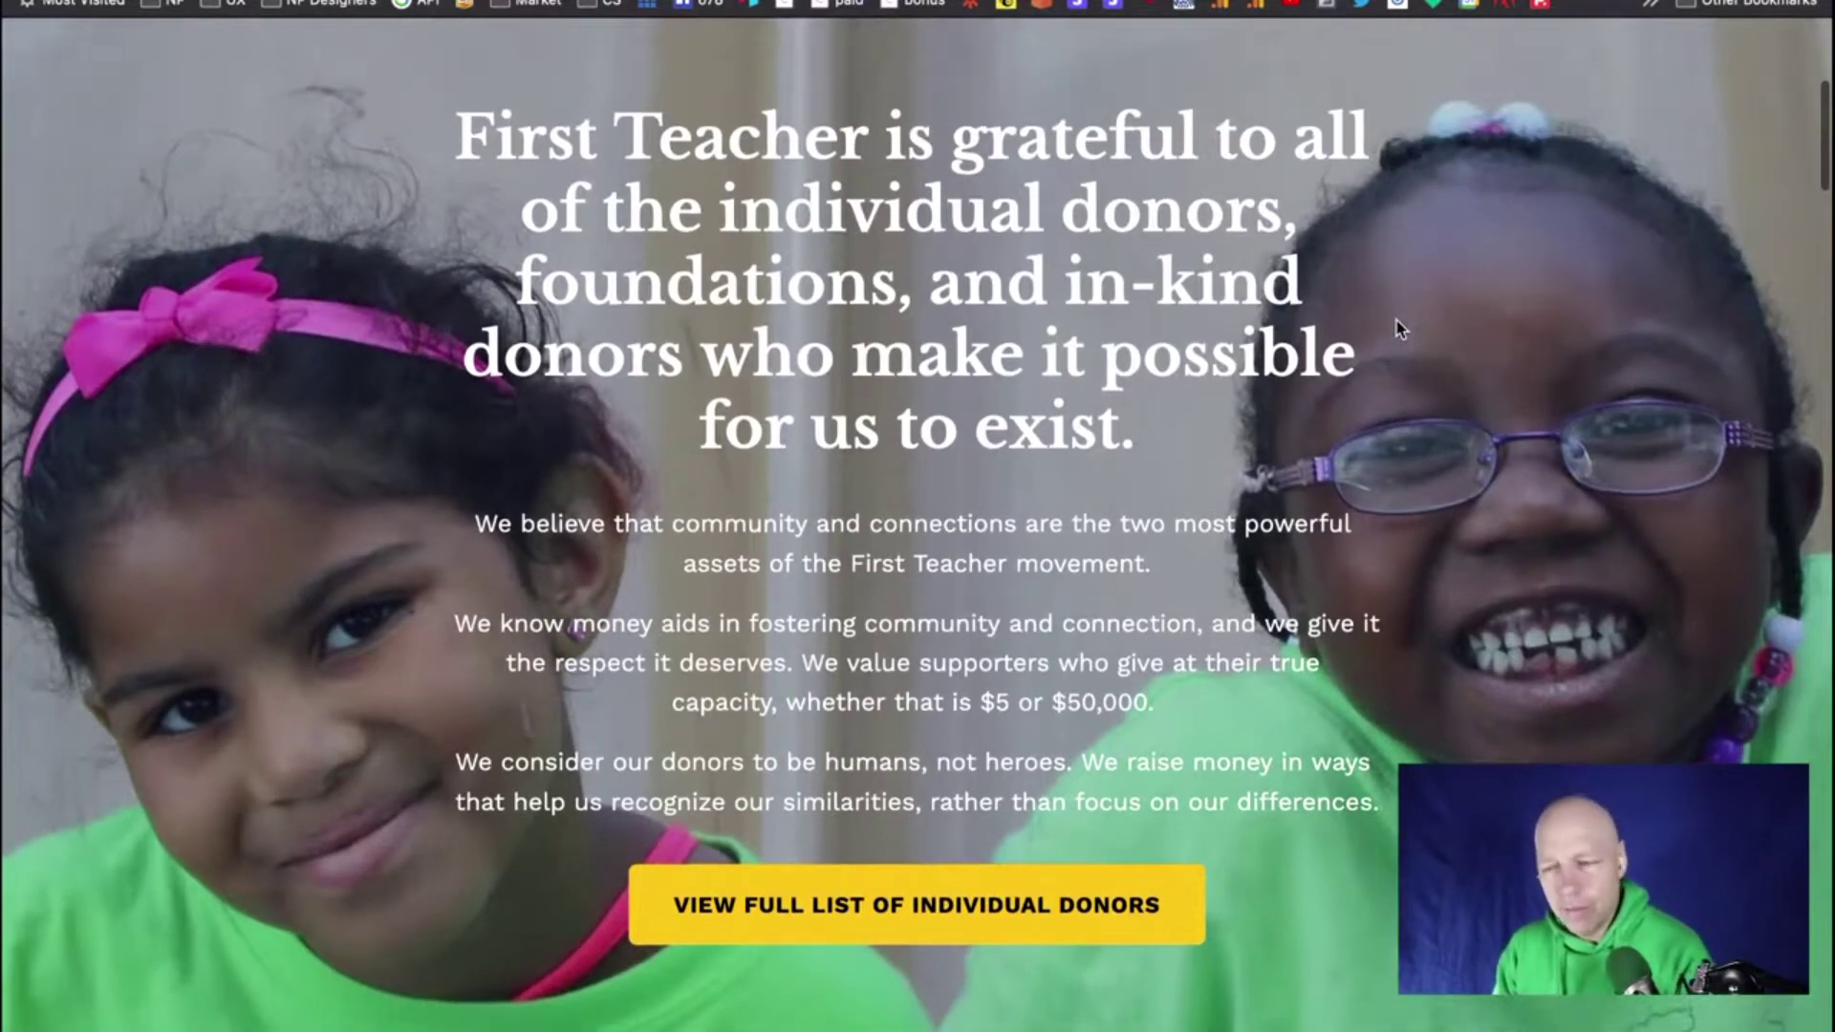
{"action": "scroll", "coordinate": [1399, 328], "scroll_direction": "down", "scroll_amount": 1}
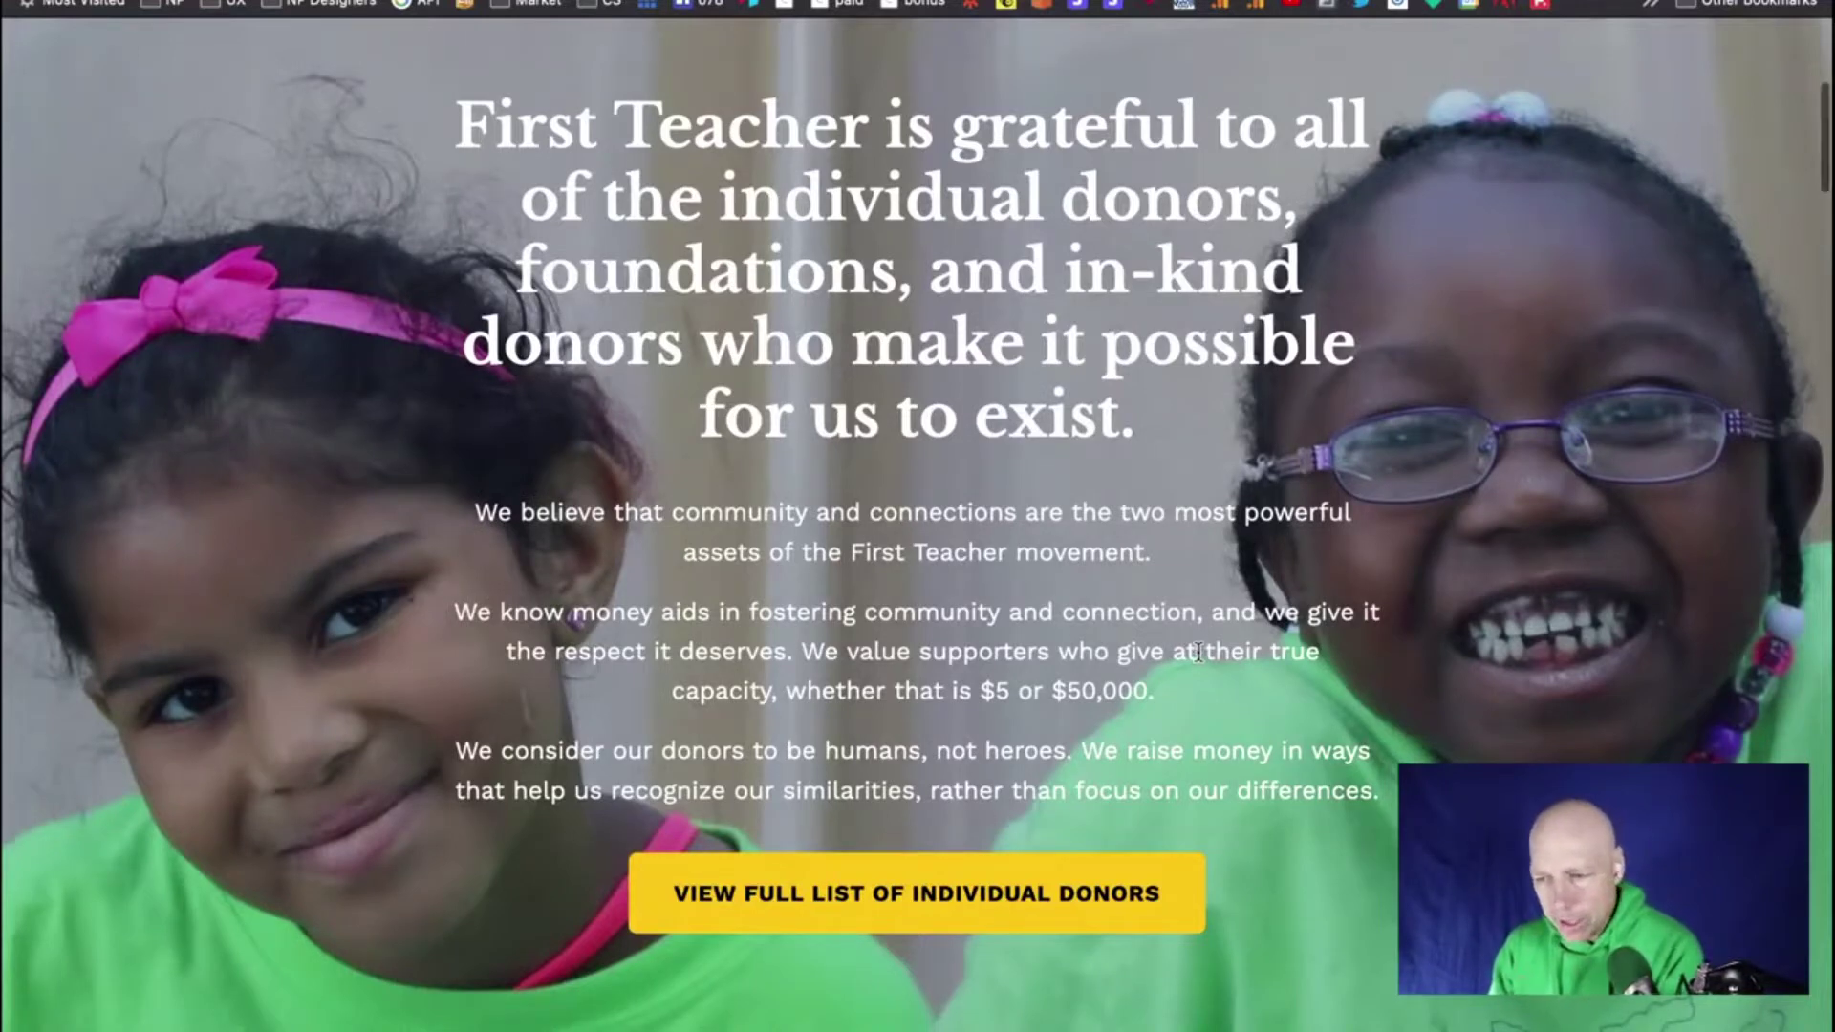
{"action": "scroll", "coordinate": [1198, 651], "scroll_direction": "up", "scroll_amount": 1}
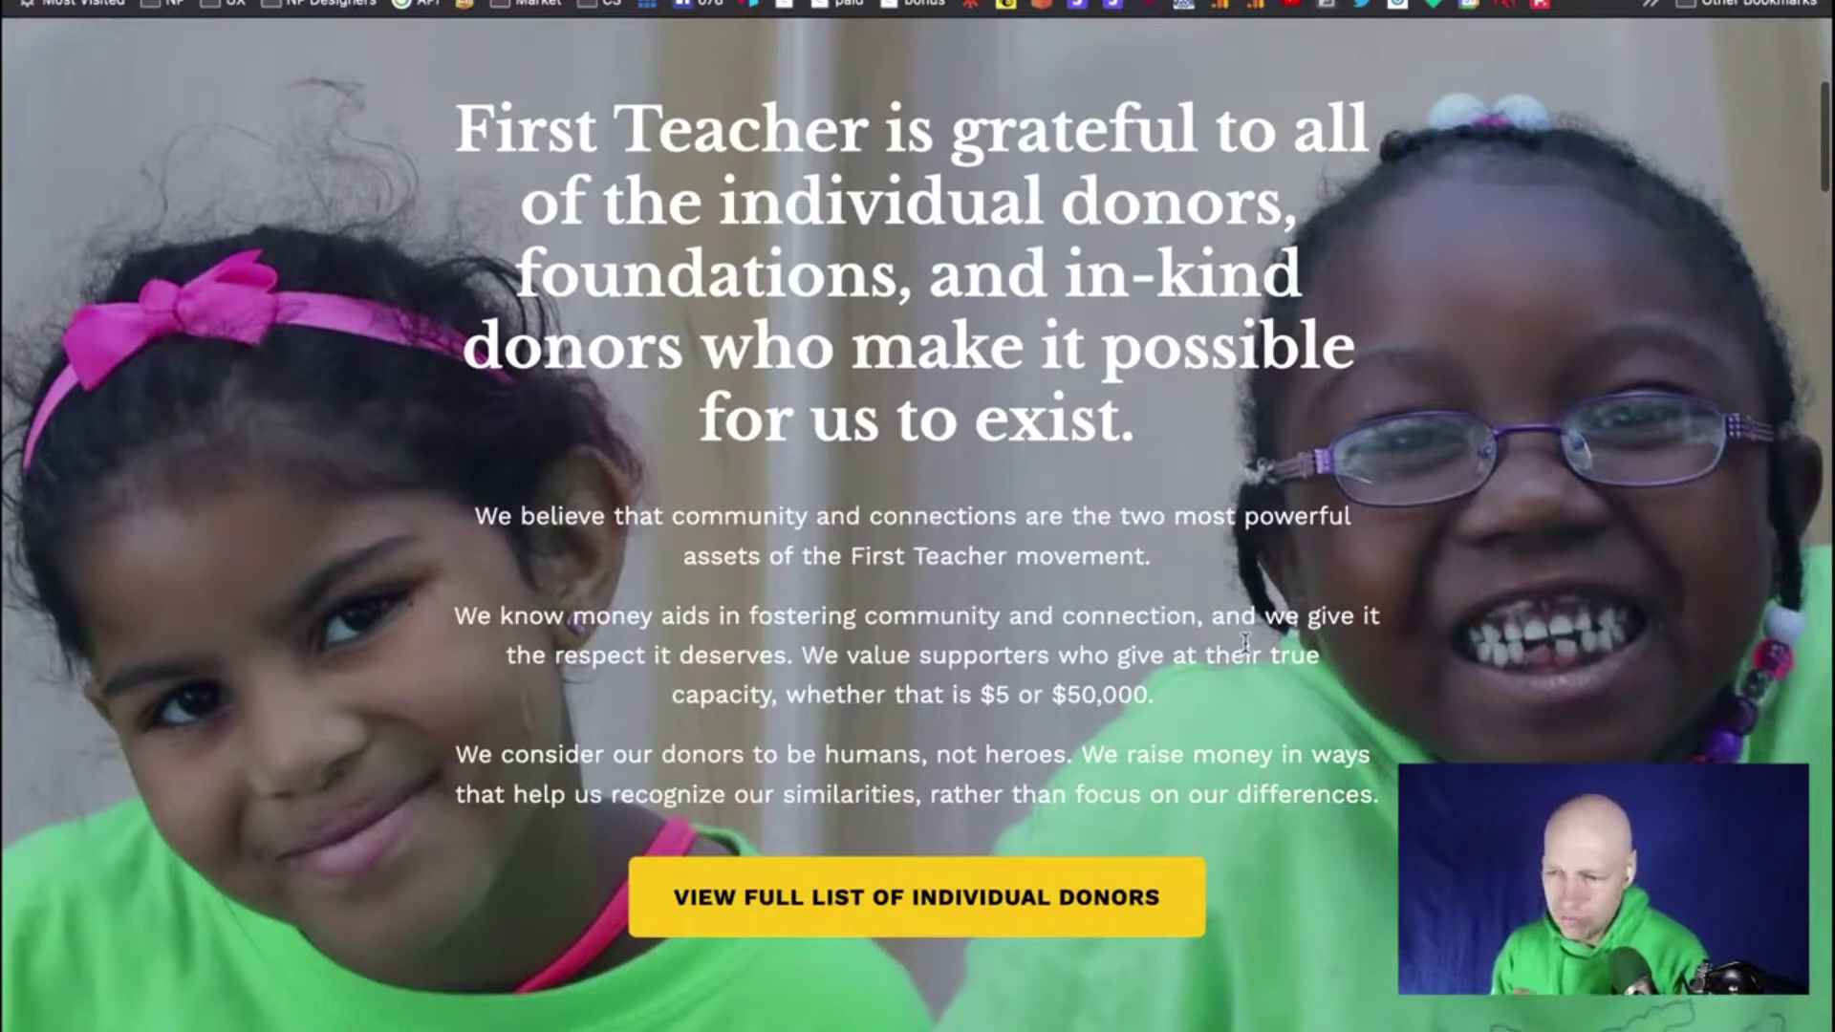
{"action": "scroll", "coordinate": [1239, 634], "scroll_direction": "up", "scroll_amount": 5}
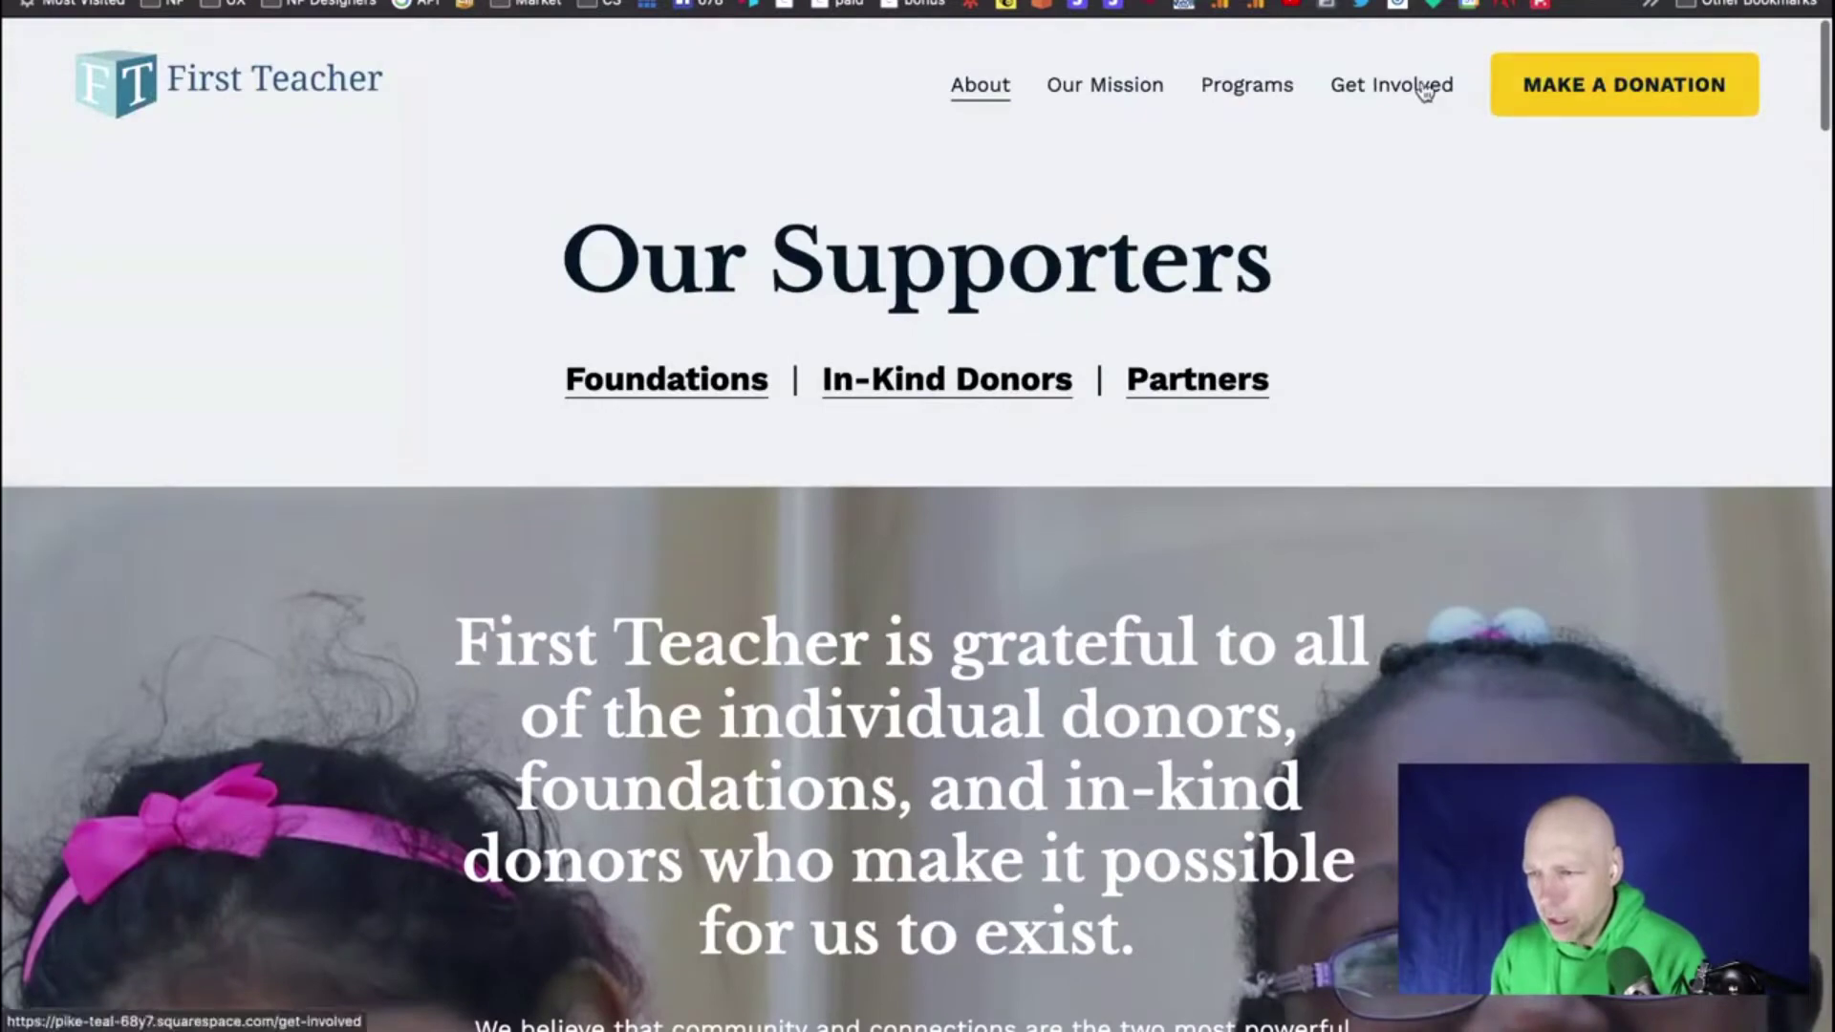
Open Get Involved, advance its photo carousel four slides, and scroll down to the footer
{"action": "left_click", "coordinate": [1425, 91]}
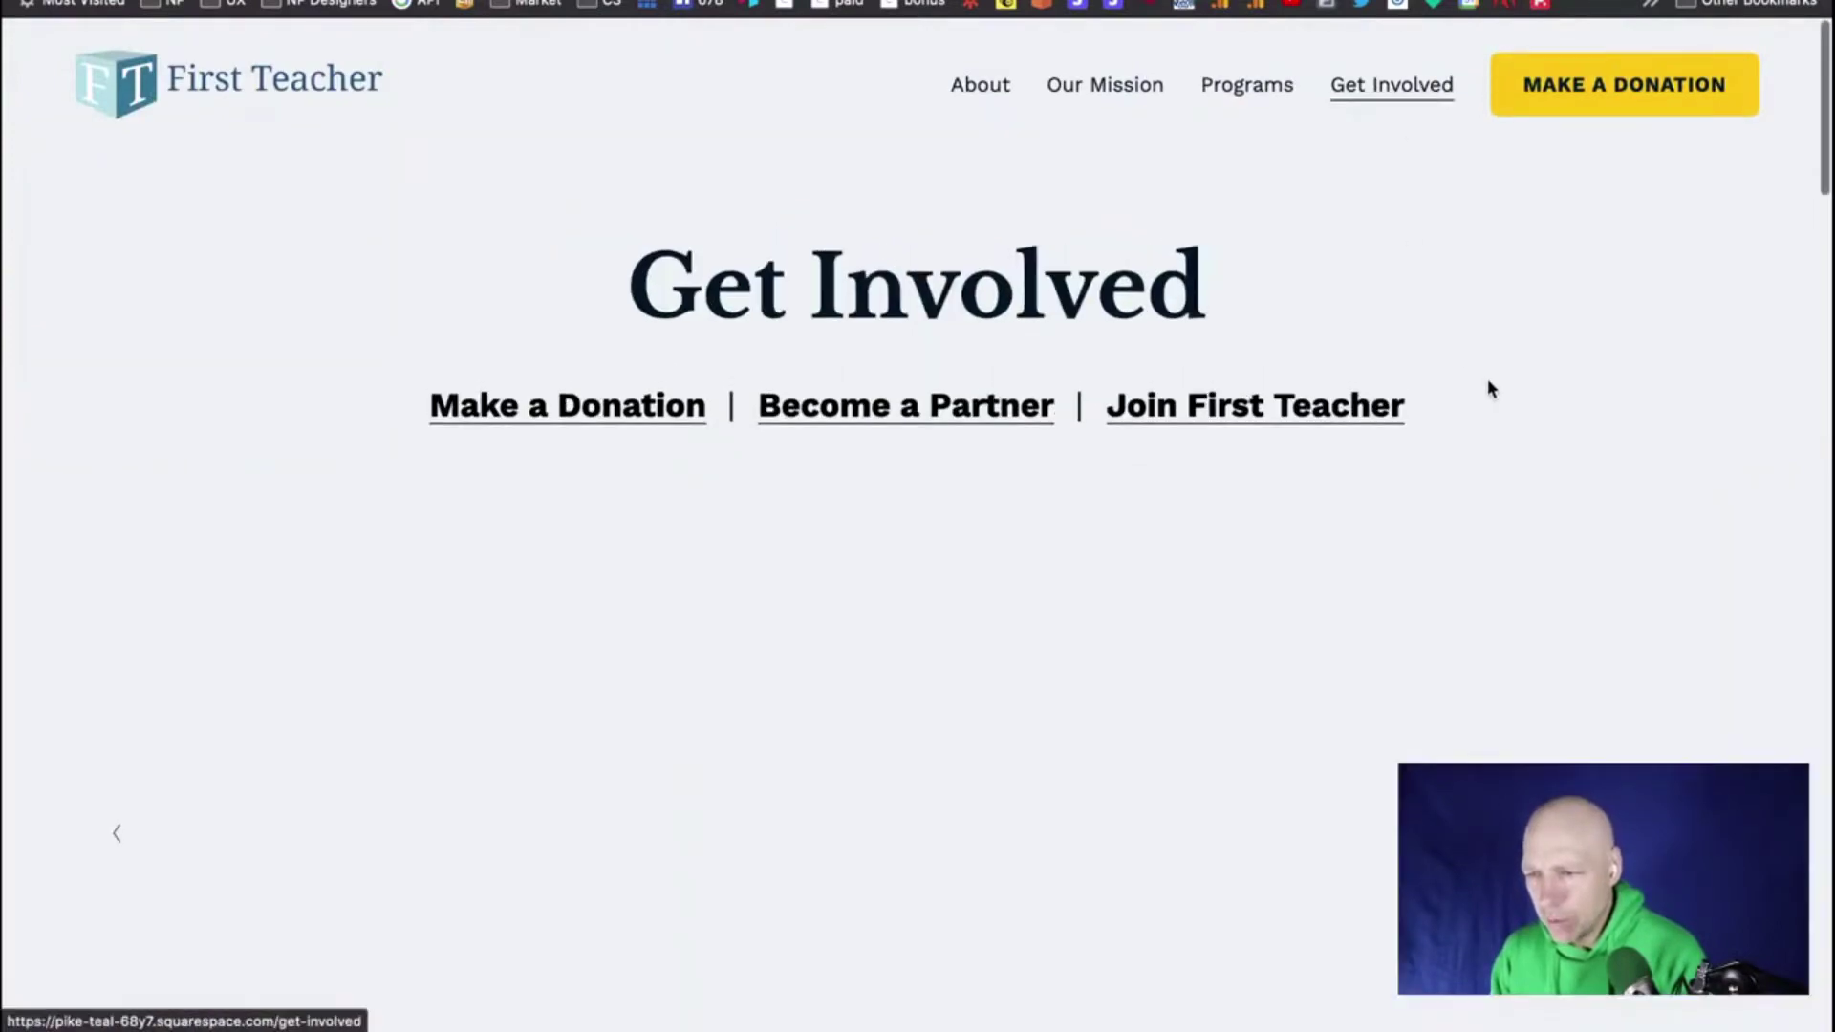
{"action": "scroll", "coordinate": [1610, 416], "scroll_direction": "down", "scroll_amount": 4}
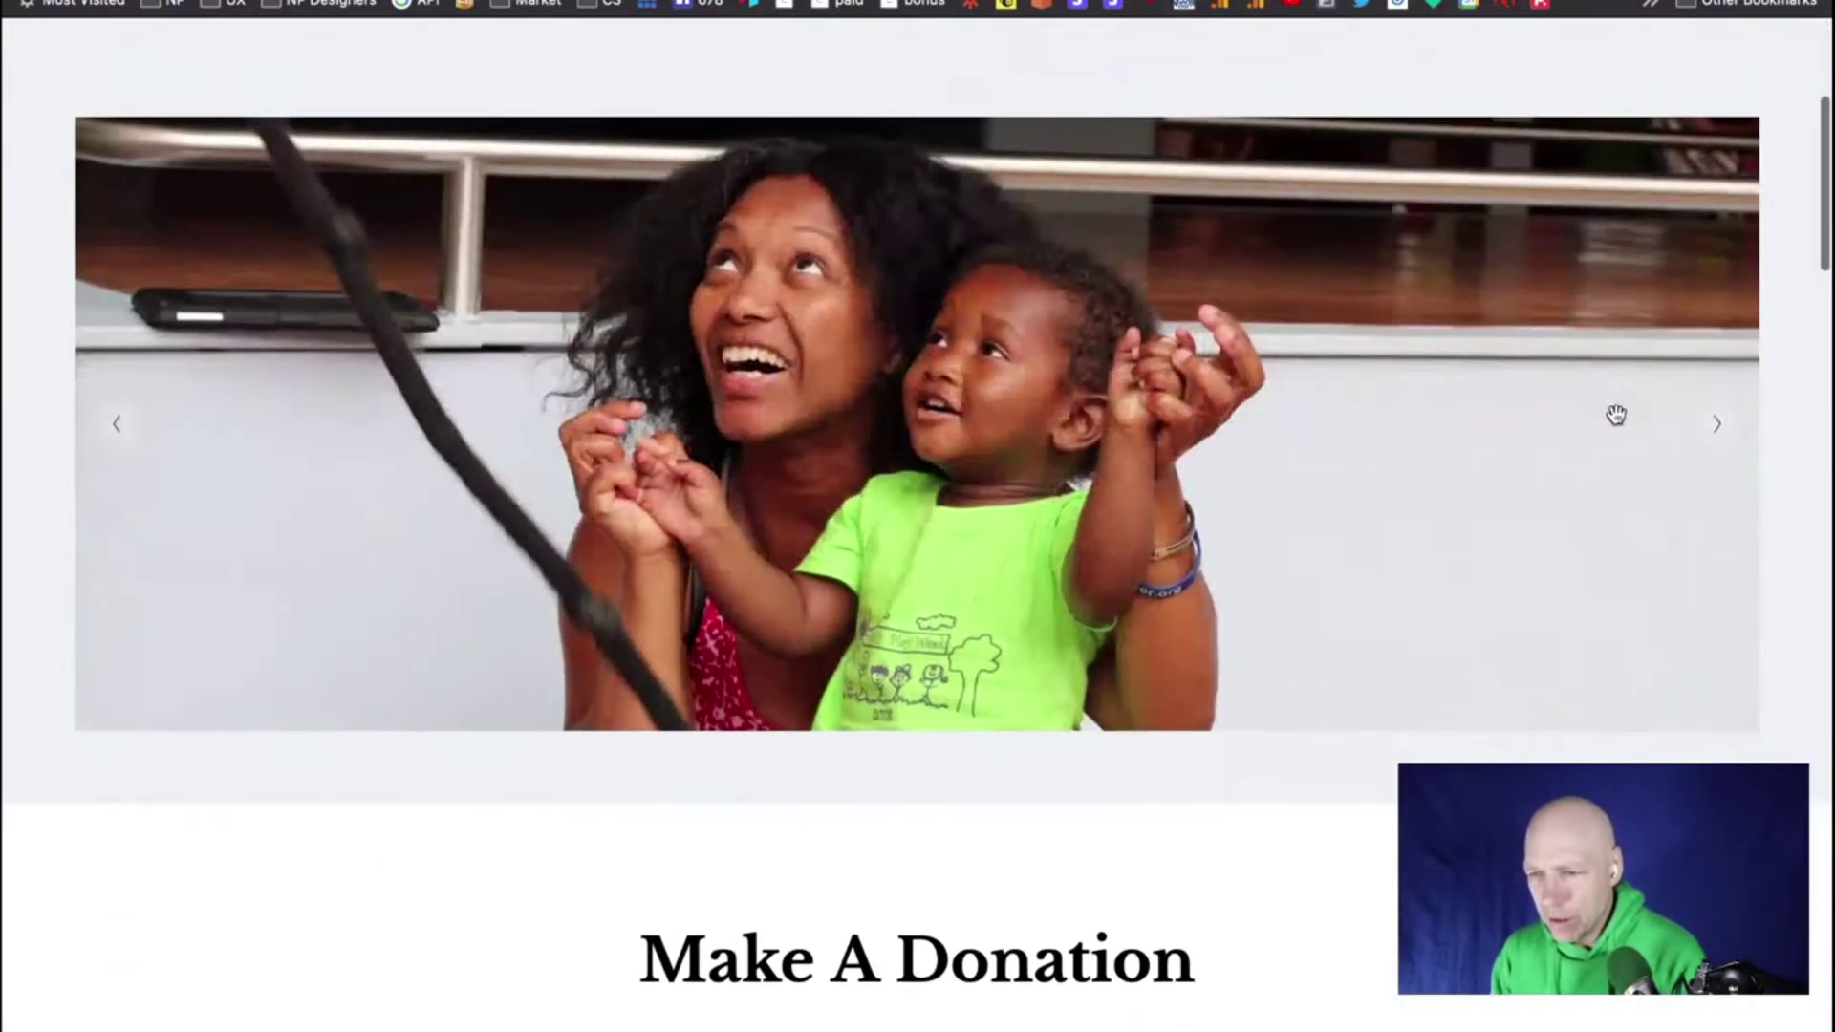
{"action": "left_click", "coordinate": [1720, 430]}
{"action": "left_click", "coordinate": [1720, 430]}
{"action": "left_click", "coordinate": [1720, 430]}
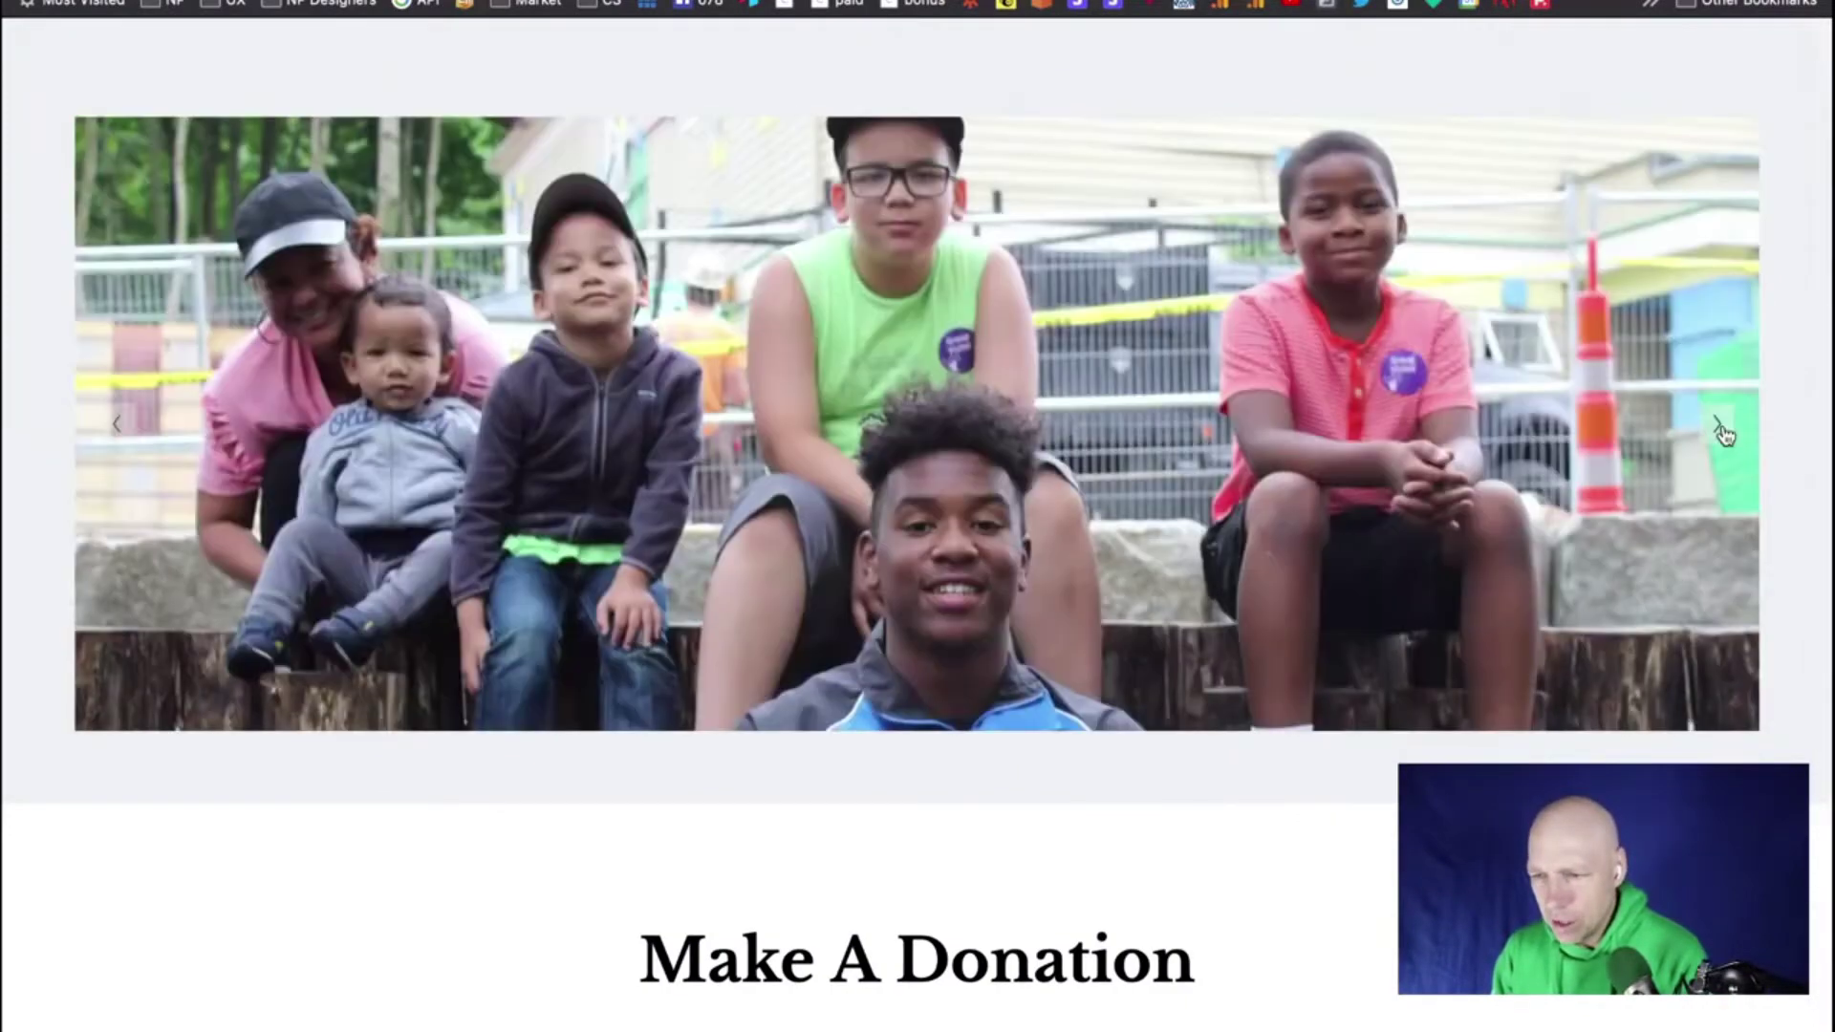
{"action": "left_click", "coordinate": [1720, 430]}
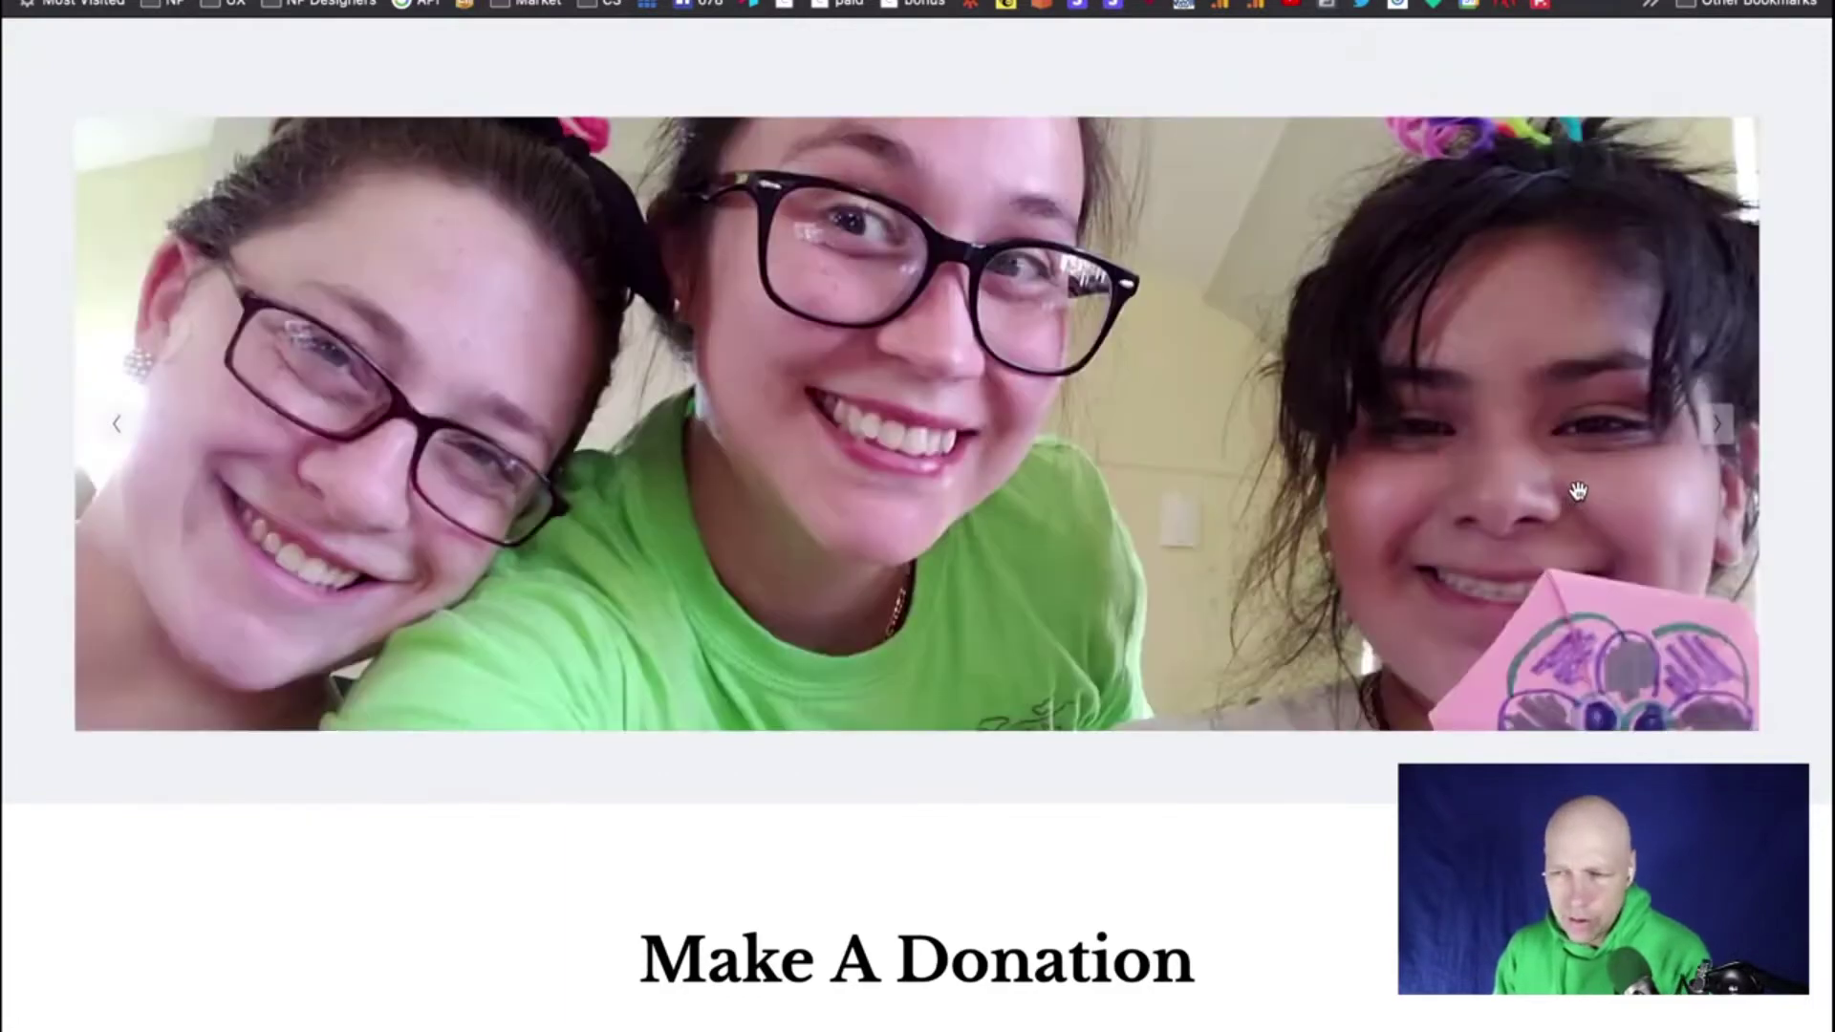
{"action": "scroll", "coordinate": [1572, 492], "scroll_direction": "up", "scroll_amount": 3}
{"action": "scroll", "coordinate": [1579, 491], "scroll_direction": "down", "scroll_amount": 6}
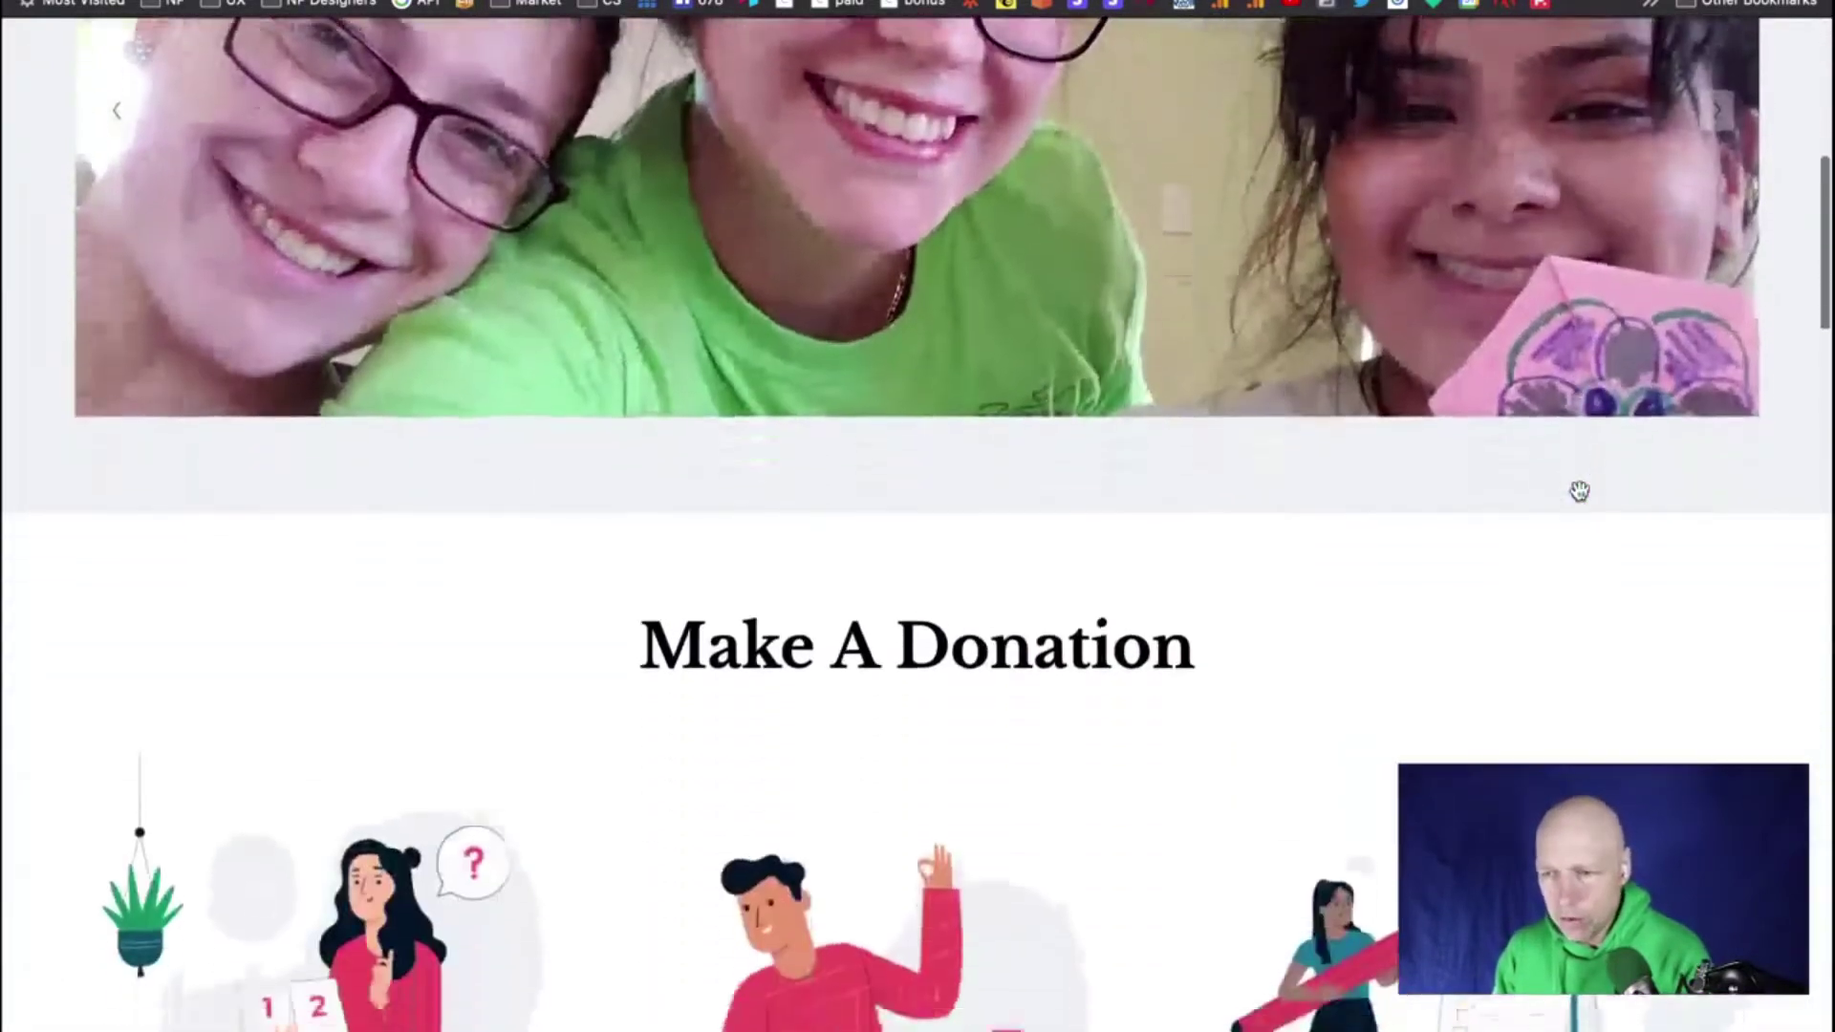
{"action": "scroll", "coordinate": [1579, 492], "scroll_direction": "down", "scroll_amount": 10}
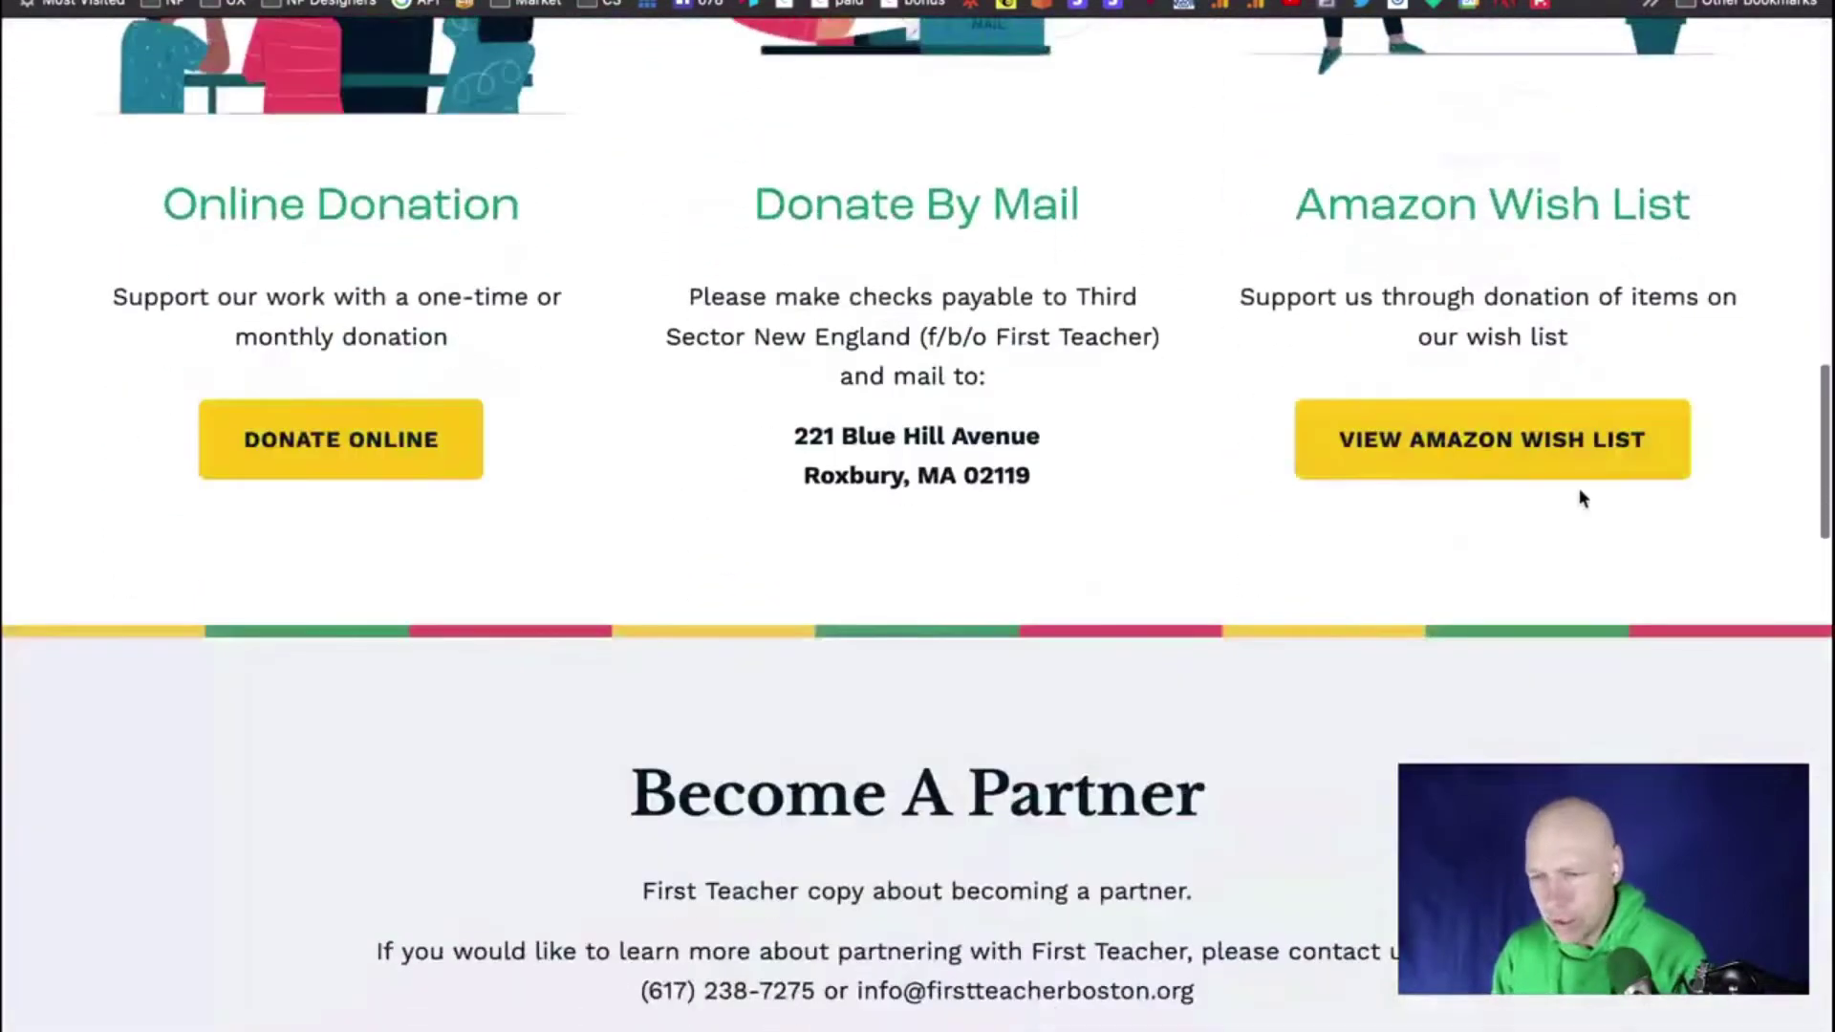
{"action": "scroll", "coordinate": [1581, 498], "scroll_direction": "down", "scroll_amount": 10}
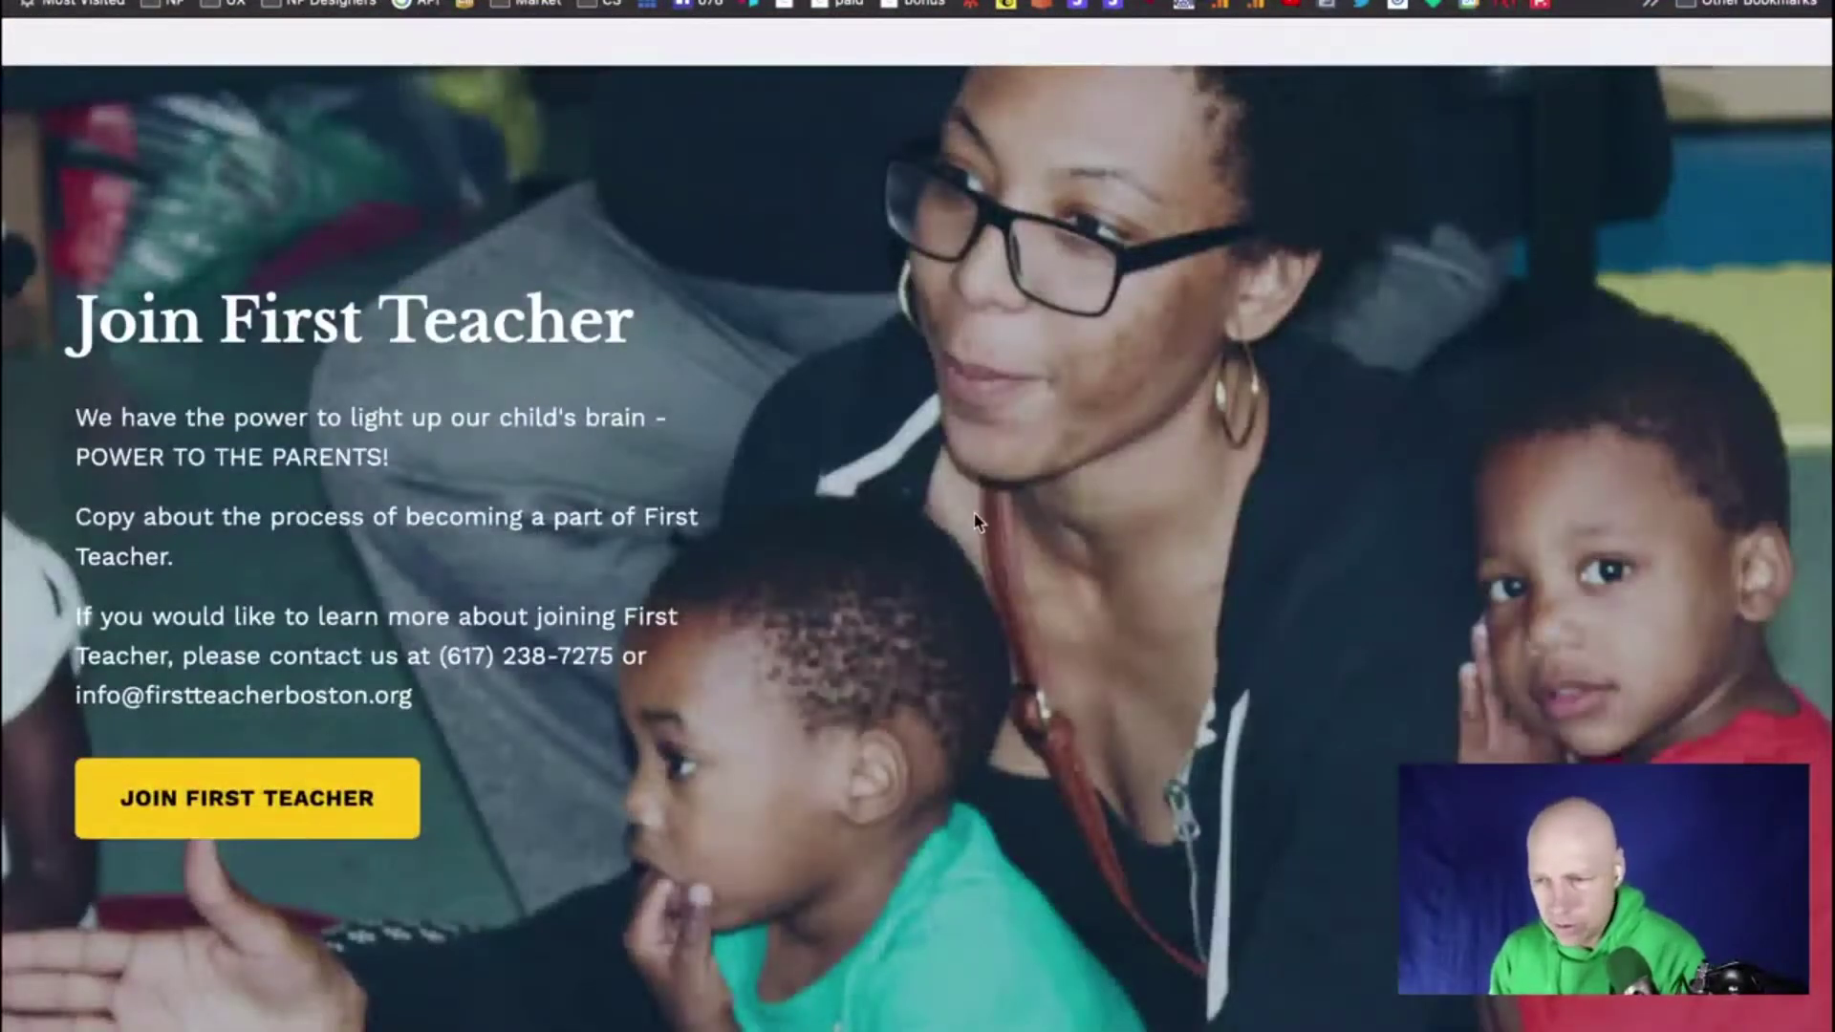
{"action": "scroll", "coordinate": [980, 521], "scroll_direction": "down", "scroll_amount": 5}
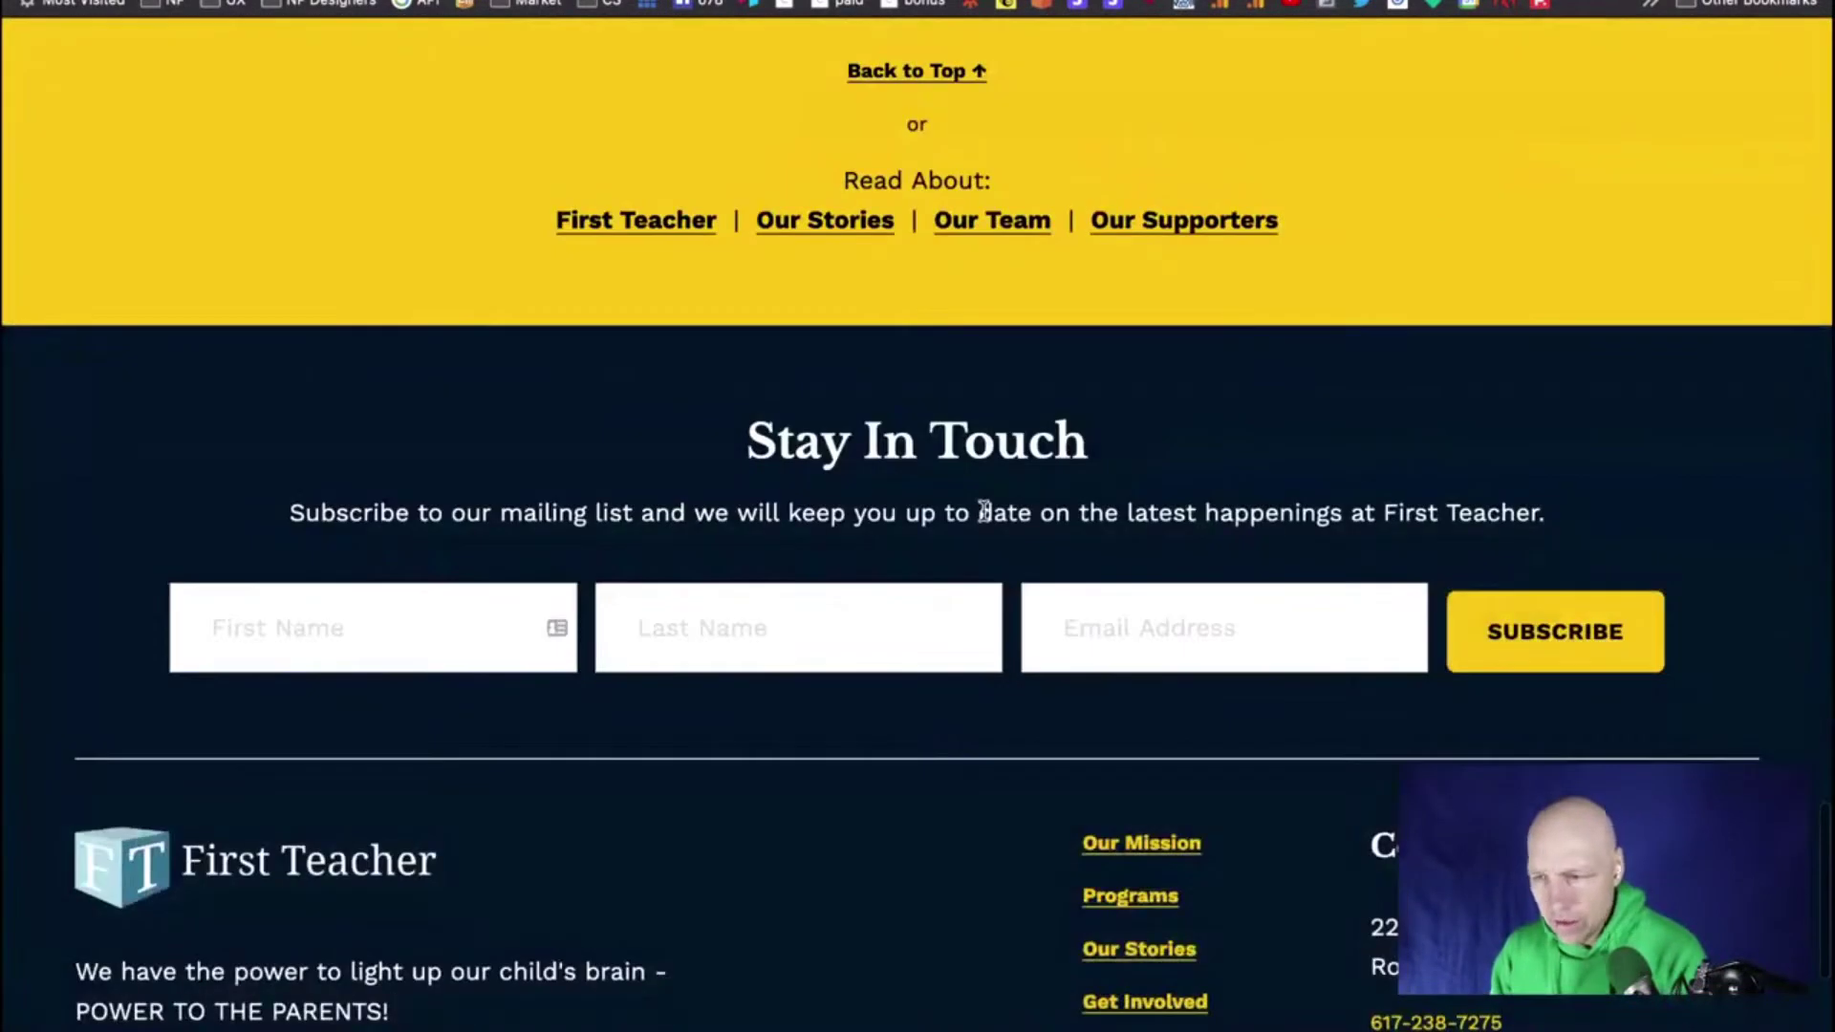
{"action": "scroll", "coordinate": [1214, 650], "scroll_direction": "down", "scroll_amount": 3}
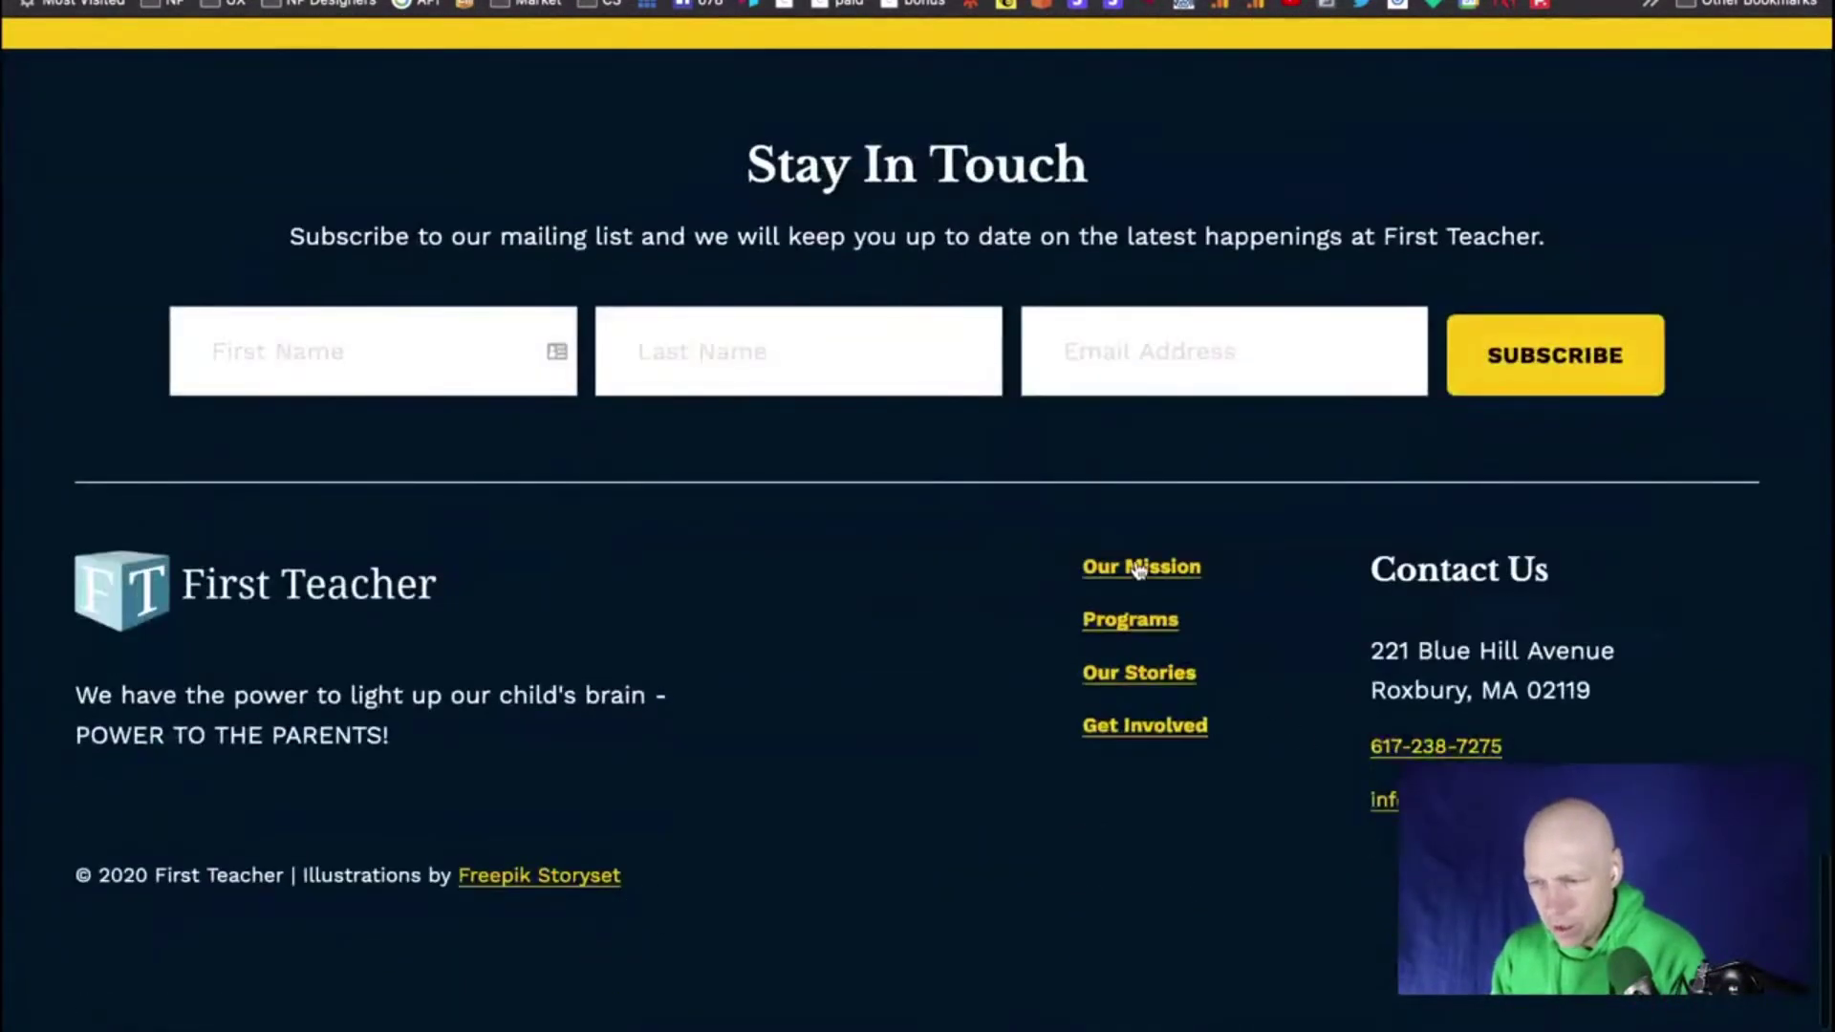
Open Our Mission via the footer link and scroll to its 'Stay In Touch' signup
{"action": "left_click", "coordinate": [1137, 568]}
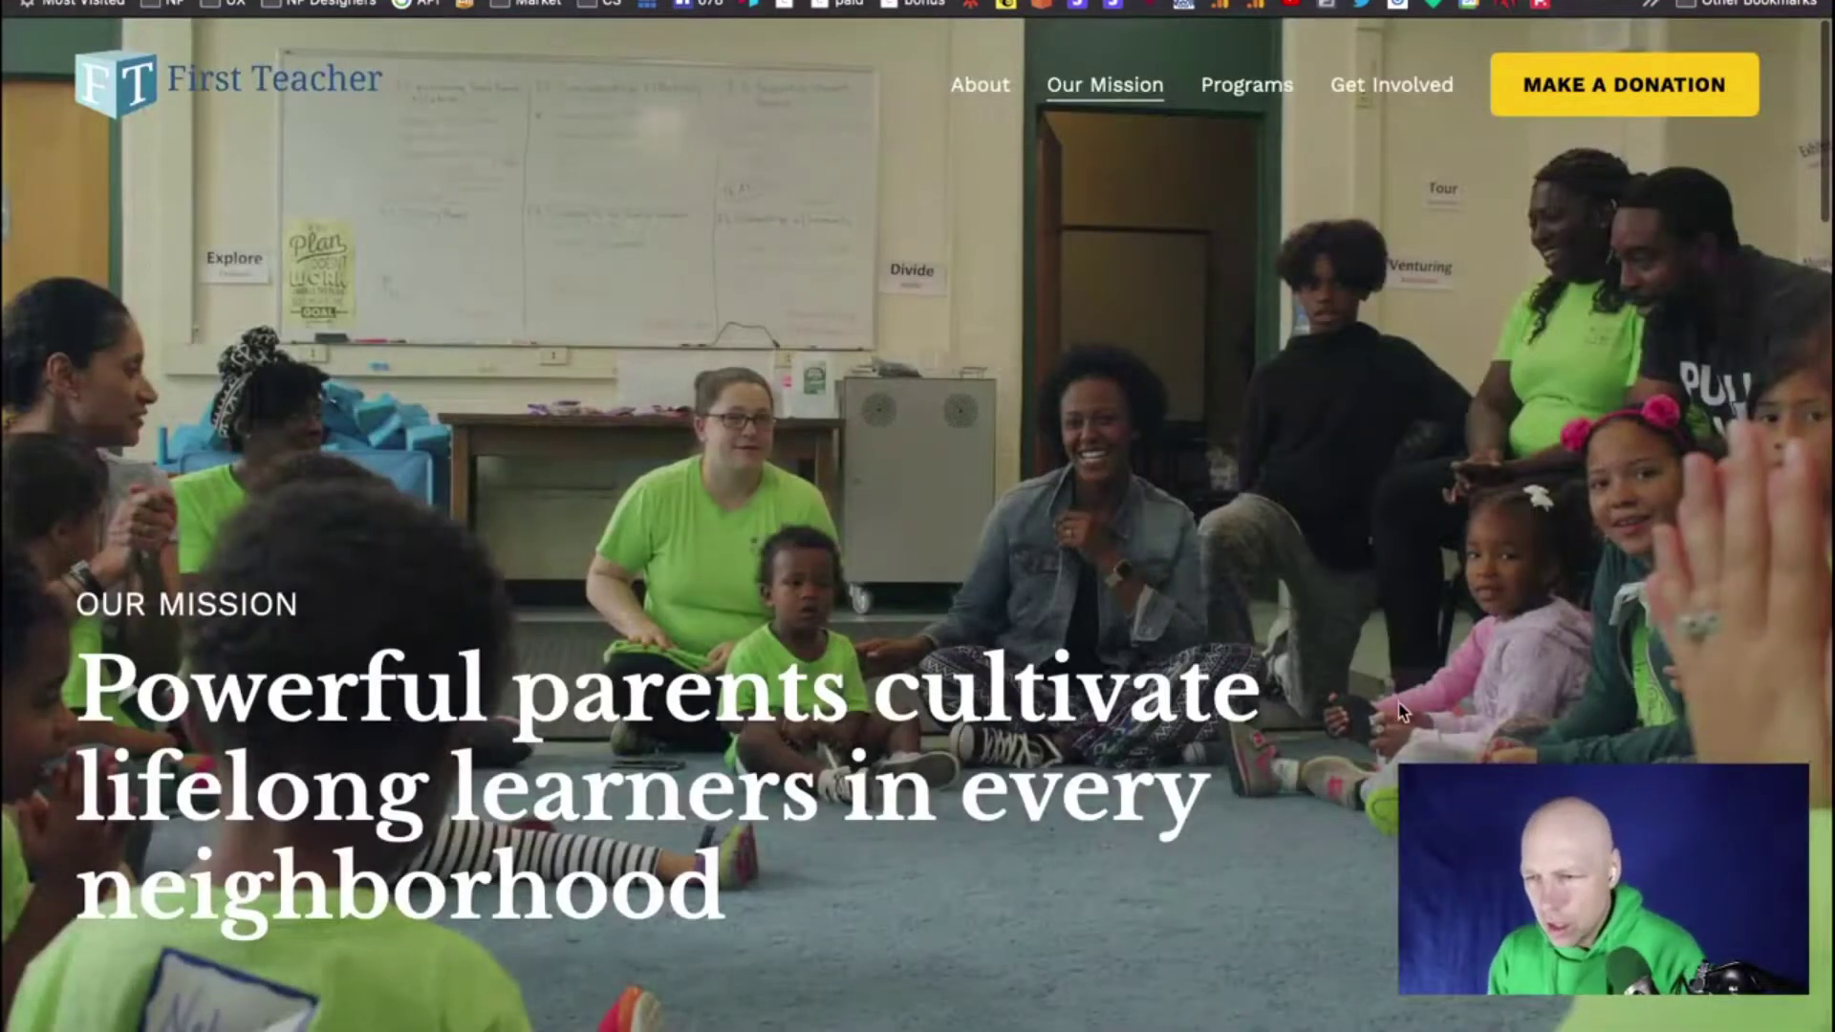
{"action": "scroll", "coordinate": [1400, 712], "scroll_direction": "down", "scroll_amount": 2}
{"action": "scroll", "coordinate": [1400, 703], "scroll_direction": "up", "scroll_amount": 2}
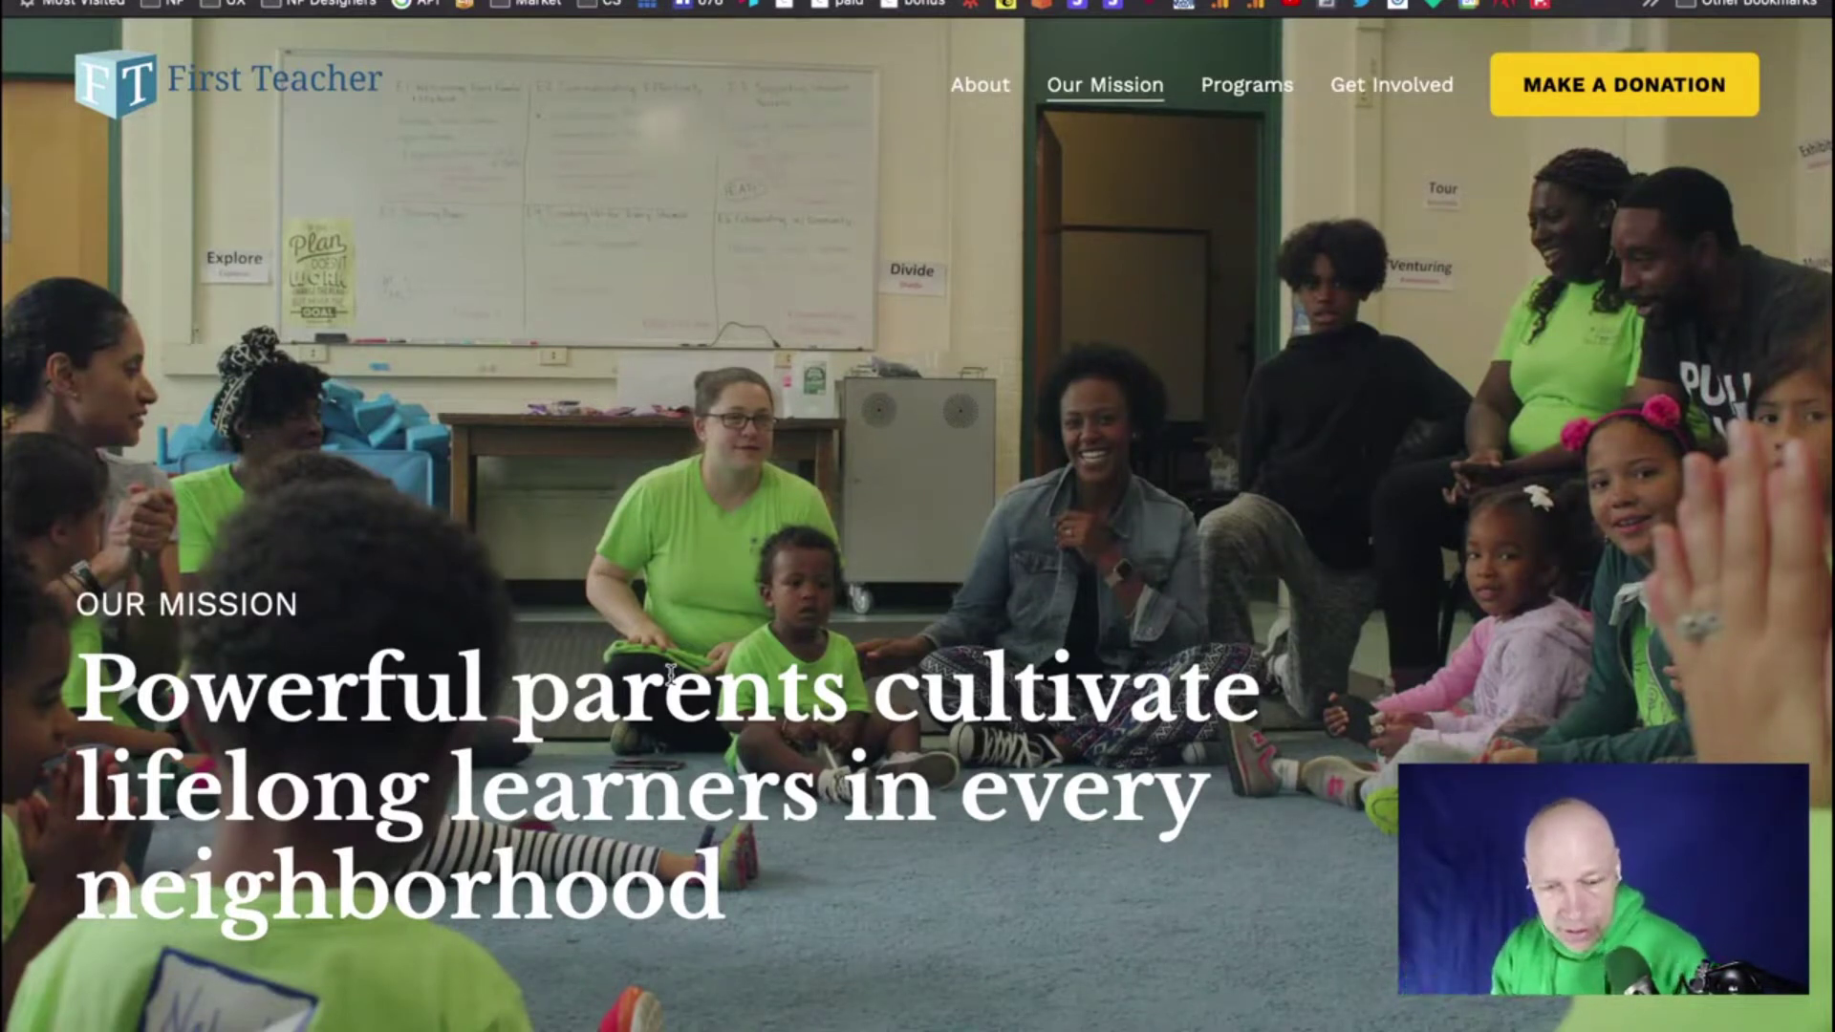
{"action": "scroll", "coordinate": [692, 637], "scroll_direction": "down", "scroll_amount": 10}
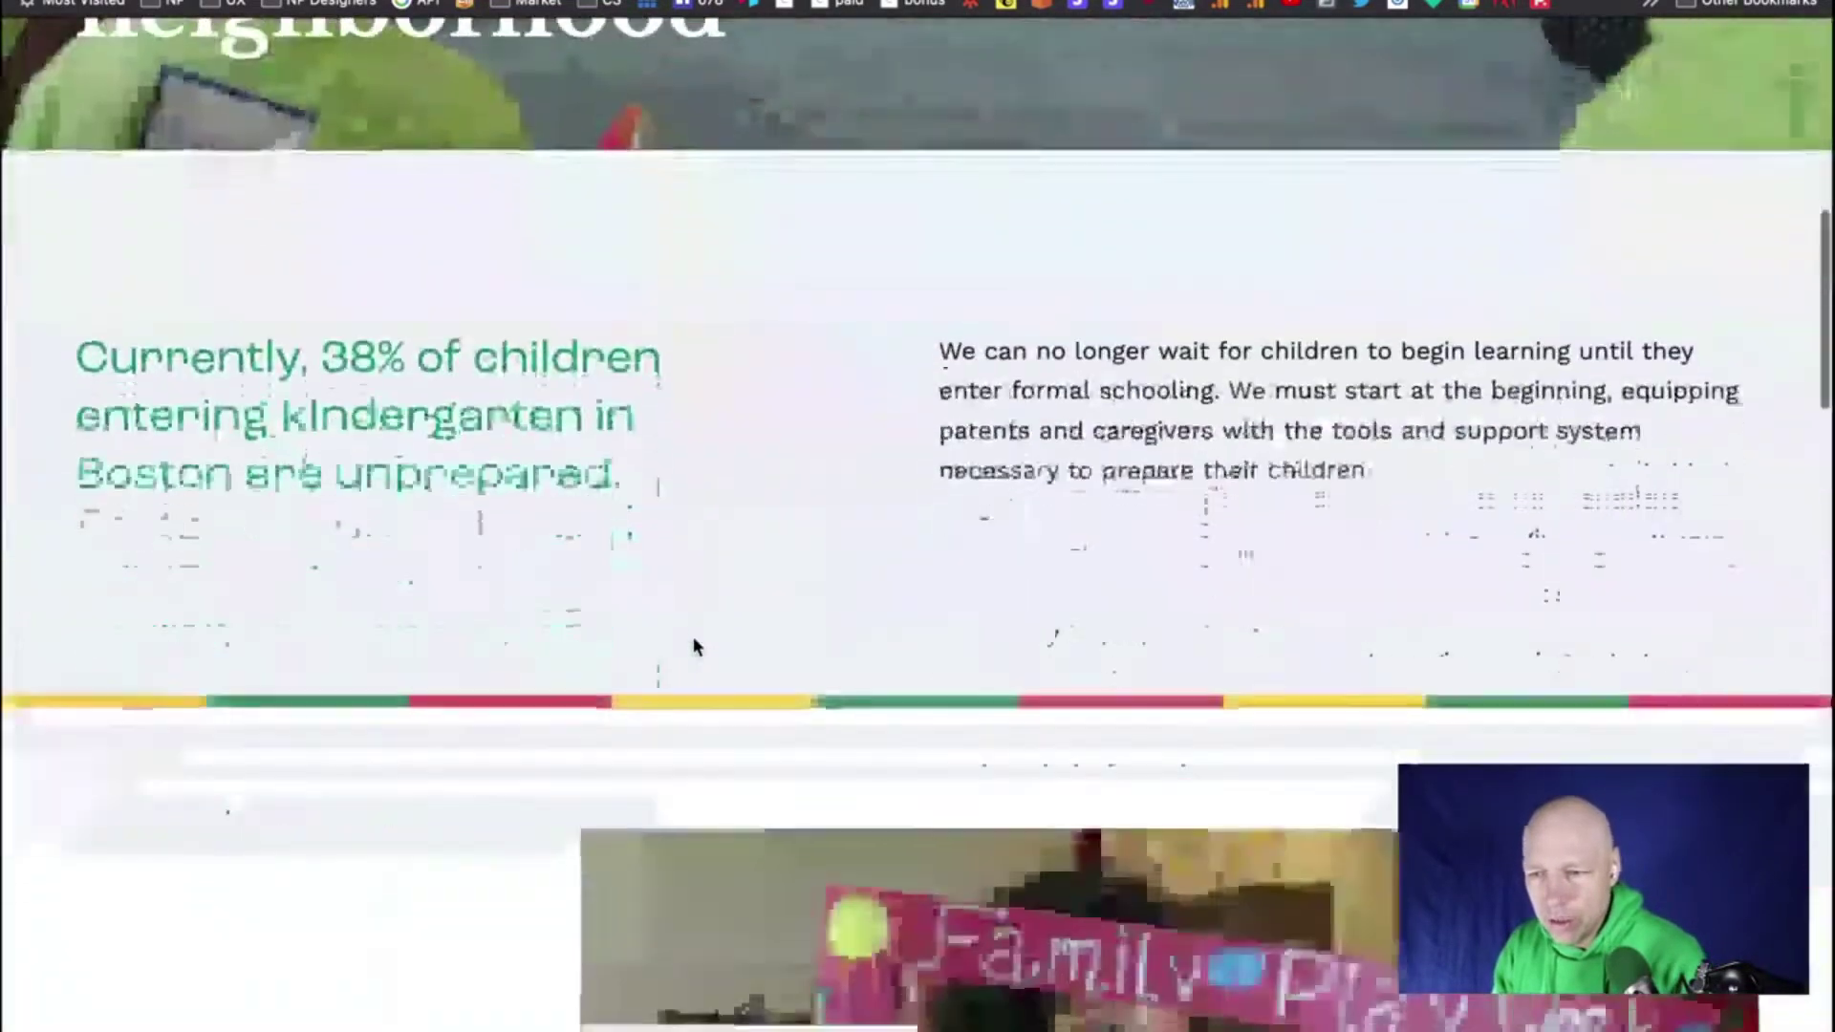
{"action": "scroll", "coordinate": [692, 647], "scroll_direction": "up", "scroll_amount": 10}
{"action": "scroll", "coordinate": [1078, 710], "scroll_direction": "down", "scroll_amount": 10}
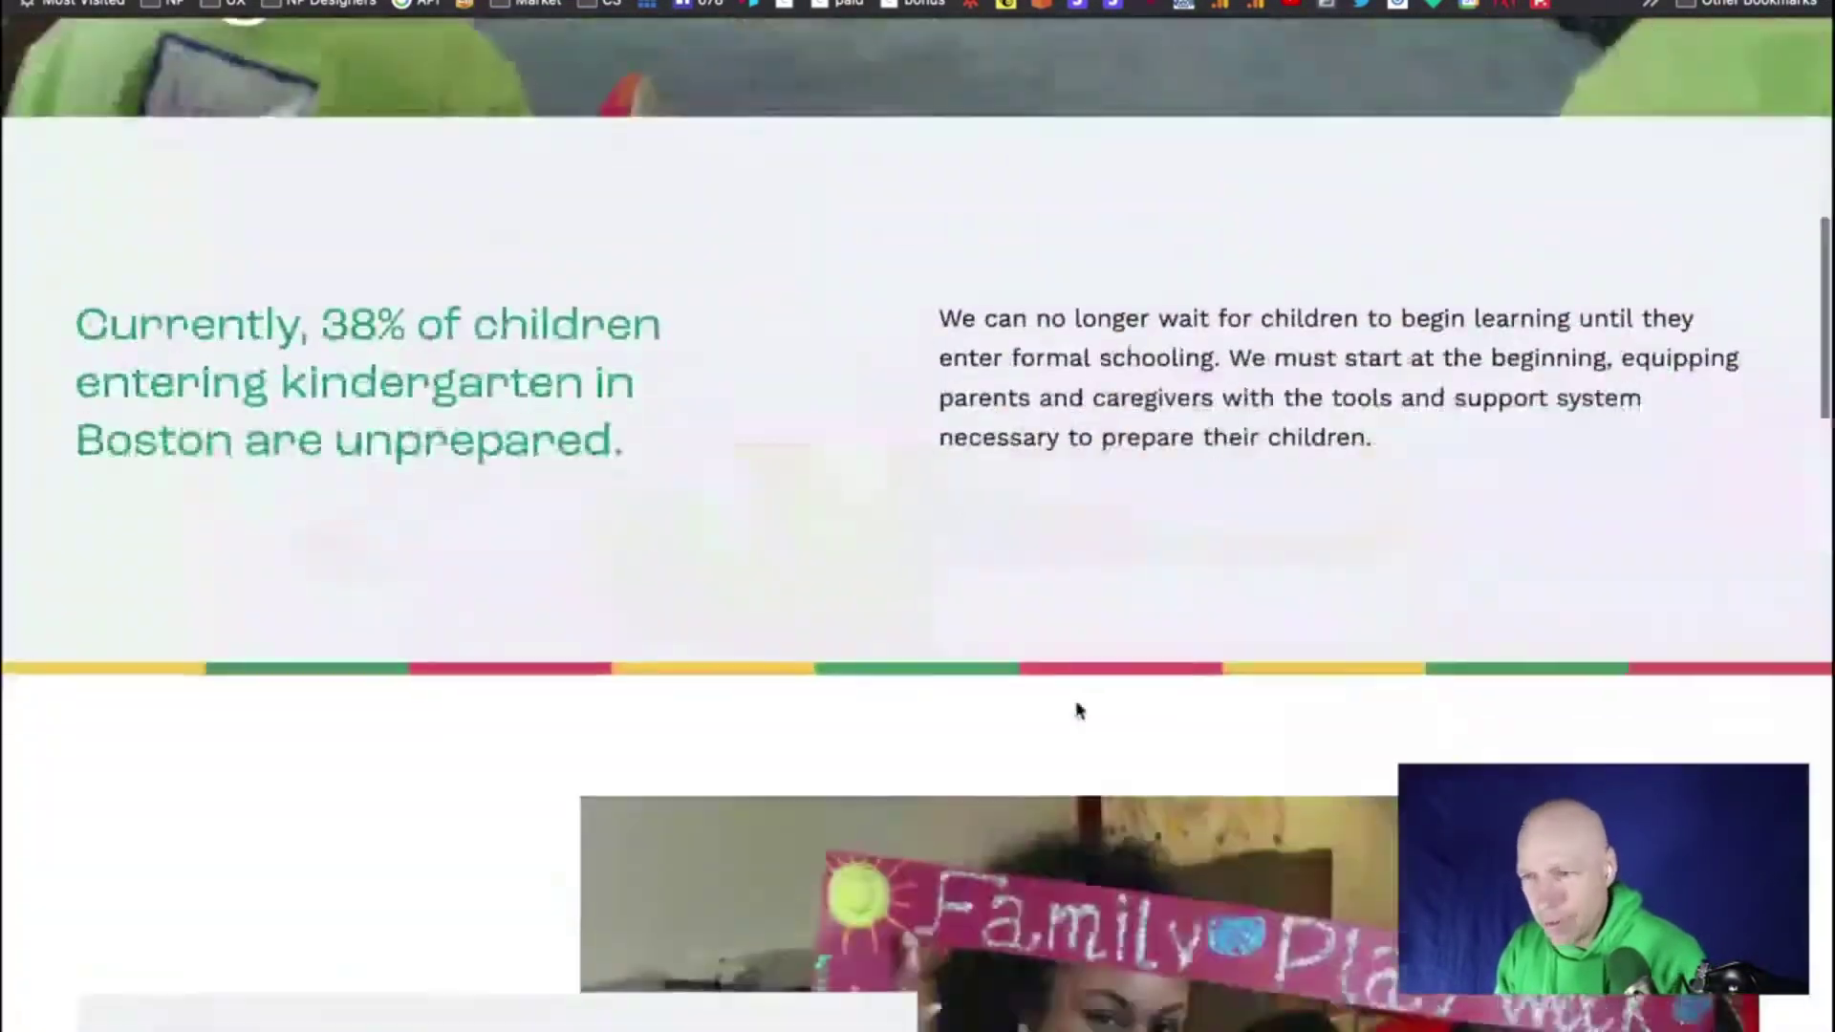
{"action": "scroll", "coordinate": [1078, 710], "scroll_direction": "down", "scroll_amount": 15}
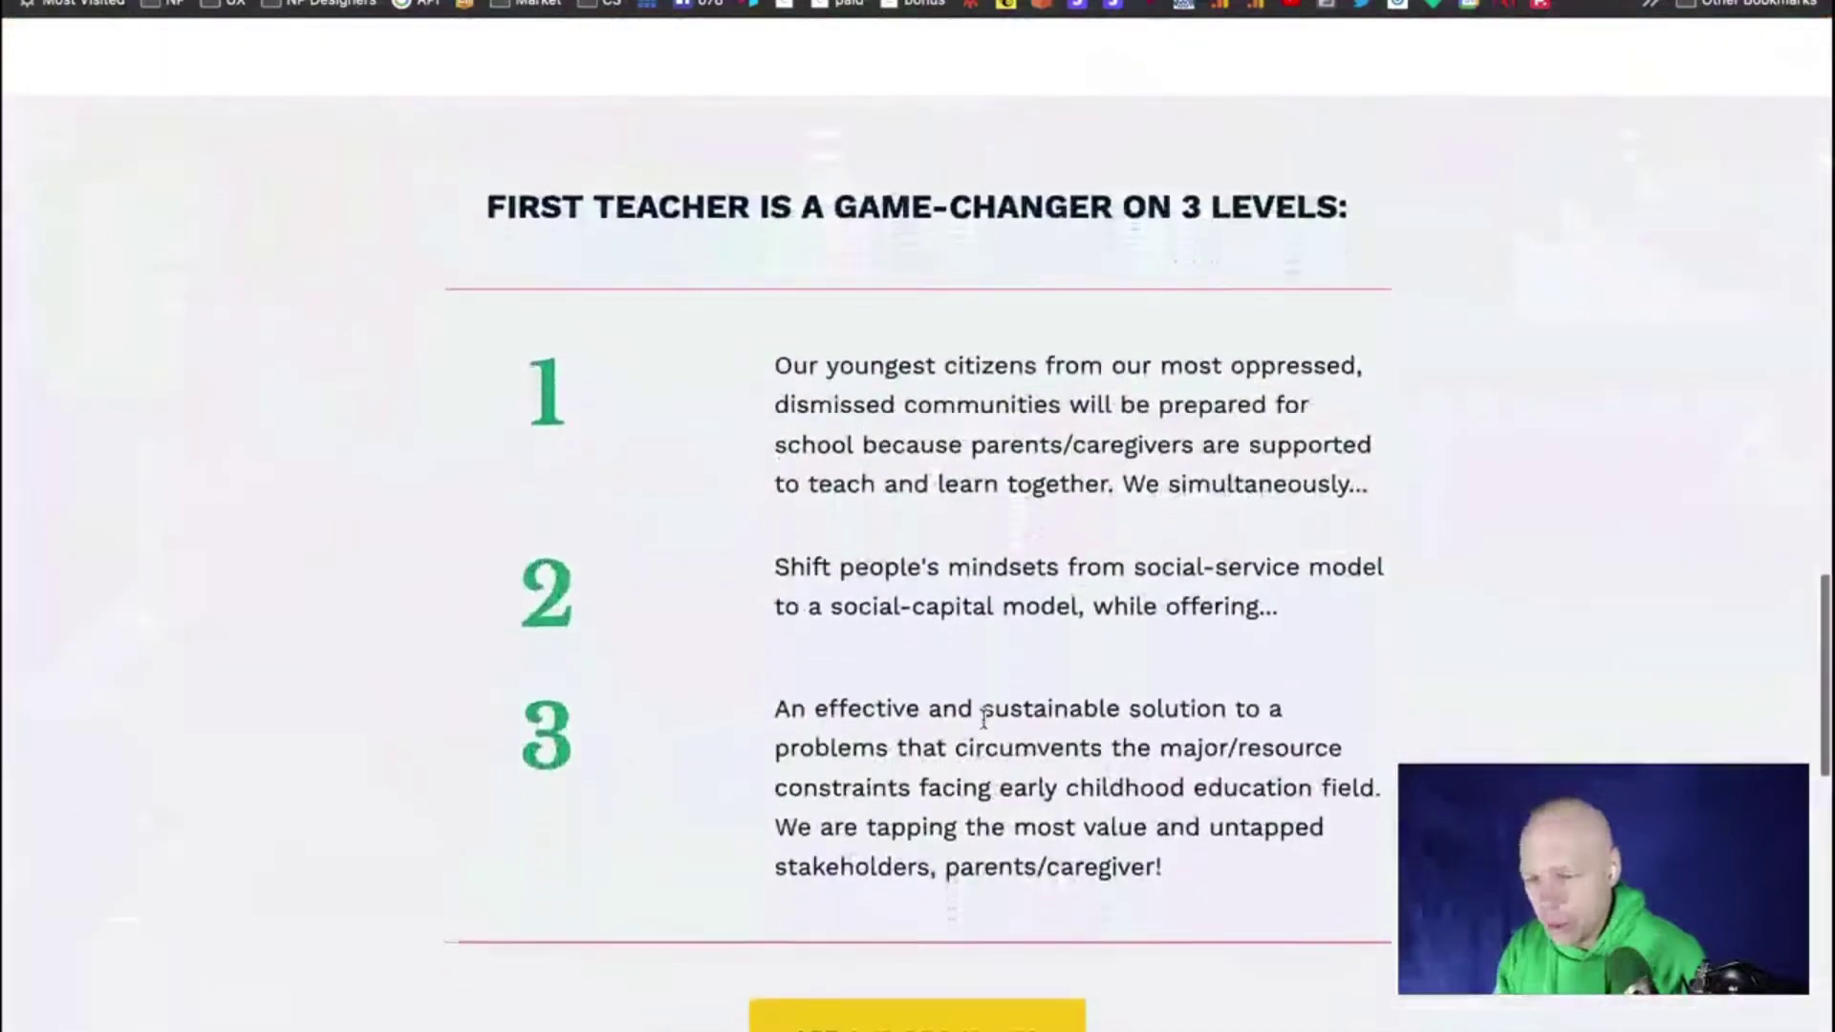
{"action": "scroll", "coordinate": [985, 717], "scroll_direction": "down", "scroll_amount": 6}
{"action": "scroll", "coordinate": [988, 729], "scroll_direction": "down", "scroll_amount": 6}
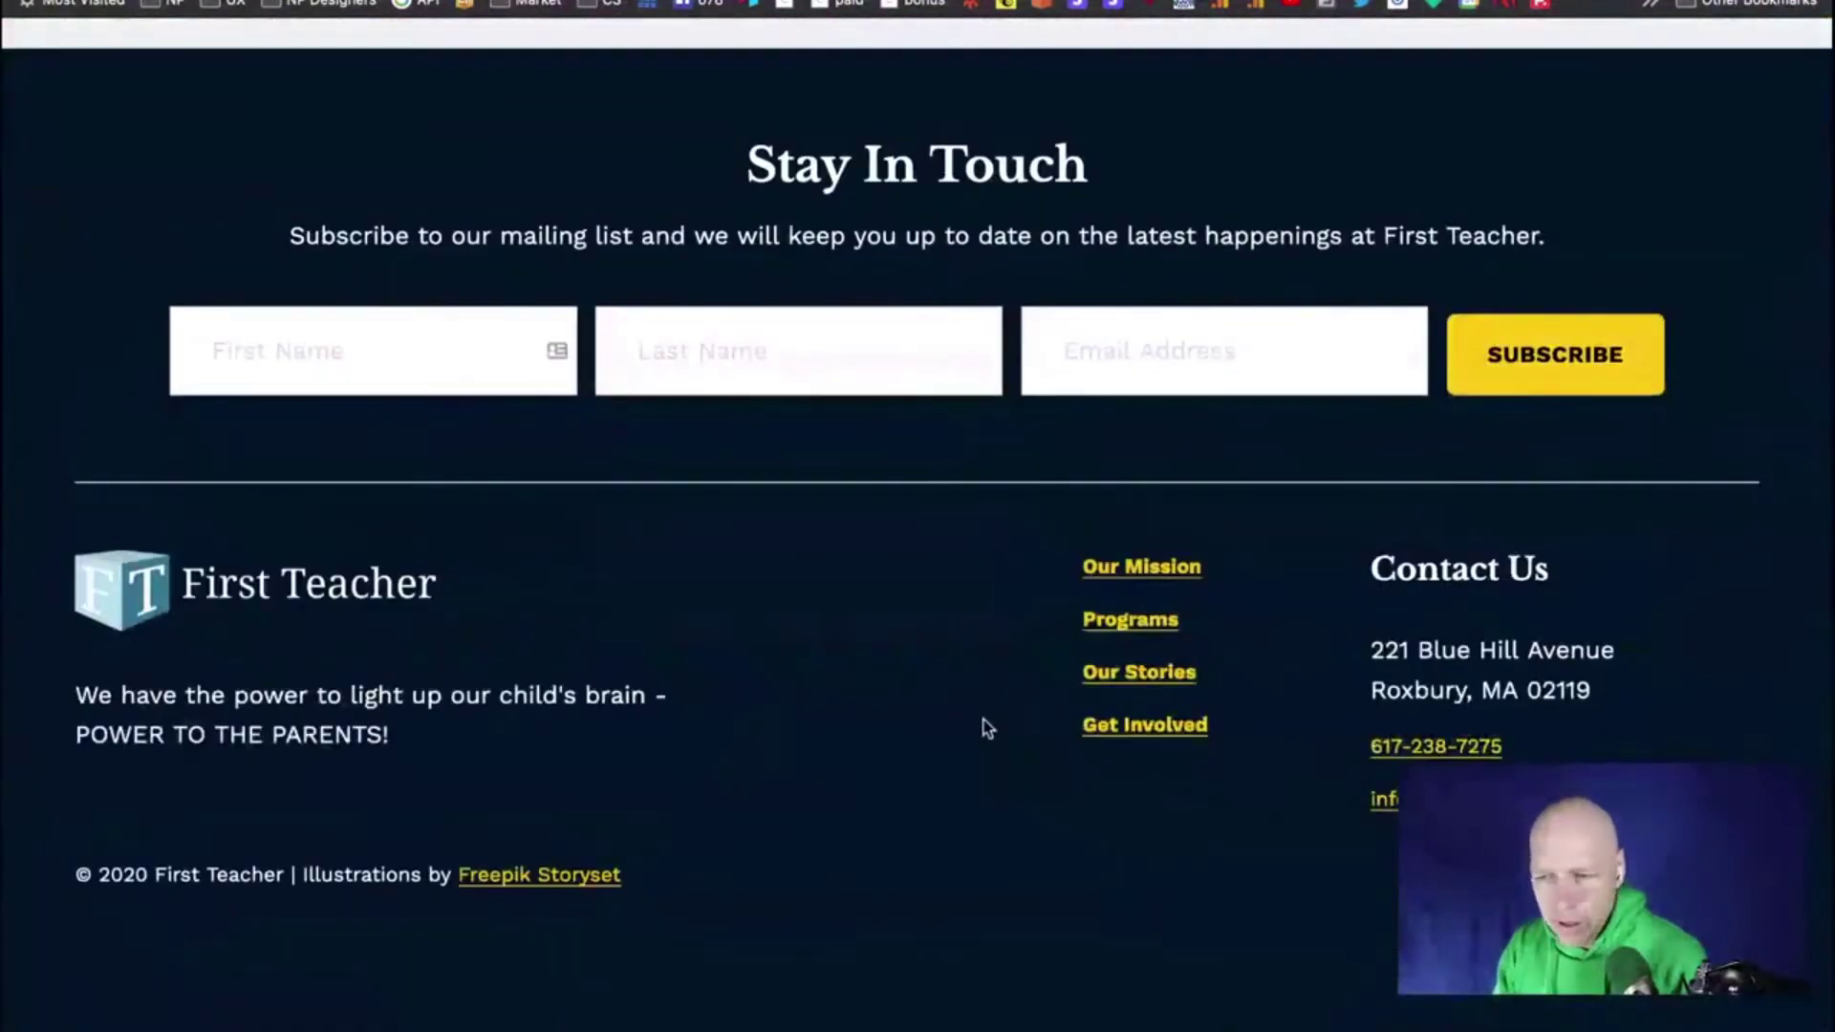
{"action": "left_click", "coordinate": [1133, 677]}
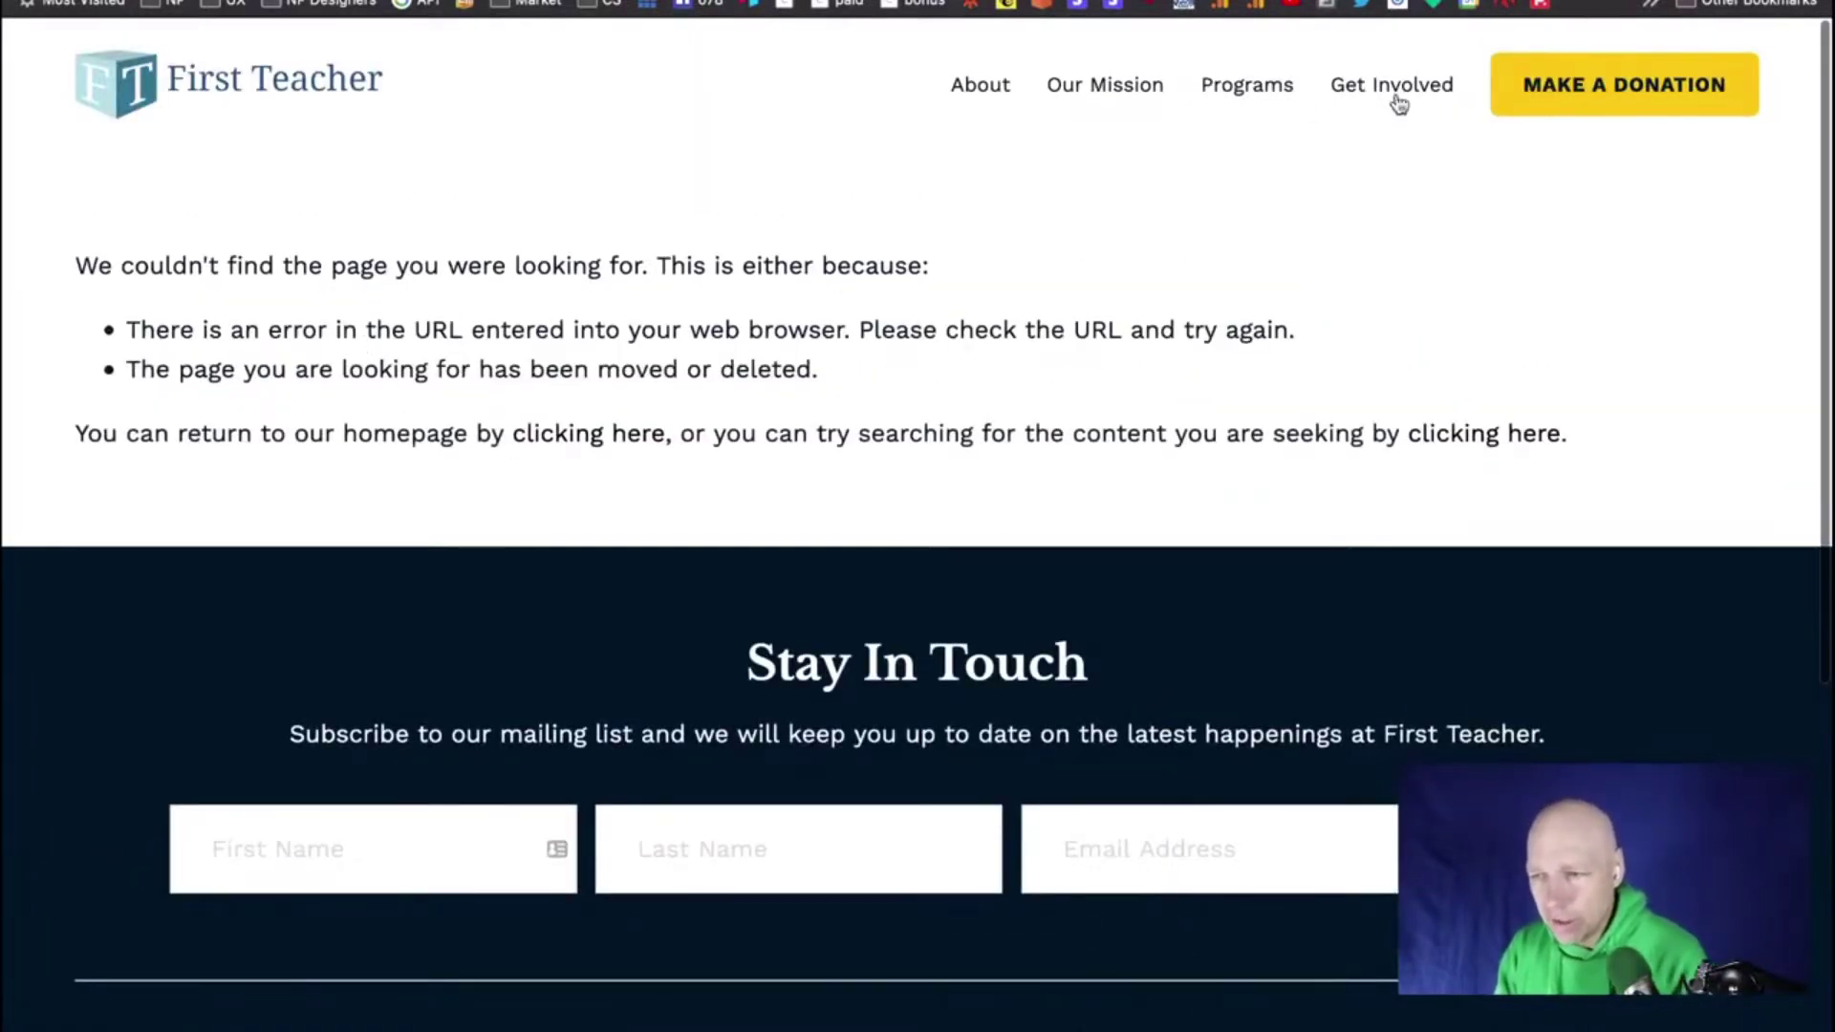
{"action": "left_click", "coordinate": [331, 94]}
{"action": "scroll", "coordinate": [842, 502], "scroll_direction": "down", "scroll_amount": 5}
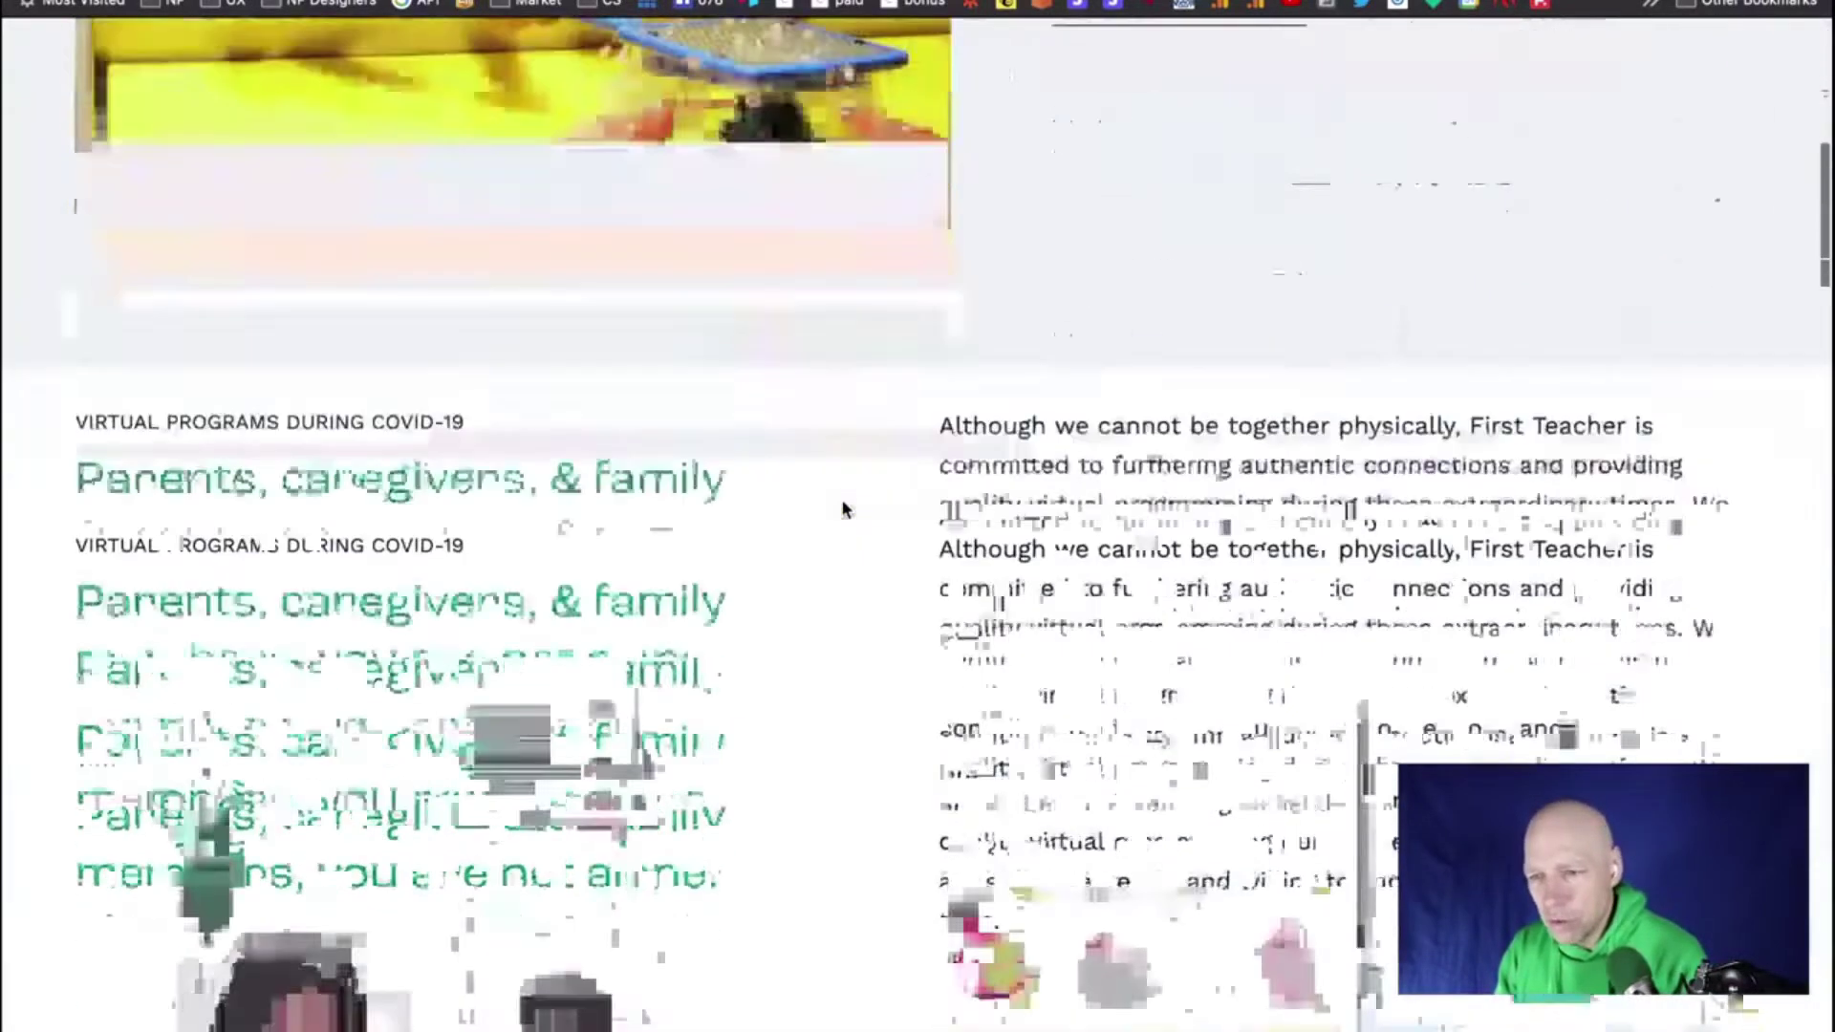
{"action": "scroll", "coordinate": [841, 511], "scroll_direction": "down", "scroll_amount": 10}
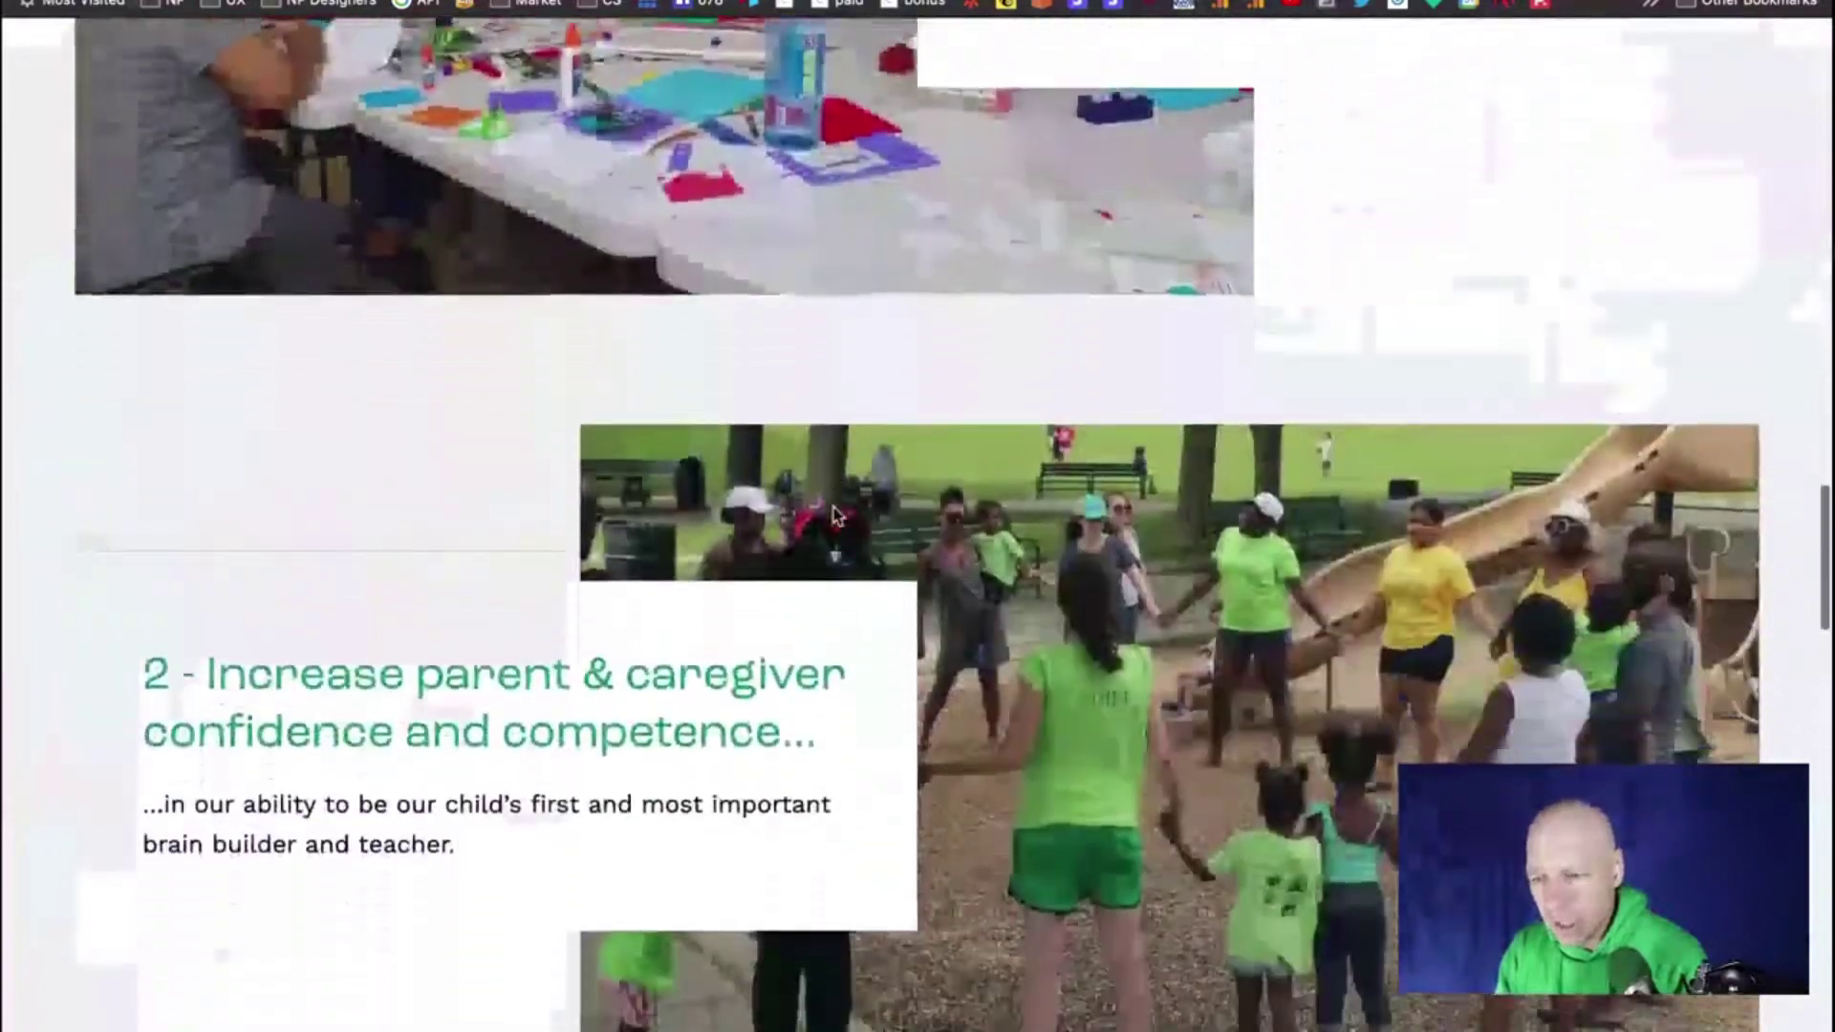
{"action": "scroll", "coordinate": [834, 517], "scroll_direction": "down", "scroll_amount": 10}
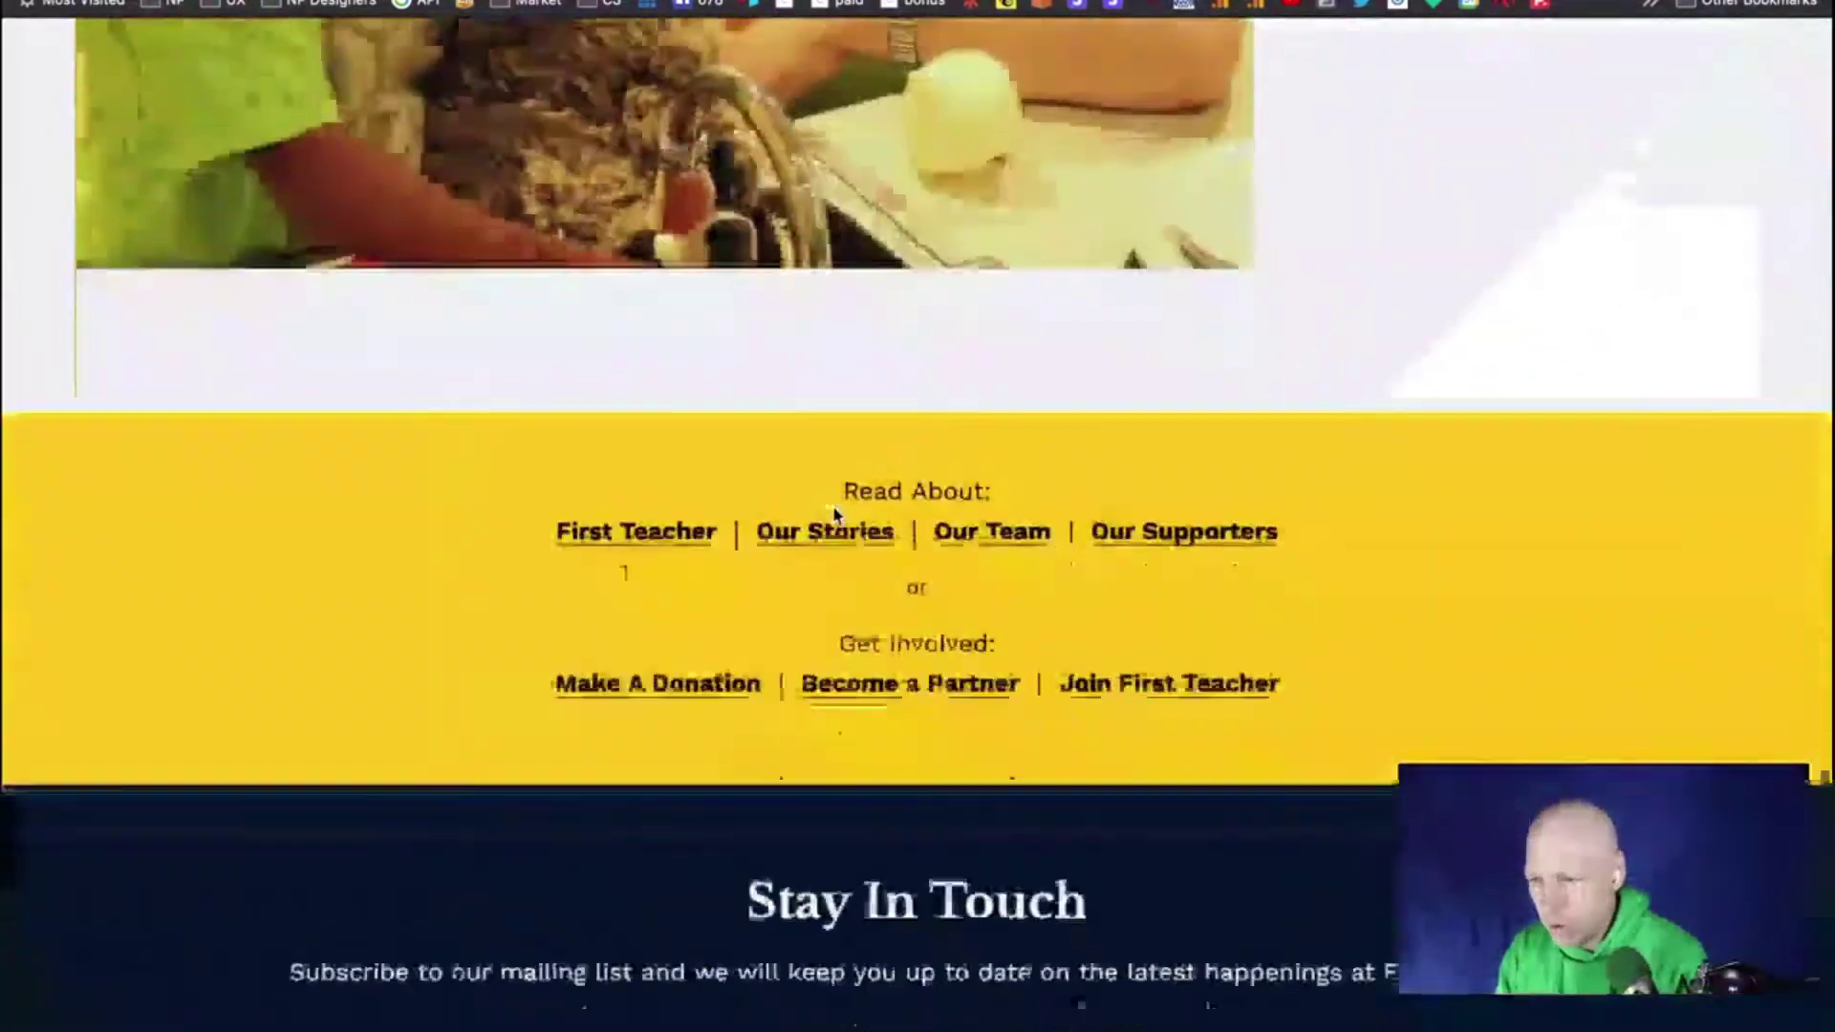
{"action": "scroll", "coordinate": [834, 511], "scroll_direction": "down", "scroll_amount": 5}
{"action": "scroll", "coordinate": [833, 511], "scroll_direction": "up", "scroll_amount": 3}
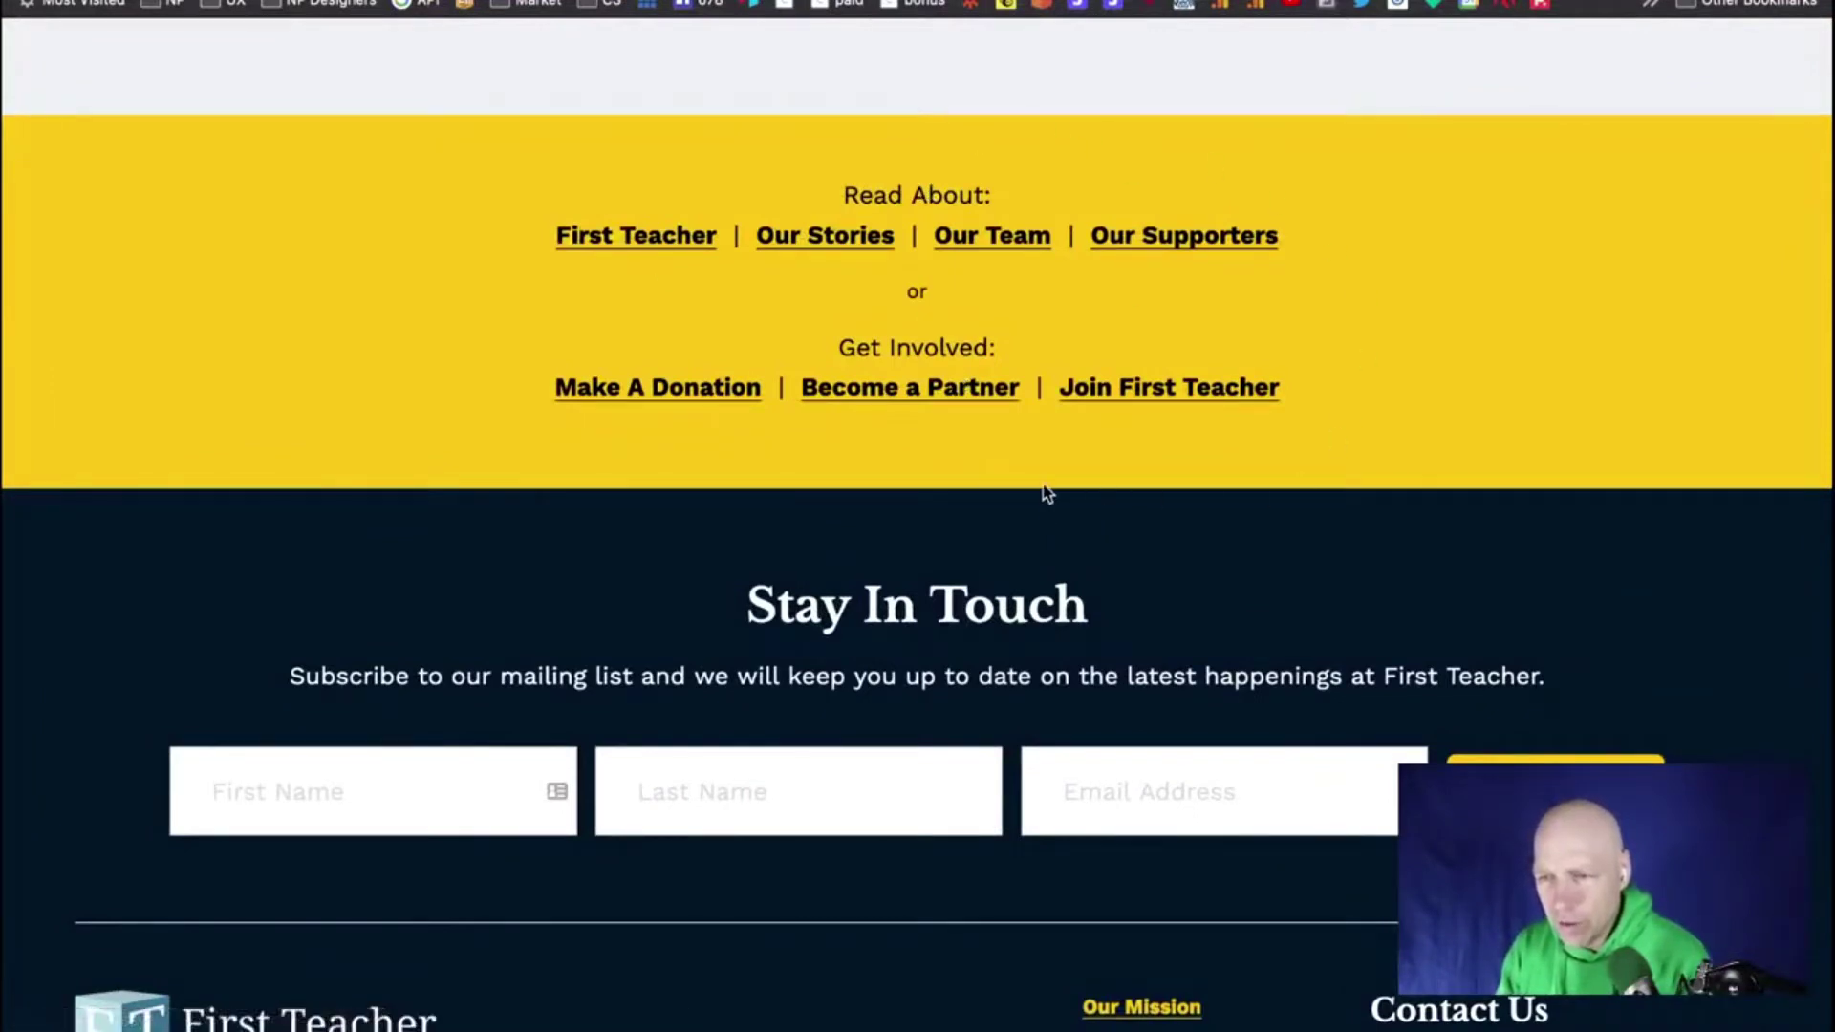
{"action": "scroll", "coordinate": [1045, 492], "scroll_direction": "down", "scroll_amount": 5}
{"action": "scroll", "coordinate": [1176, 497], "scroll_direction": "up", "scroll_amount": 8}
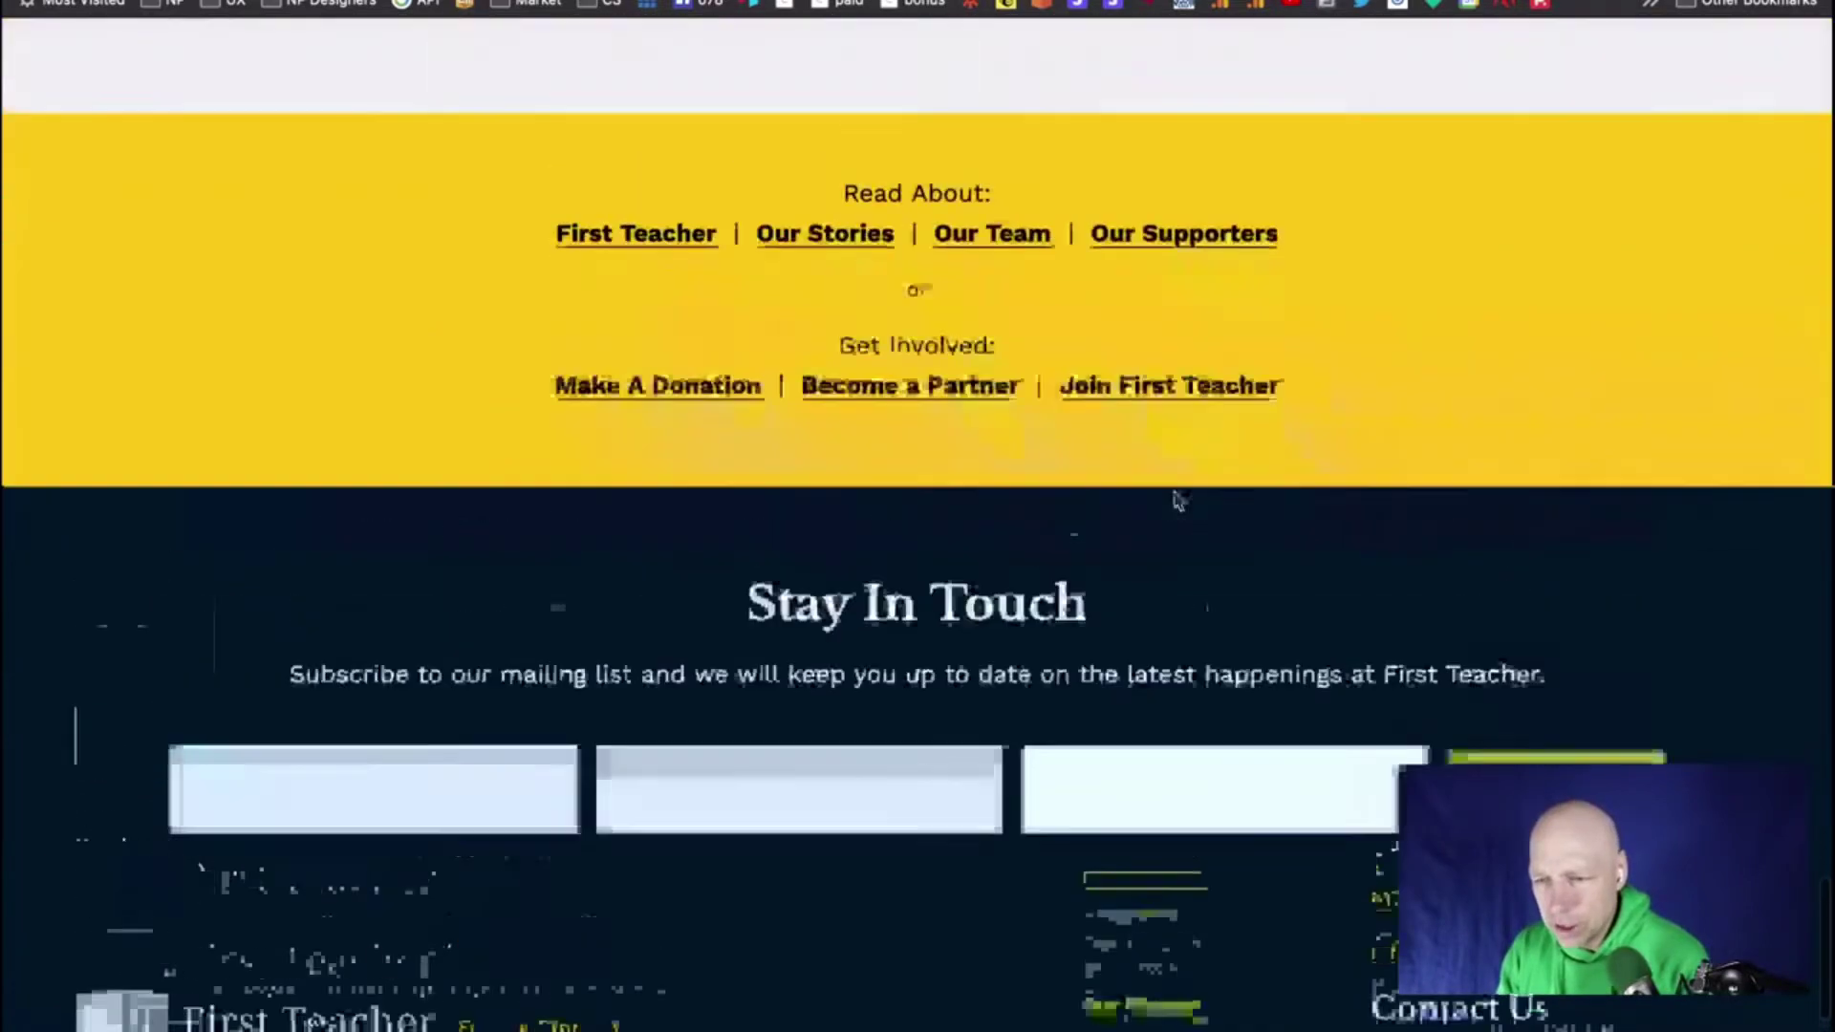
{"action": "scroll", "coordinate": [1048, 495], "scroll_direction": "up", "scroll_amount": 10}
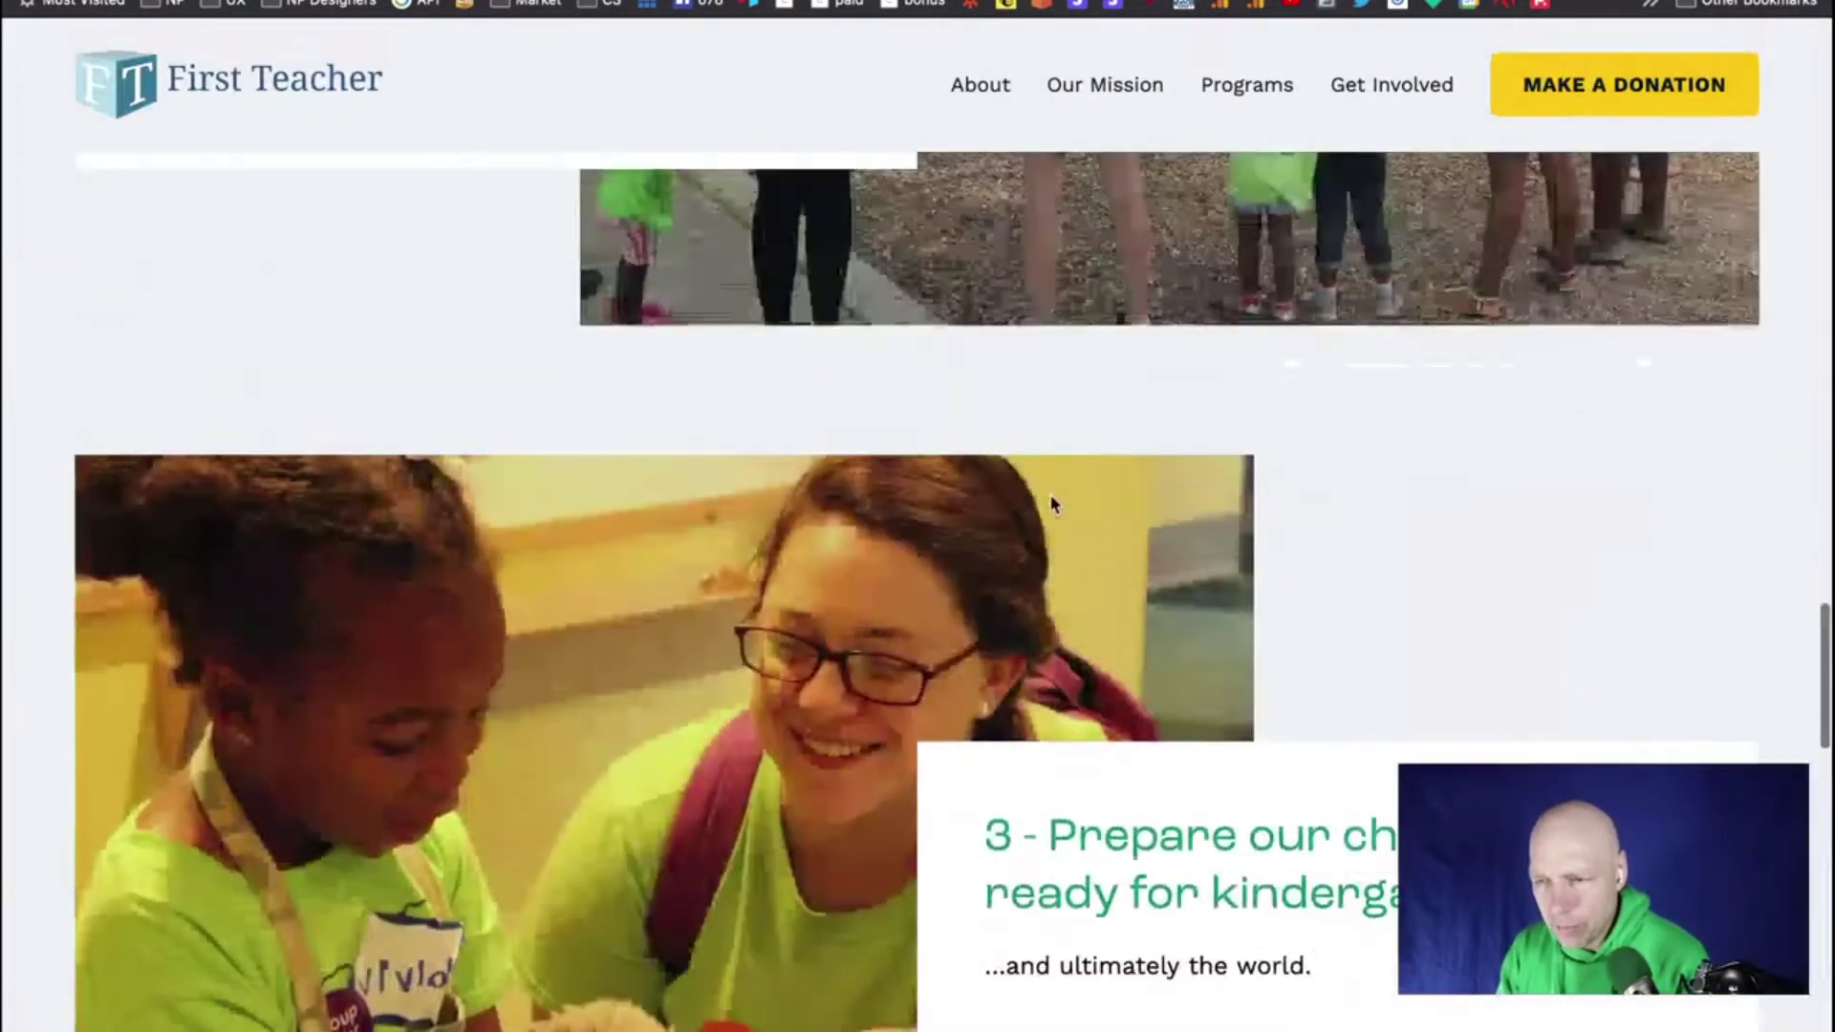
{"action": "scroll", "coordinate": [1050, 493], "scroll_direction": "down", "scroll_amount": 12}
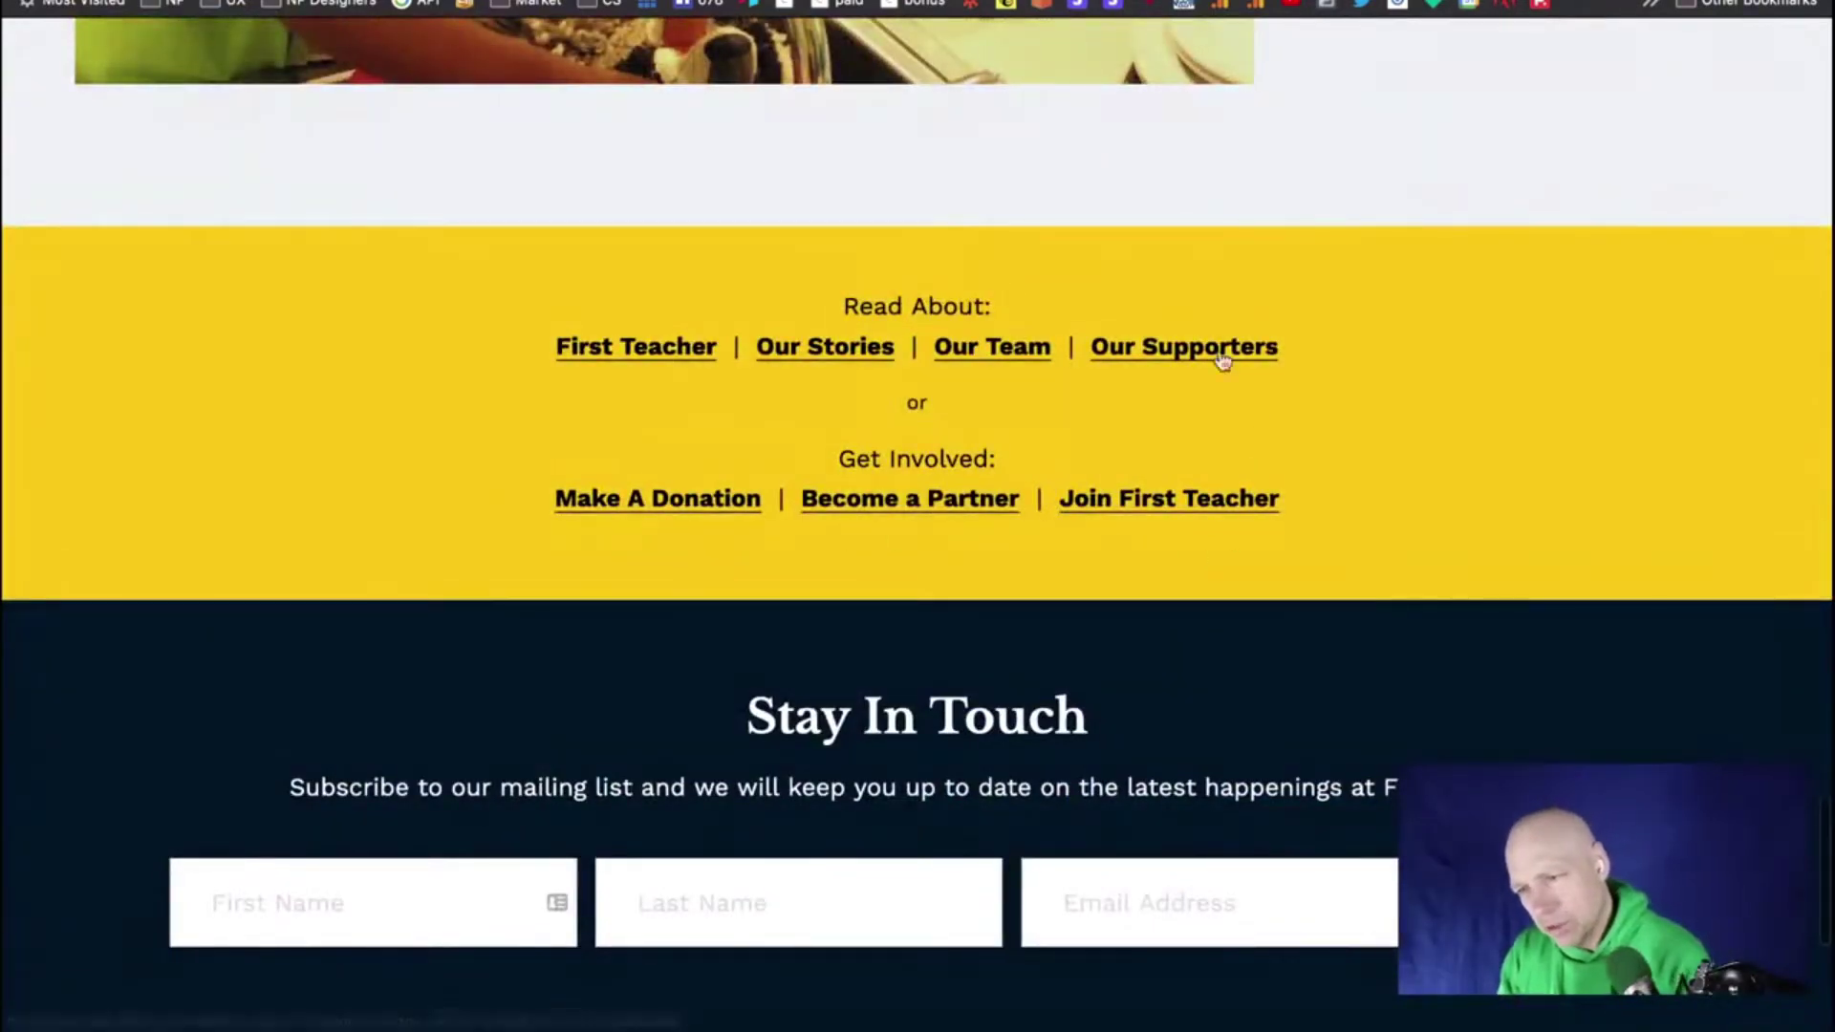
{"action": "scroll", "coordinate": [873, 361], "scroll_direction": "up", "scroll_amount": 15}
{"action": "scroll", "coordinate": [873, 366], "scroll_direction": "up", "scroll_amount": 10}
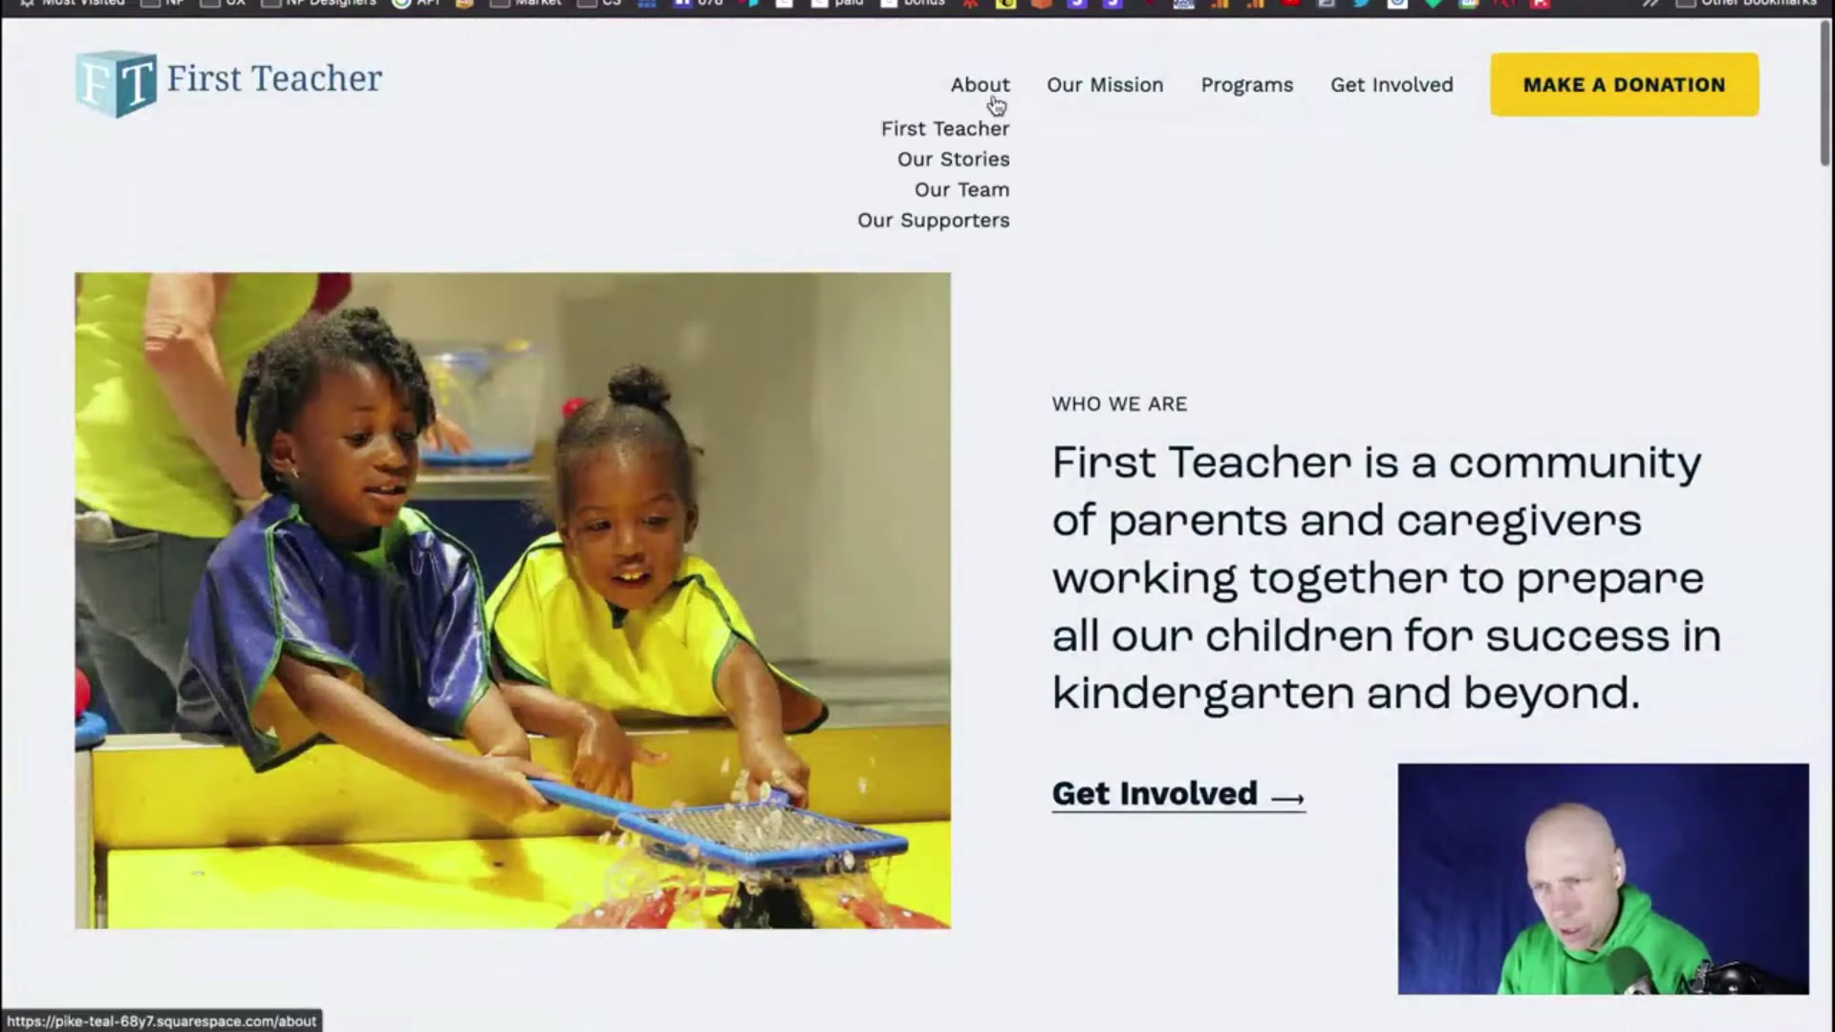
Visit Get Involved twice, then choose About > First Teacher to load the About page
{"action": "left_click", "coordinate": [1393, 88]}
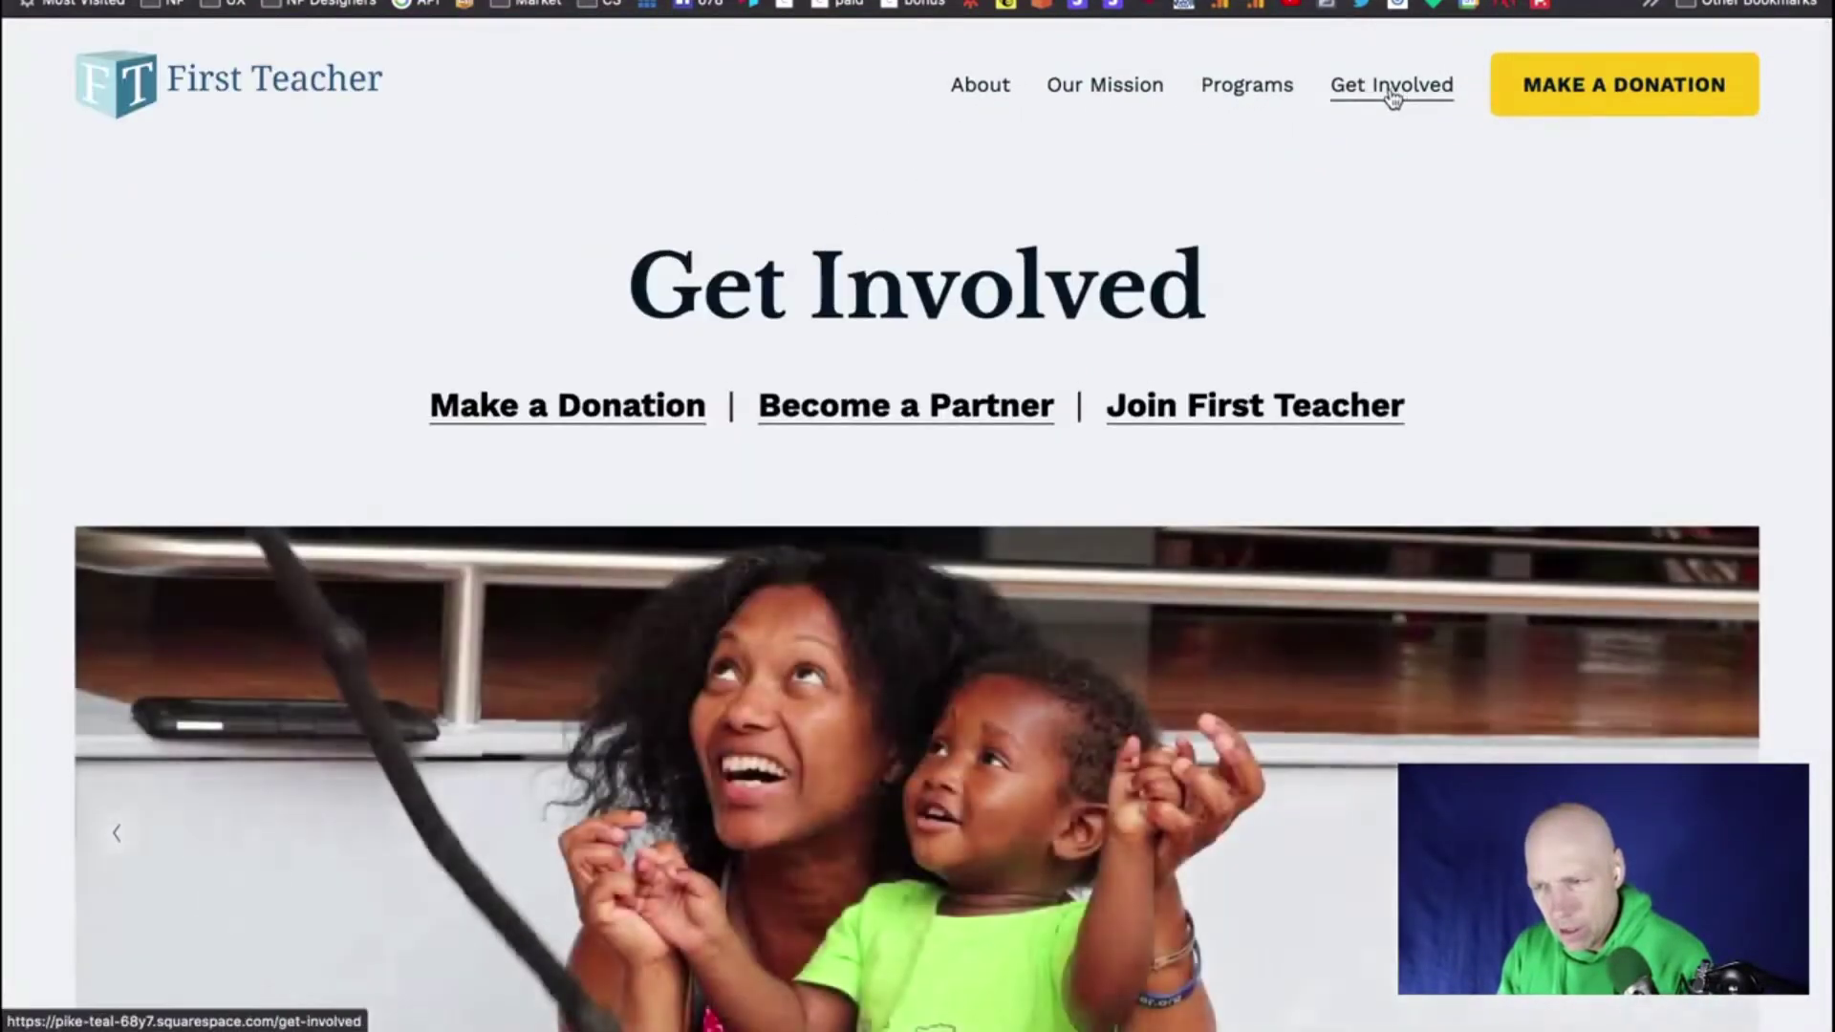
{"action": "key", "text": "super+Left"}
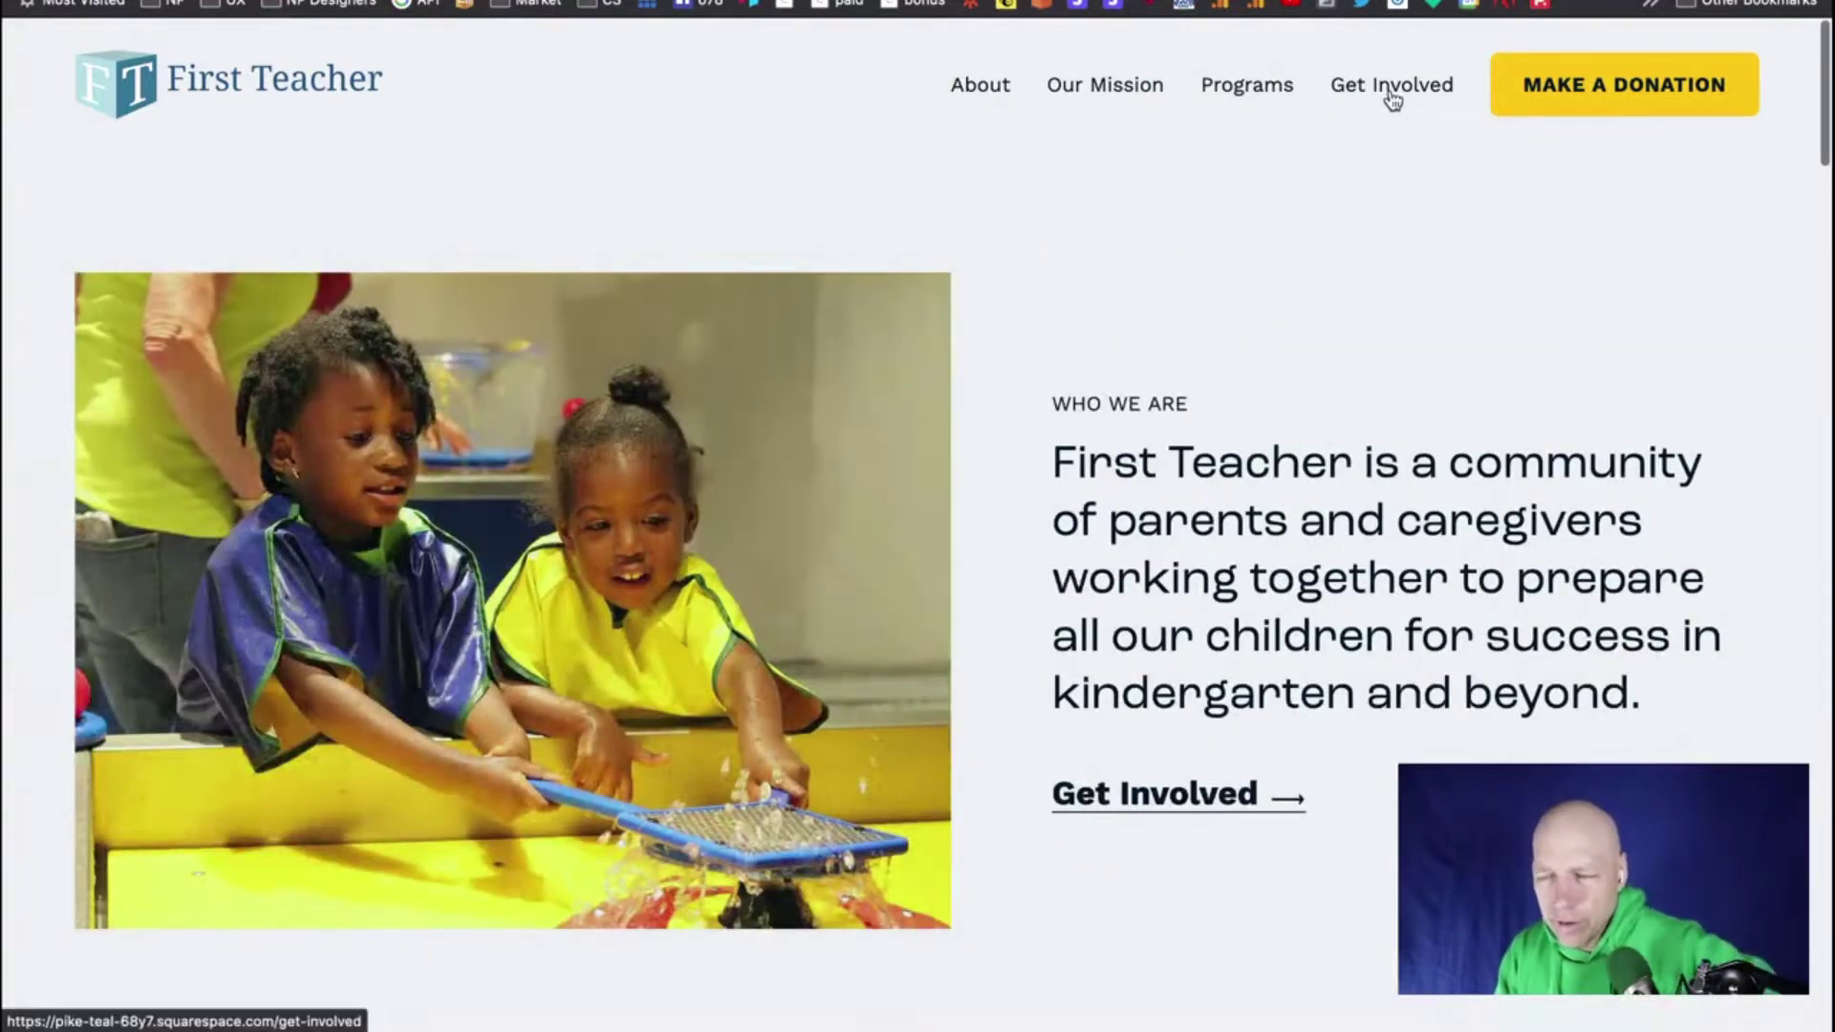
{"action": "left_click", "coordinate": [1392, 91]}
{"action": "mouse_move", "coordinate": [983, 90]}
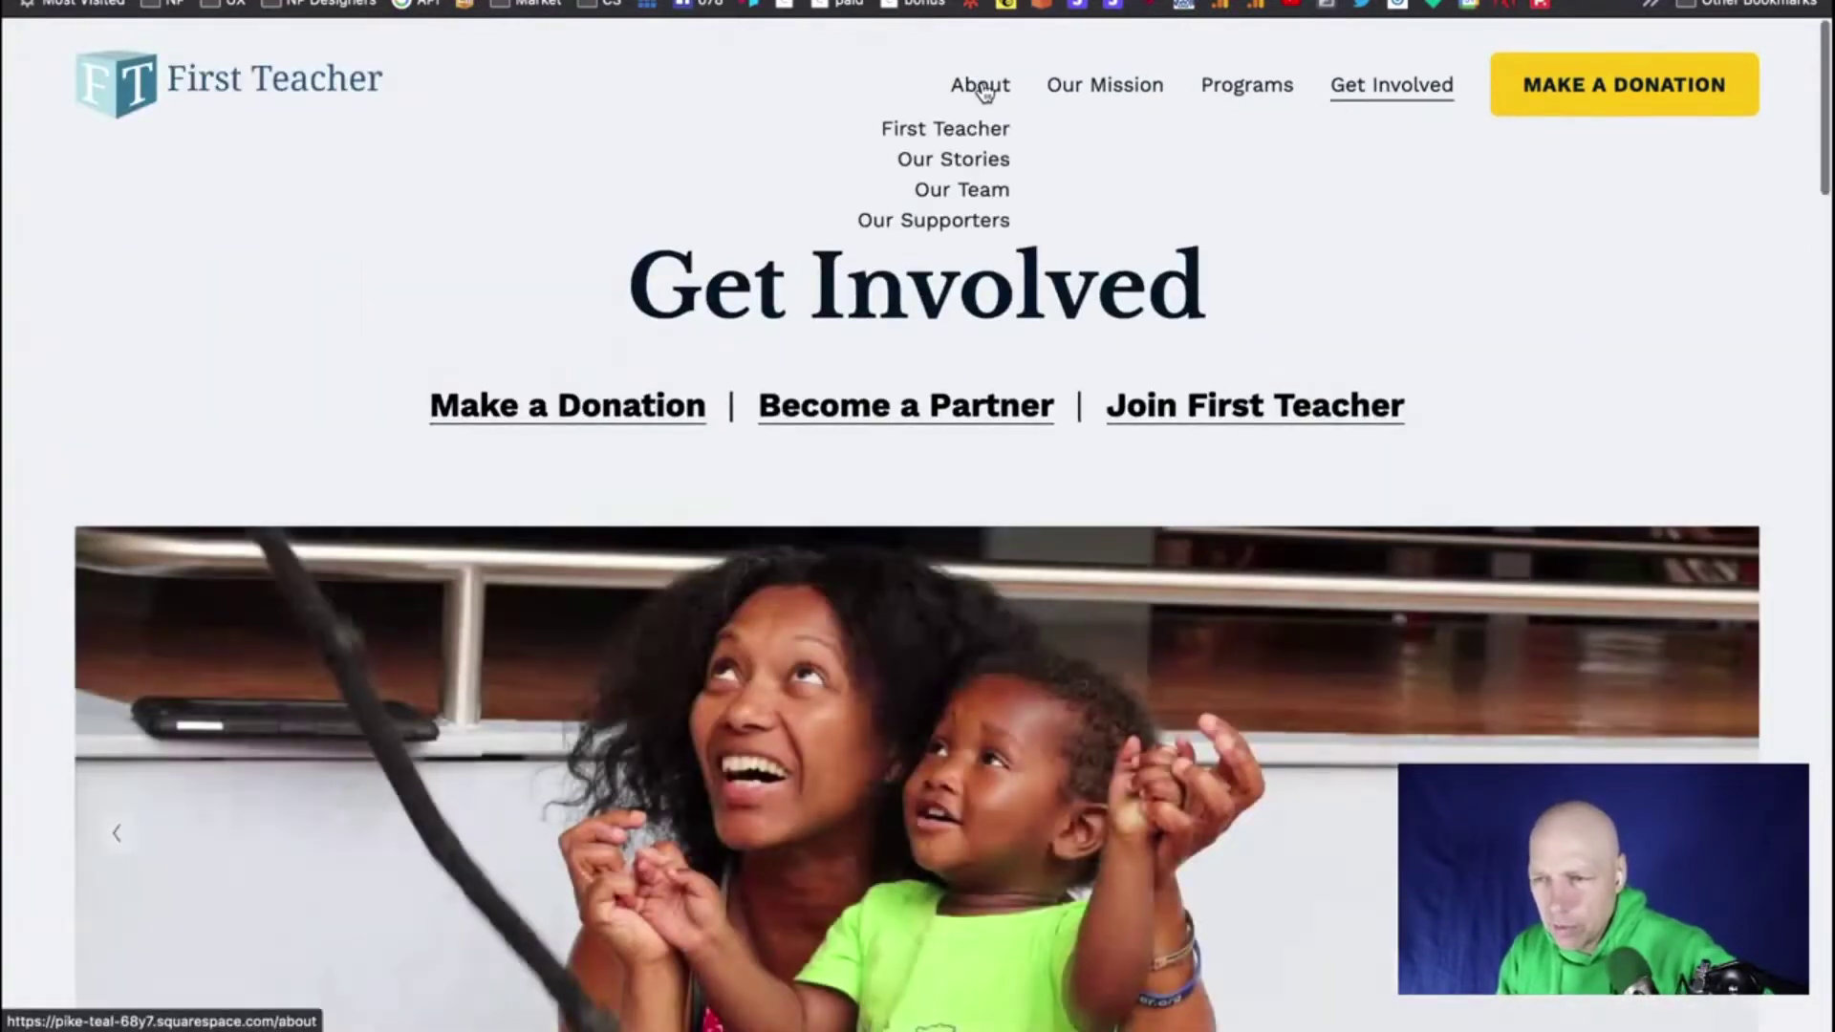
{"action": "left_click", "coordinate": [972, 133]}
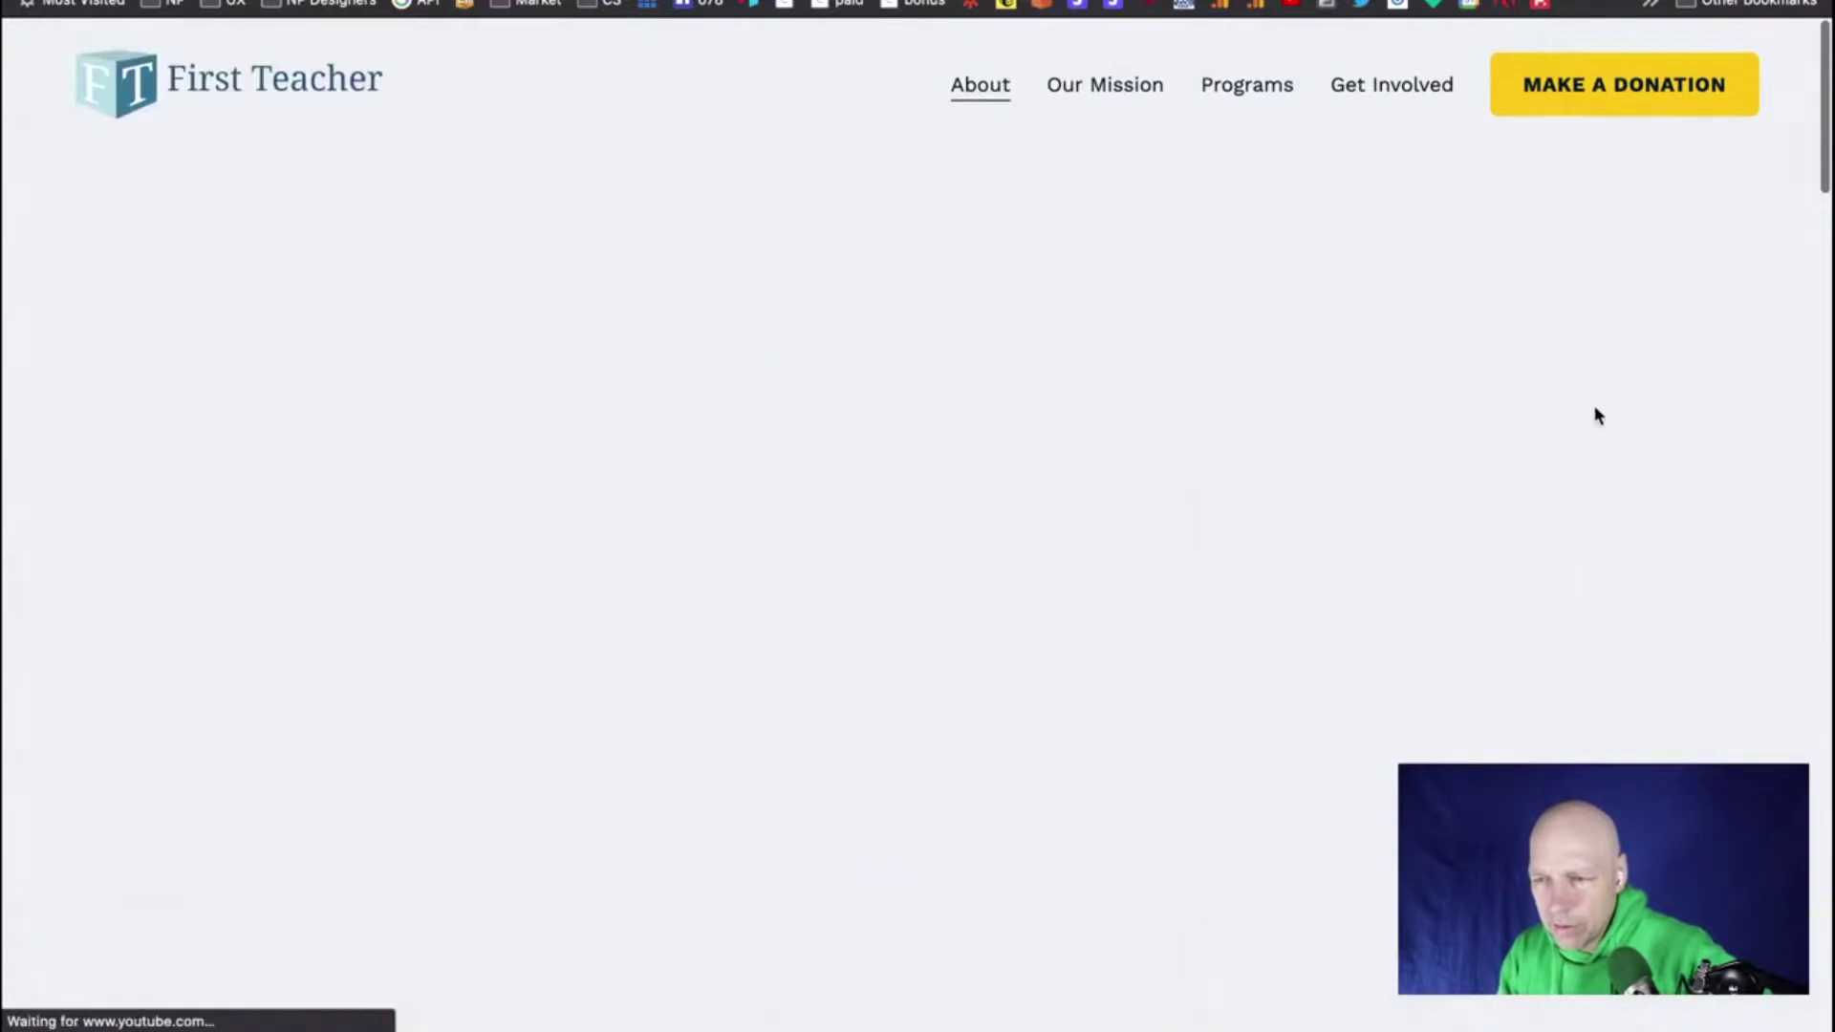
Scroll to the 'Since 2014' section and capture it as a region screenshot
{"action": "scroll", "coordinate": [1673, 412], "scroll_direction": "down", "scroll_amount": 10}
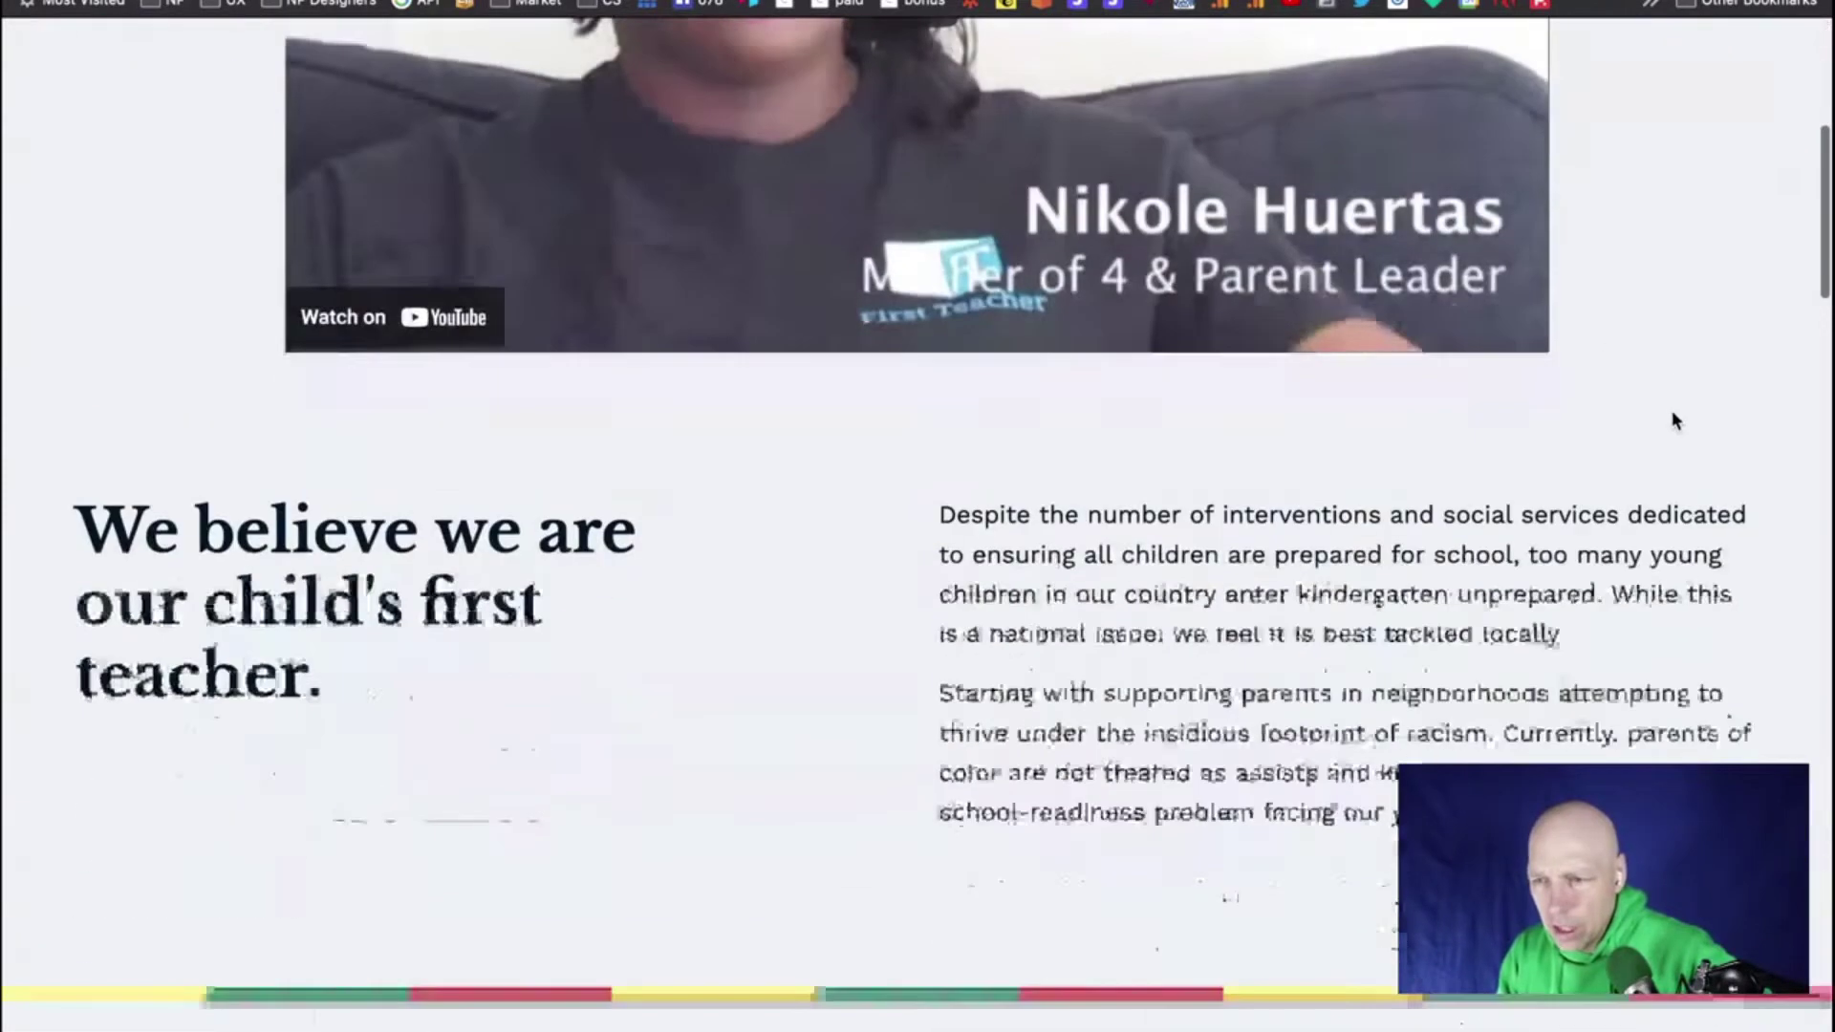
{"action": "scroll", "coordinate": [1673, 421], "scroll_direction": "down", "scroll_amount": 5}
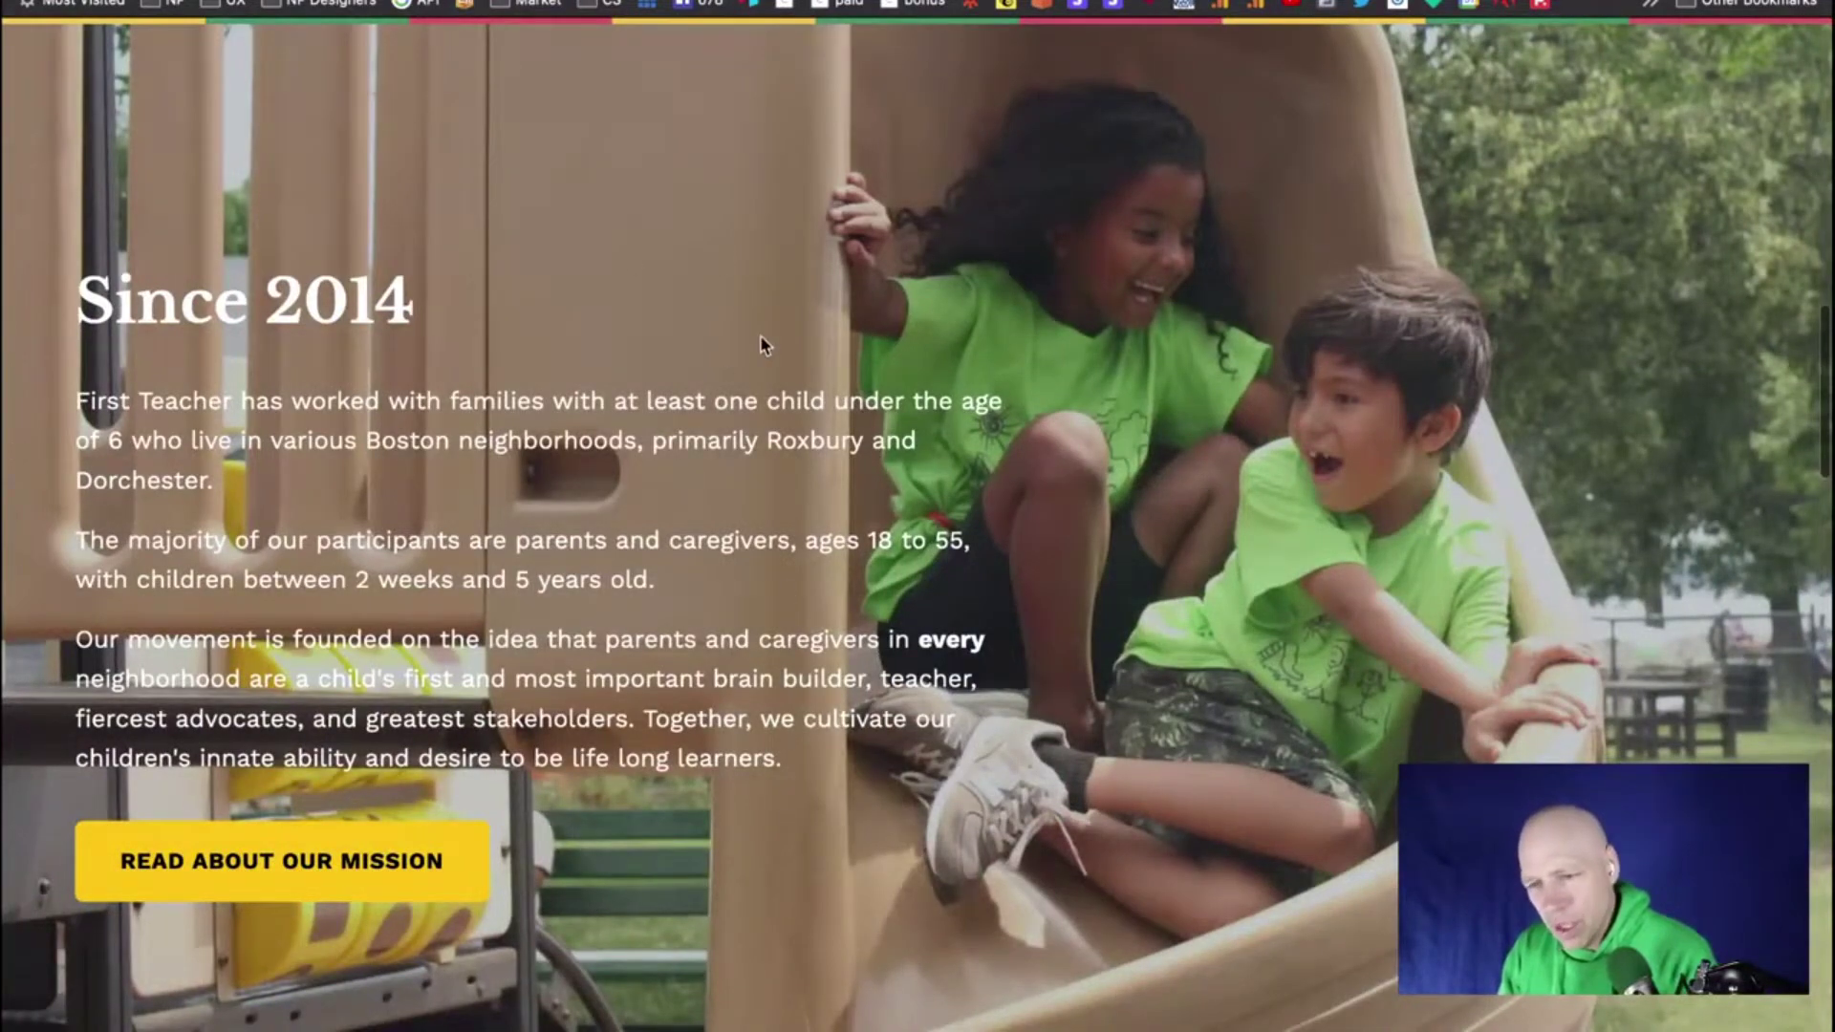
{"action": "scroll", "coordinate": [762, 543], "scroll_direction": "up", "scroll_amount": 1}
{"action": "scroll", "coordinate": [763, 545], "scroll_direction": "down", "scroll_amount": 3}
{"action": "scroll", "coordinate": [764, 547], "scroll_direction": "up", "scroll_amount": 2}
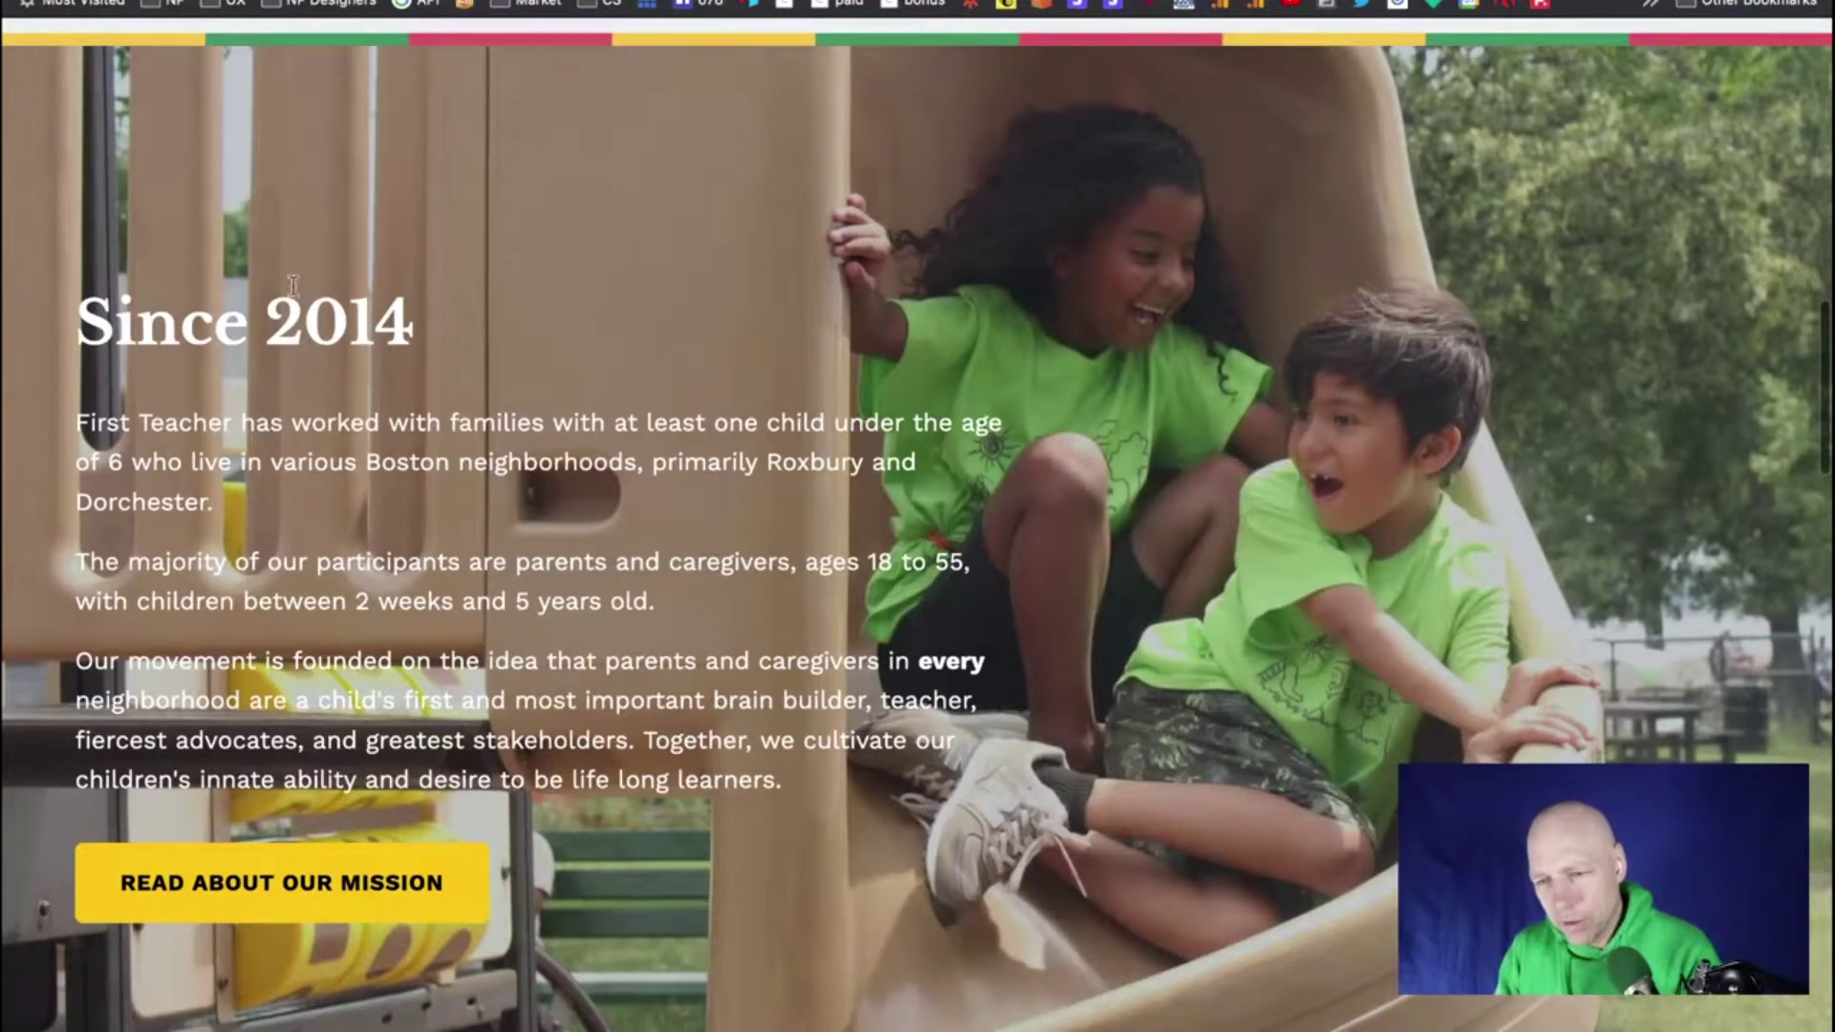
{"action": "scroll", "coordinate": [294, 285], "scroll_direction": "down", "scroll_amount": 2}
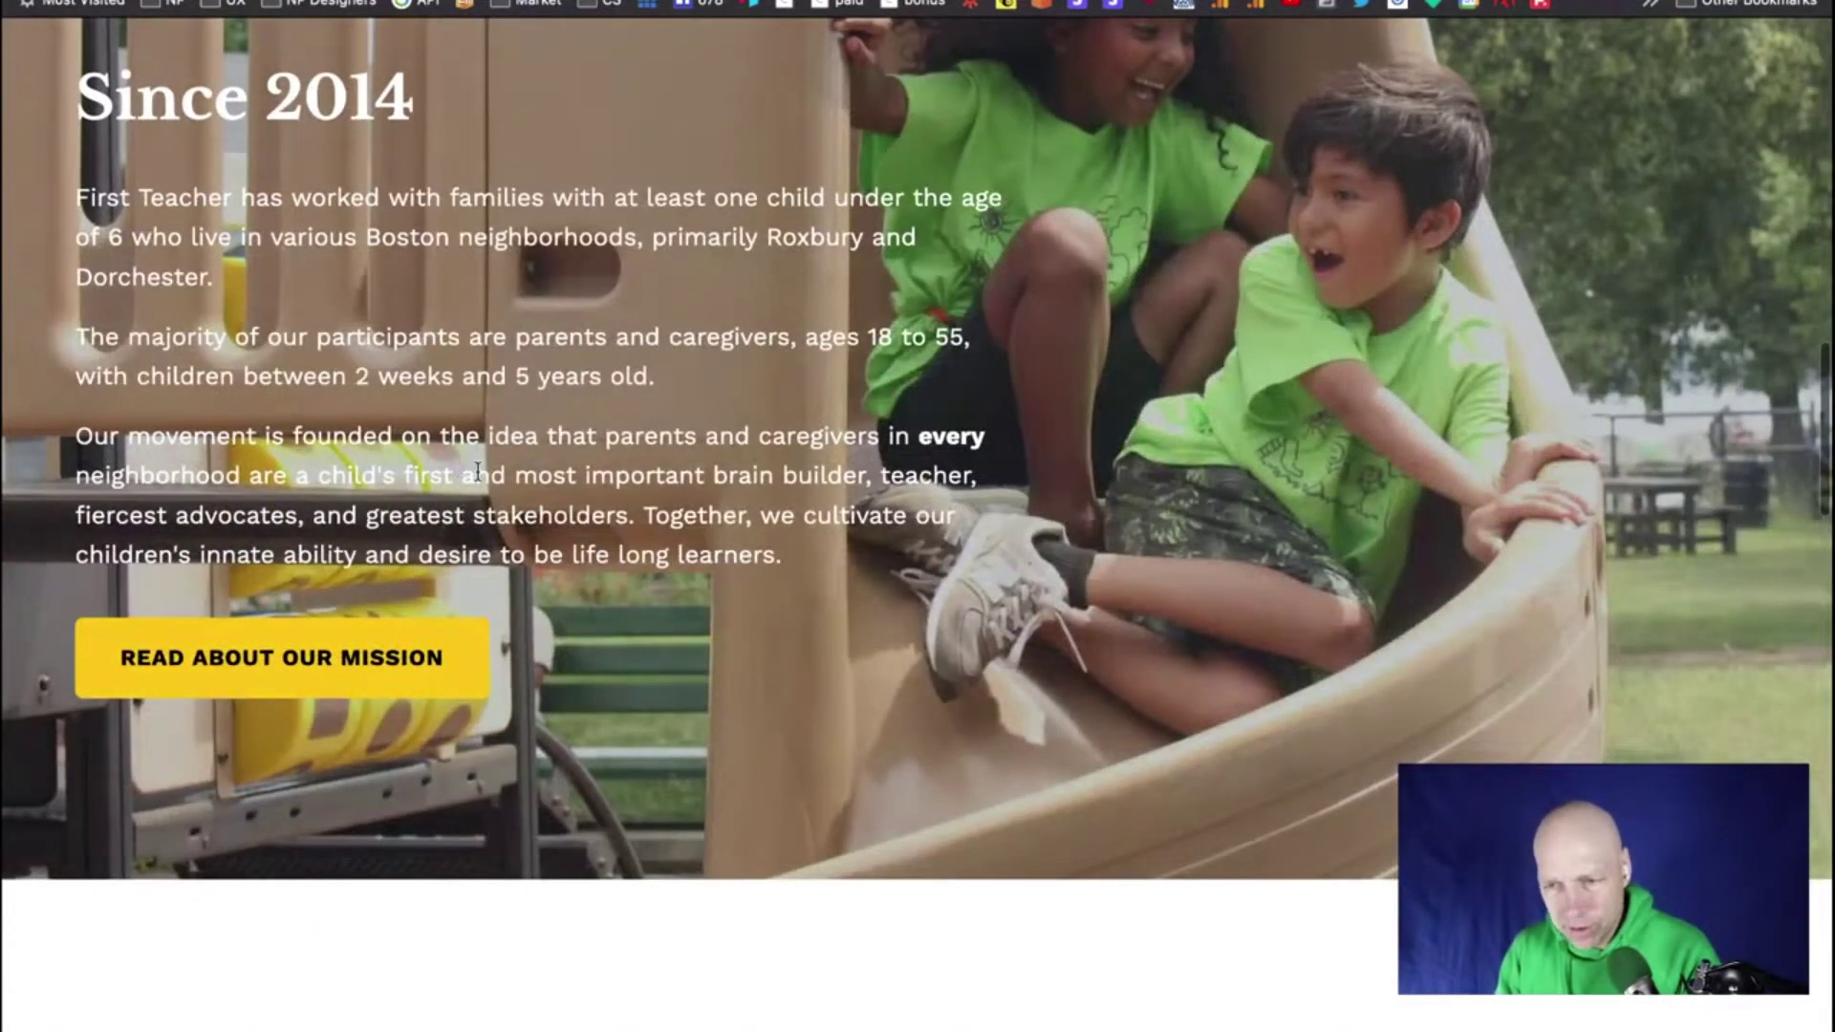
{"action": "scroll", "coordinate": [168, 123], "scroll_direction": "up", "scroll_amount": 1}
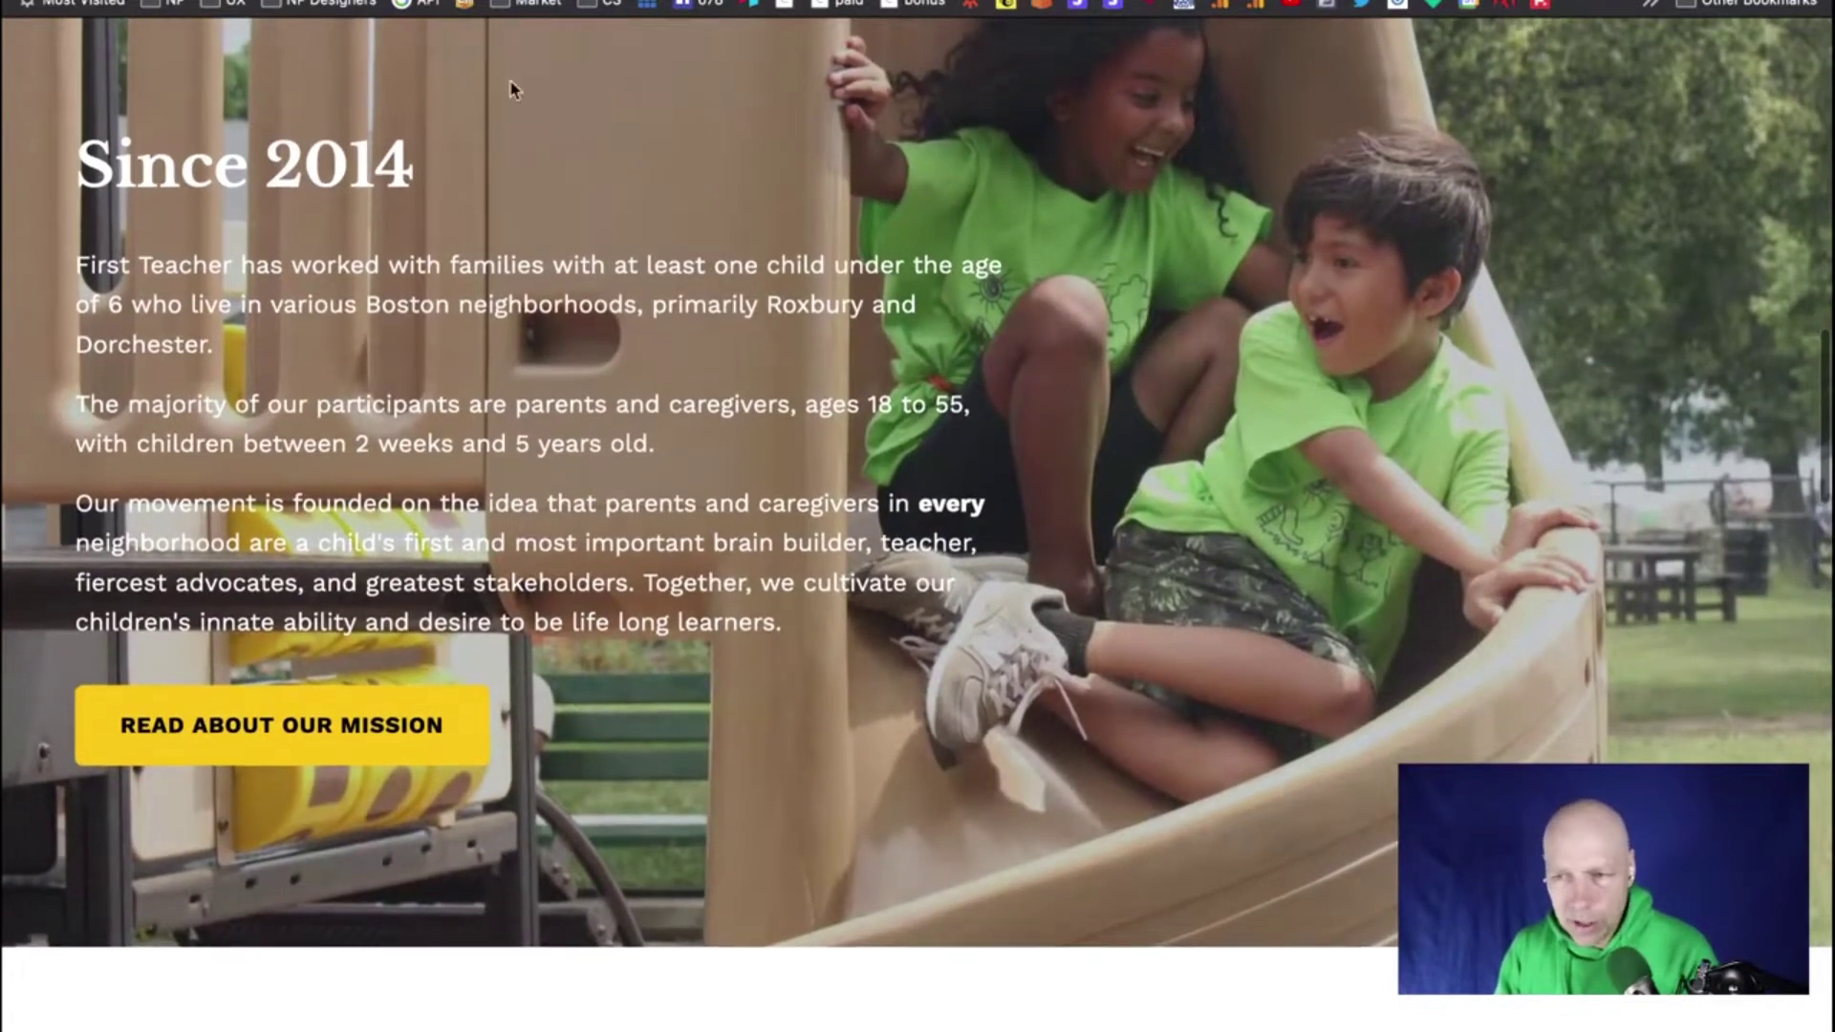
{"action": "scroll", "coordinate": [757, 308], "scroll_direction": "up", "scroll_amount": 1}
{"action": "scroll", "coordinate": [757, 308], "scroll_direction": "down", "scroll_amount": 1}
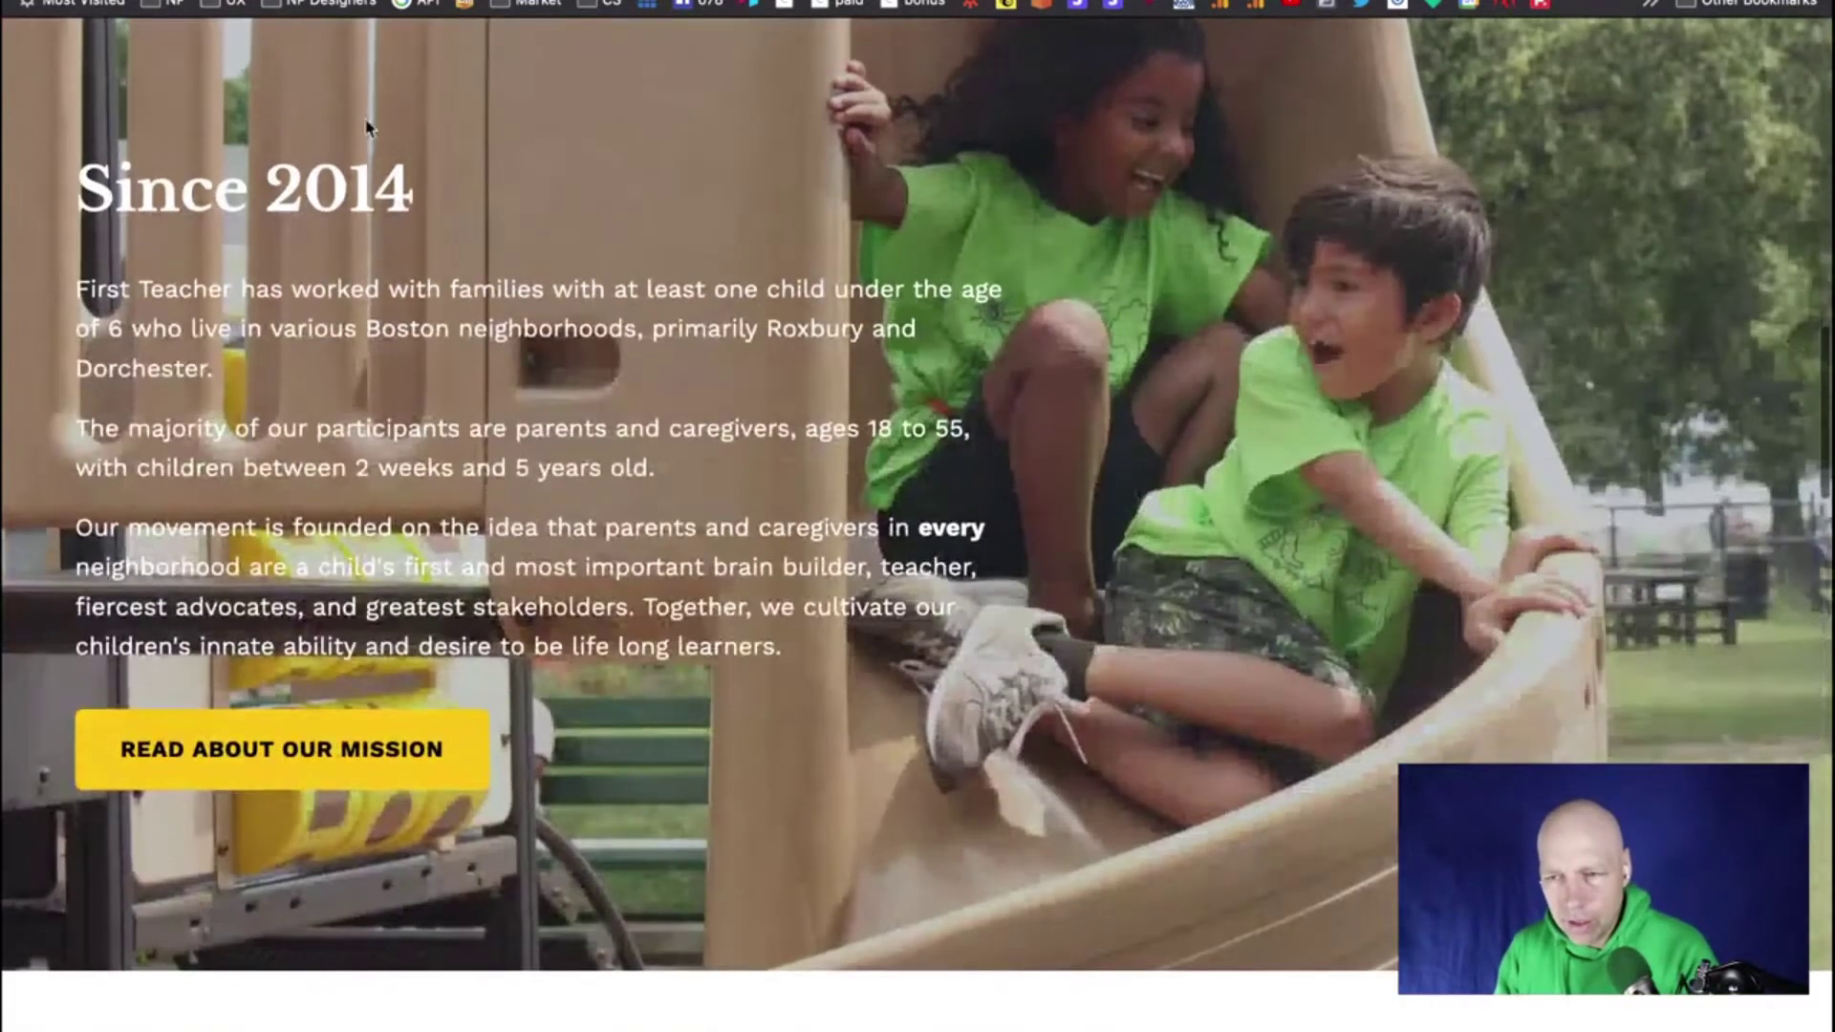
{"action": "scroll", "coordinate": [566, 149], "scroll_direction": "up", "scroll_amount": 2}
{"action": "scroll", "coordinate": [566, 158], "scroll_direction": "down", "scroll_amount": 1}
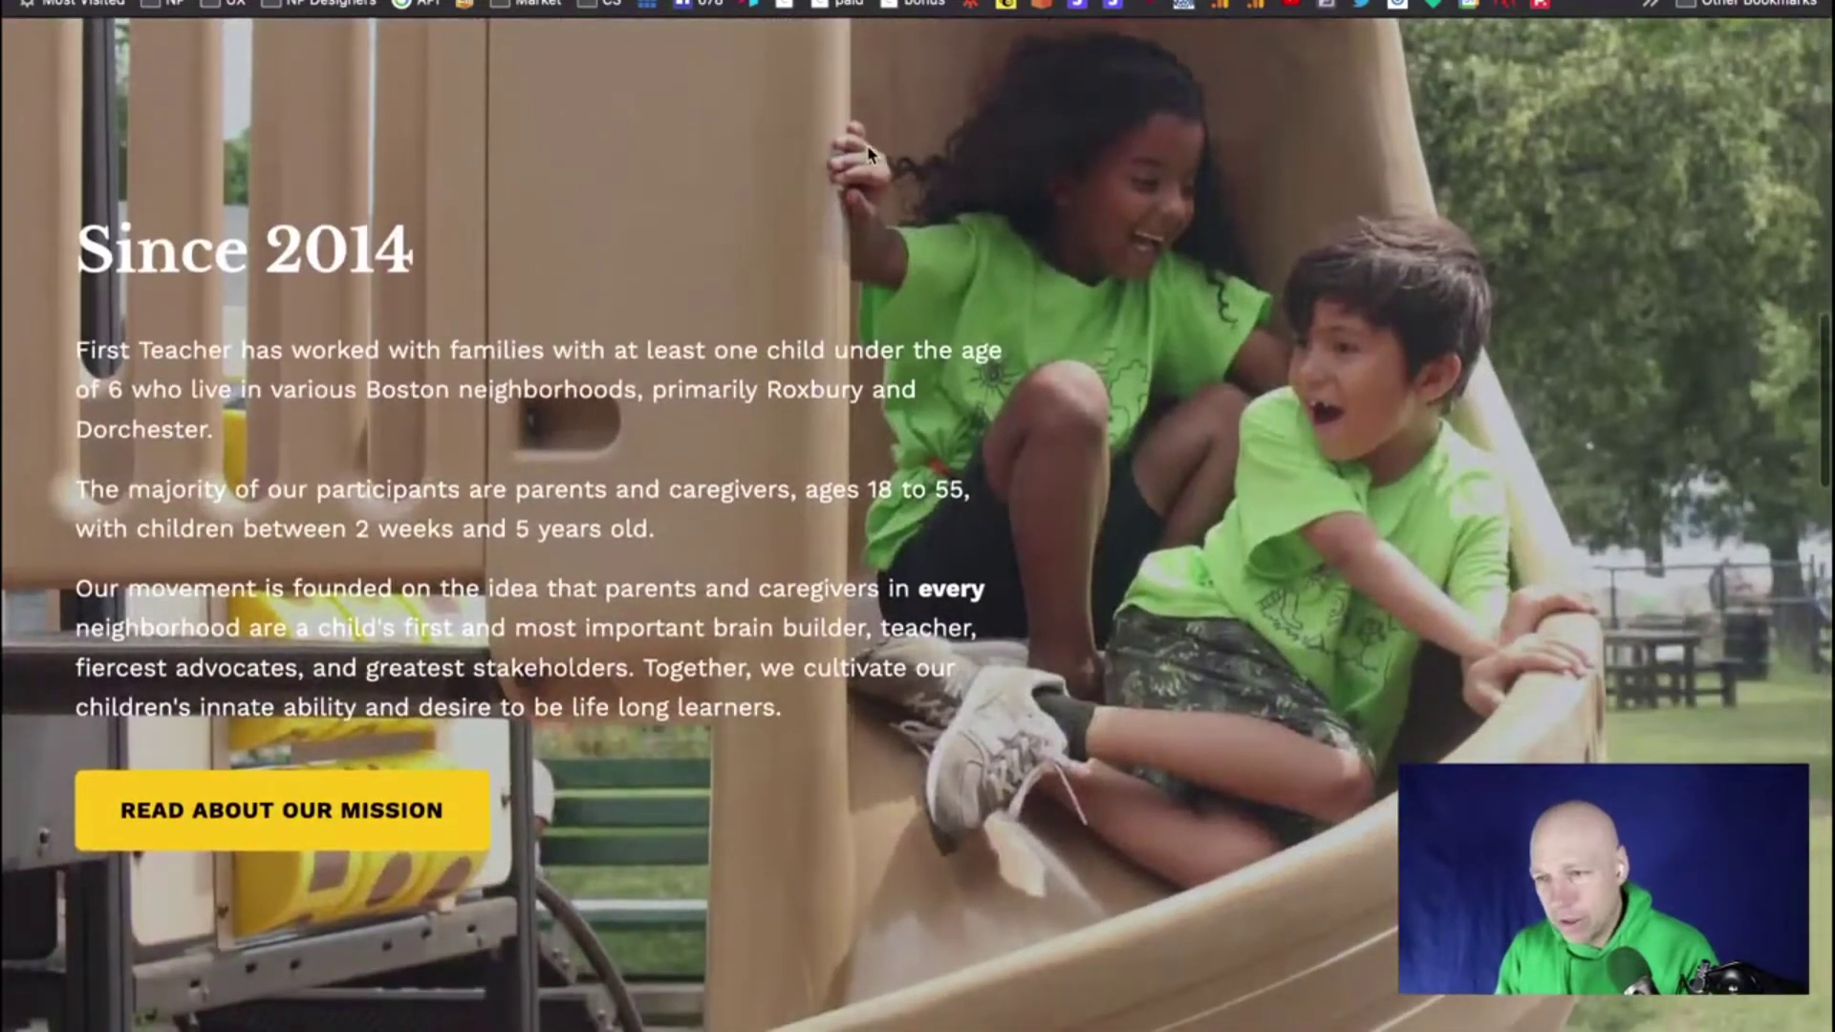
{"action": "scroll", "coordinate": [752, 258], "scroll_direction": "up", "scroll_amount": 1}
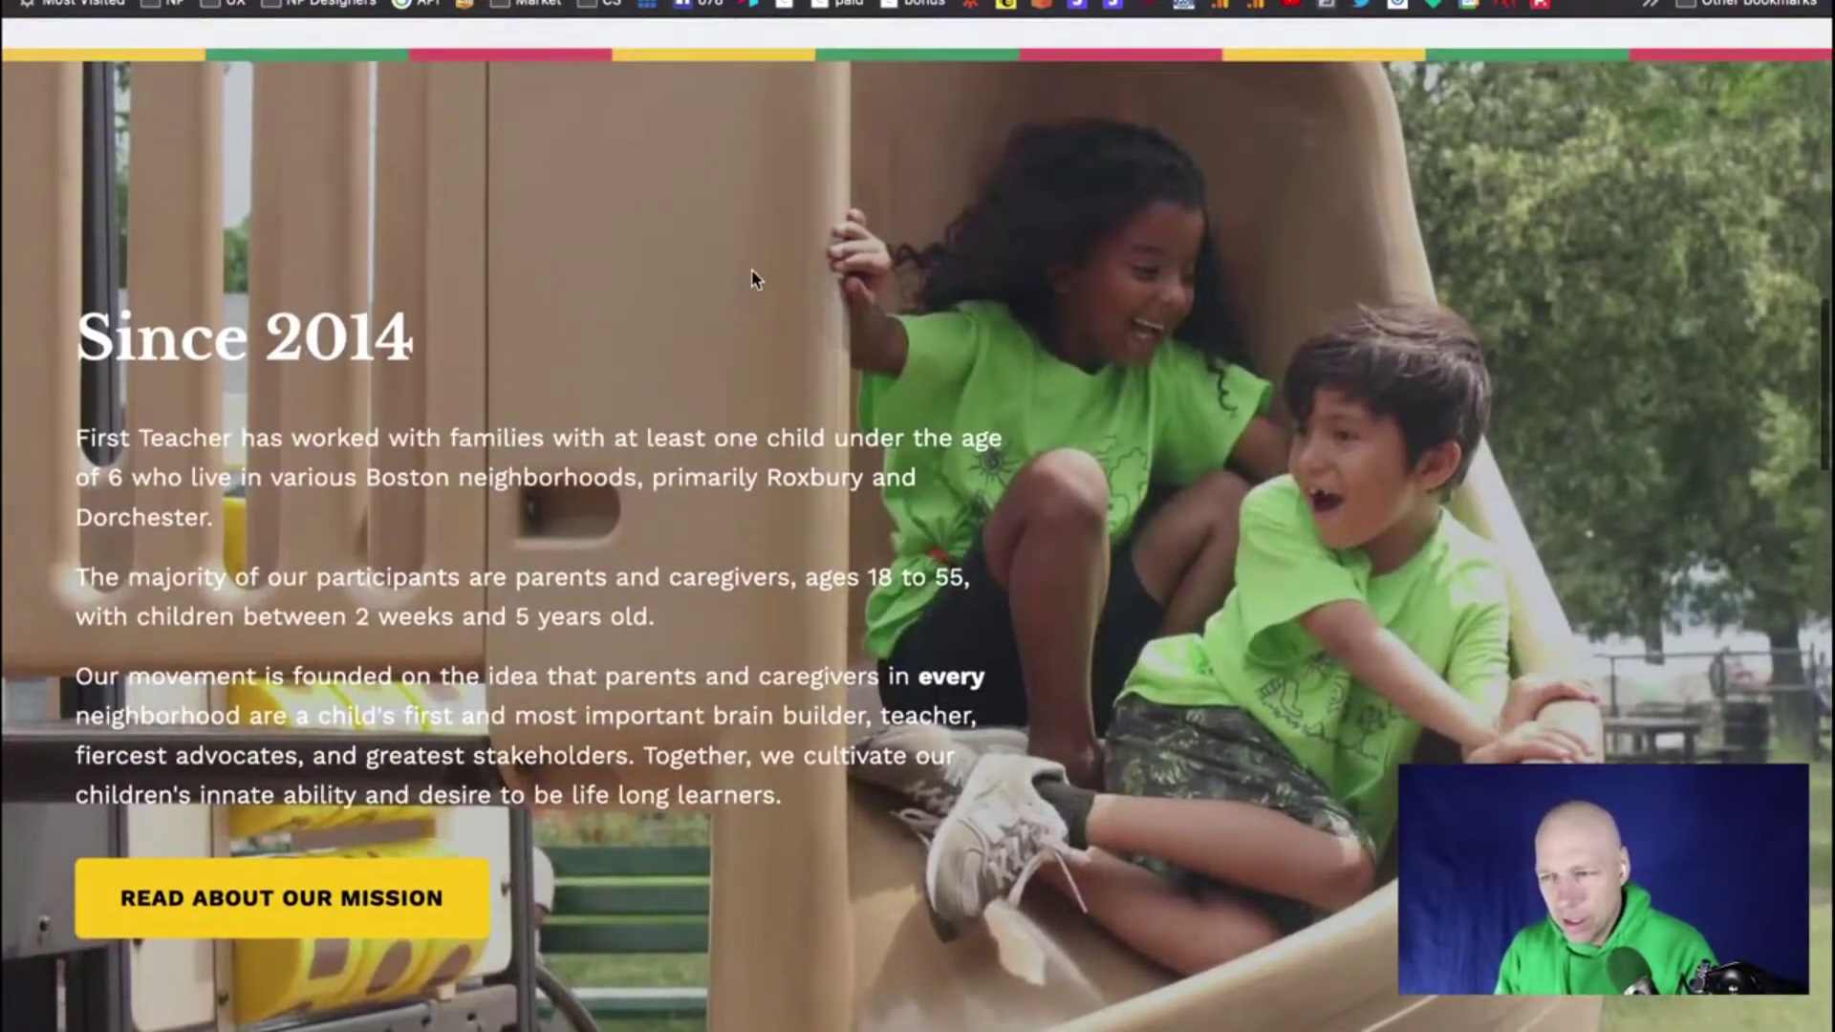
{"action": "key", "text": "super+shift+4"}
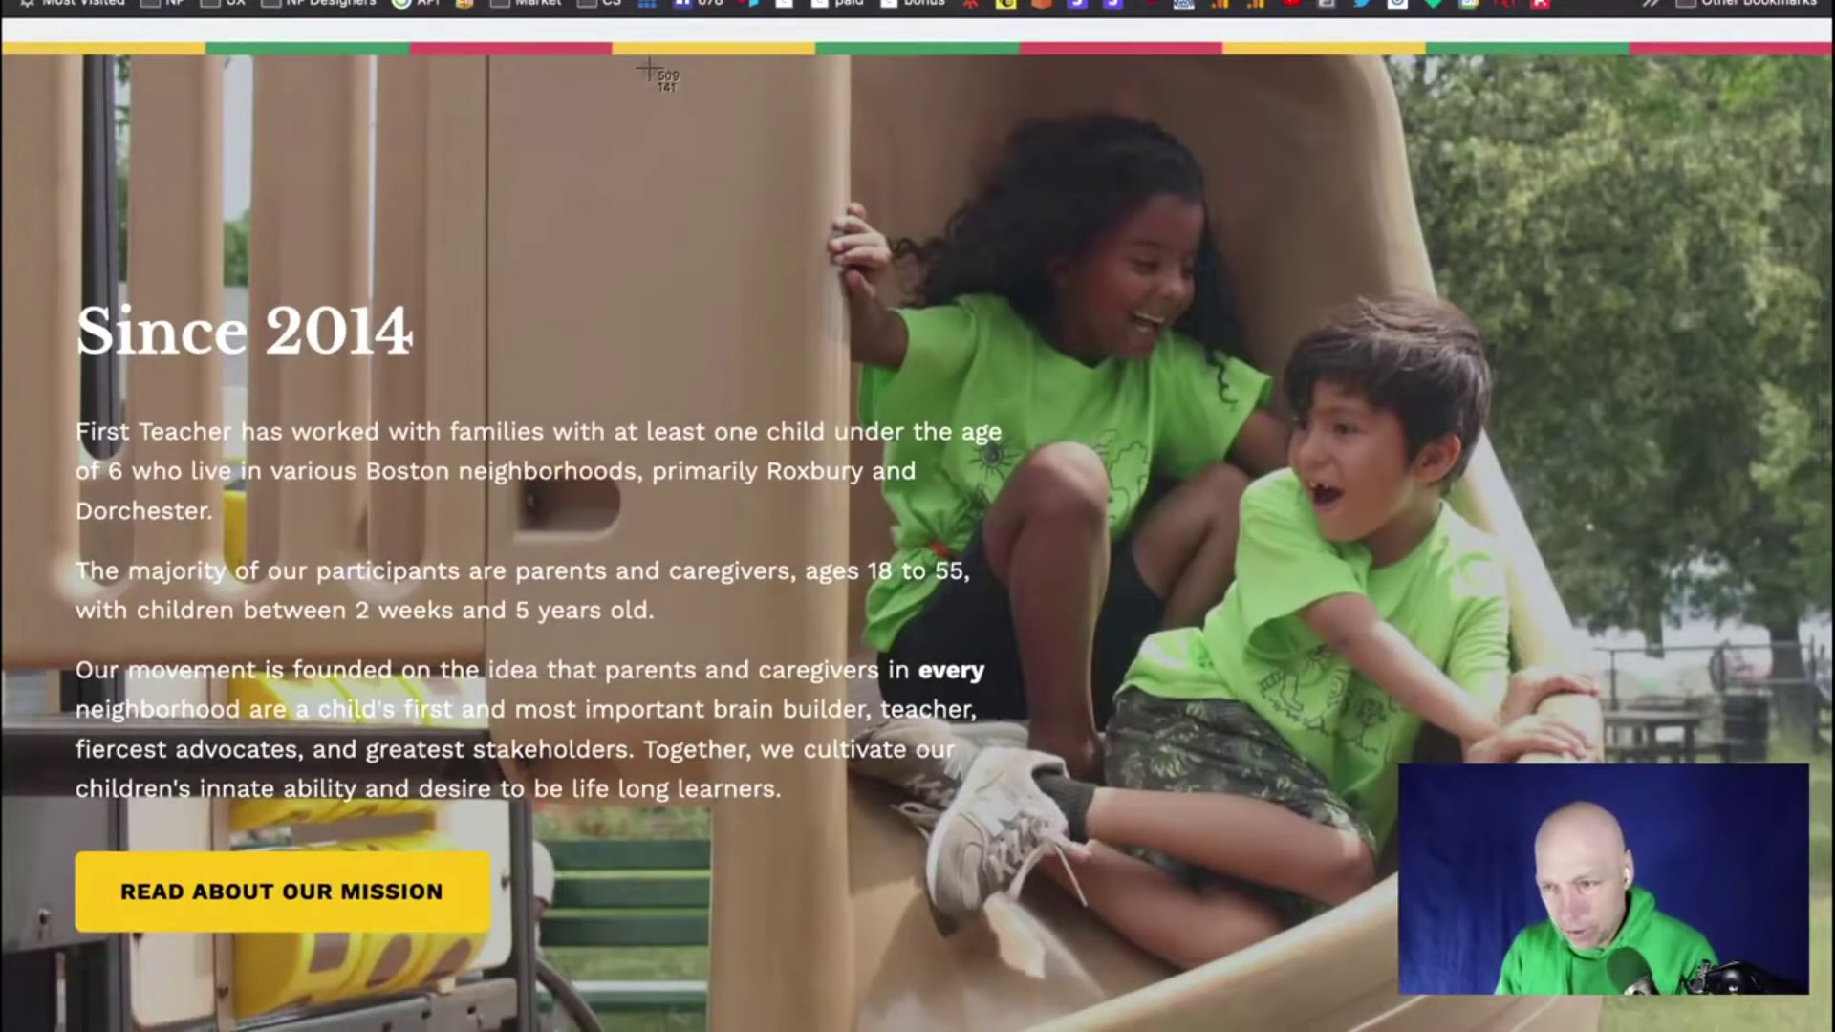
{"action": "left_click_drag", "start_coordinate": [650, 67], "coordinate": [1740, 1021]}
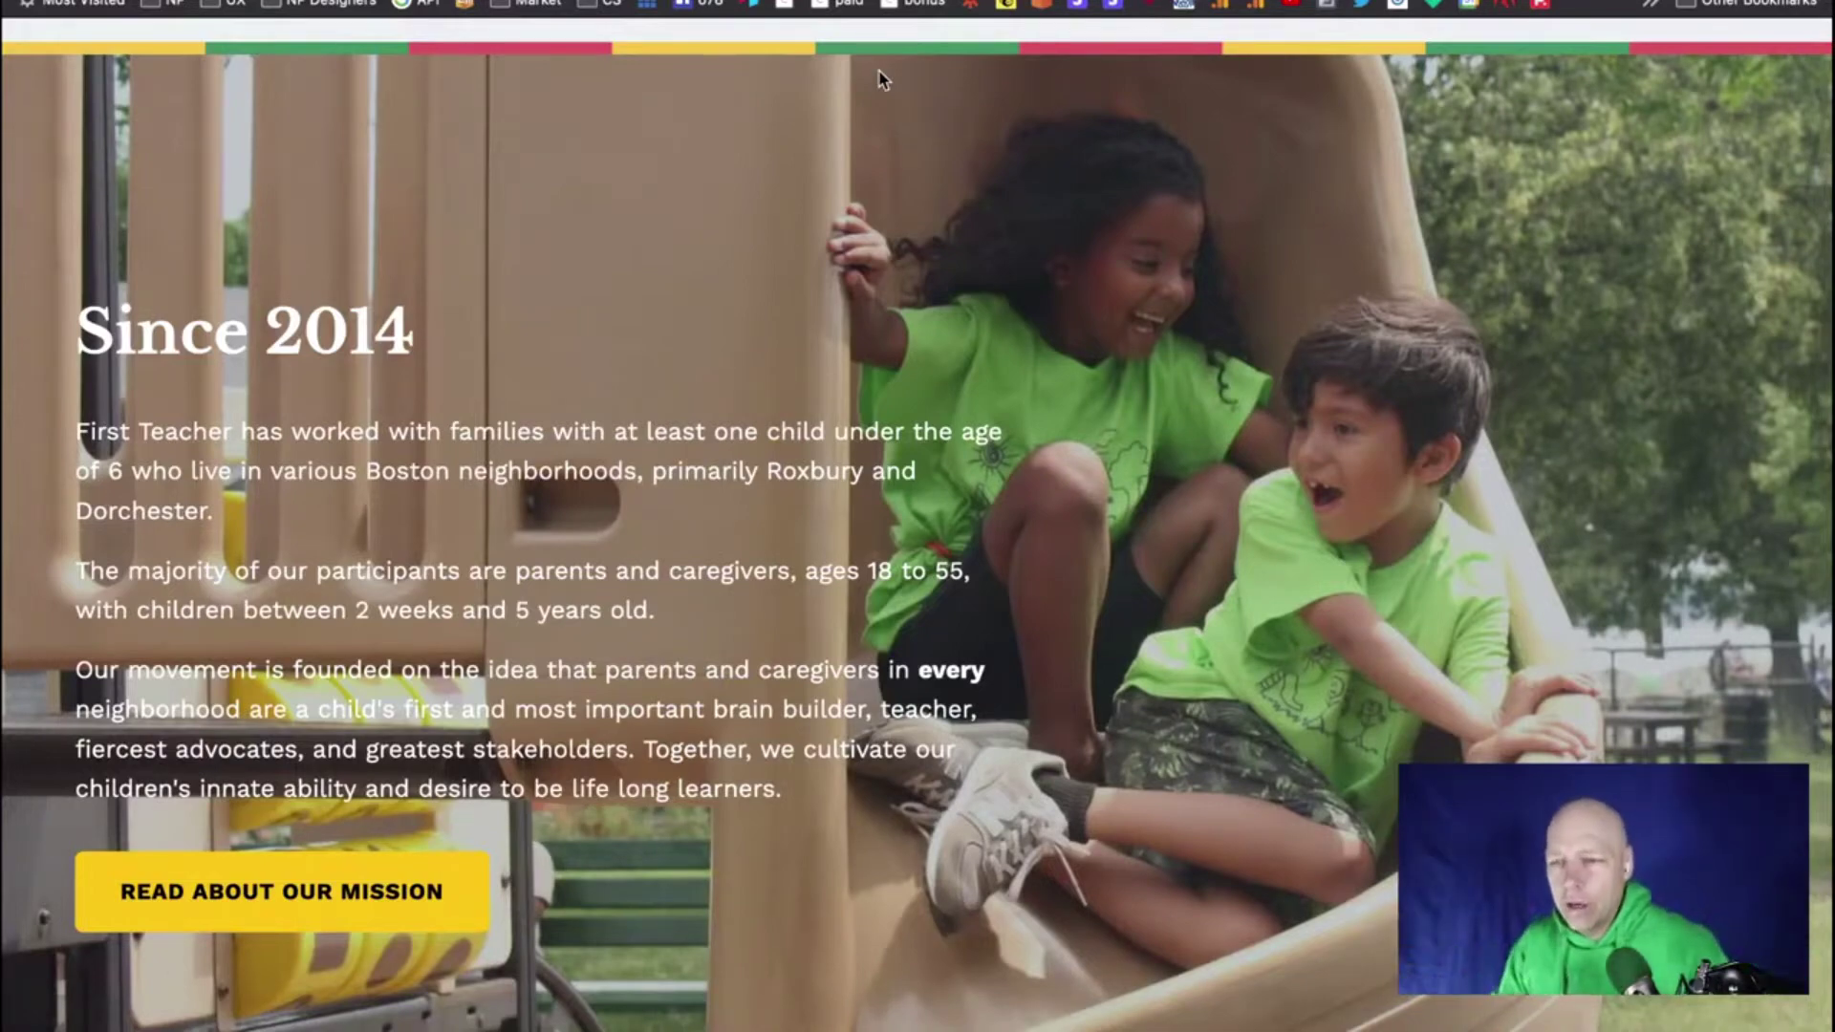
Scroll down to the About page footer and back up
{"action": "scroll", "coordinate": [1170, 439], "scroll_direction": "down", "scroll_amount": 12}
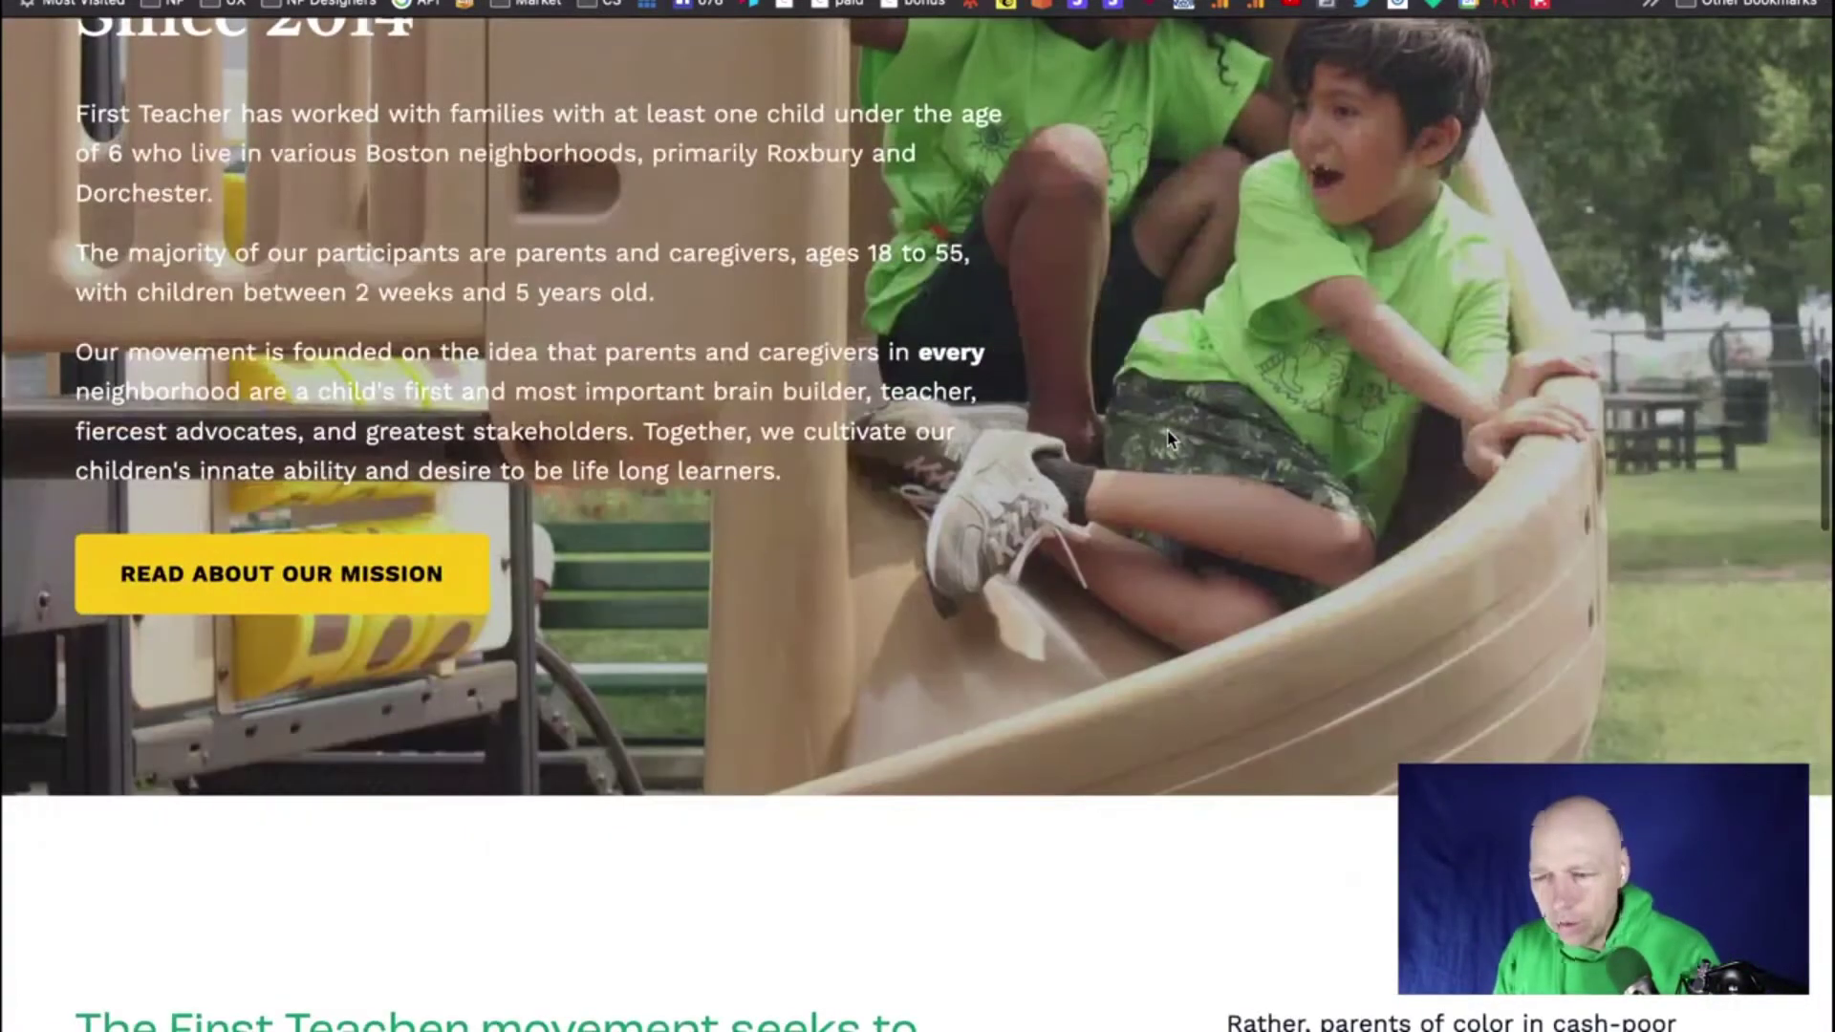
{"action": "scroll", "coordinate": [1170, 440], "scroll_direction": "down", "scroll_amount": 15}
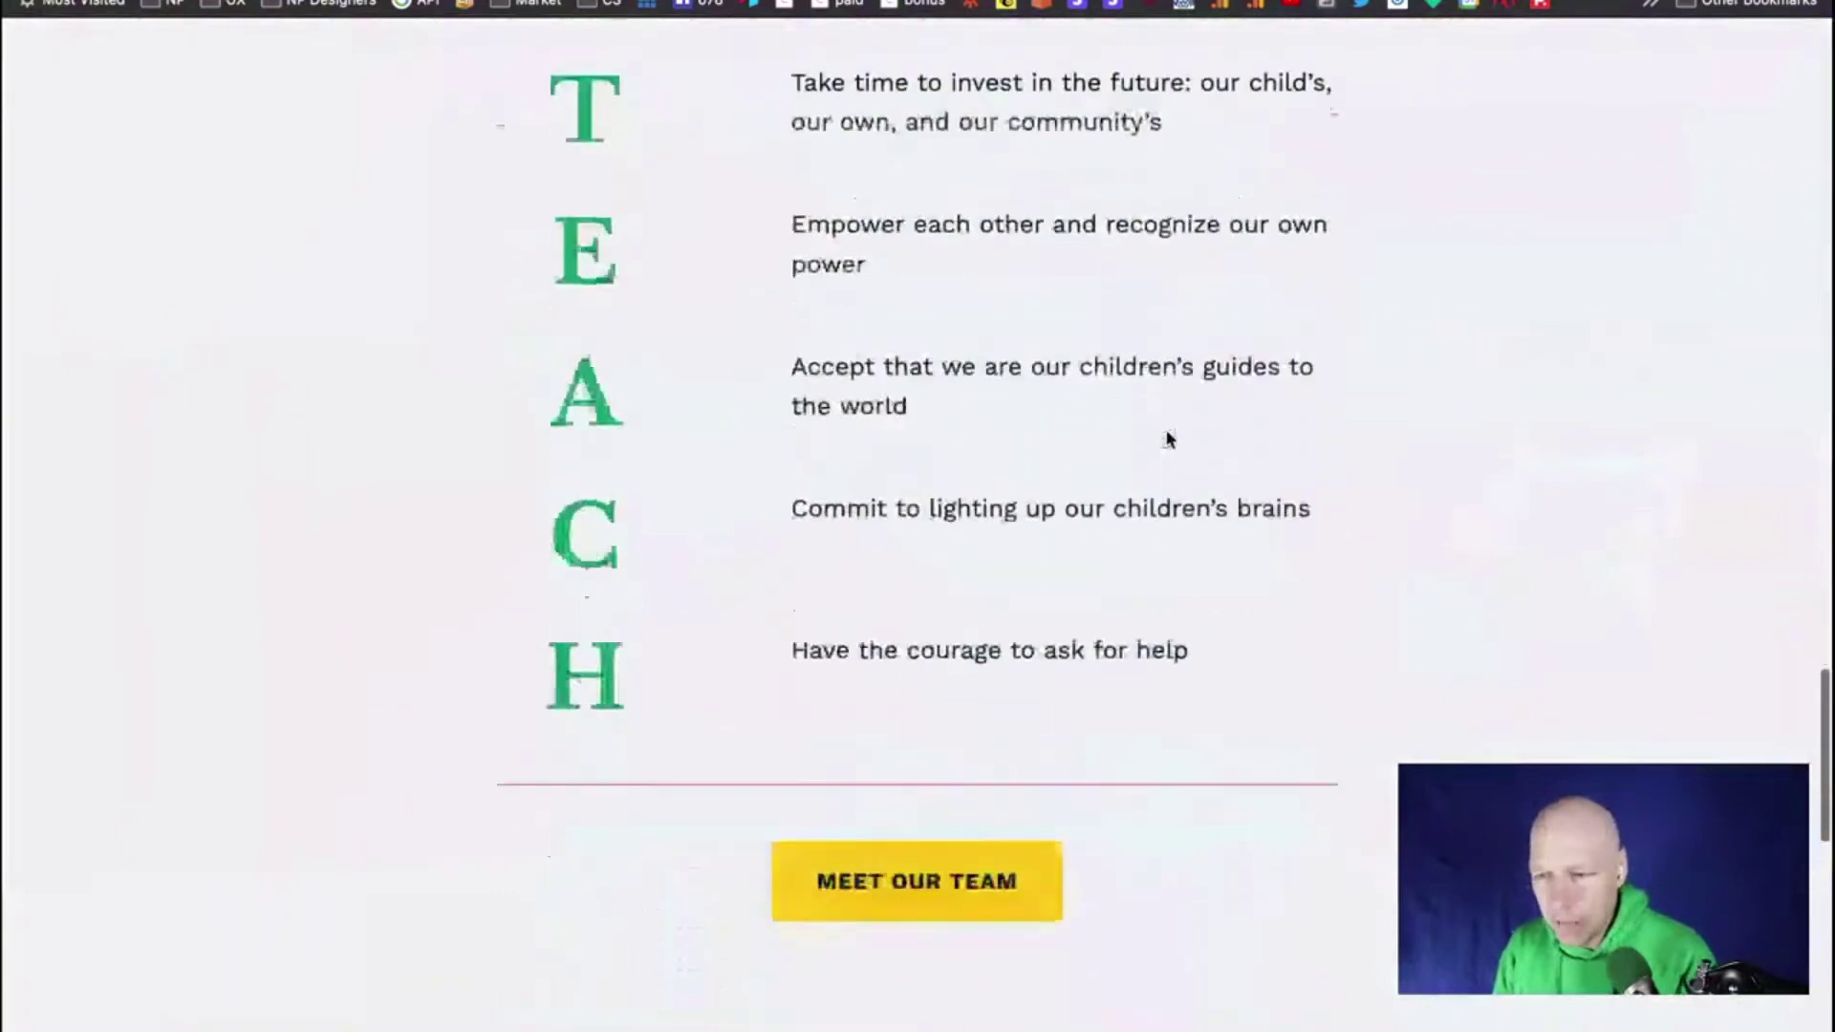
{"action": "scroll", "coordinate": [1166, 431], "scroll_direction": "down", "scroll_amount": 2}
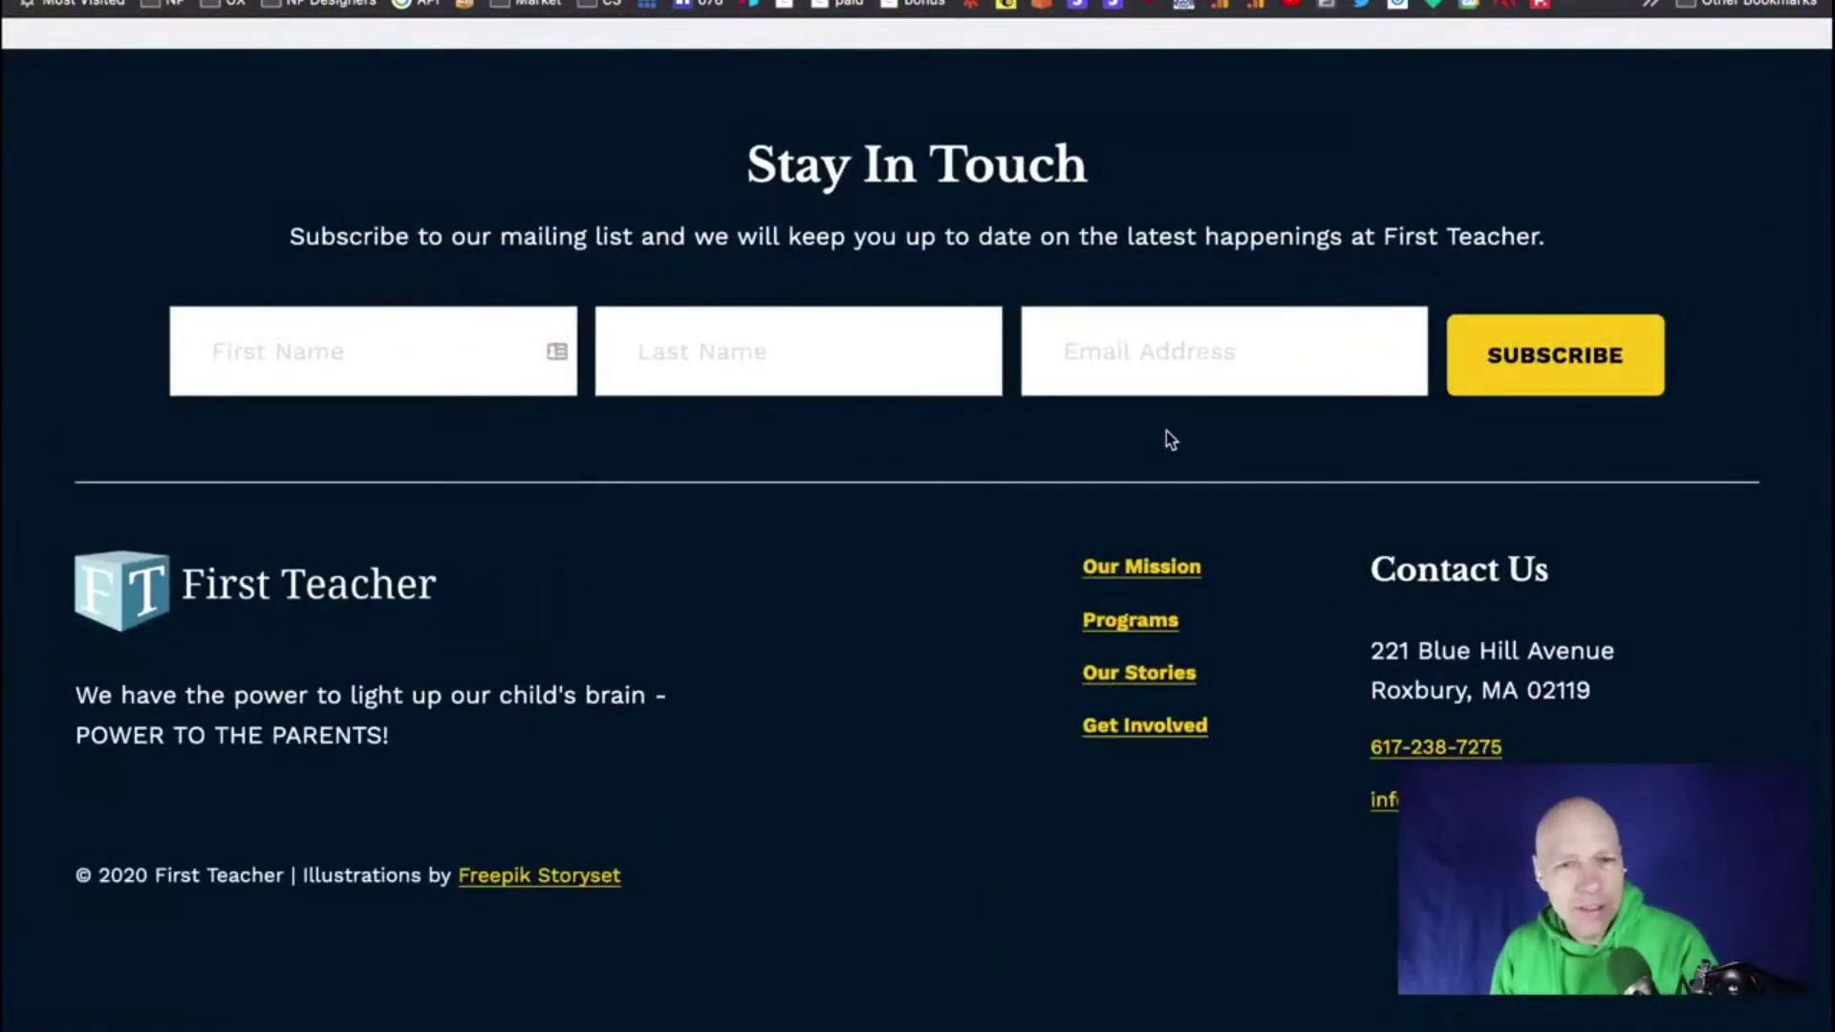
{"action": "scroll", "coordinate": [1167, 433], "scroll_direction": "up", "scroll_amount": 20}
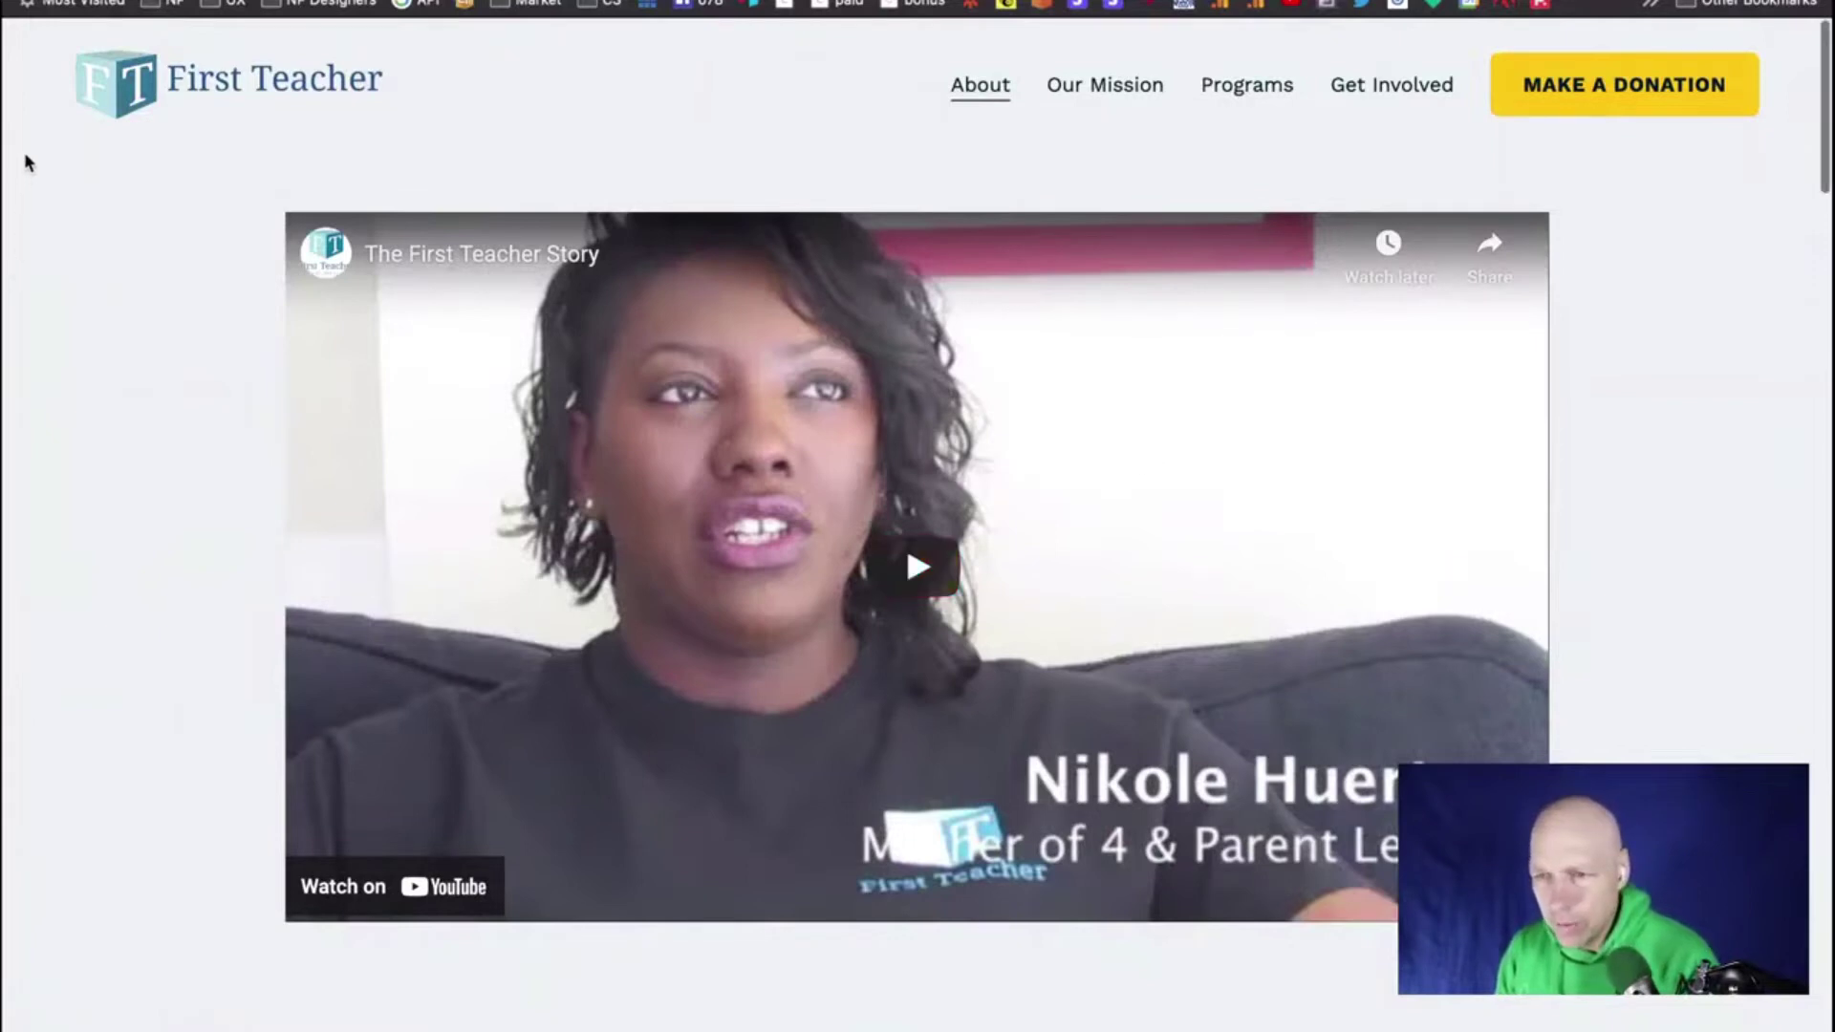
Return home, open MAKE A DONATION's thank-you page, then switch to the Figma file
{"action": "left_click", "coordinate": [225, 86]}
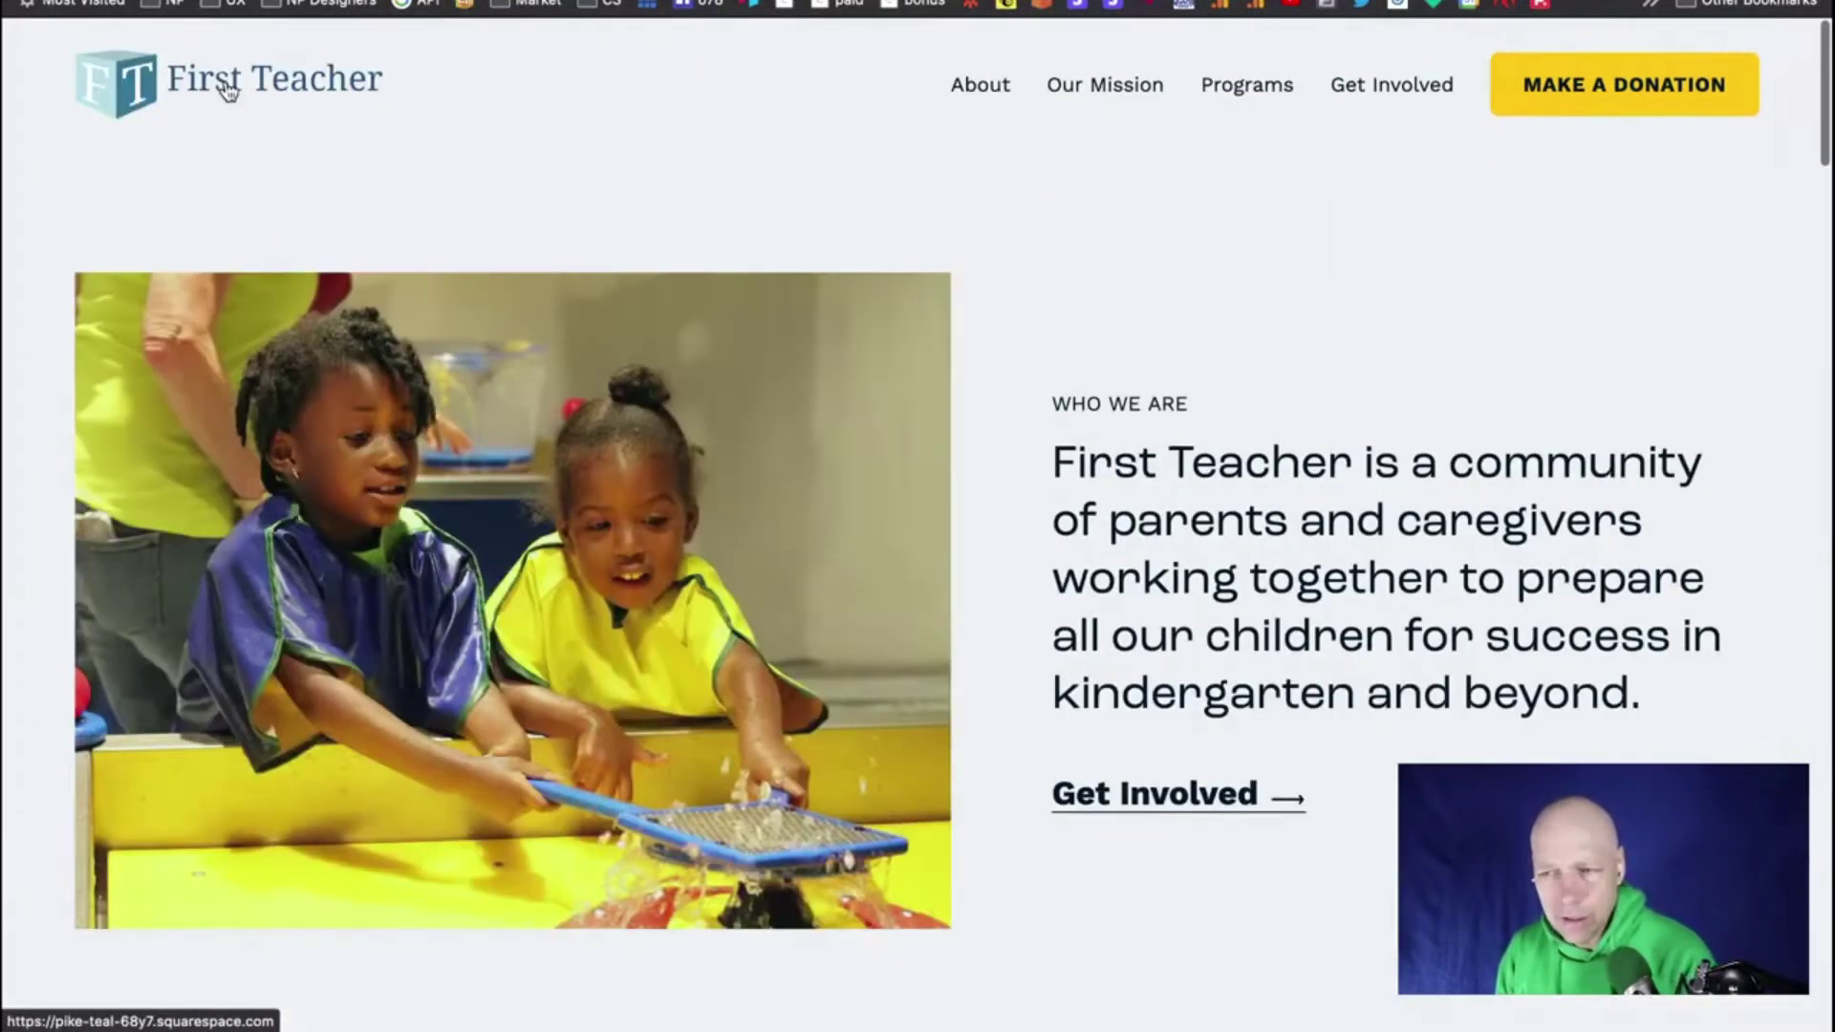
{"action": "left_click", "coordinate": [1594, 95]}
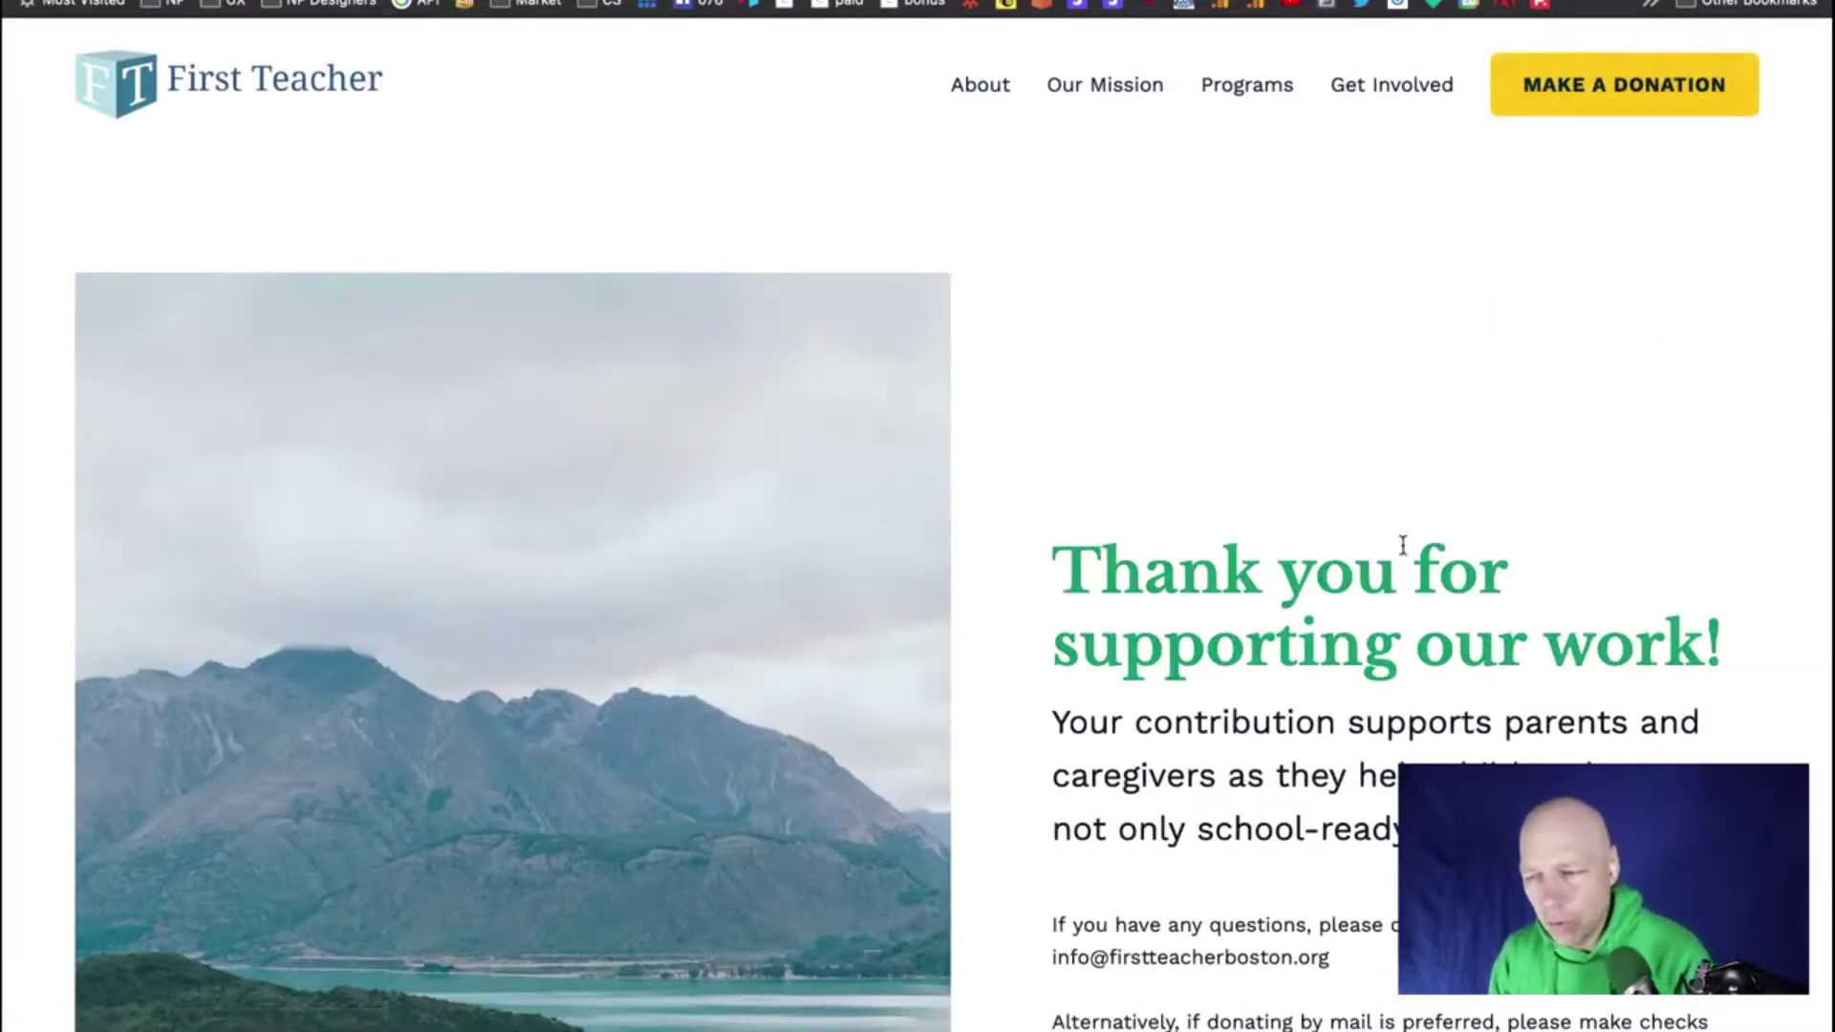
{"action": "scroll", "coordinate": [1402, 552], "scroll_direction": "down", "scroll_amount": 3}
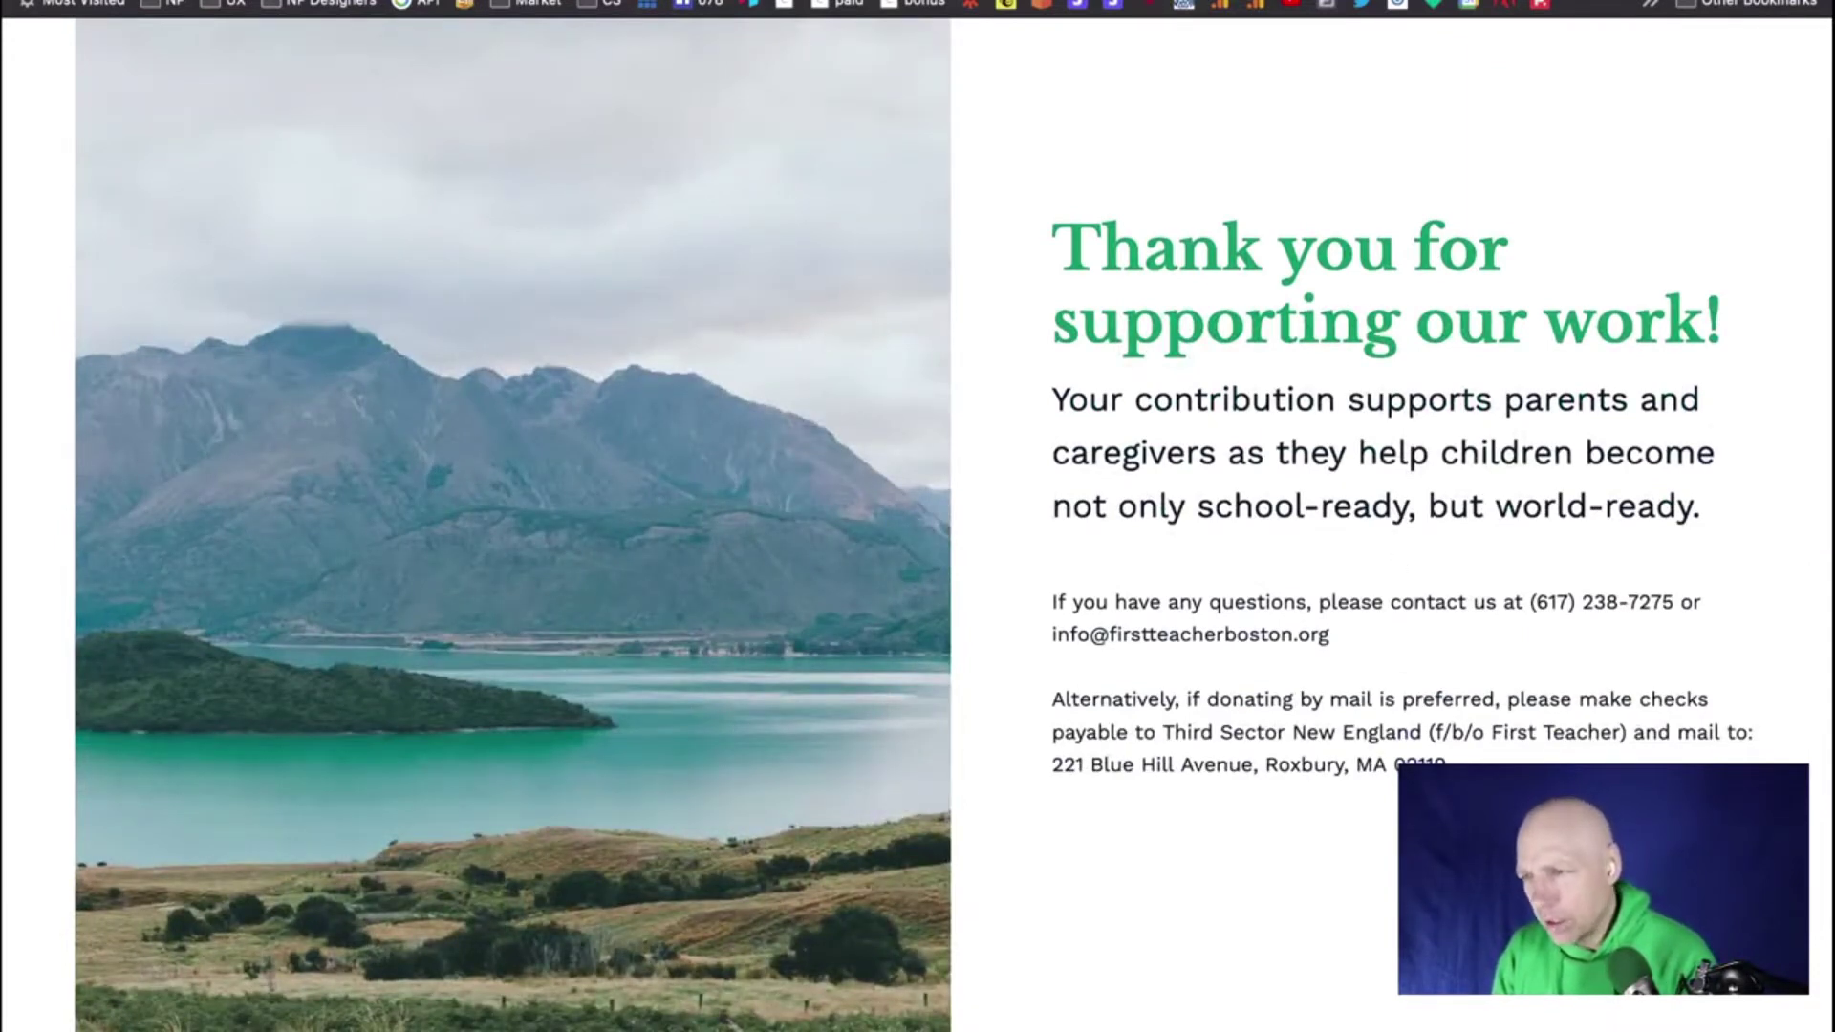
{"action": "key", "text": "ctrl+Tab"}
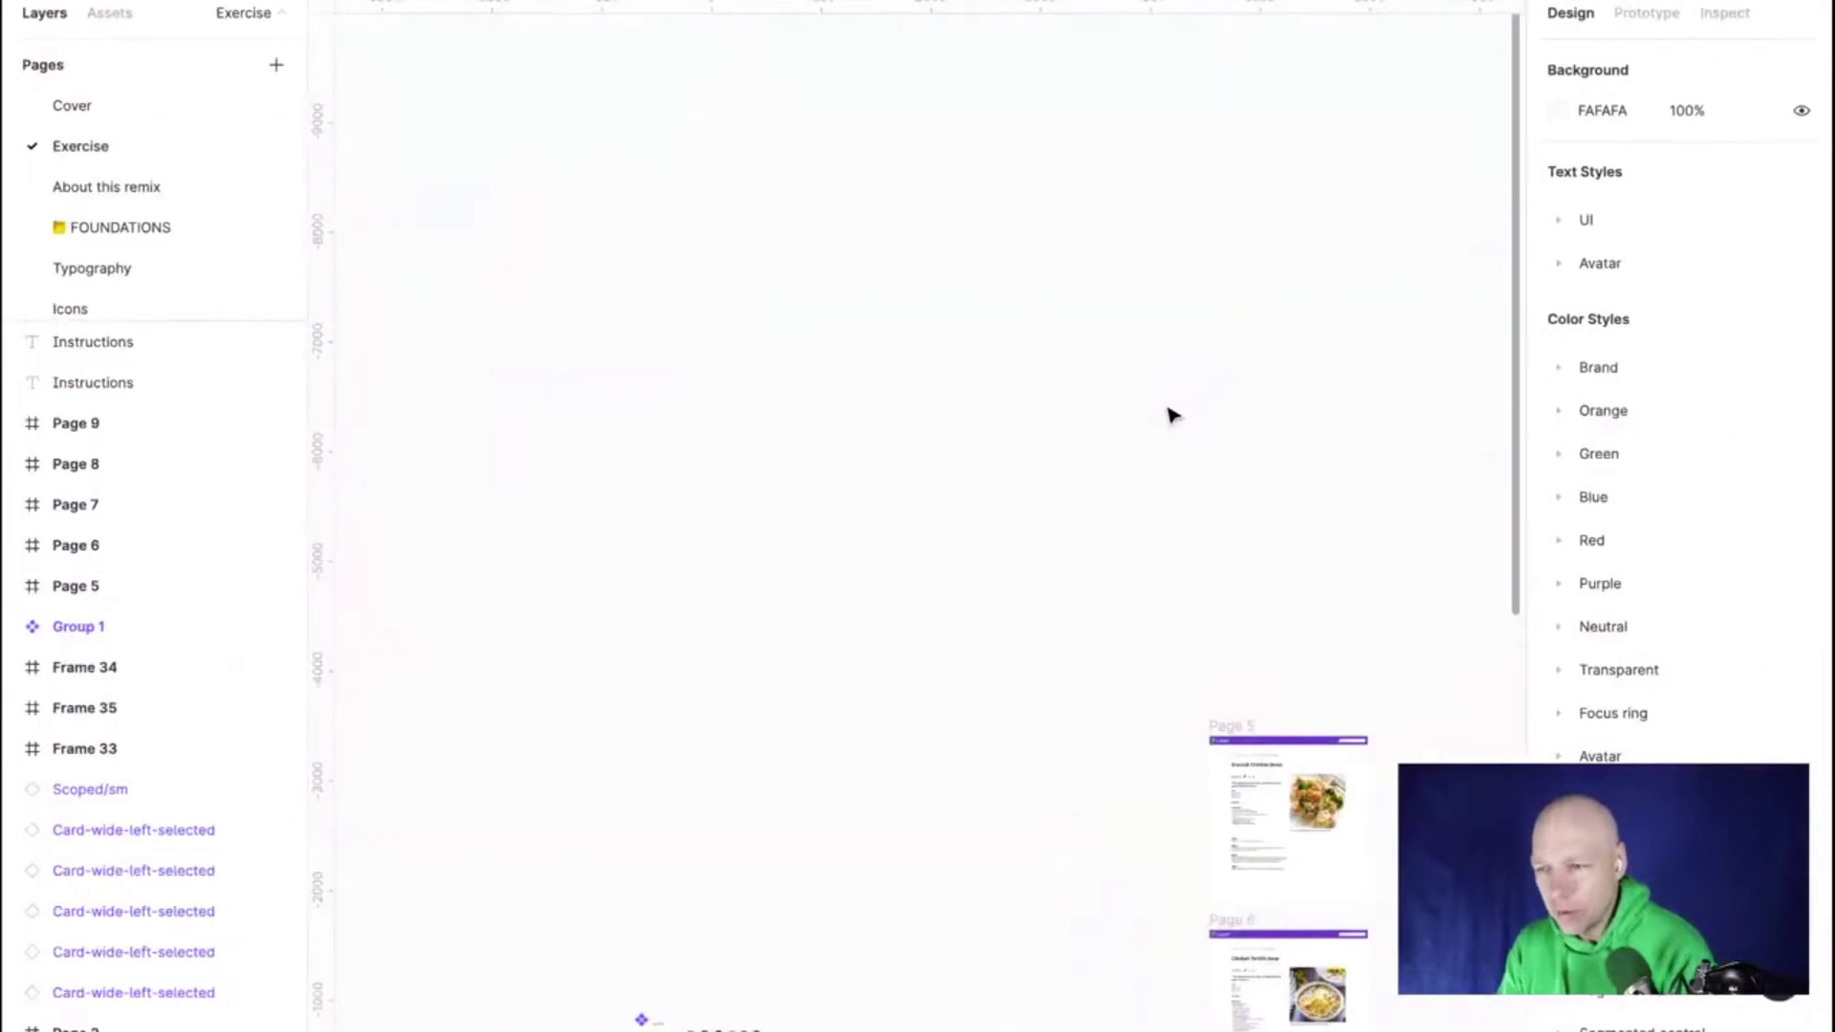
Glance at the Typography page, return to Exercise, and marquee-select all recipe prototype frames
{"action": "scroll", "coordinate": [1143, 446], "scroll_direction": "down", "scroll_amount": 5}
{"action": "scroll", "coordinate": [1143, 446], "scroll_direction": "down", "scroll_amount": 6}
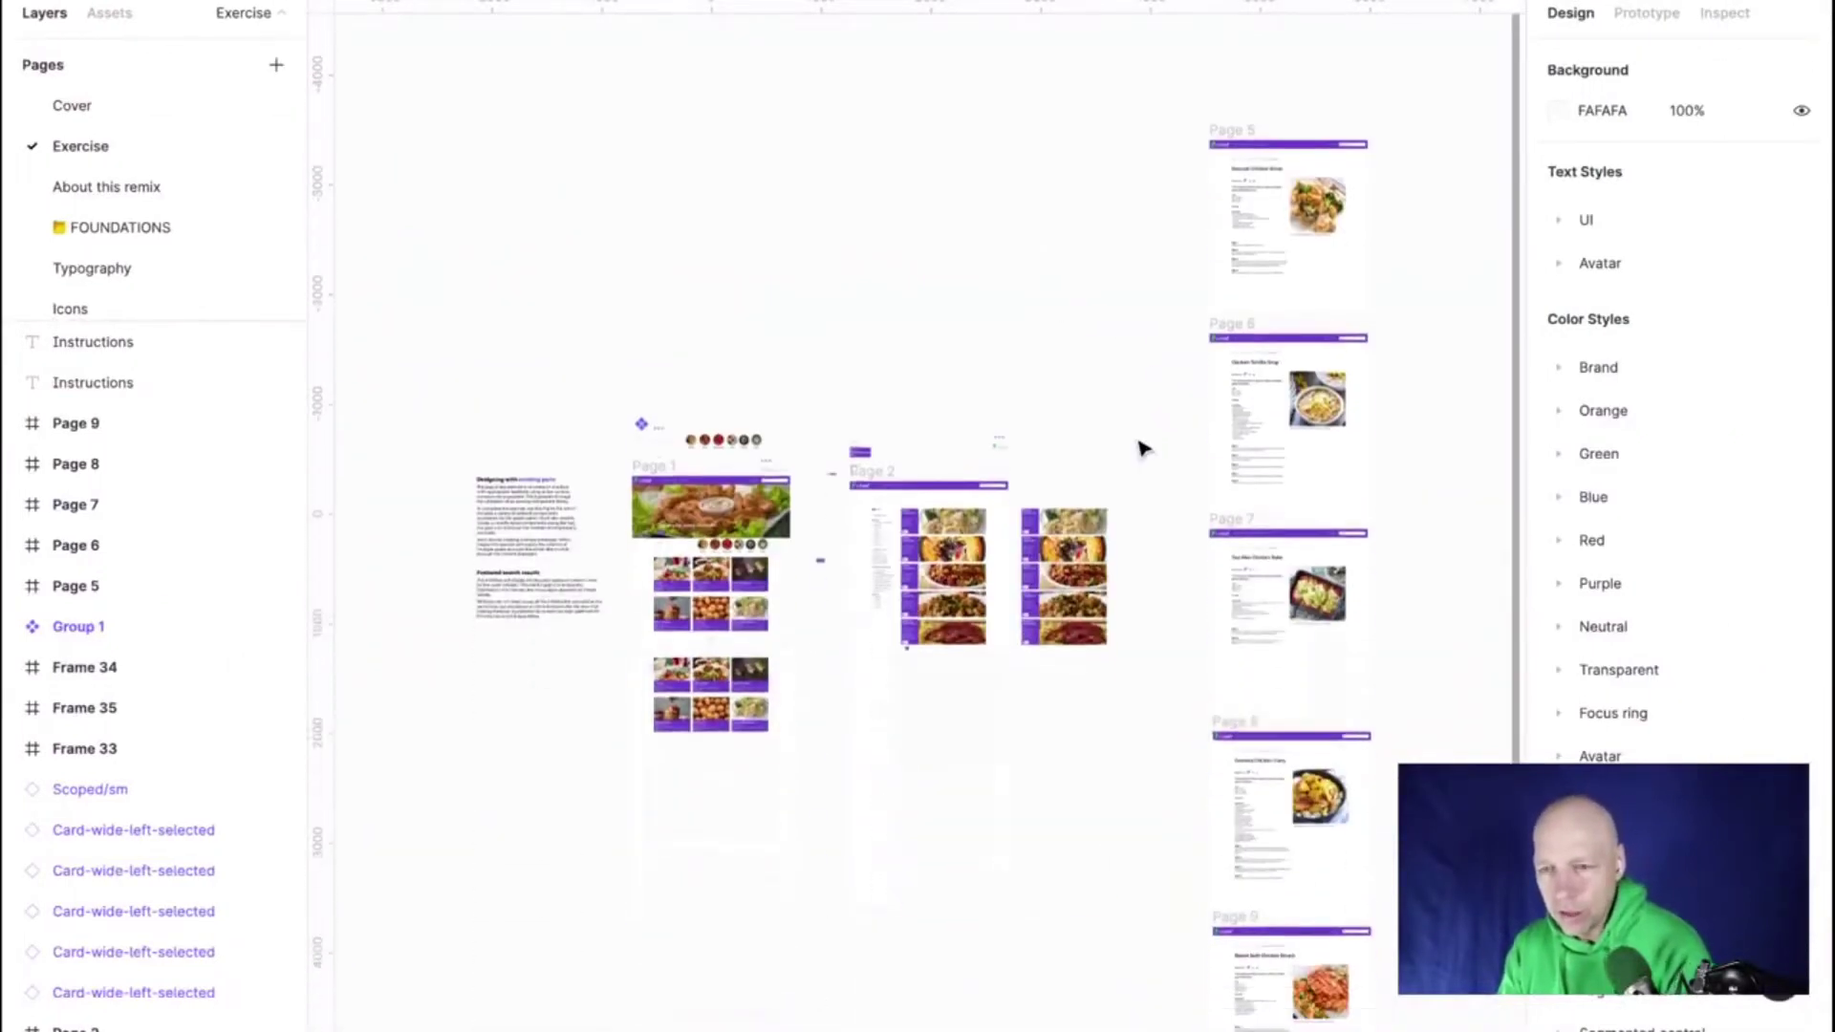
{"action": "scroll", "coordinate": [1143, 447], "scroll_direction": "up", "scroll_amount": 1}
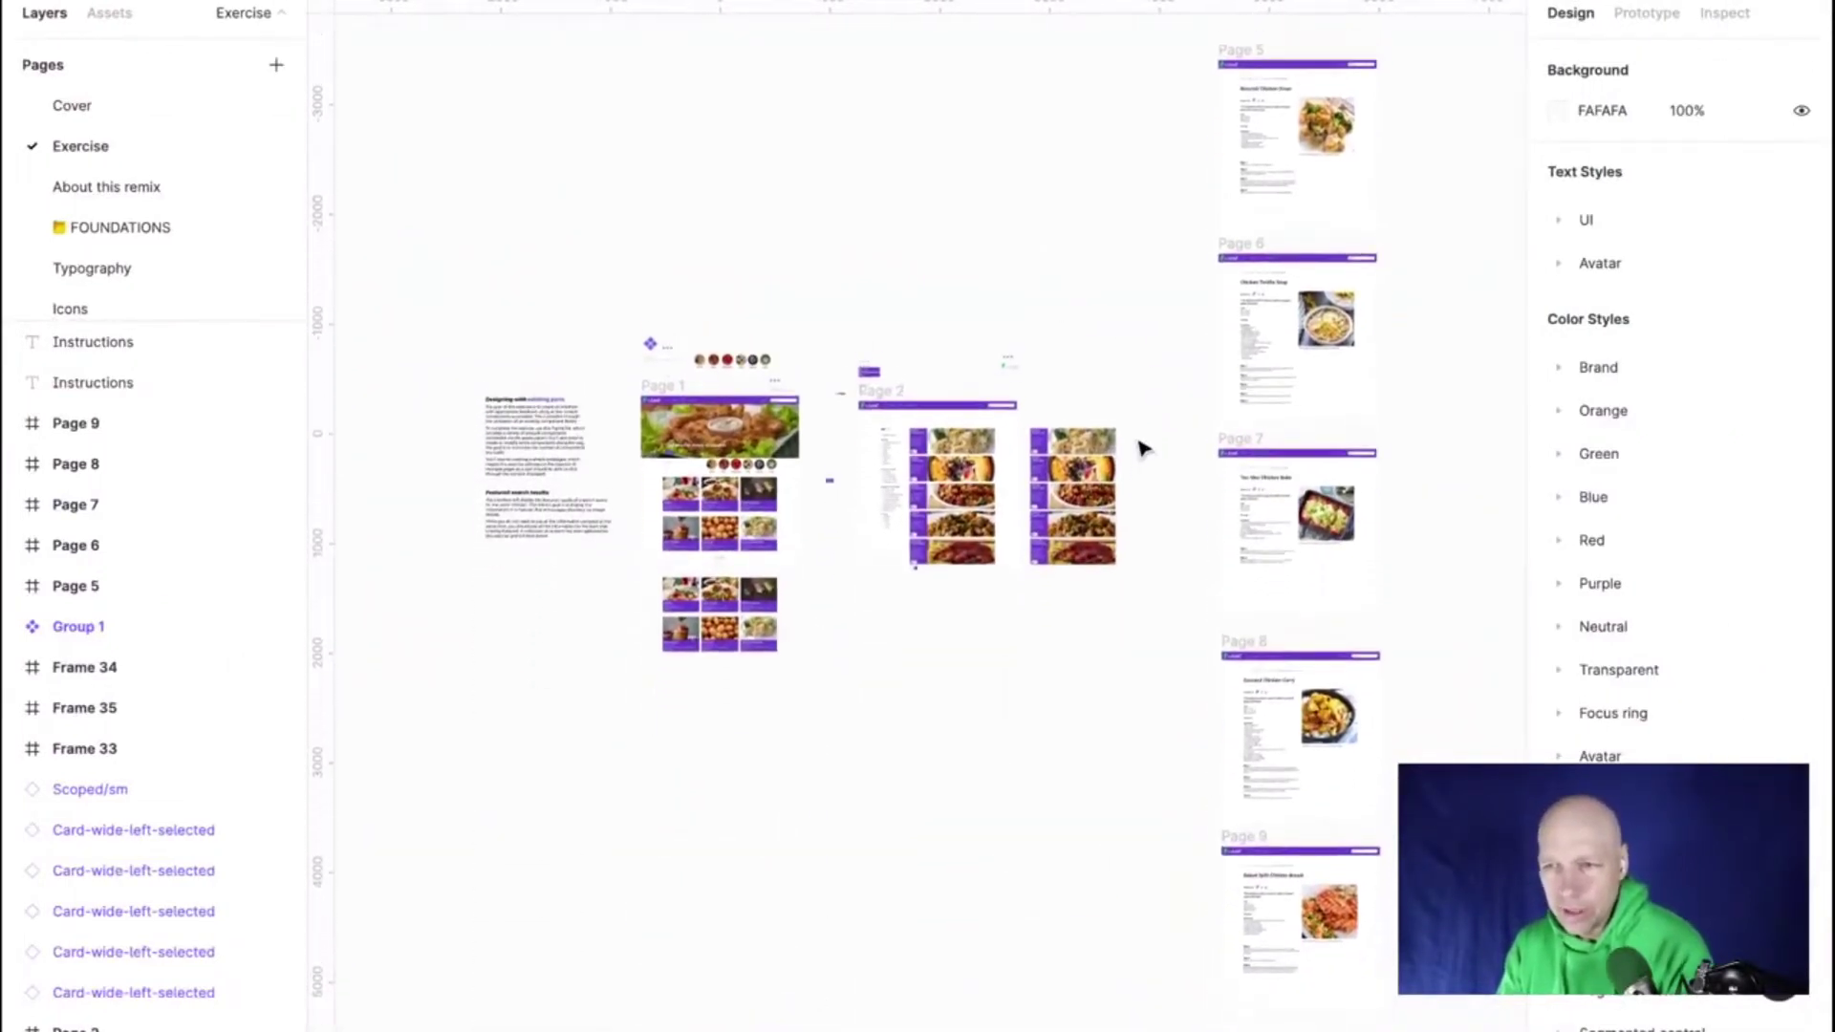
{"action": "scroll", "coordinate": [1135, 436], "scroll_direction": "right", "scroll_amount": 1}
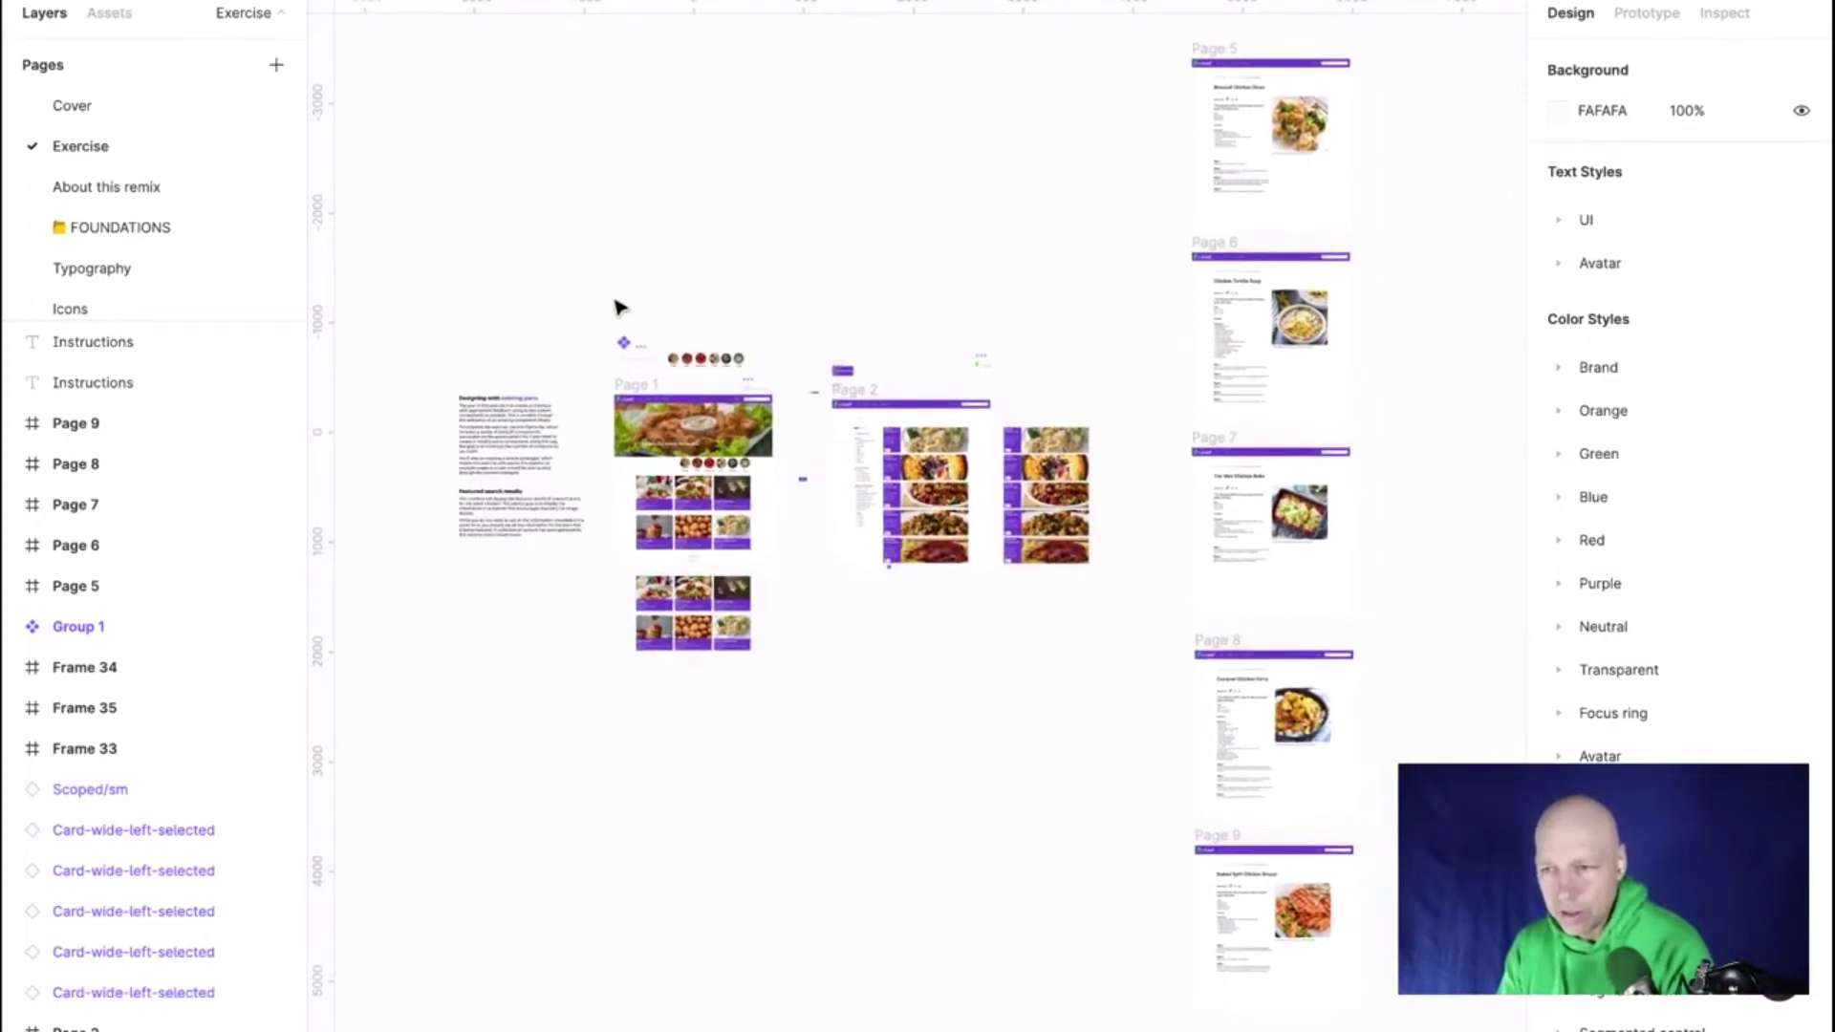
{"action": "left_click", "coordinate": [94, 270]}
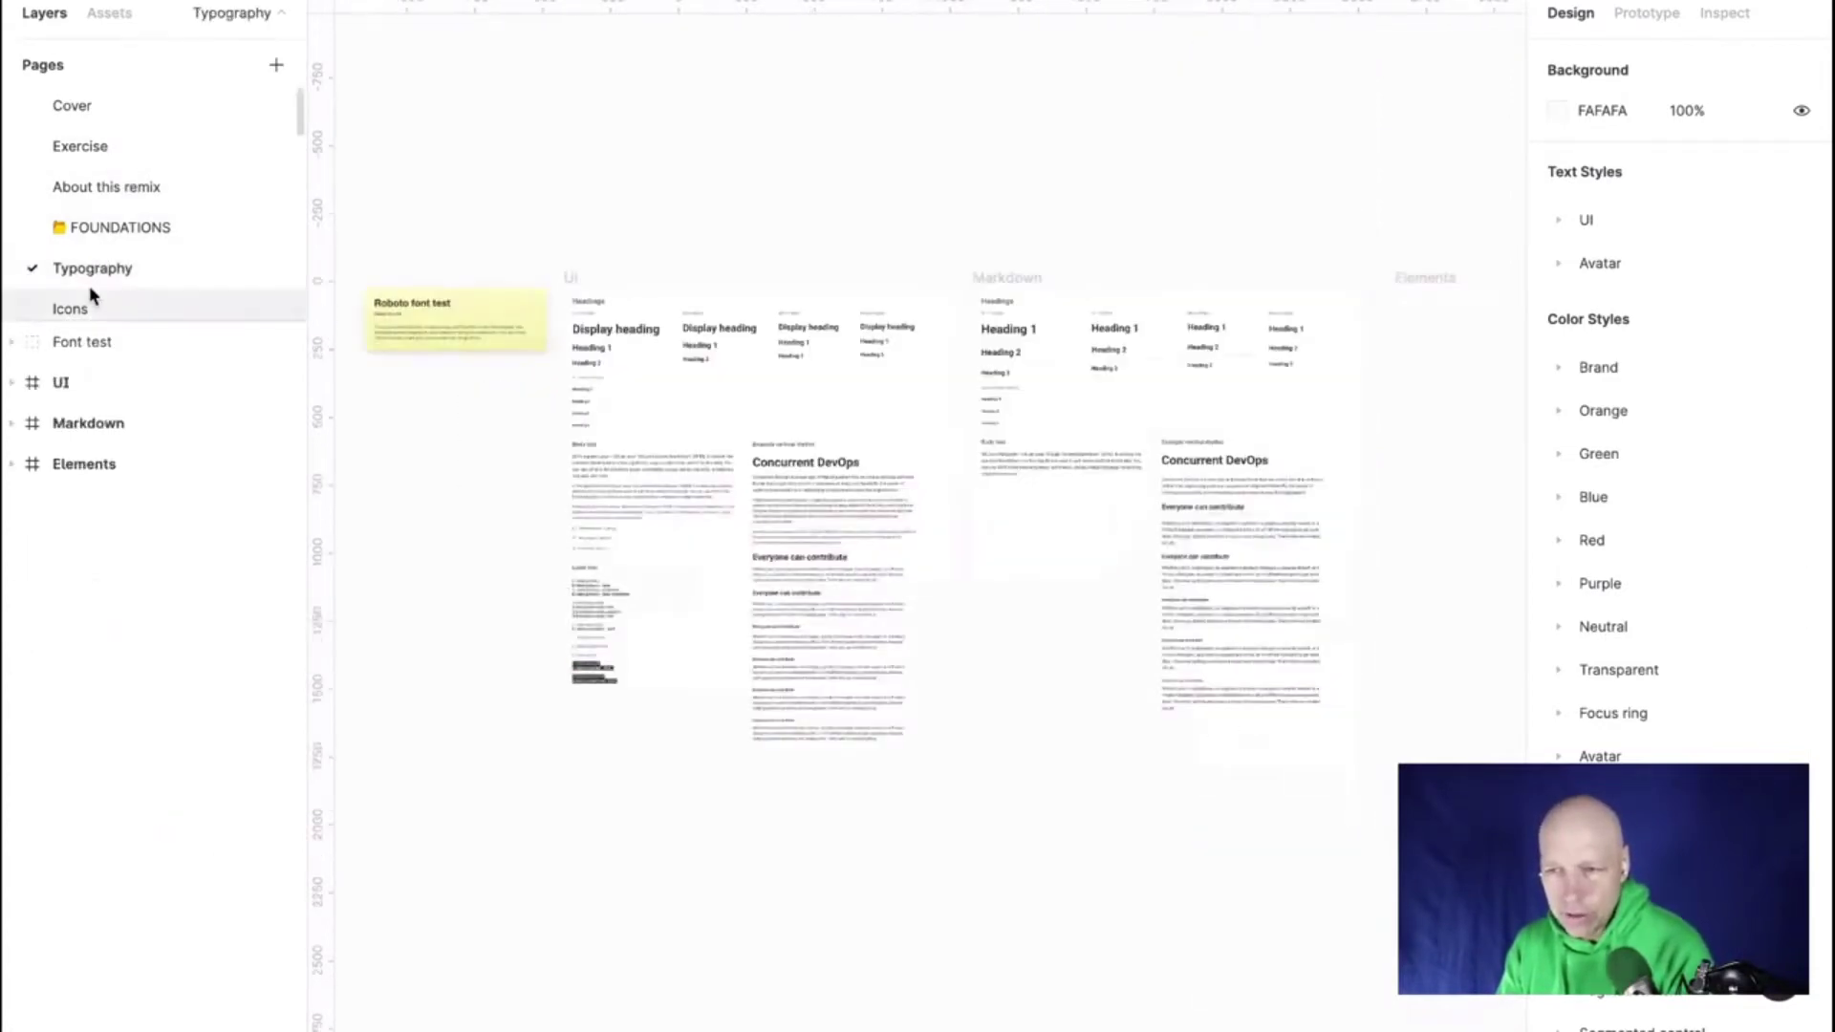
{"action": "left_click", "coordinate": [94, 148]}
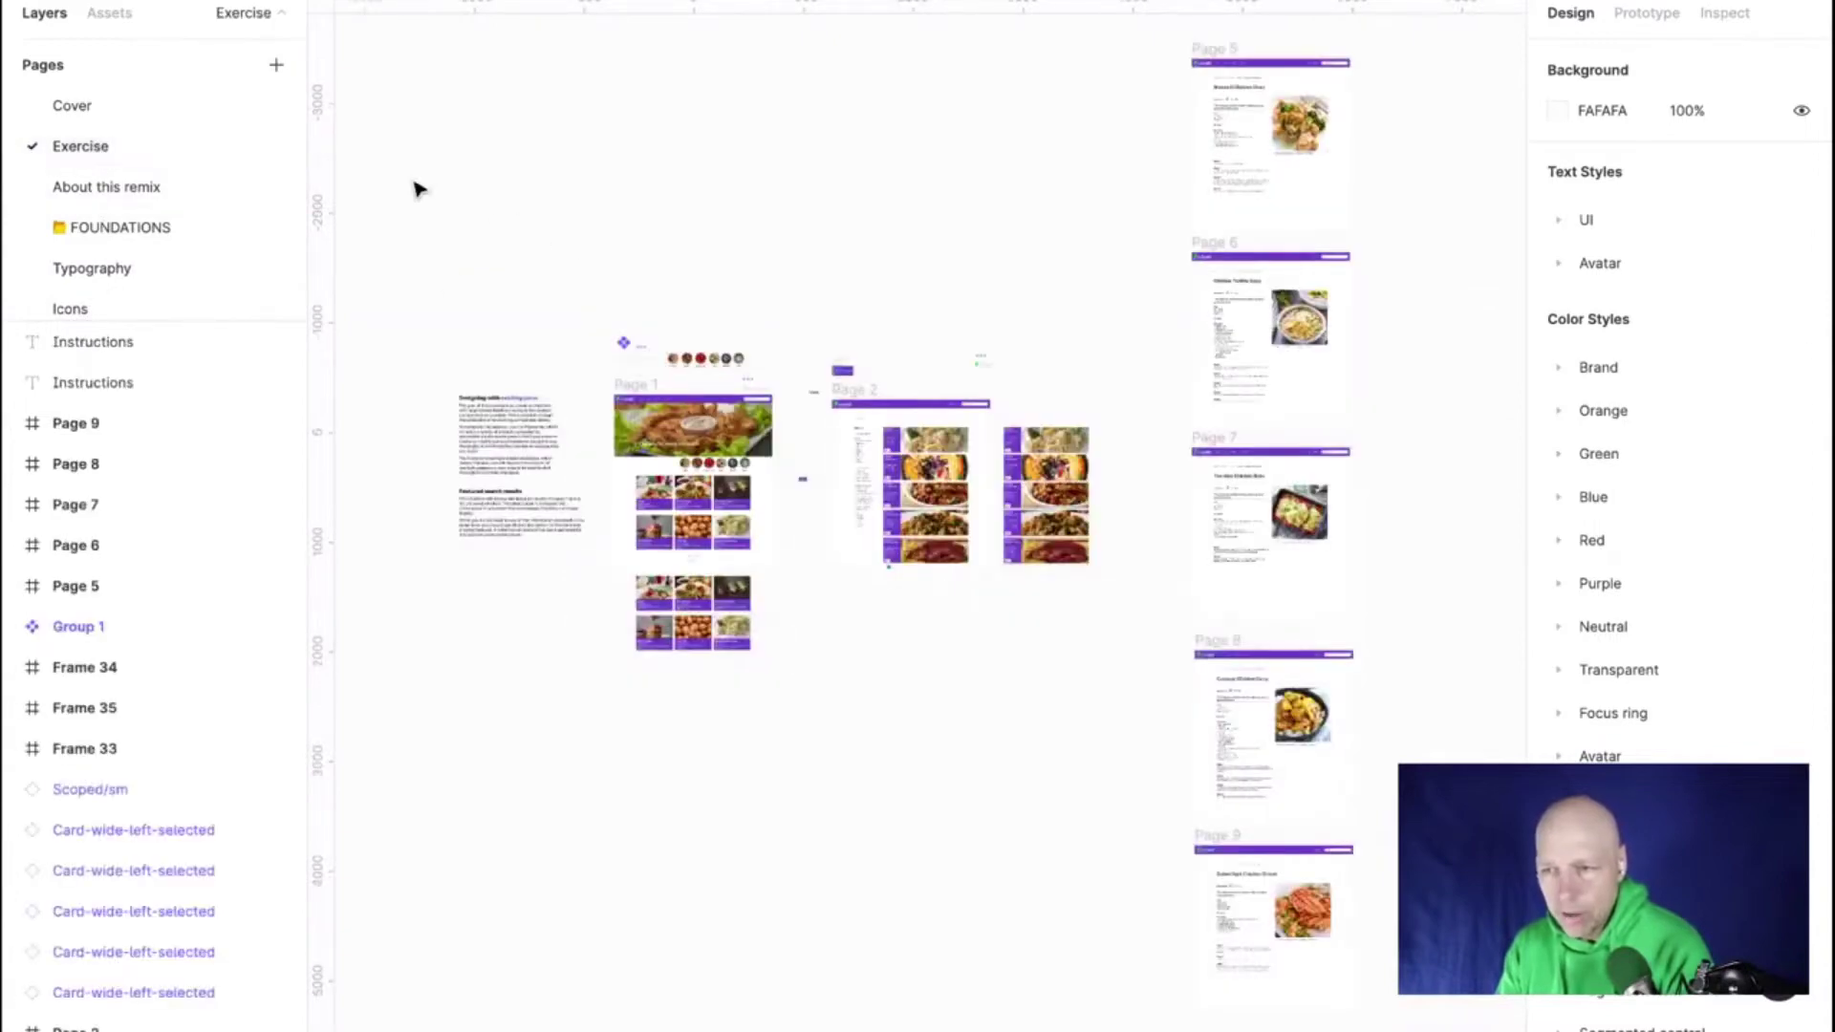
{"action": "scroll", "coordinate": [604, 143], "scroll_direction": "up", "scroll_amount": 1}
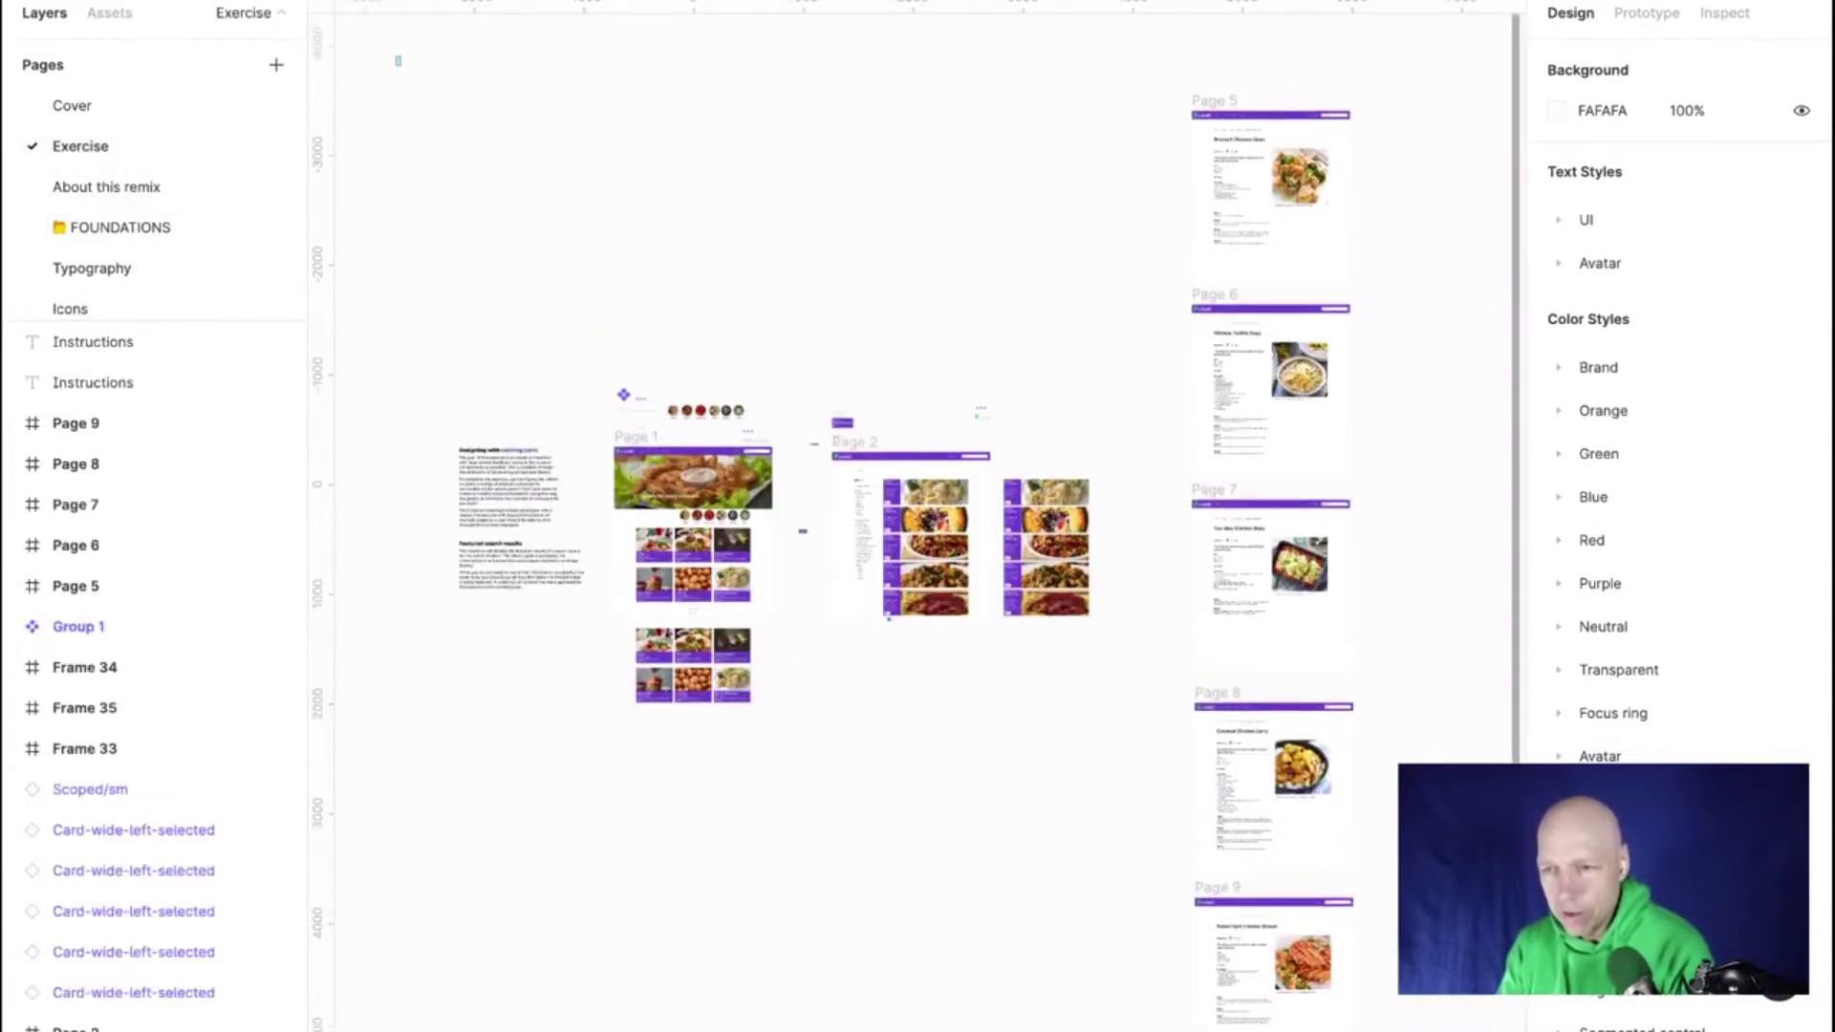
{"action": "left_click_drag", "start_coordinate": [397, 57], "coordinate": [1429, 651]}
{"action": "scroll", "coordinate": [1242, 765], "scroll_direction": "down", "scroll_amount": 5}
{"action": "scroll", "coordinate": [1442, 663], "scroll_direction": "up", "scroll_amount": 4}
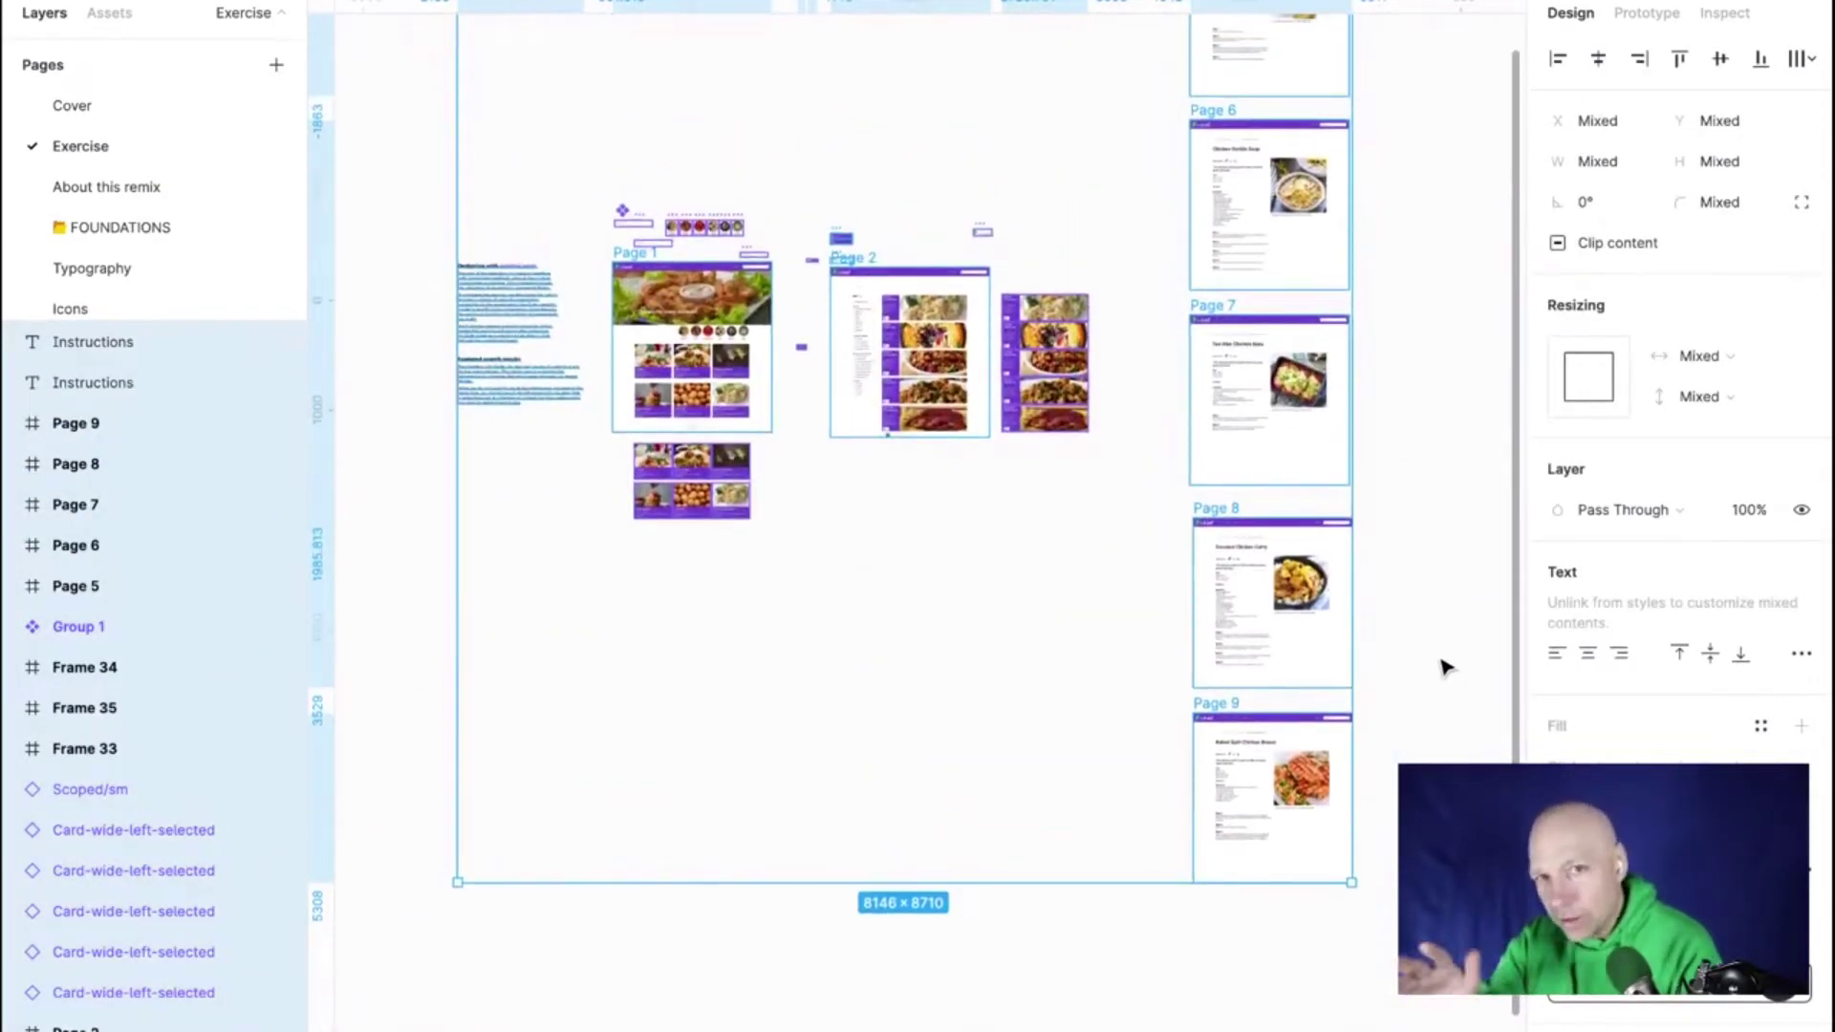
Paste the copied recipe prototype frames into the blank file's Page 1, then deselect them
{"action": "scroll", "coordinate": [1396, 715], "scroll_direction": "down", "scroll_amount": 1}
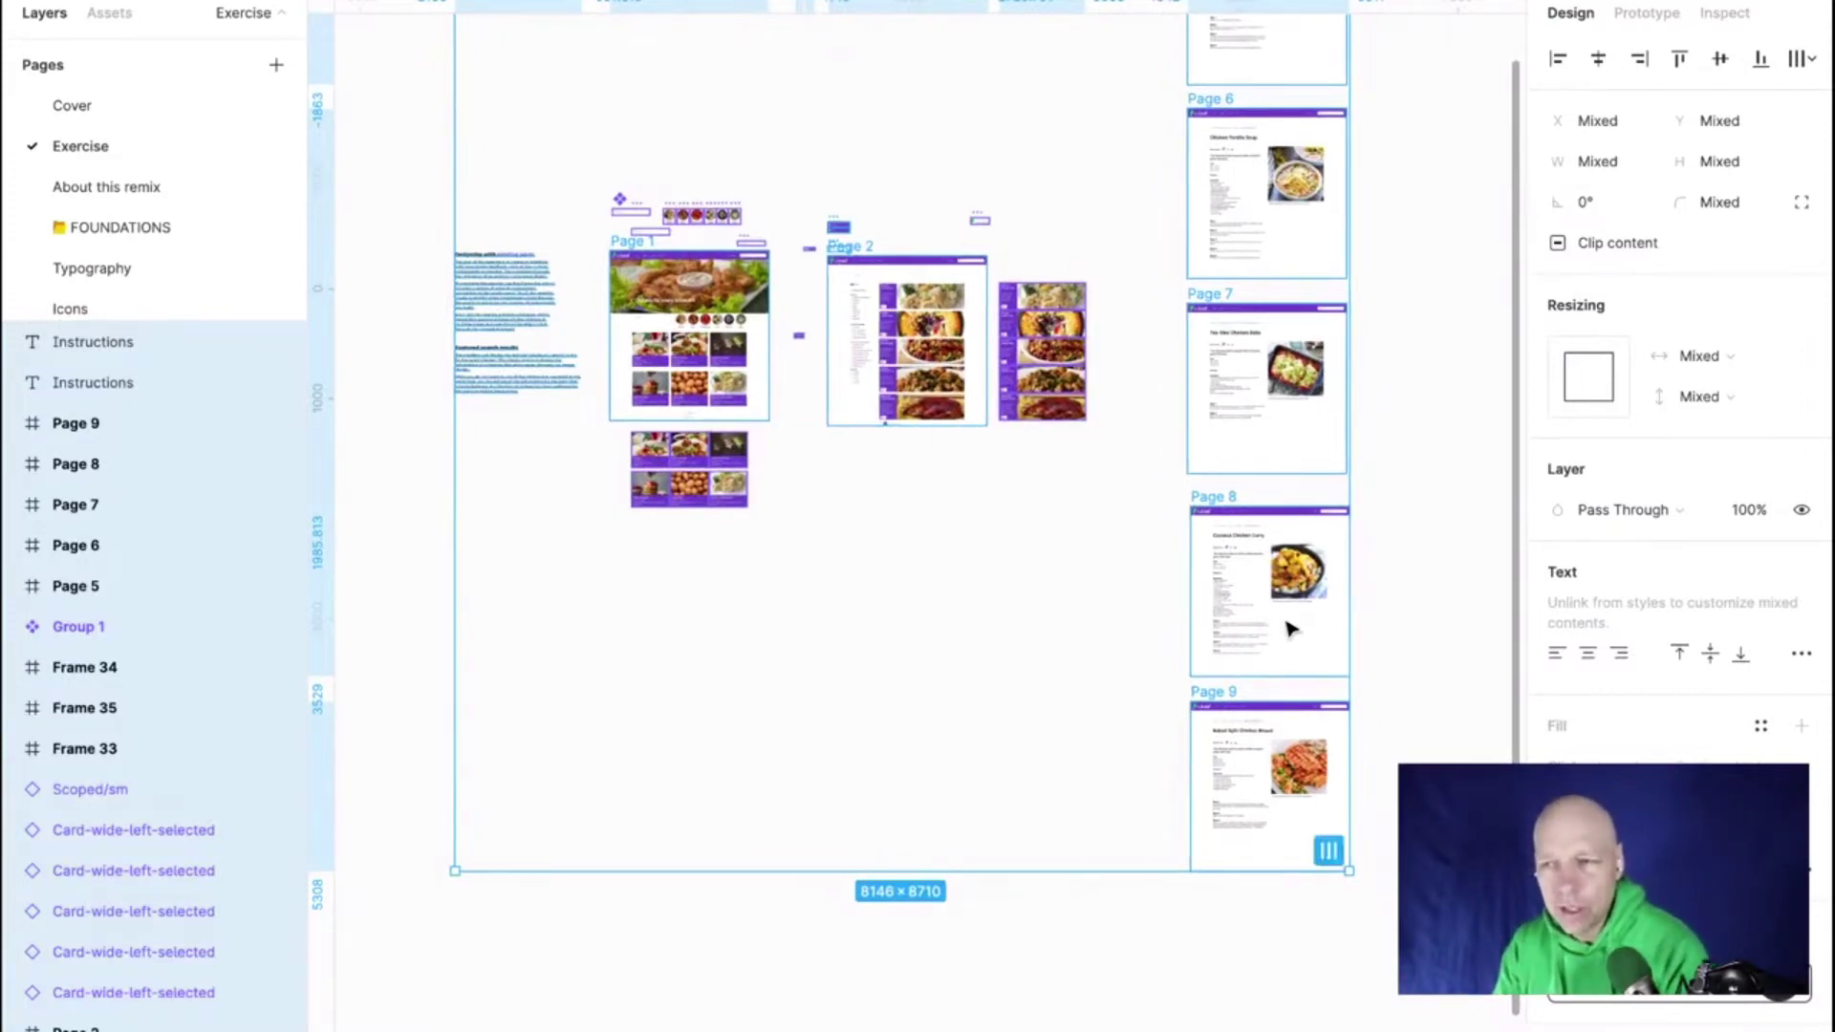
{"action": "scroll", "coordinate": [1083, 586], "scroll_direction": "up", "scroll_amount": 3}
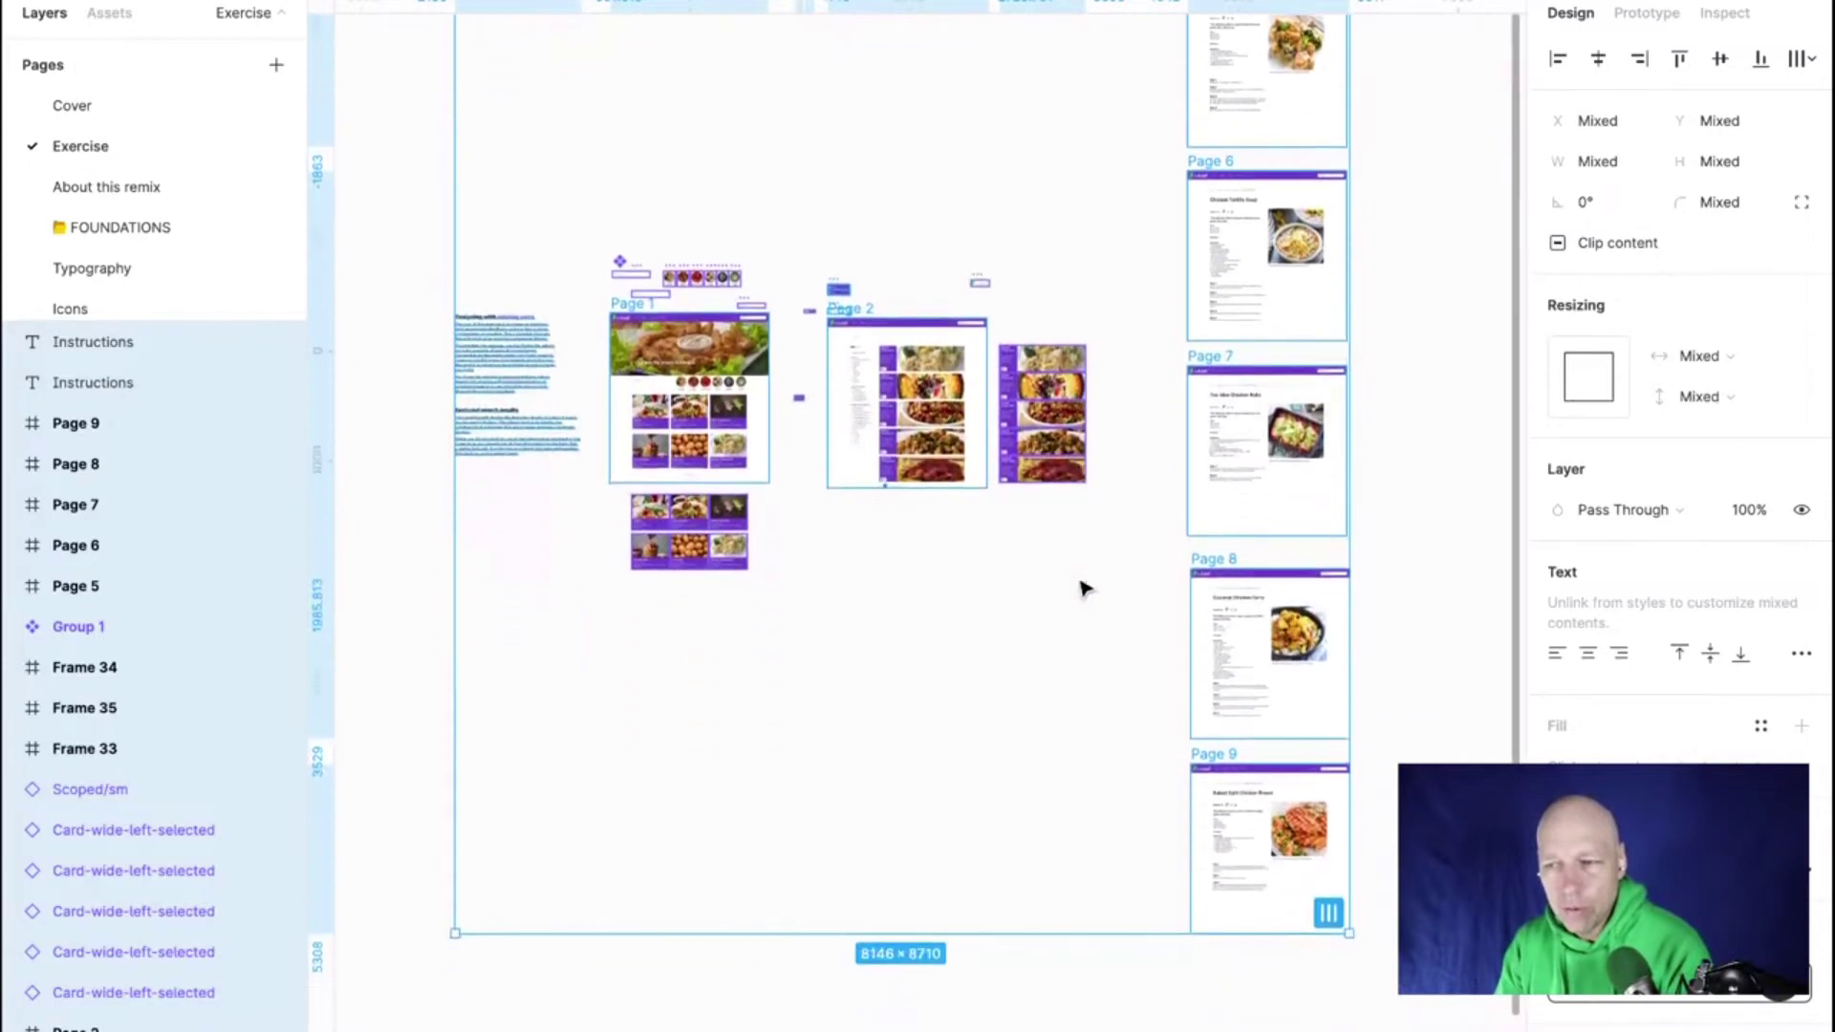
{"action": "scroll", "coordinate": [1069, 258], "scroll_direction": "left", "scroll_amount": 1}
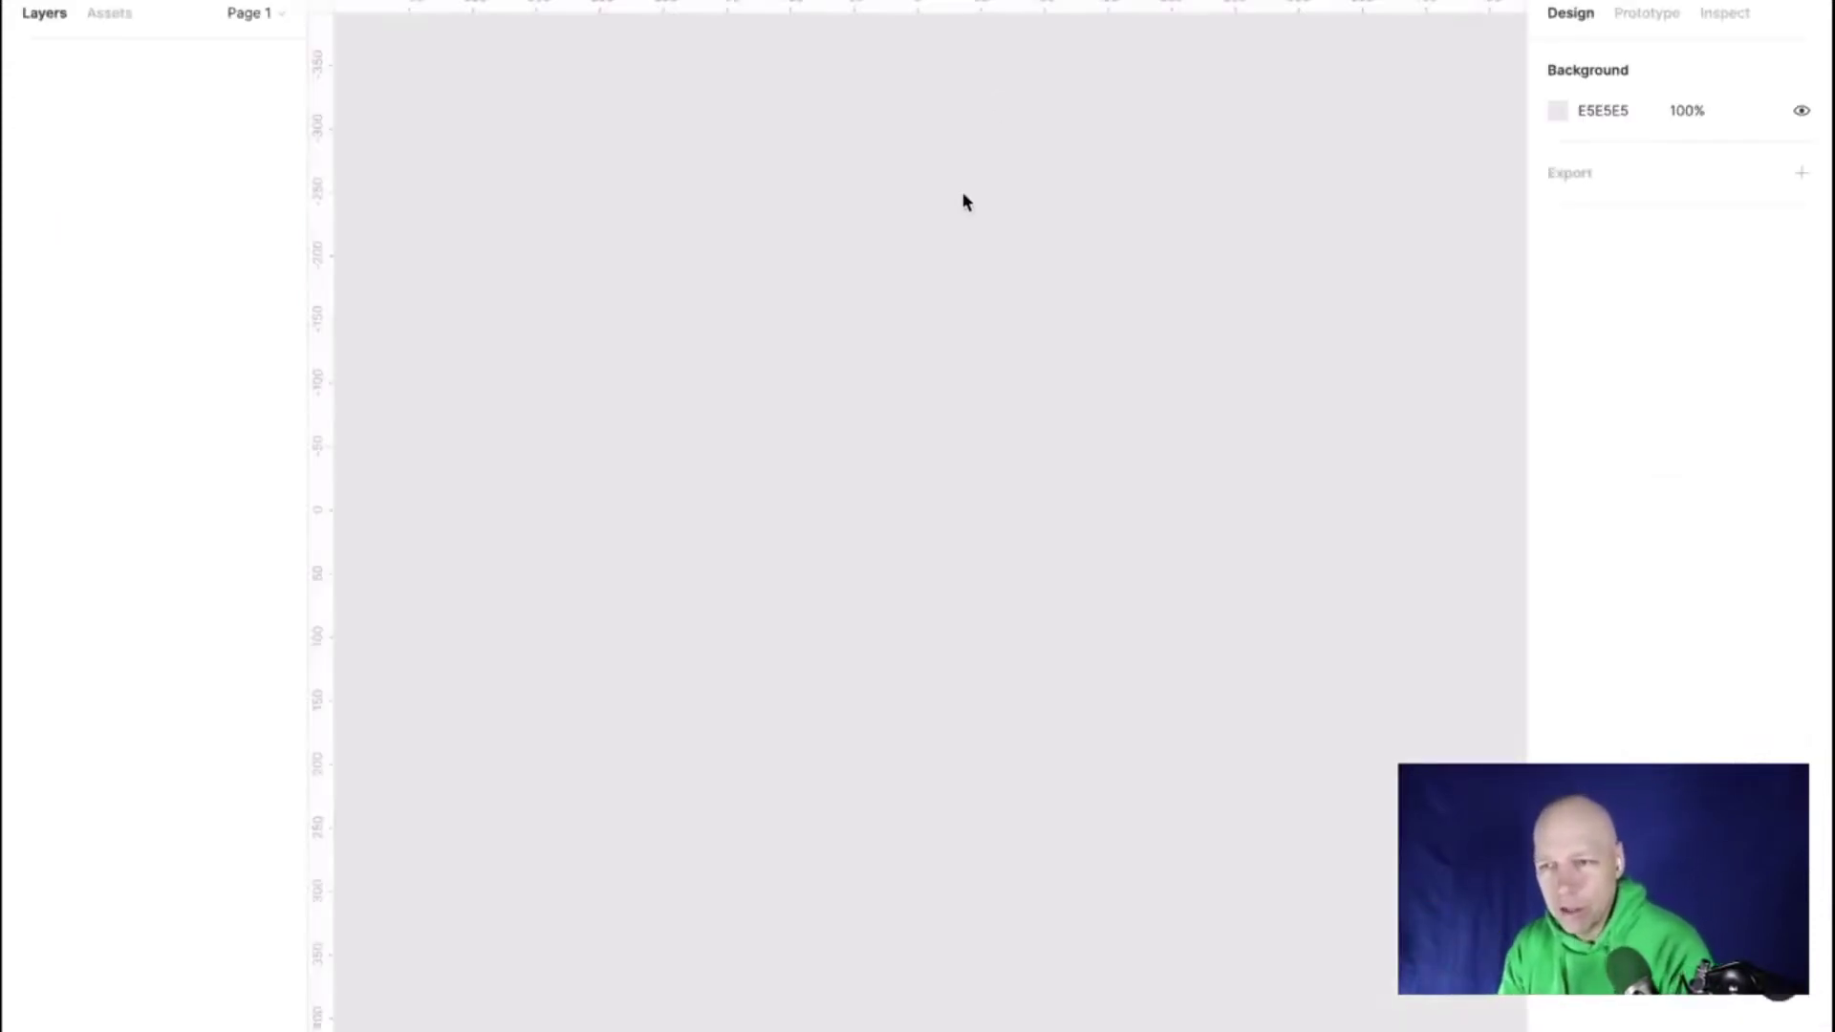
{"action": "key", "text": "ctrl+v"}
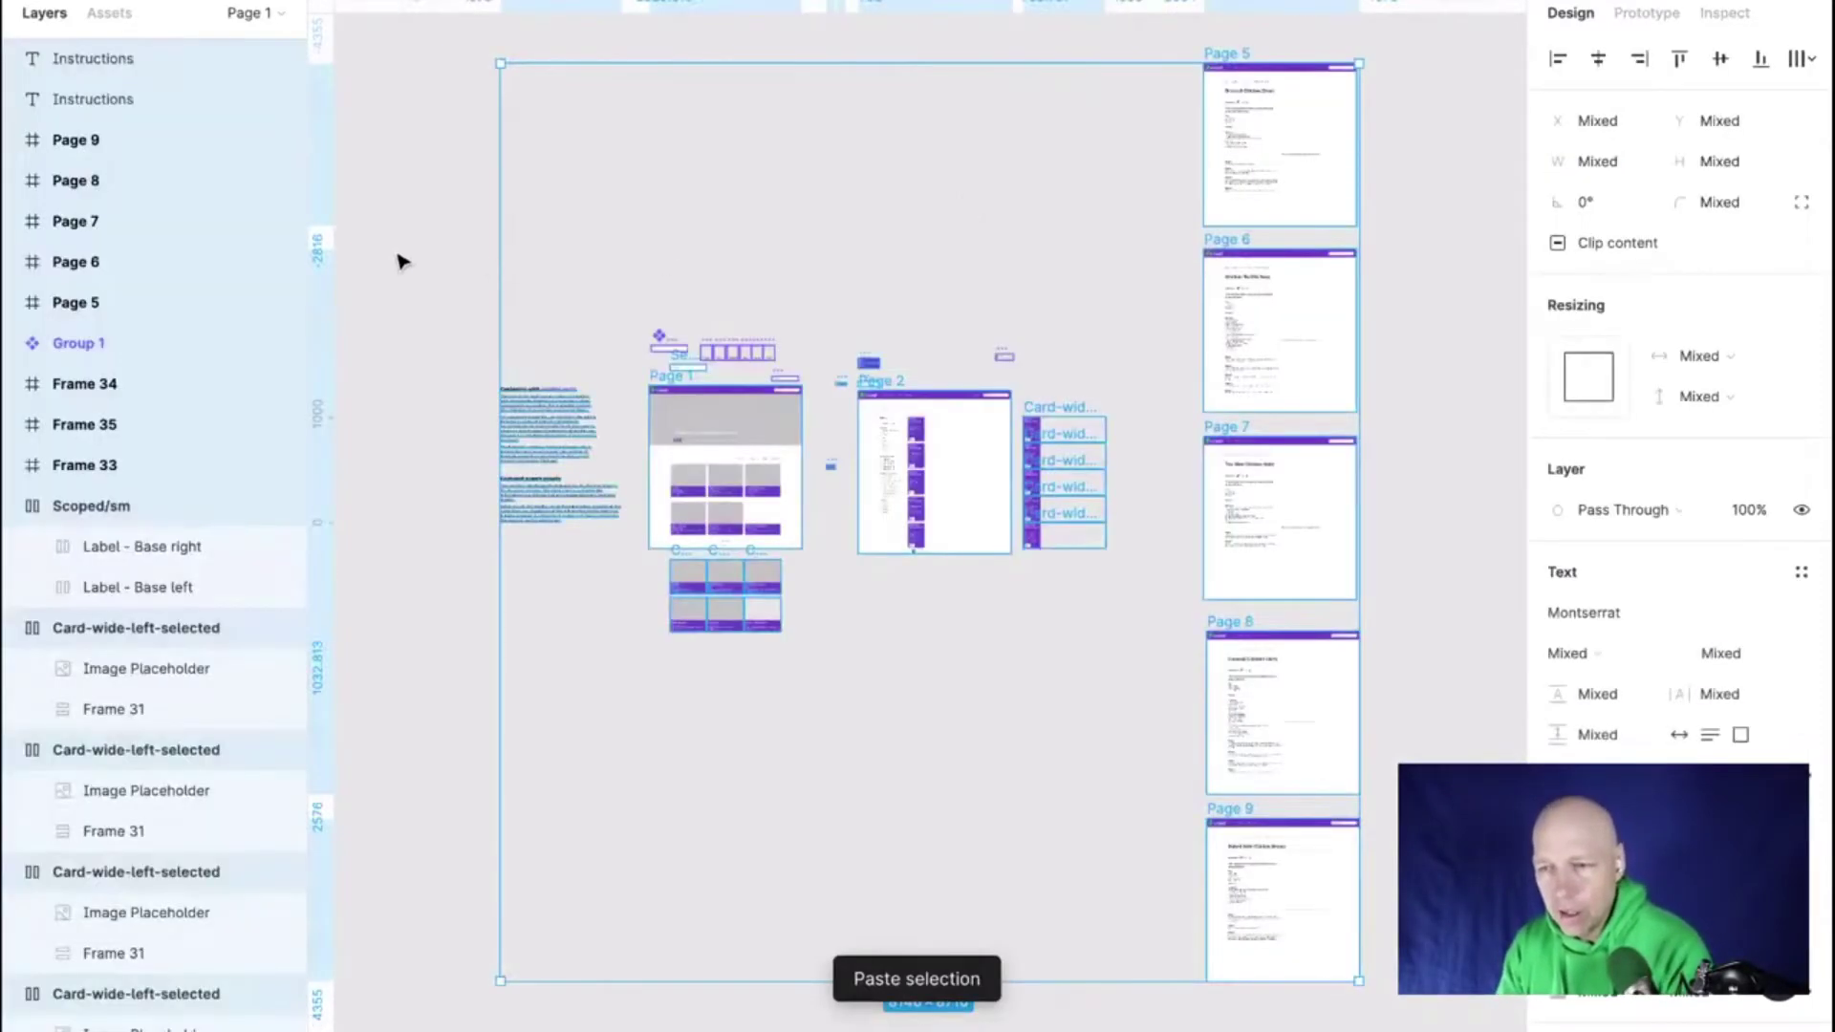
{"action": "left_click", "coordinate": [413, 254]}
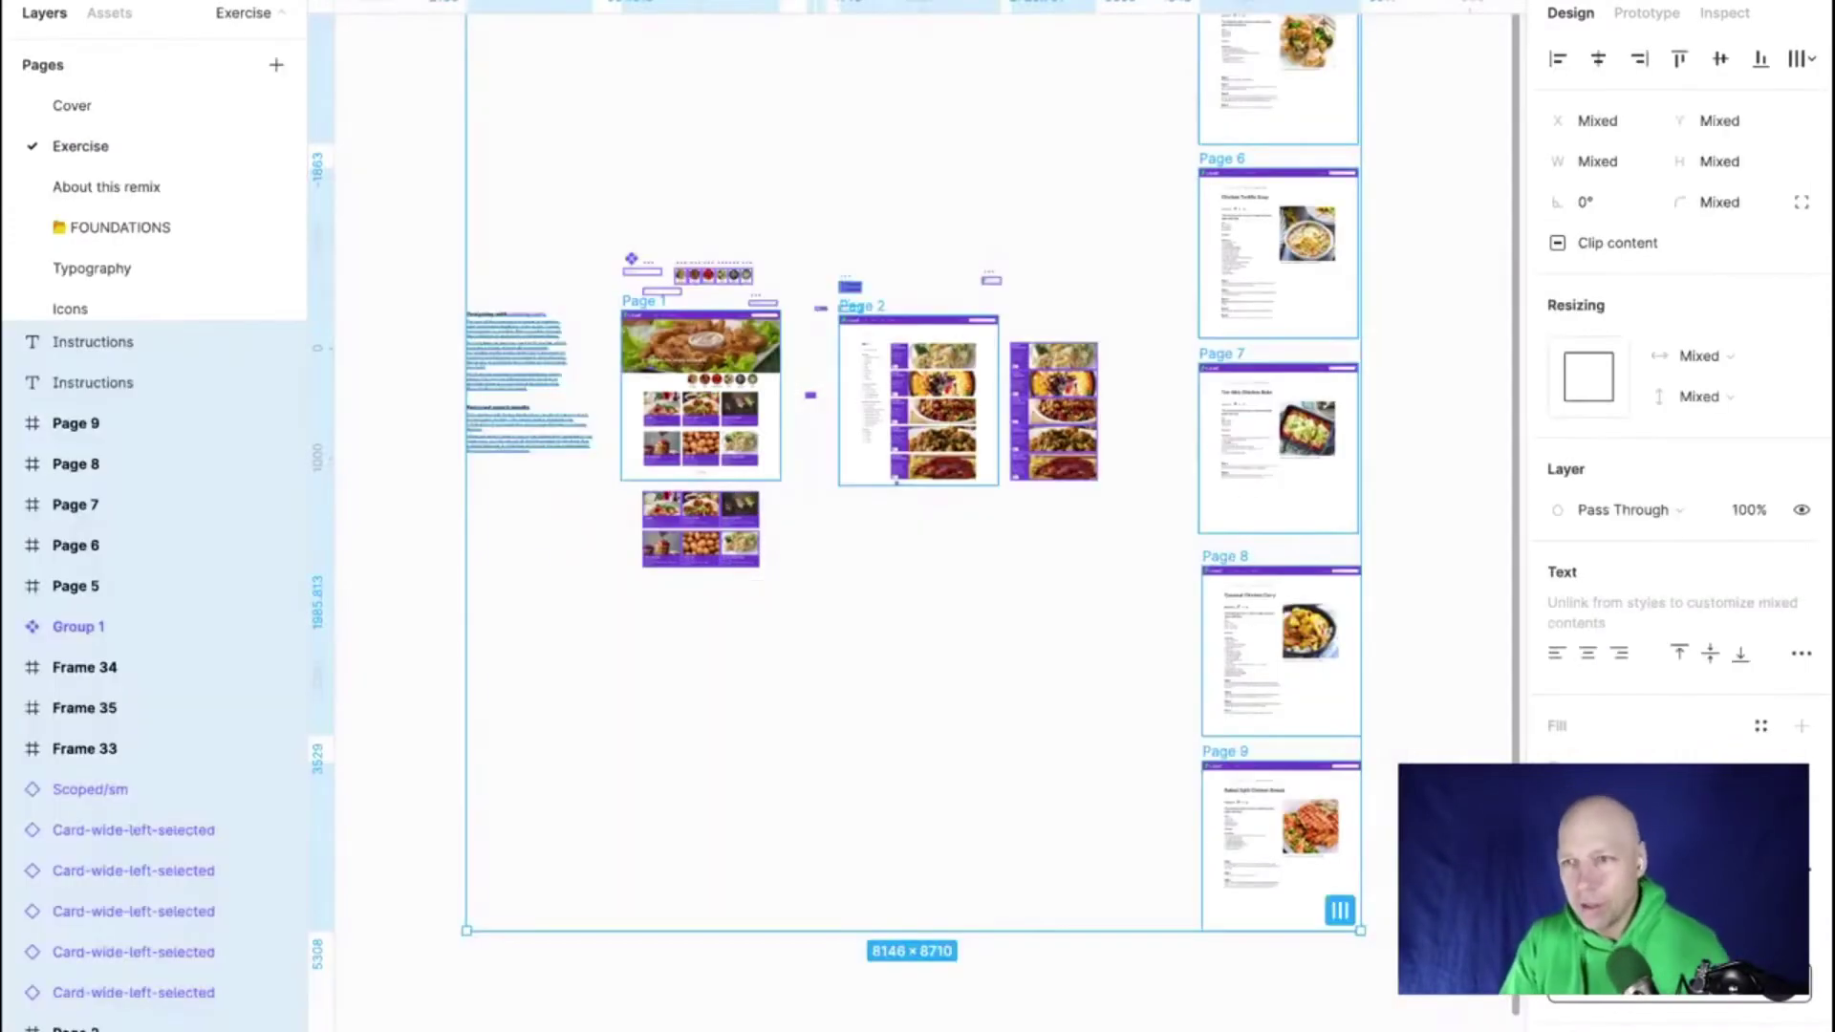
{"action": "left_click", "coordinate": [432, 112]}
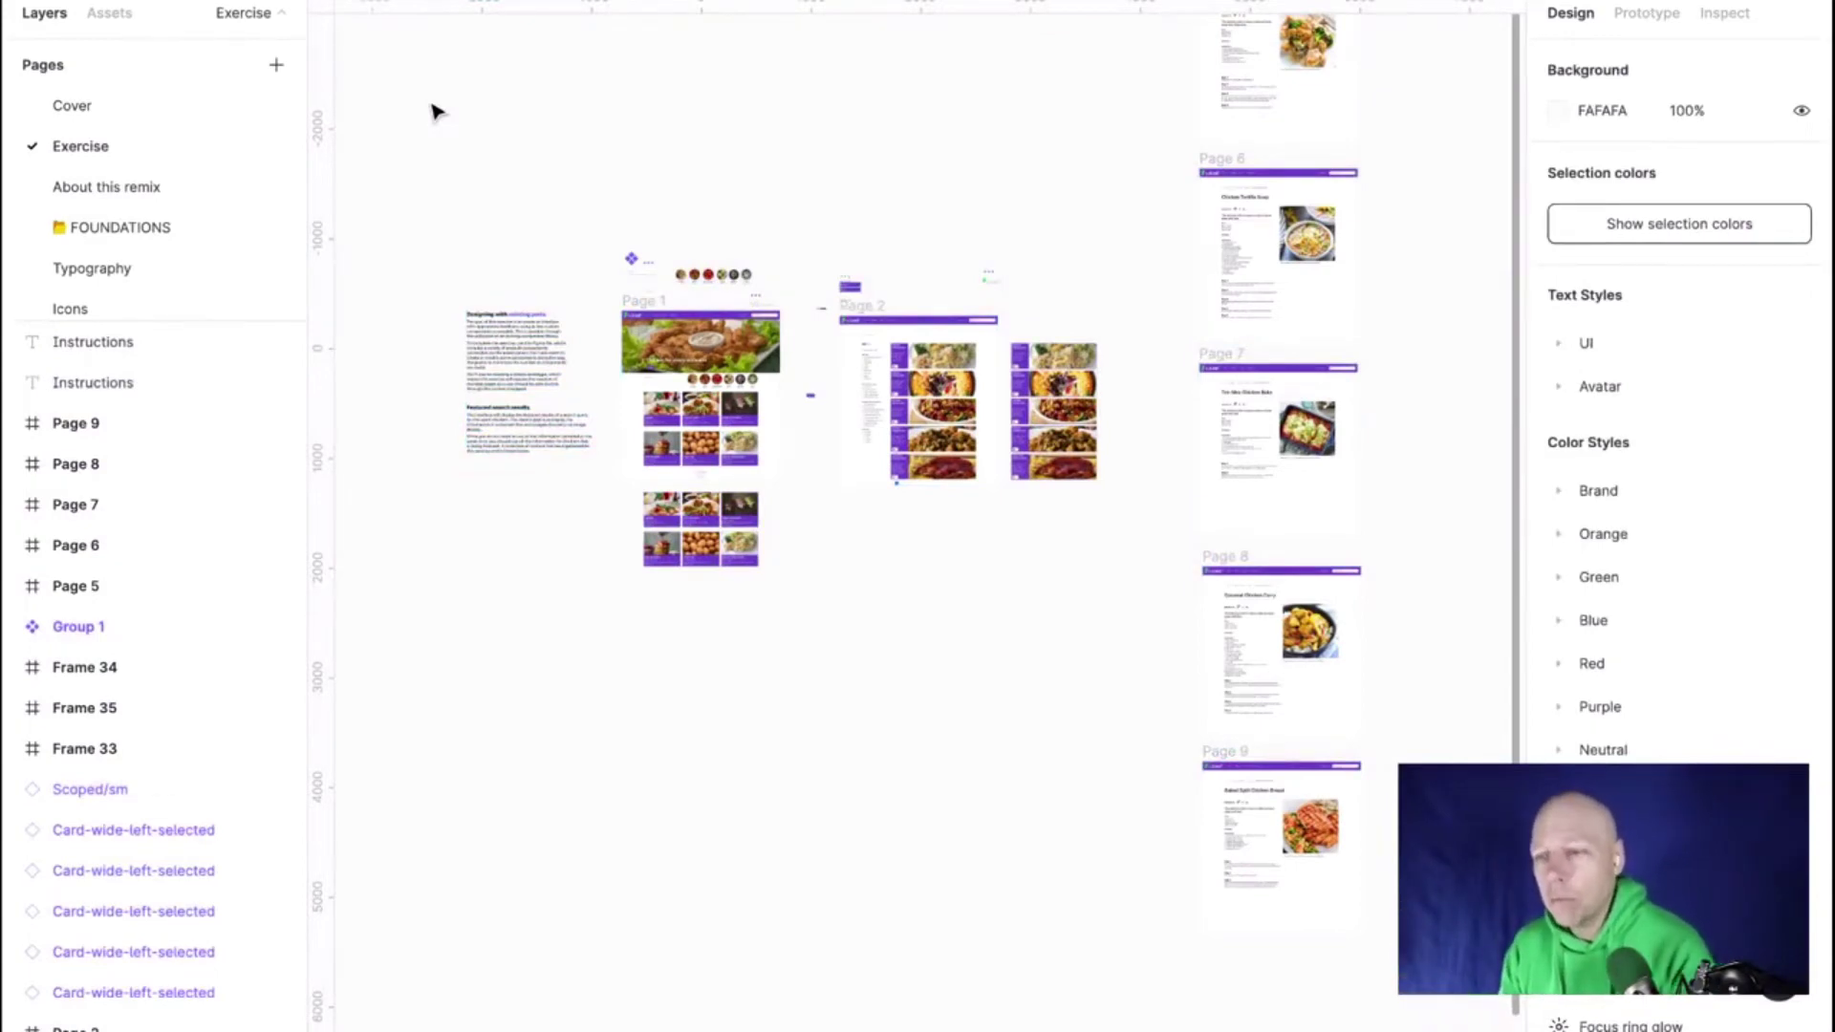
{"action": "scroll", "coordinate": [433, 112], "scroll_direction": "up", "scroll_amount": 2}
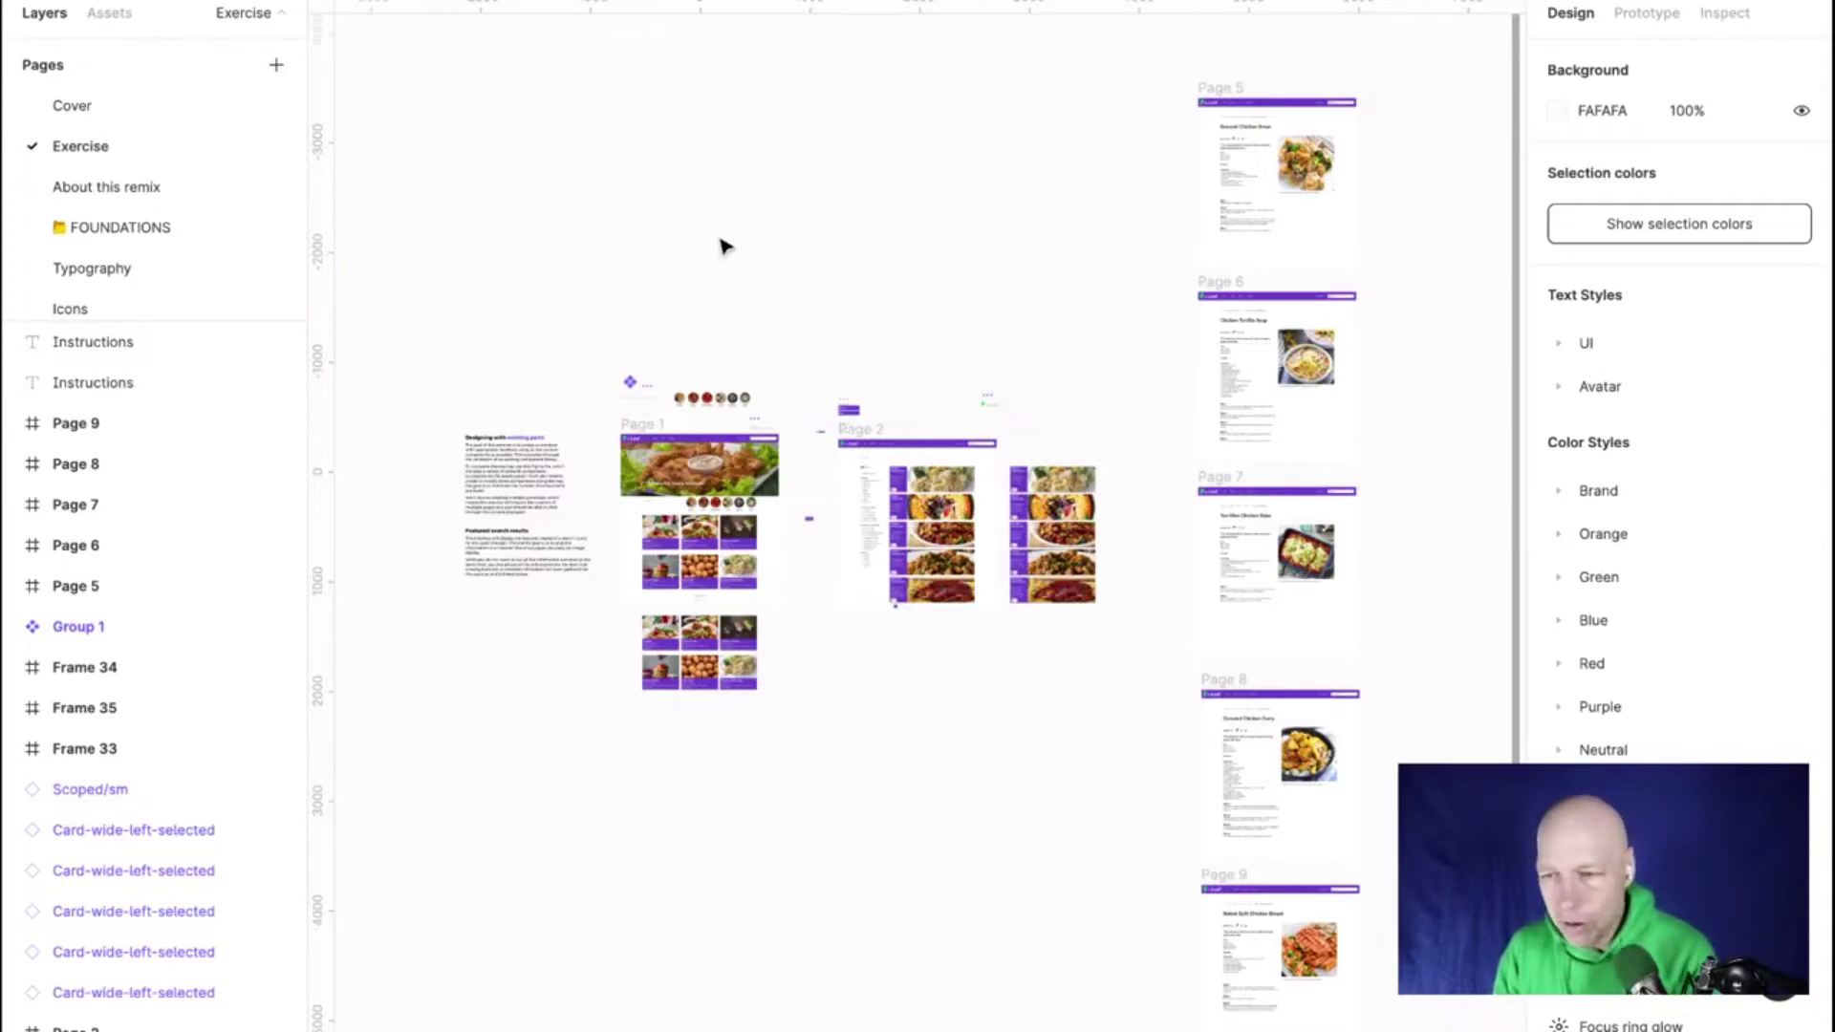
Check the prototype's screen connections in the Prototype panel, then return to Design properties
{"action": "left_click", "coordinate": [1661, 14]}
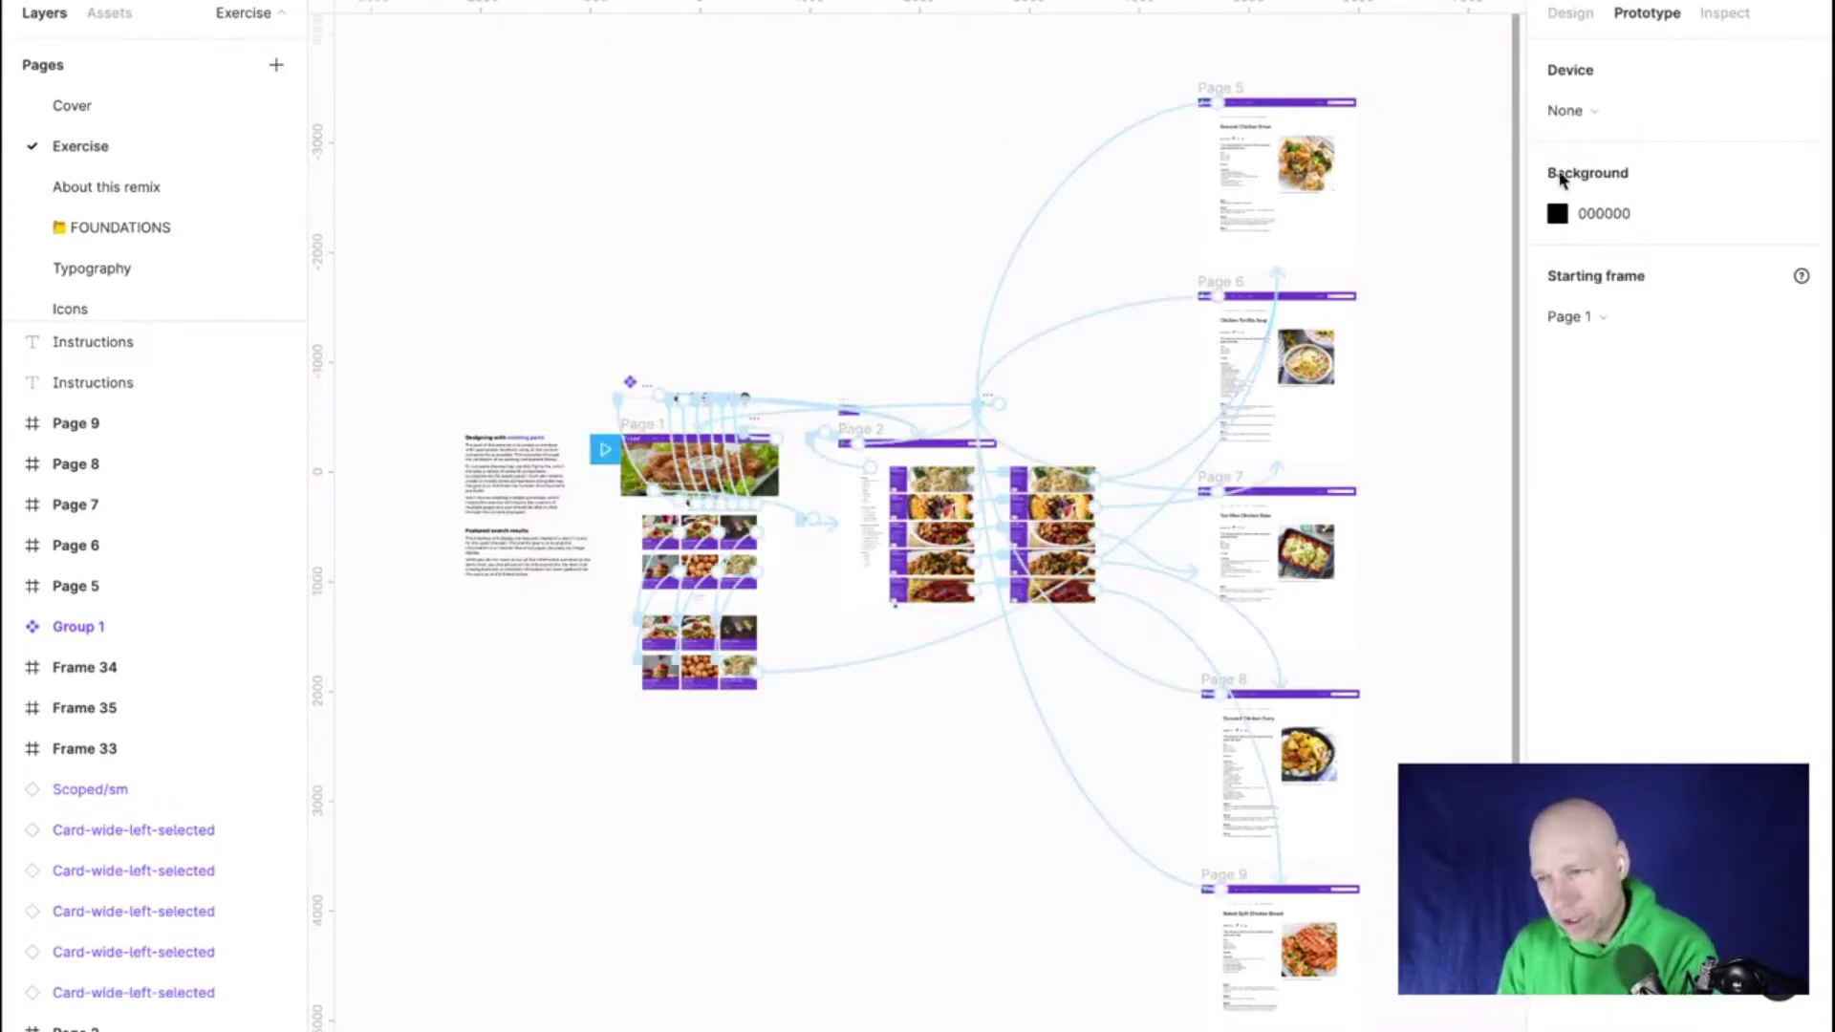
{"action": "left_click", "coordinate": [1570, 12]}
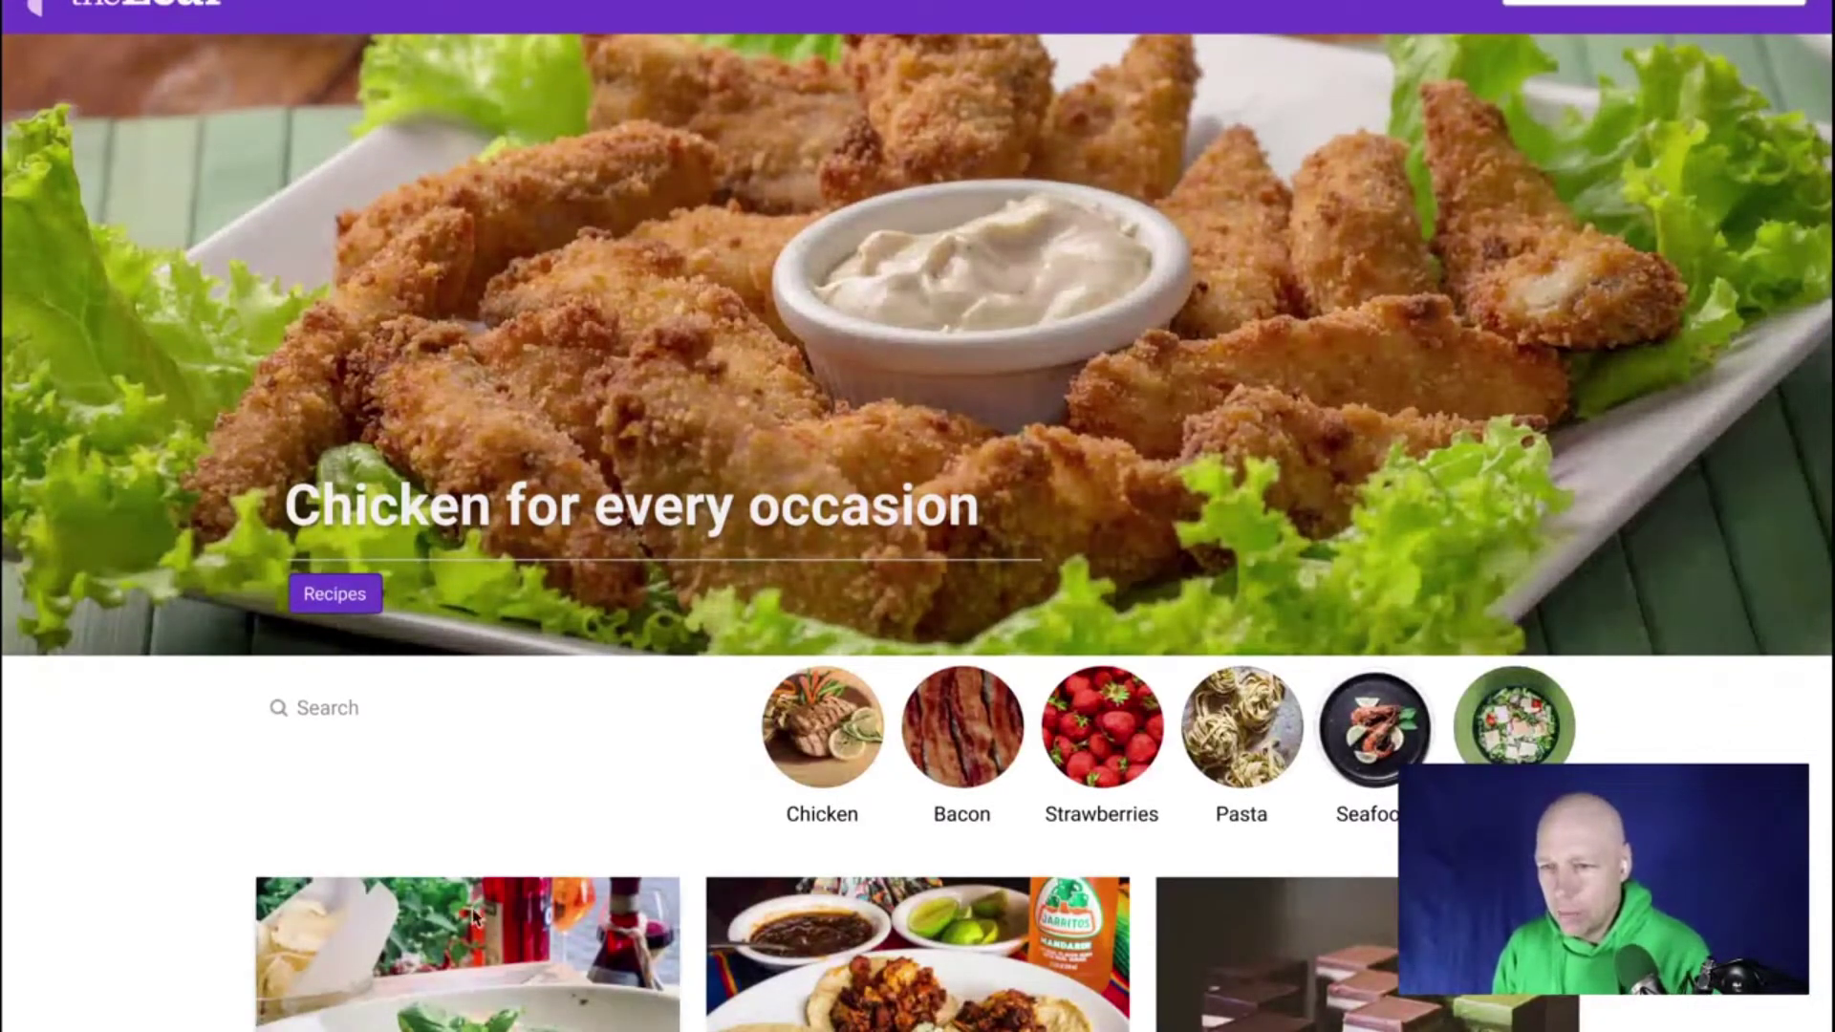
Fill the search box with Chicken and screenshot the home page from the Lasagna card upward
{"action": "left_click", "coordinate": [284, 717]}
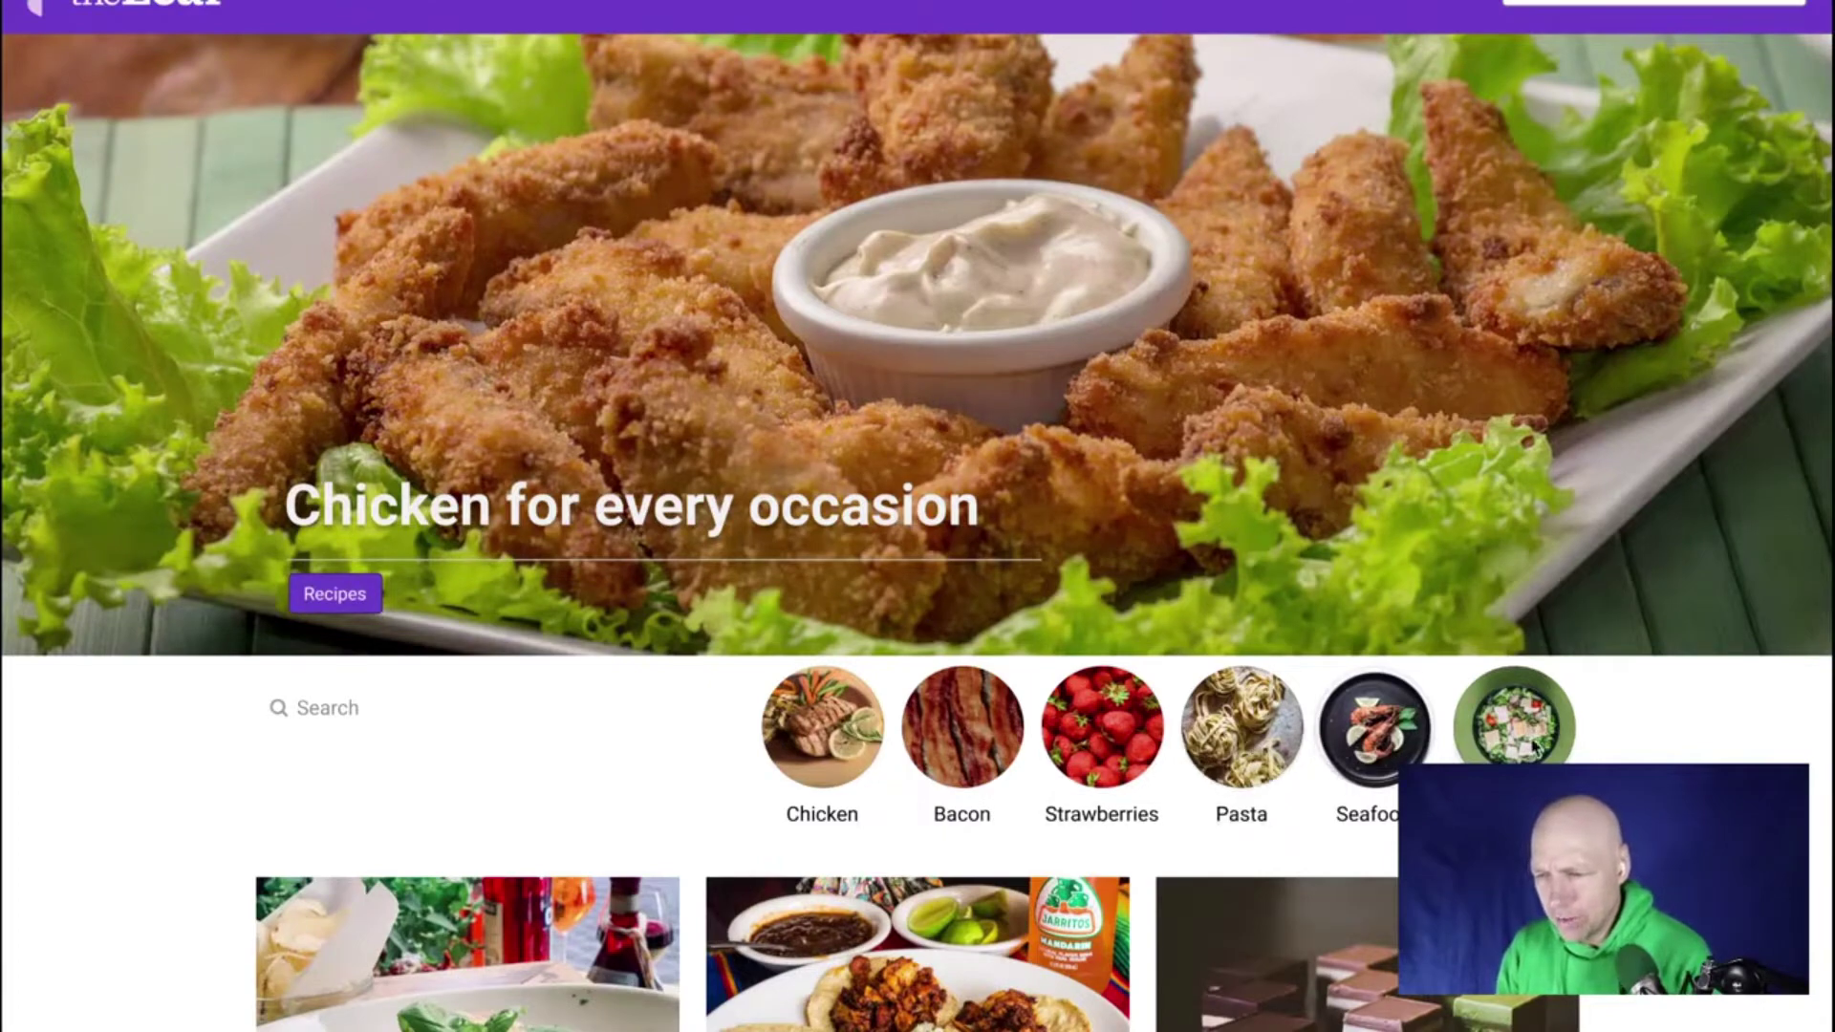
{"action": "scroll", "coordinate": [1671, 757], "scroll_direction": "down", "scroll_amount": 5}
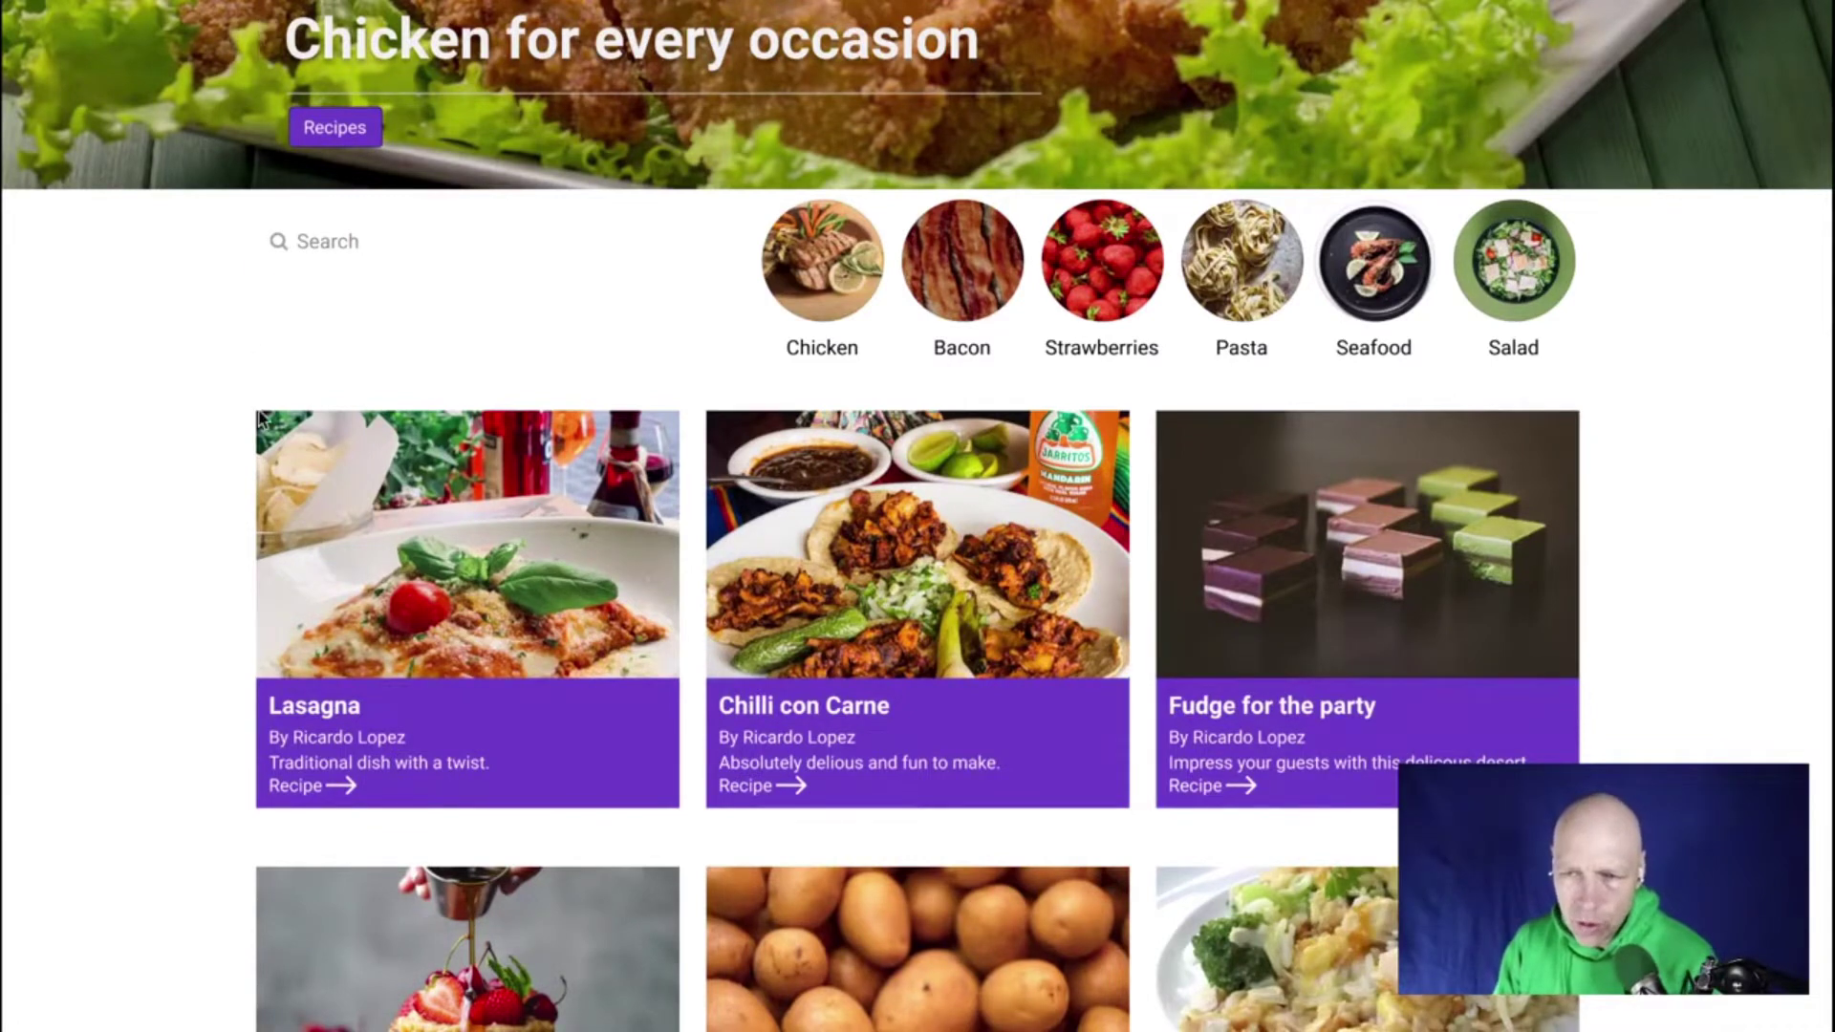
{"action": "key", "text": "super+shift+4"}
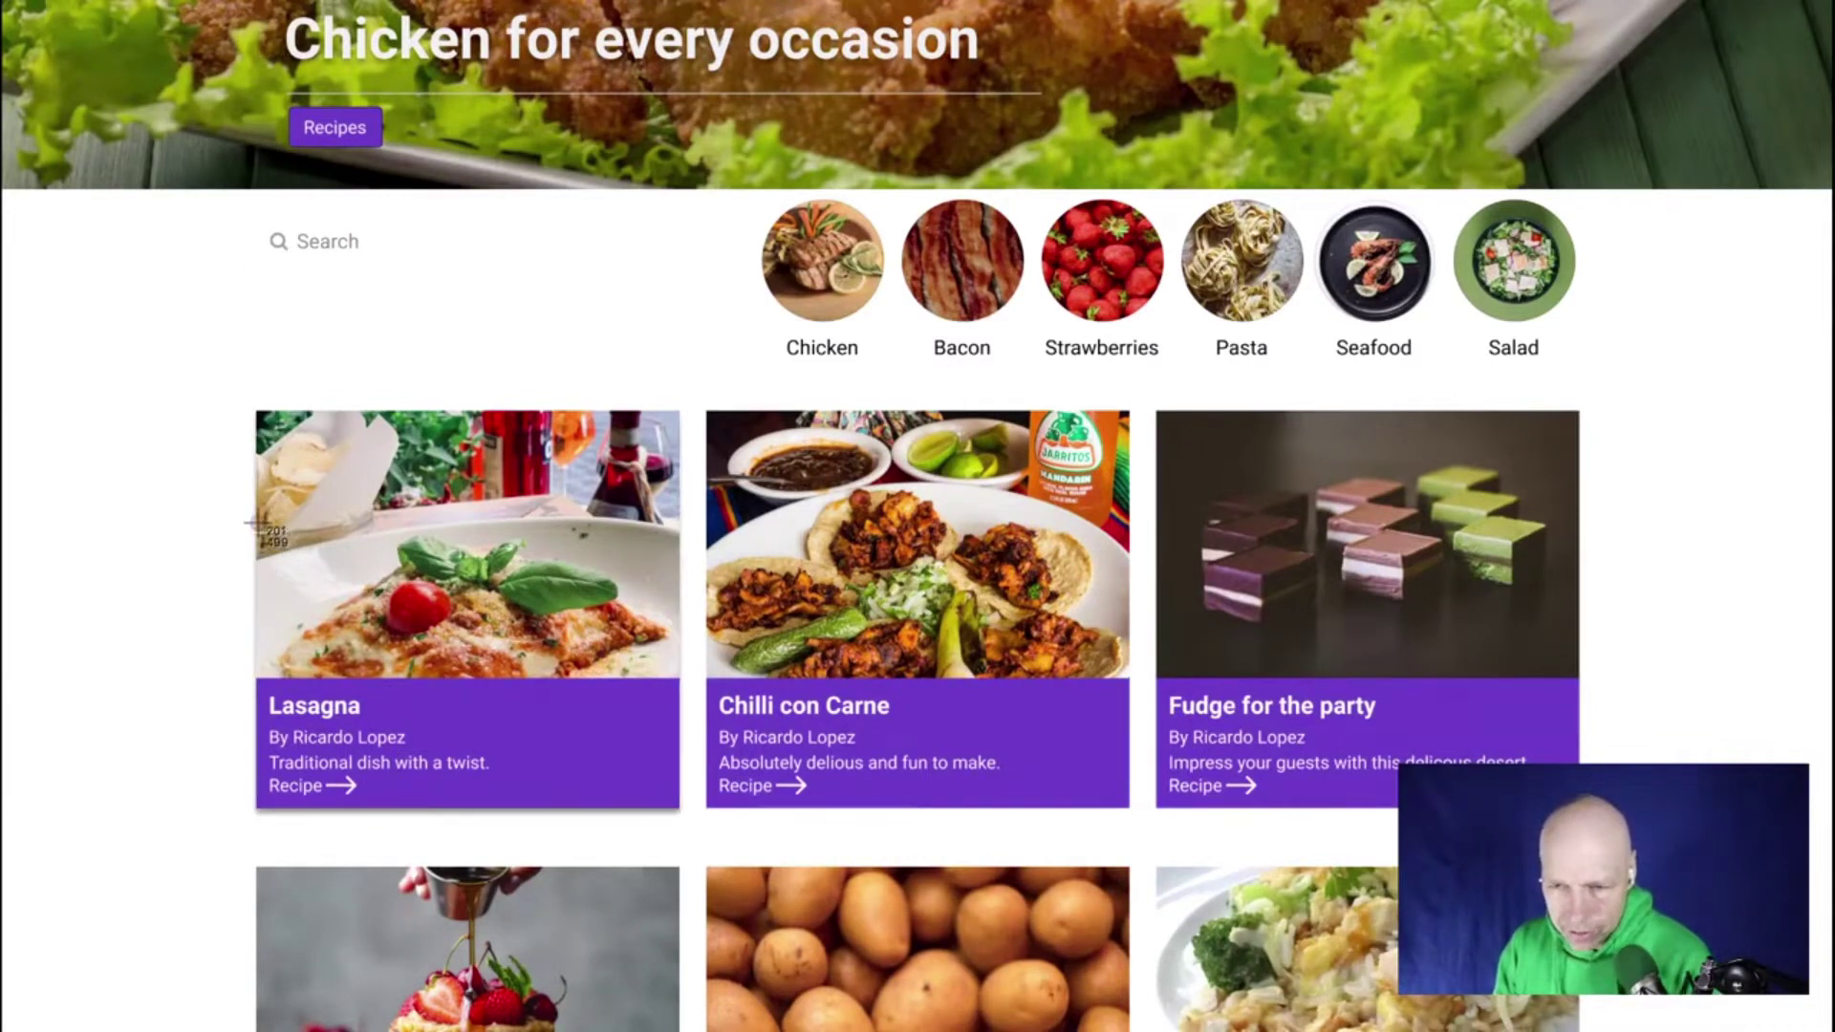
{"action": "left_click_drag", "start_coordinate": [255, 524], "coordinate": [701, 12]}
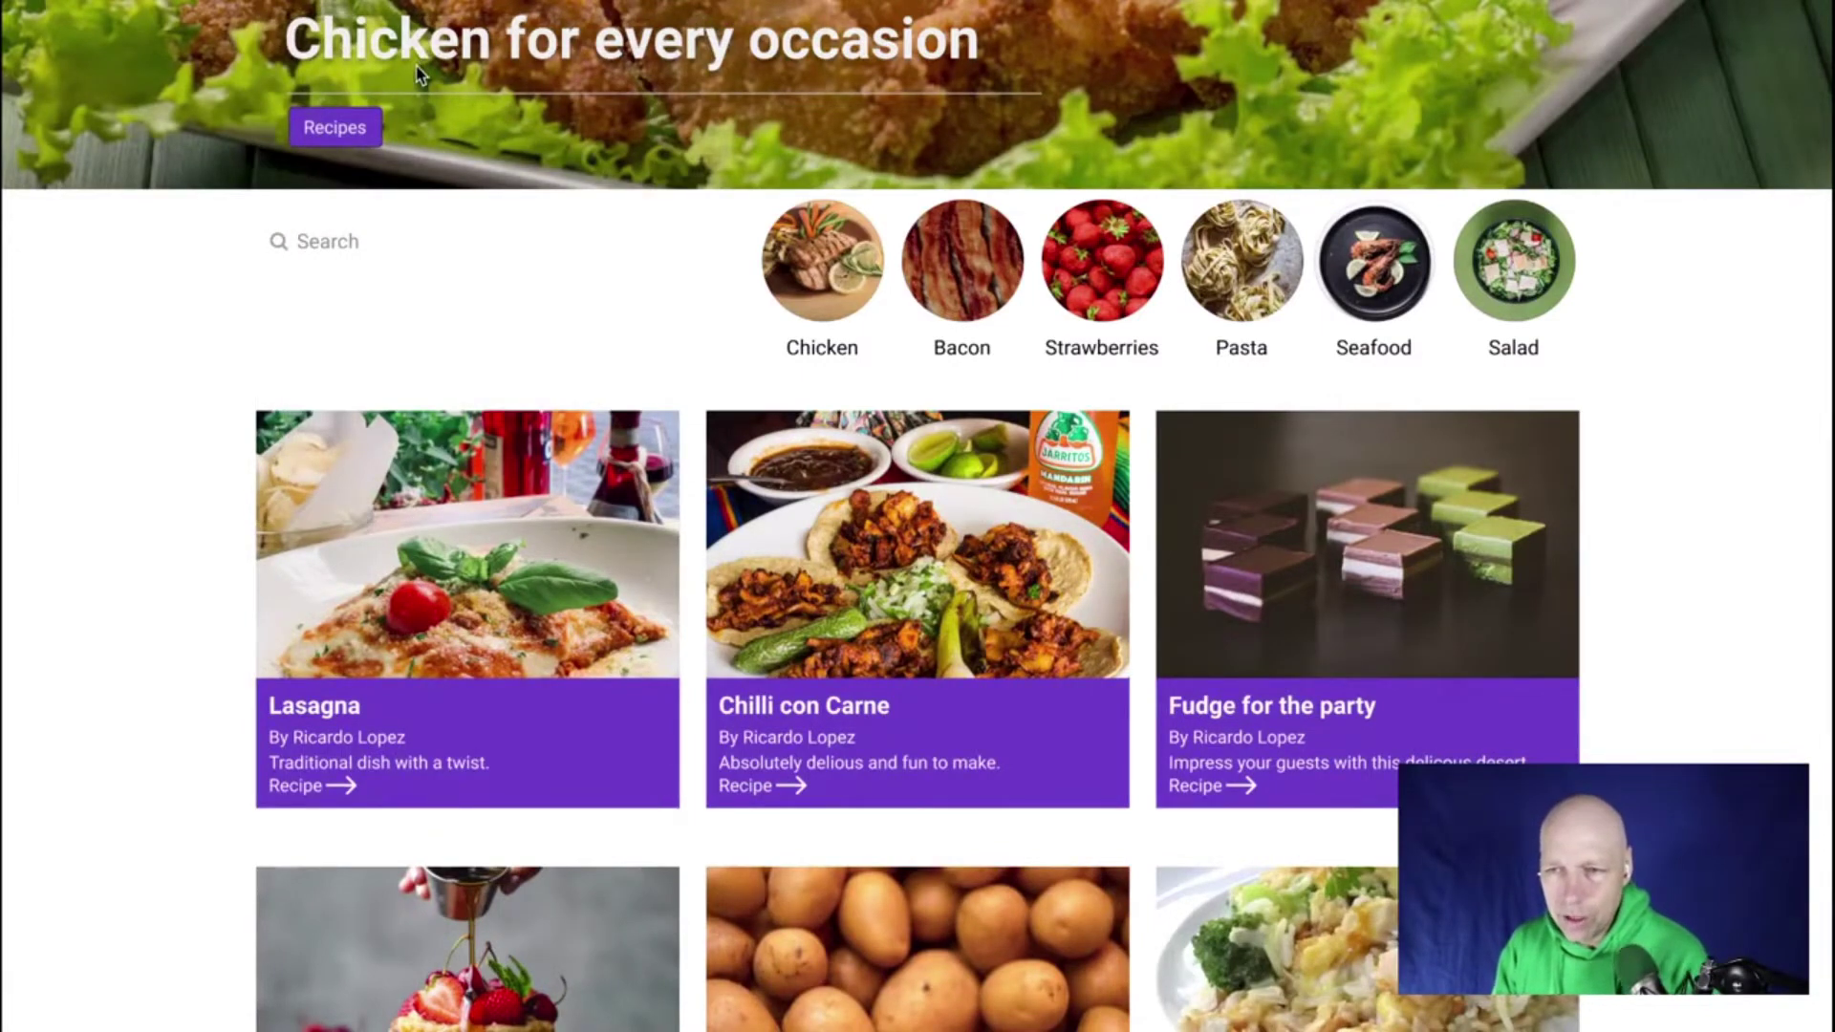
{"action": "scroll", "coordinate": [421, 82], "scroll_direction": "up", "scroll_amount": 5}
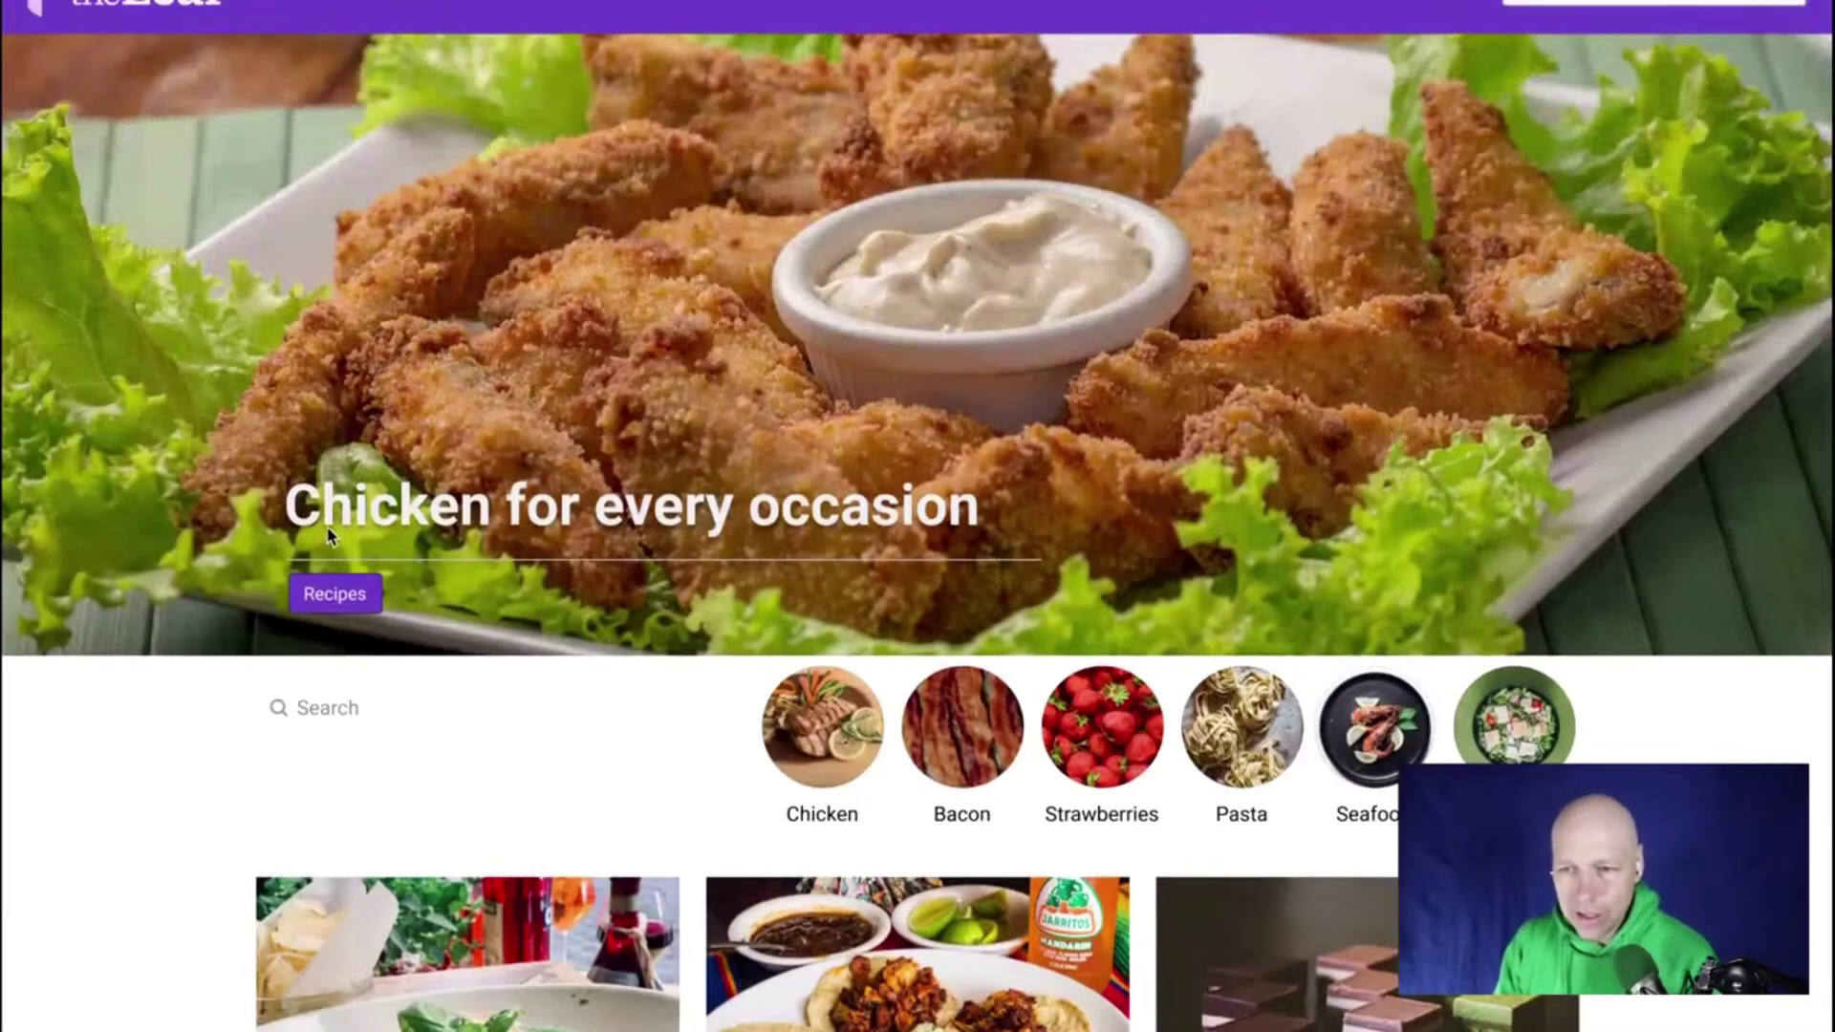
Screenshot the hero banner down to the first card, and down to Recipes
{"action": "key", "text": "super+shift+4"}
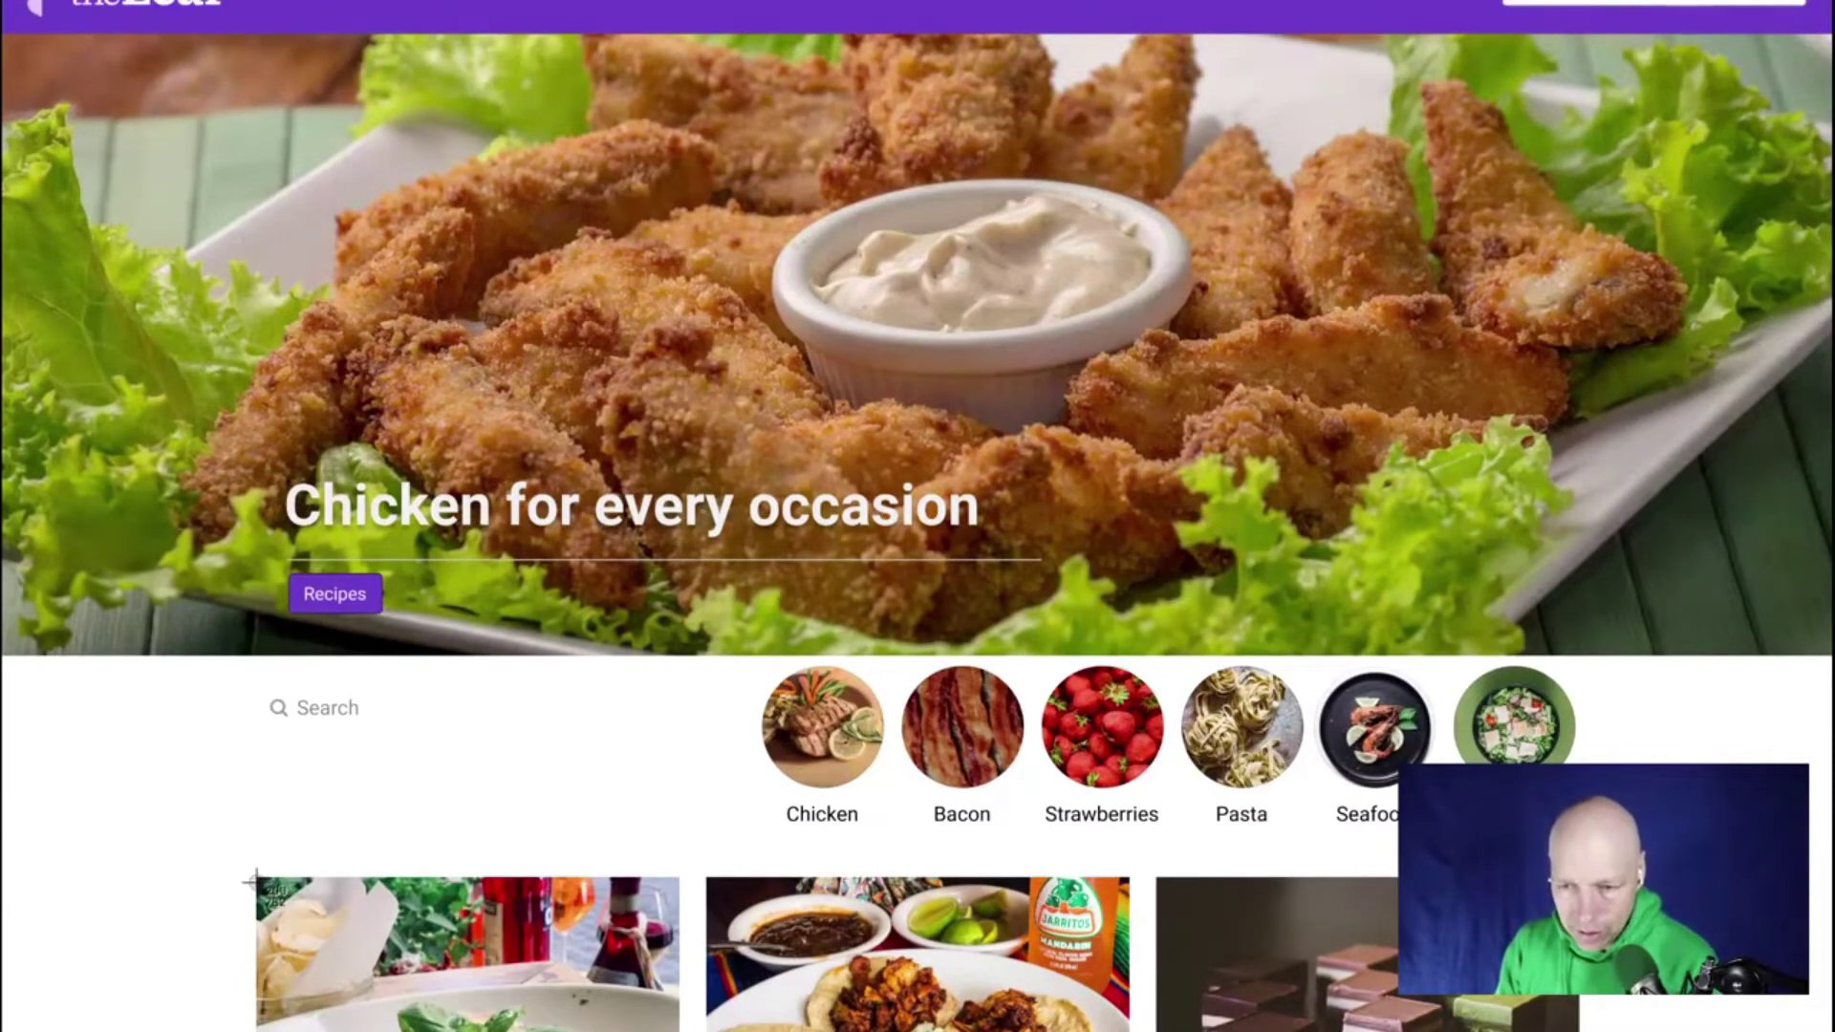
{"action": "left_click_drag", "start_coordinate": [253, 879], "coordinate": [424, 2]}
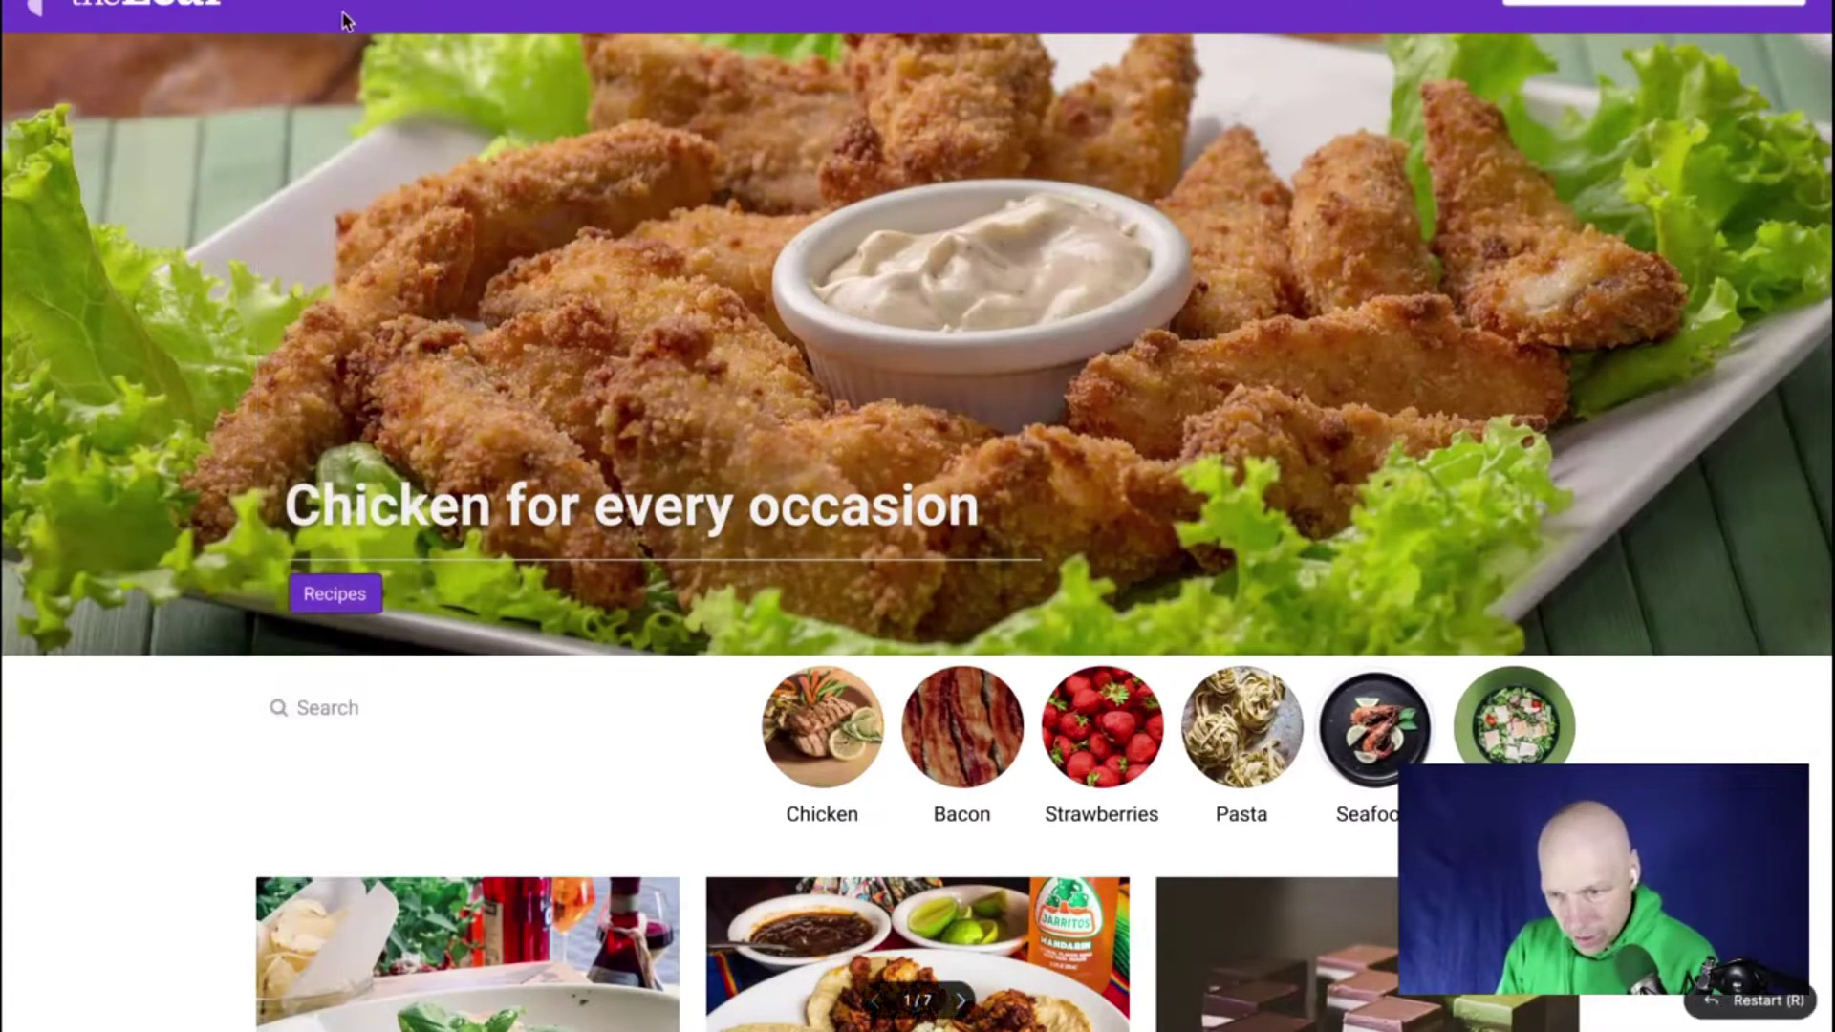
{"action": "key", "text": "super+shift+4"}
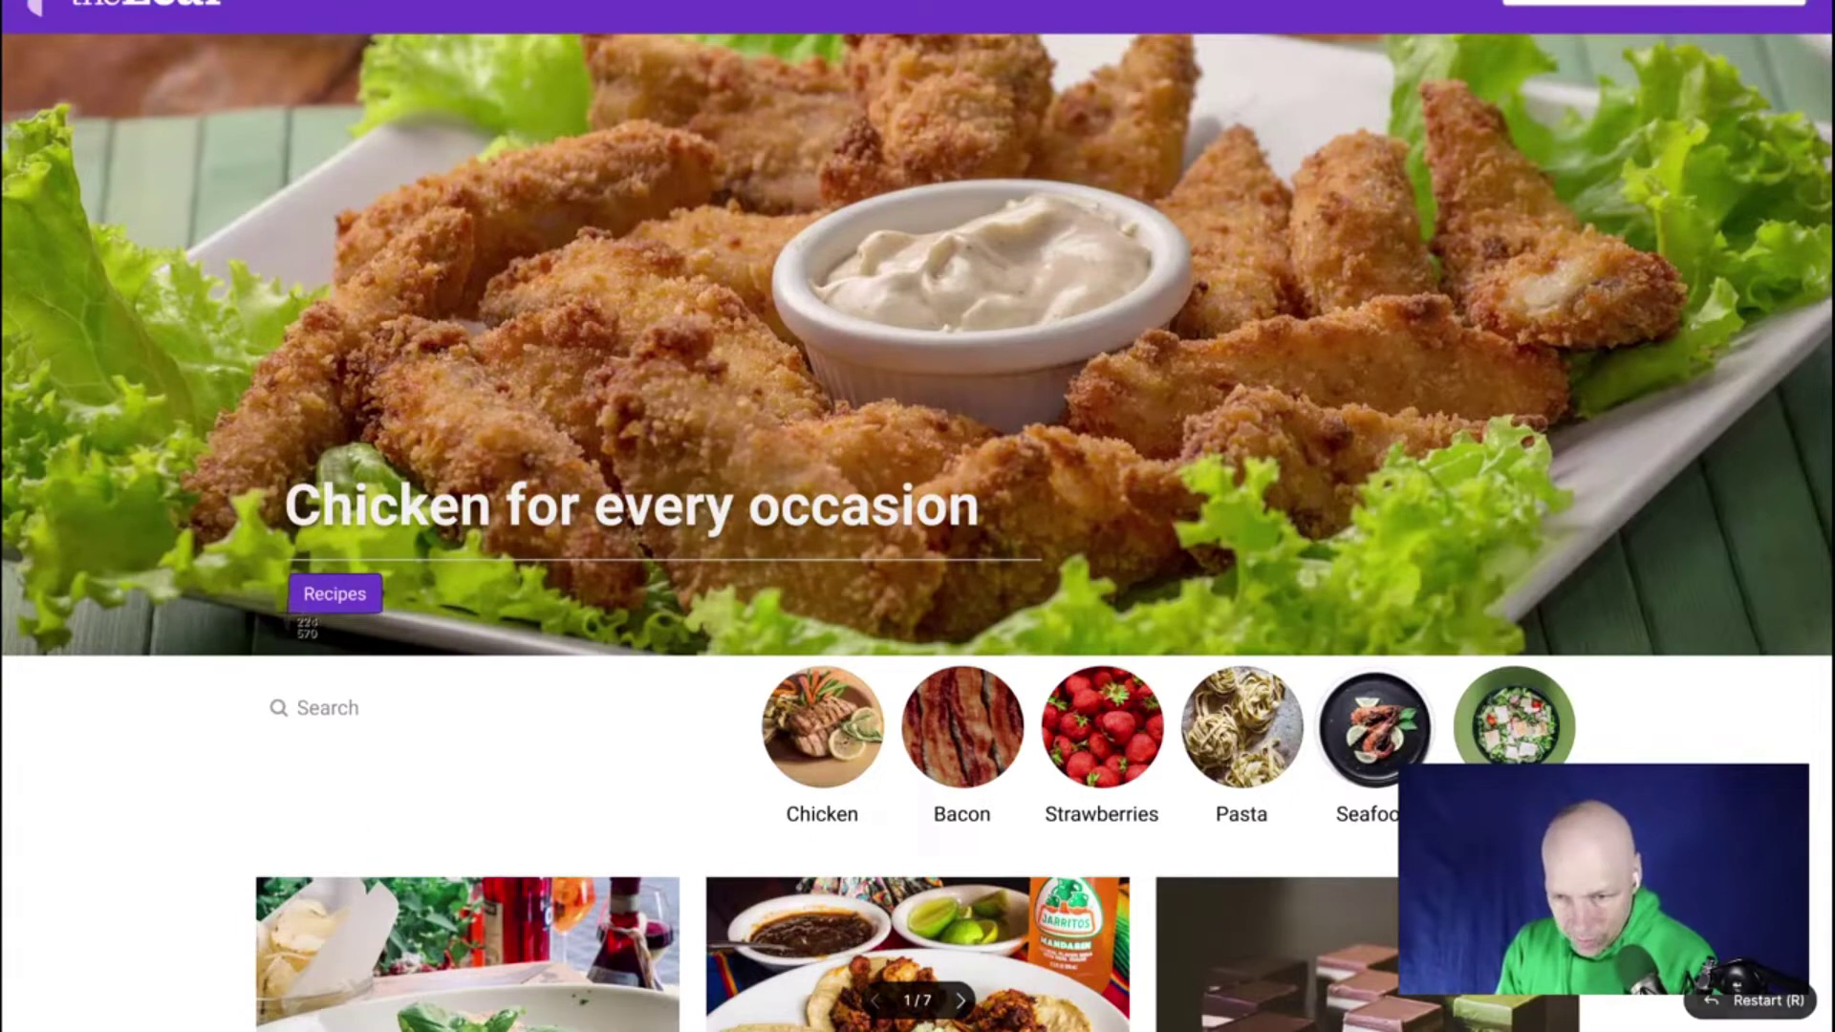
{"action": "left_click_drag", "start_coordinate": [289, 613], "coordinate": [354, 2]}
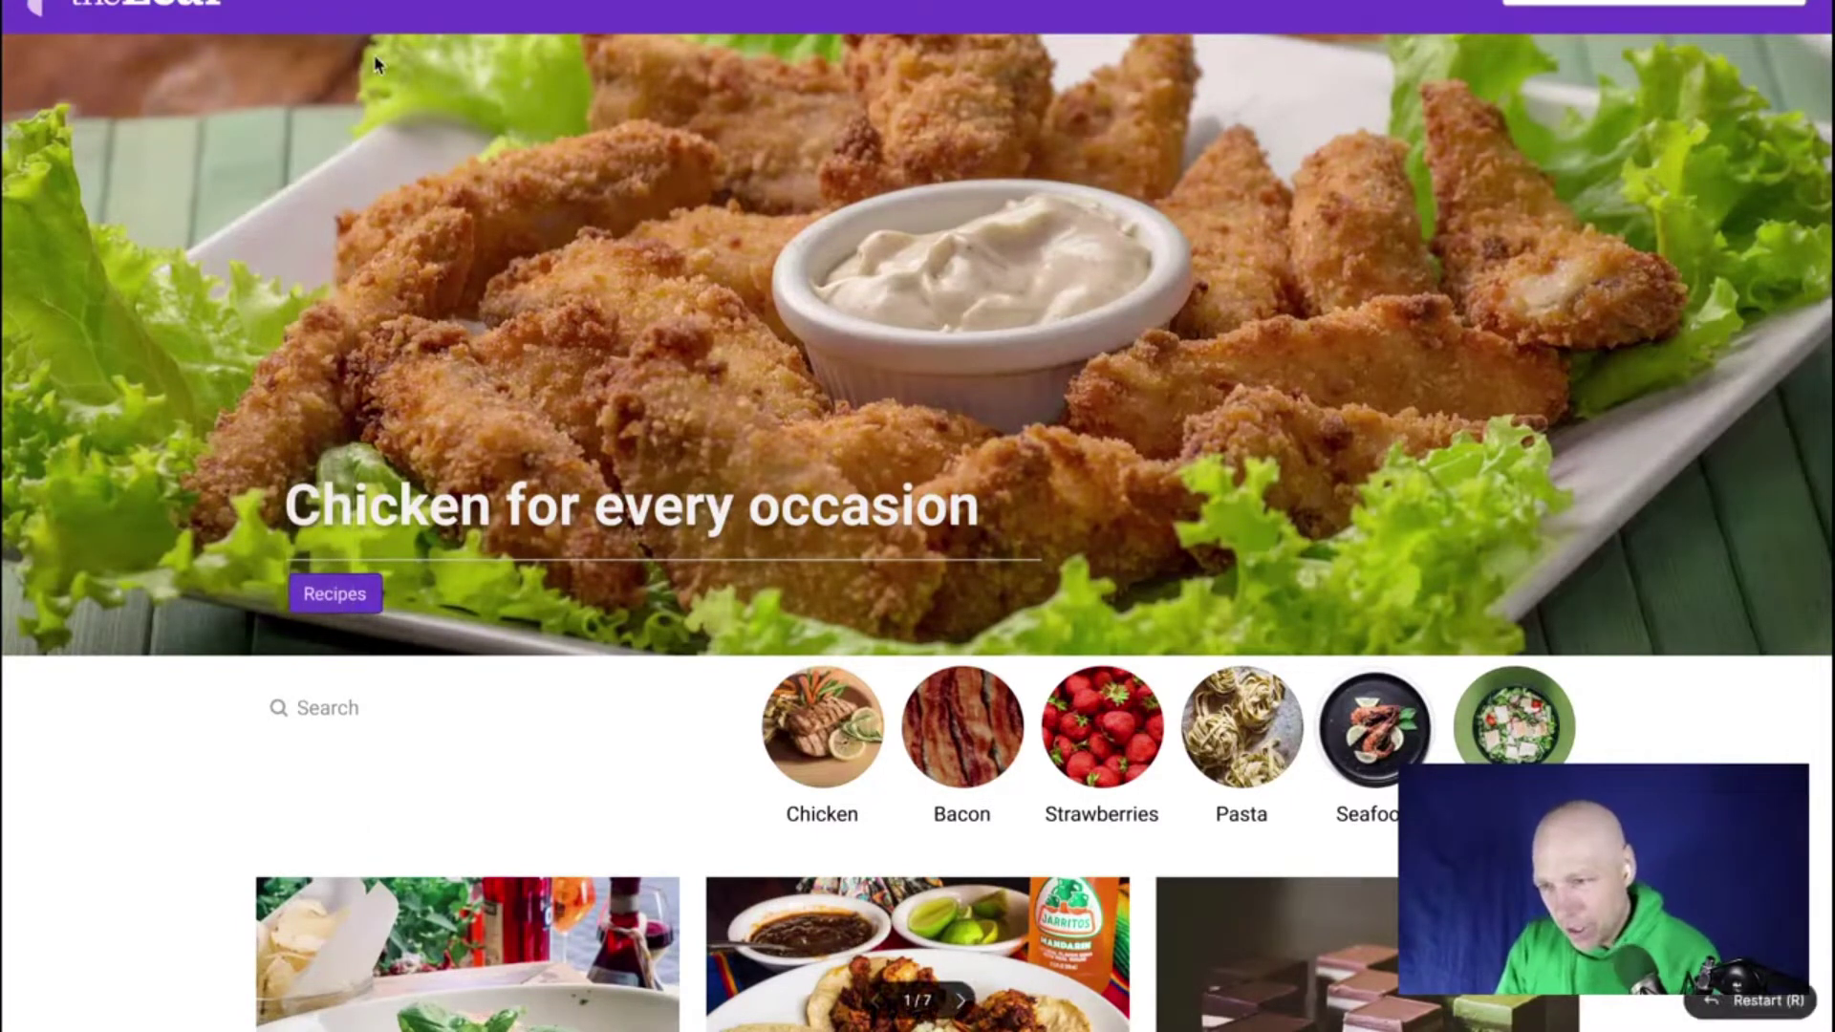
{"action": "scroll", "coordinate": [976, 650], "scroll_direction": "down", "scroll_amount": 3}
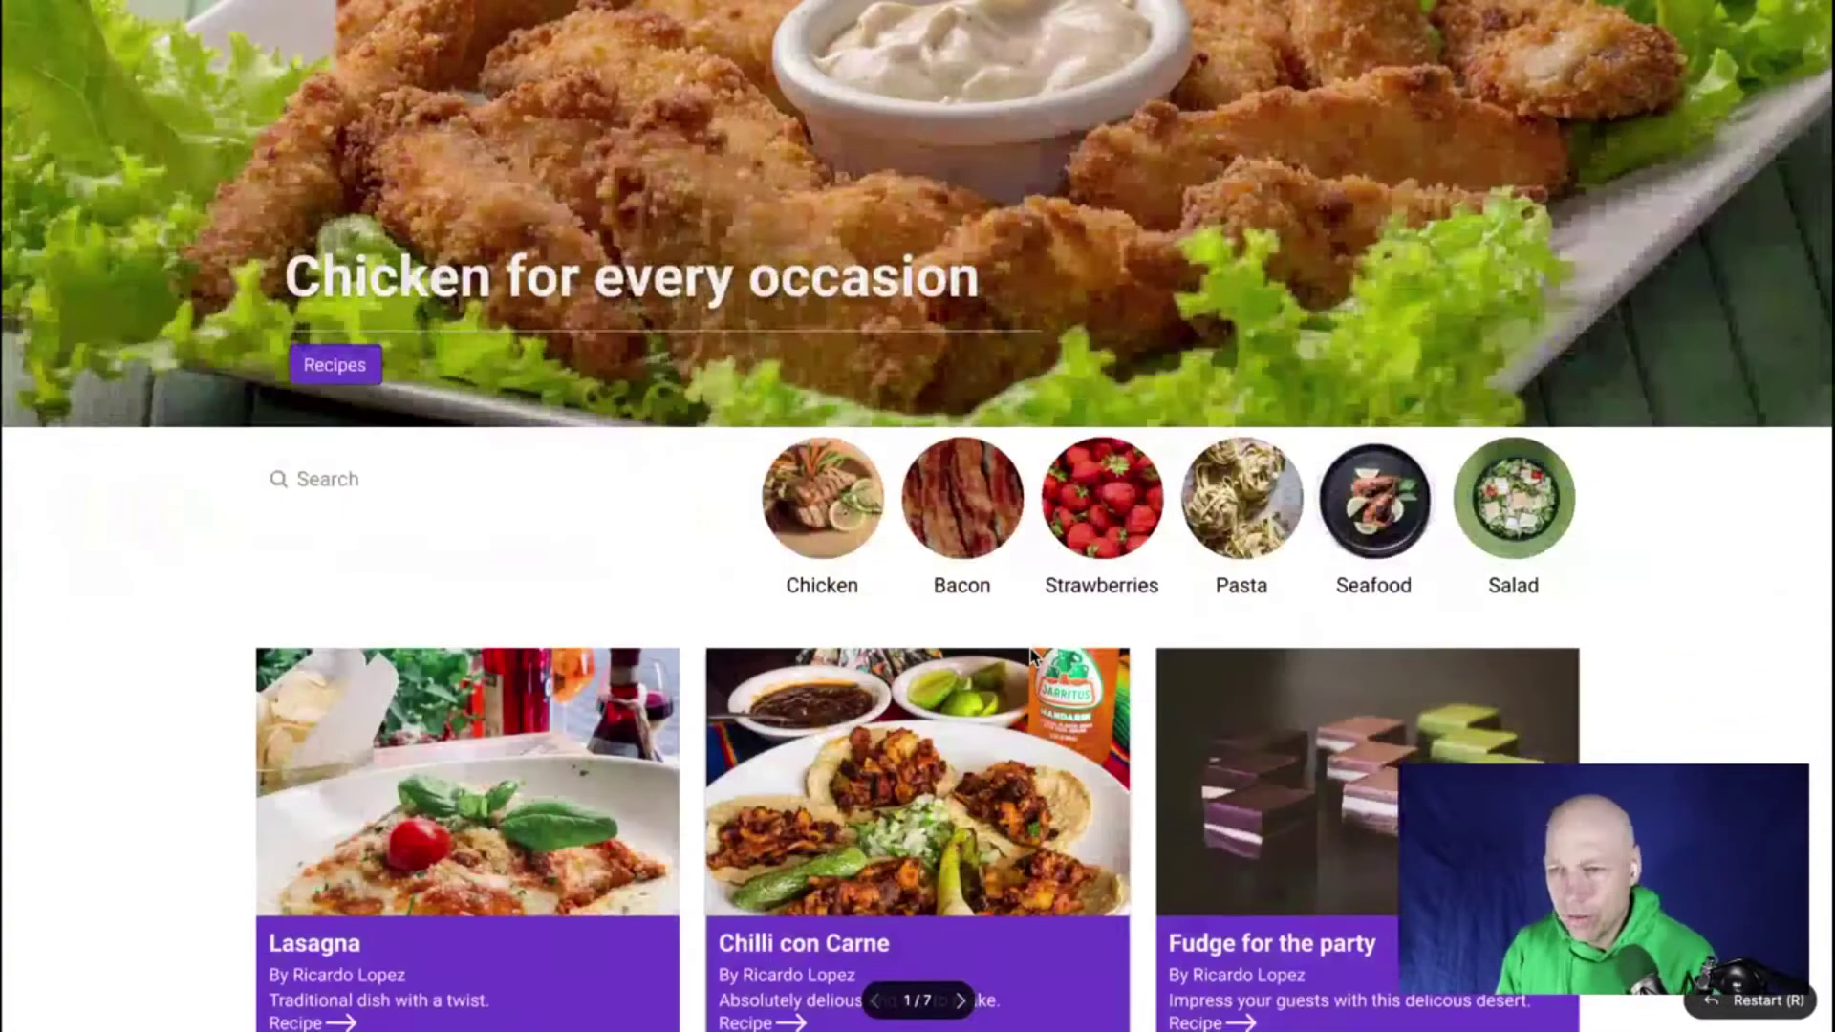
{"action": "scroll", "coordinate": [29, 776], "scroll_direction": "up", "scroll_amount": 3}
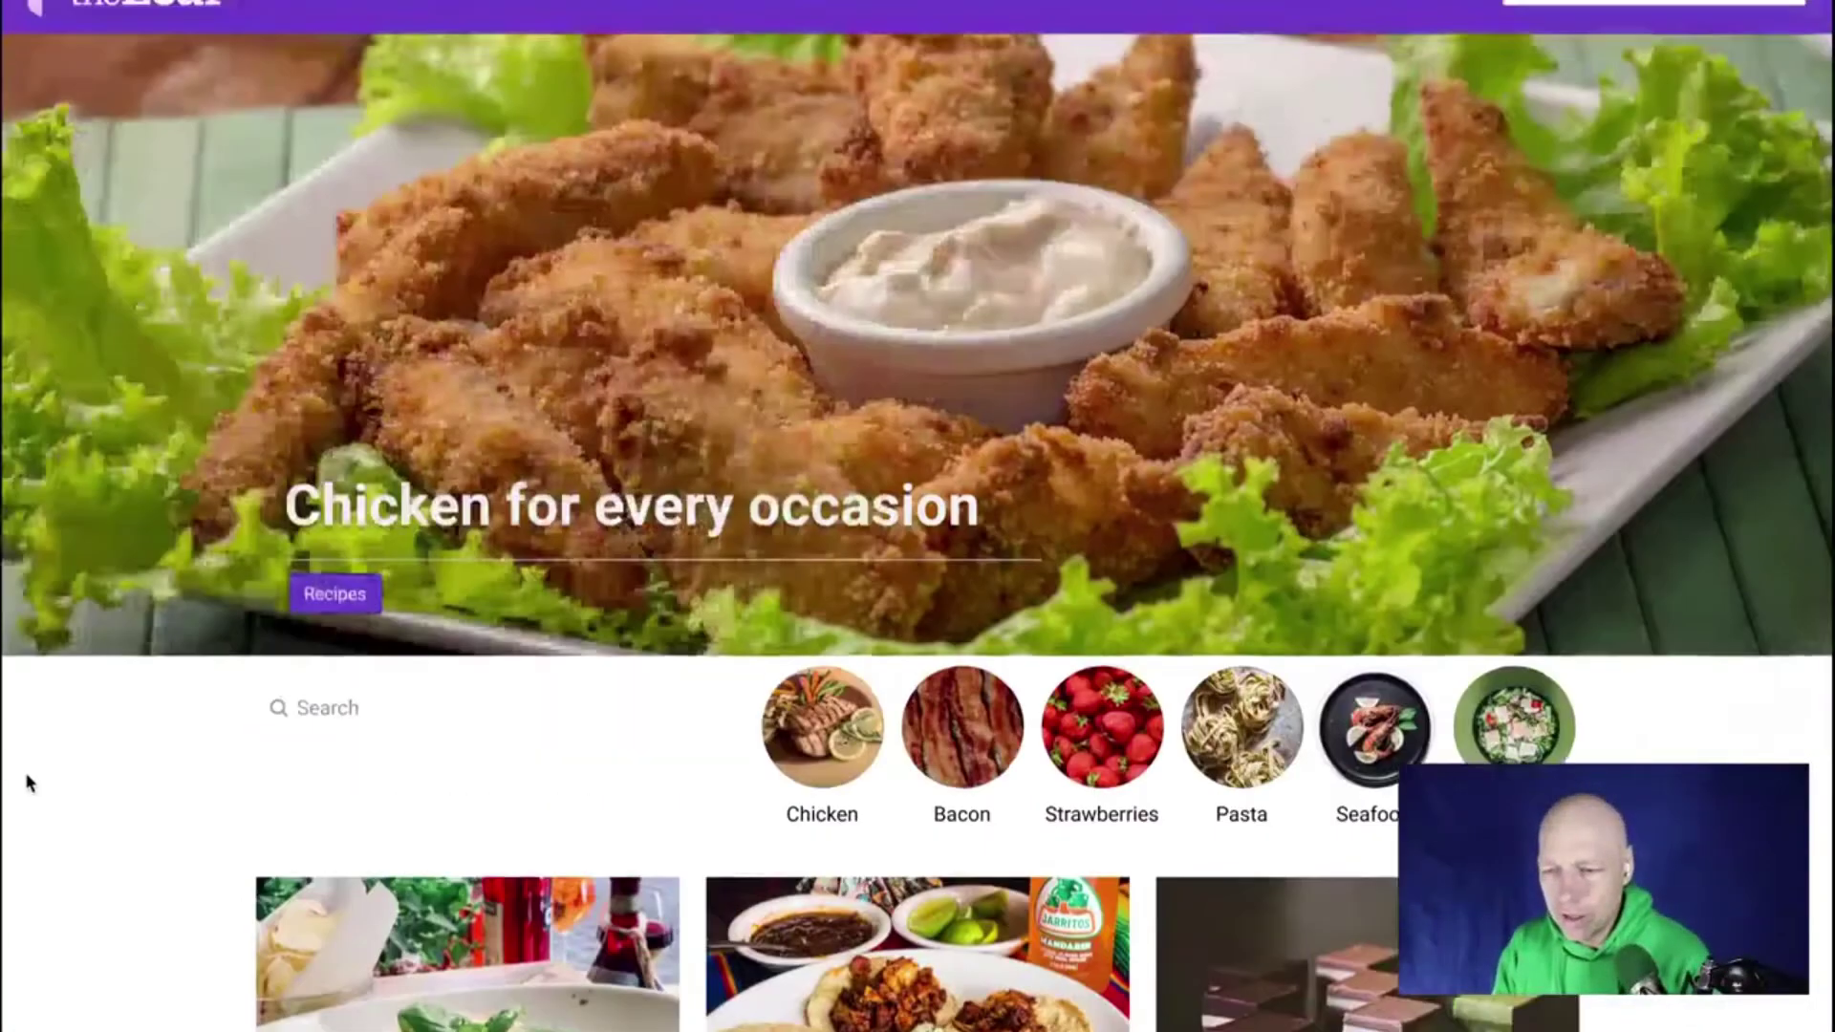
{"action": "scroll", "coordinate": [32, 776], "scroll_direction": "down", "scroll_amount": 9}
{"action": "scroll", "coordinate": [32, 770], "scroll_direction": "up", "scroll_amount": 2}
{"action": "scroll", "coordinate": [33, 769], "scroll_direction": "down", "scroll_amount": 2}
{"action": "scroll", "coordinate": [34, 780], "scroll_direction": "down", "scroll_amount": 2}
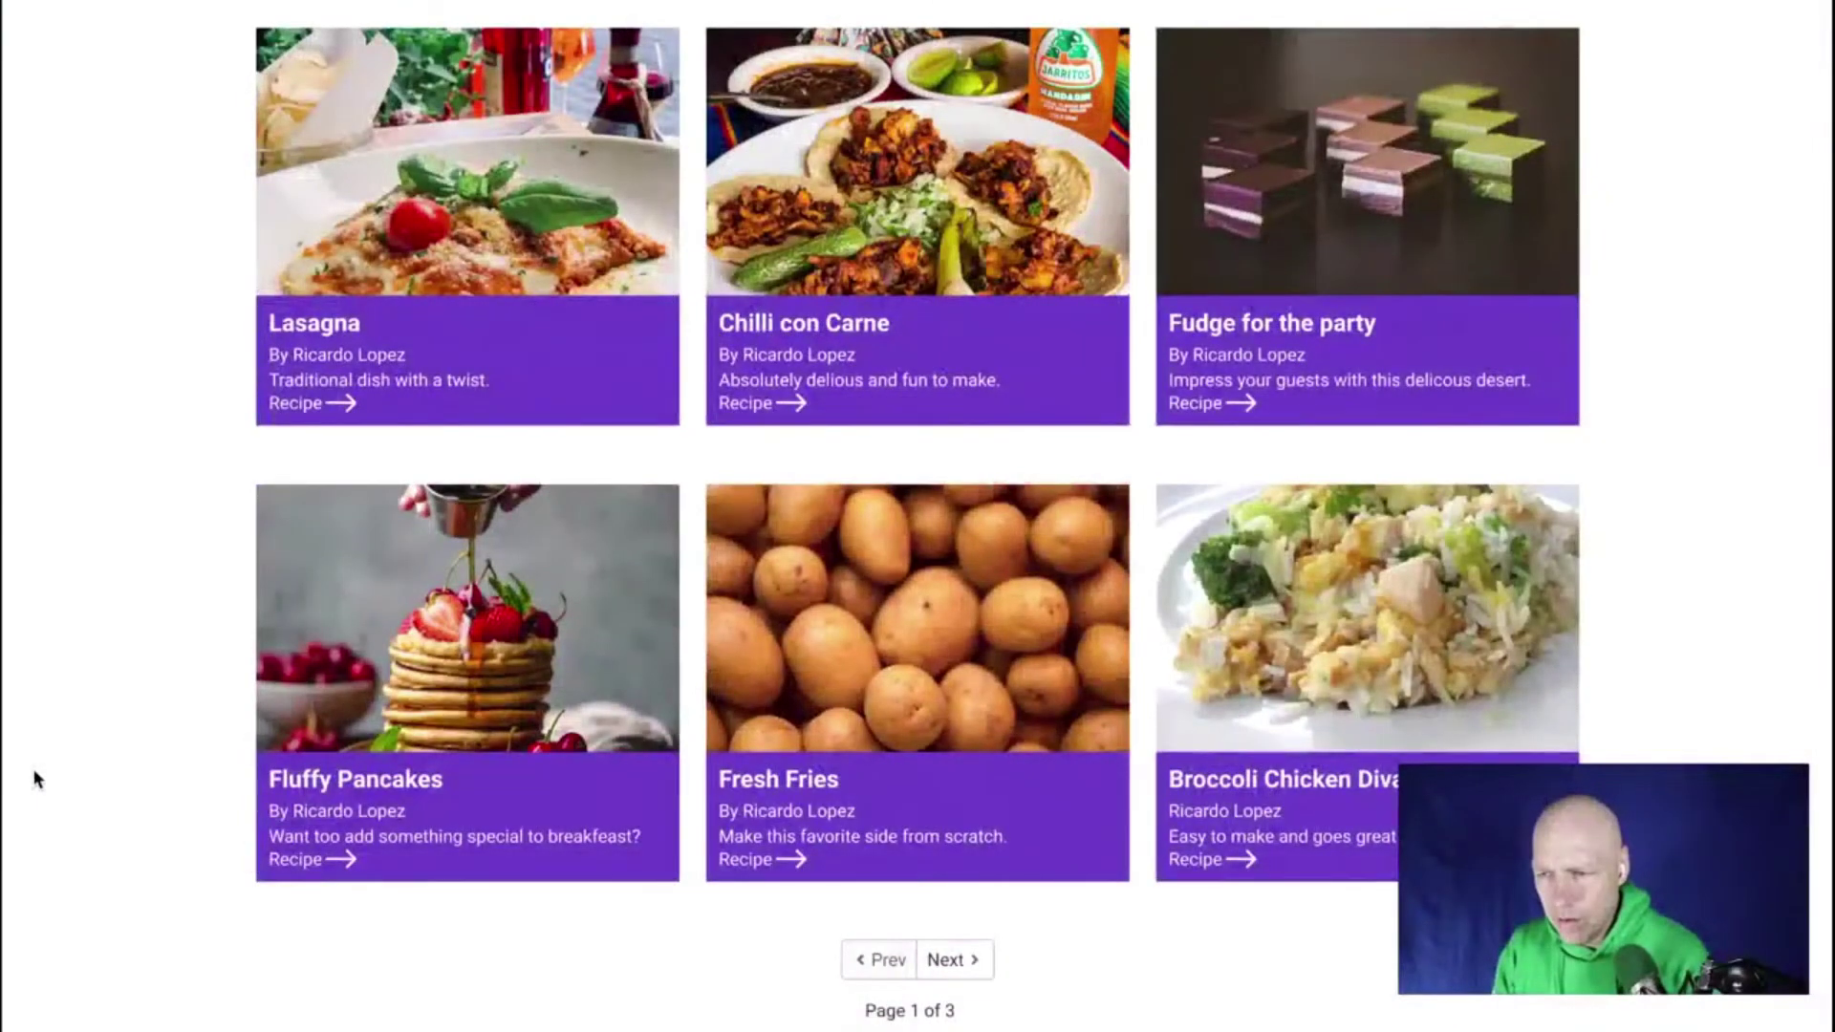
{"action": "scroll", "coordinate": [34, 780], "scroll_direction": "up", "scroll_amount": 5}
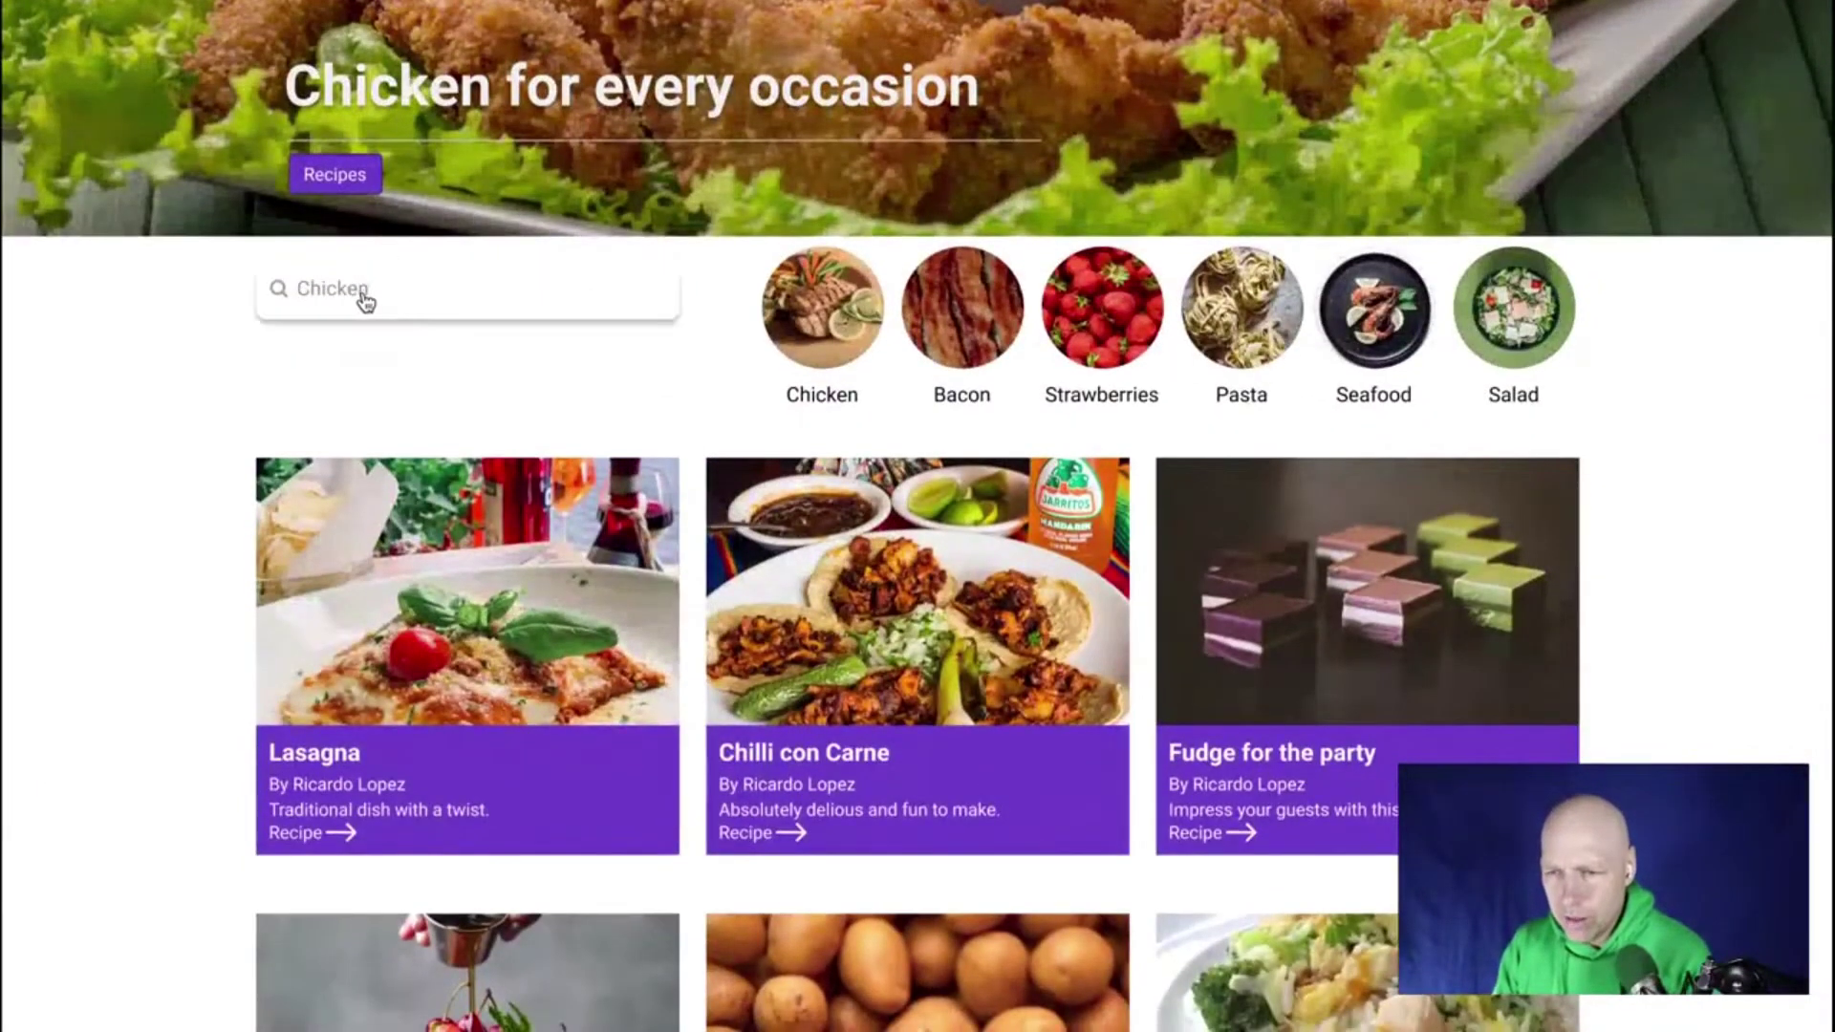
Open the Chicken results, view the Broccoli Chicken Divan recipe, and return home via the logo
{"action": "left_click", "coordinate": [362, 298]}
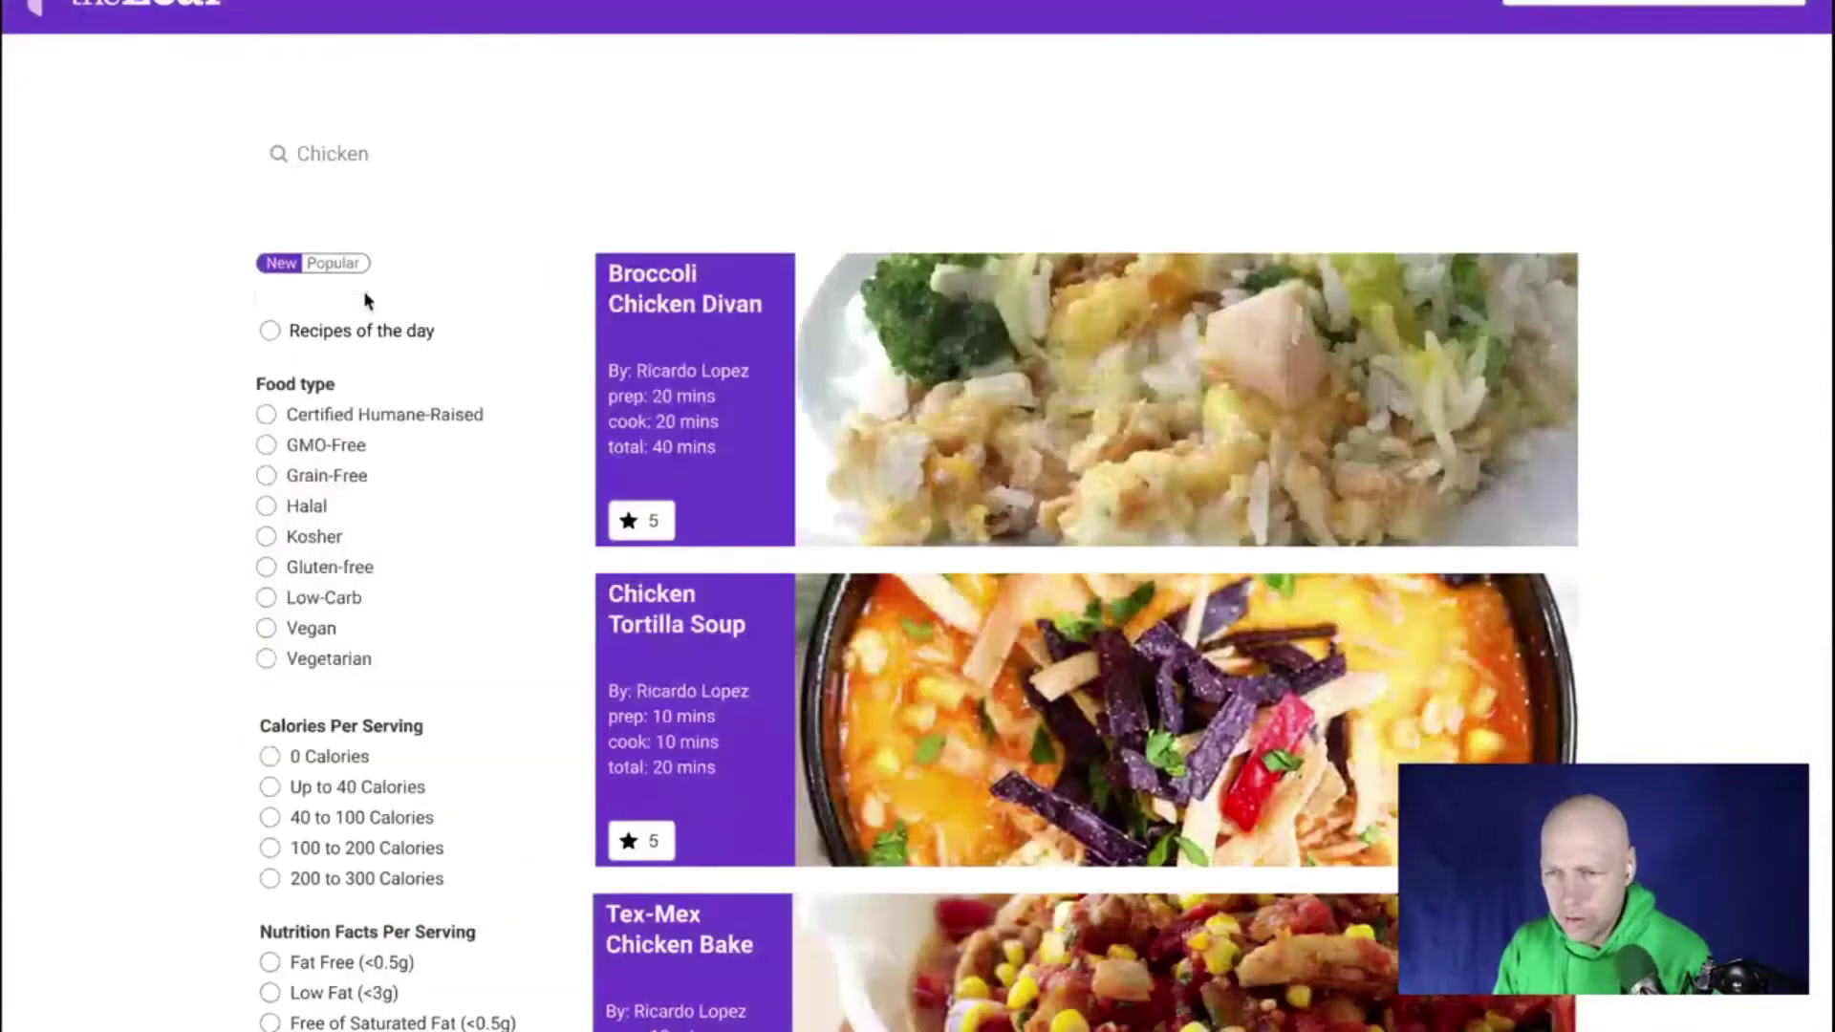
{"action": "left_click", "coordinate": [638, 526]}
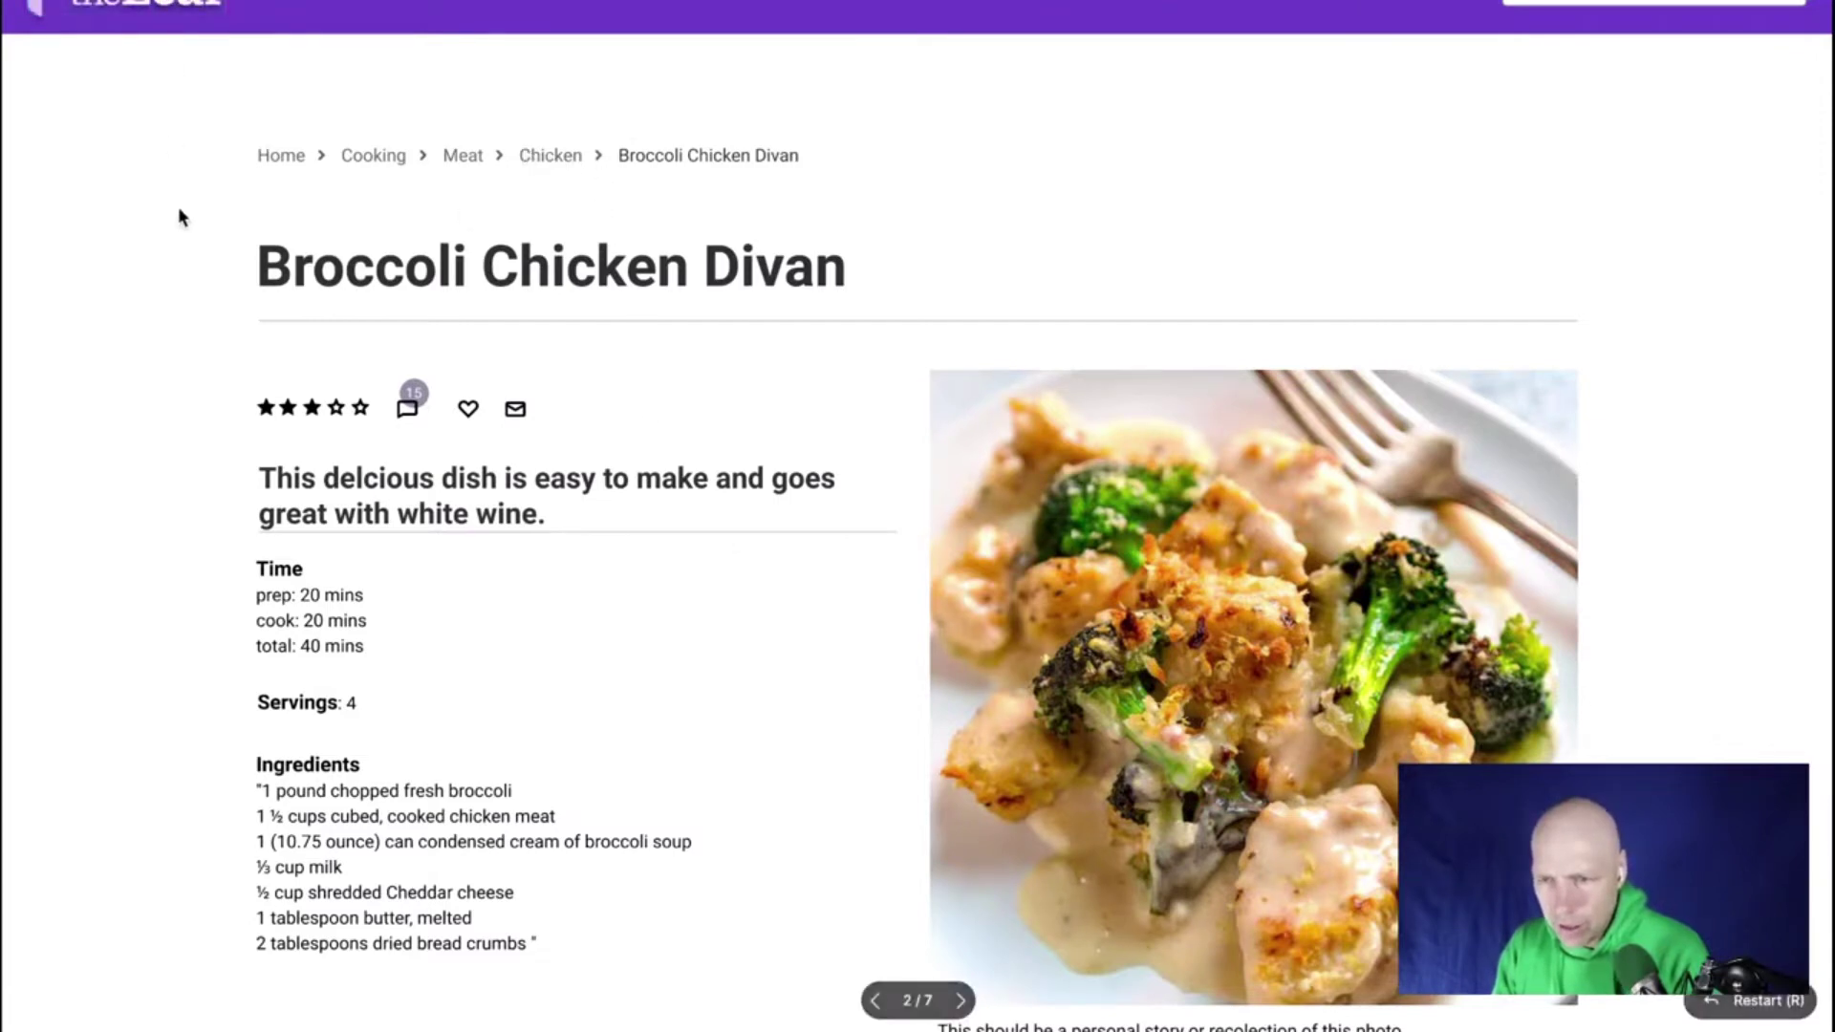
{"action": "left_click", "coordinate": [175, 4]}
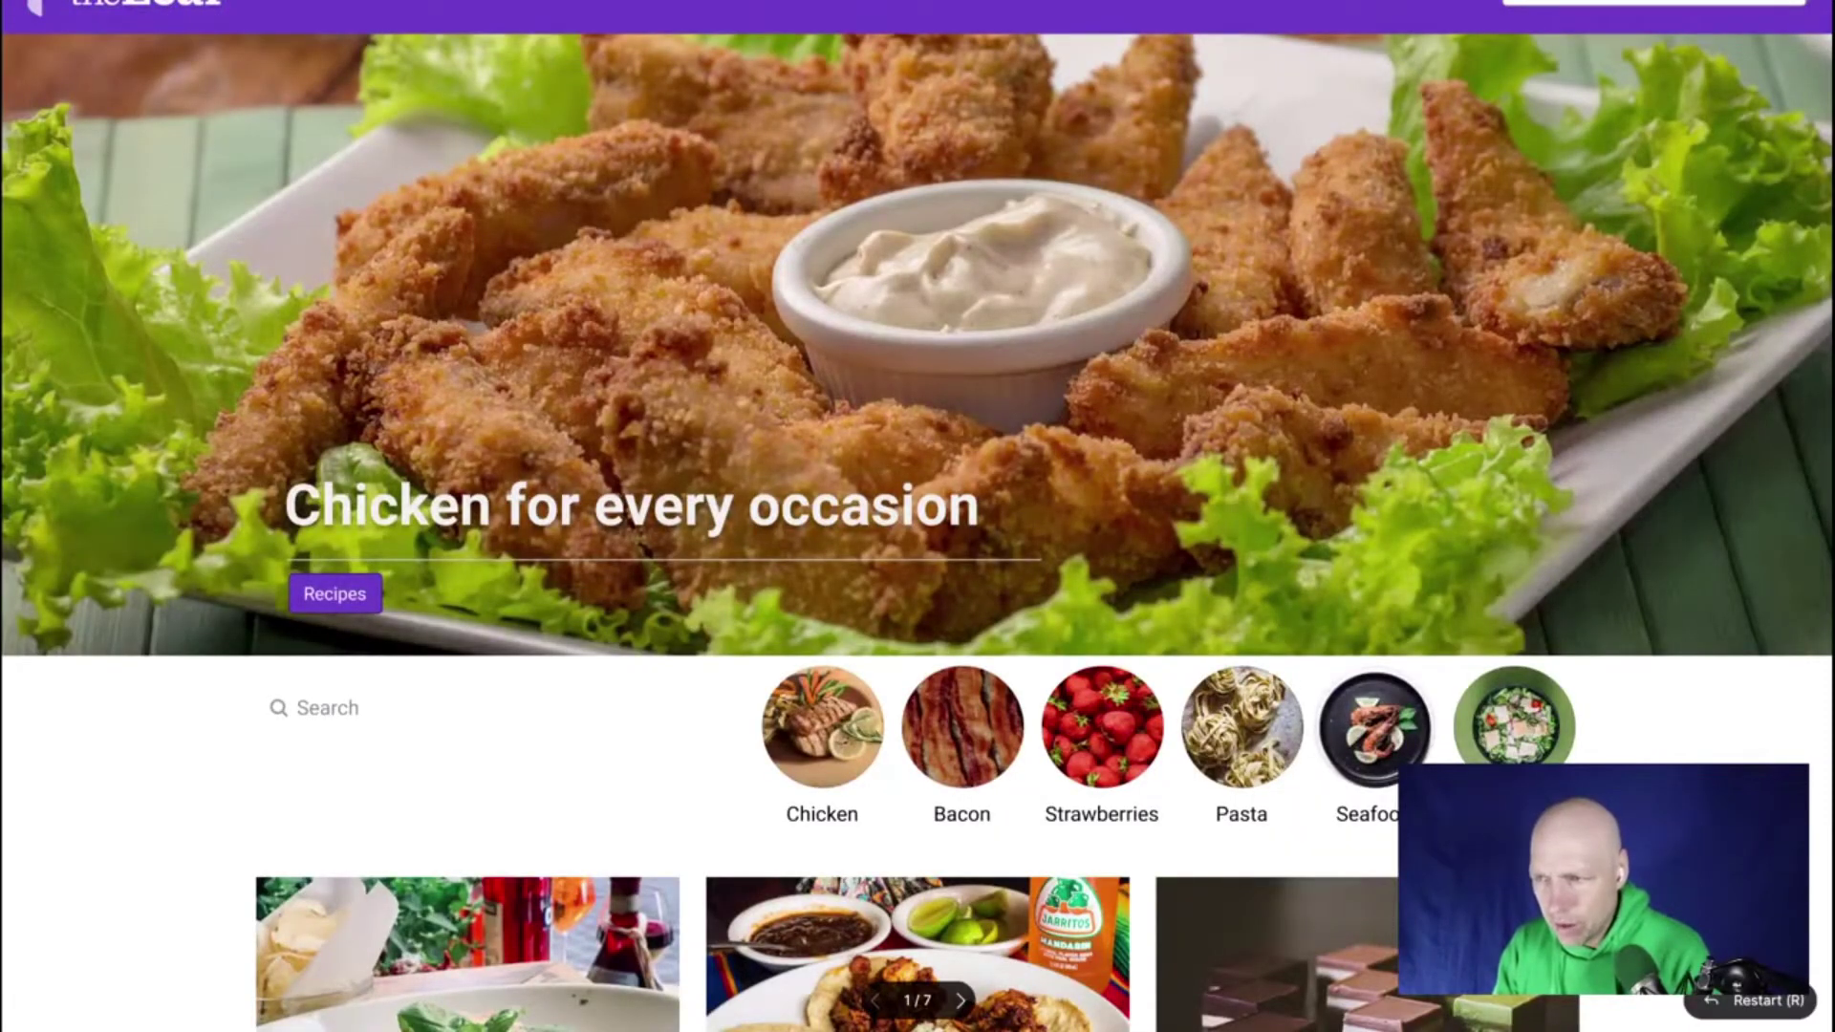
Hide the prototype's toolbar and footer, then run a Chicken recipe search
{"action": "left_click", "coordinate": [1749, 4]}
{"action": "left_click", "coordinate": [1706, 270]}
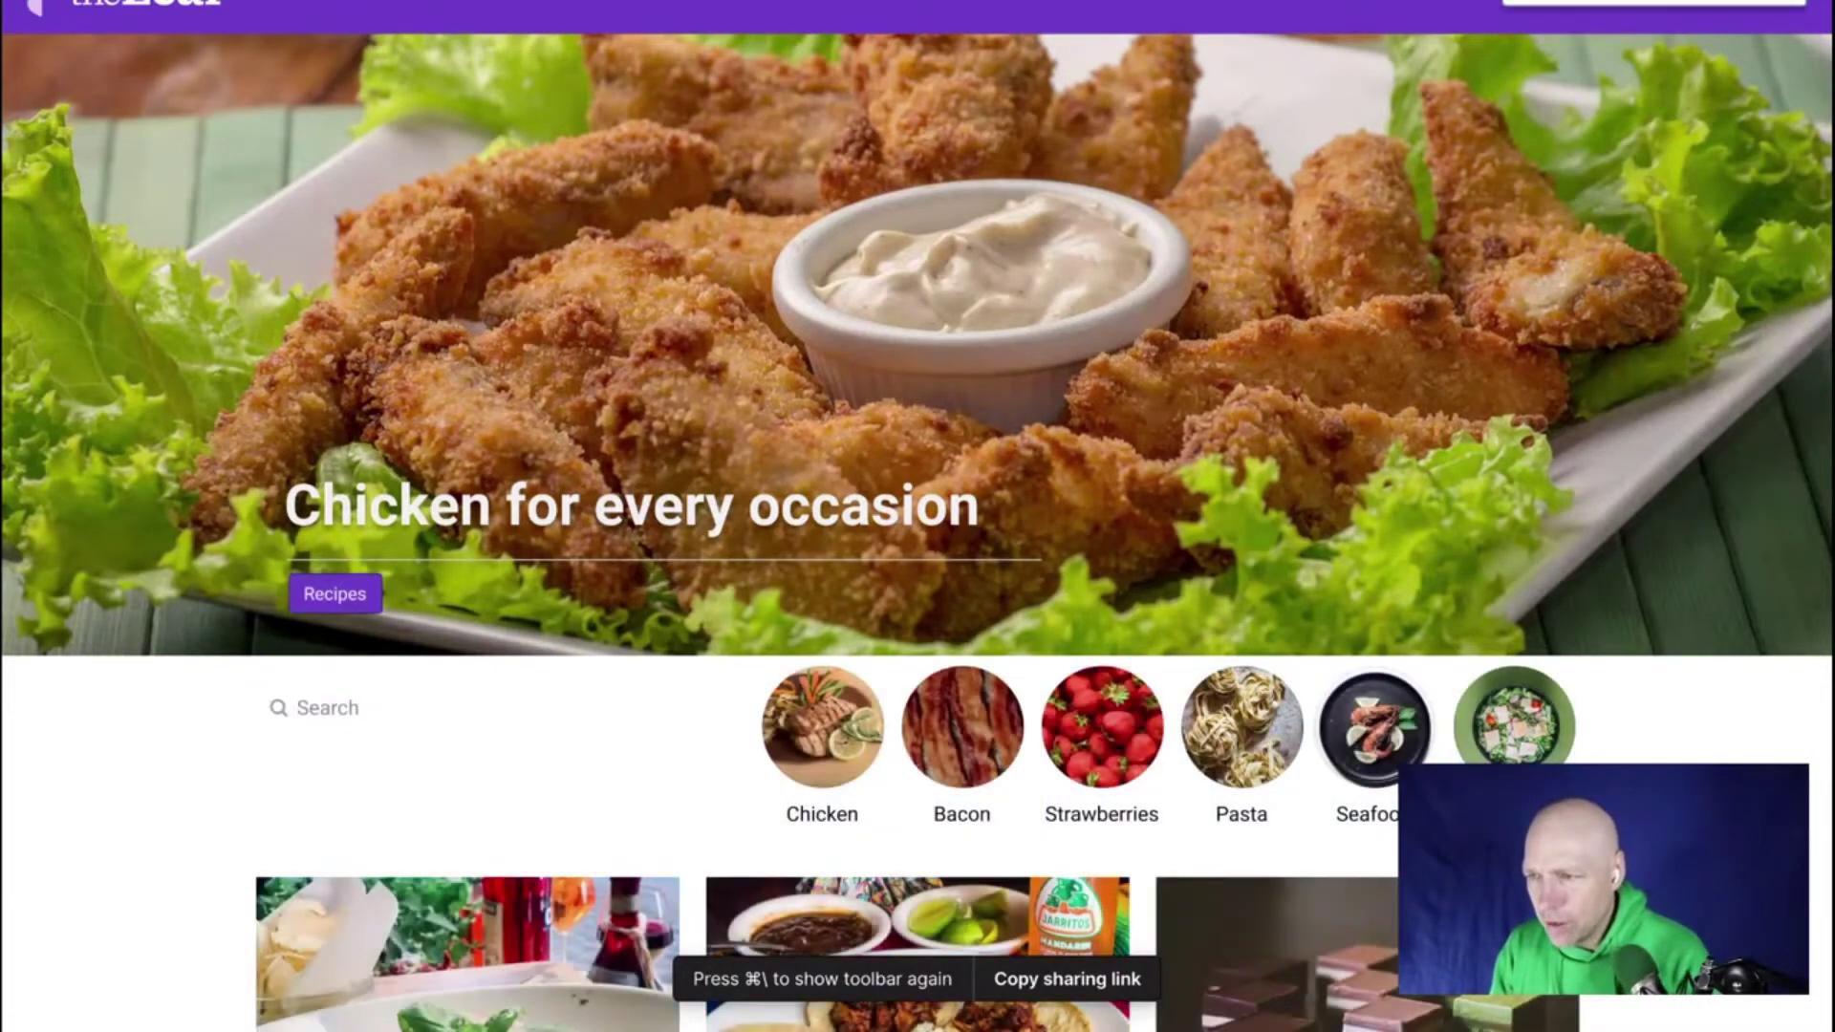
{"action": "left_click", "coordinate": [1618, 3]}
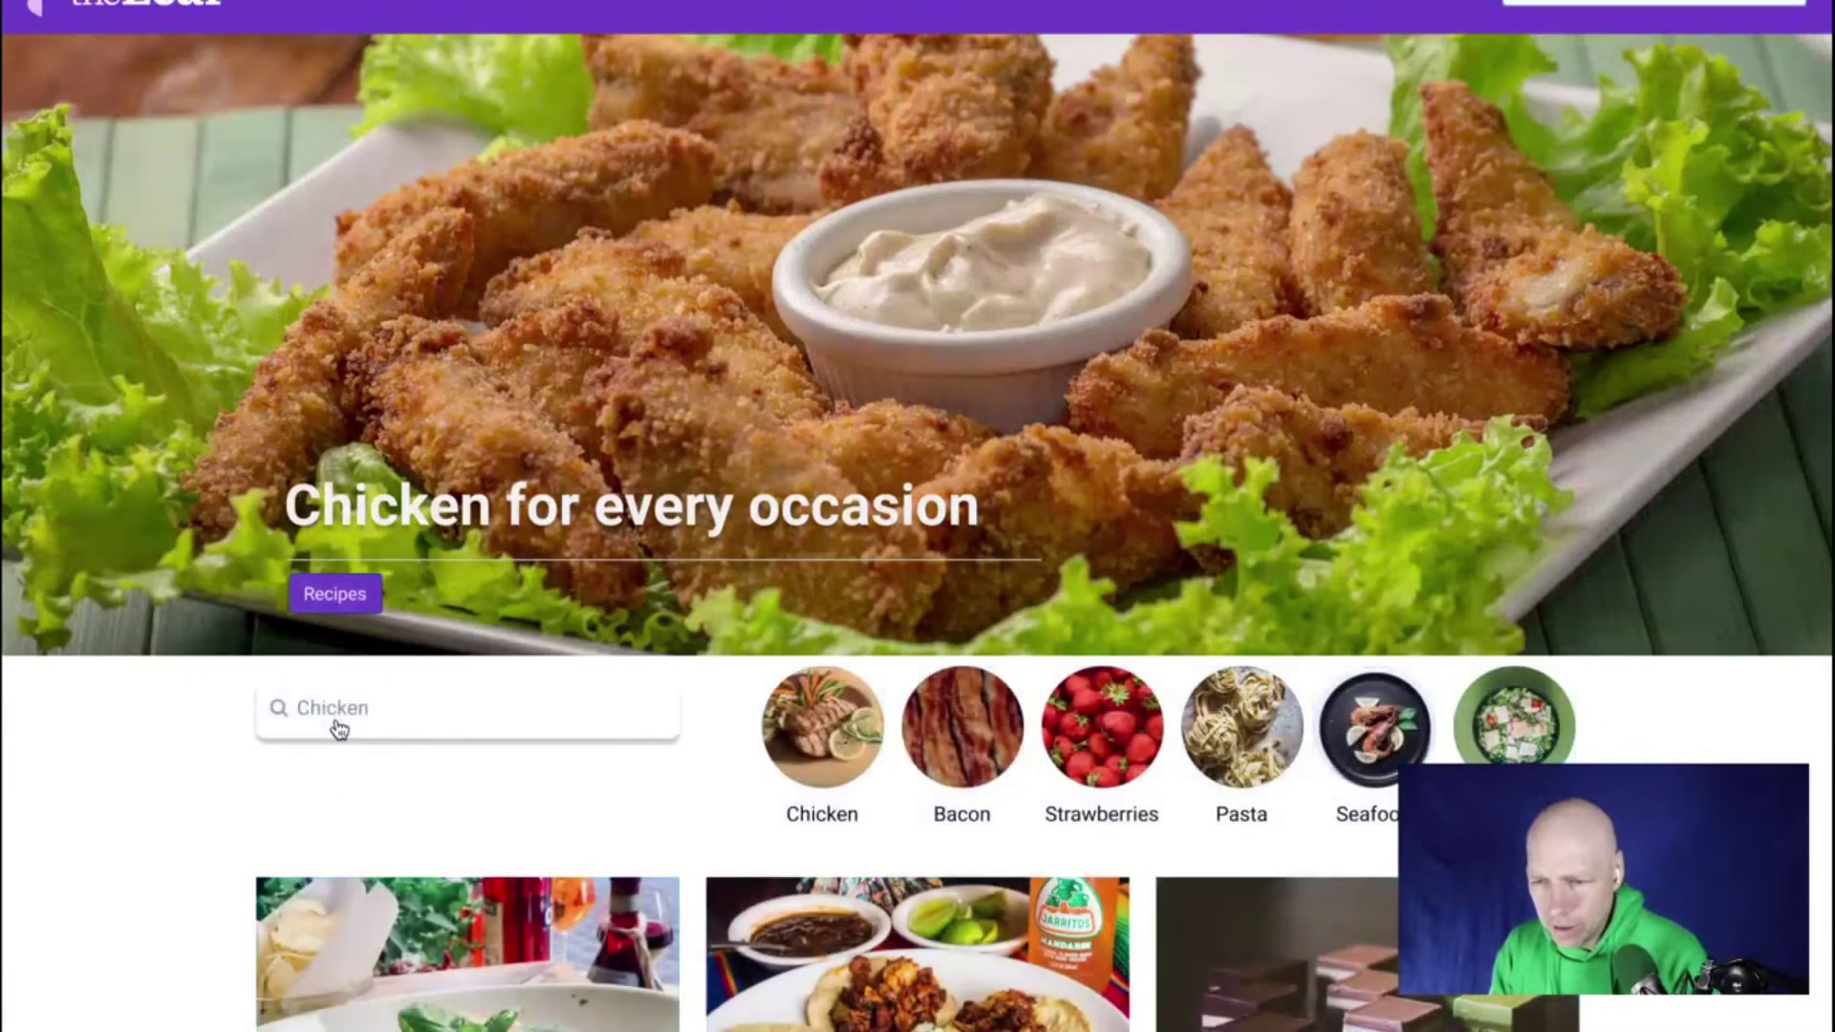
{"action": "left_click", "coordinate": [339, 729]}
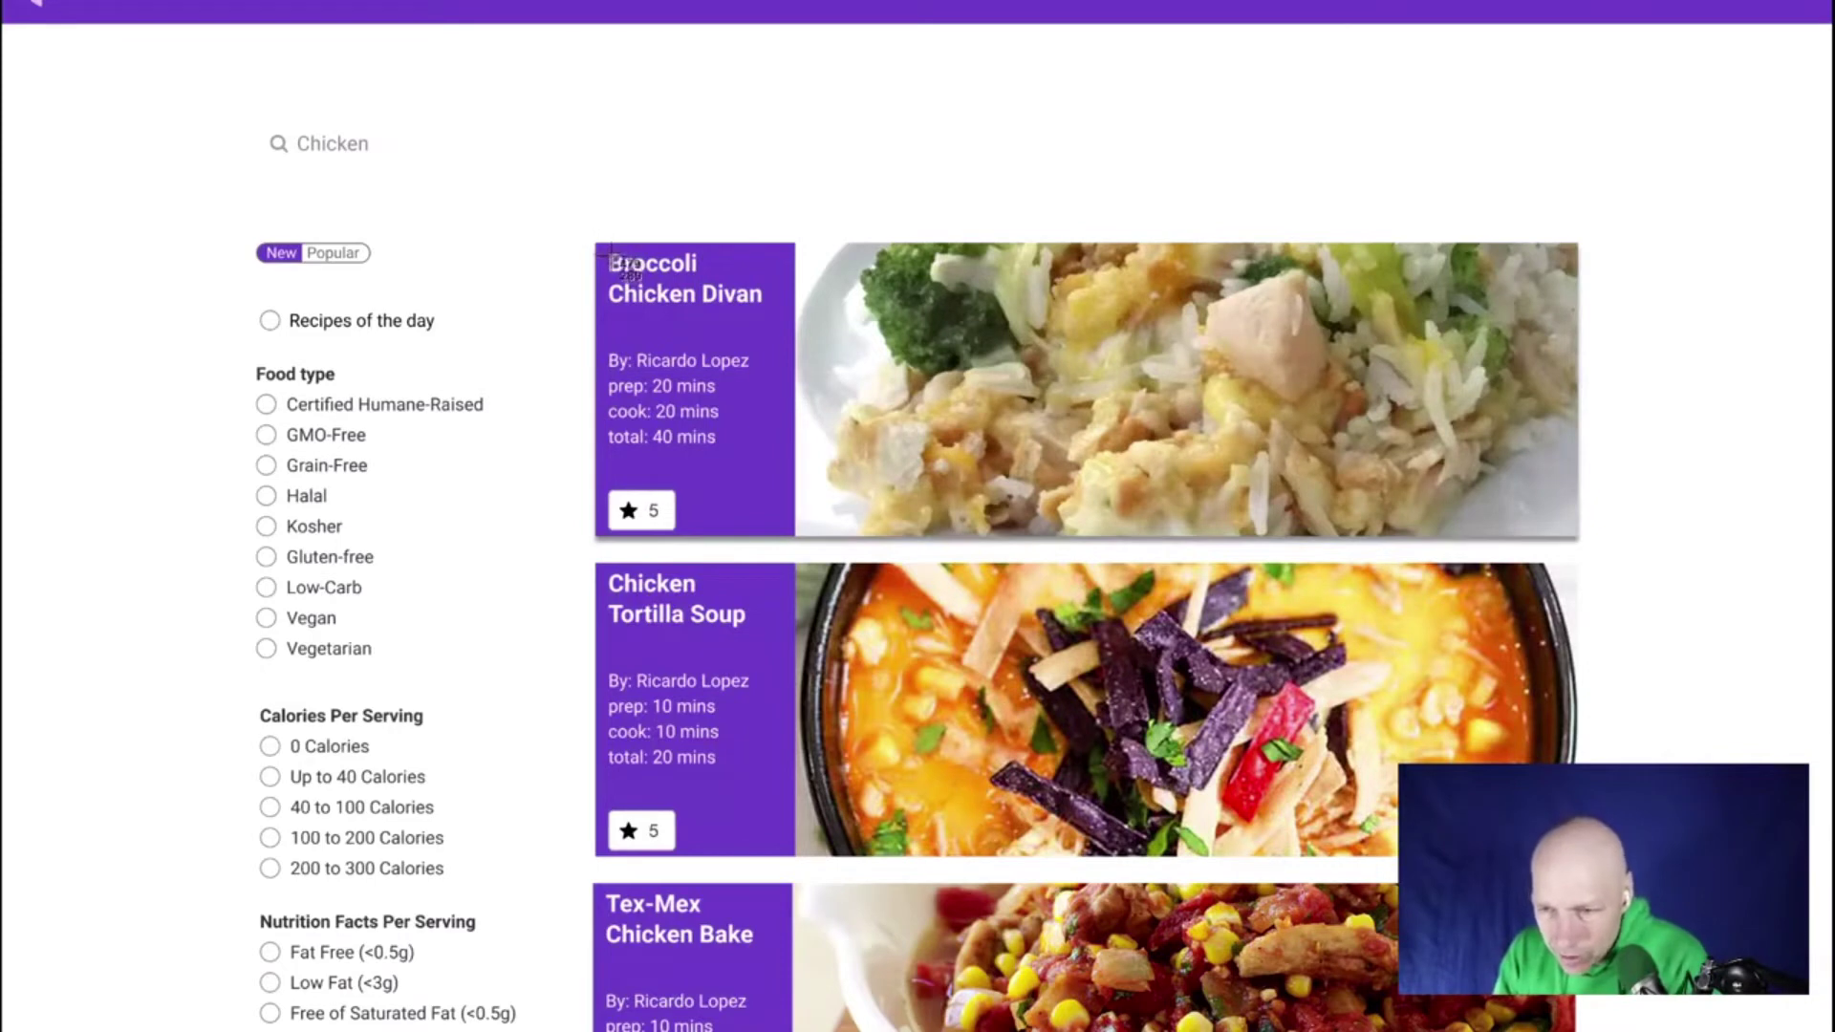
Screenshot the first result, open Broccoli Chicken Divan, then restart at the home page
{"action": "left_click_drag", "start_coordinate": [611, 252], "coordinate": [788, 522]}
{"action": "left_click", "coordinate": [683, 313]}
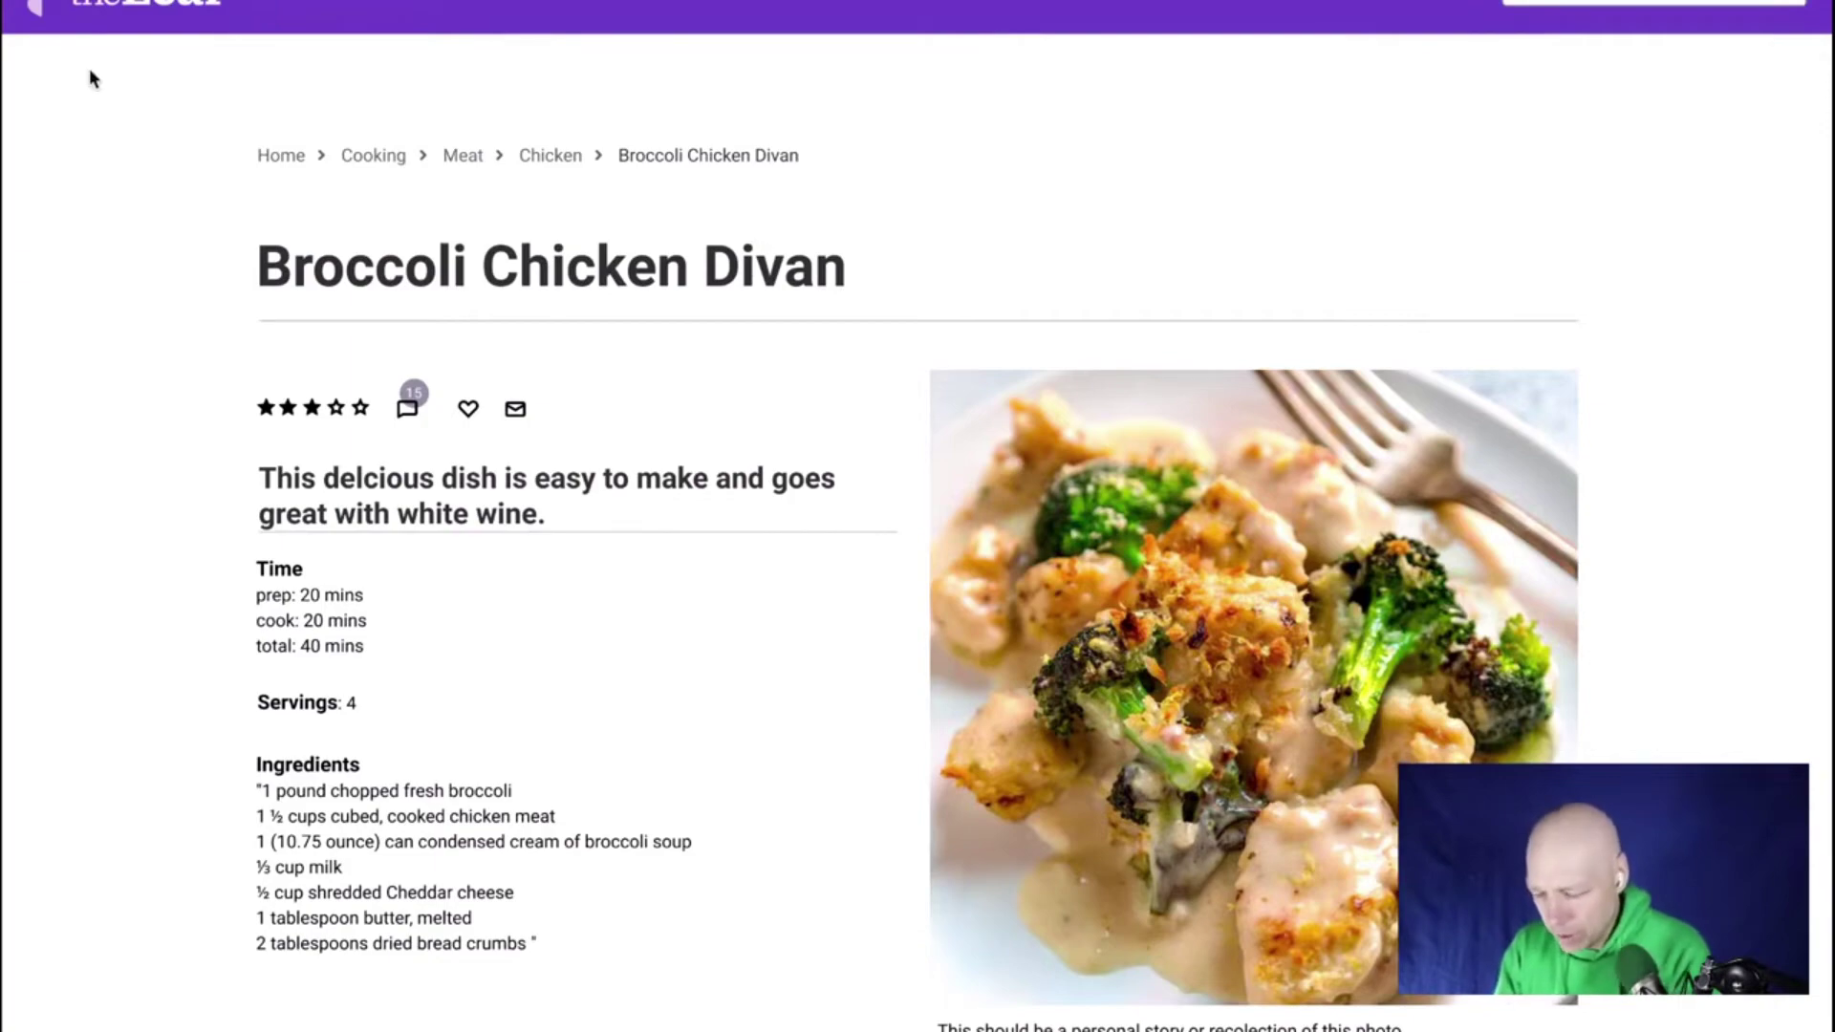
{"action": "key", "text": "alt+Left"}
{"action": "scroll", "coordinate": [512, 491], "scroll_direction": "down", "scroll_amount": 3}
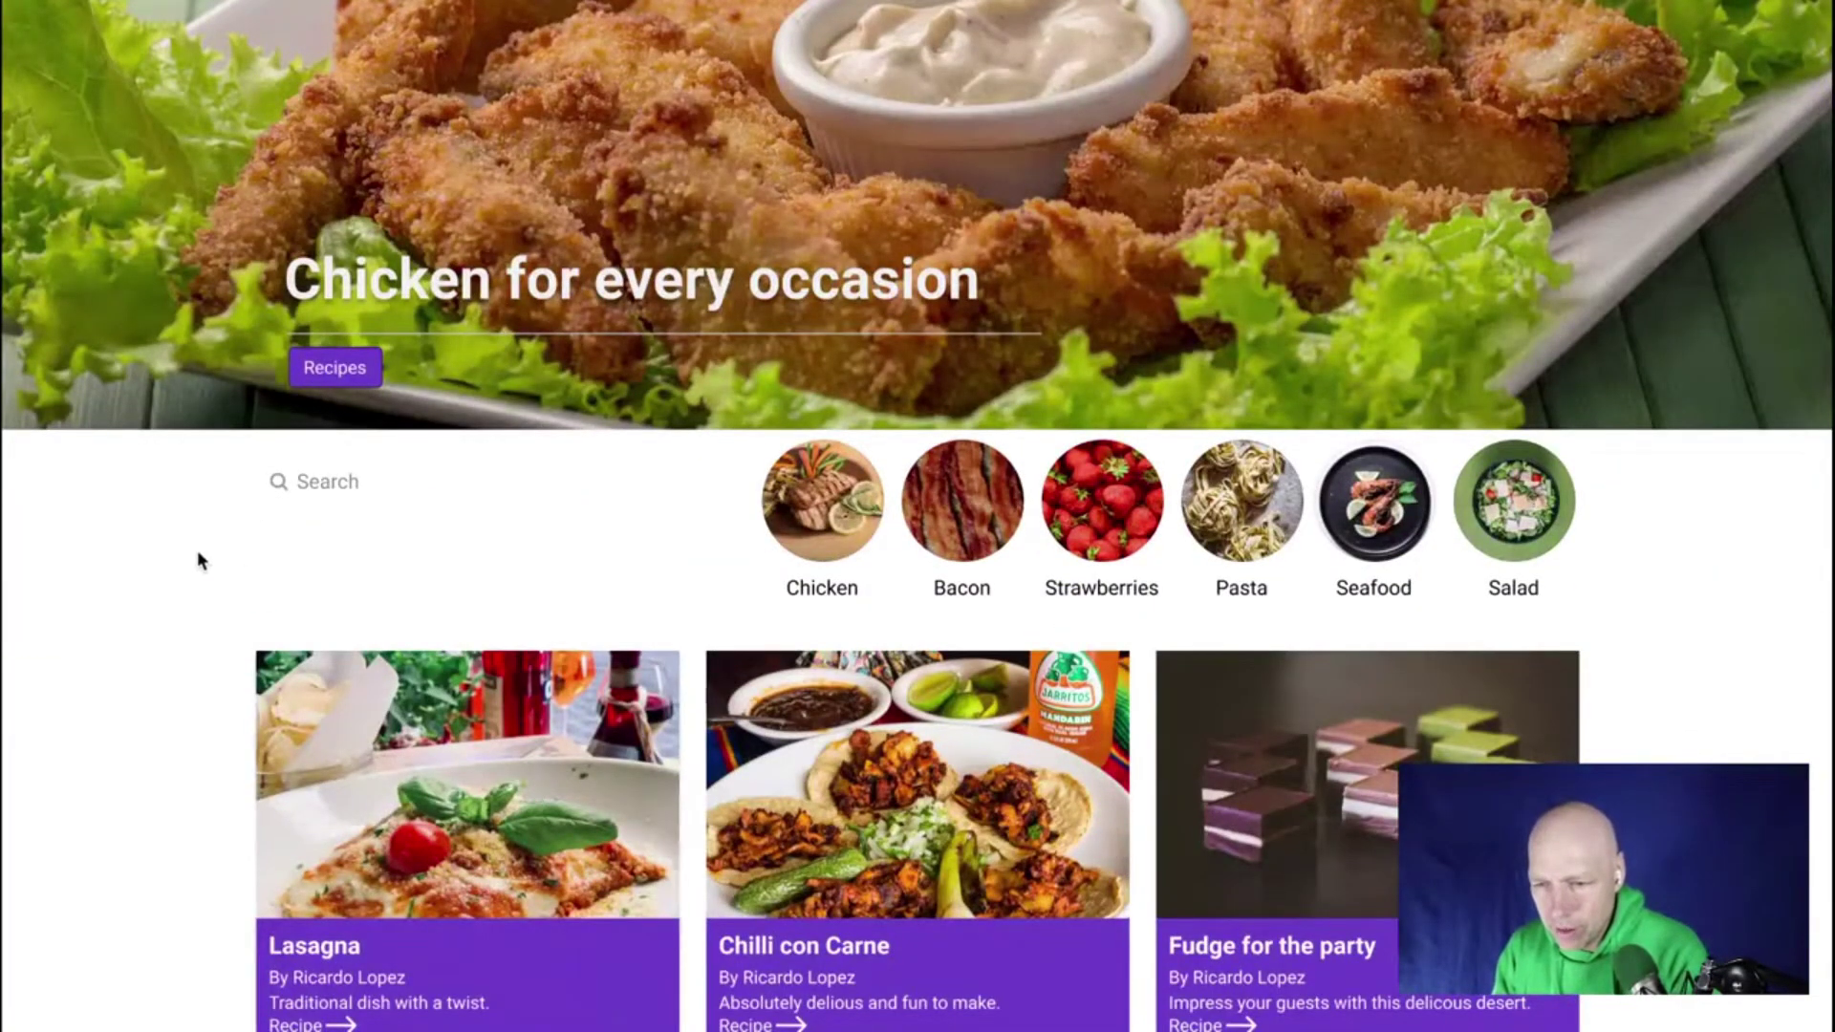
{"action": "scroll", "coordinate": [195, 558], "scroll_direction": "down", "scroll_amount": 3}
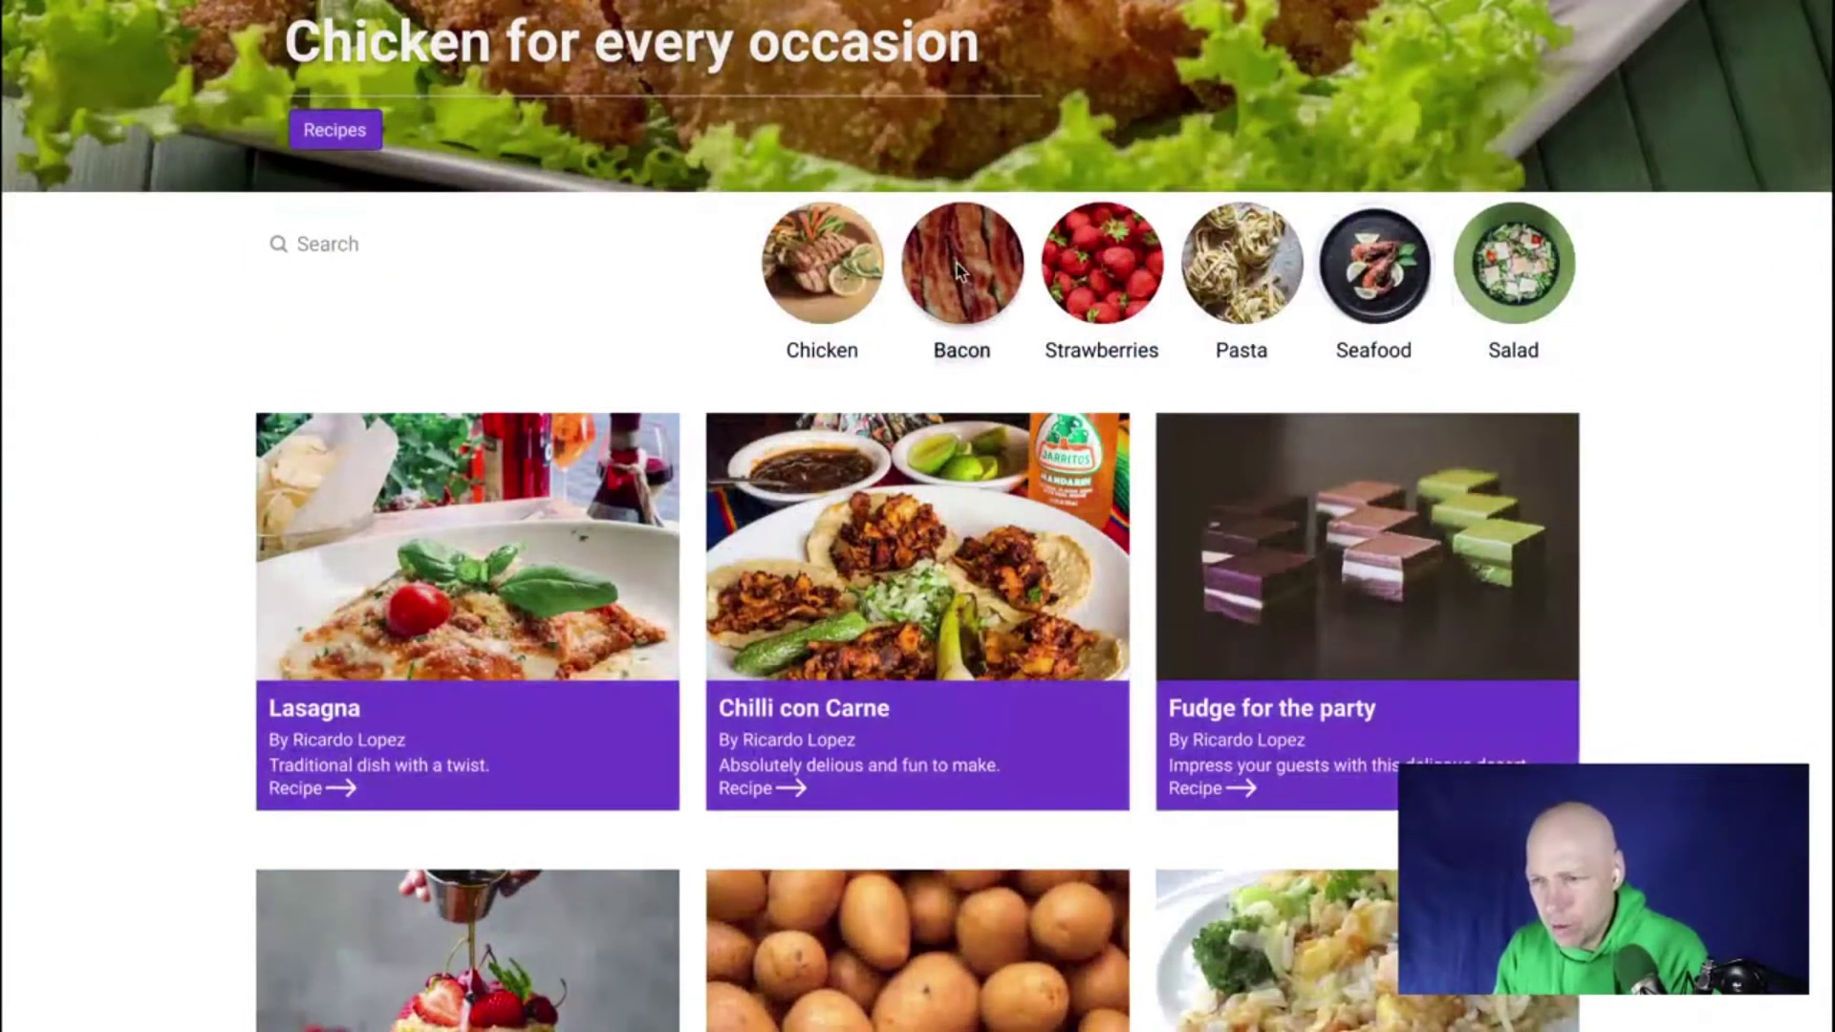
Open the Chicken category results and check which areas are clickable
{"action": "left_click", "coordinate": [845, 320]}
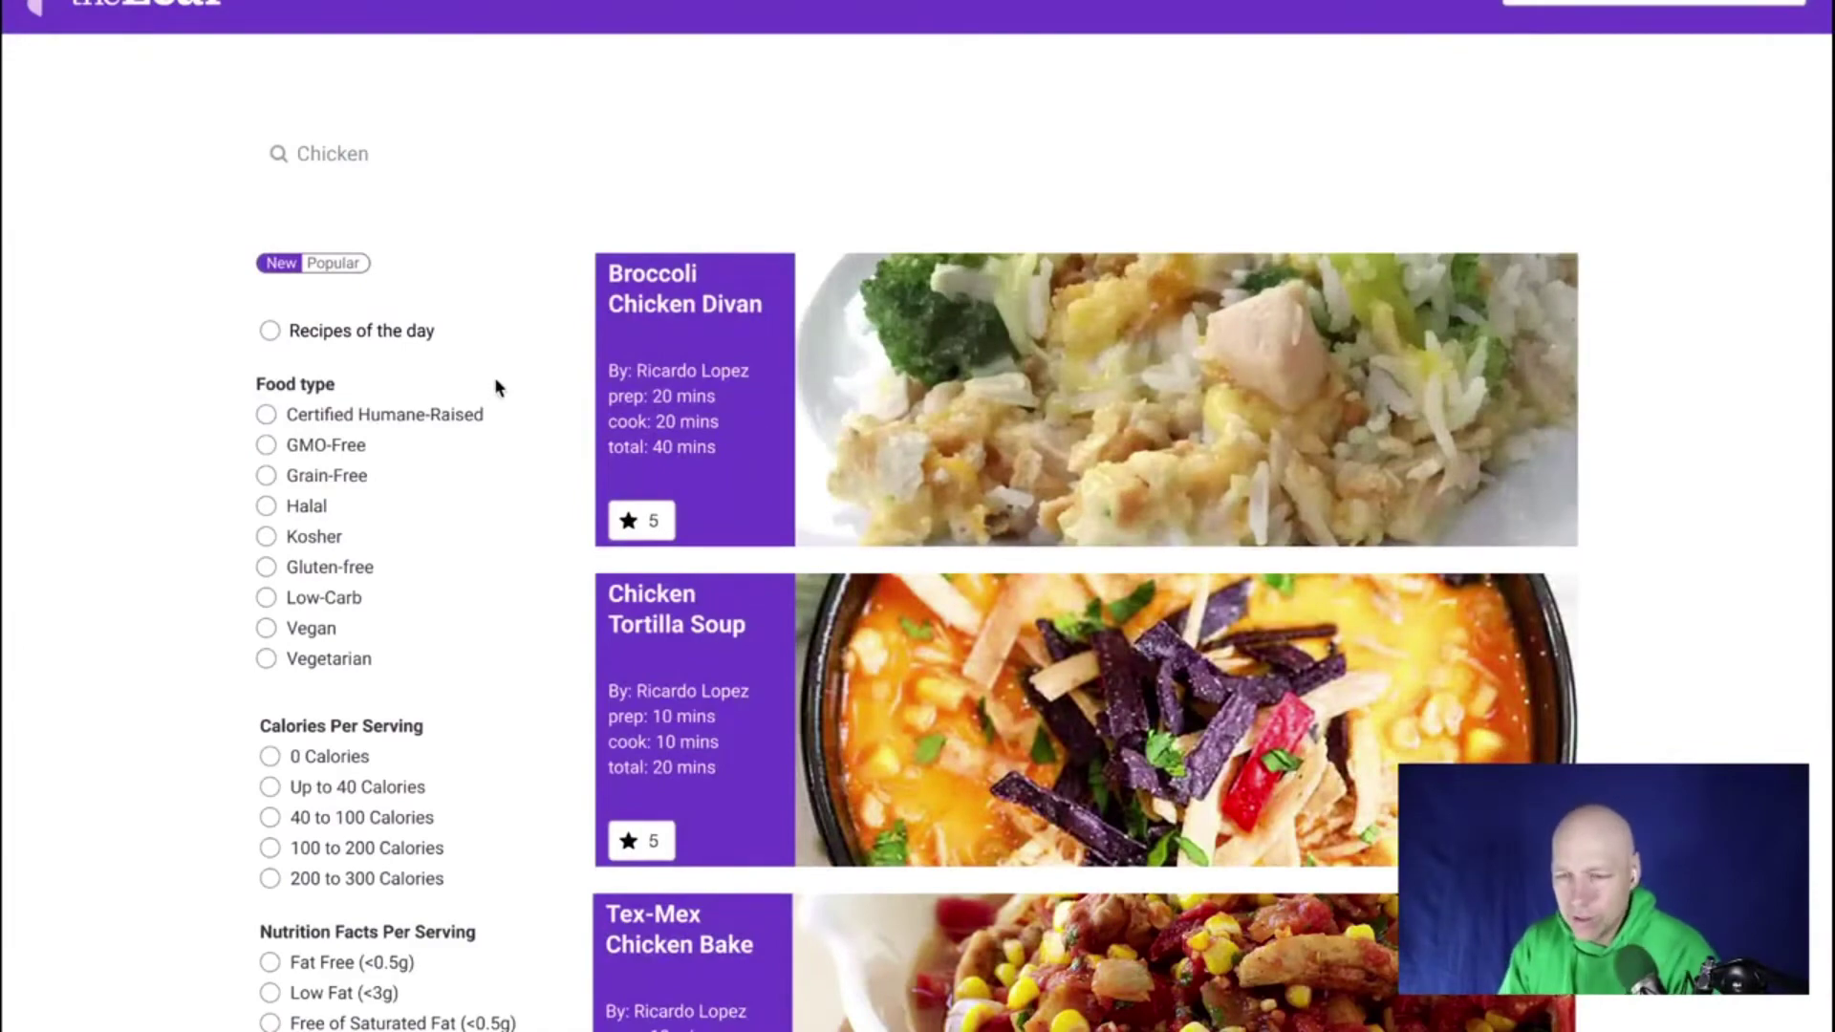
{"action": "key", "text": "ctrl+a"}
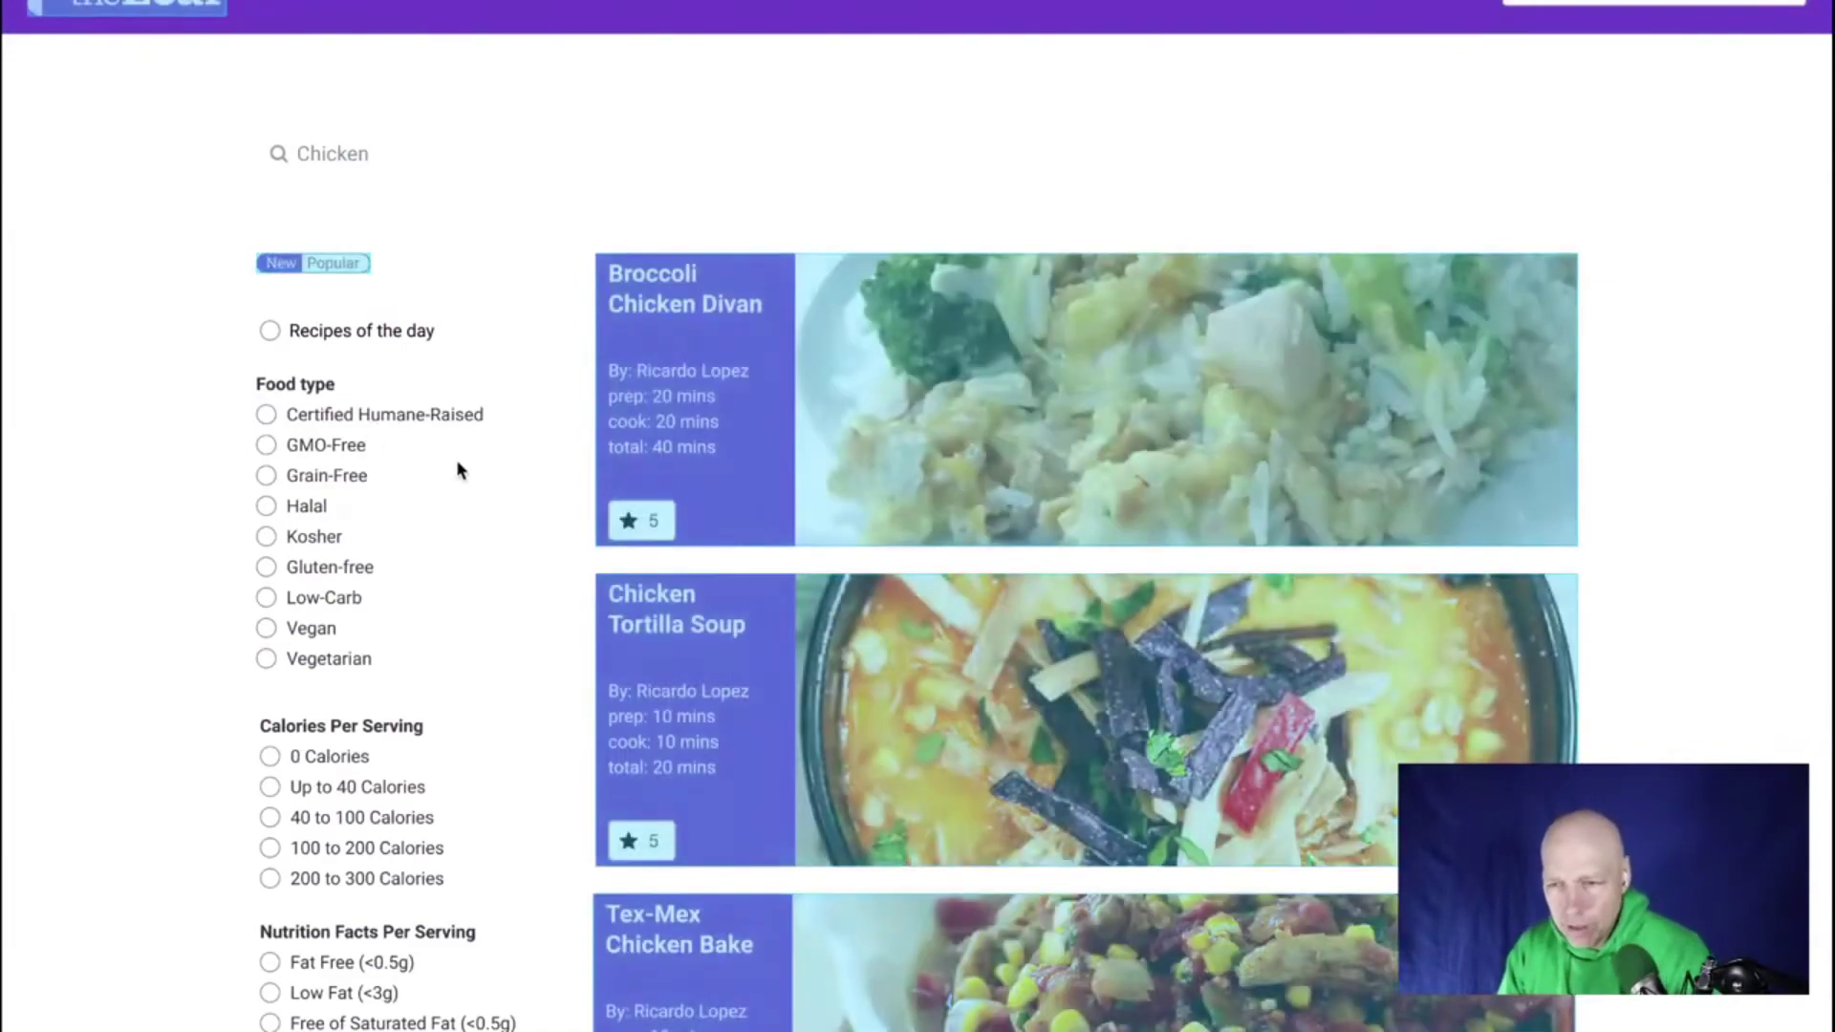
{"action": "left_click", "coordinate": [457, 470]}
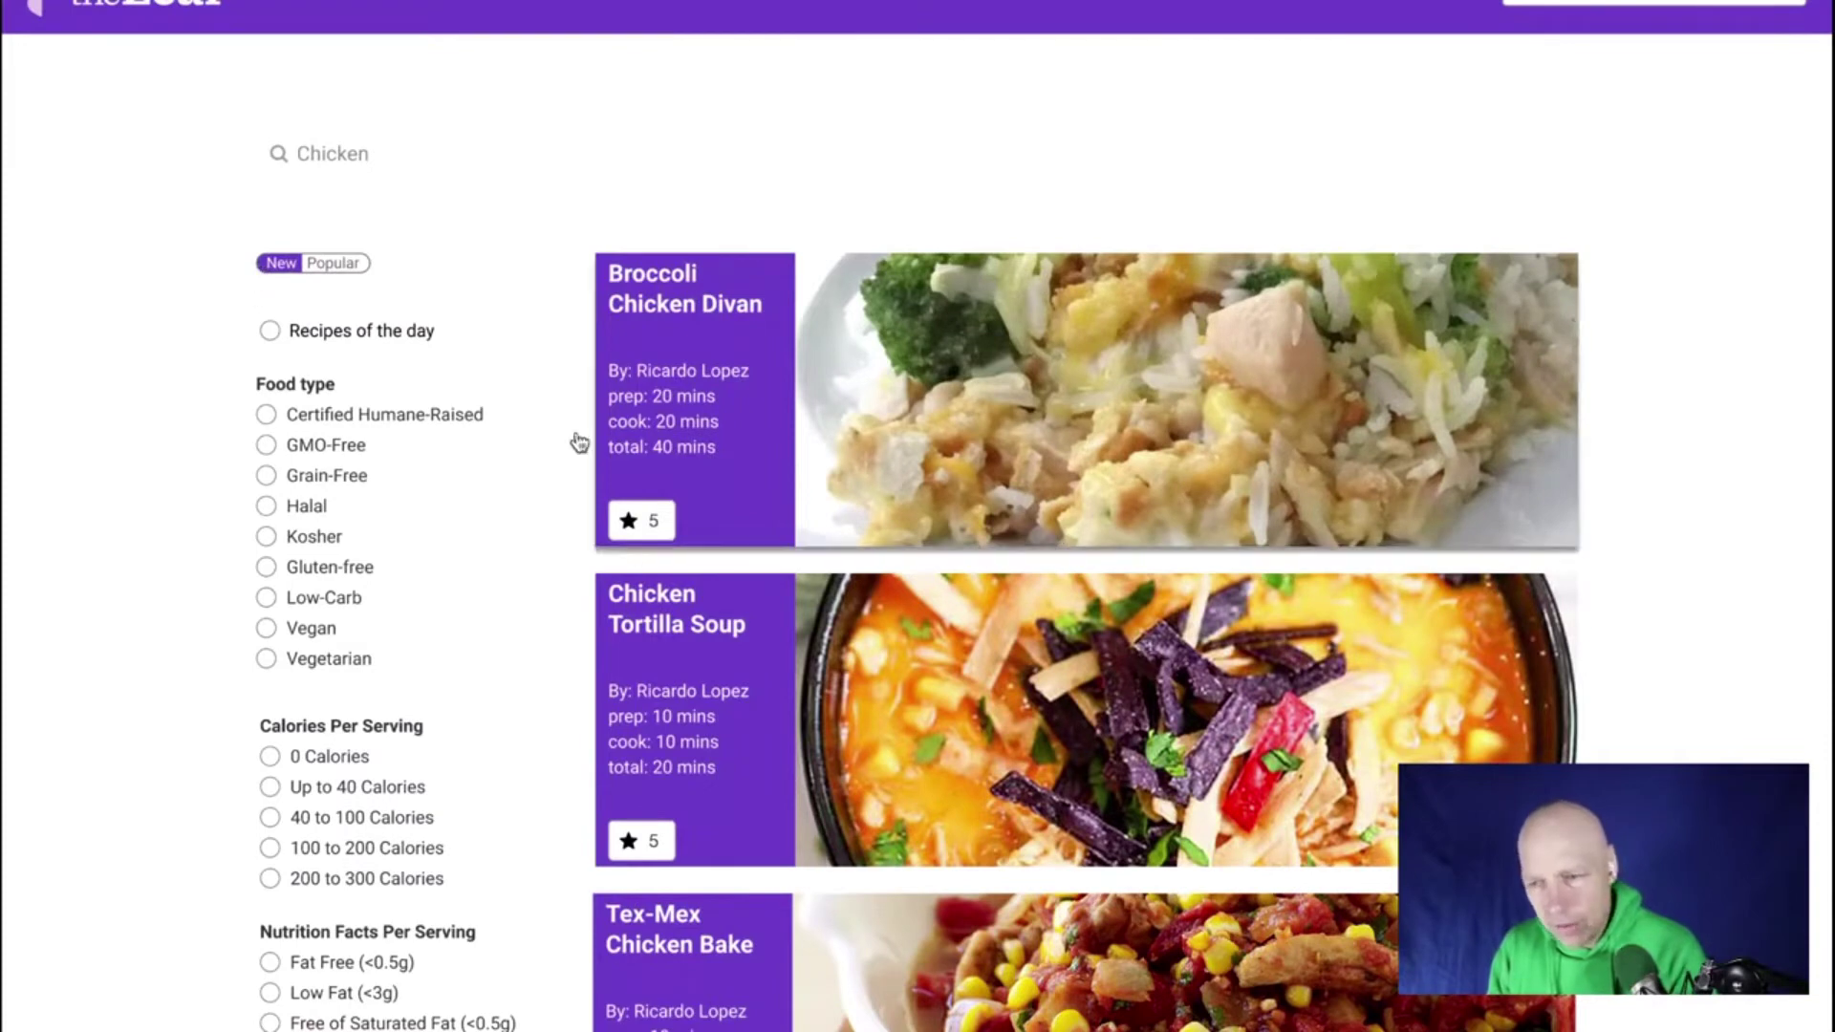
Toggle the results sort between New and Popular several times, ending on New
{"action": "left_click", "coordinate": [330, 271]}
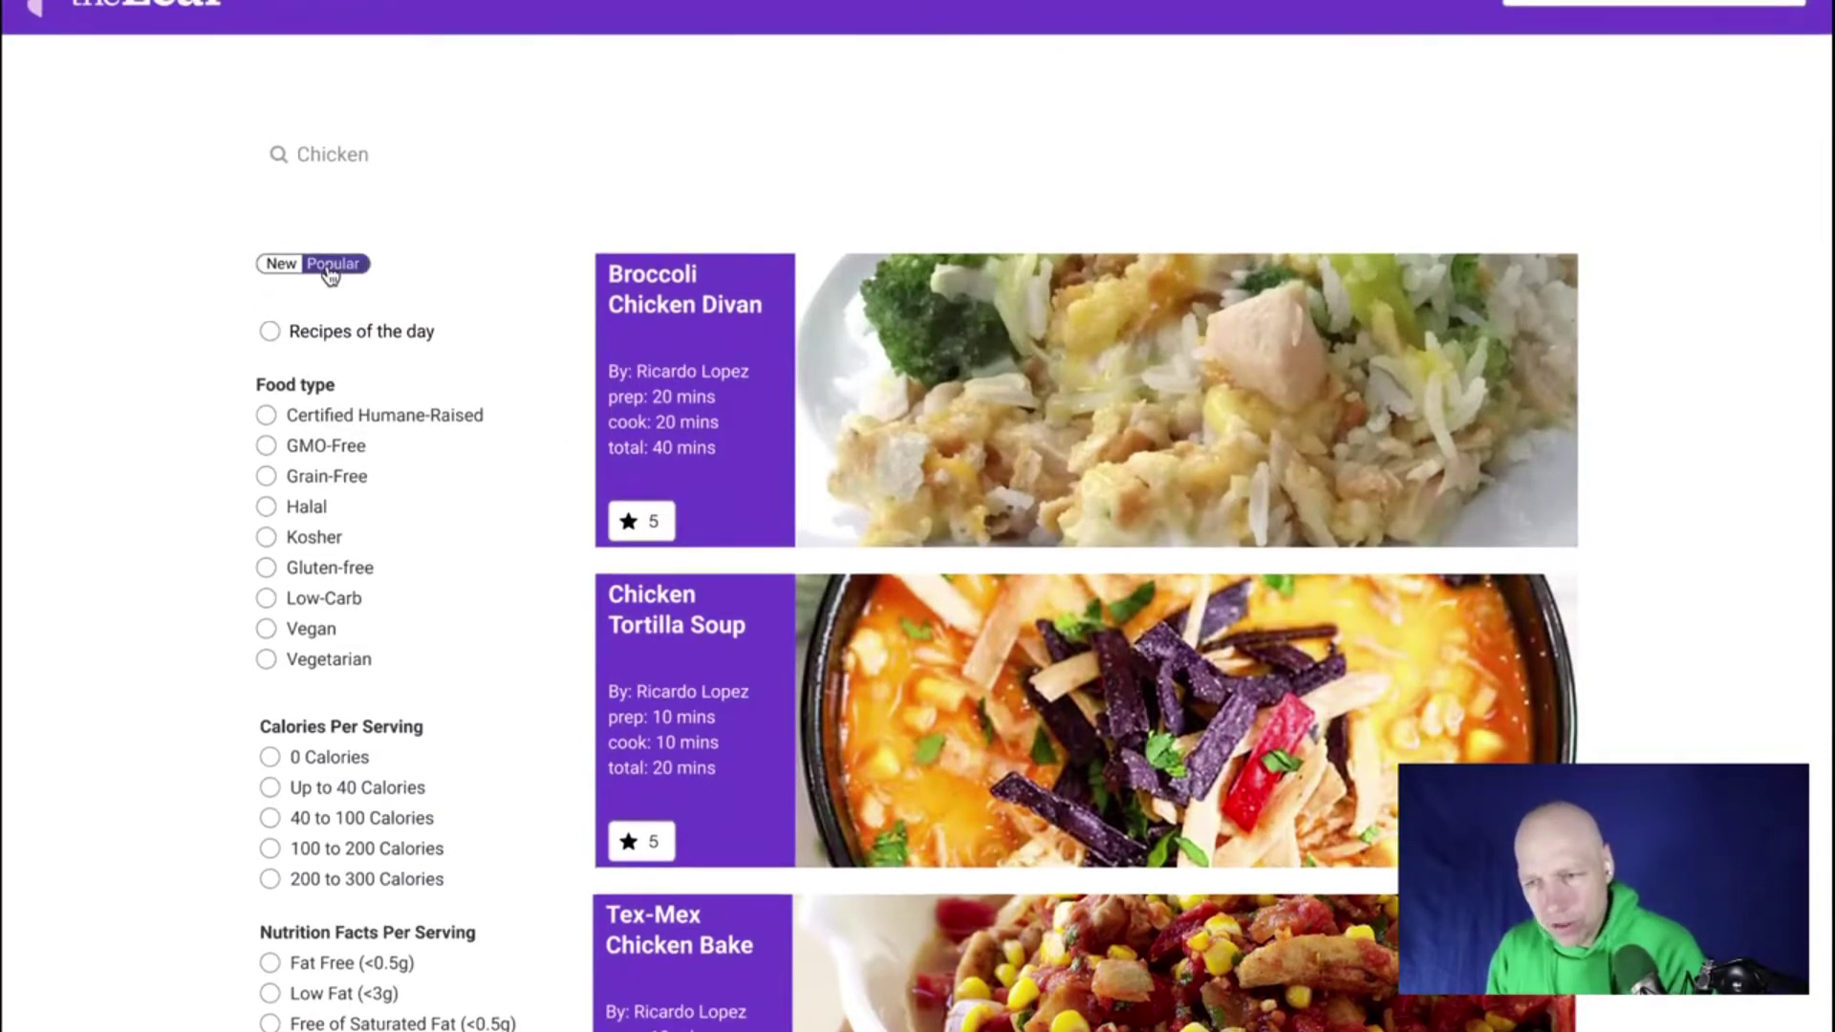
{"action": "left_click", "coordinate": [289, 268]}
{"action": "left_click", "coordinate": [334, 270]}
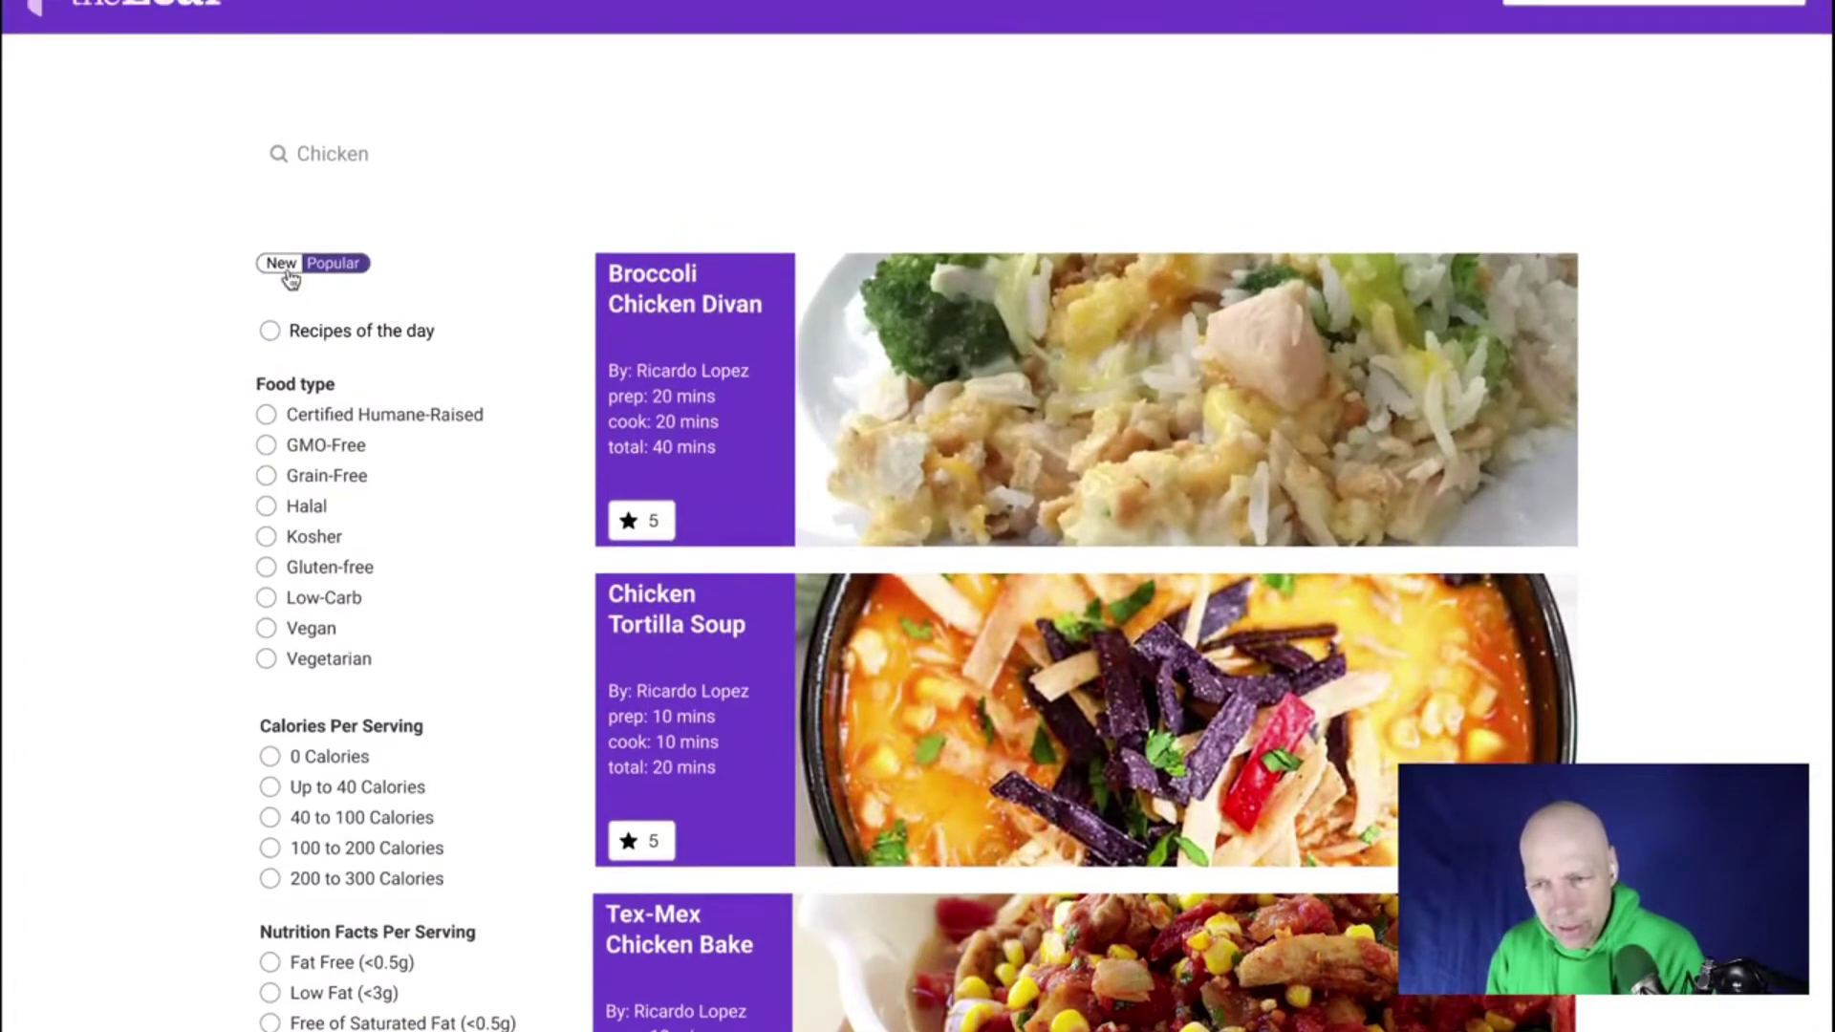
{"action": "left_click", "coordinate": [289, 270]}
{"action": "left_click", "coordinate": [337, 270]}
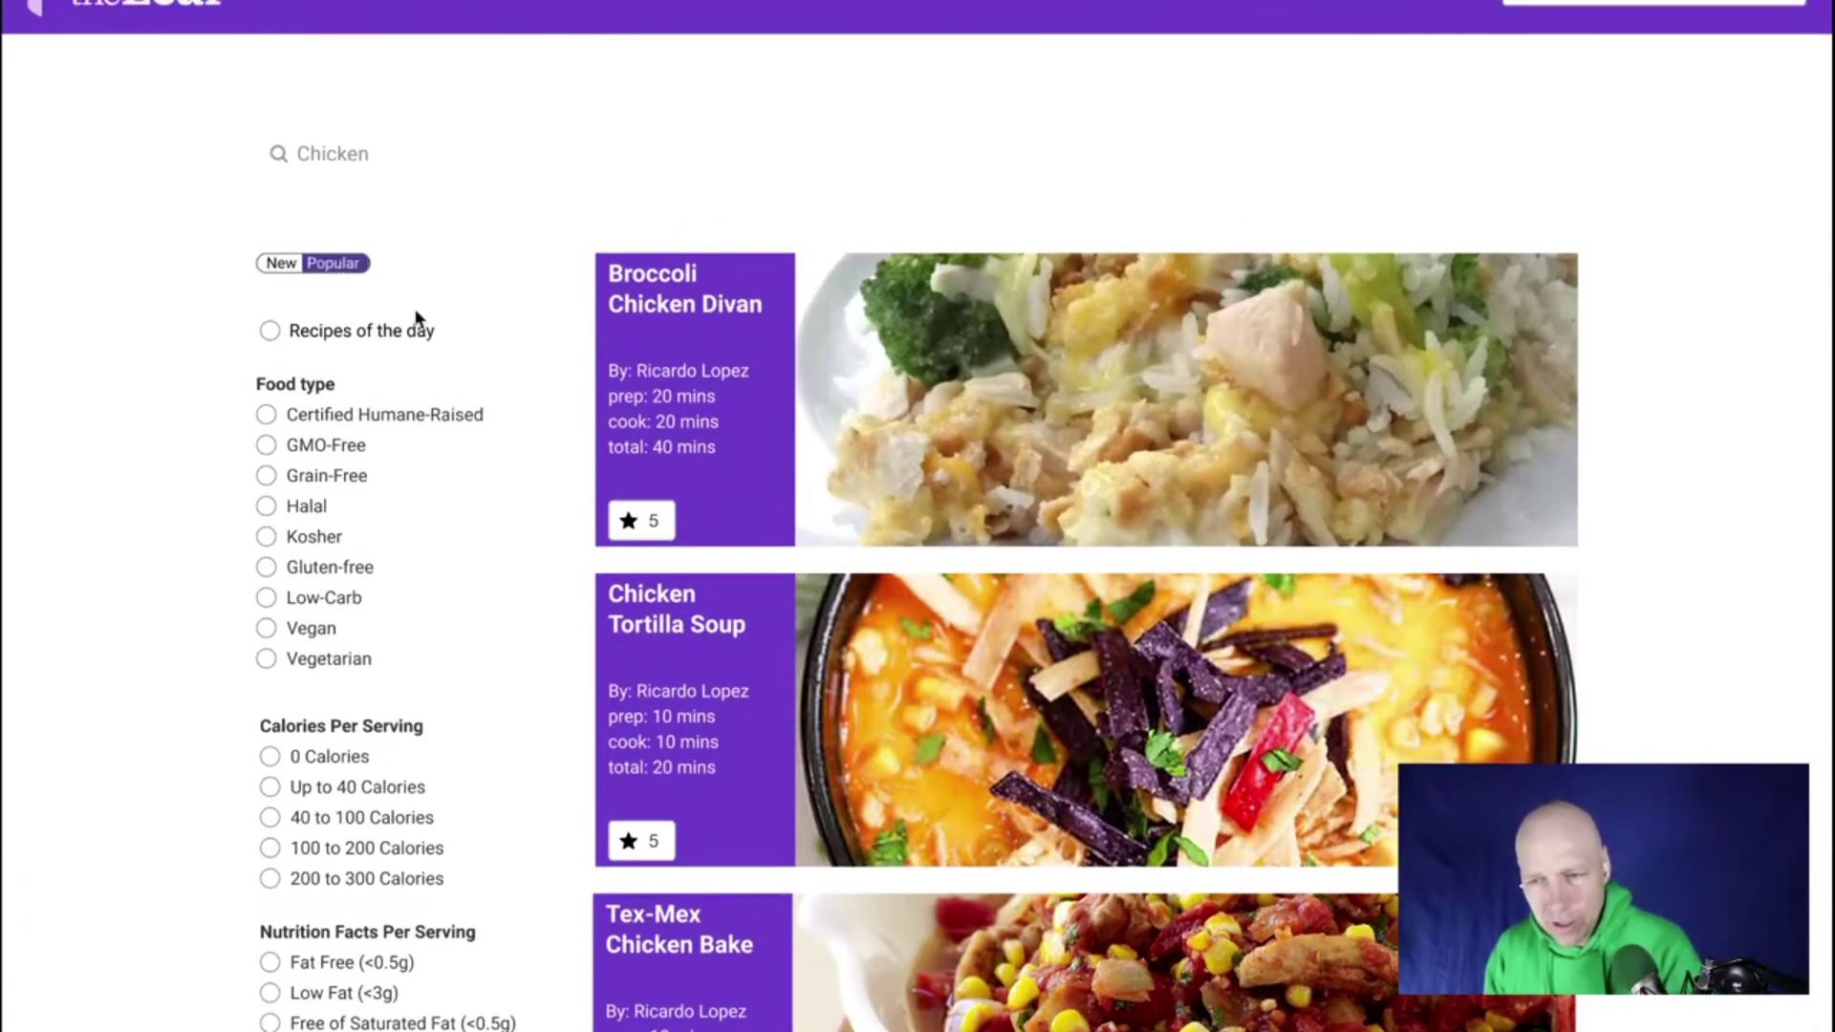
{"action": "left_click", "coordinate": [289, 267]}
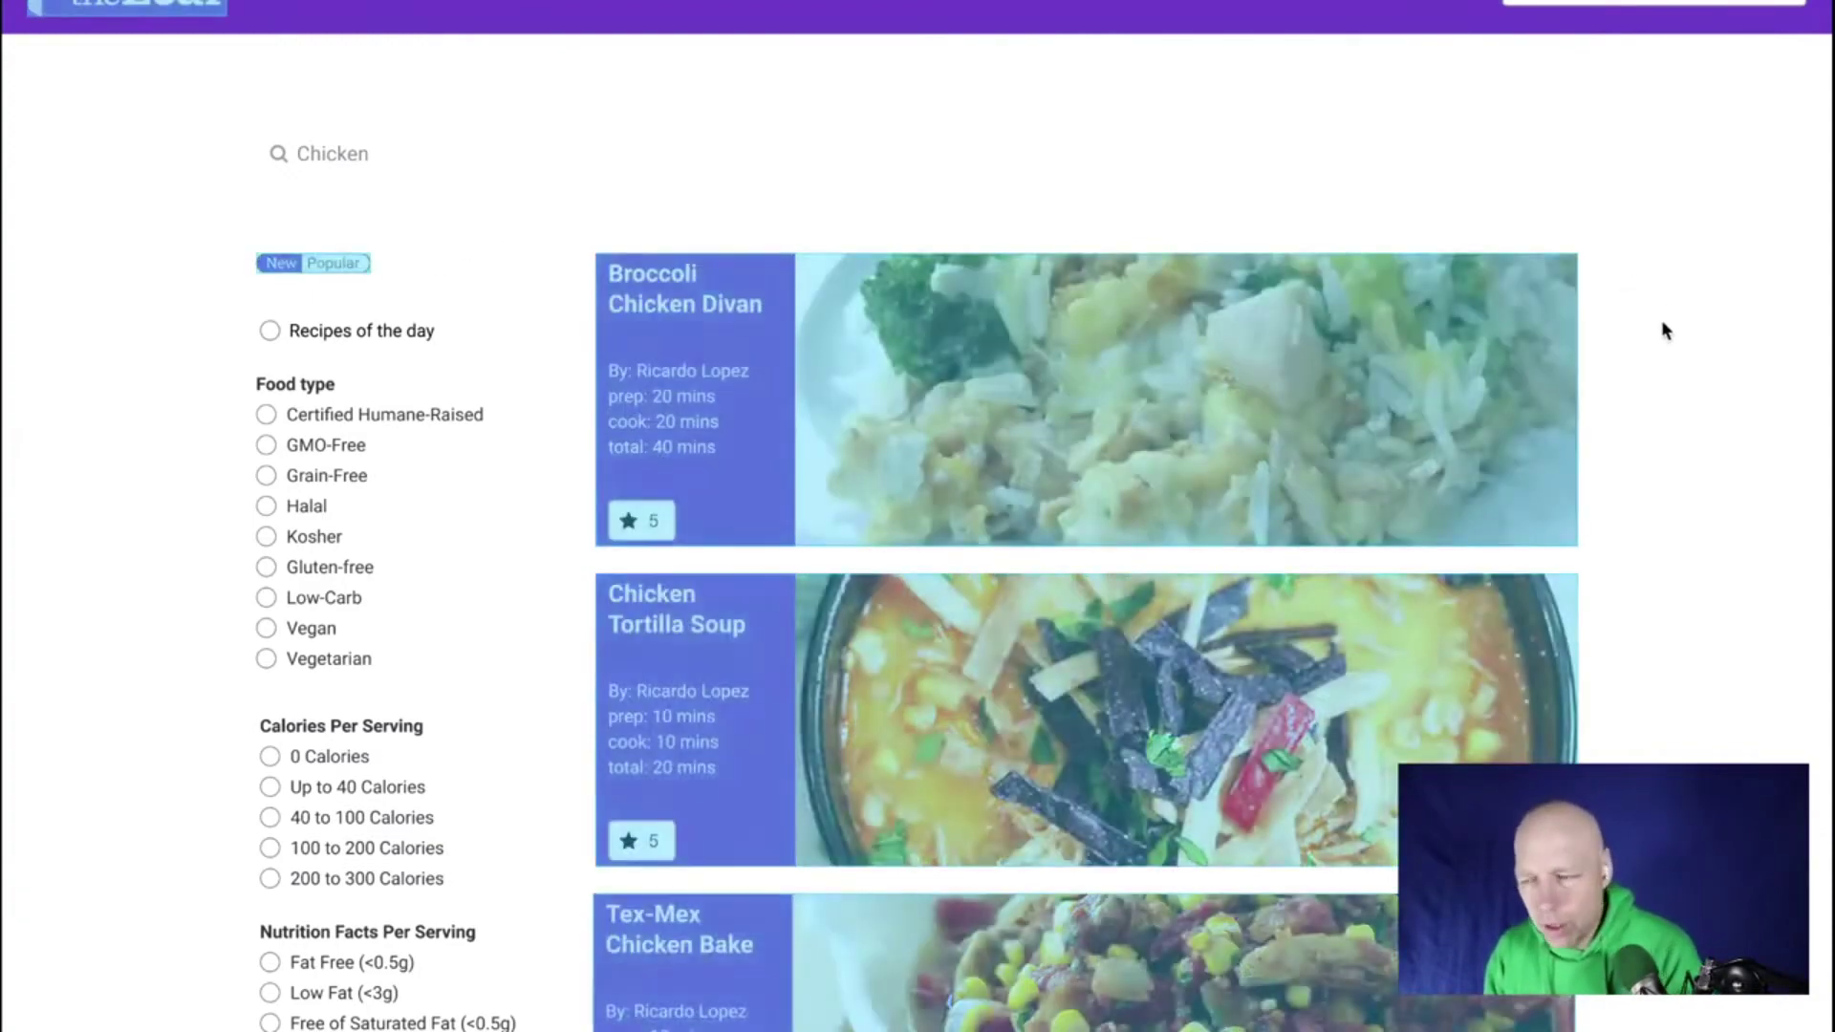
Read through the Chicken Tortilla Soup ingredients and steps, then restart at the home page
{"action": "left_click", "coordinate": [1431, 651]}
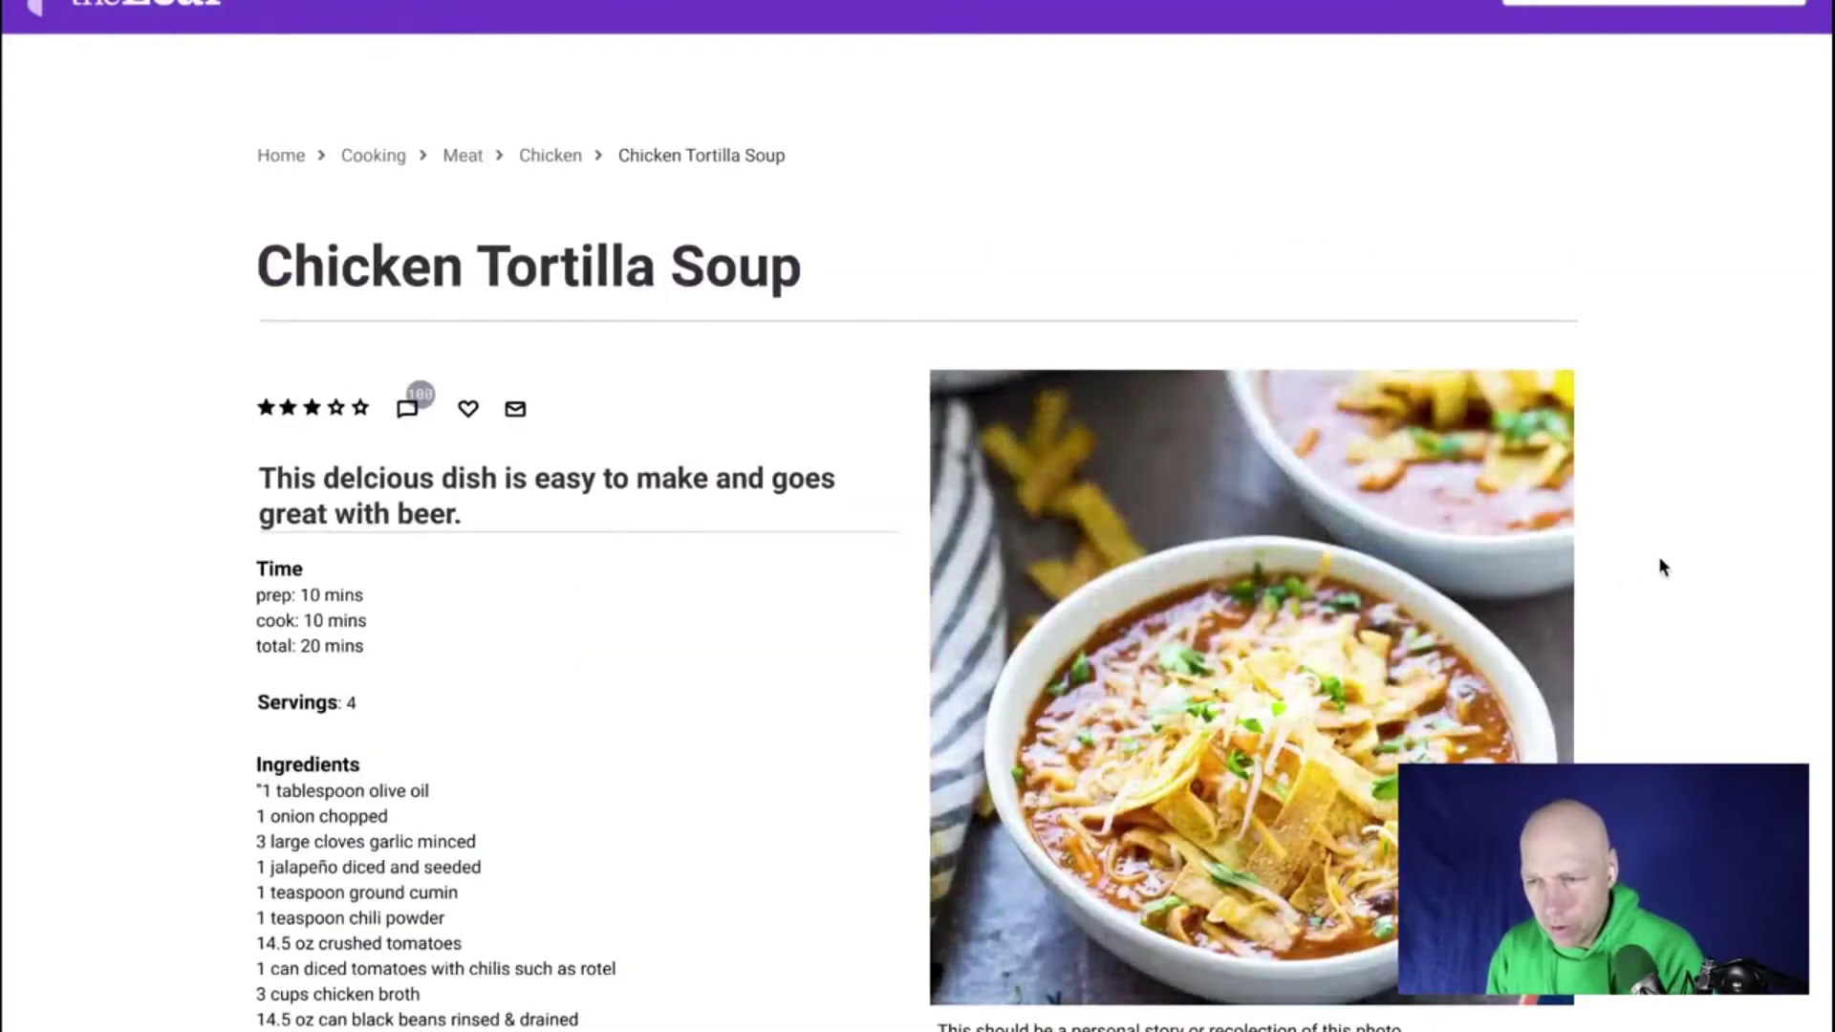
{"action": "scroll", "coordinate": [1662, 568], "scroll_direction": "down", "scroll_amount": 4}
{"action": "scroll", "coordinate": [1663, 568], "scroll_direction": "down", "scroll_amount": 4}
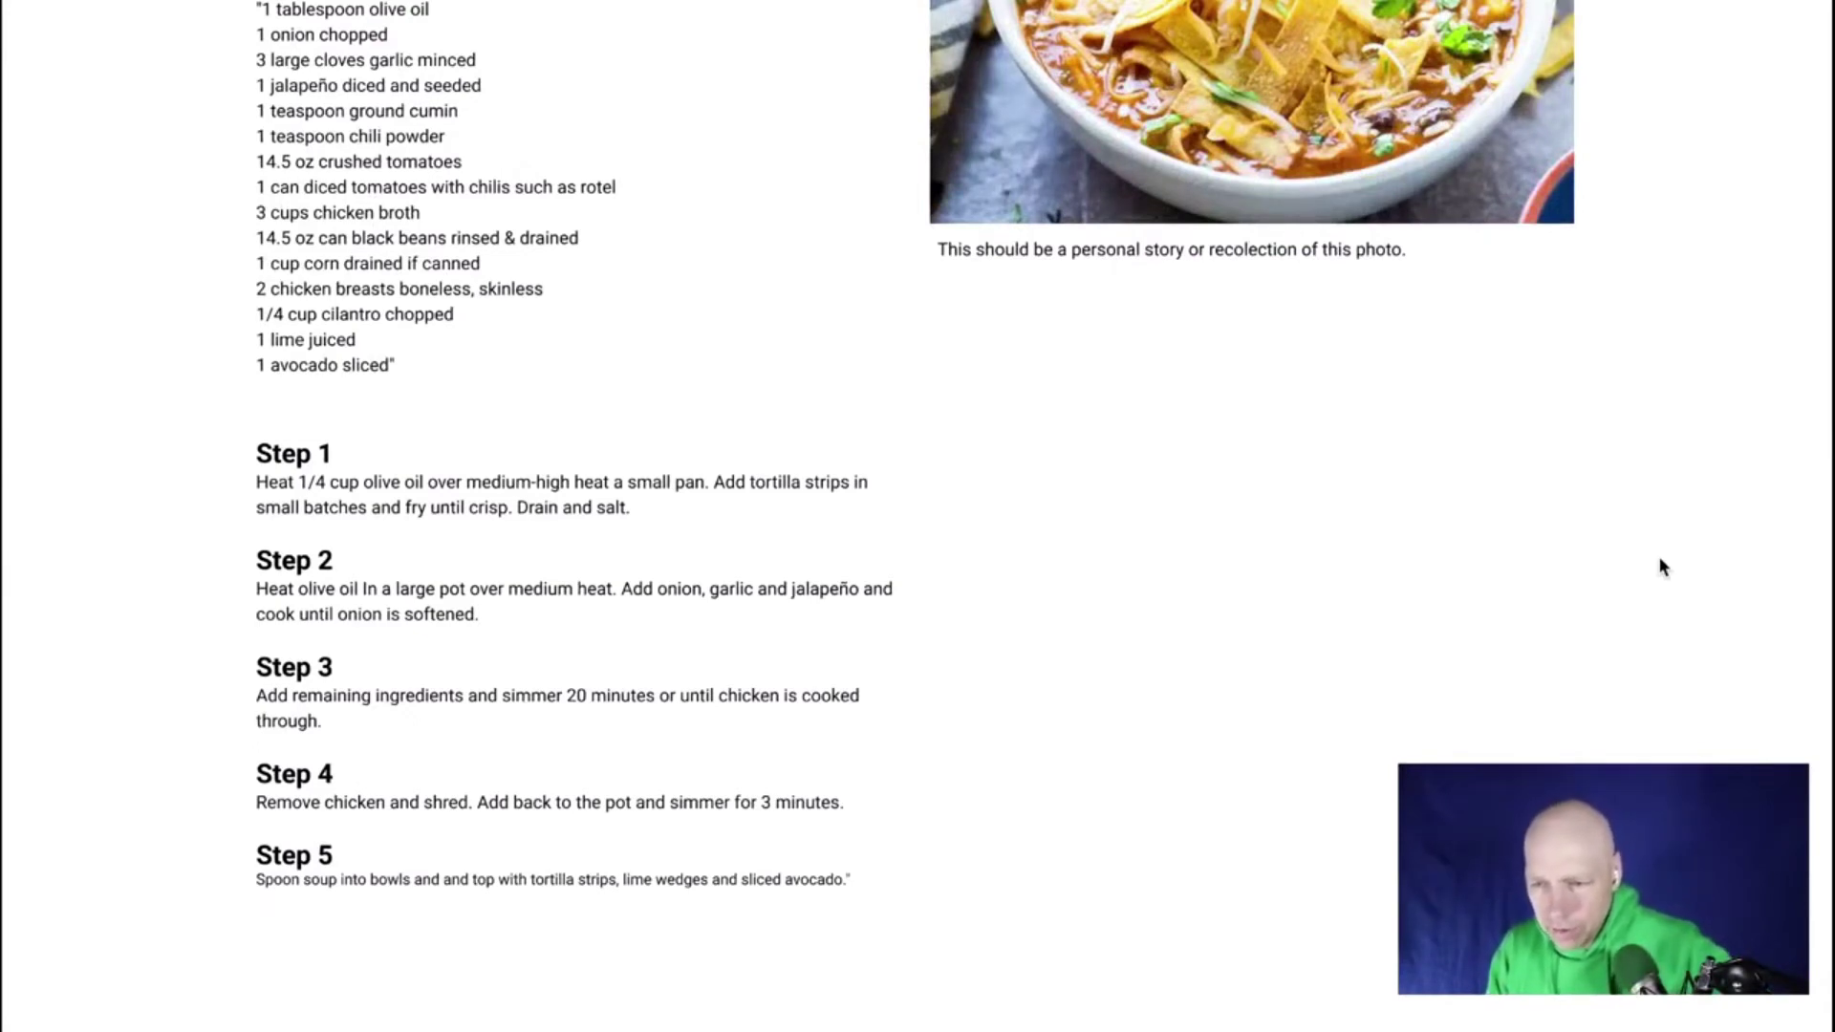
{"action": "scroll", "coordinate": [1662, 568], "scroll_direction": "up", "scroll_amount": 8}
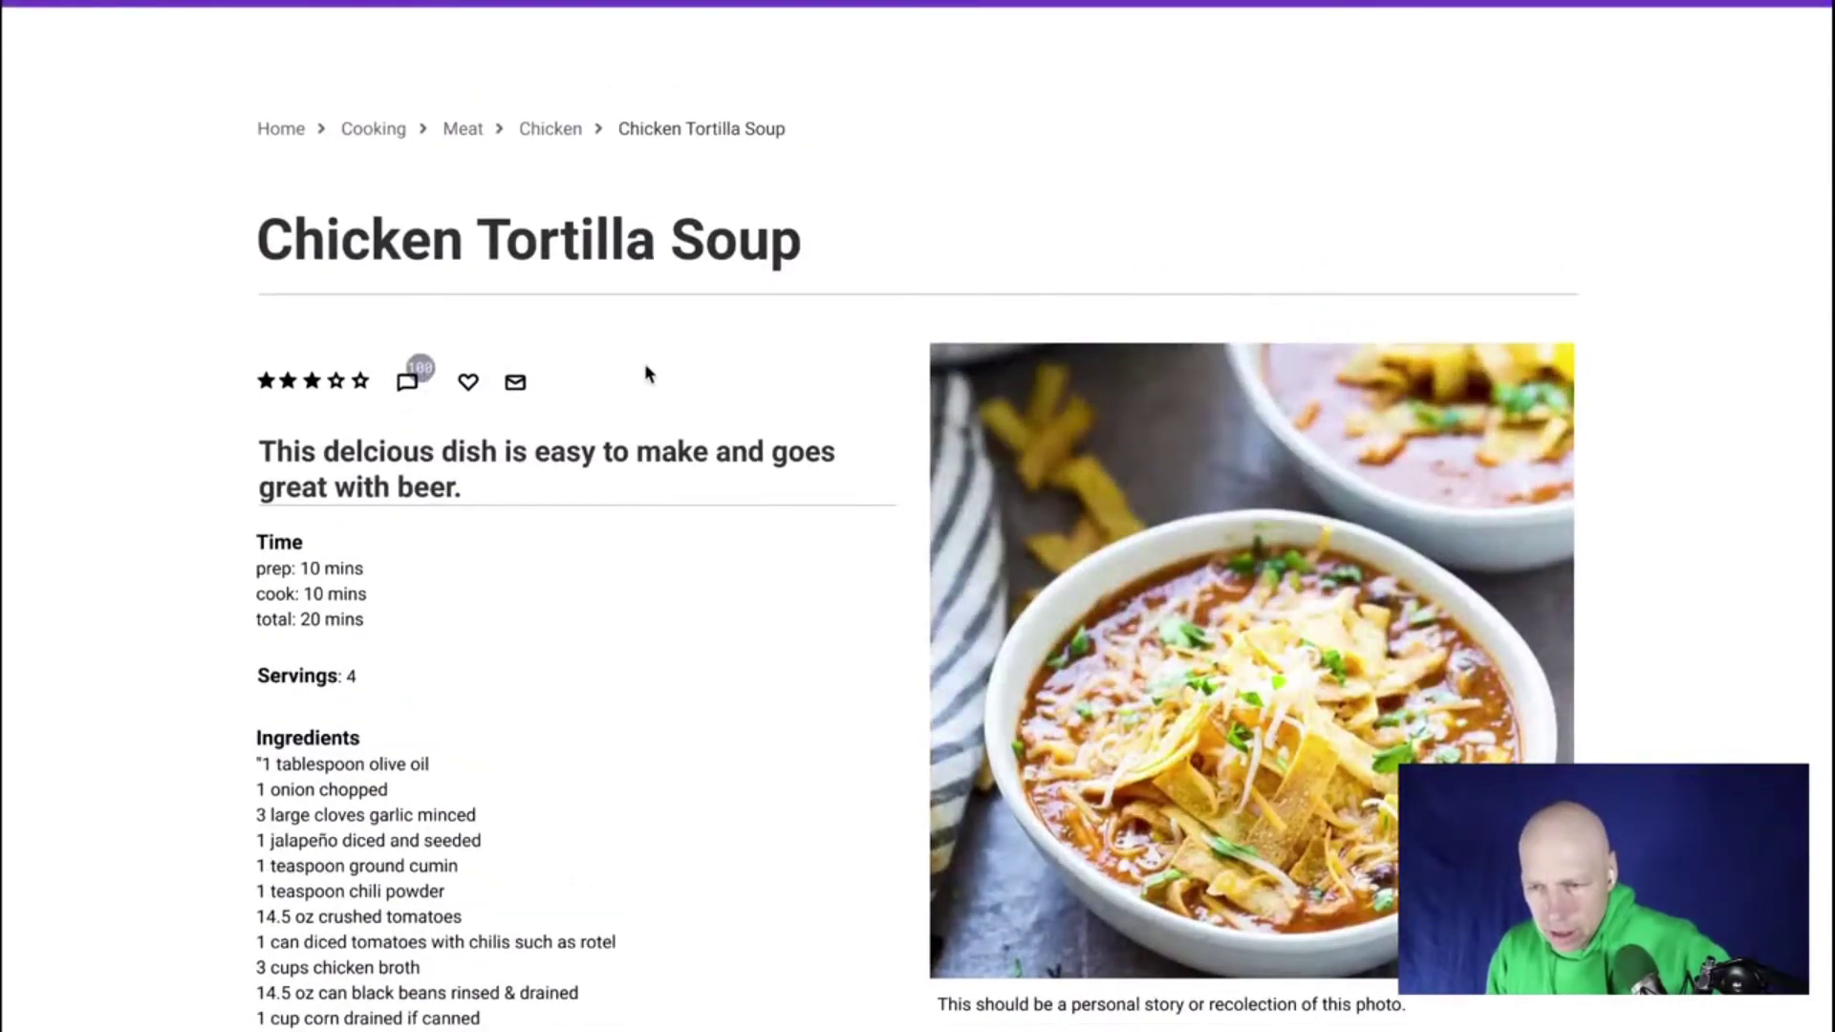
{"action": "scroll", "coordinate": [685, 430], "scroll_direction": "up", "scroll_amount": 1}
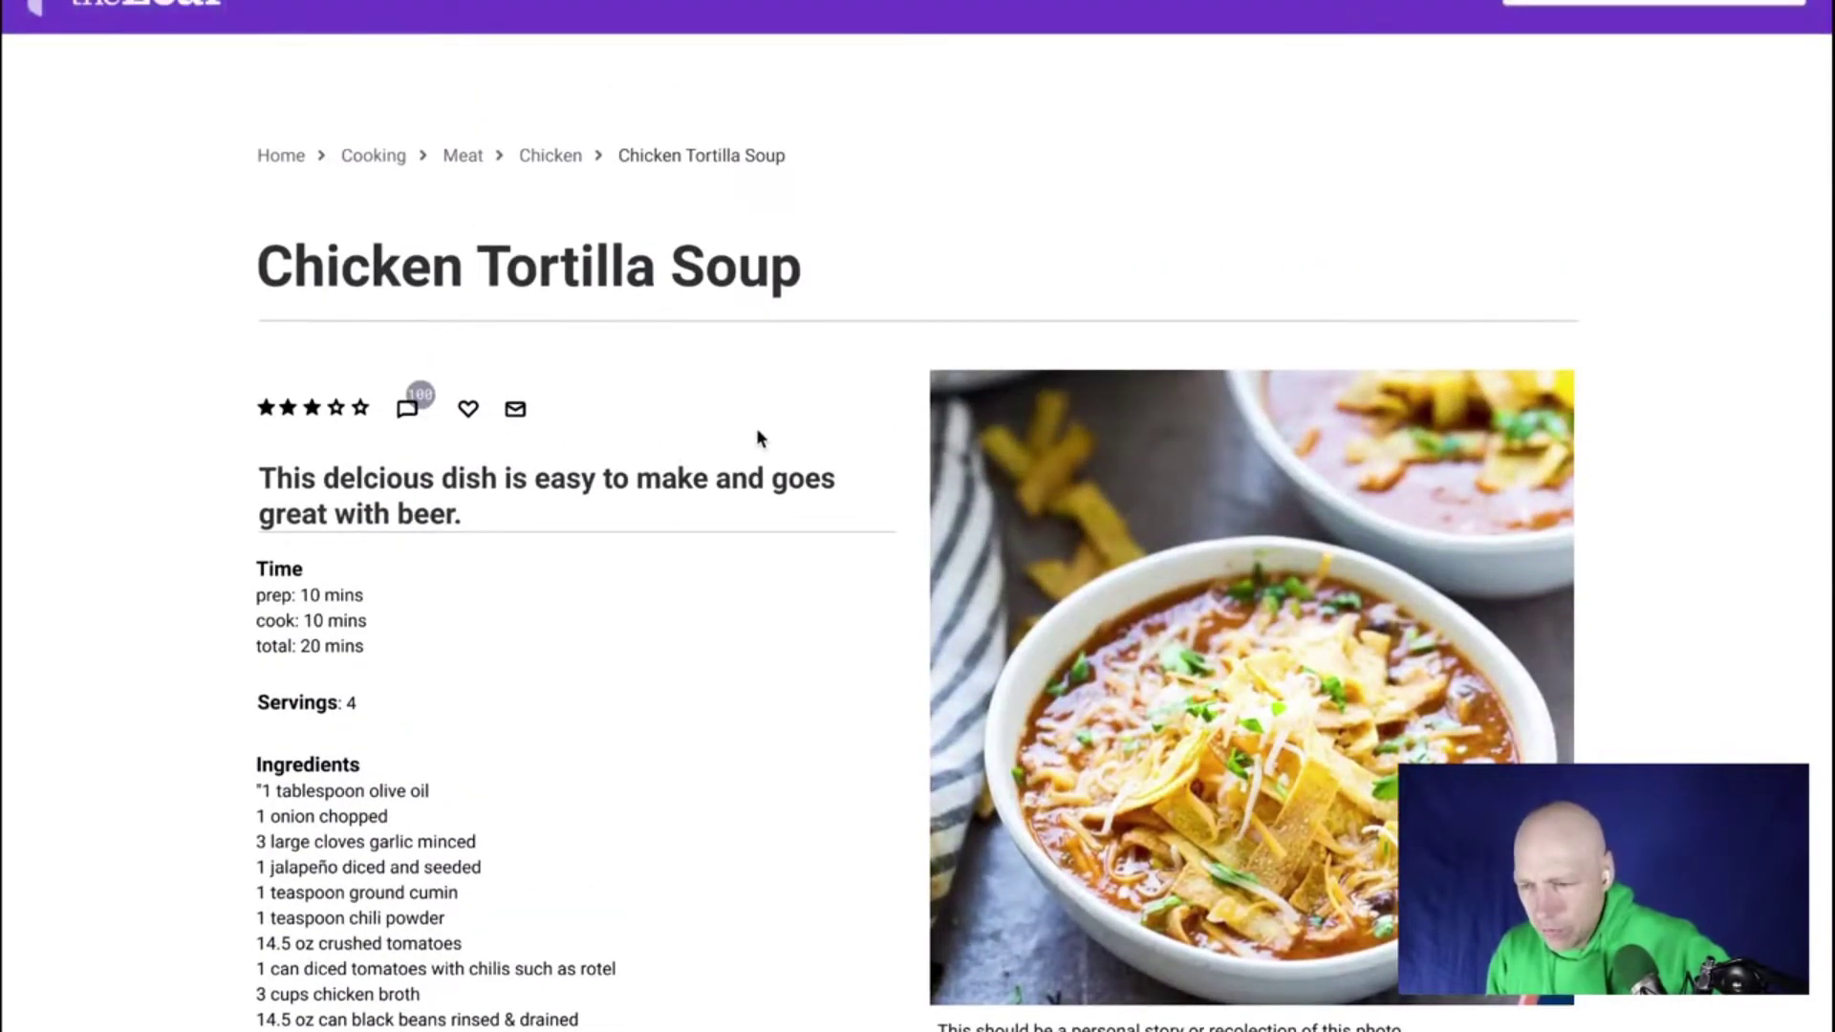
{"action": "scroll", "coordinate": [1399, 727], "scroll_direction": "down", "scroll_amount": 5}
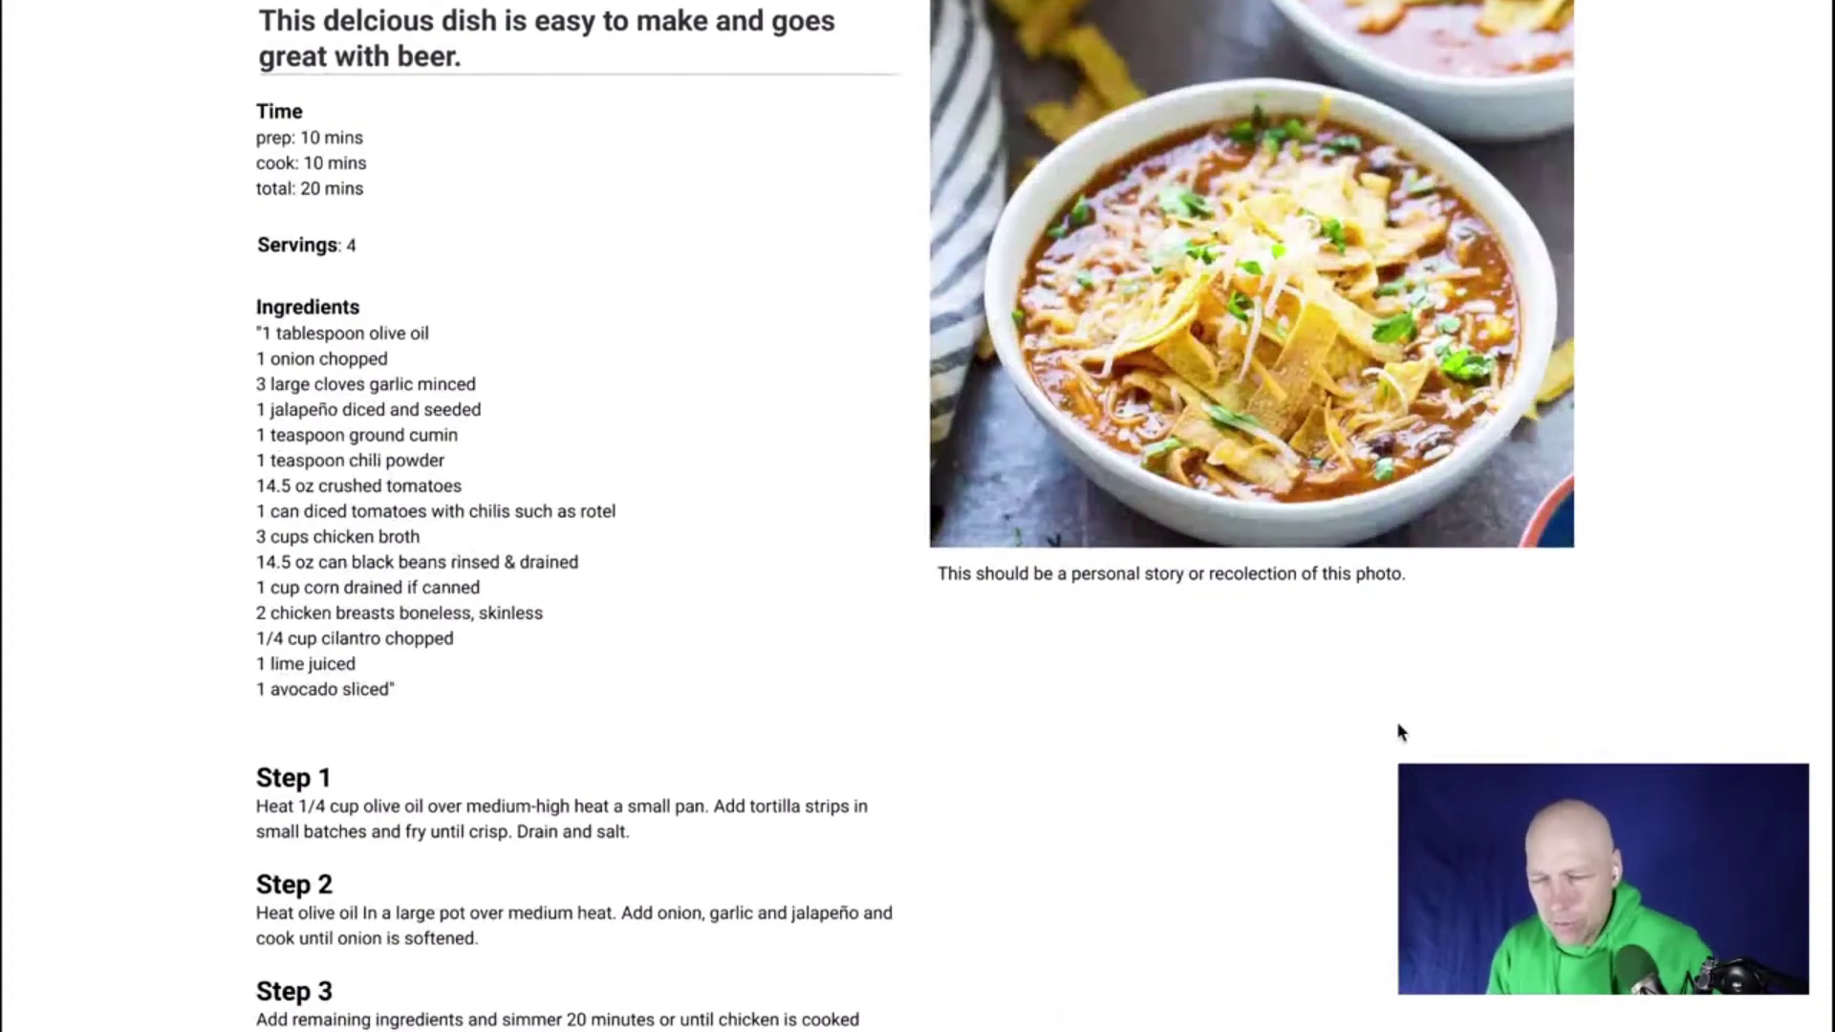
{"action": "scroll", "coordinate": [1398, 726], "scroll_direction": "up", "scroll_amount": 4}
{"action": "scroll", "coordinate": [441, 190], "scroll_direction": "up", "scroll_amount": 1}
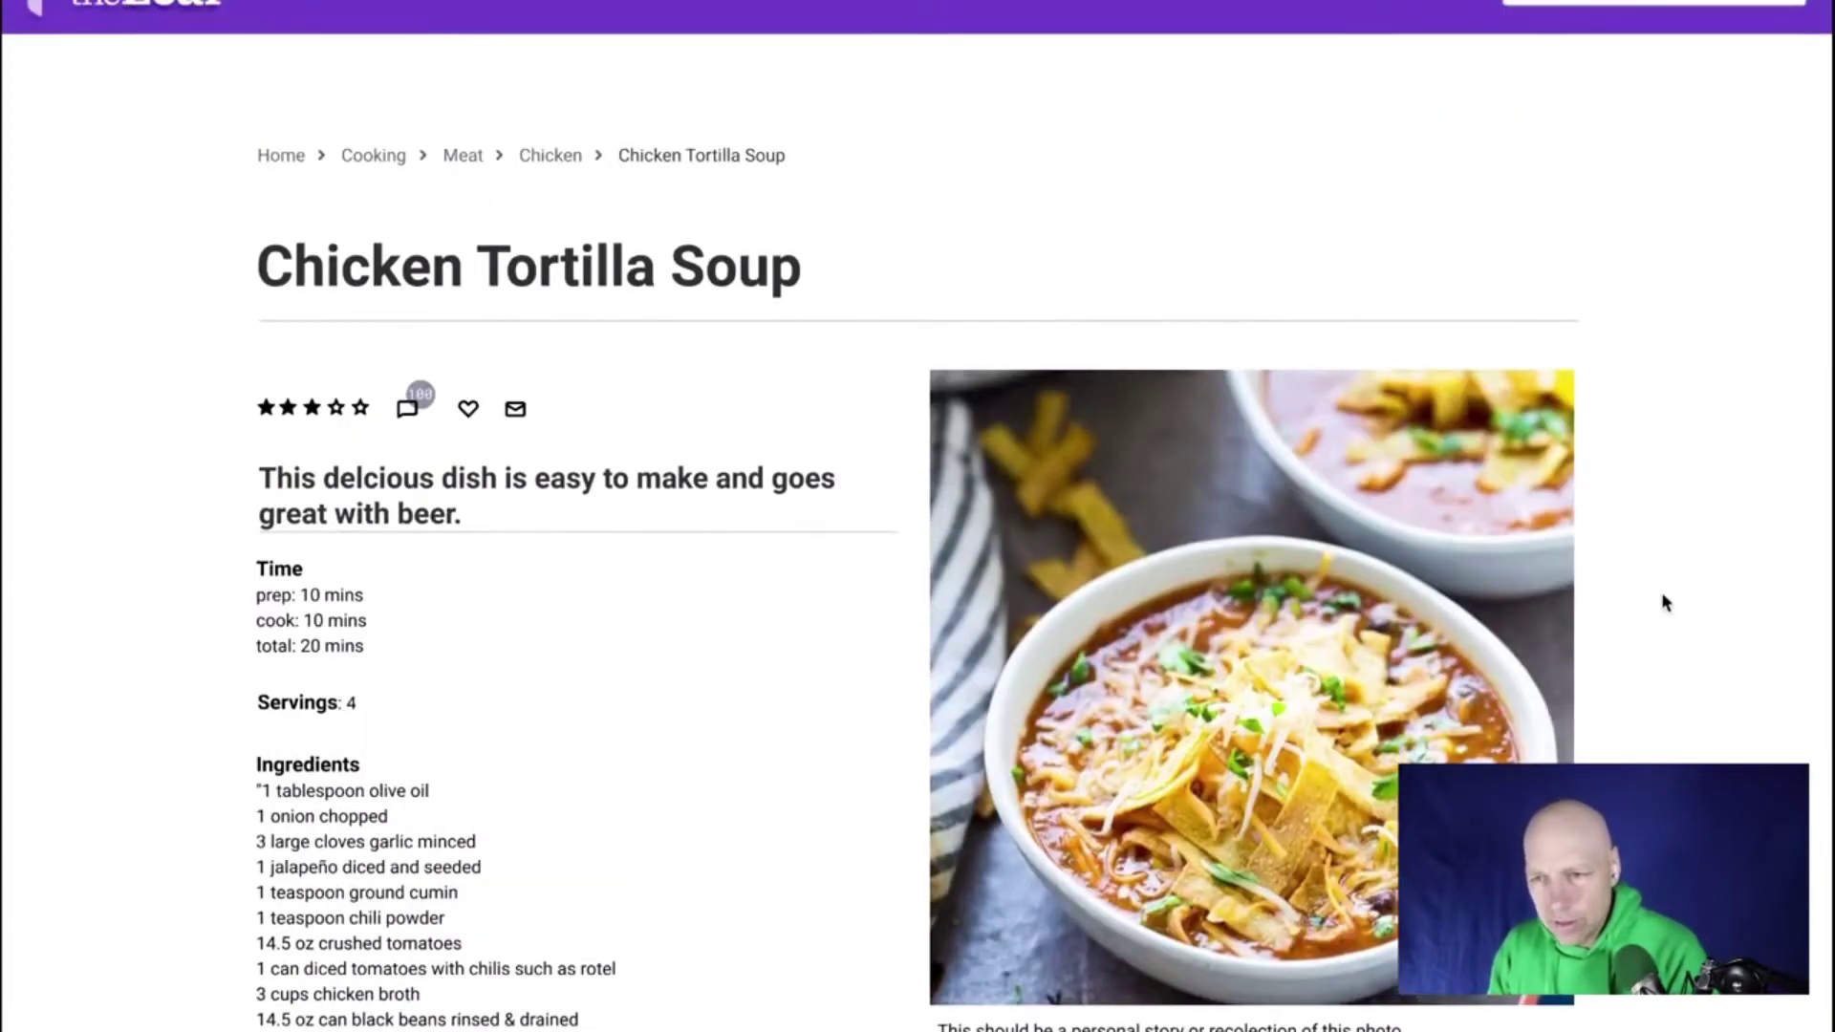
{"action": "key", "text": "alt+Left"}
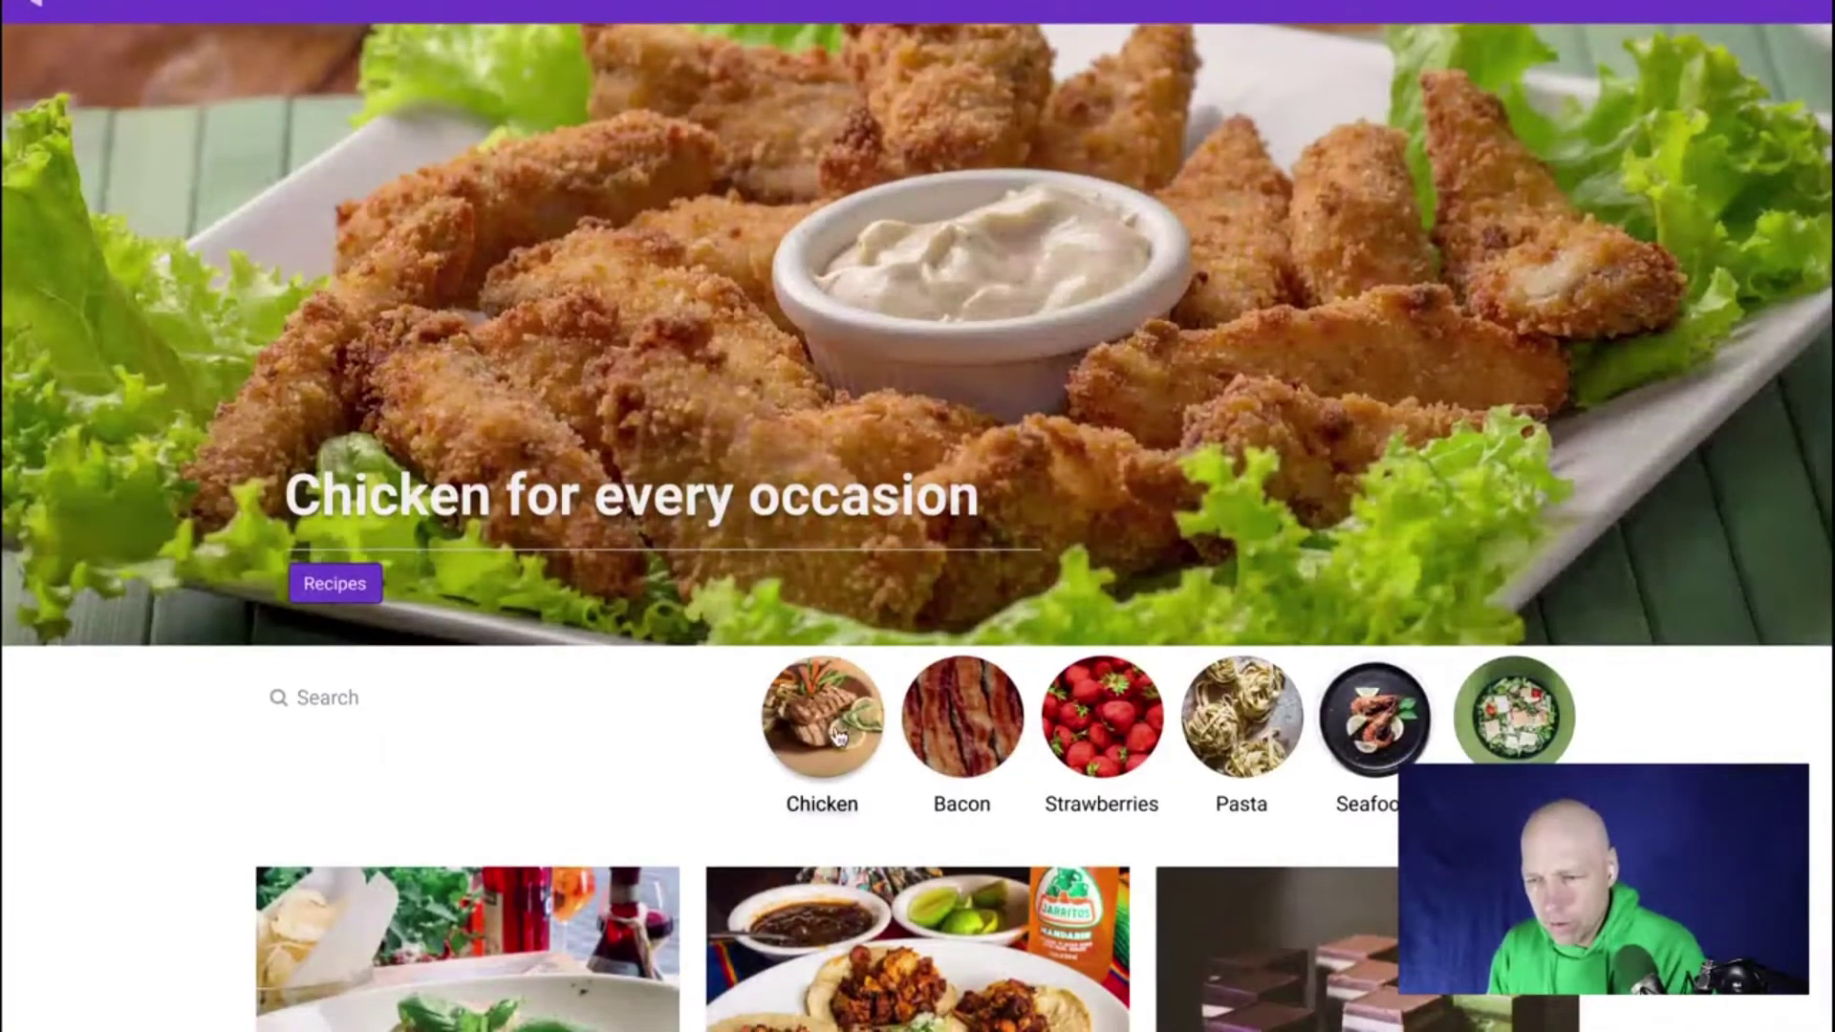
Open the Tex-Mex Chicken Bake recipe (serves 6, 40 minutes) from the Chicken category results
{"action": "left_click", "coordinate": [837, 731]}
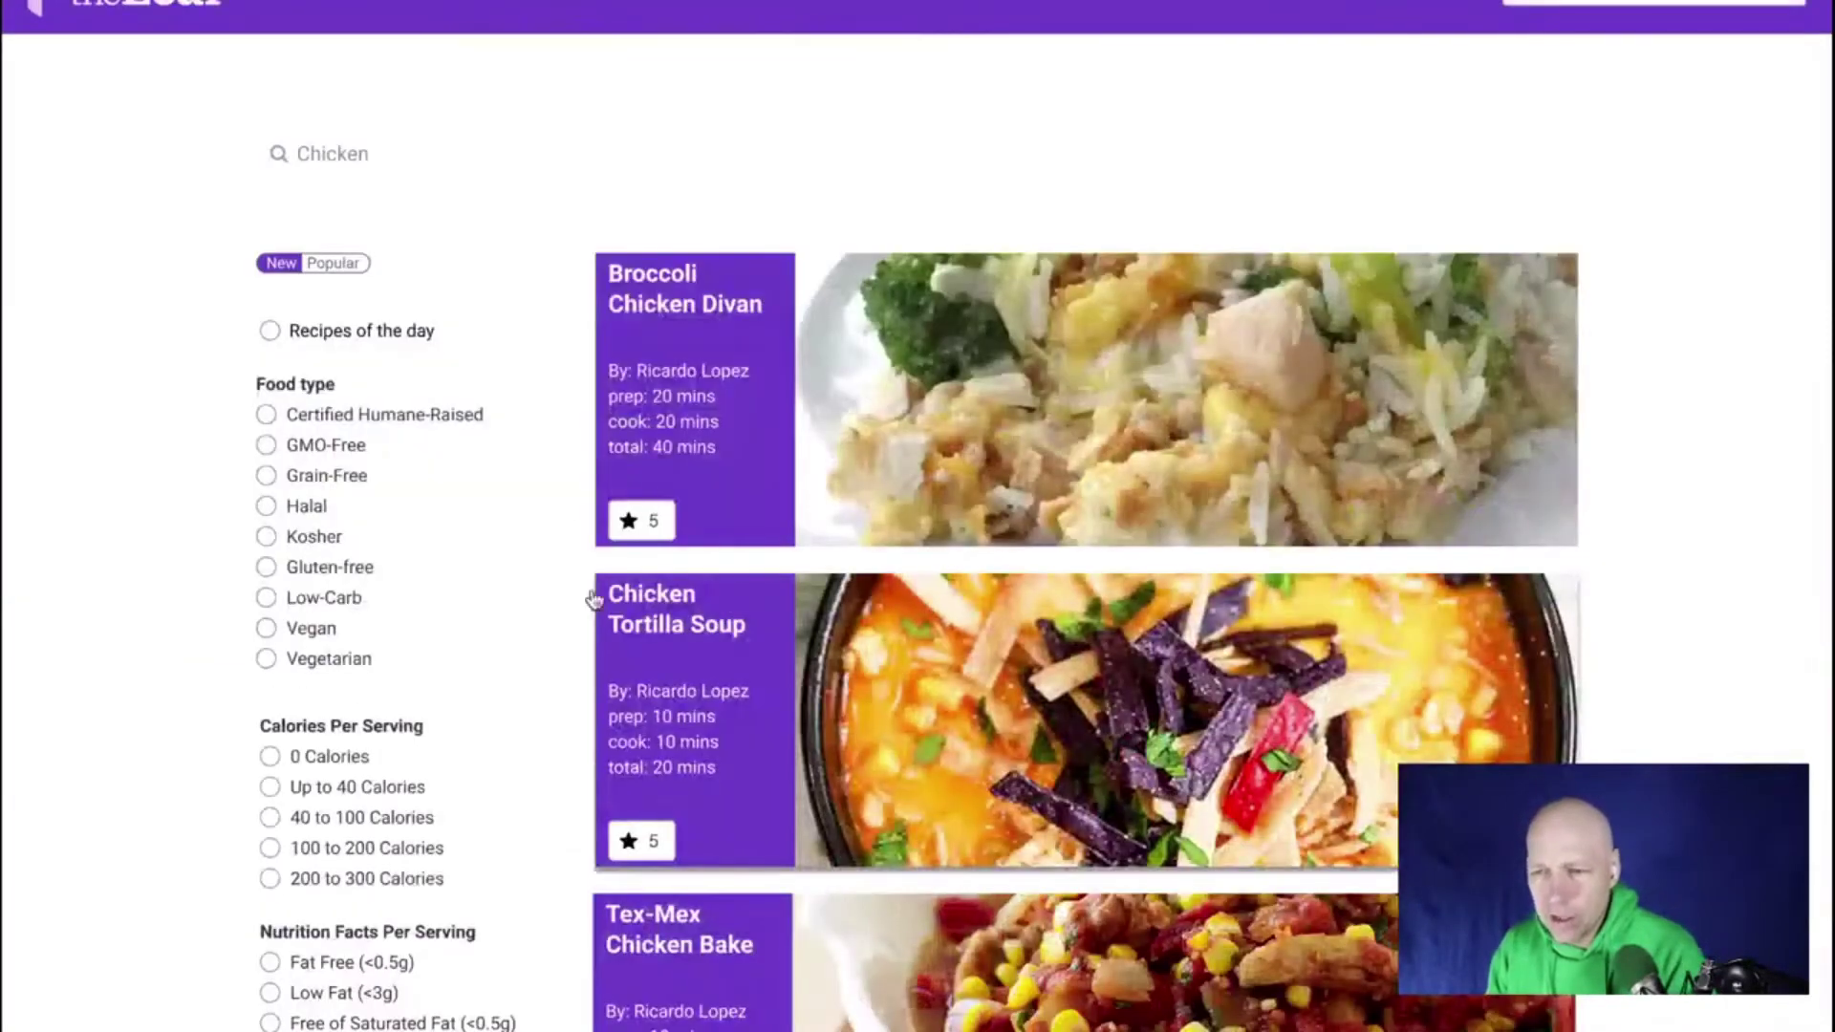
{"action": "scroll", "coordinate": [593, 599], "scroll_direction": "down", "scroll_amount": 5}
{"action": "left_click", "coordinate": [1137, 469]}
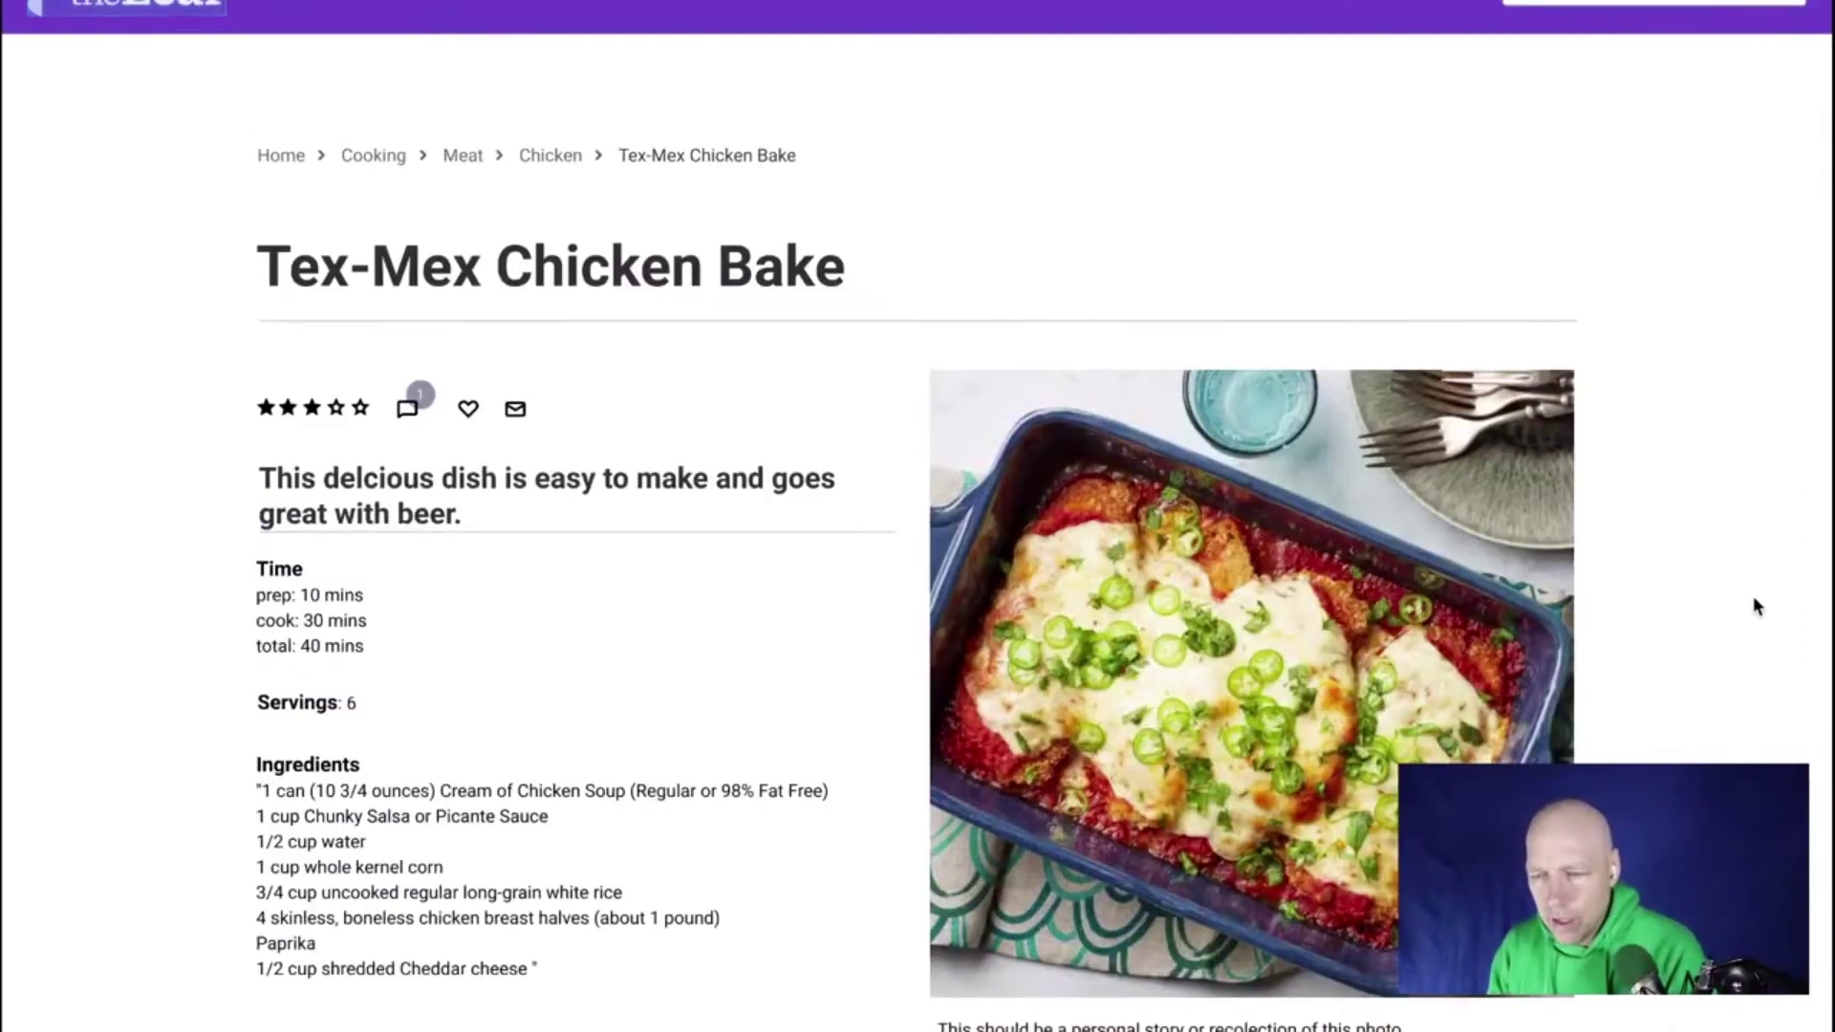
{"action": "scroll", "coordinate": [1755, 604], "scroll_direction": "down", "scroll_amount": 8}
{"action": "scroll", "coordinate": [1755, 606], "scroll_direction": "up", "scroll_amount": 8}
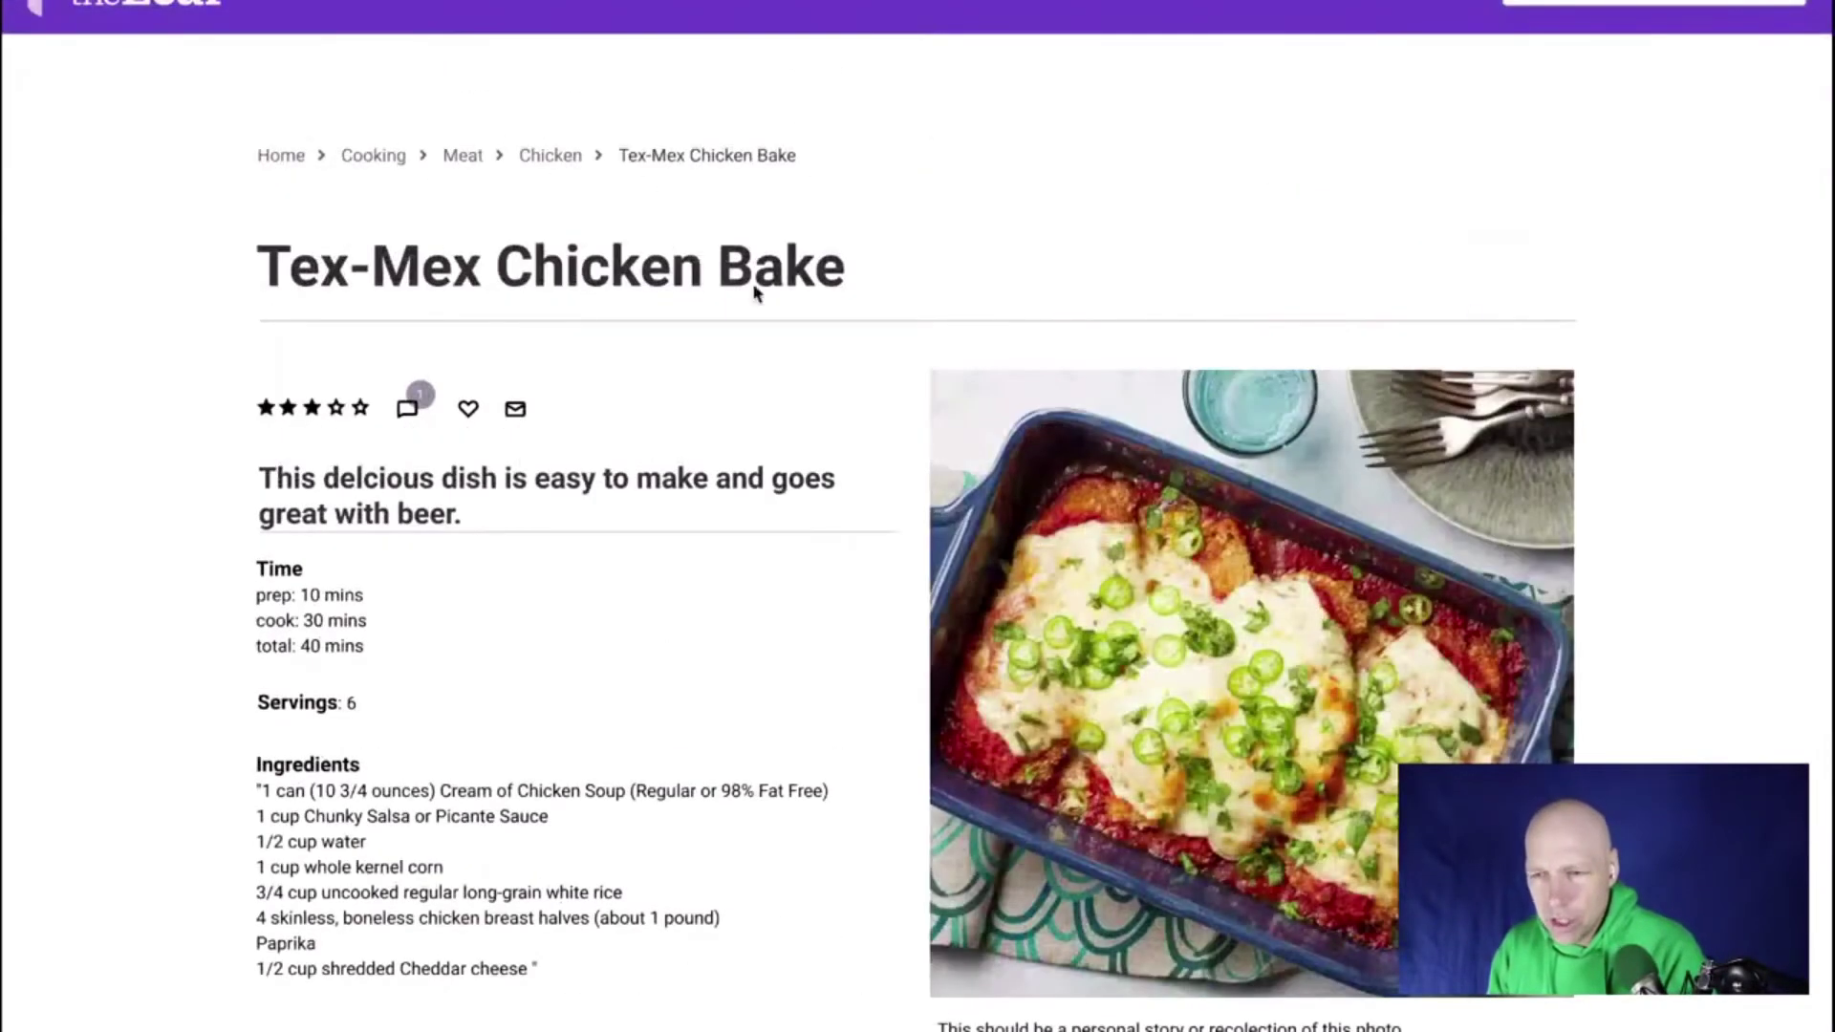
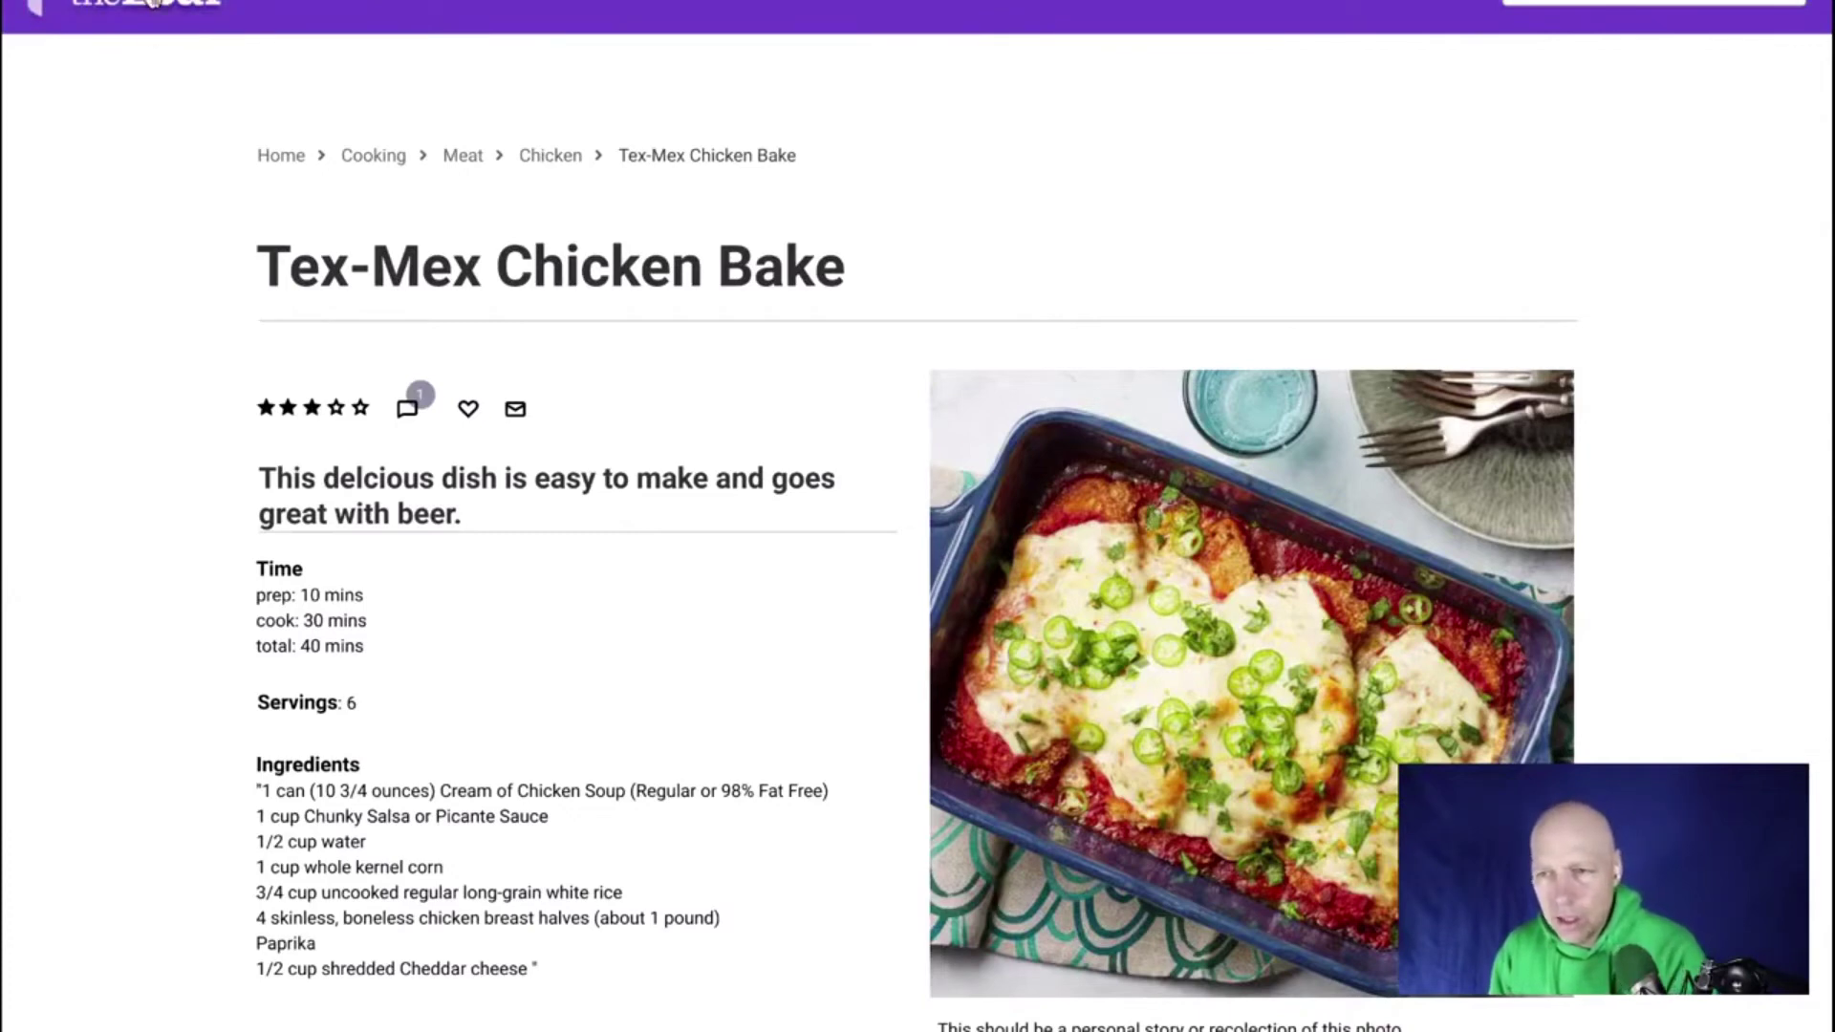
In Present mode, test the logo, Chicken category and Broccoli Chicken Divan recipe links
{"action": "left_click", "coordinate": [178, 16]}
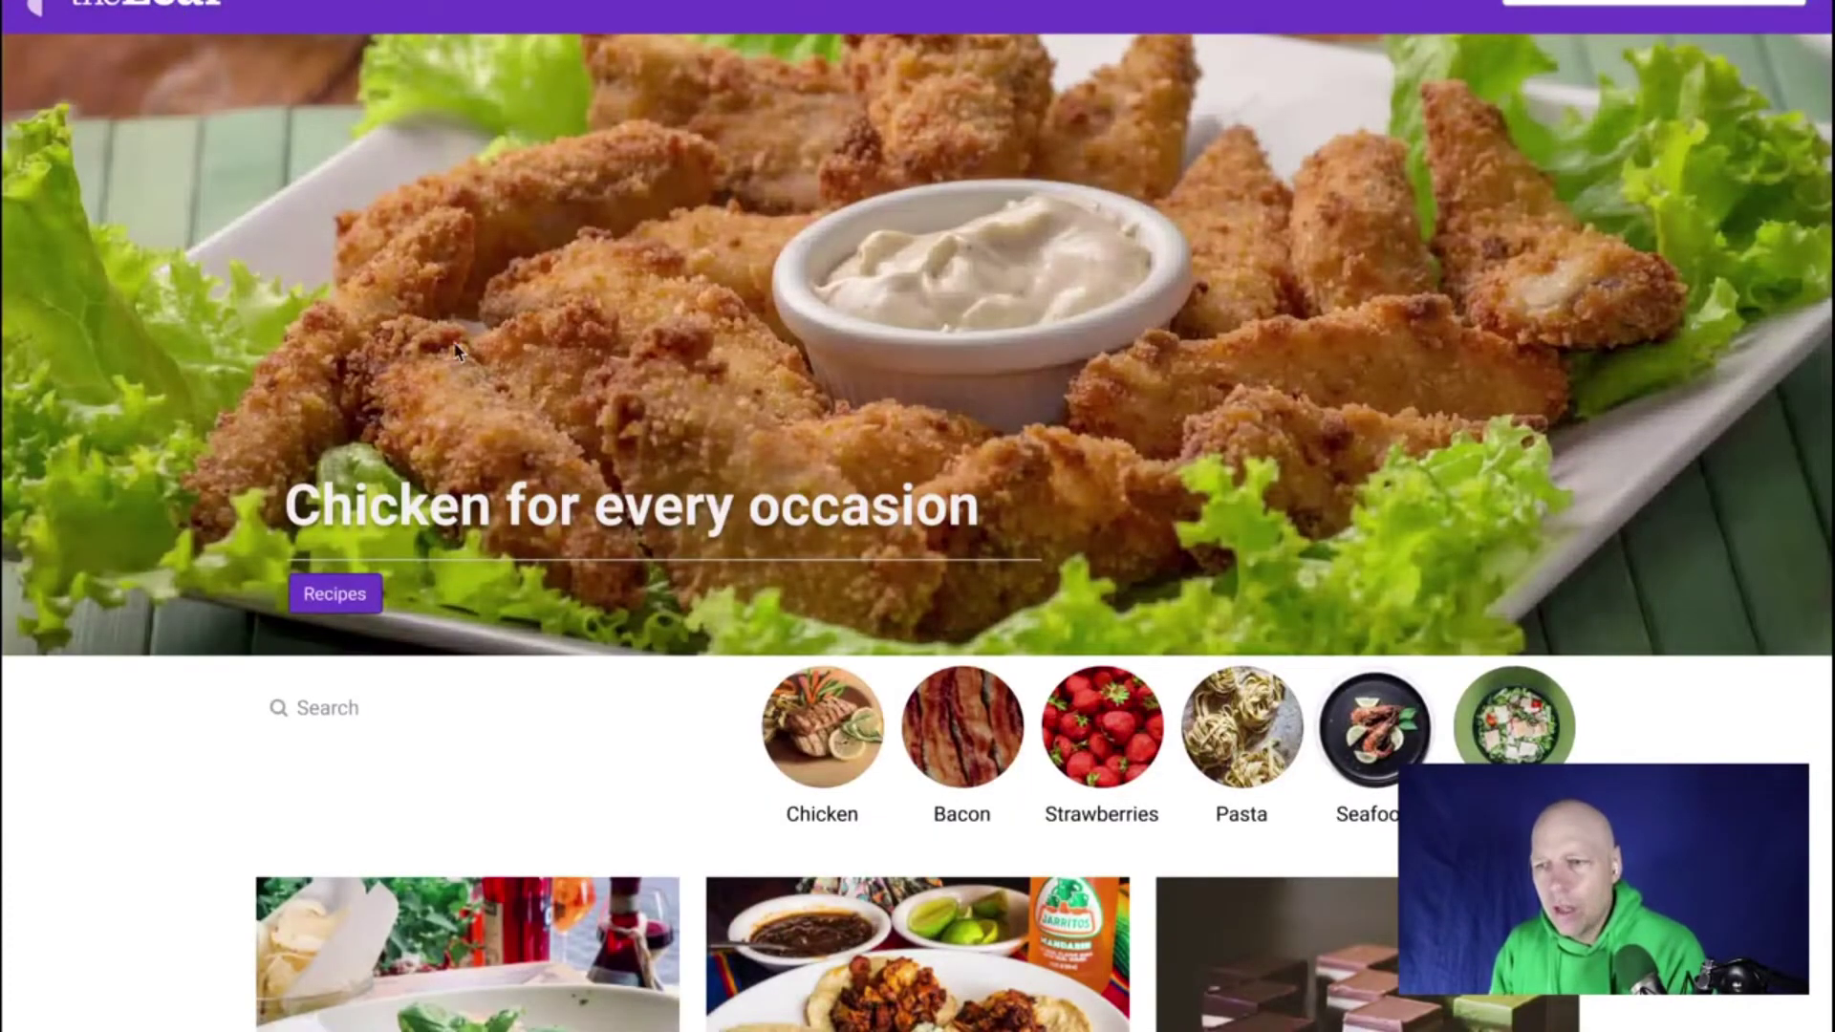
{"action": "left_click", "coordinate": [822, 727]}
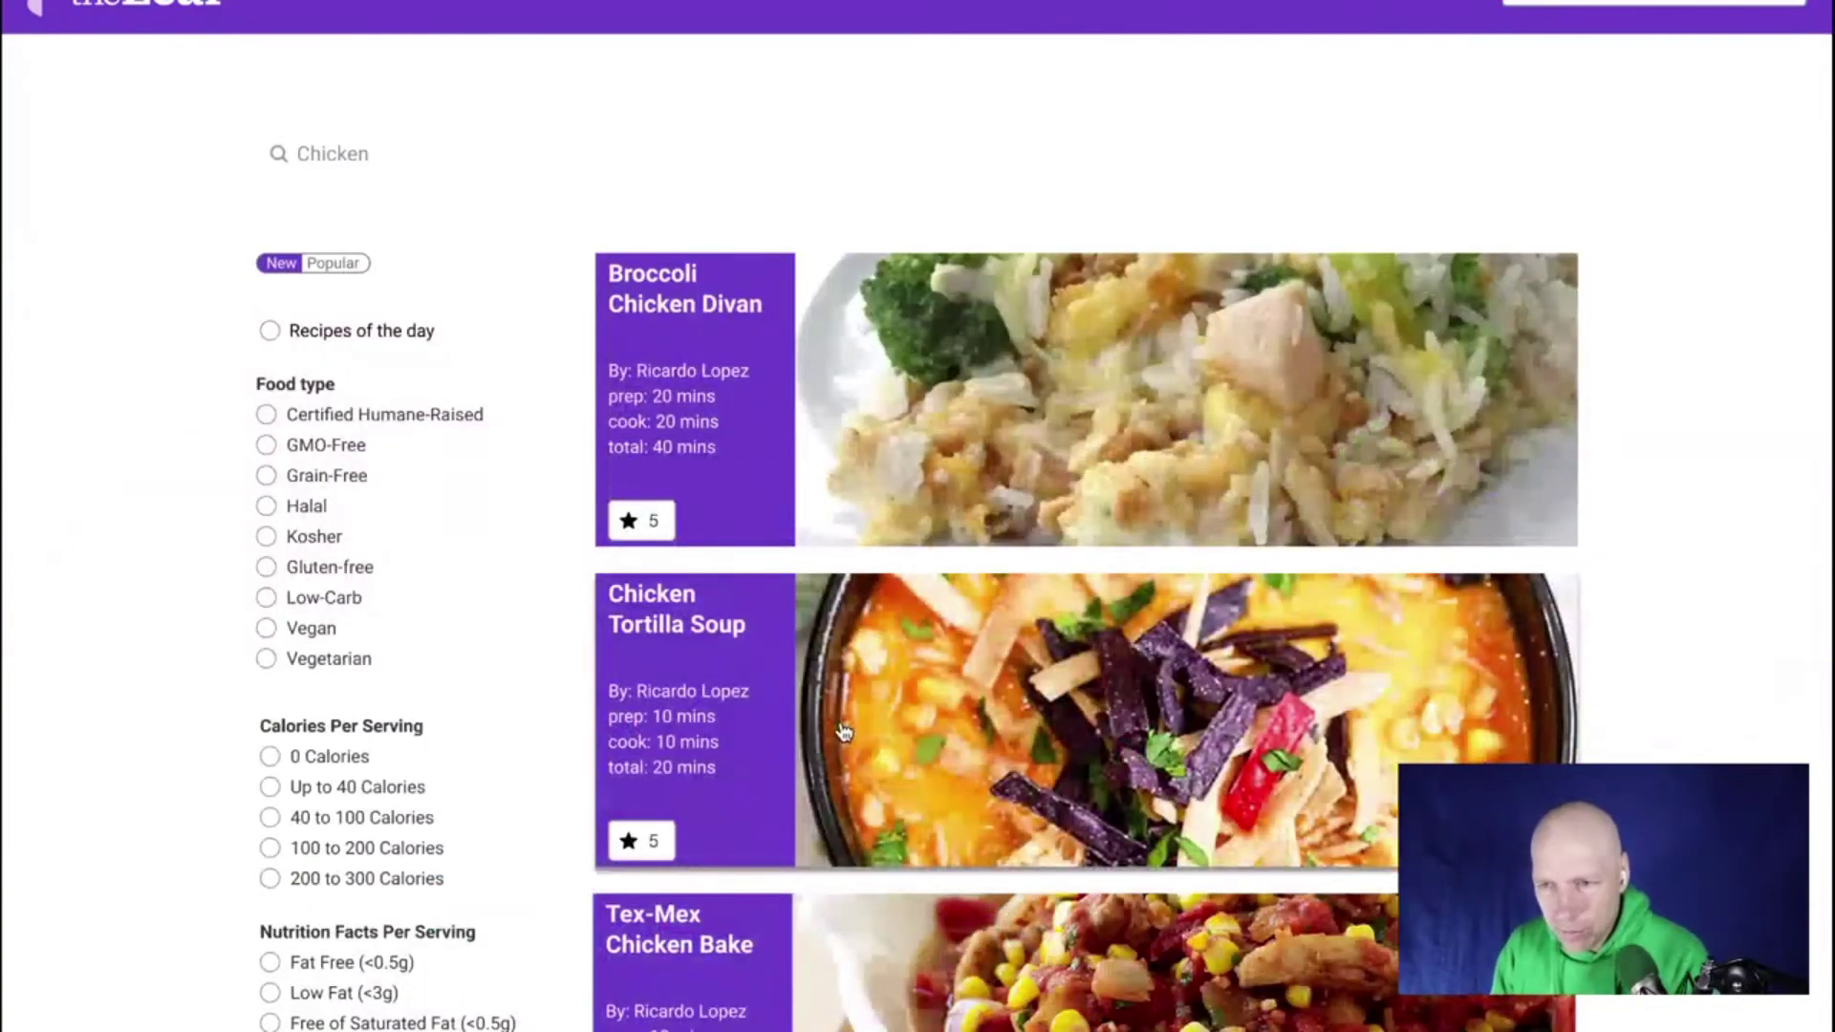
{"action": "left_click", "coordinate": [173, 7]}
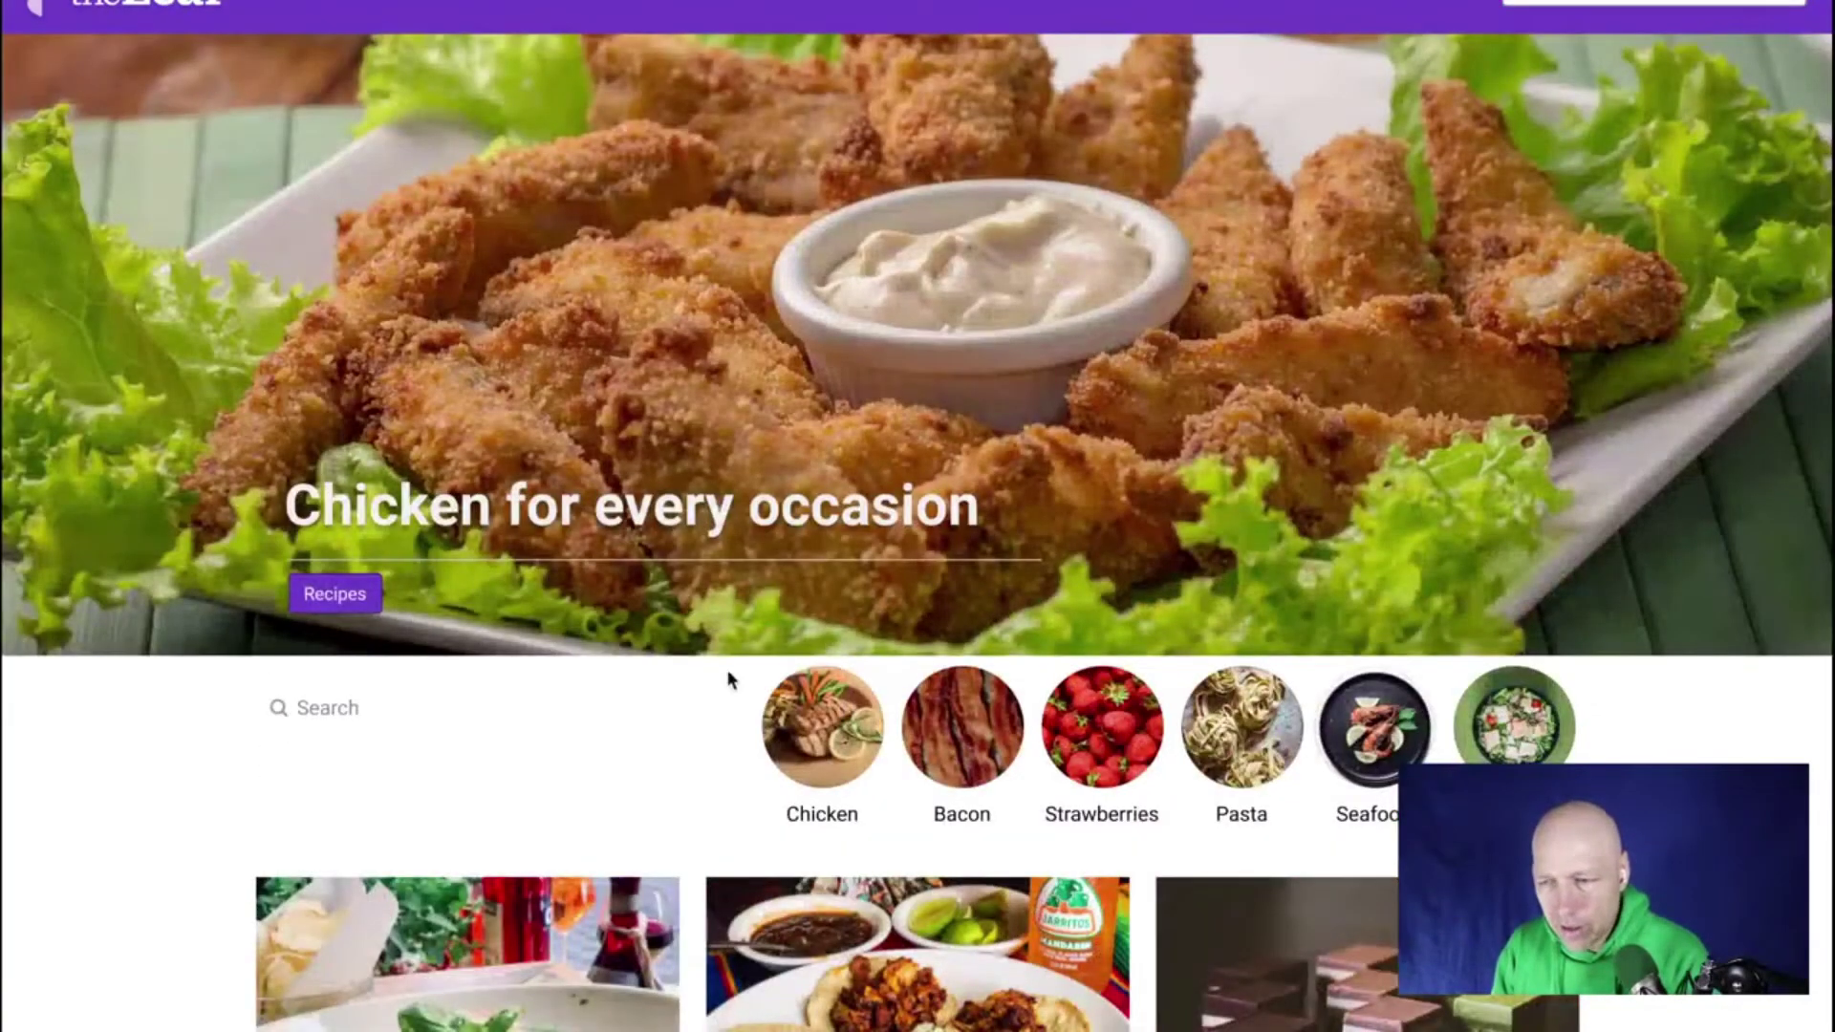
{"action": "left_click", "coordinate": [822, 726]}
{"action": "left_click", "coordinate": [817, 536]}
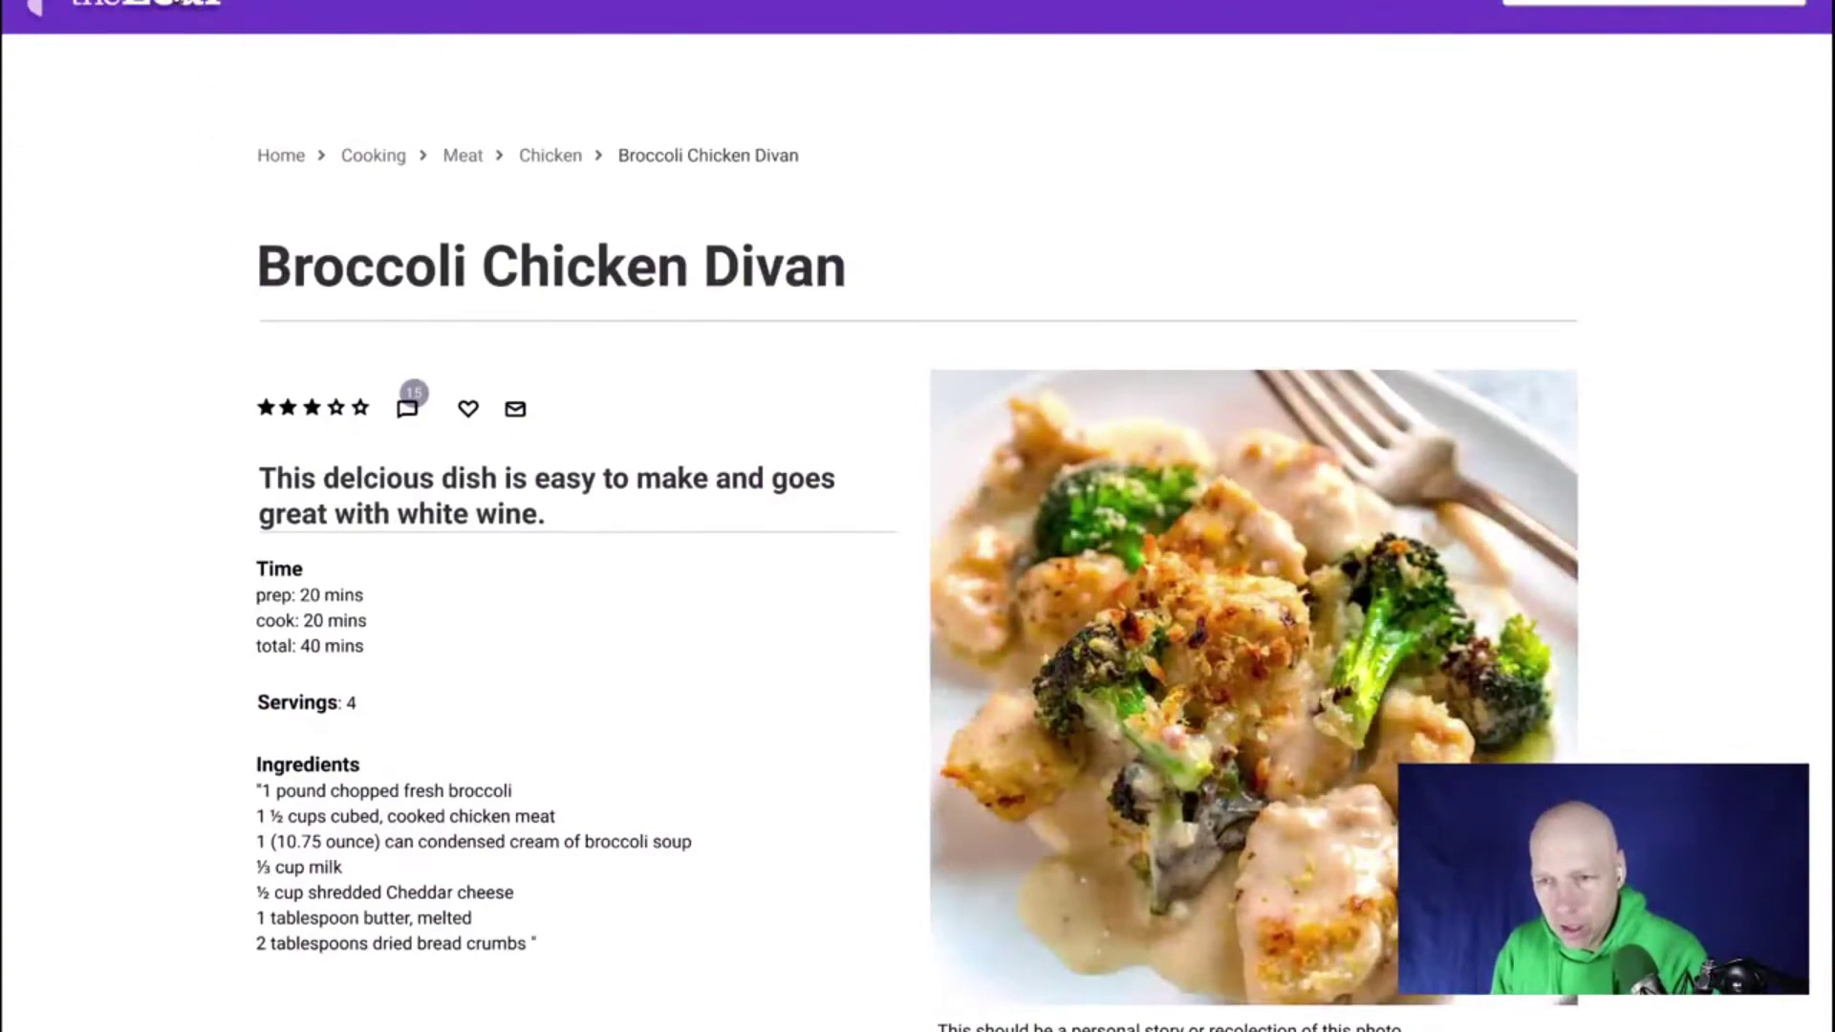
{"action": "left_click", "coordinate": [173, 7]}
Repeat the home, Chicken results and recipe round trip, then exit the prototype preview
{"action": "left_click", "coordinate": [824, 729]}
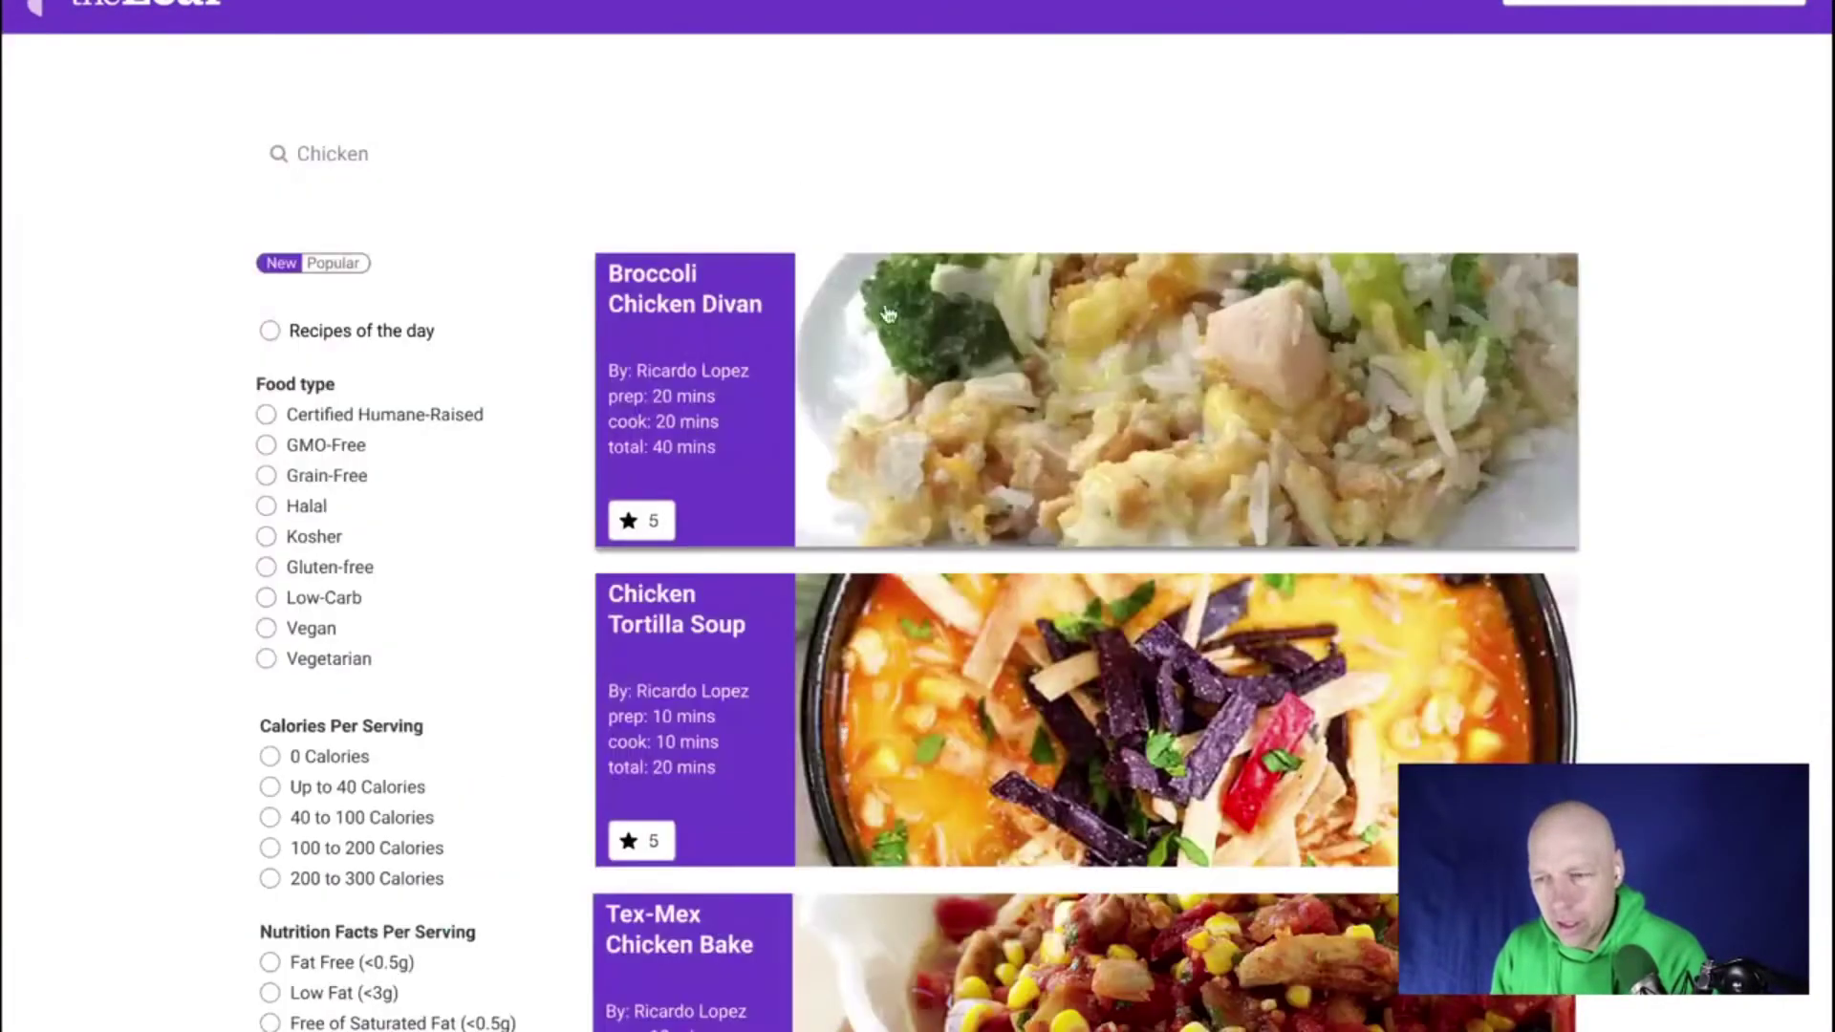
{"action": "left_click", "coordinate": [173, 6]}
{"action": "left_click", "coordinate": [827, 762]}
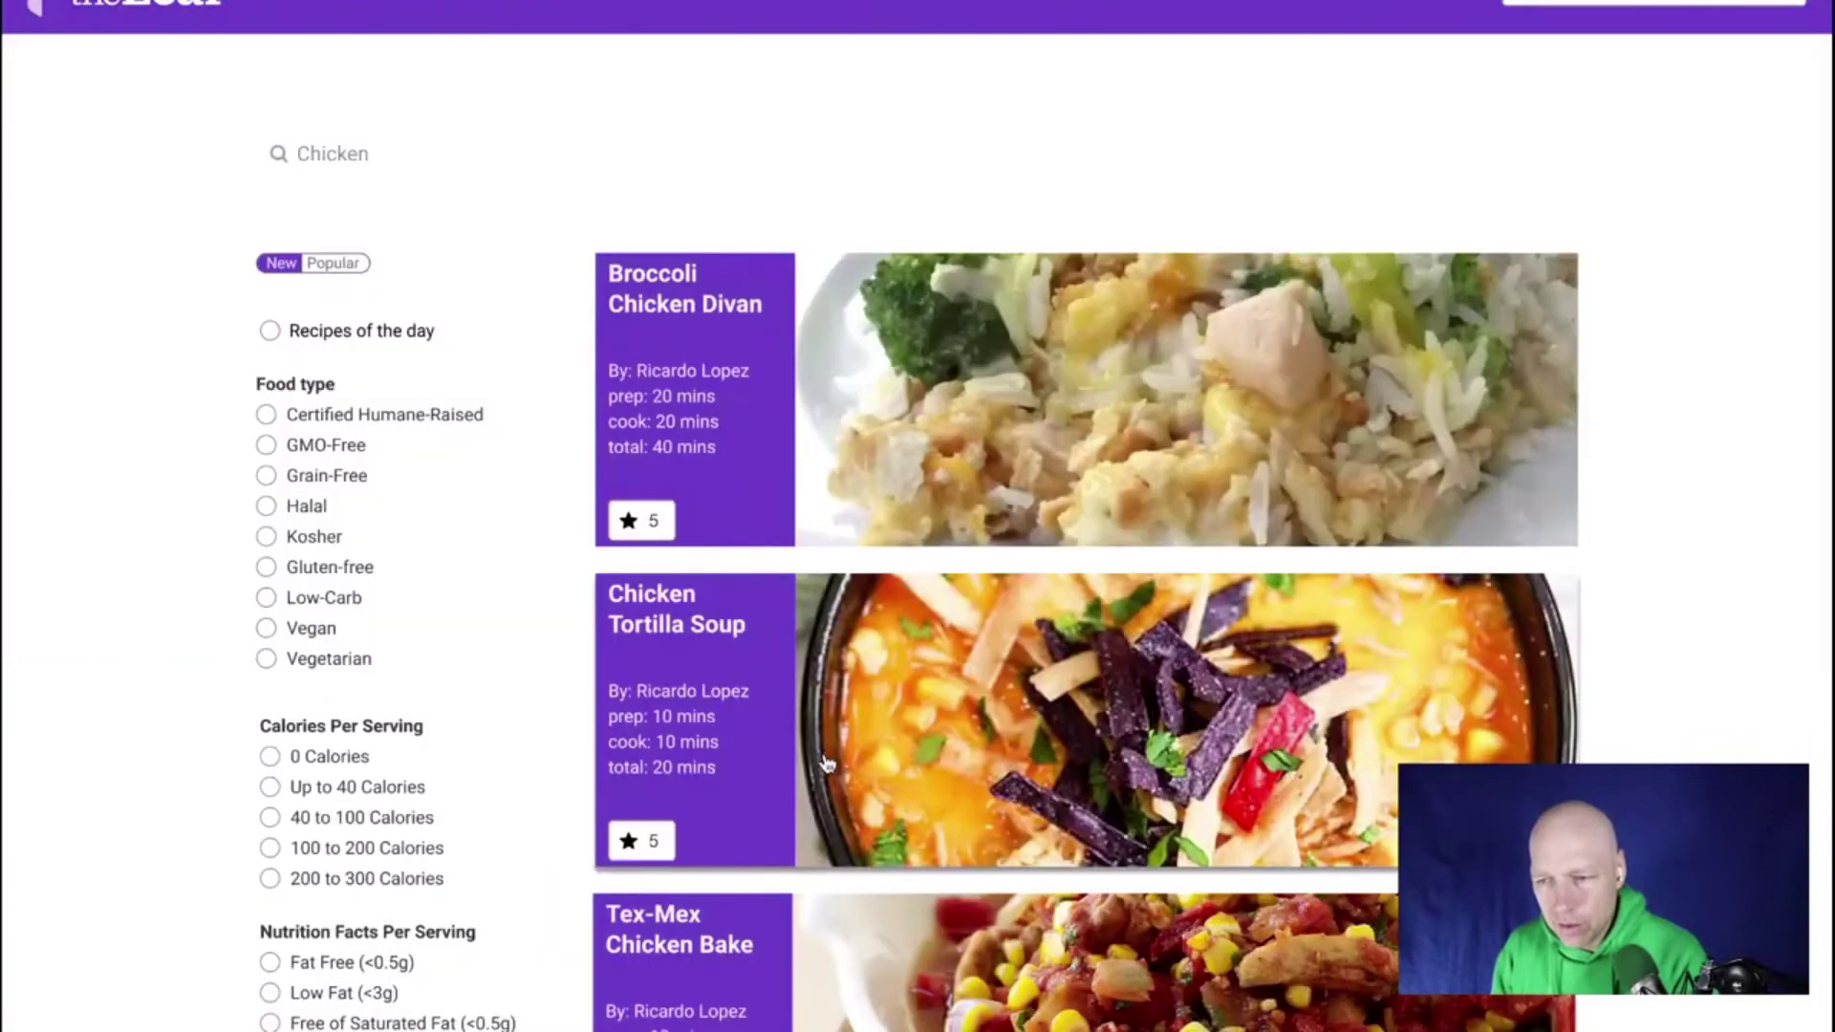
{"action": "left_click", "coordinate": [692, 404]}
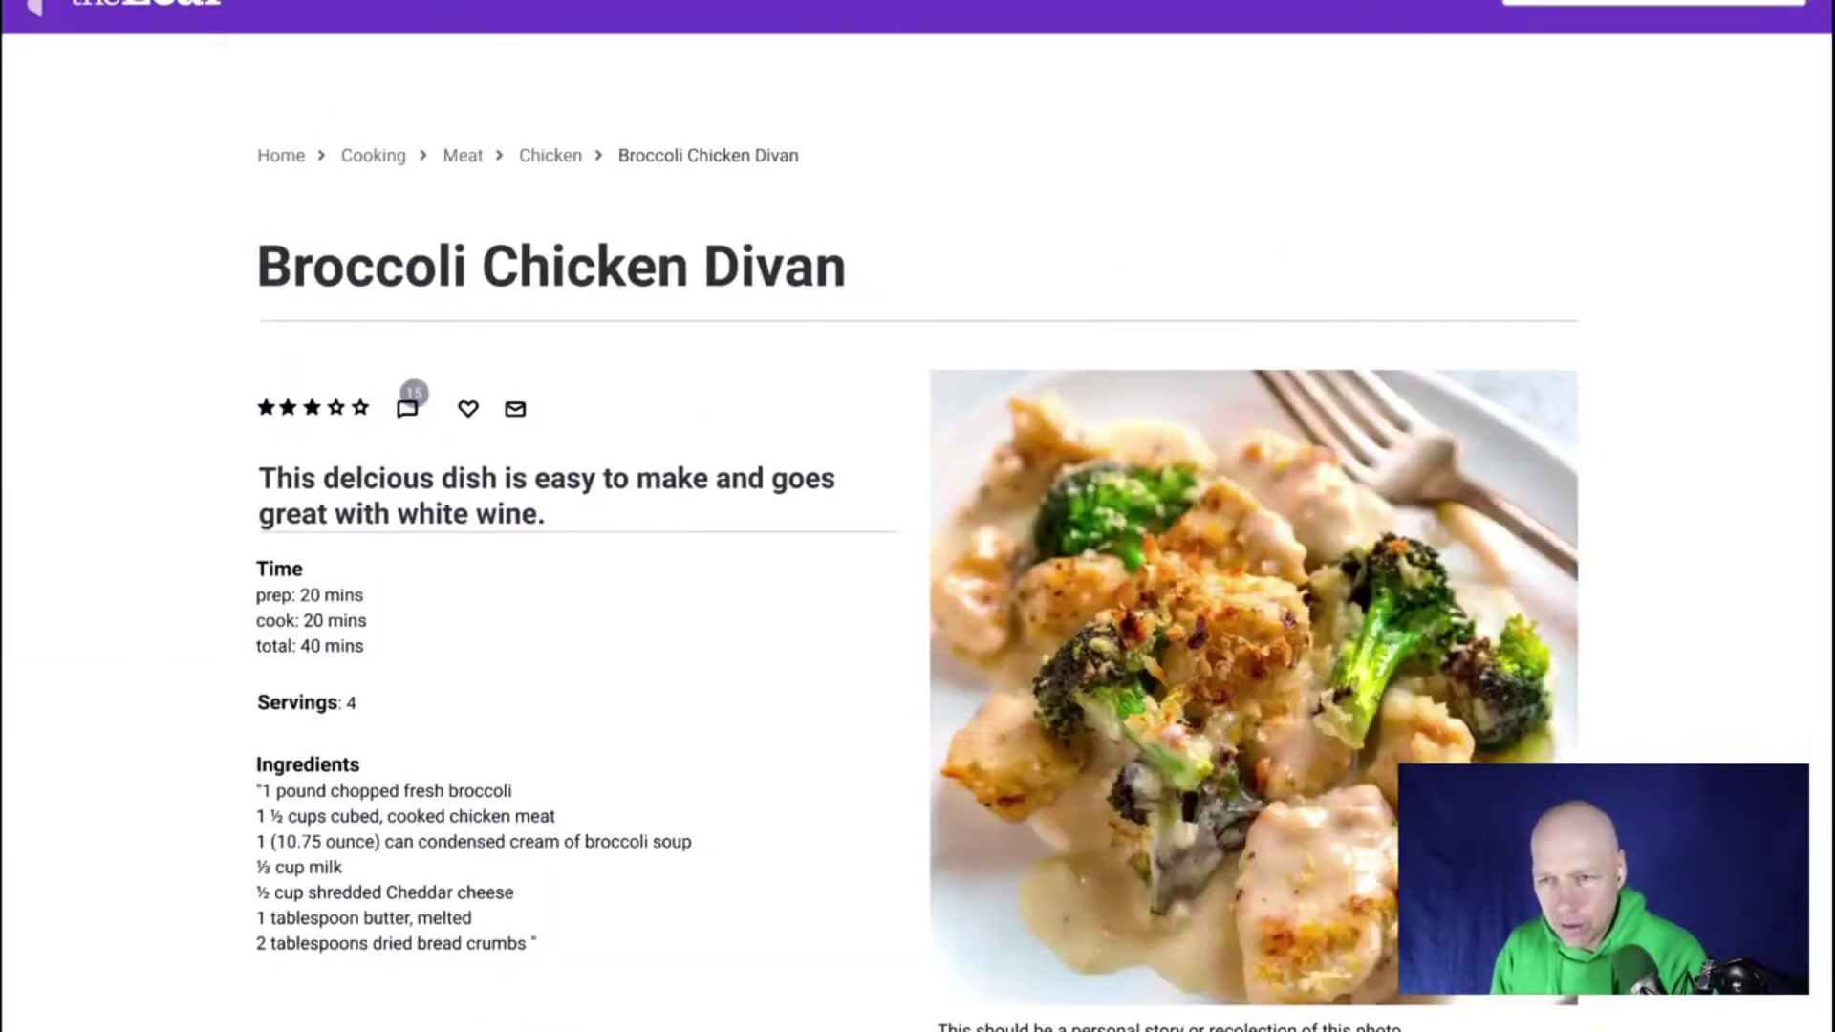
{"action": "left_click", "coordinate": [191, 7]}
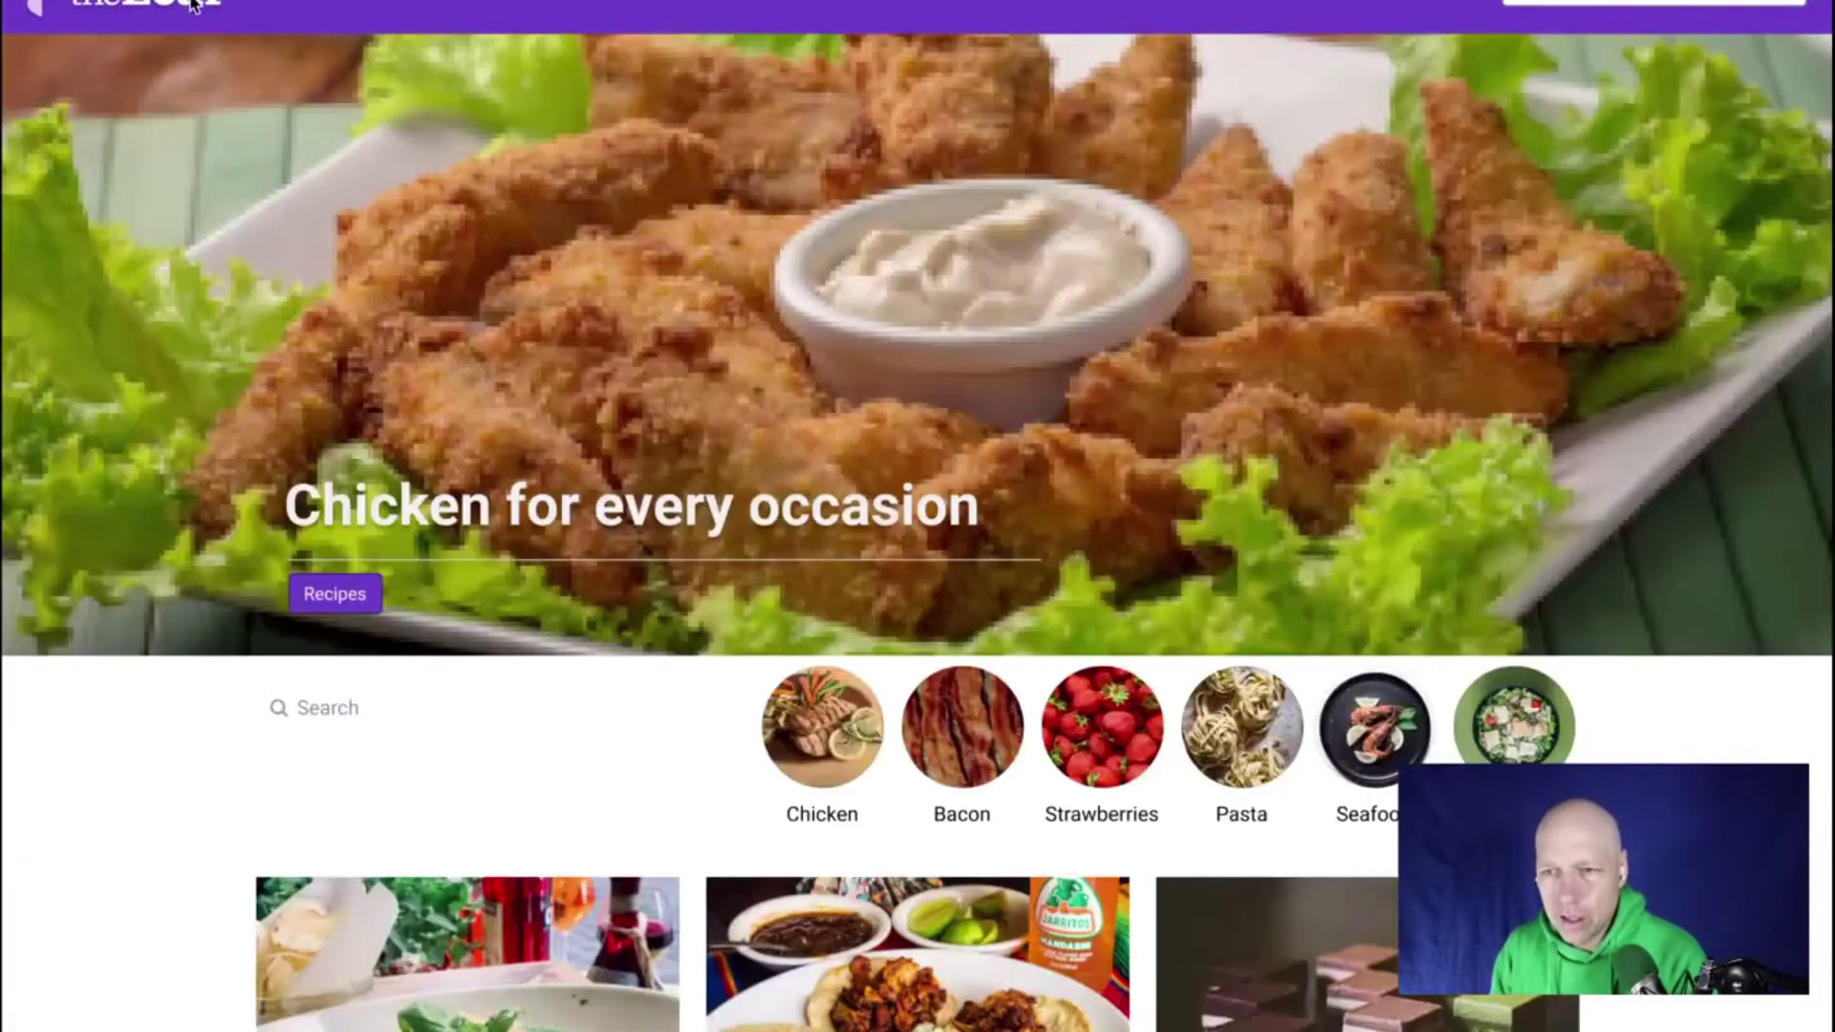
{"action": "left_click", "coordinate": [801, 709]}
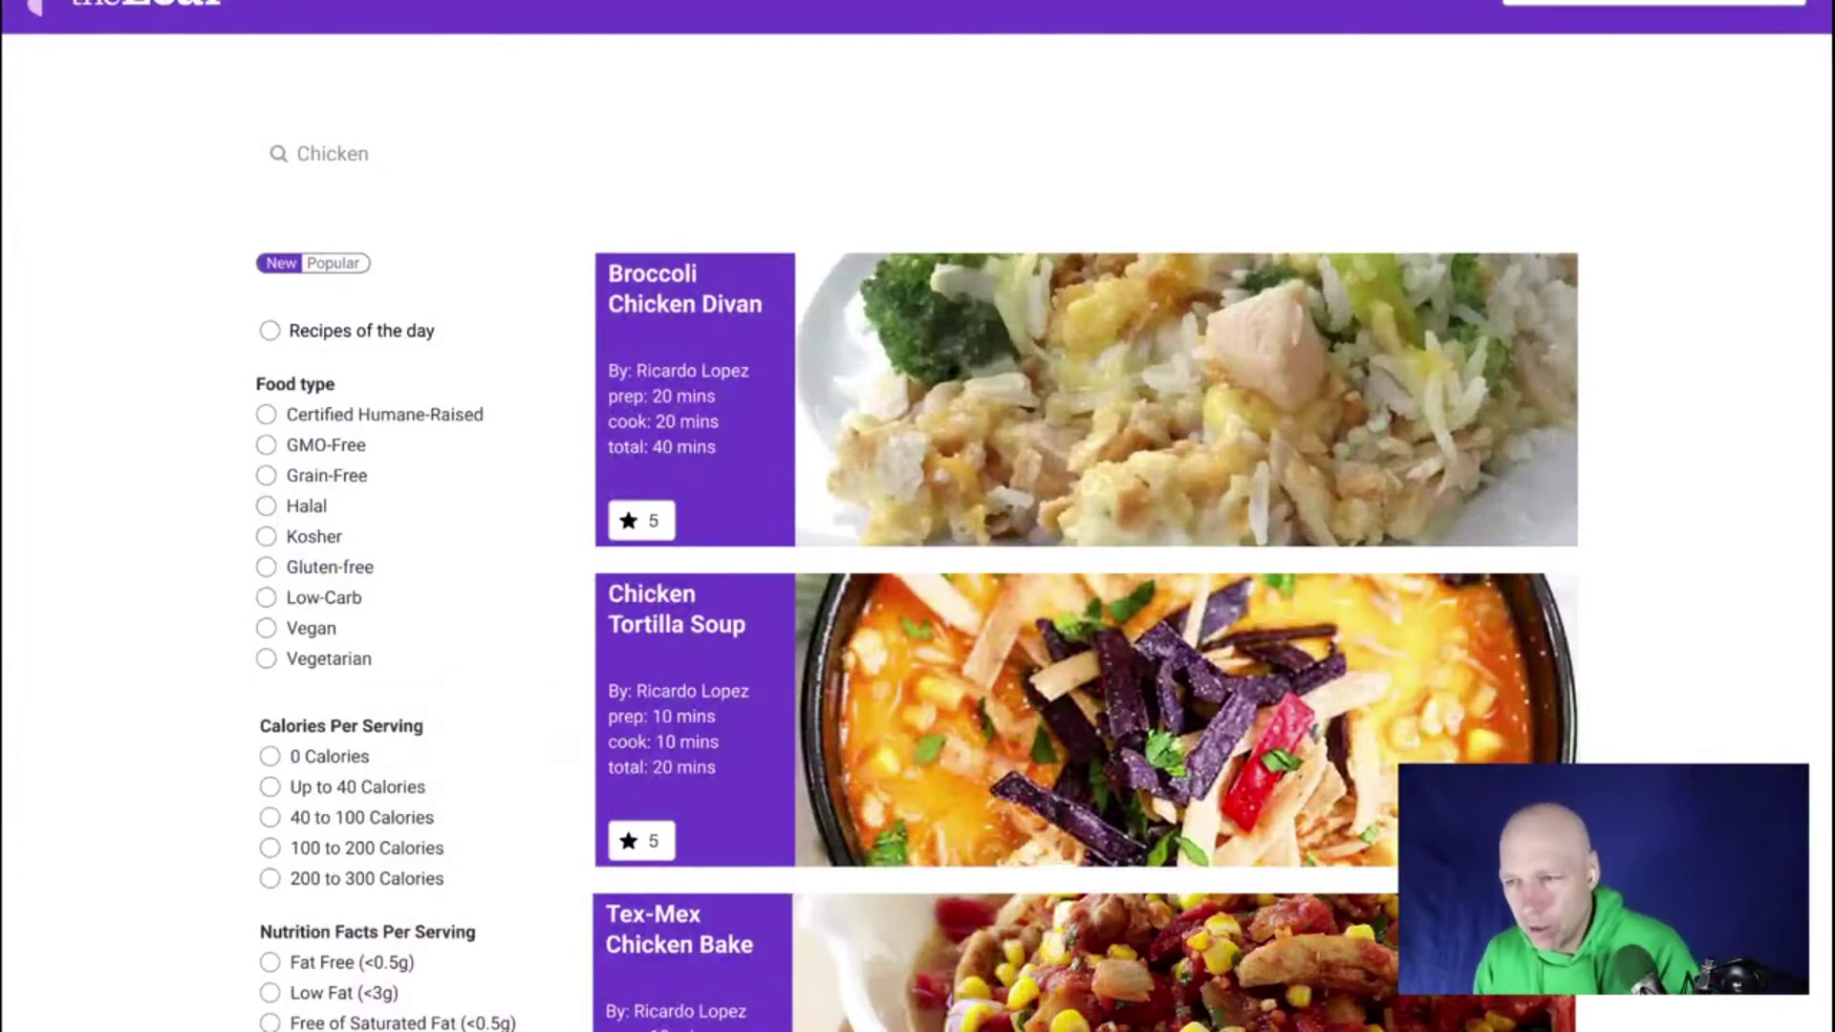
{"action": "key", "text": "Escape"}
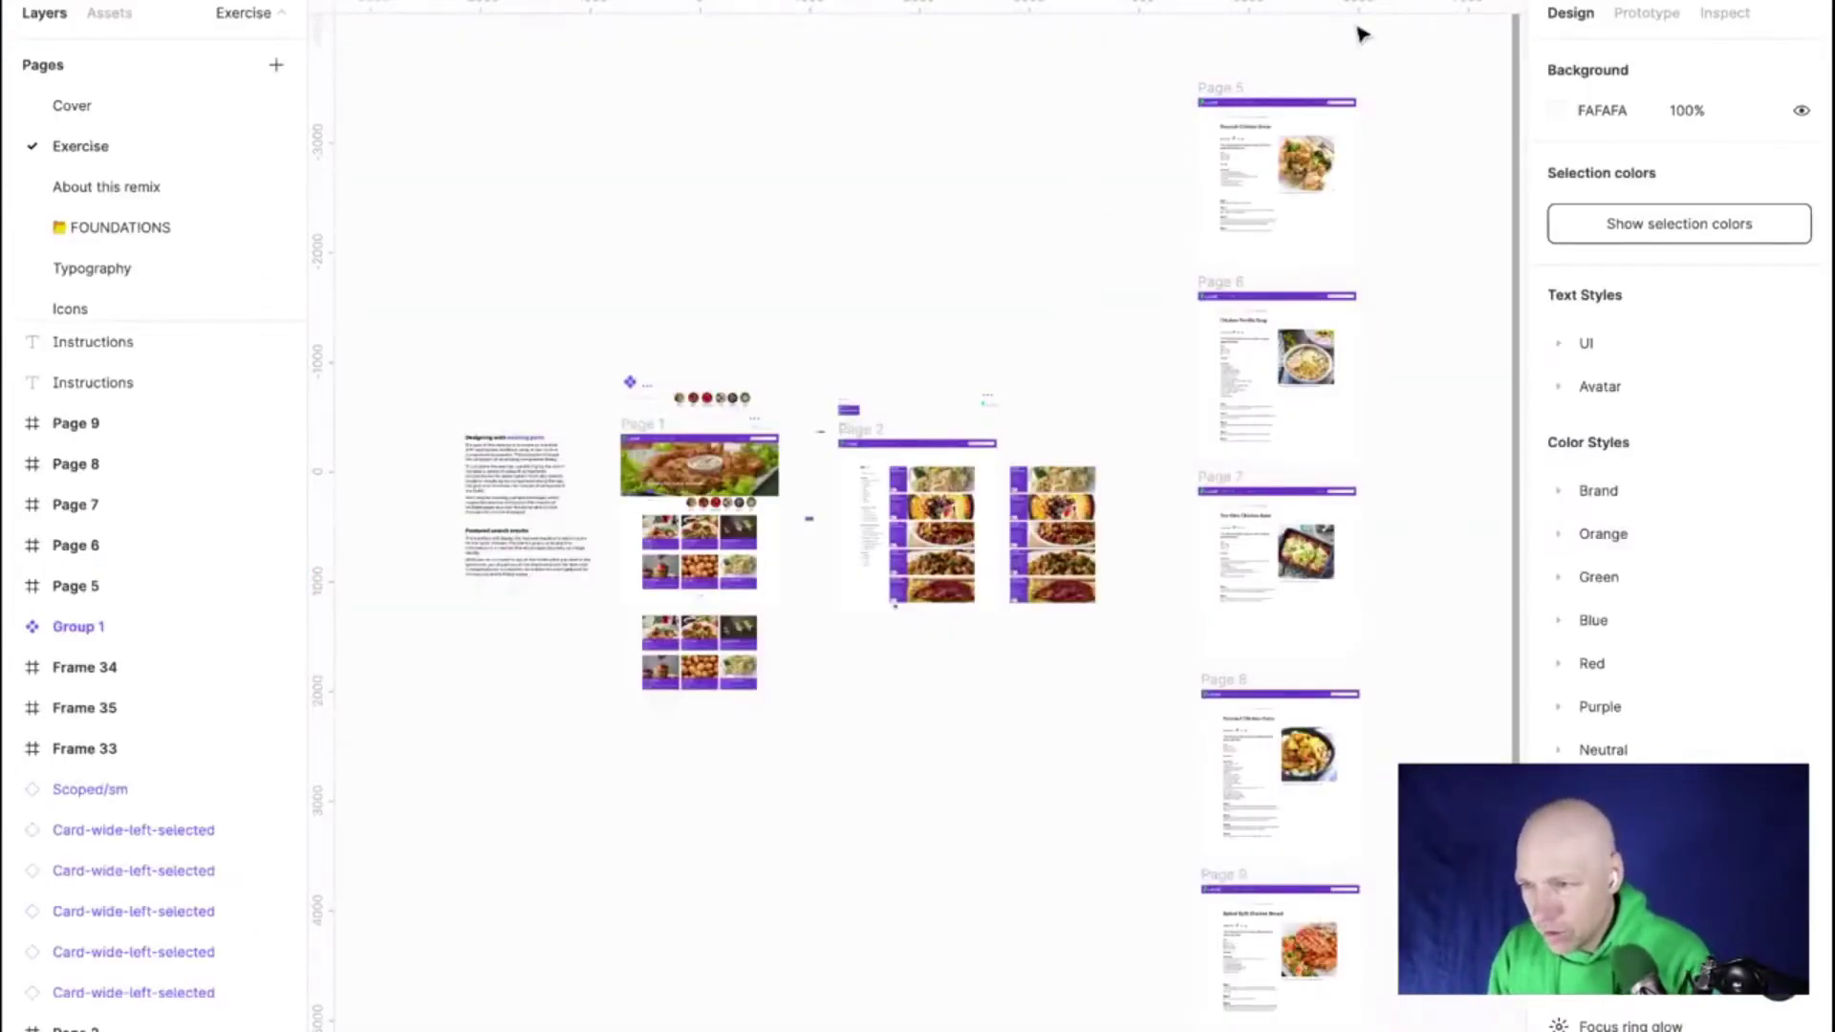
Show the prototype connections and zoom in on the logo, Group 1
{"action": "left_click", "coordinate": [1652, 13]}
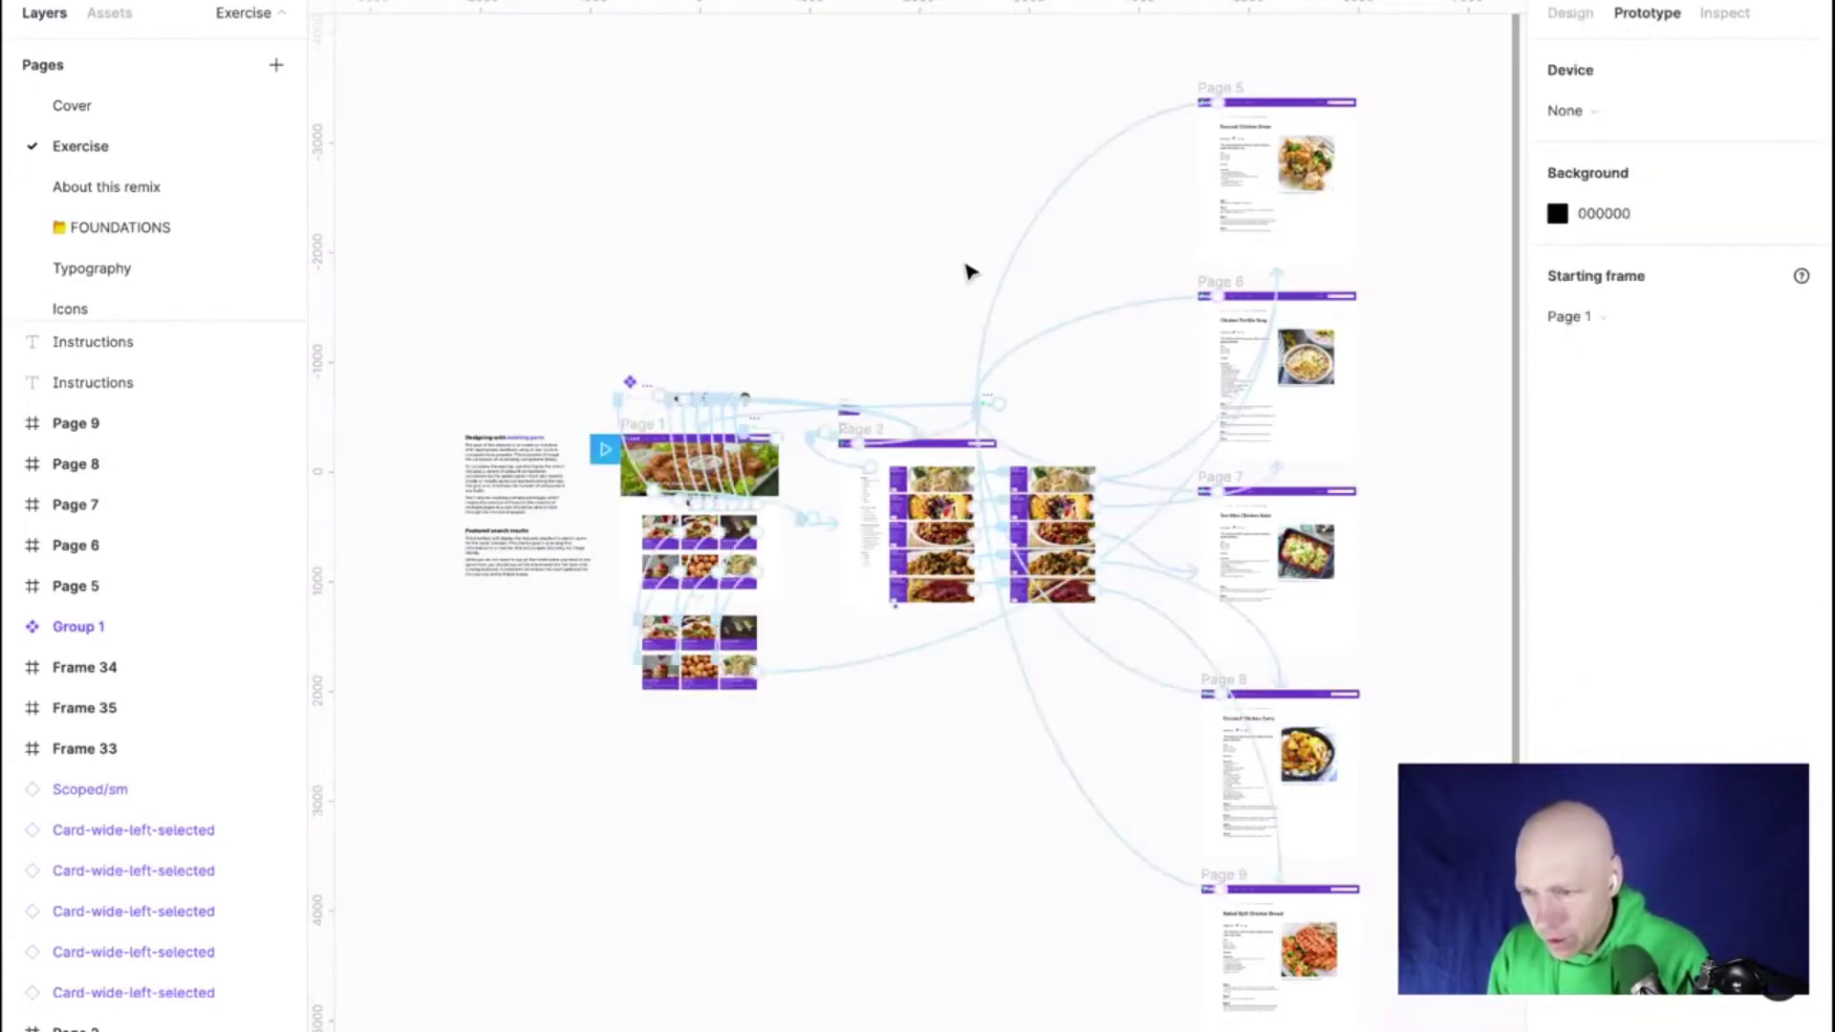
{"action": "scroll", "coordinate": [975, 229], "scroll_direction": "up", "scroll_amount": 5}
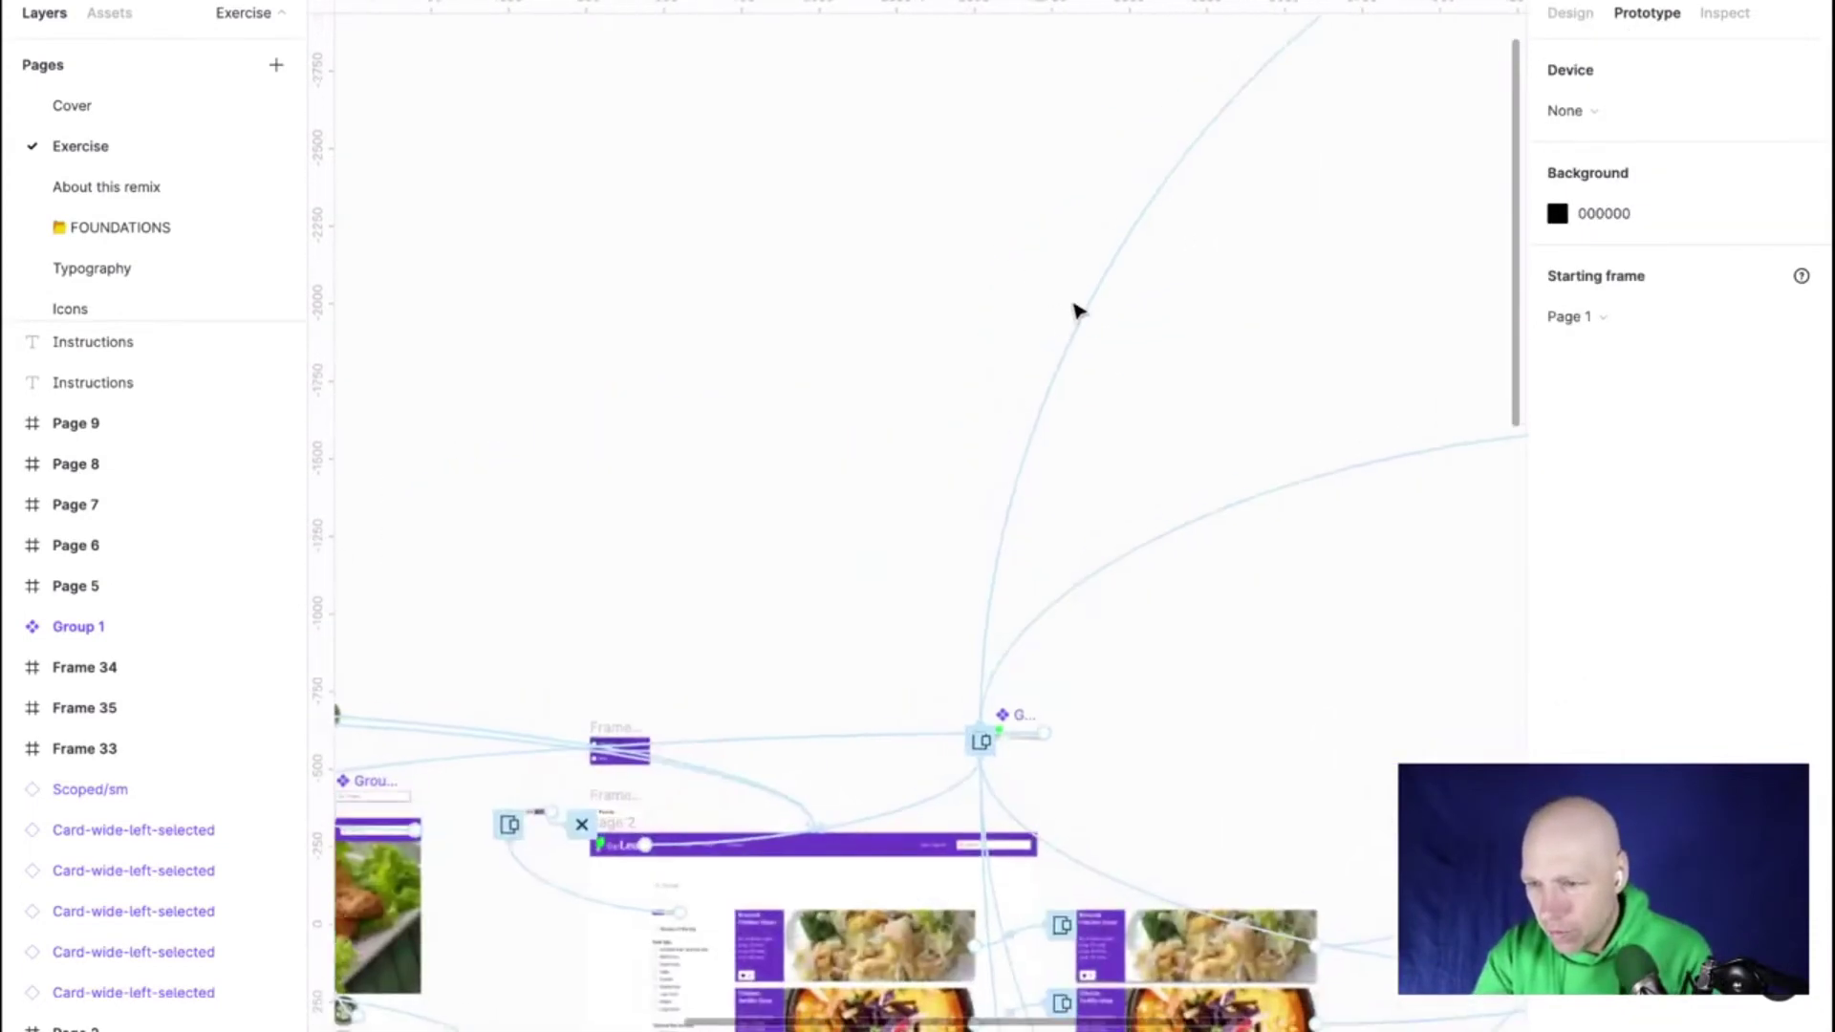
{"action": "scroll", "coordinate": [1074, 307], "scroll_direction": "up", "scroll_amount": 1}
{"action": "scroll", "coordinate": [1057, 799], "scroll_direction": "up", "scroll_amount": 3}
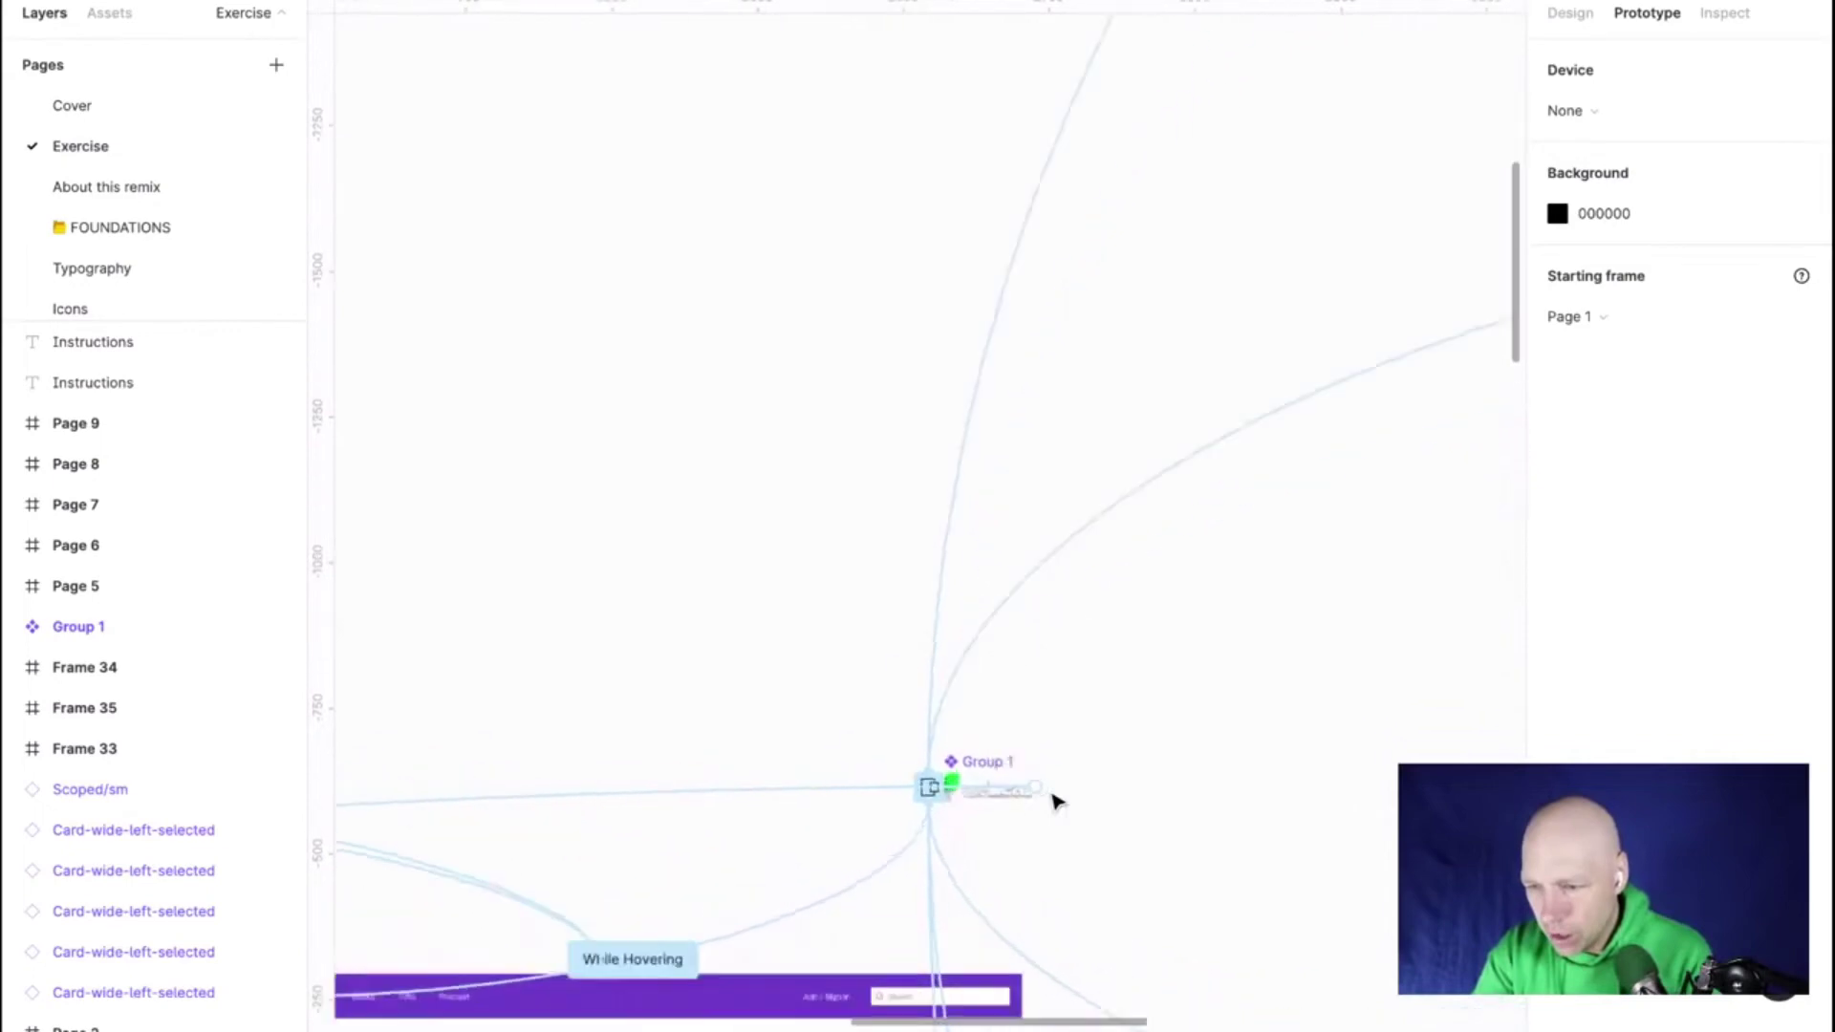
{"action": "scroll", "coordinate": [1057, 801], "scroll_direction": "up", "scroll_amount": 5}
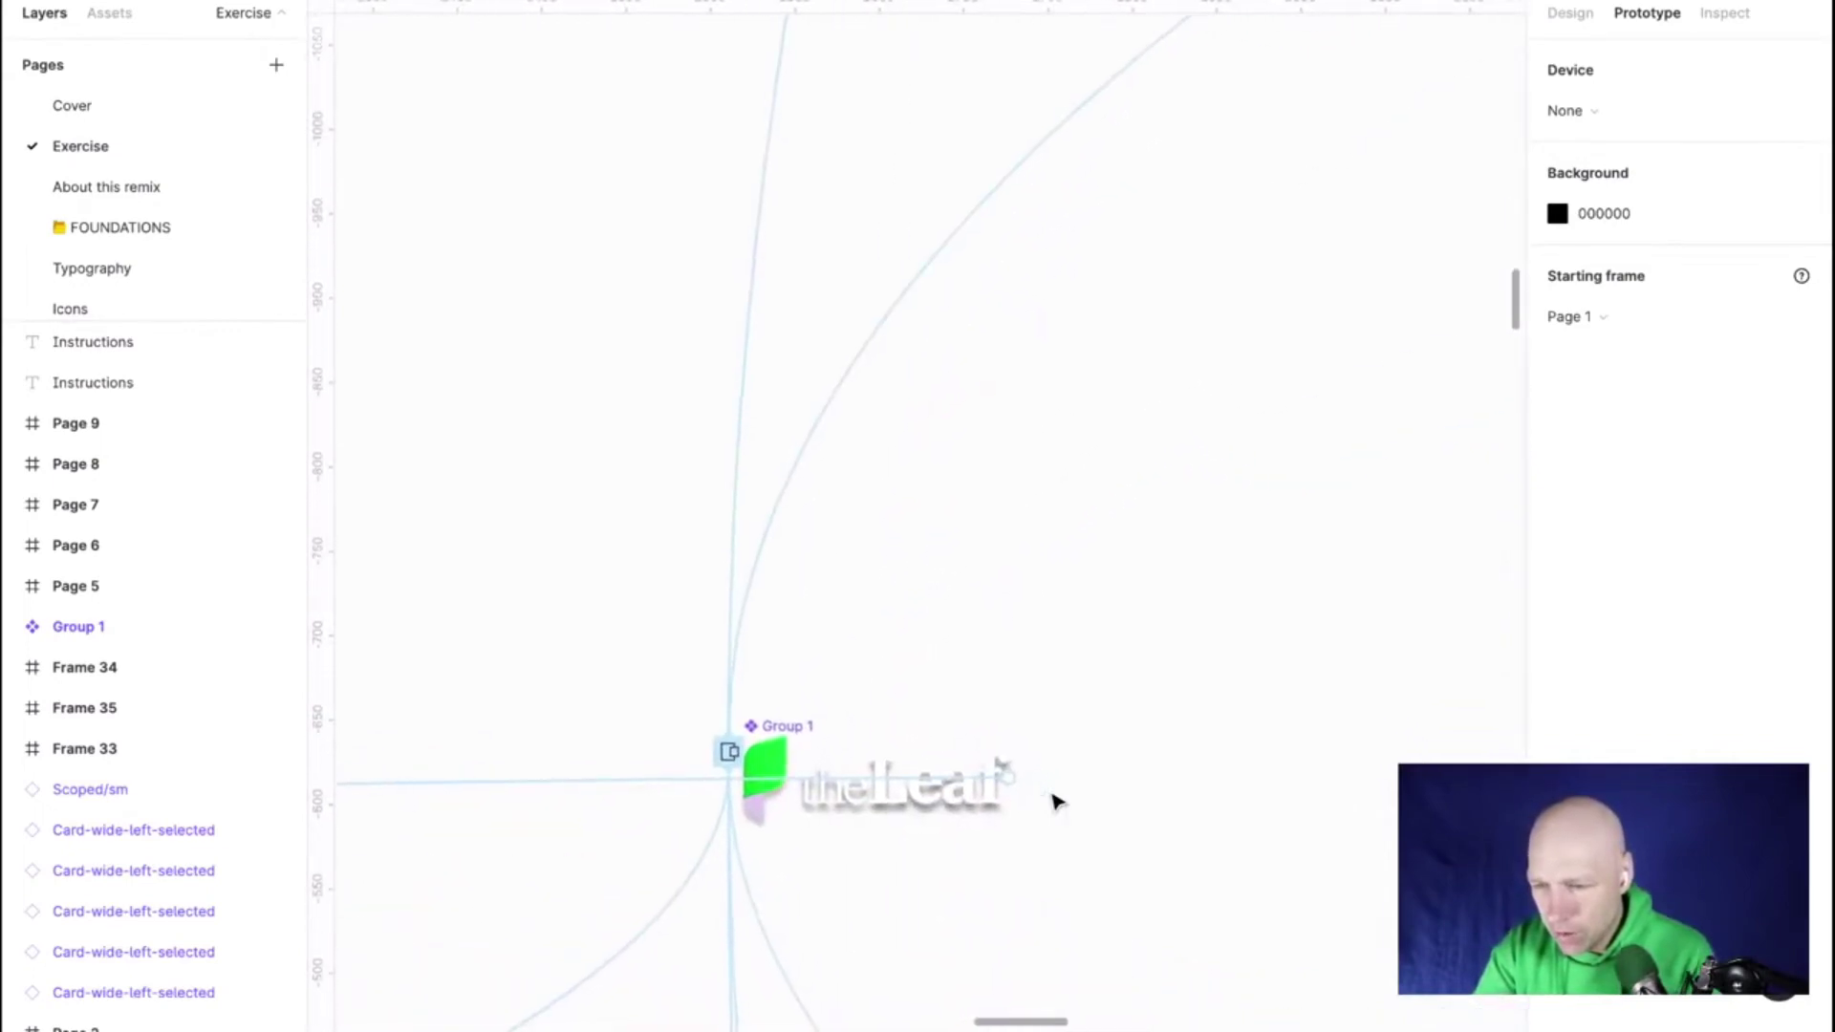
{"action": "scroll", "coordinate": [1057, 801], "scroll_direction": "up", "scroll_amount": 1}
{"action": "scroll", "coordinate": [1057, 801], "scroll_direction": "down", "scroll_amount": 4}
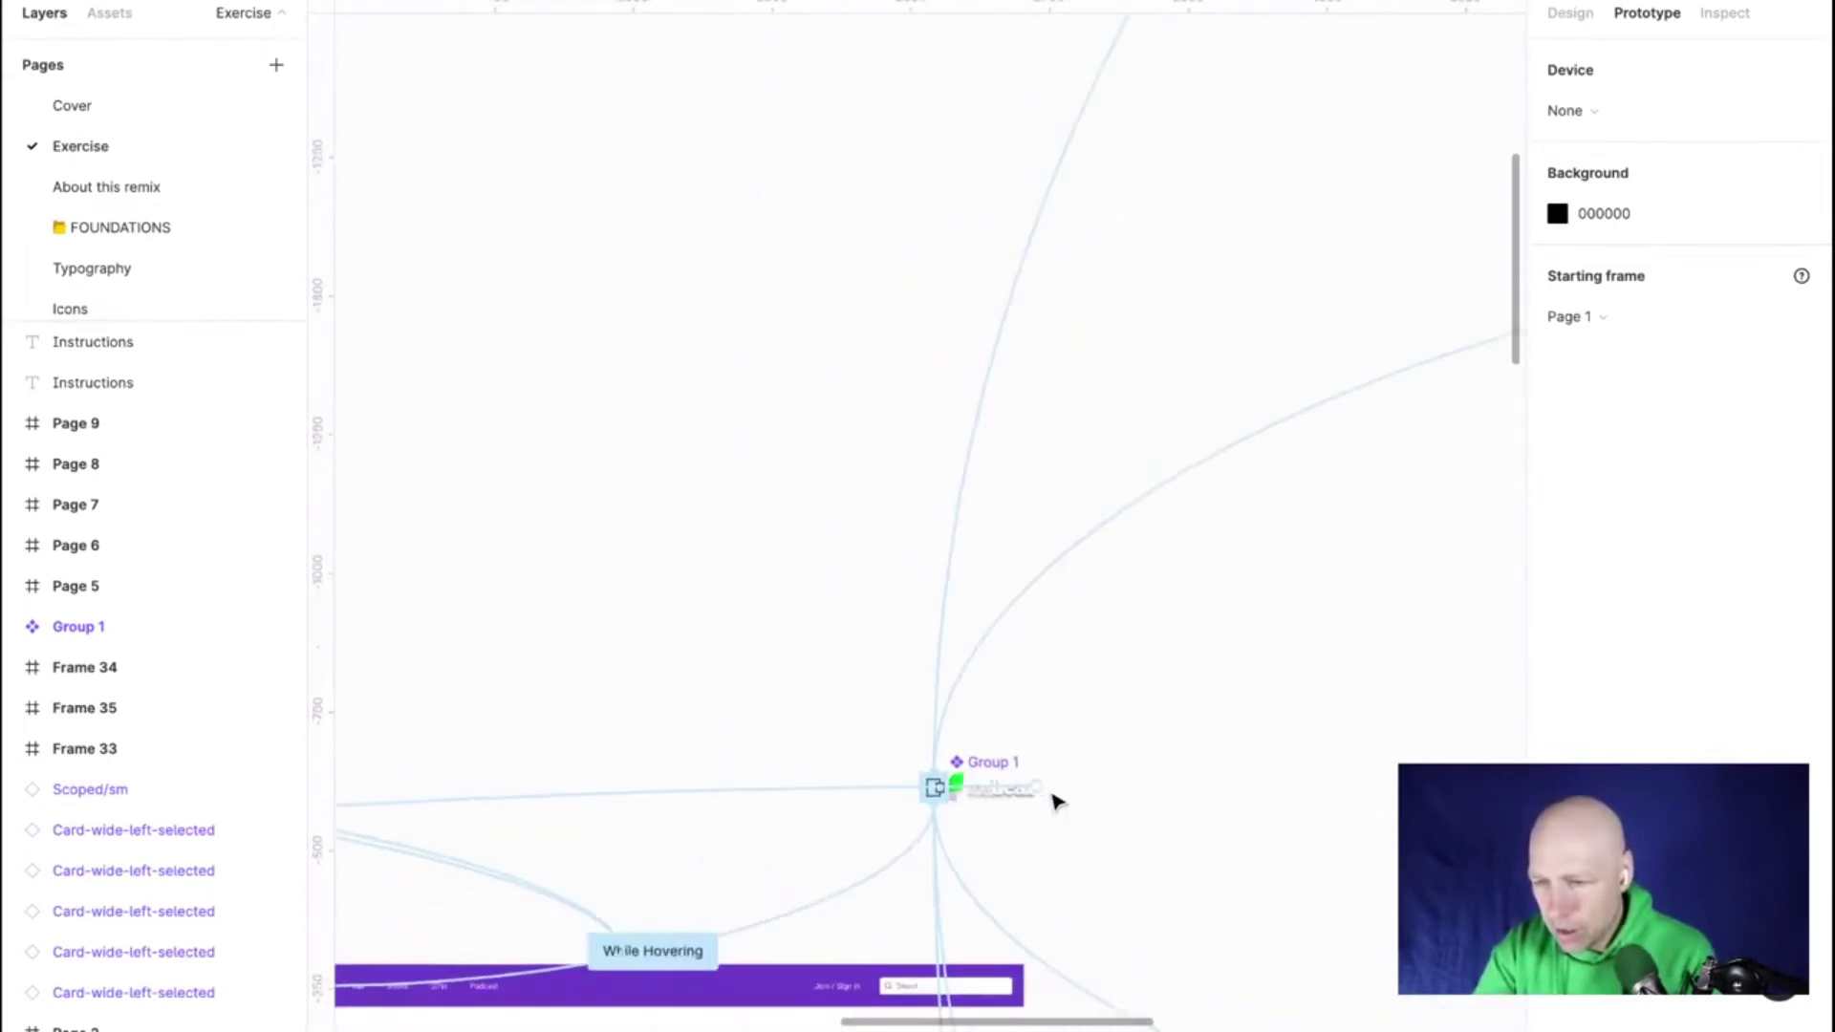
{"action": "scroll", "coordinate": [1057, 801], "scroll_direction": "down", "scroll_amount": 3}
{"action": "scroll", "coordinate": [1058, 801], "scroll_direction": "left", "scroll_amount": 2}
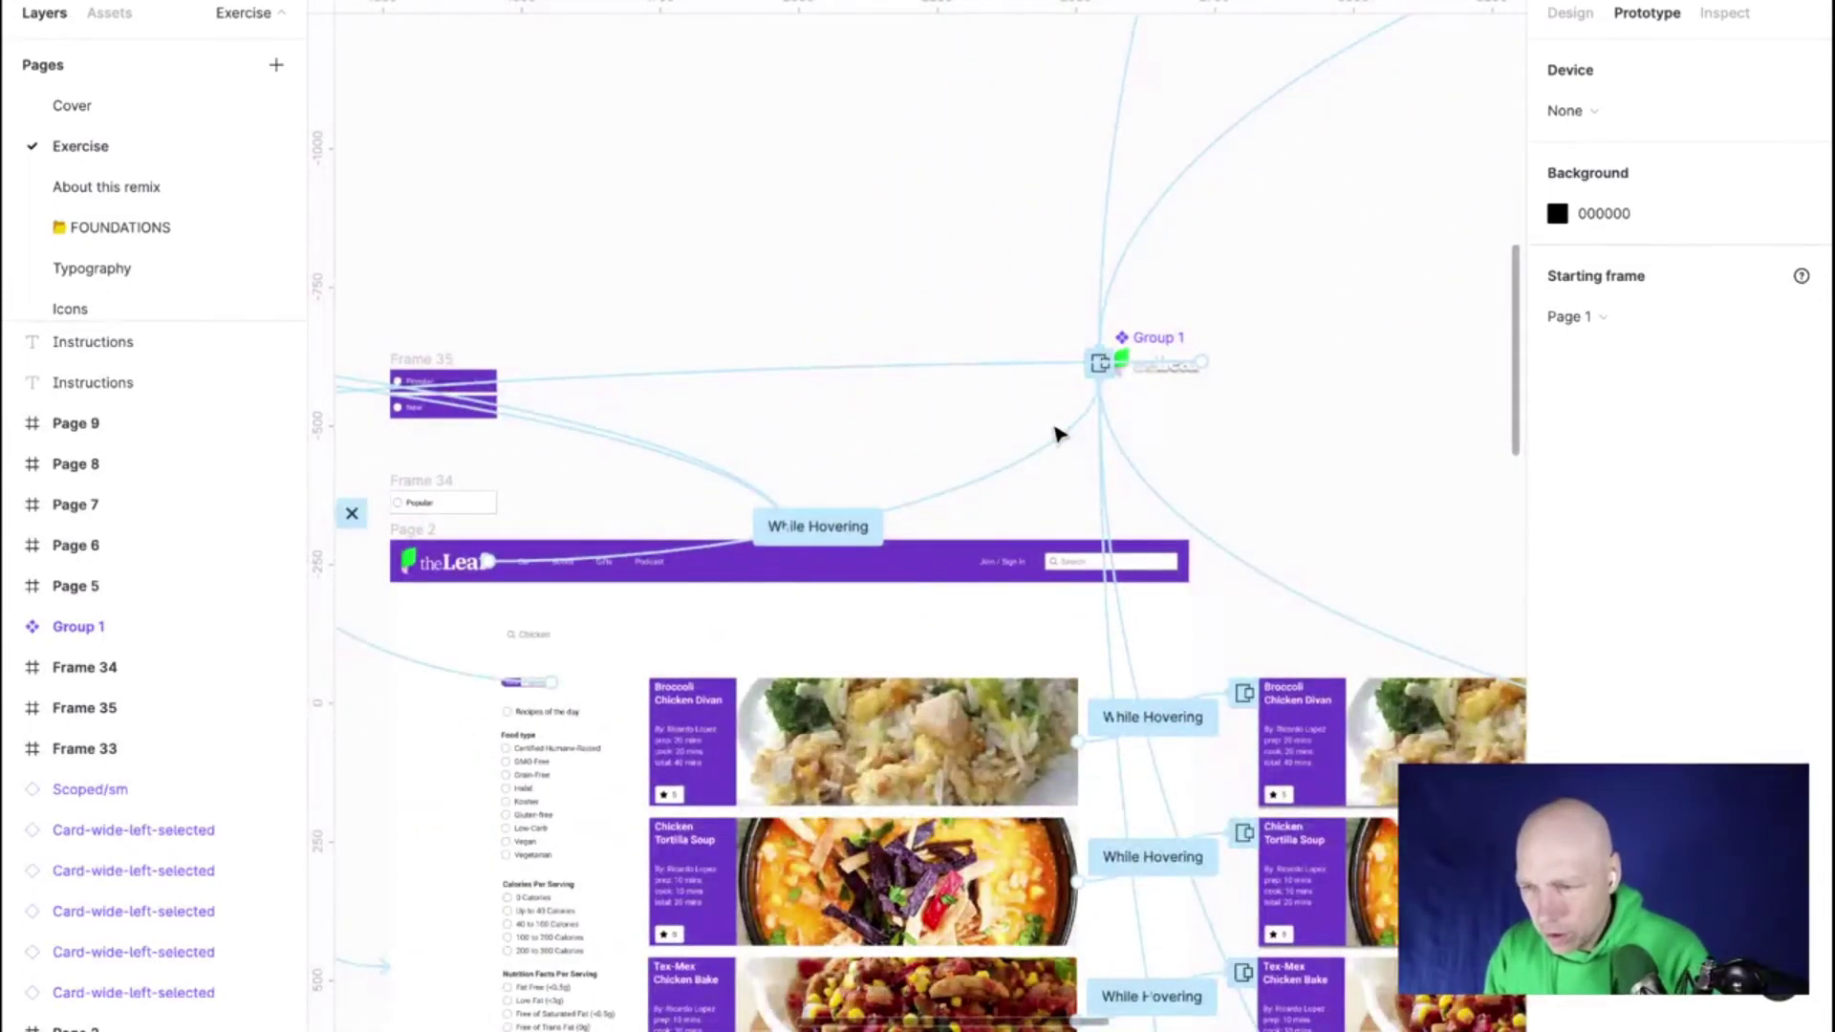
Open the logo's On click → Page 1 interaction details and review its trigger unchanged
{"action": "left_click", "coordinate": [1057, 370]}
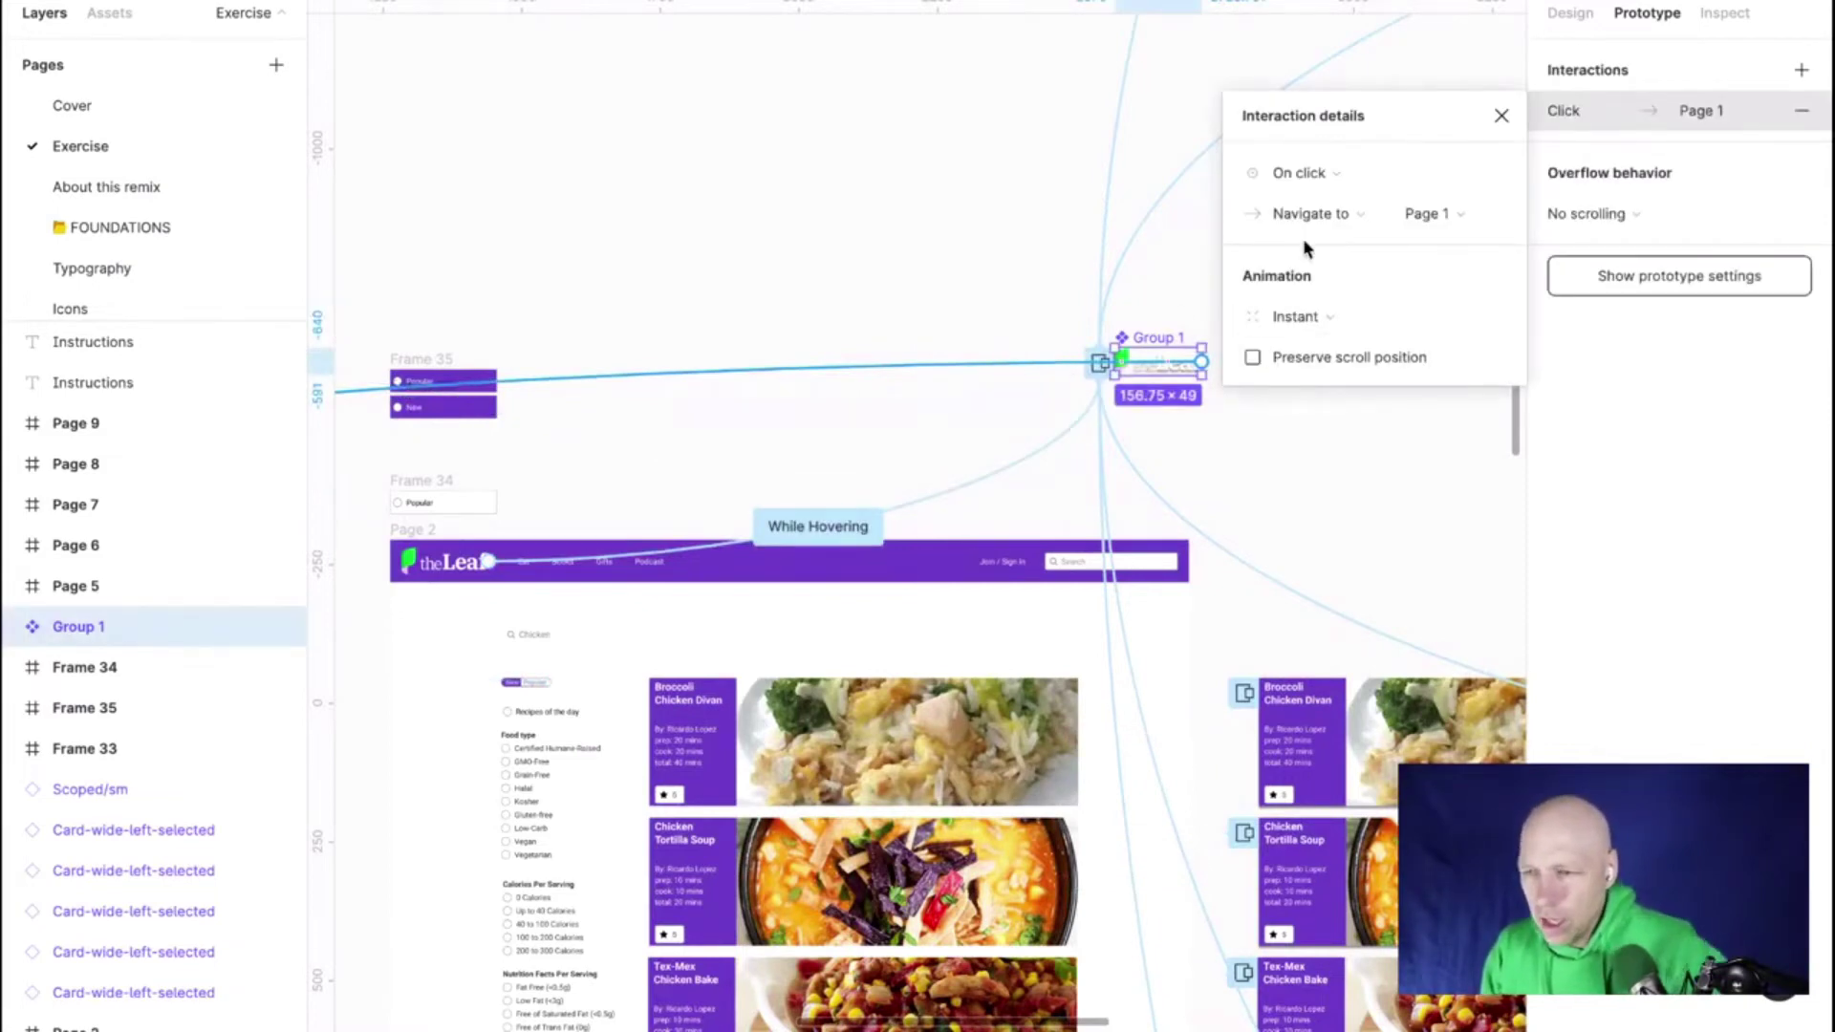
{"action": "left_click", "coordinate": [1333, 182]}
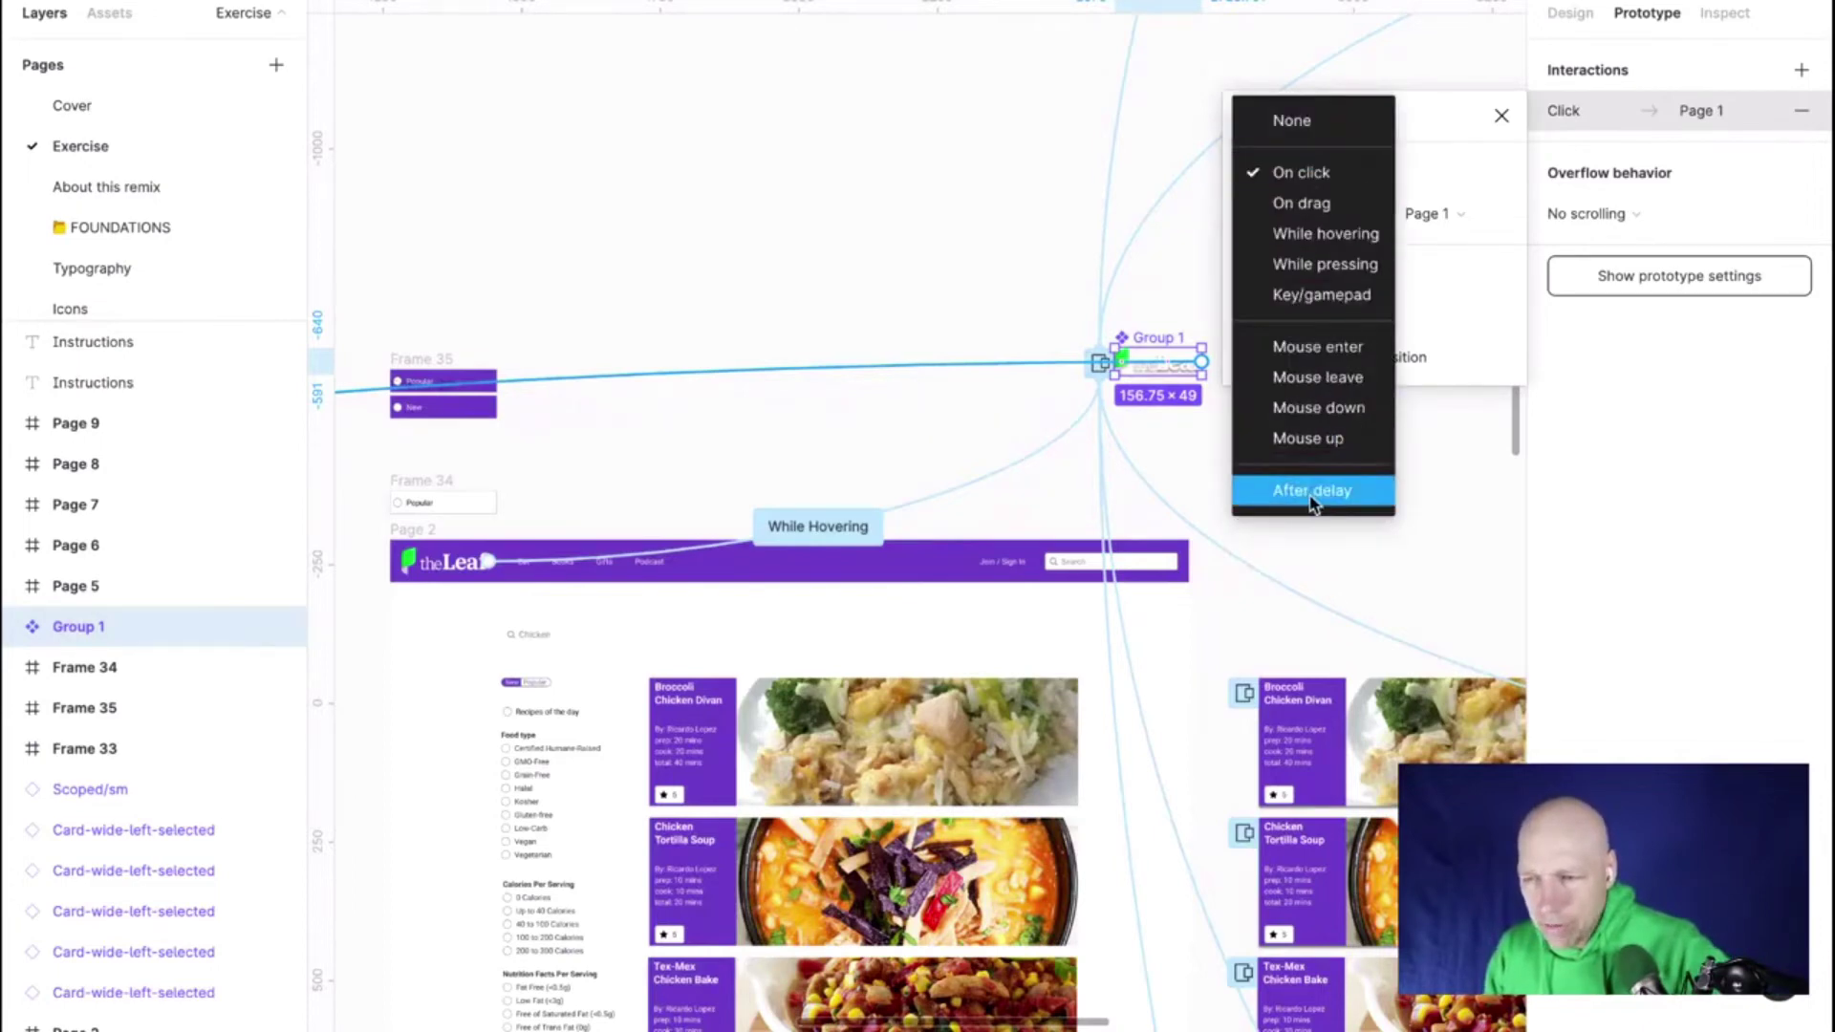
{"action": "left_click", "coordinate": [760, 182]}
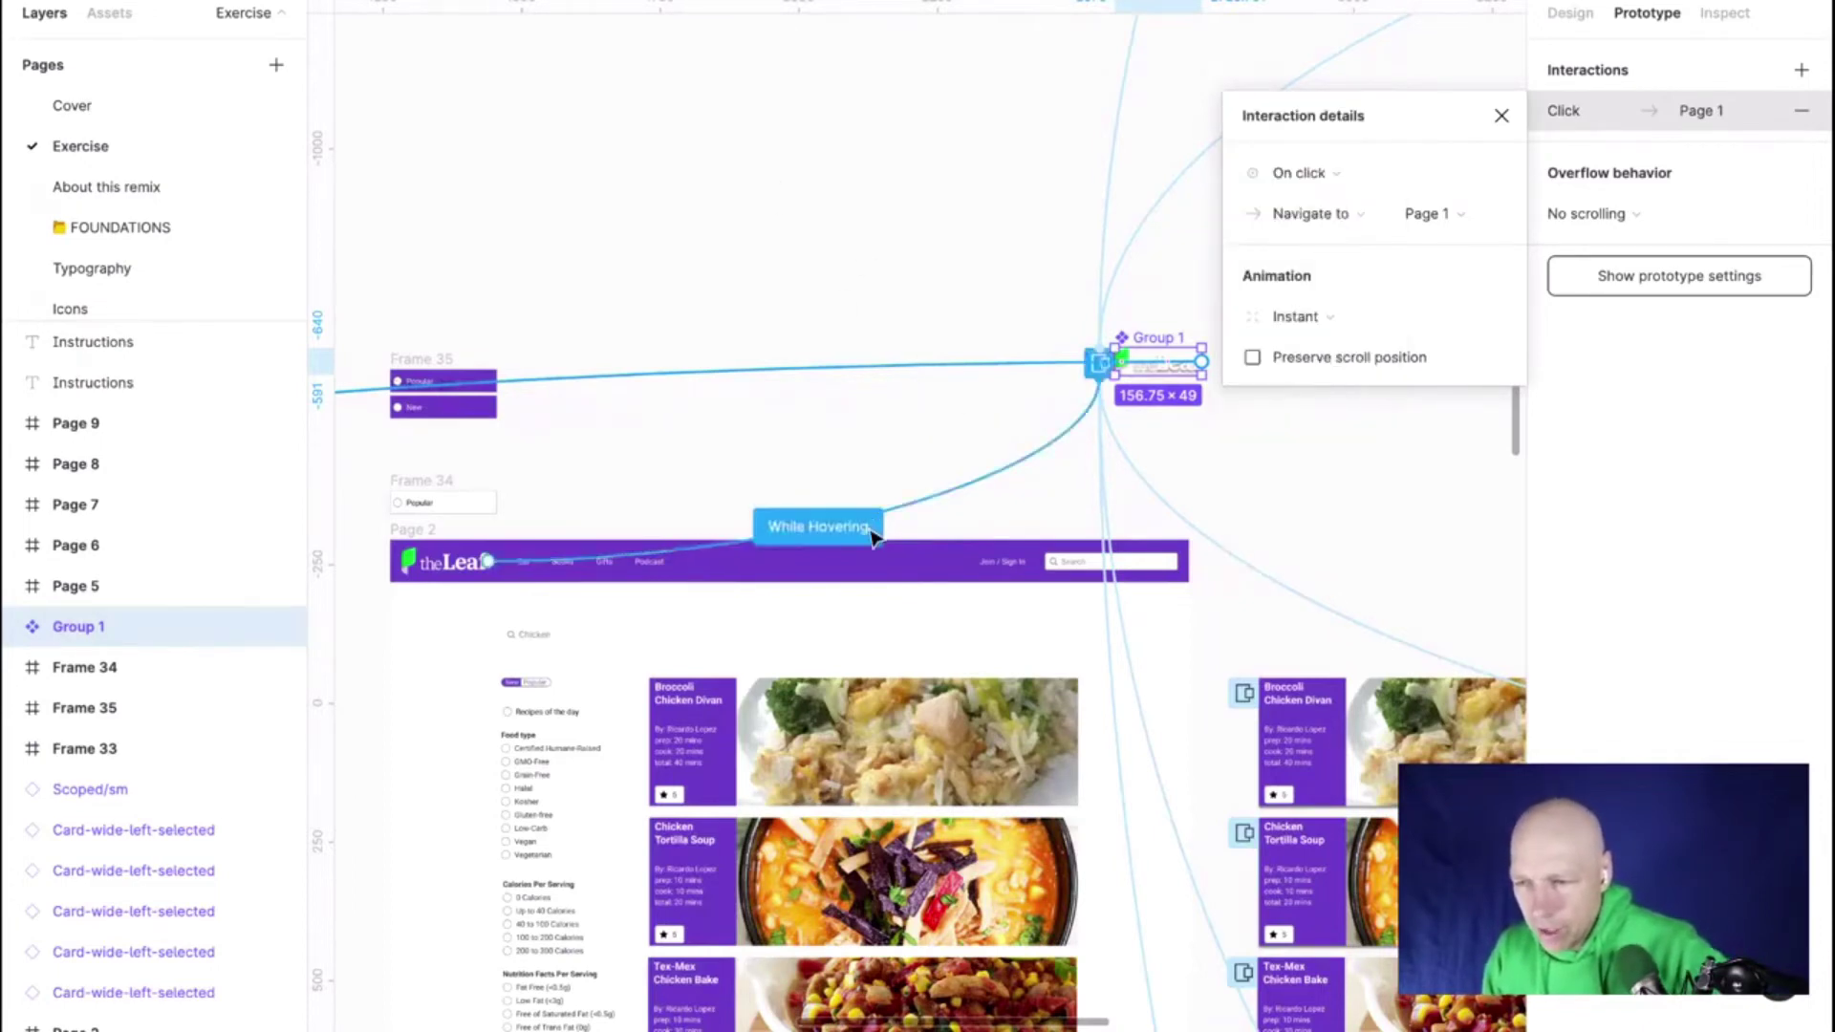
{"action": "left_click", "coordinate": [1015, 365]}
{"action": "left_click", "coordinate": [1017, 368]}
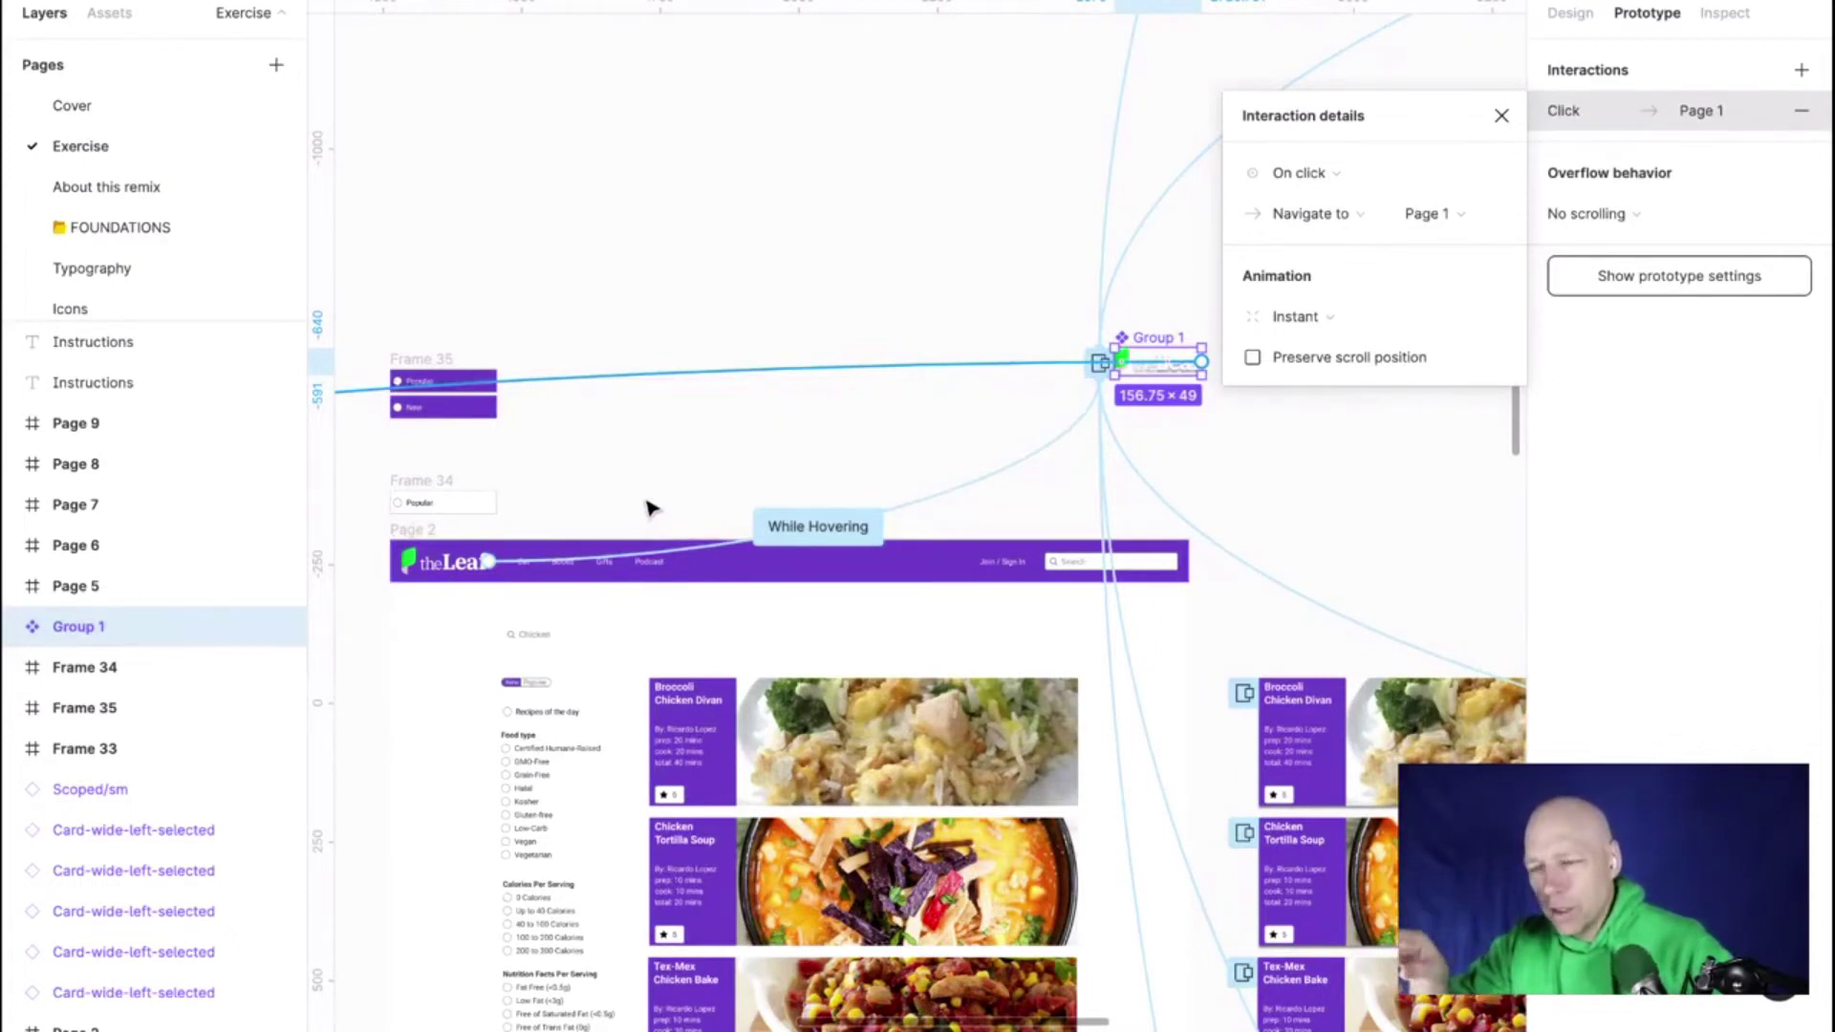
{"action": "scroll", "coordinate": [648, 507], "scroll_direction": "right", "scroll_amount": 1}
{"action": "scroll", "coordinate": [649, 506], "scroll_direction": "right", "scroll_amount": 5}
{"action": "scroll", "coordinate": [648, 507], "scroll_direction": "up", "scroll_amount": 5}
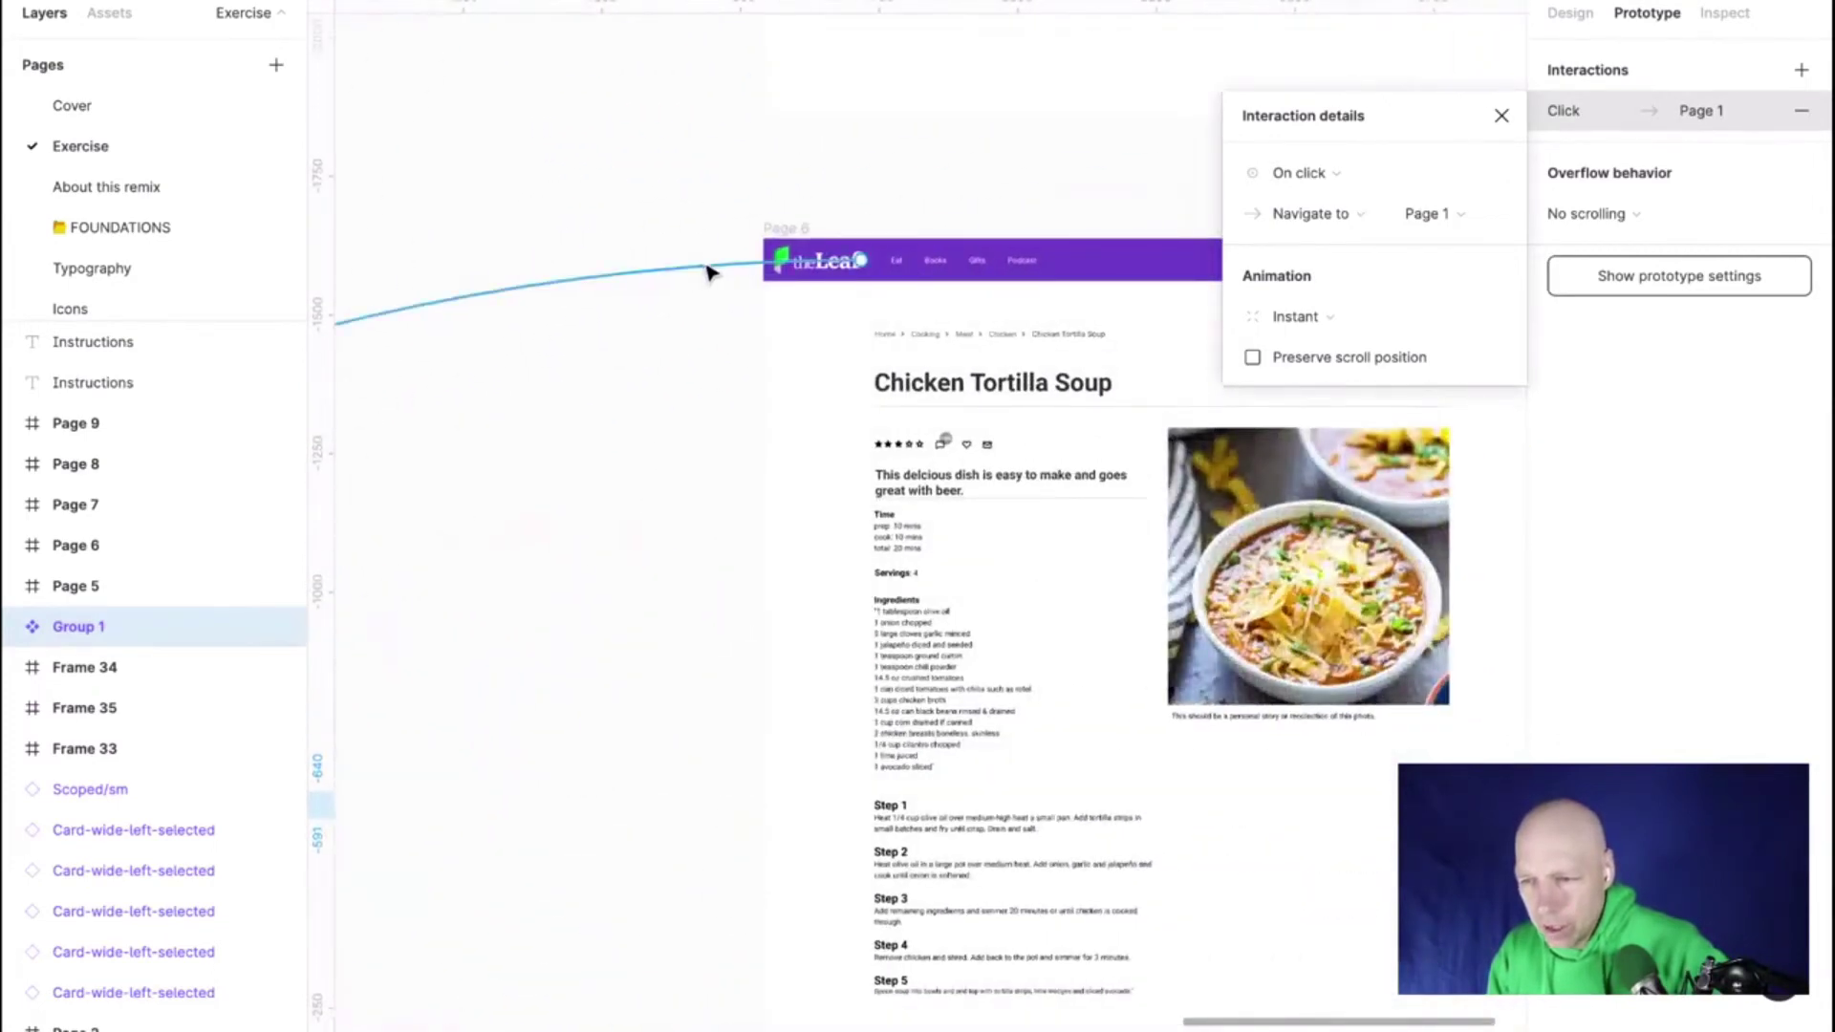
Review the Chicken Tortilla Soup page's logo link trigger, leaving it unchanged
{"action": "left_click", "coordinate": [708, 272]}
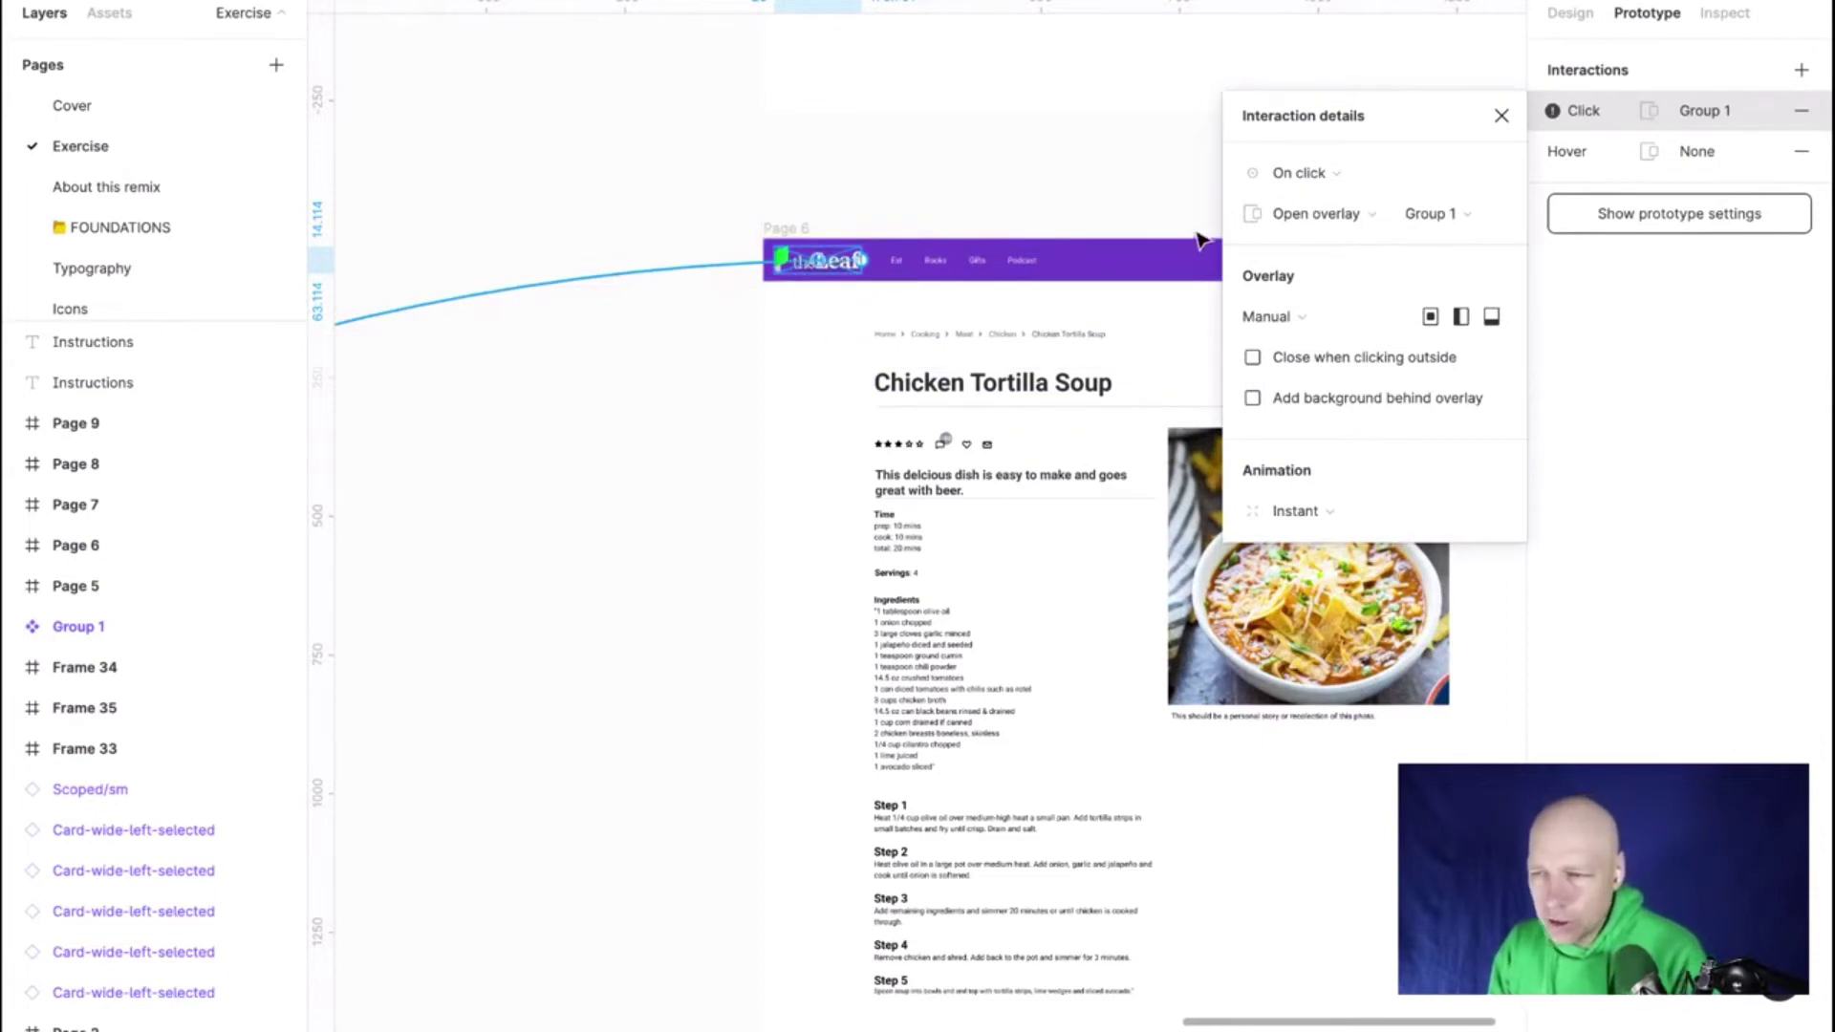
{"action": "scroll", "coordinate": [586, 462], "scroll_direction": "left", "scroll_amount": 5}
{"action": "scroll", "coordinate": [591, 467], "scroll_direction": "left", "scroll_amount": 5}
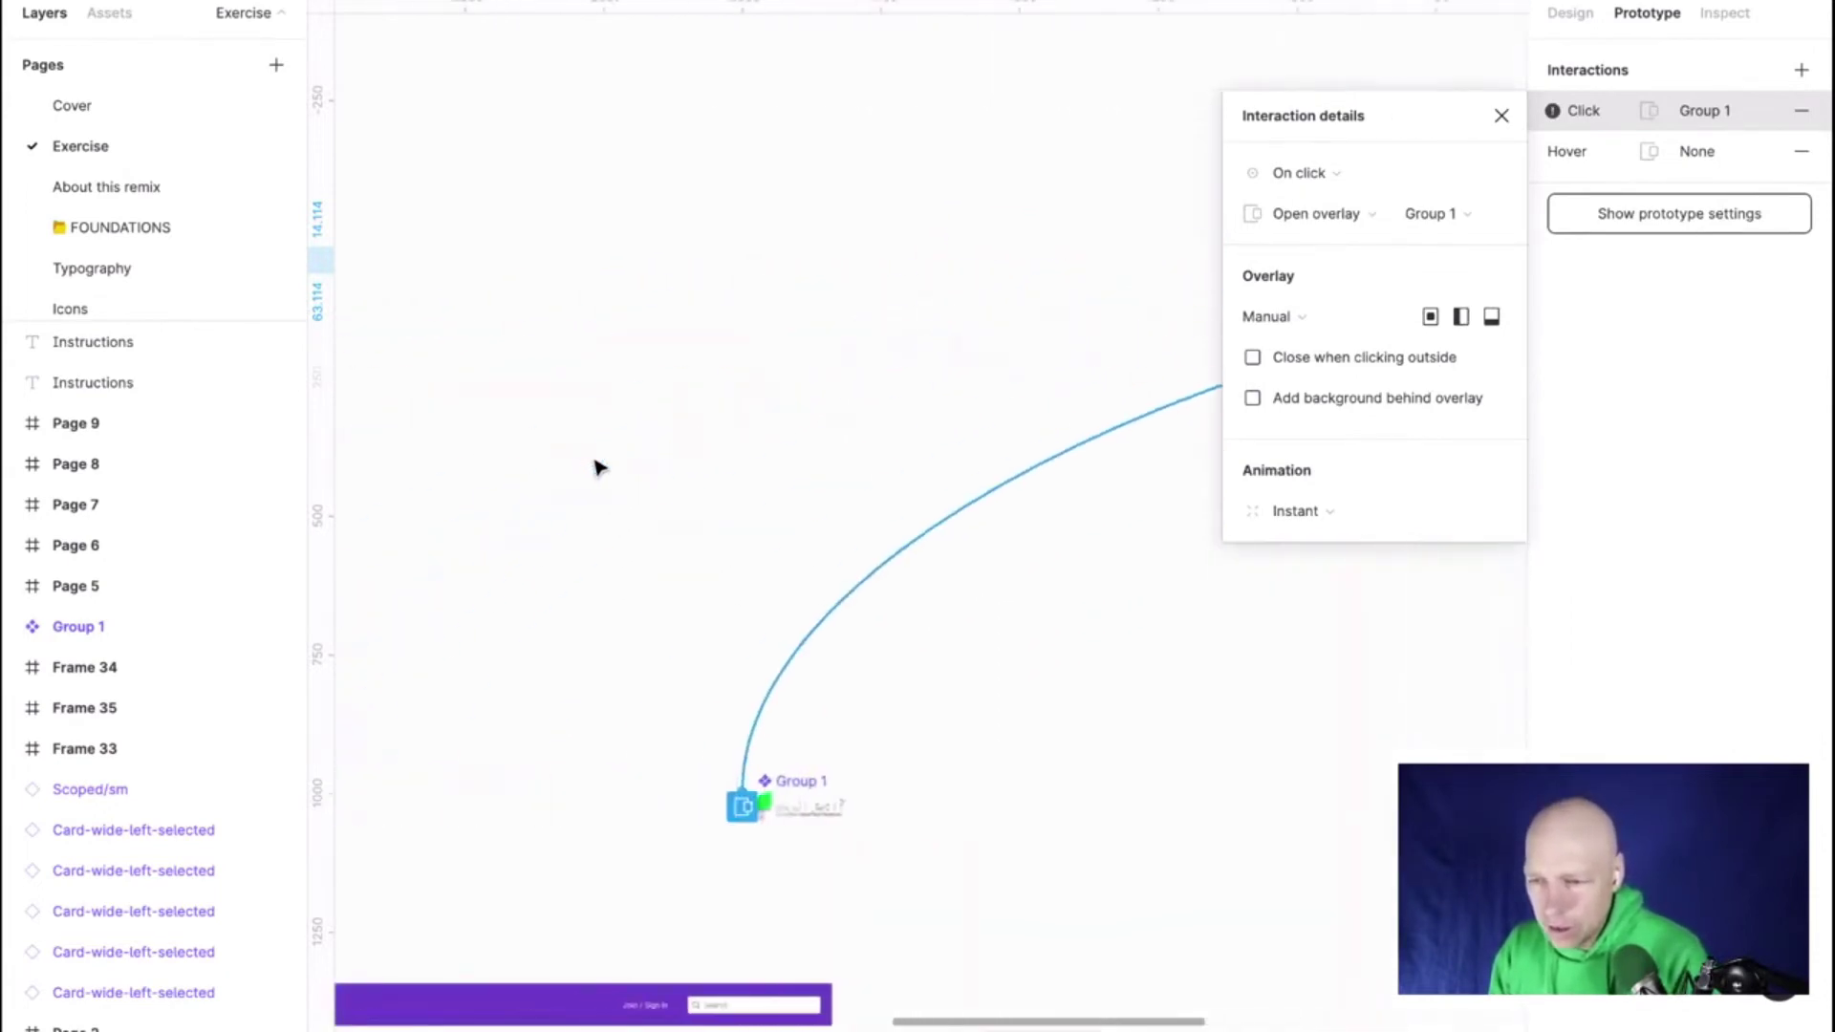
{"action": "scroll", "coordinate": [595, 466], "scroll_direction": "right", "scroll_amount": 3}
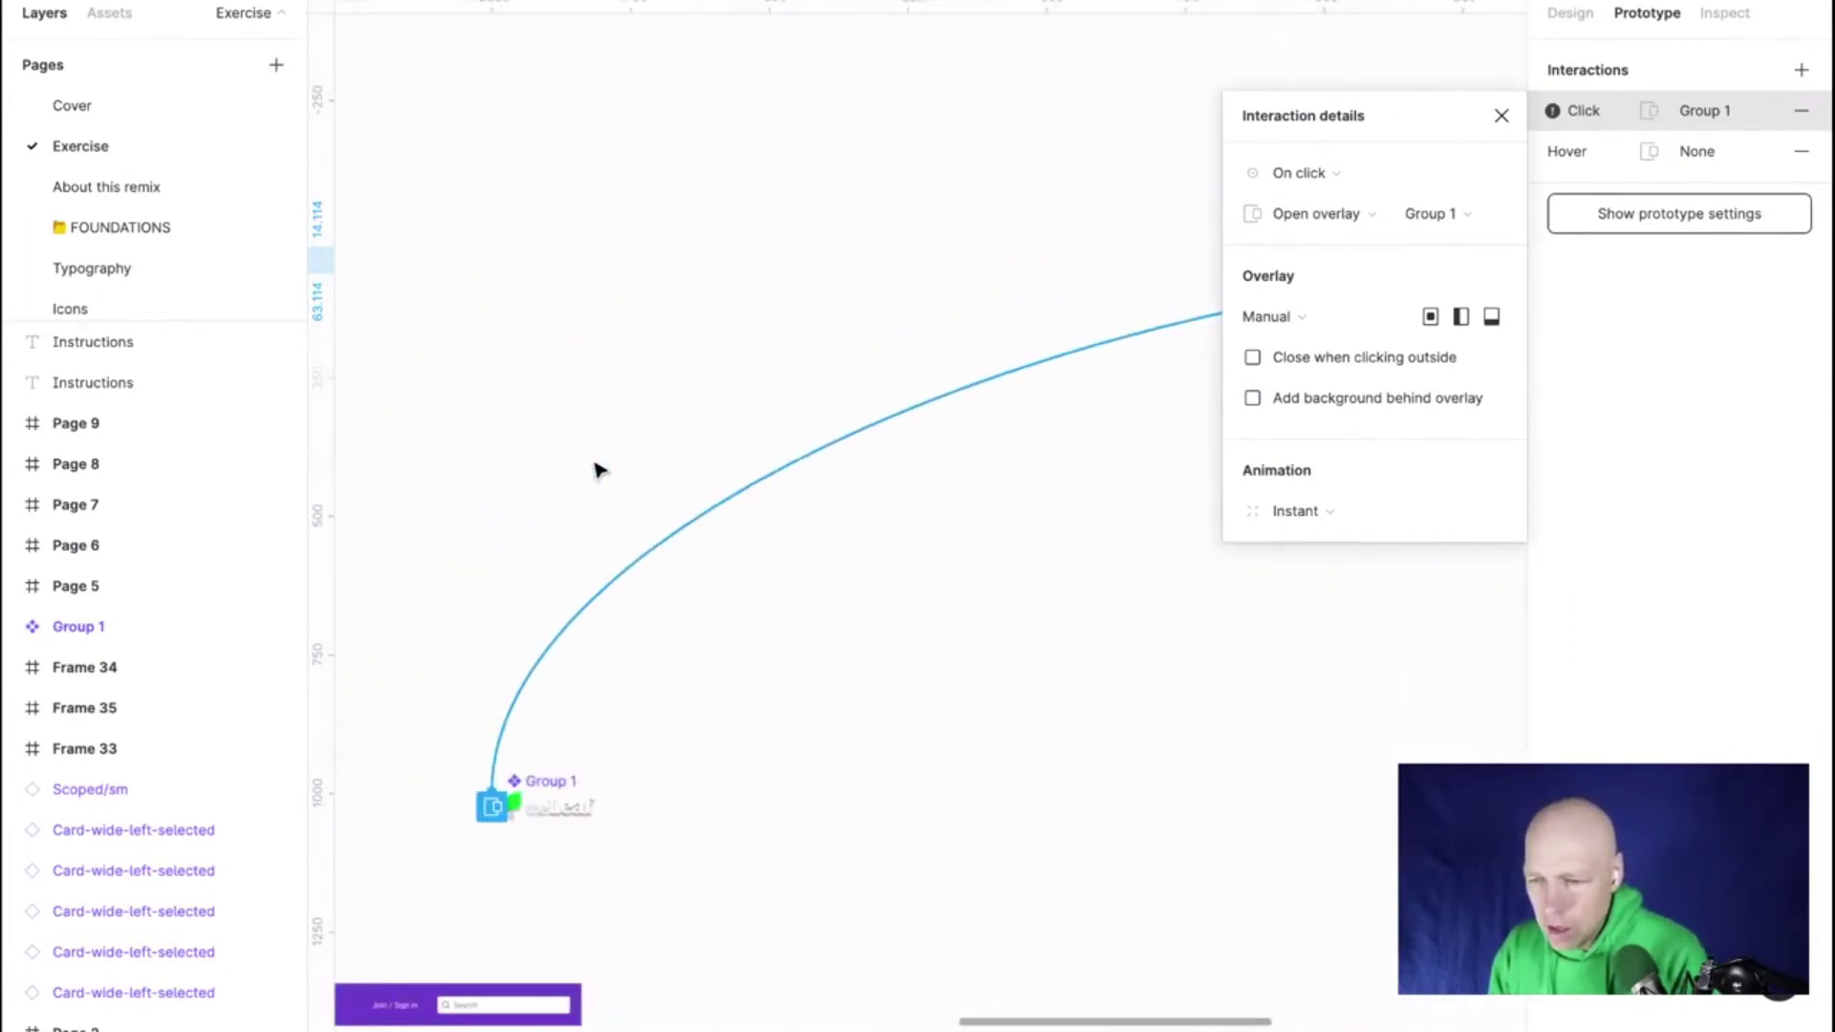
{"action": "left_click", "coordinate": [1324, 177]}
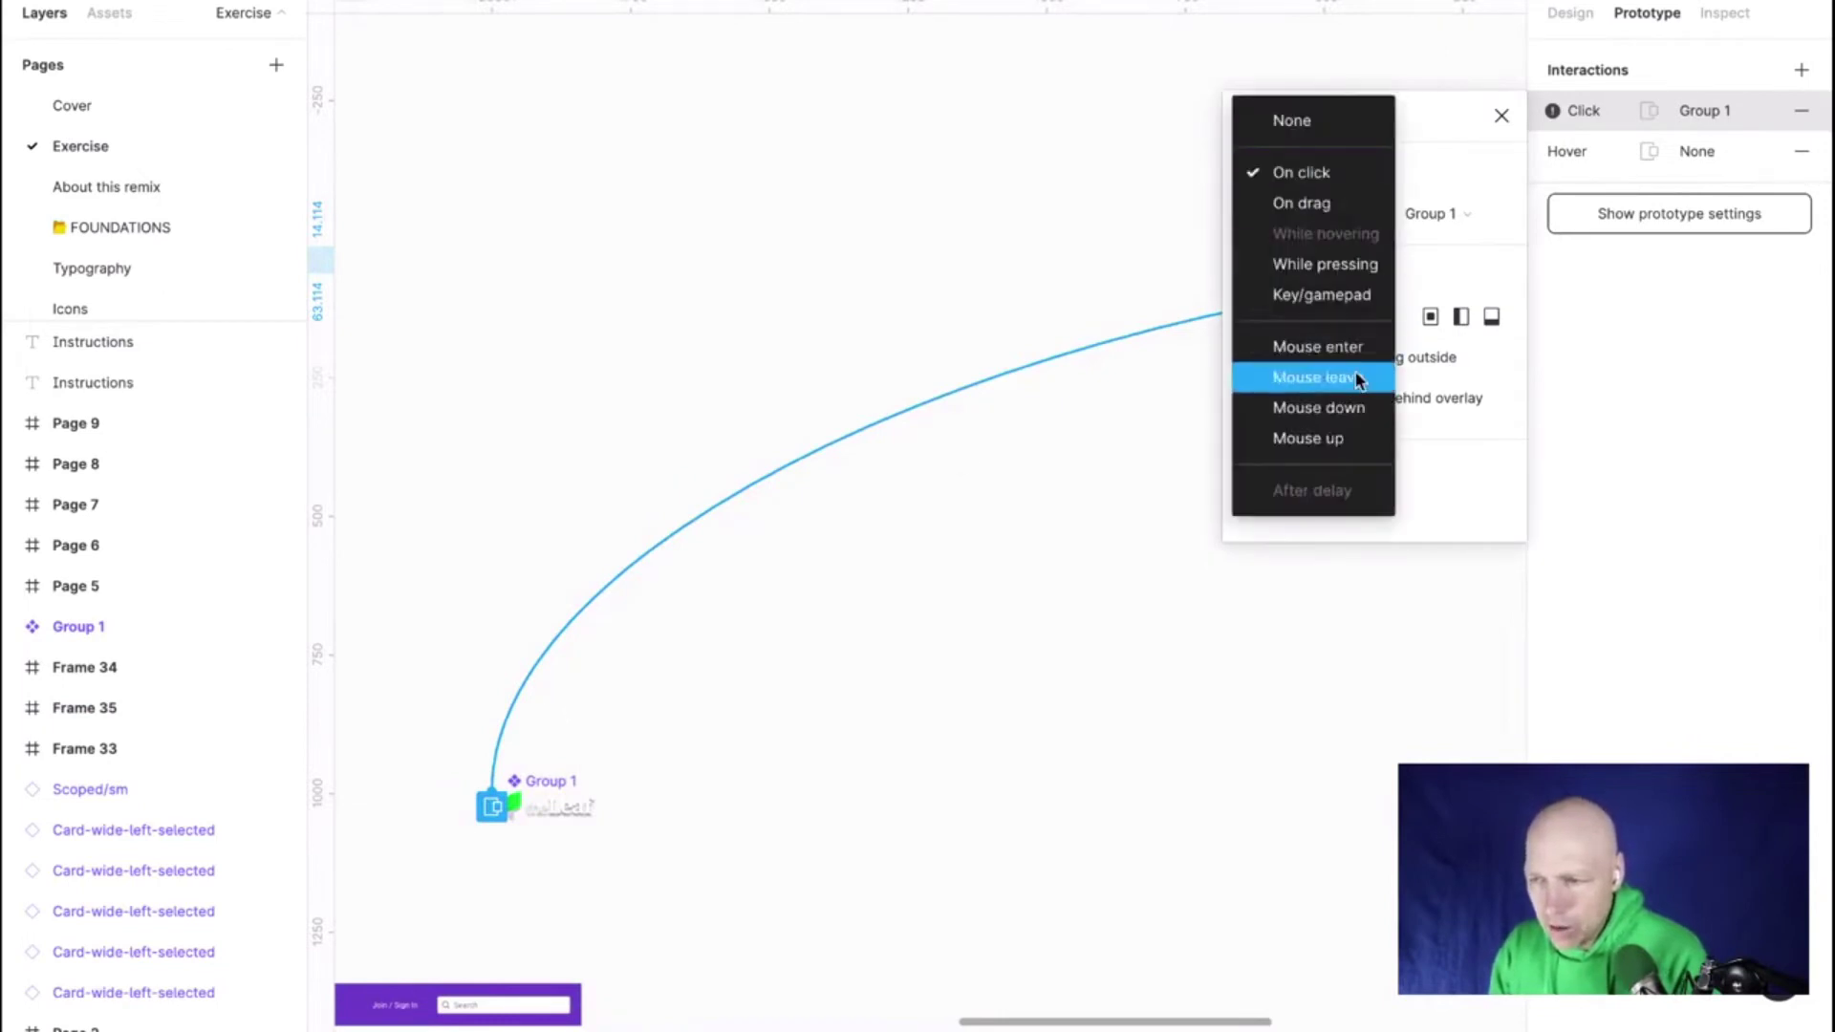
{"action": "left_click", "coordinate": [1128, 260]}
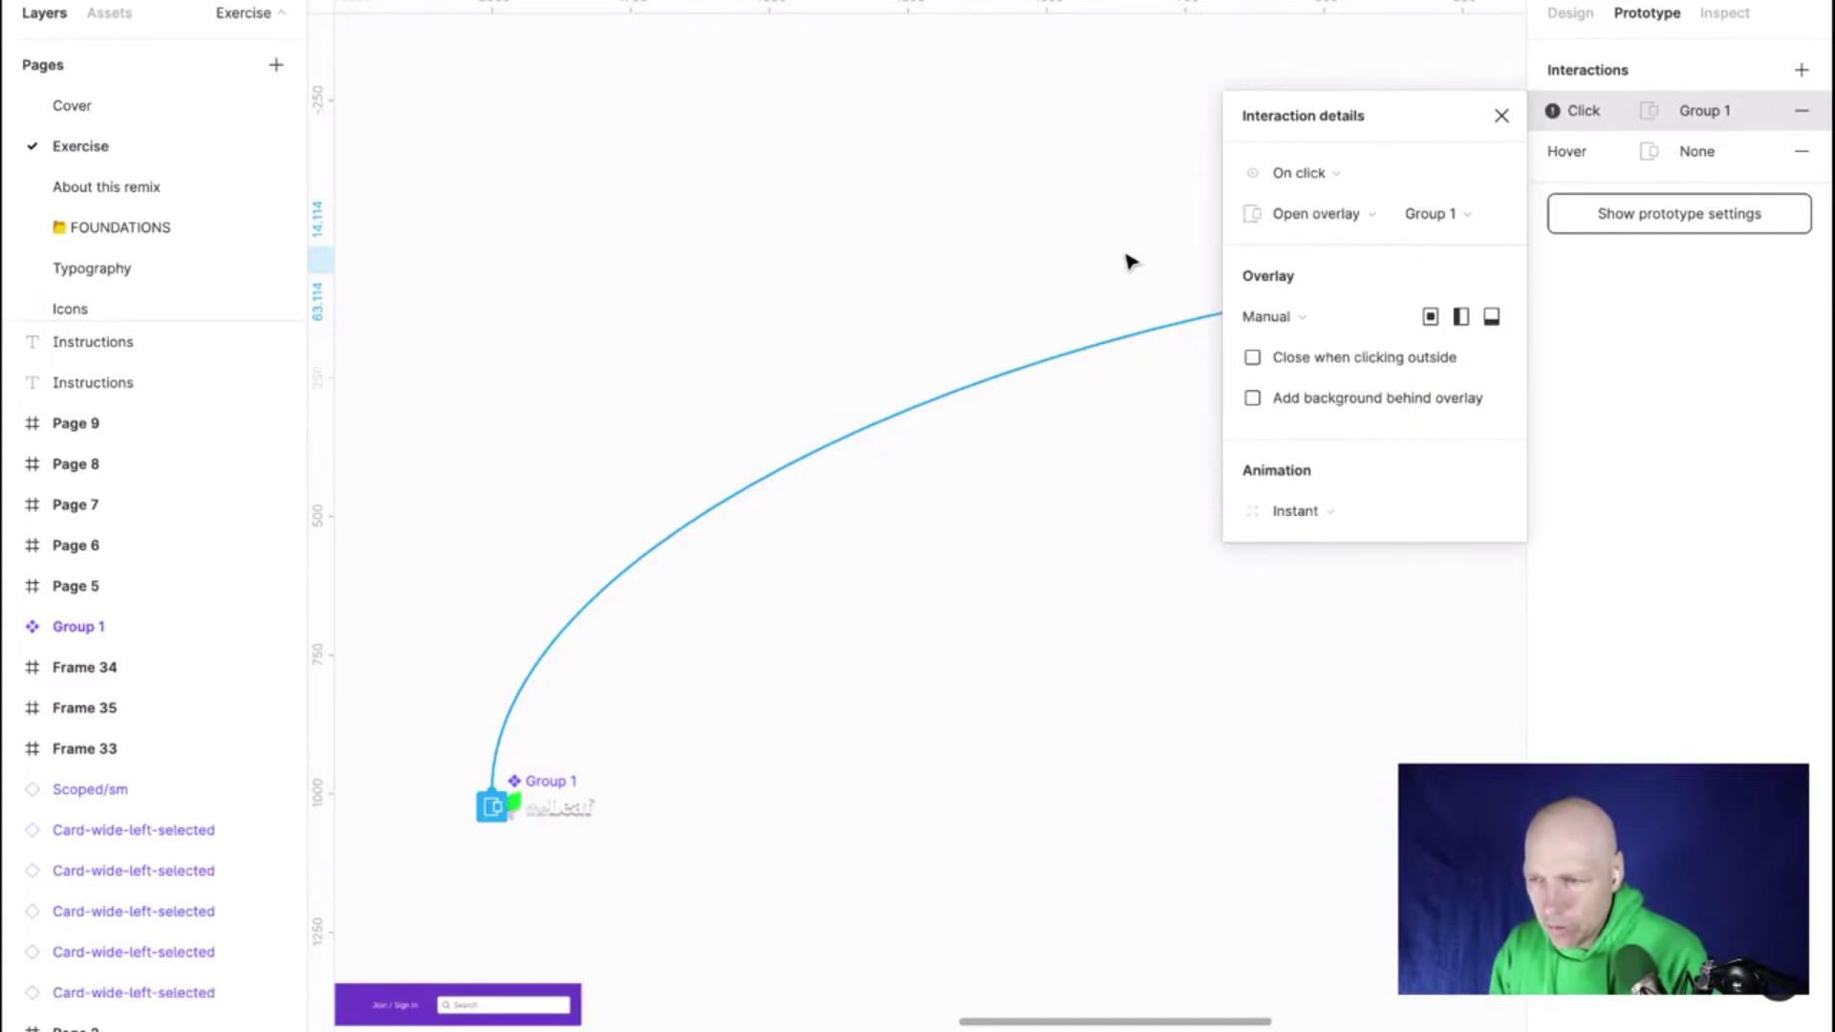
{"action": "left_click", "coordinate": [1128, 260]}
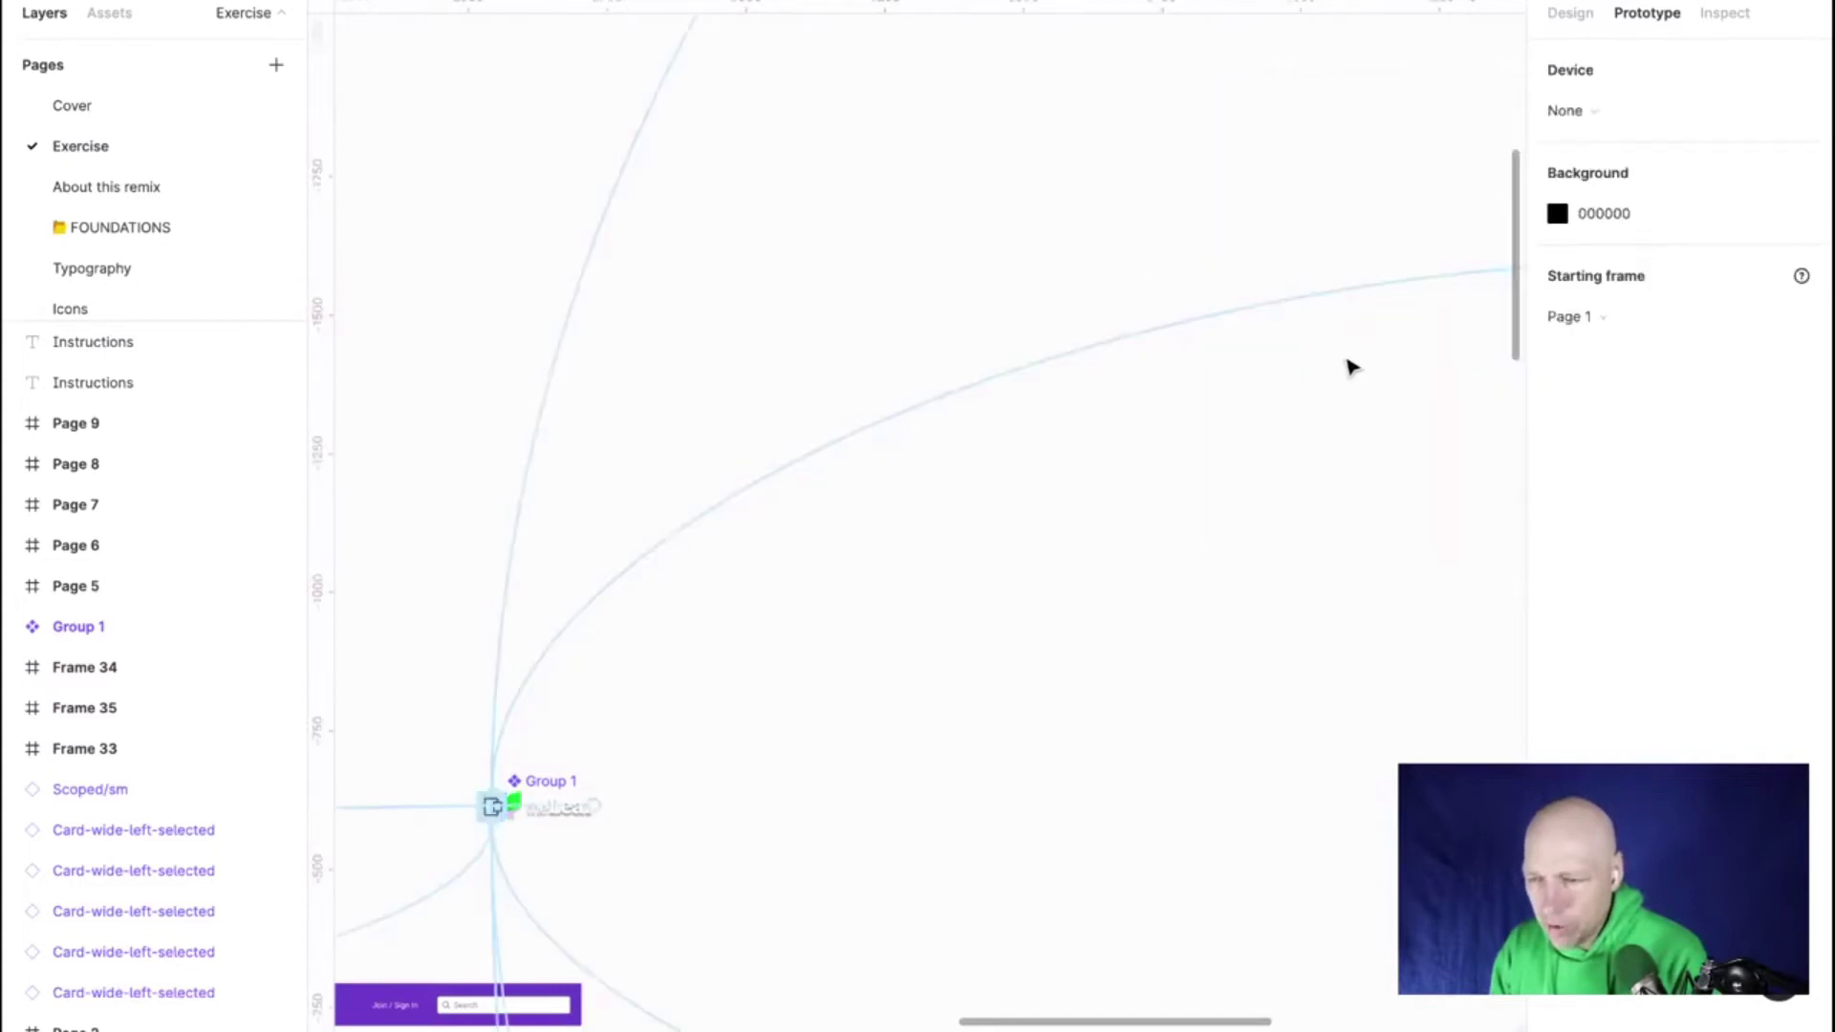
{"action": "scroll", "coordinate": [1348, 364], "scroll_direction": "up", "scroll_amount": 10}
Check the header logo link's trigger stays On click, then close its details
{"action": "left_click", "coordinate": [992, 275]}
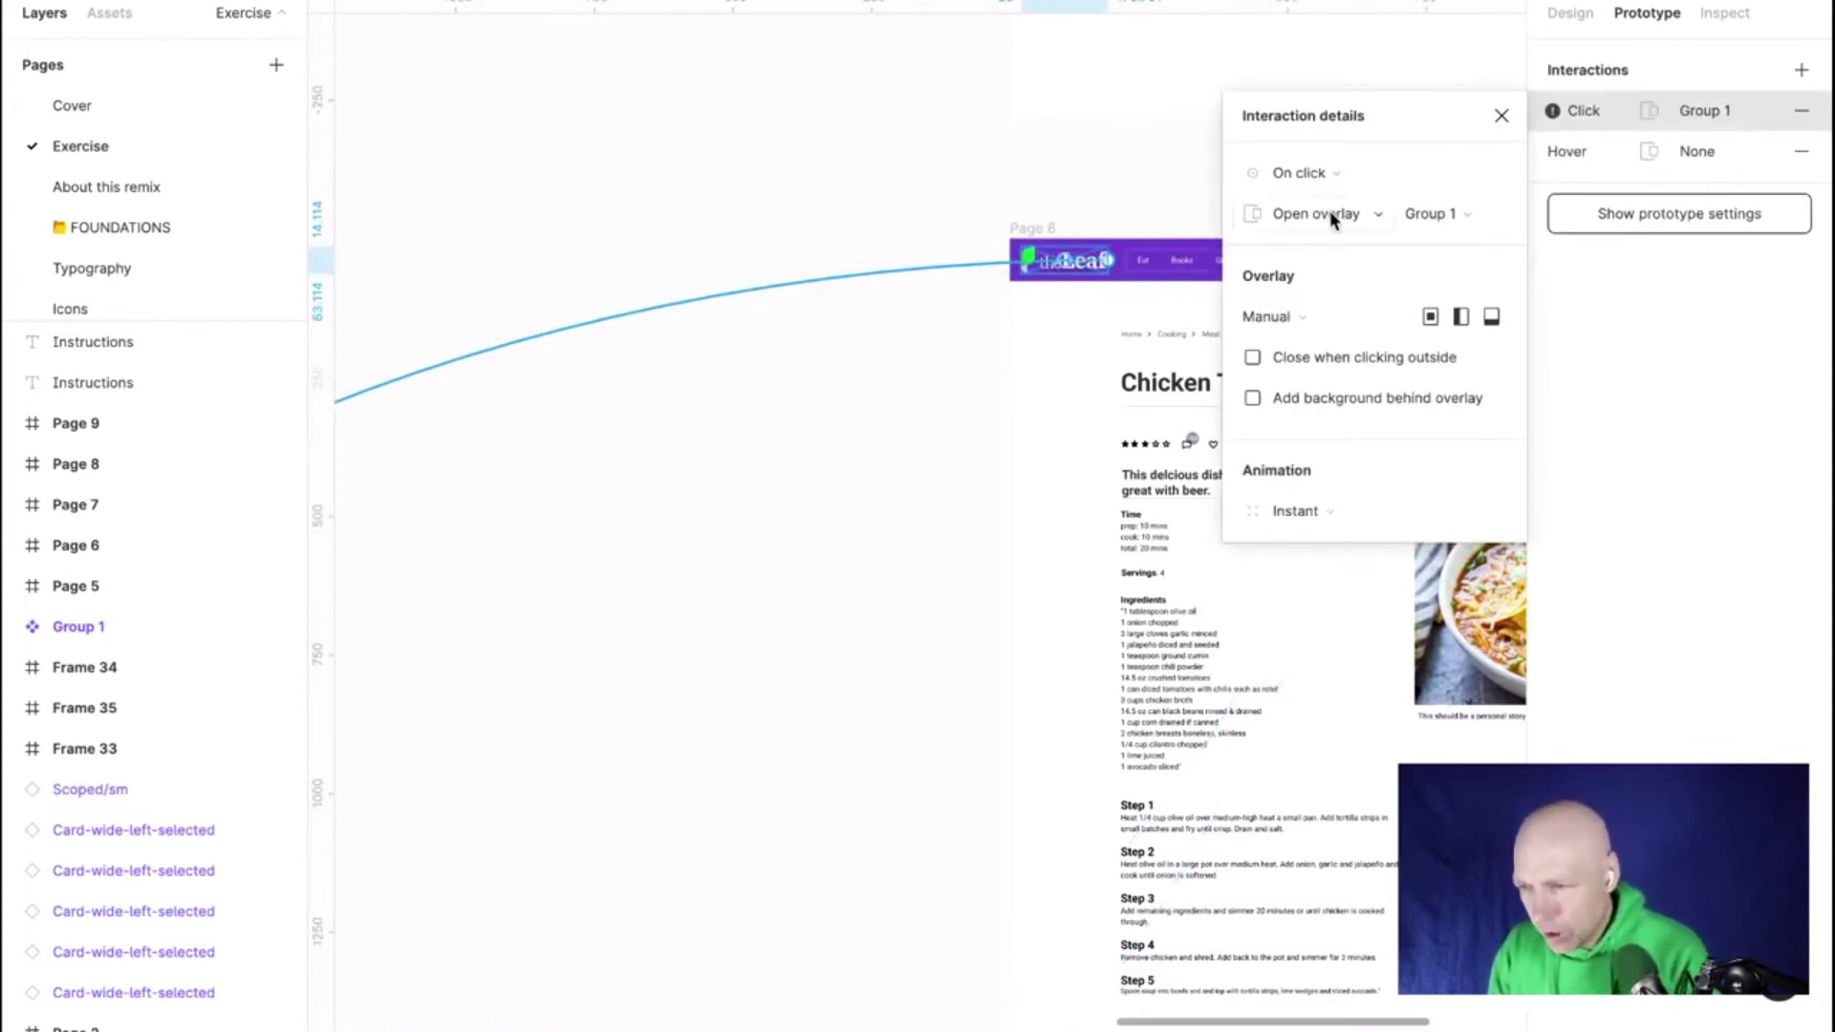
{"action": "left_click", "coordinate": [1324, 180]}
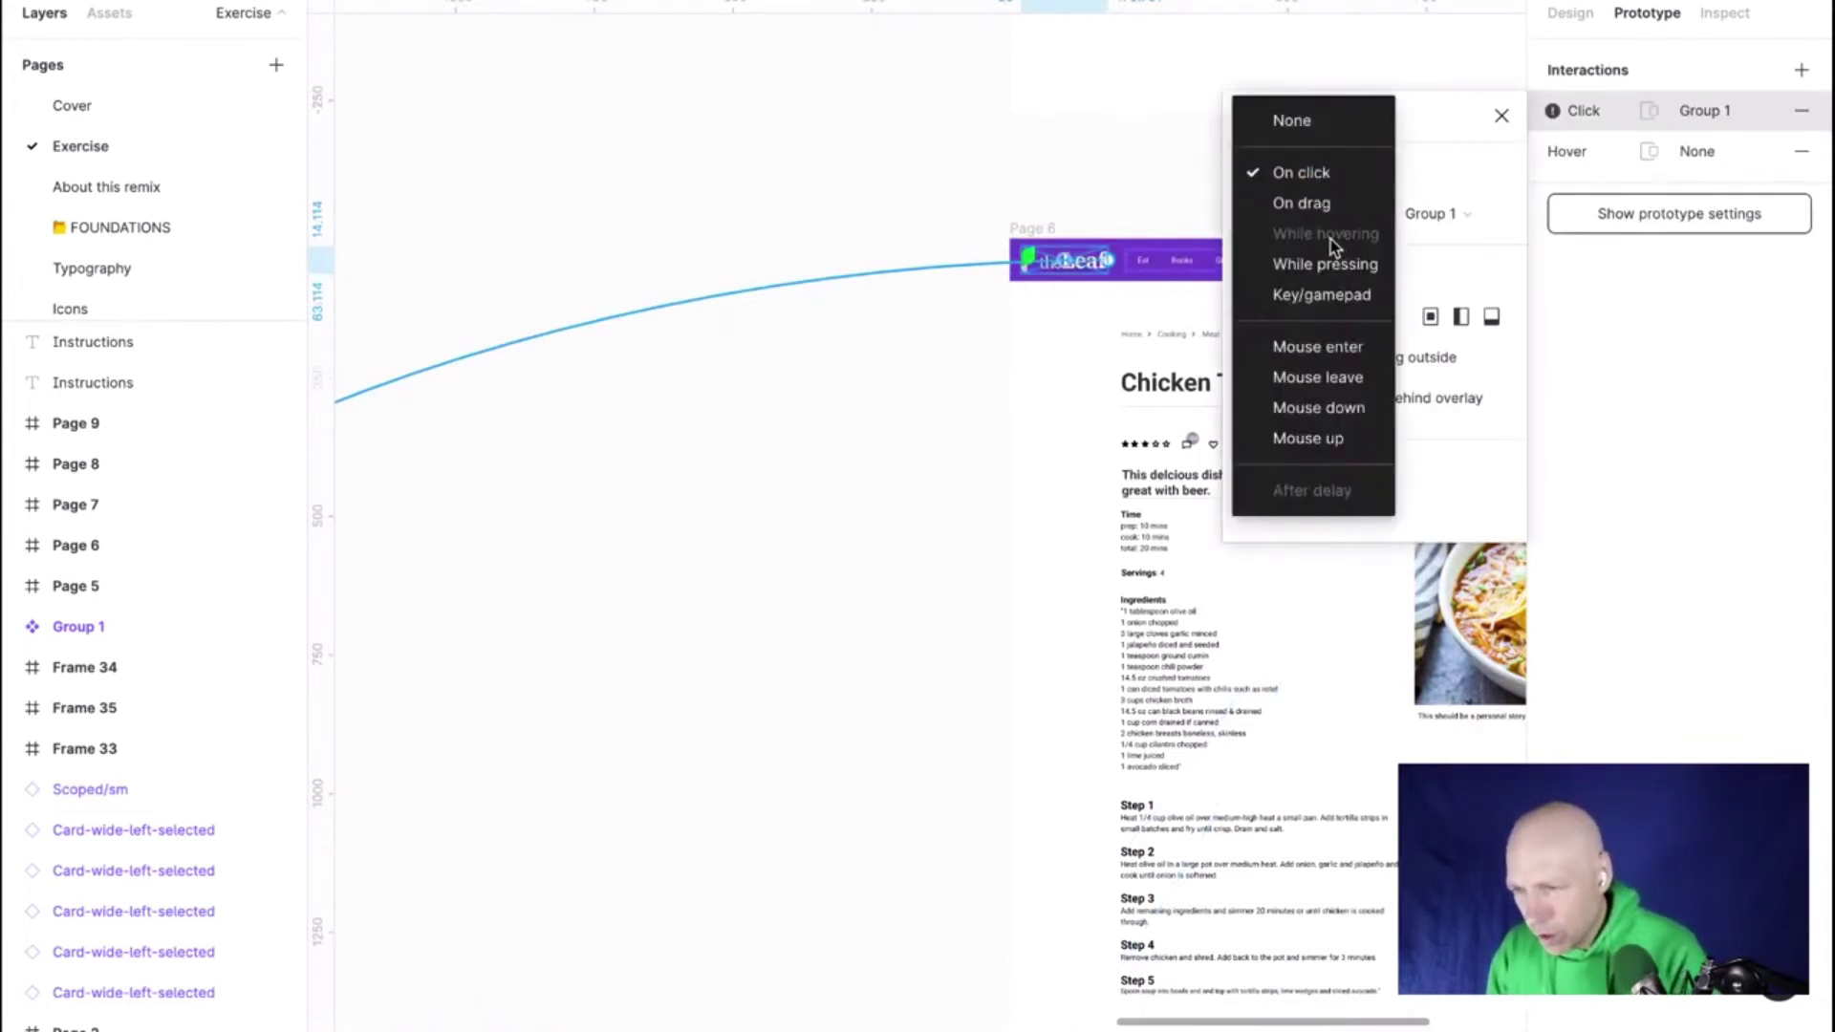
{"action": "left_click", "coordinate": [857, 160]}
{"action": "scroll", "coordinate": [856, 159], "scroll_direction": "down", "scroll_amount": 5}
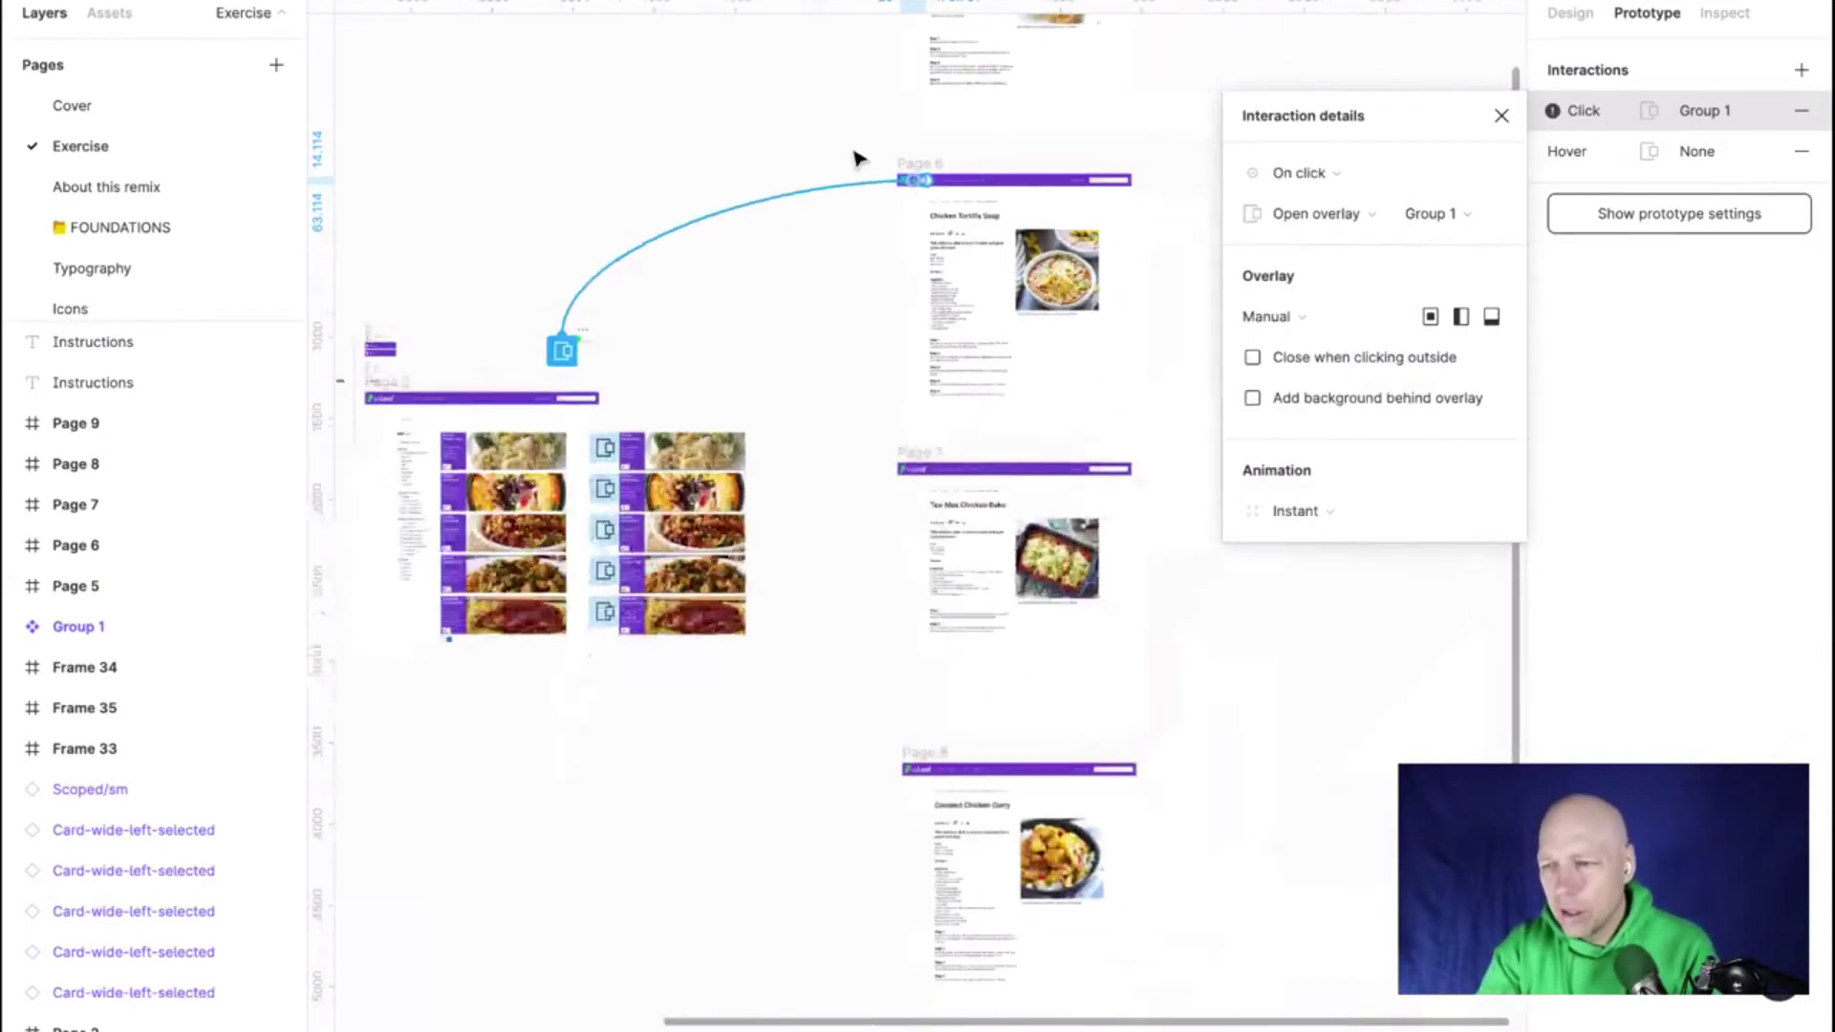
{"action": "left_click", "coordinate": [828, 155]}
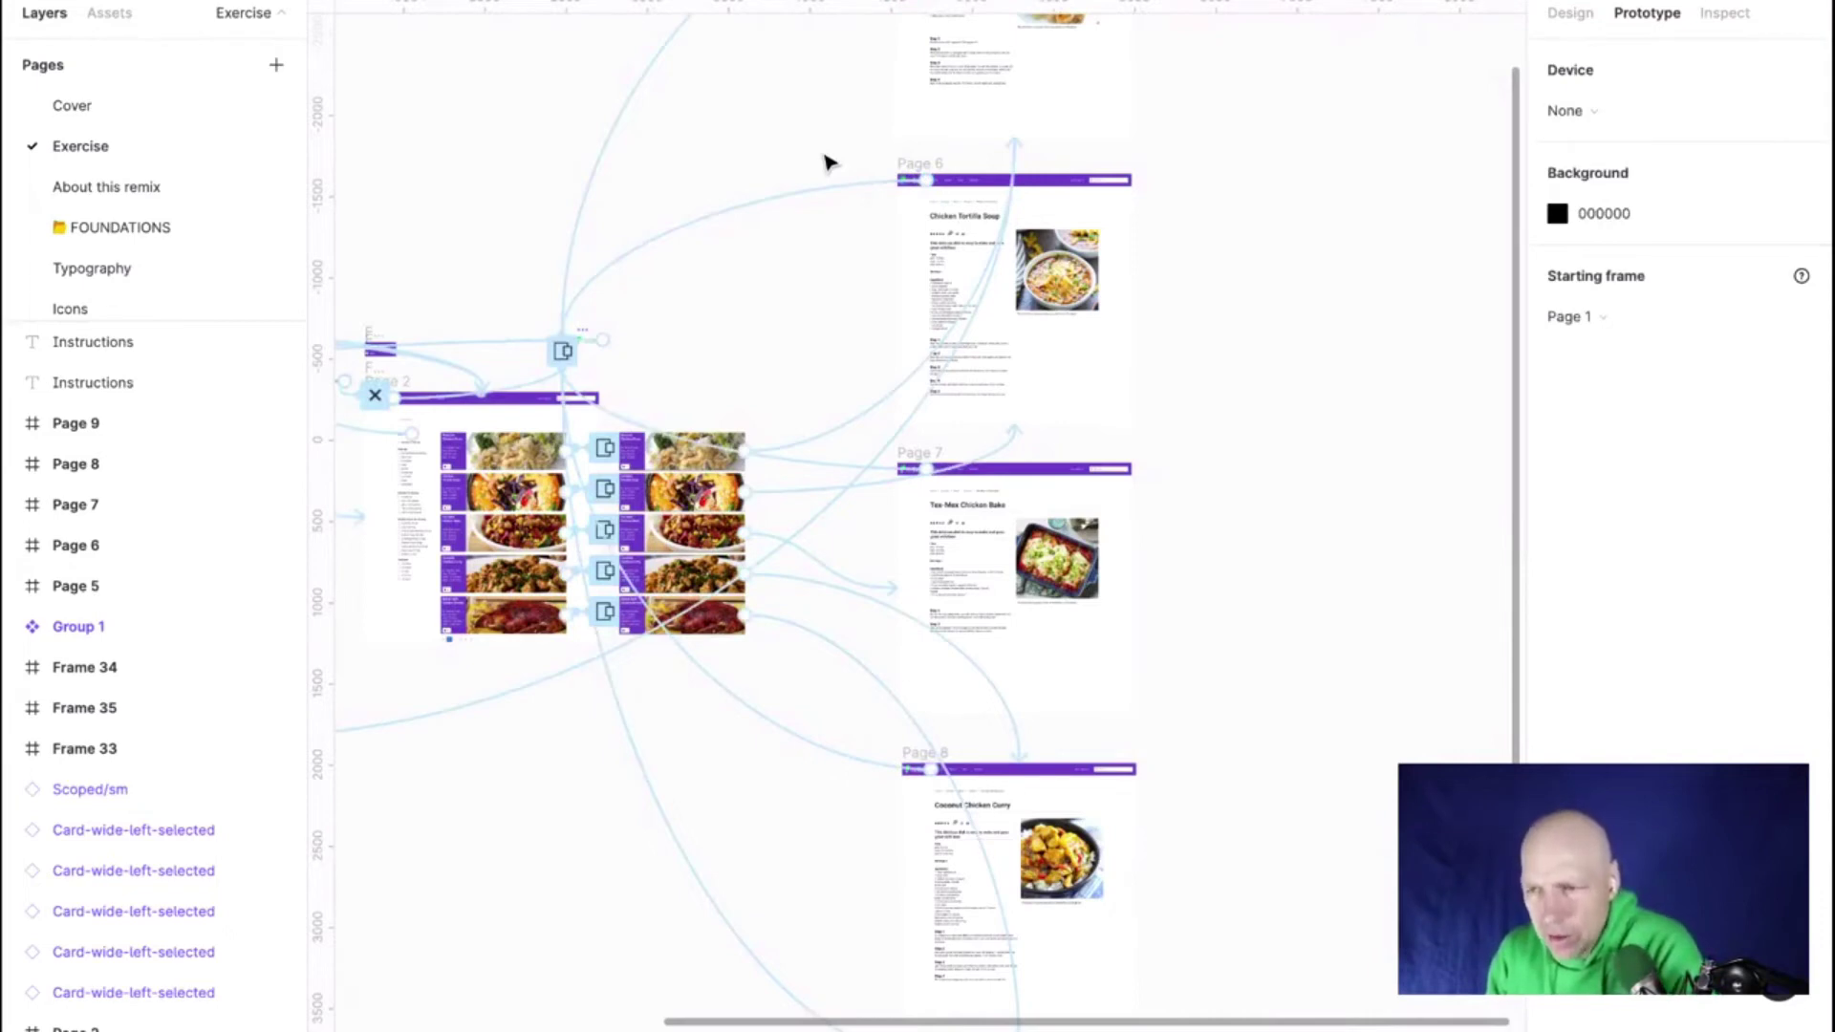
Delete the Page 5 logo's existing overlay interaction by dragging its connection off
{"action": "left_click", "coordinate": [846, 435]}
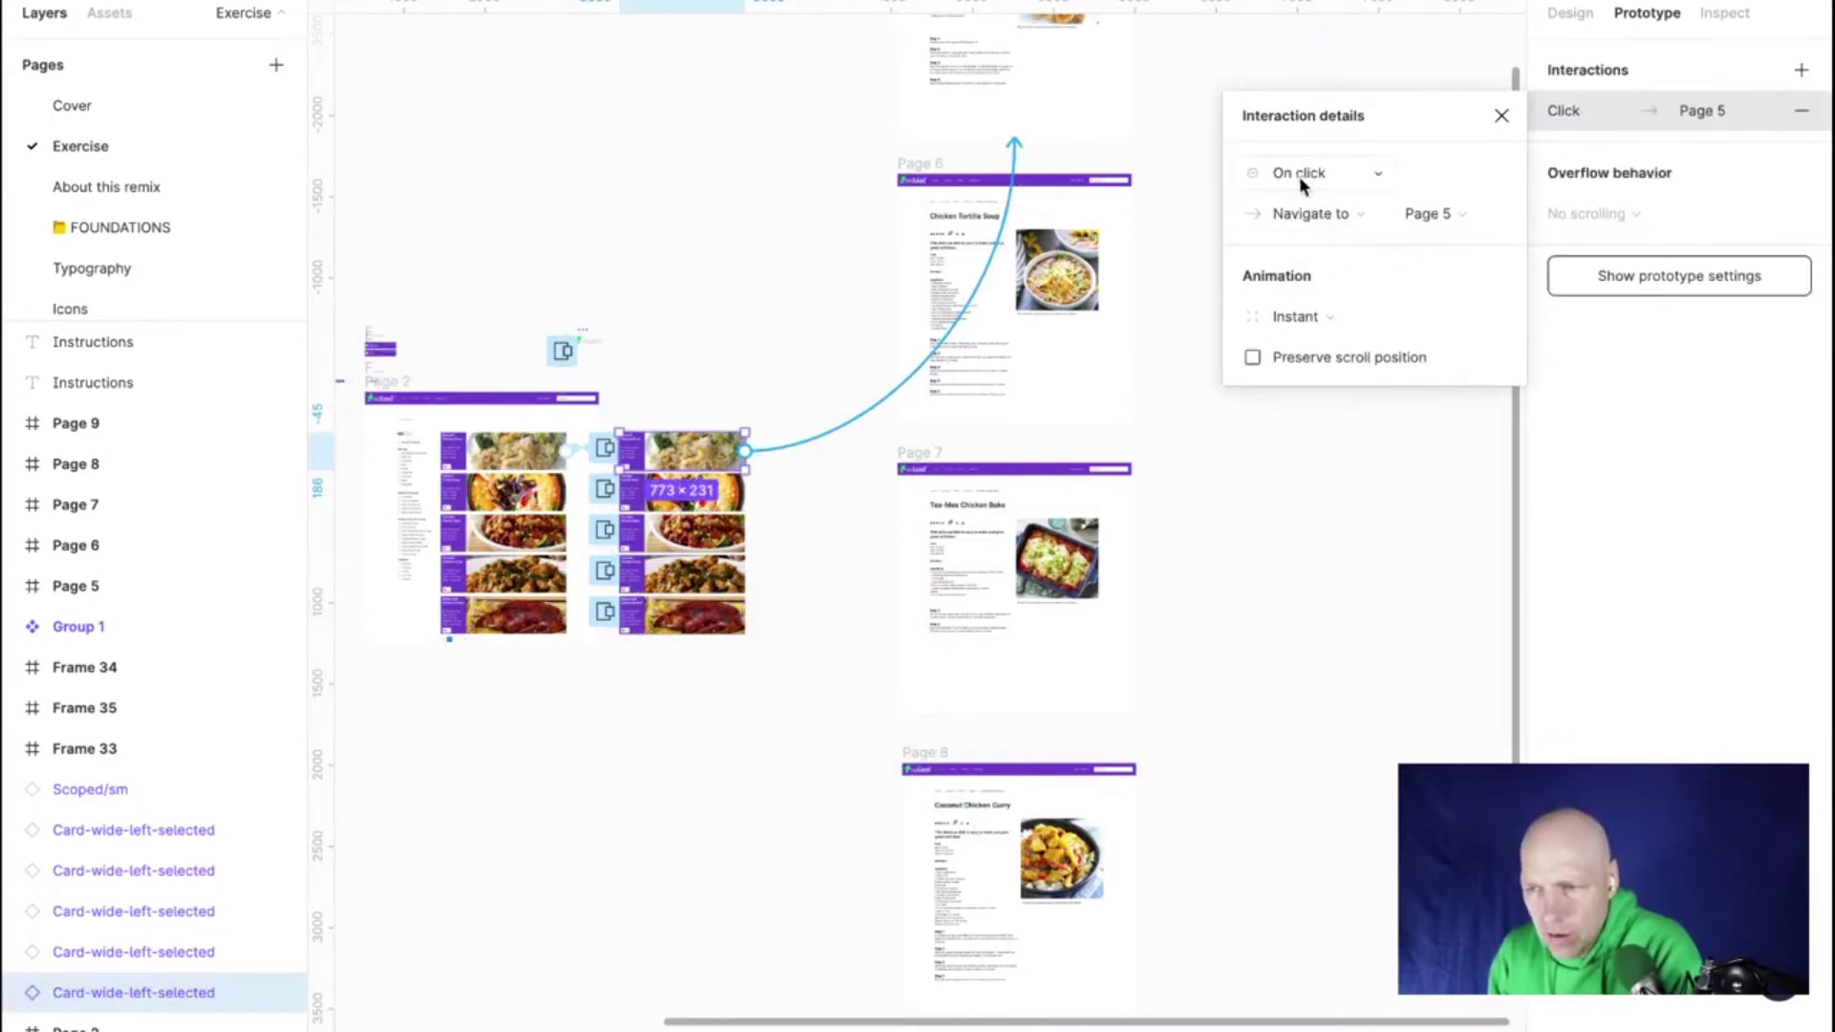
{"action": "scroll", "coordinate": [951, 133], "scroll_direction": "up", "scroll_amount": 5}
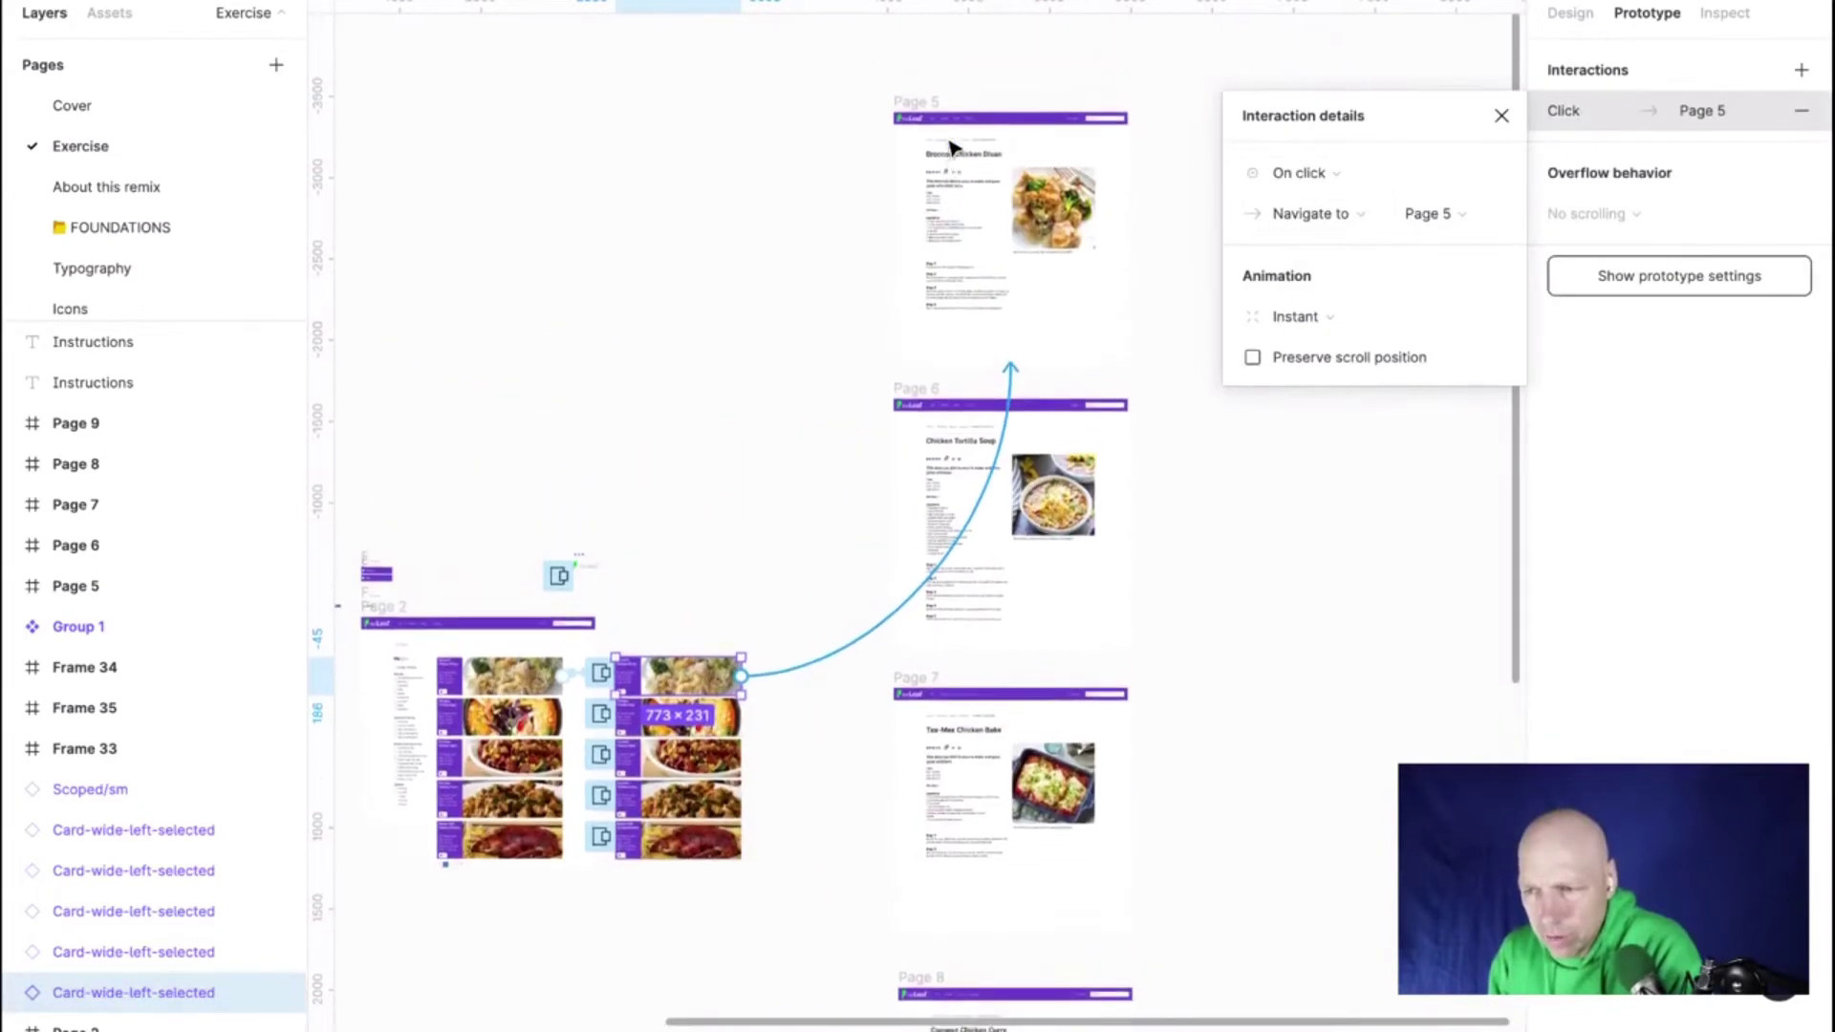
{"action": "left_click", "coordinate": [929, 111]}
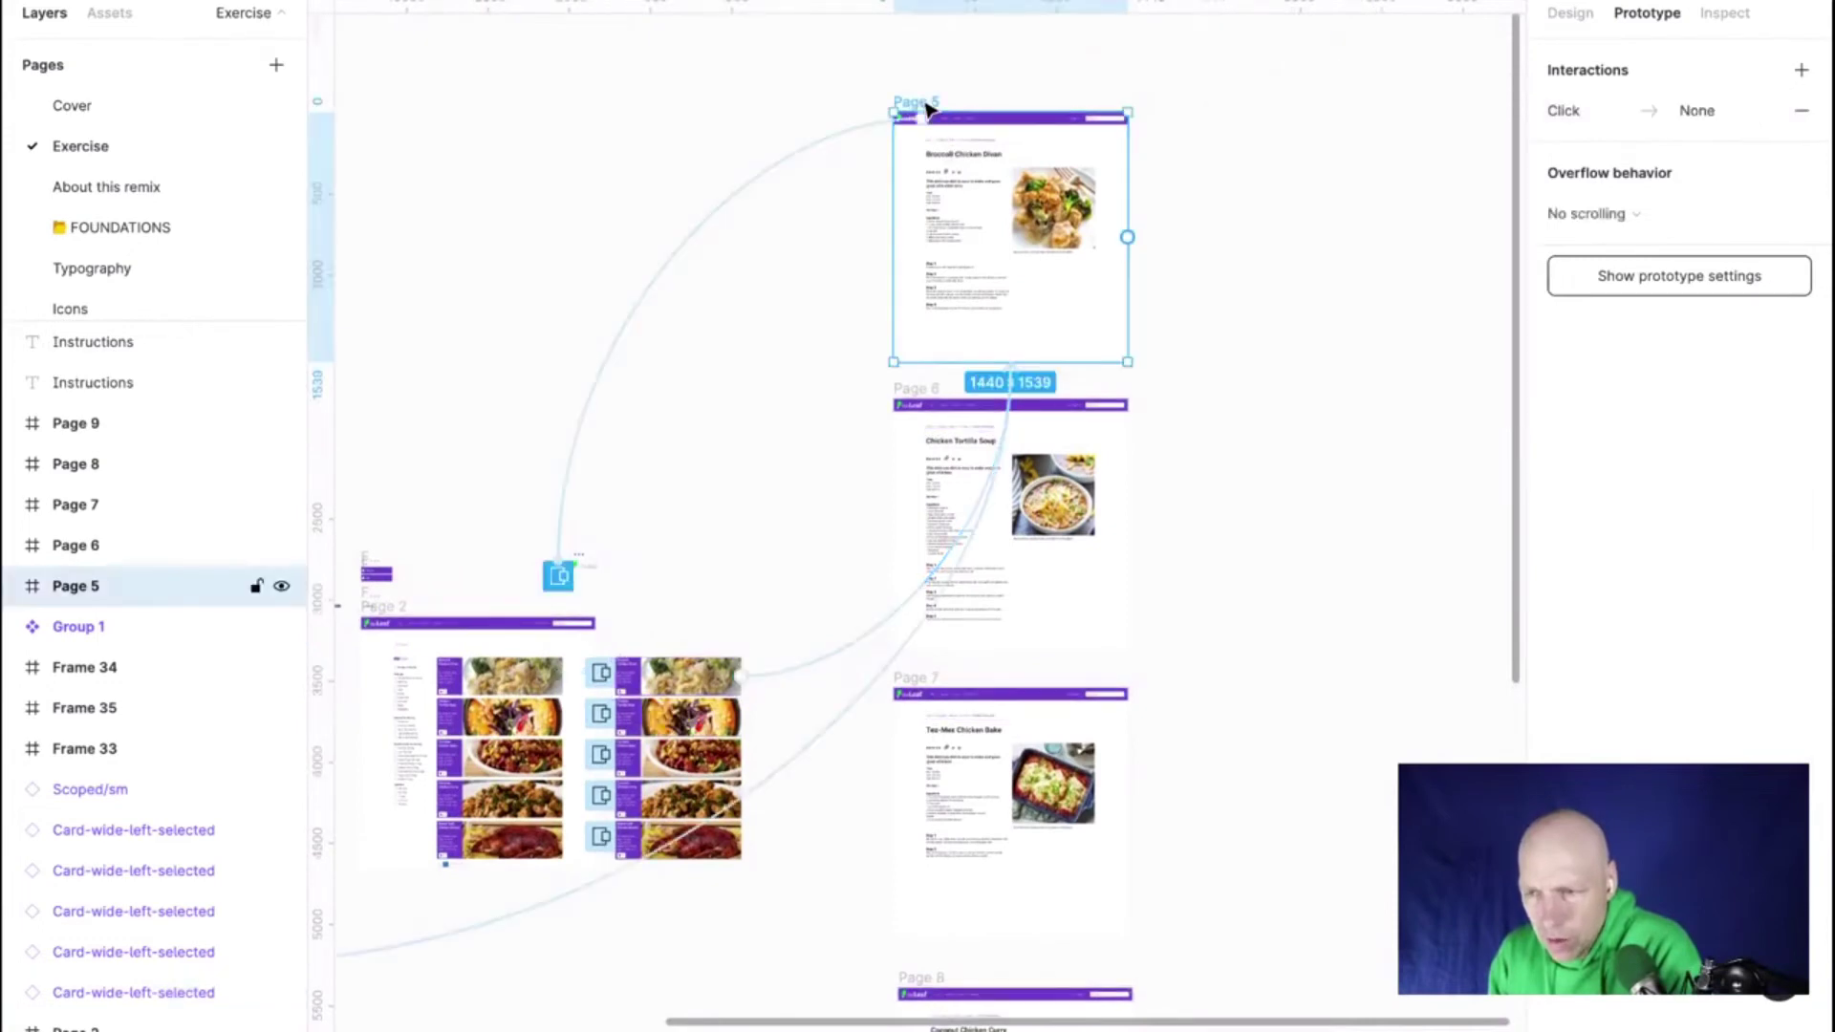
{"action": "left_click", "coordinate": [911, 111]}
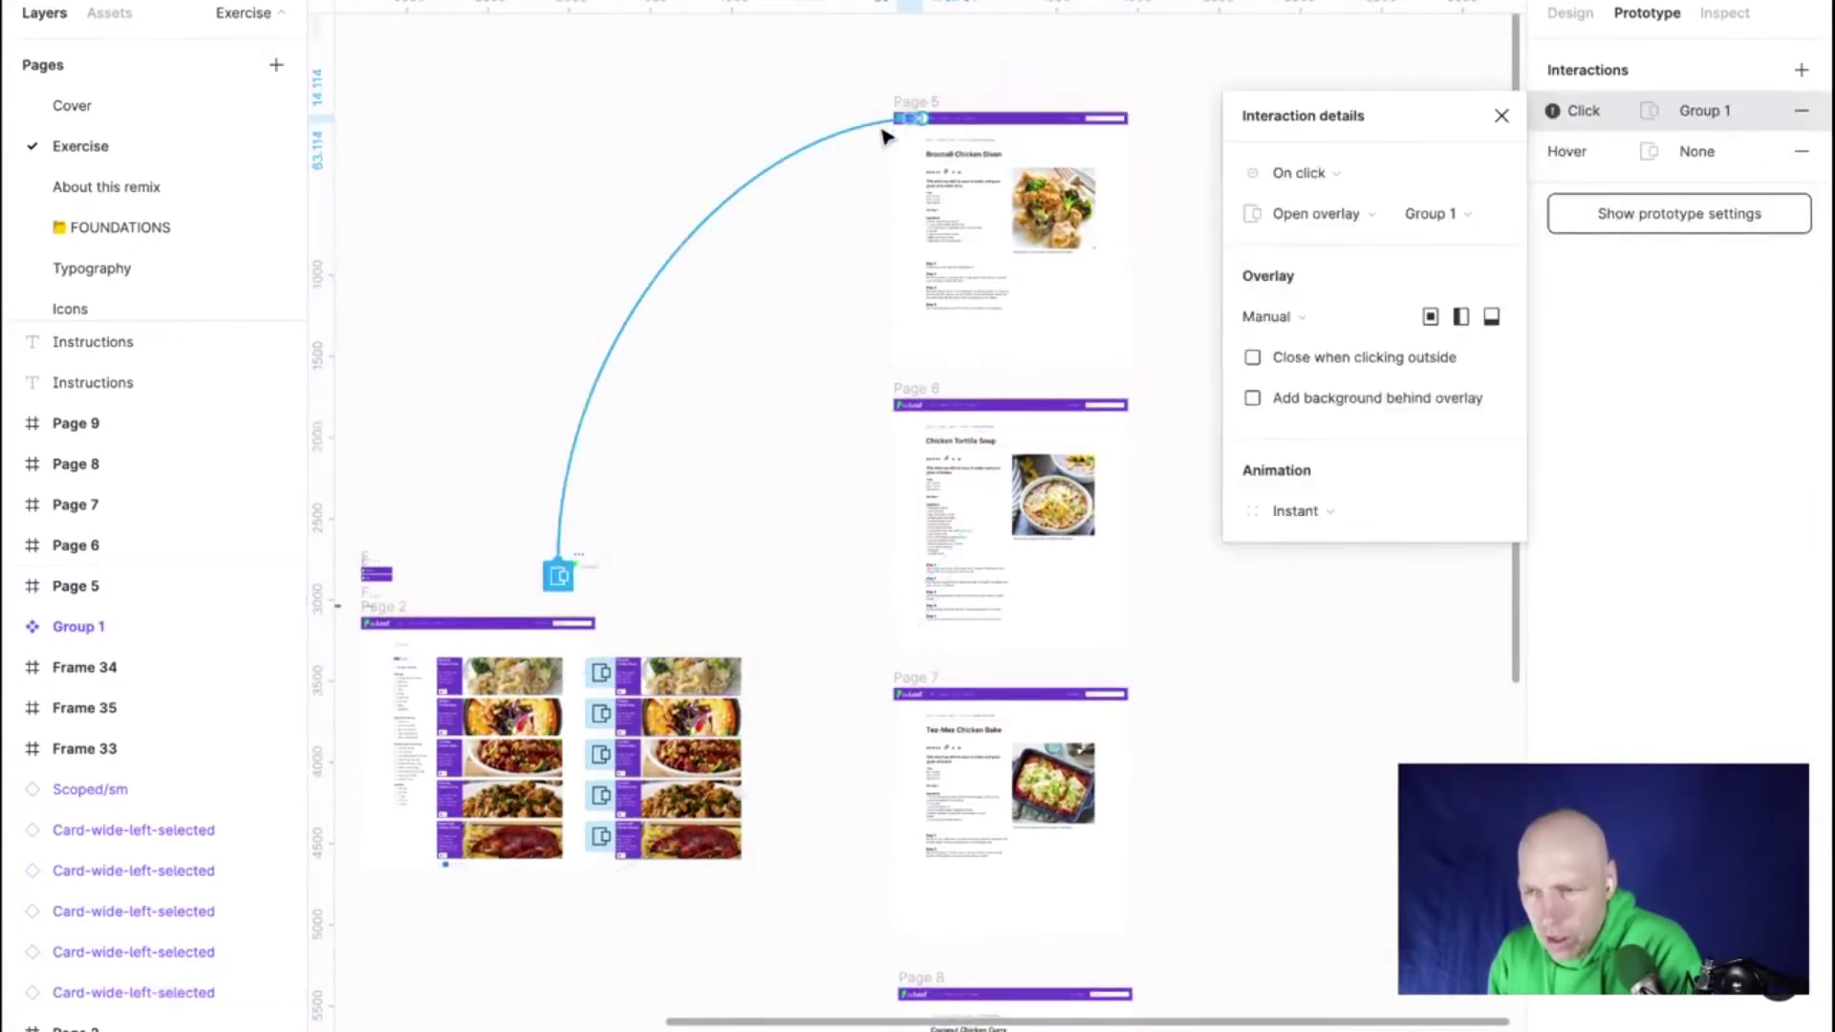
{"action": "left_click", "coordinate": [1319, 174]}
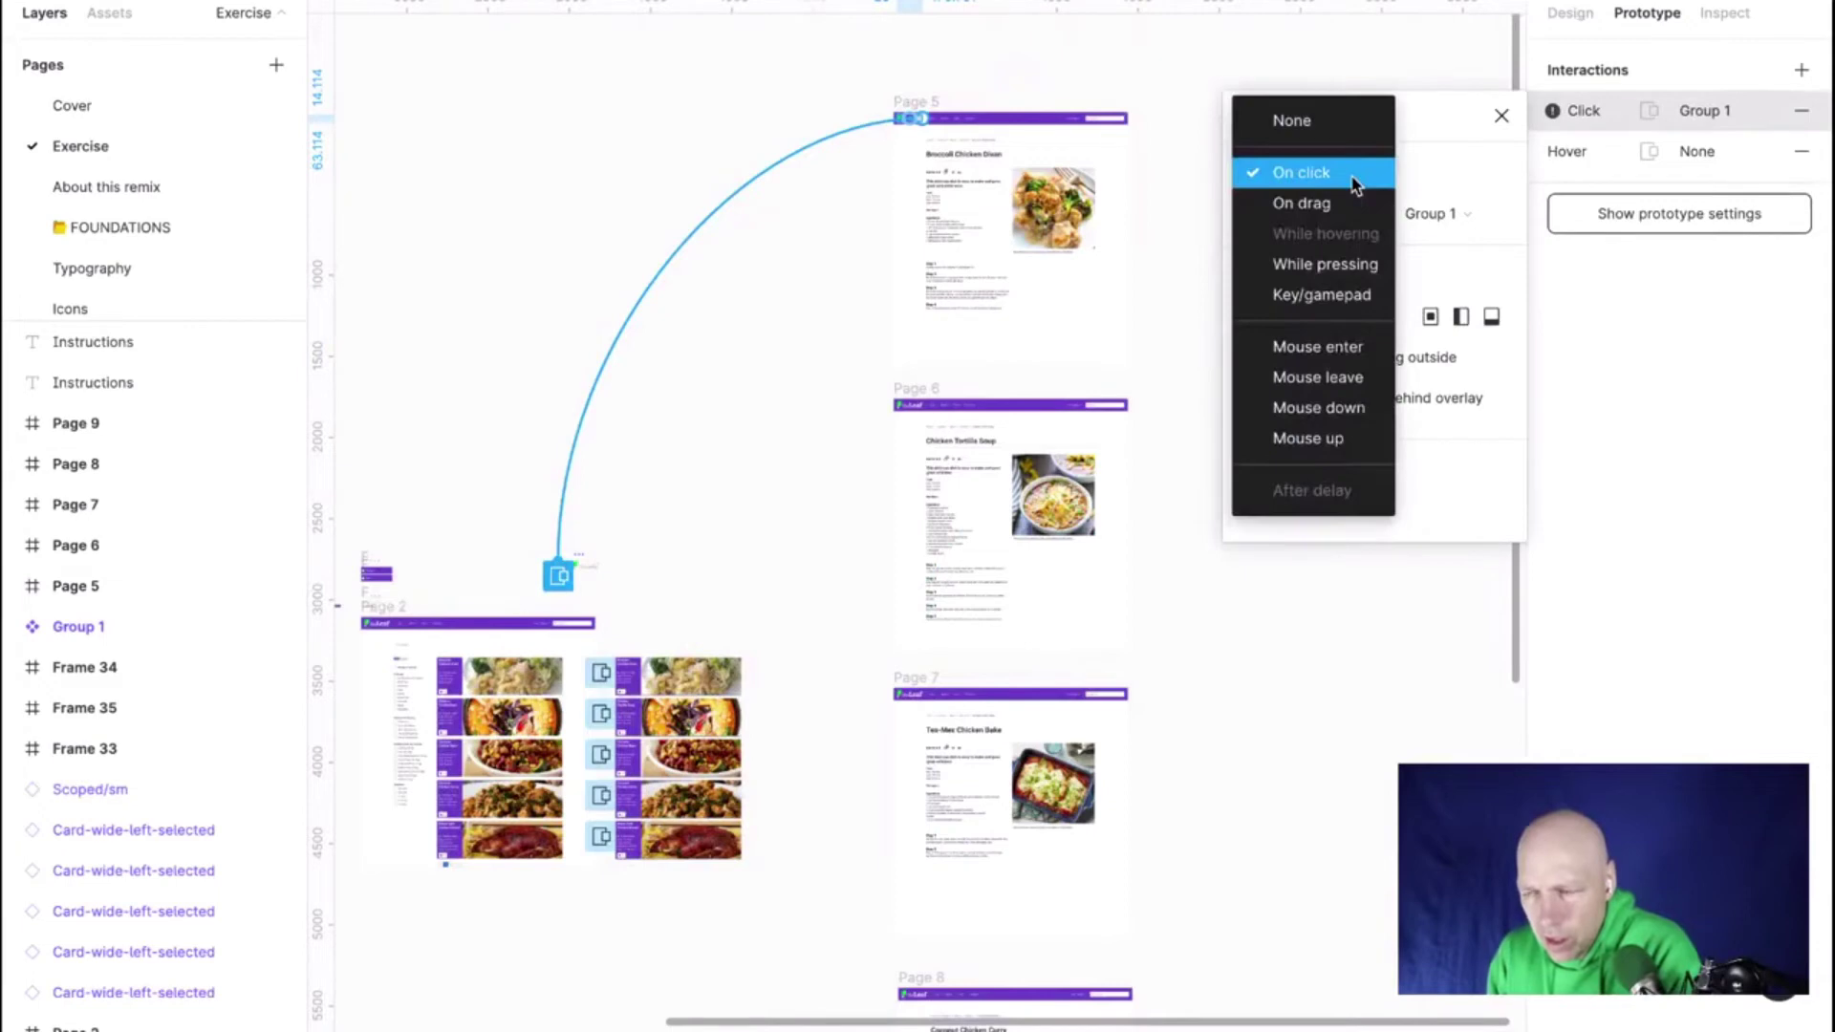
{"action": "left_click", "coordinate": [639, 227]}
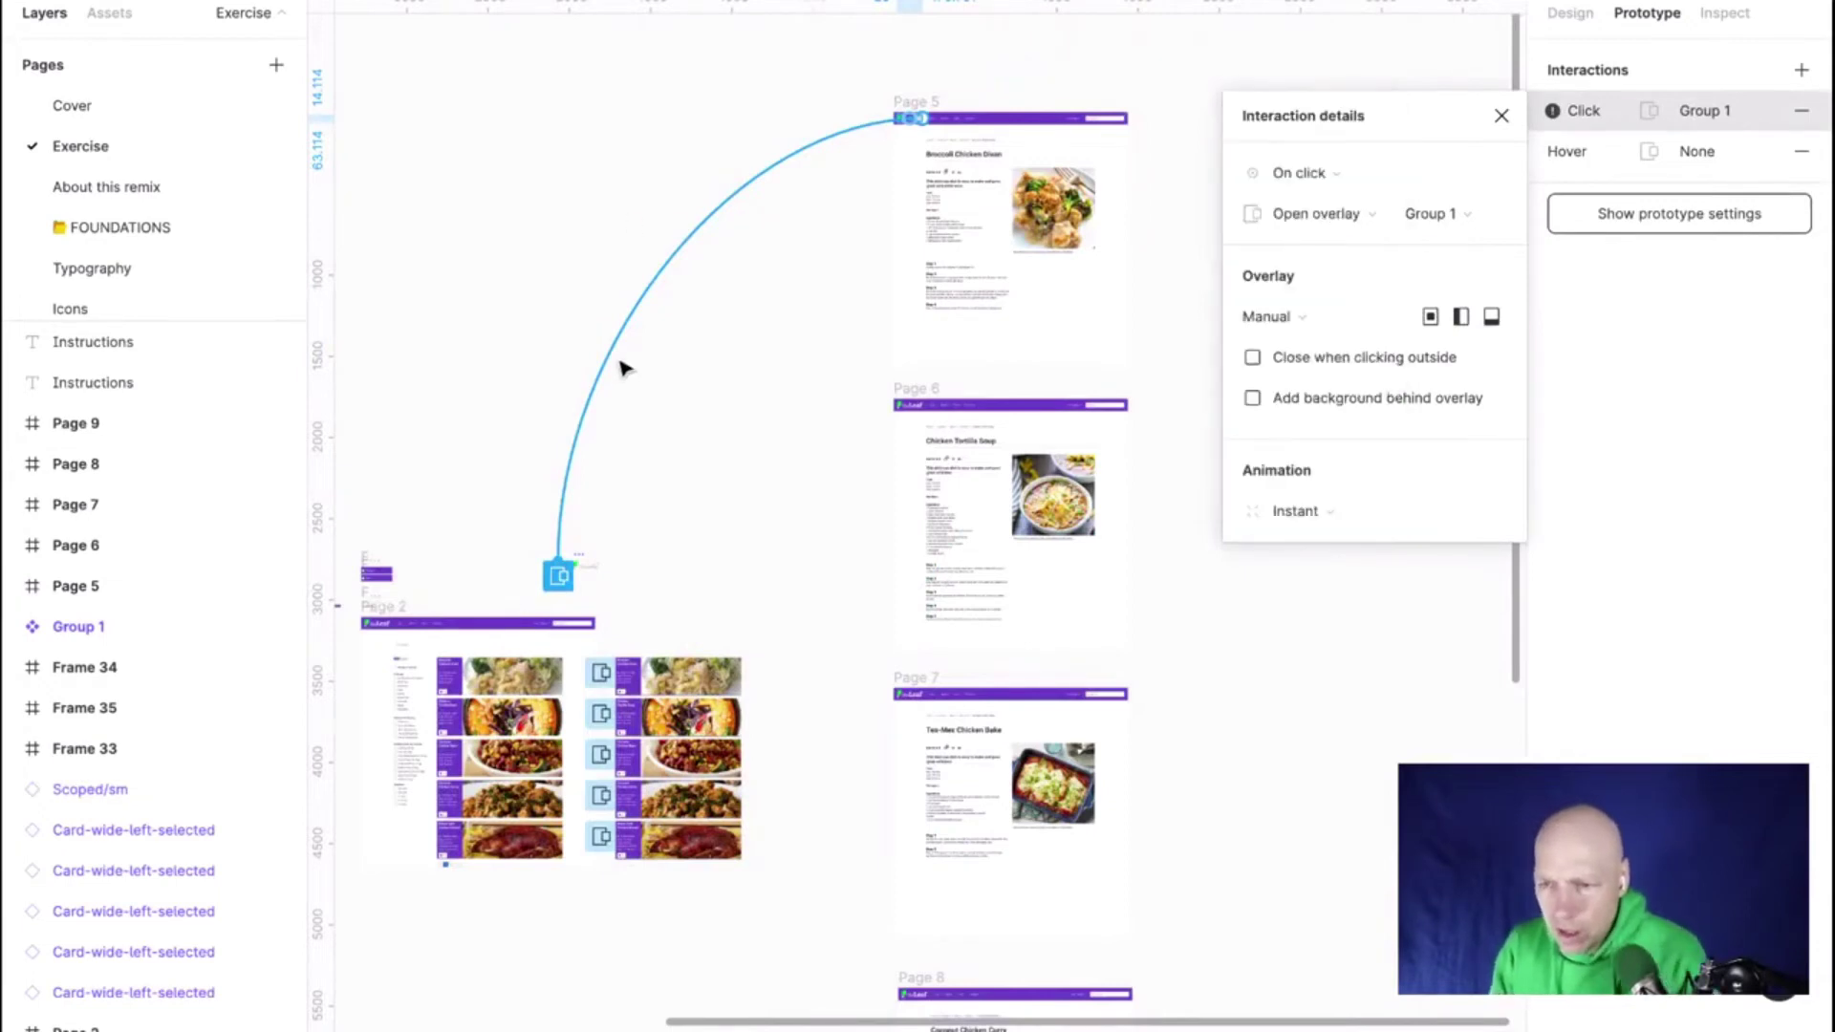
{"action": "left_click_drag", "start_coordinate": [617, 370], "coordinate": [799, 385]}
{"action": "left_click", "coordinate": [835, 335]}
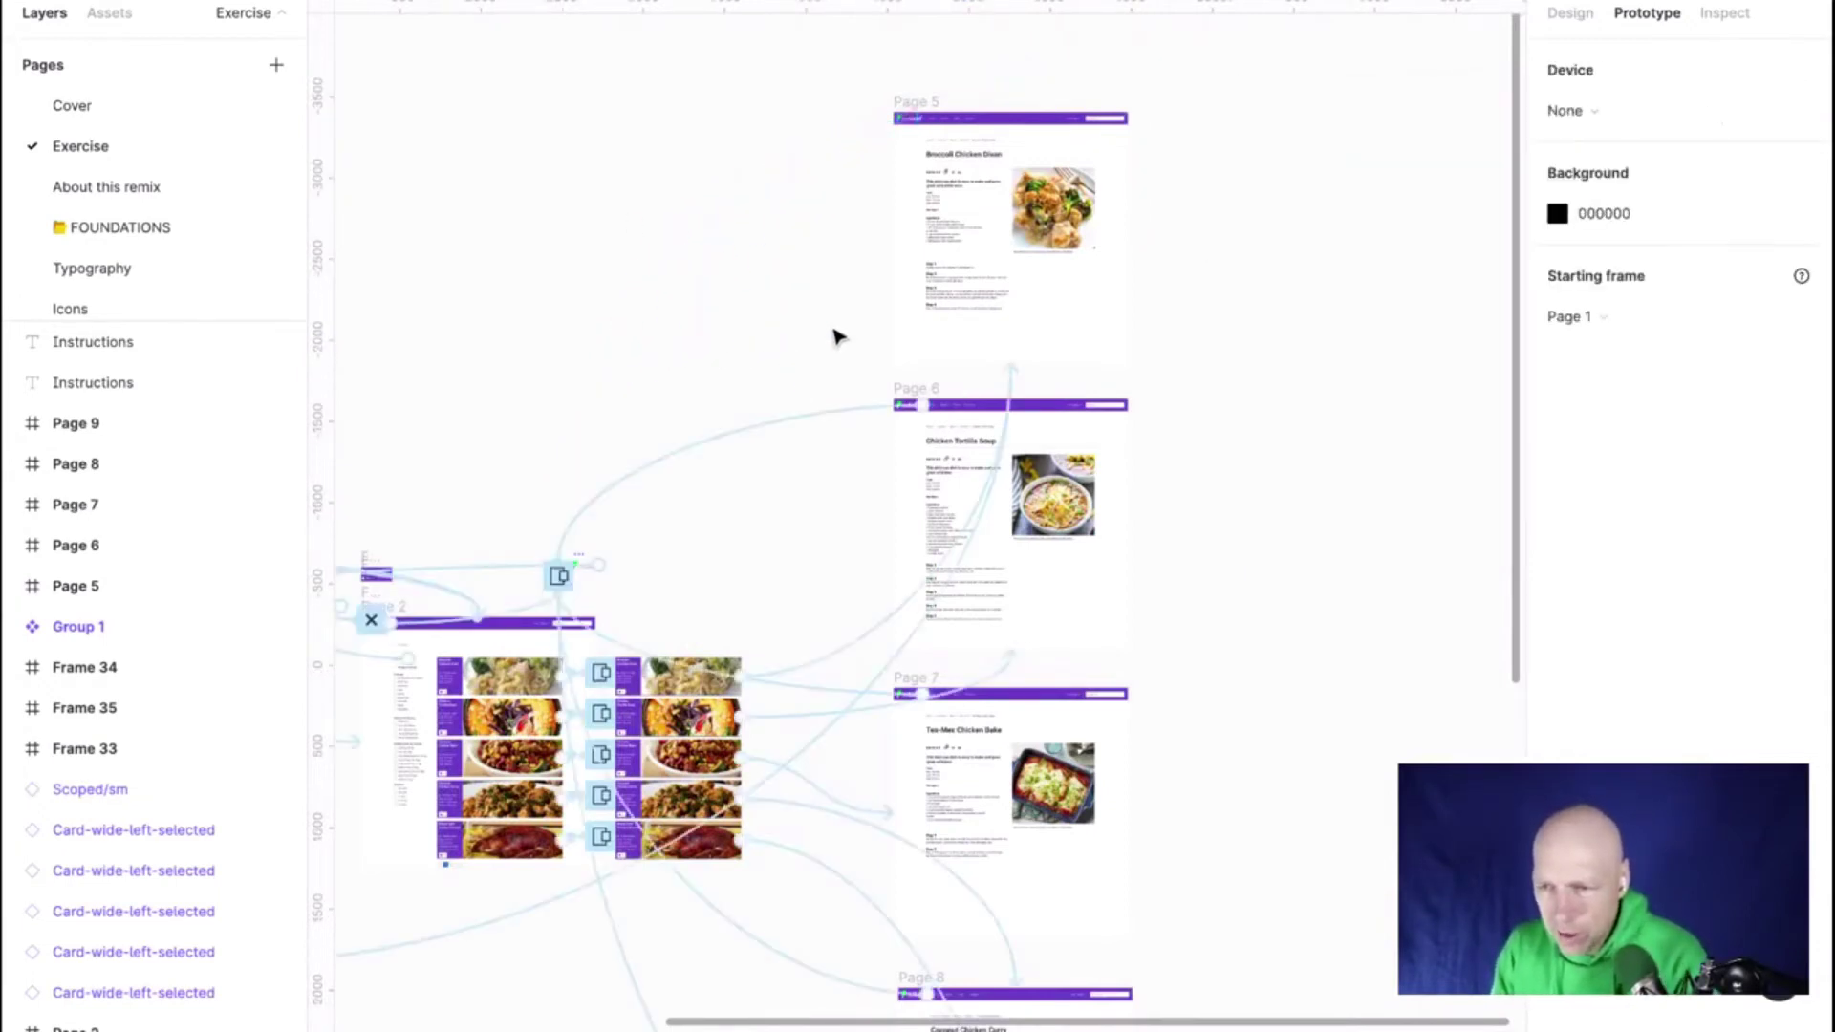
Link the Page 5 logo to the Group 1 overlay, keeping On click as trigger
{"action": "left_click", "coordinate": [920, 119]}
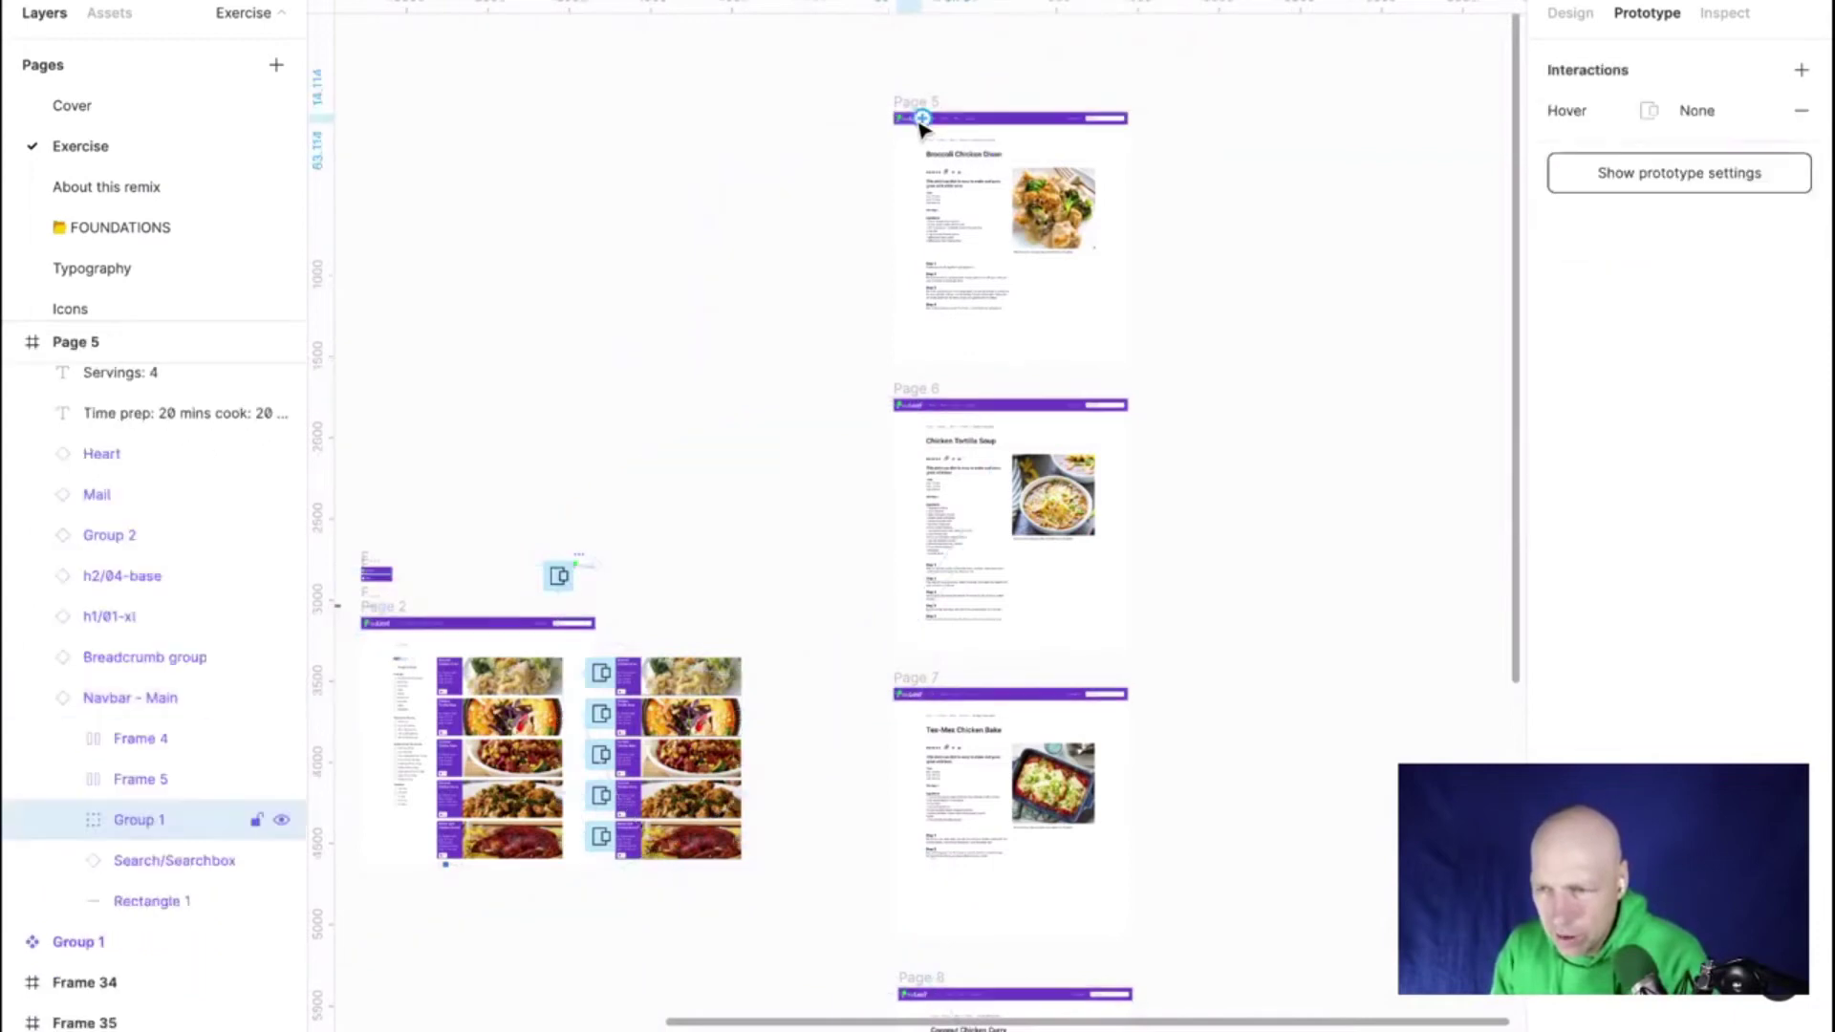
{"action": "left_click_drag", "start_coordinate": [922, 119], "coordinate": [561, 571]}
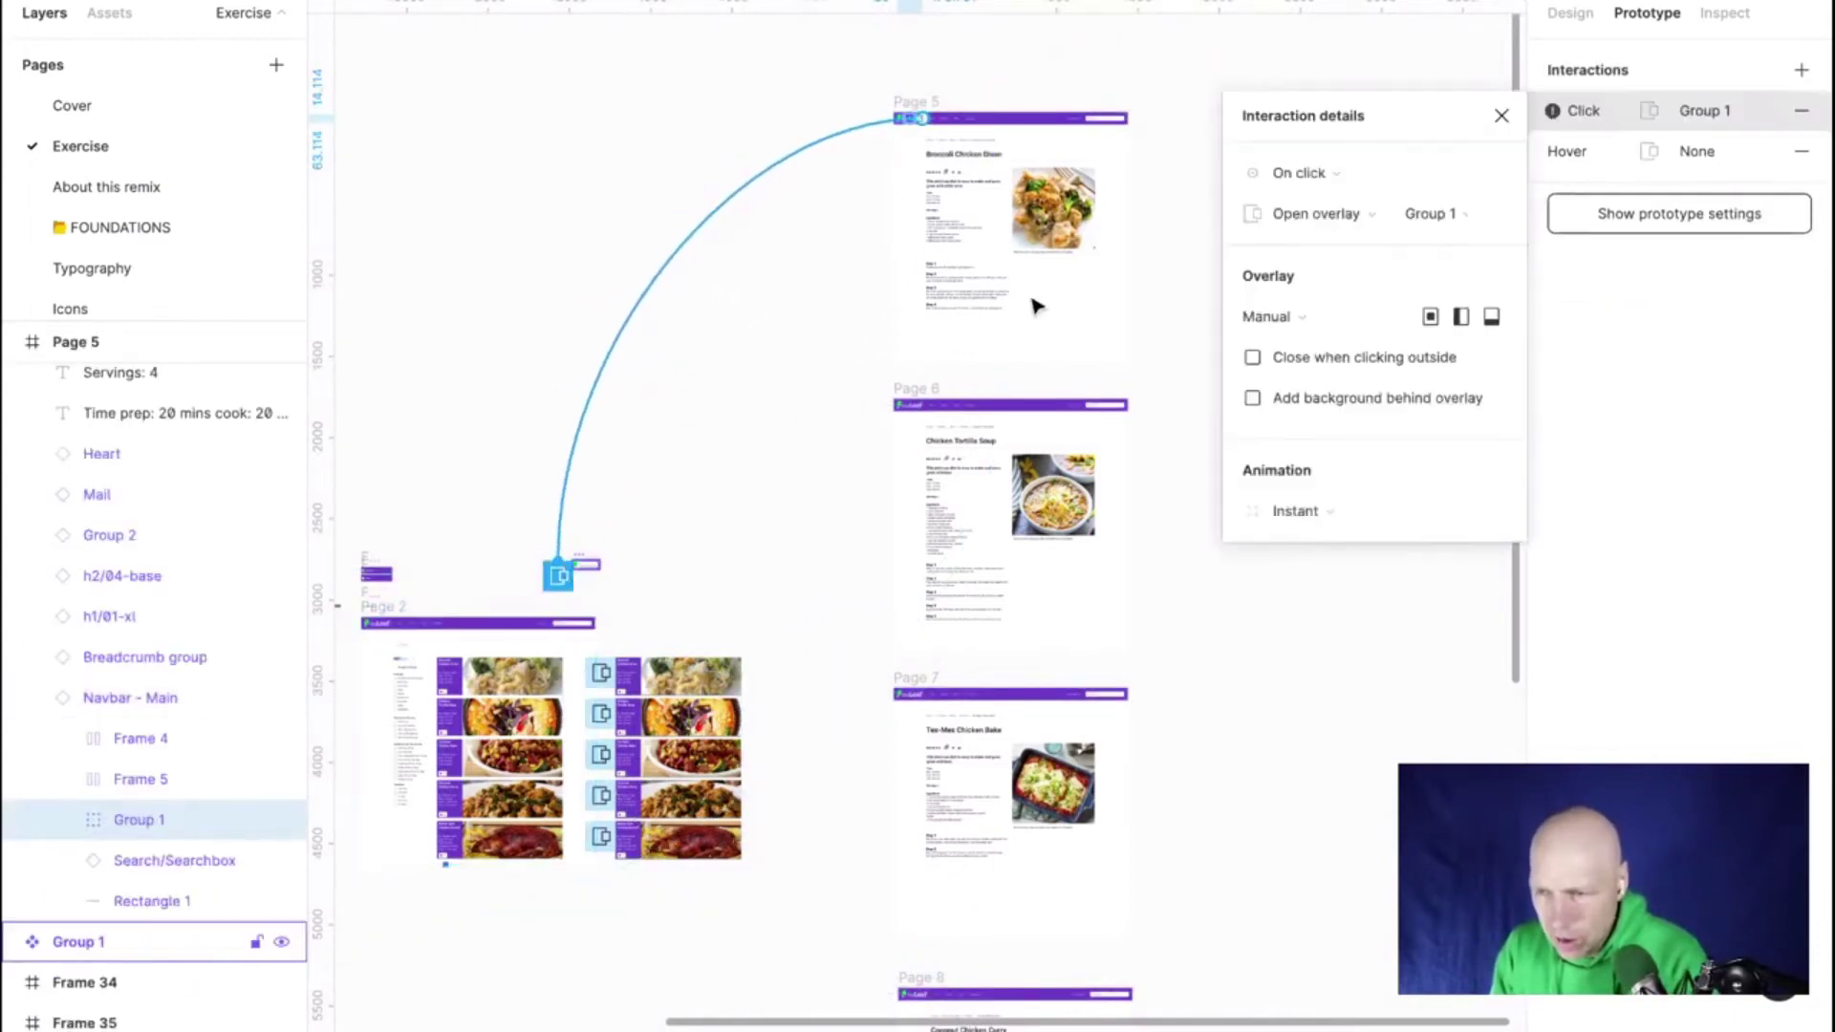
{"action": "left_click", "coordinate": [1286, 174]}
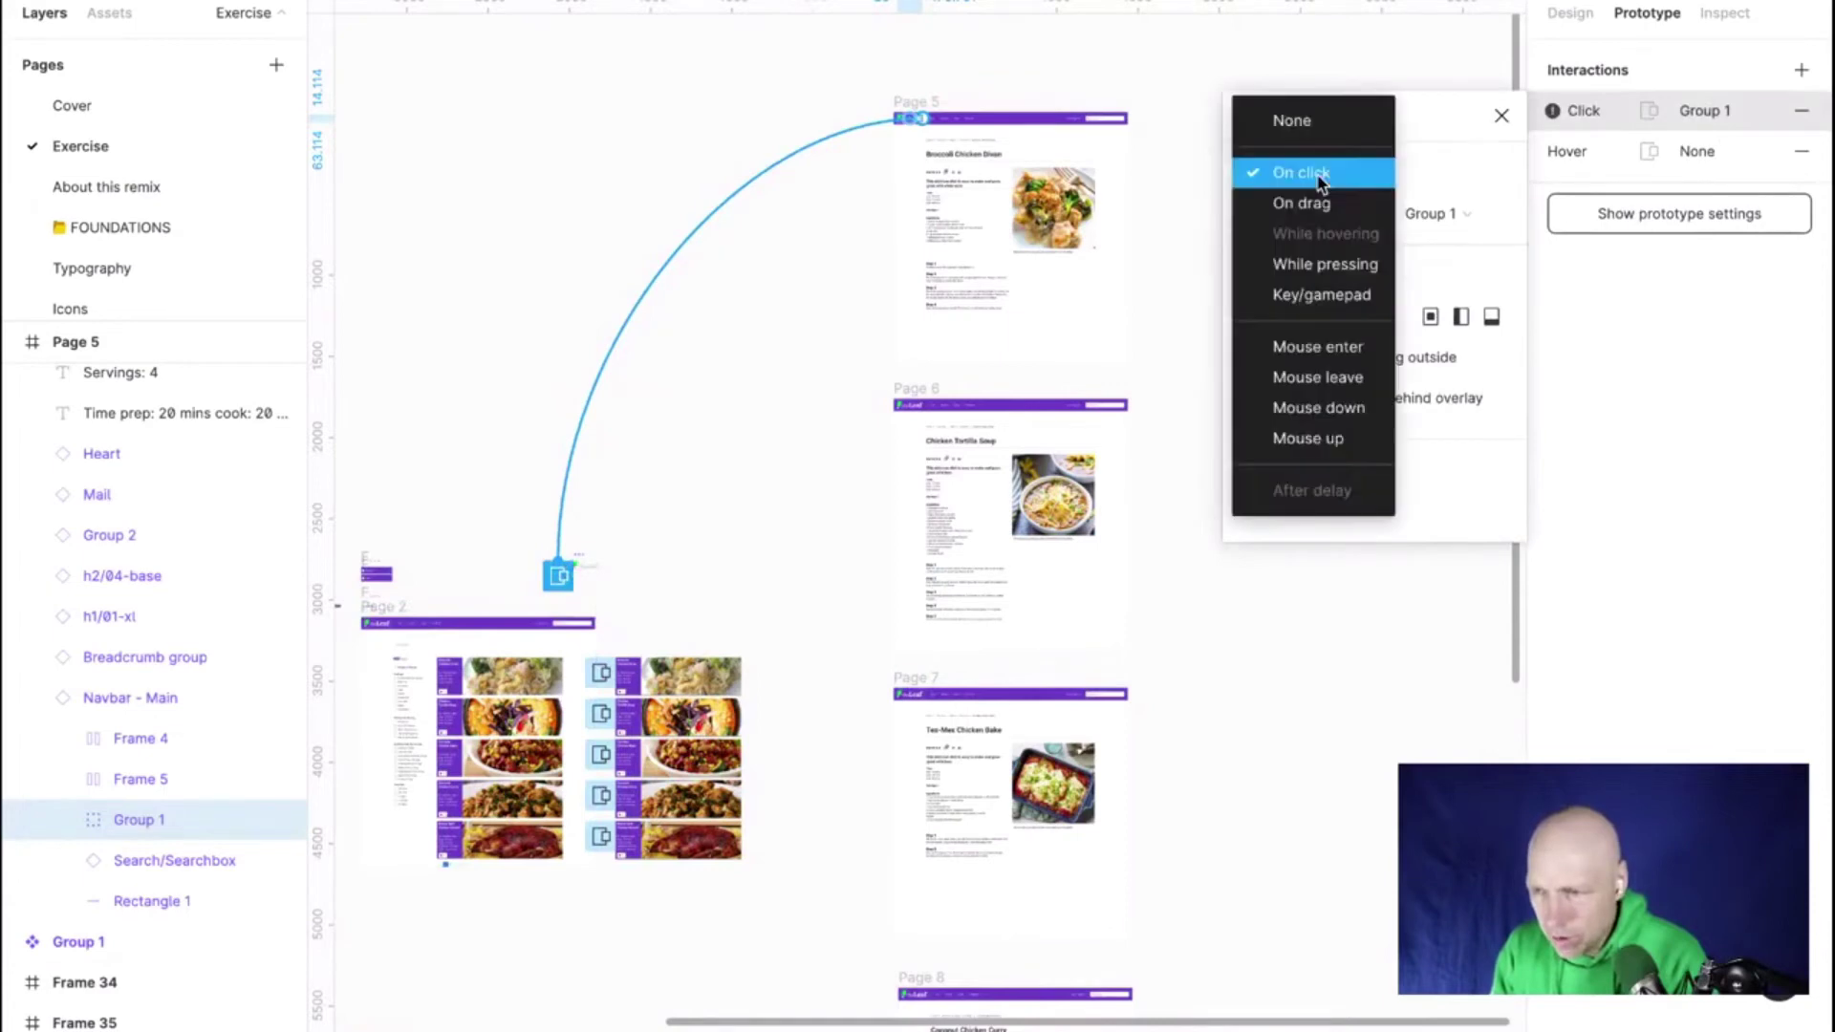
{"action": "left_click", "coordinate": [1137, 75]}
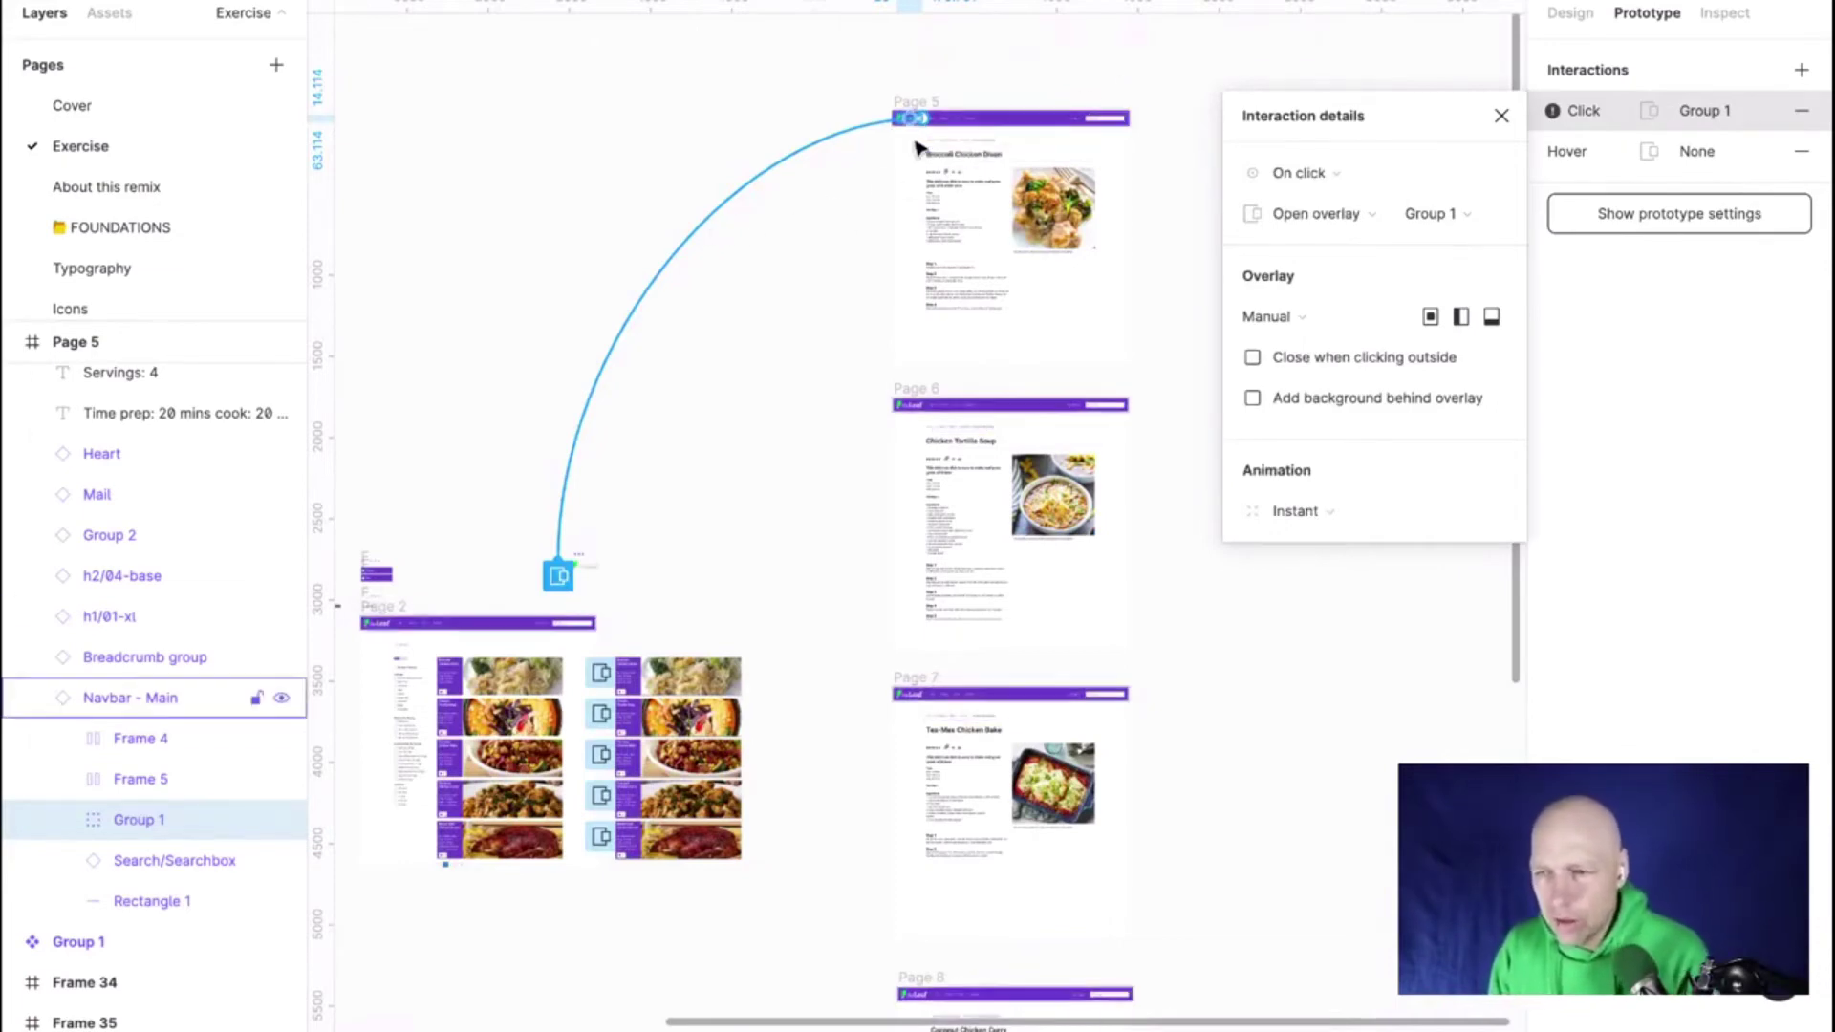
{"action": "scroll", "coordinate": [483, 578], "scroll_direction": "left", "scroll_amount": 3}
{"action": "scroll", "coordinate": [483, 578], "scroll_direction": "left", "scroll_amount": 2}
{"action": "scroll", "coordinate": [483, 578], "scroll_direction": "down", "scroll_amount": 1}
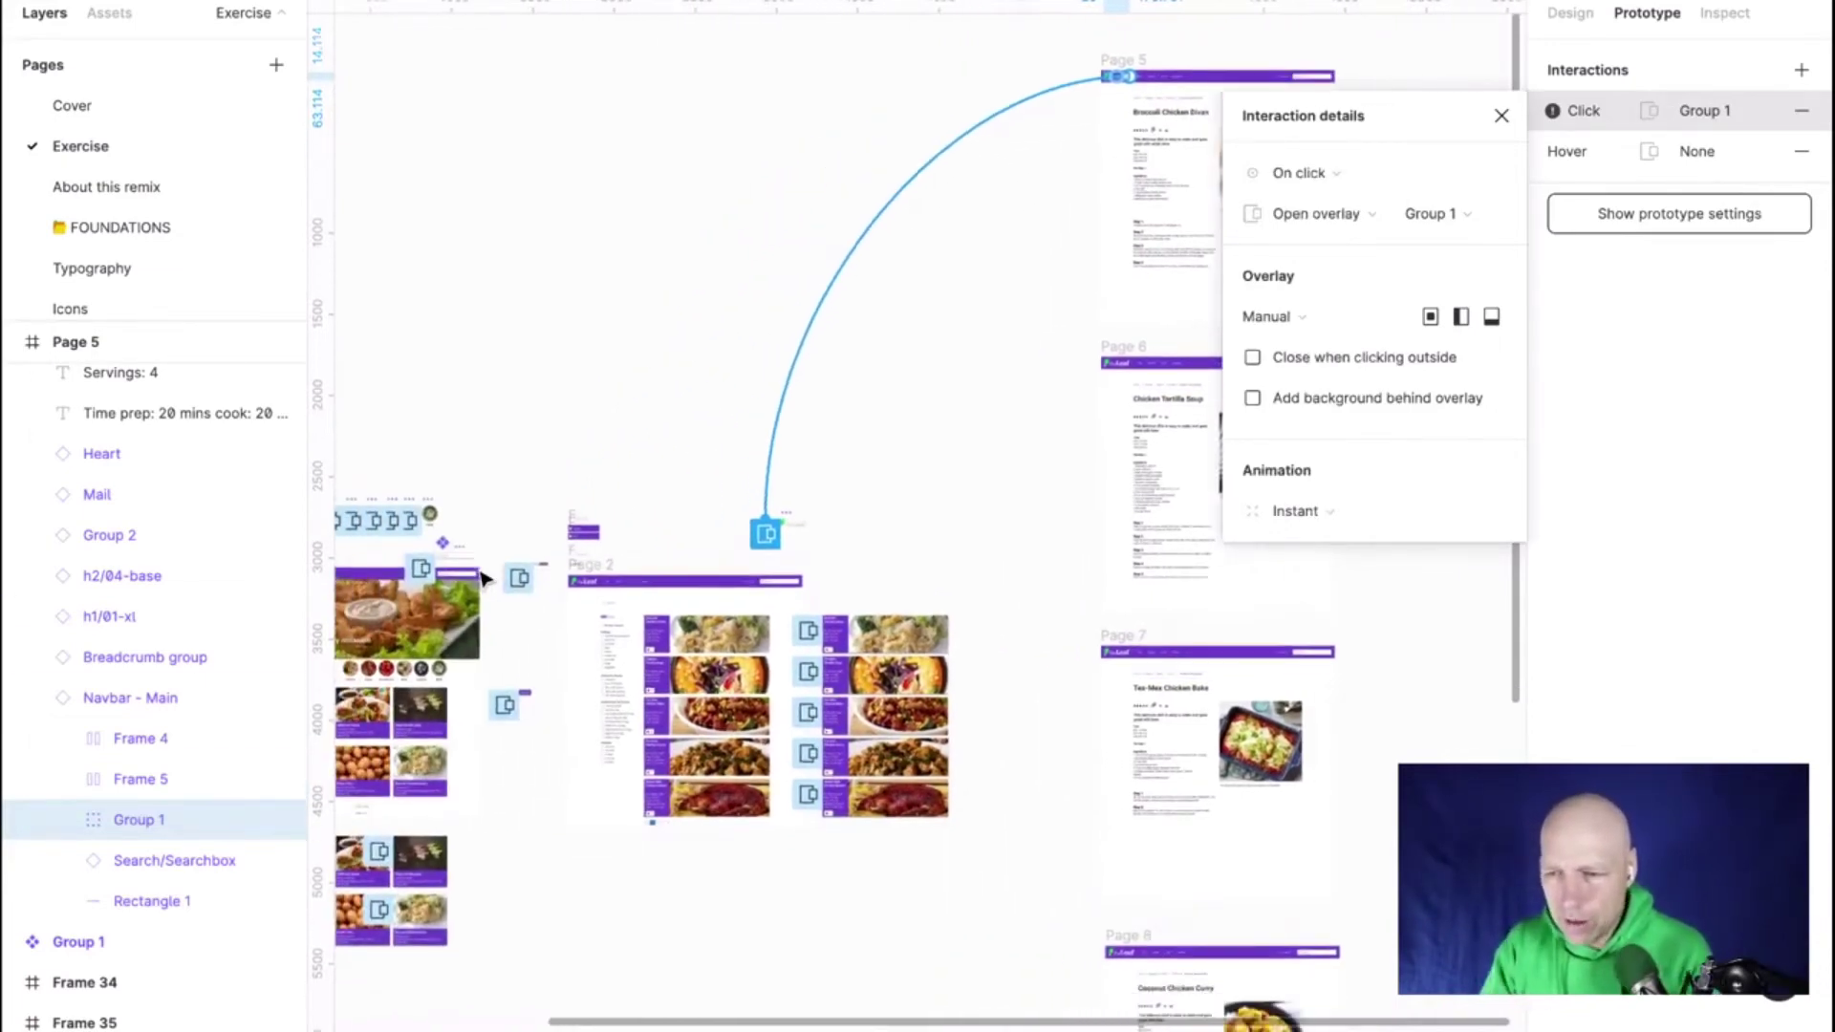
{"action": "scroll", "coordinate": [594, 586], "scroll_direction": "up", "scroll_amount": 5}
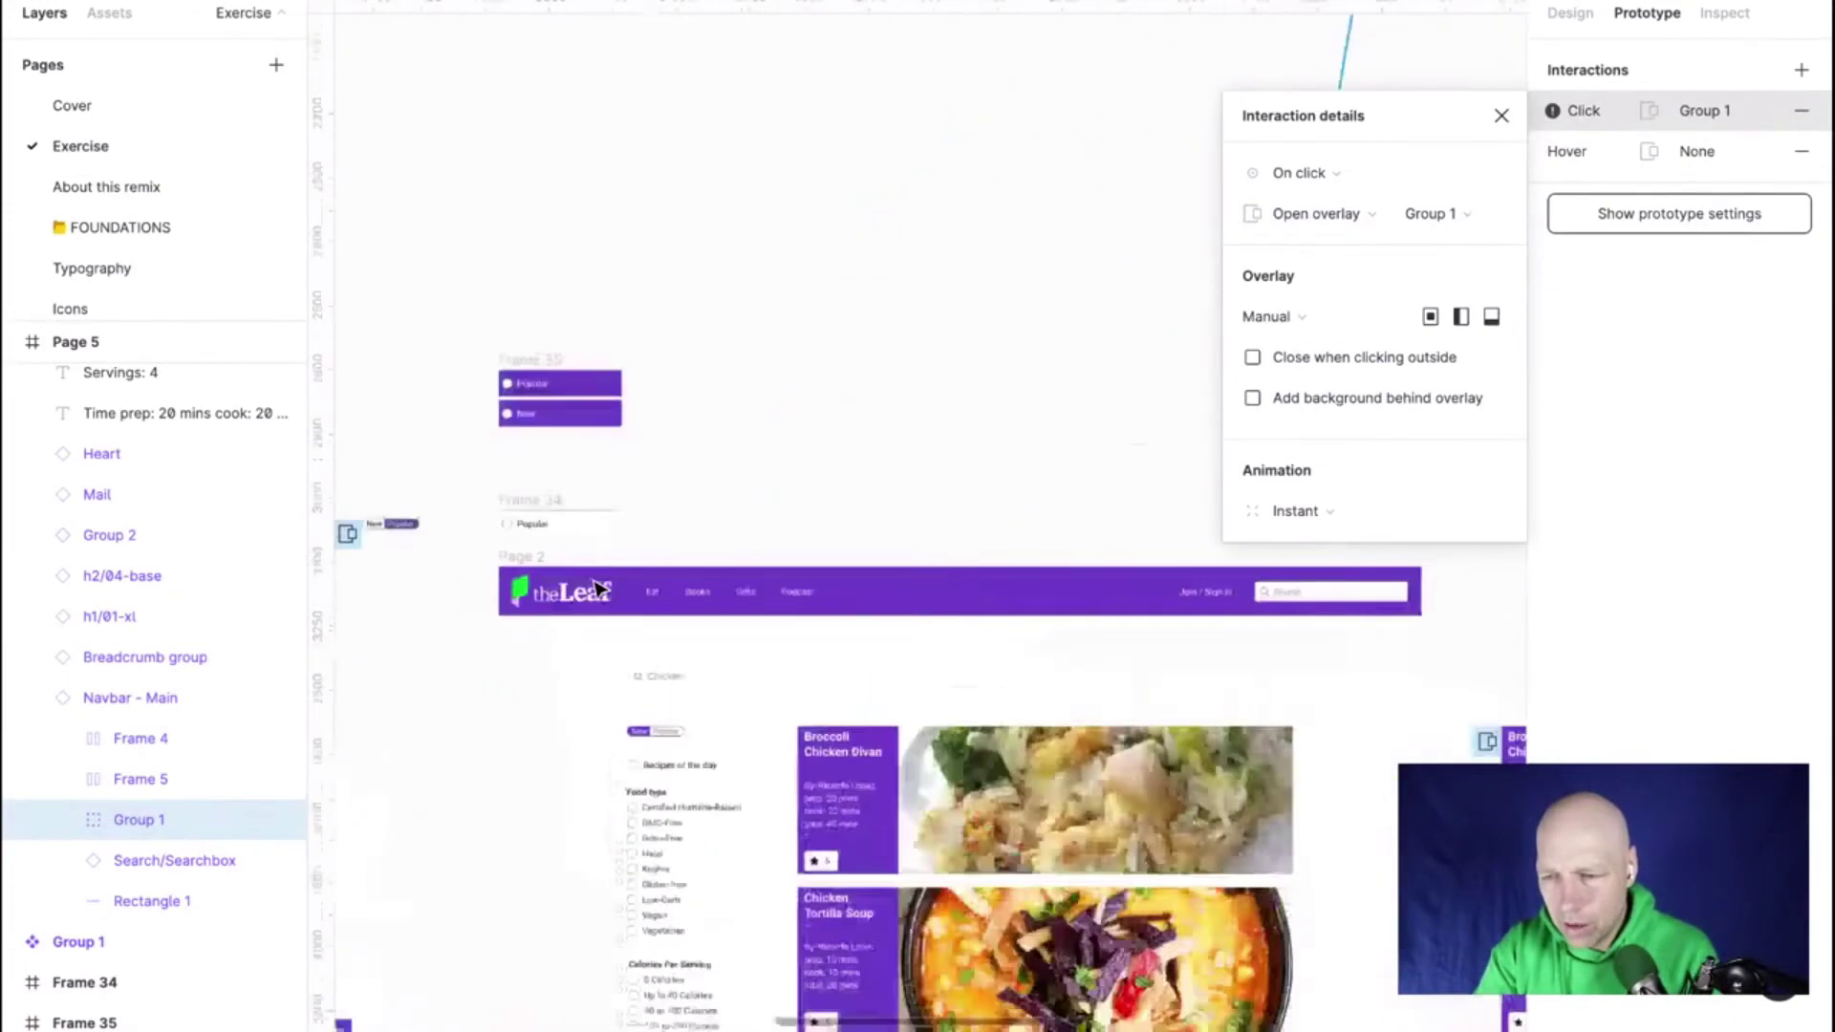
{"action": "scroll", "coordinate": [595, 585], "scroll_direction": "up", "scroll_amount": 3}
Inspect the Page 2 logo's While hovering overlay interaction, then close its details
{"action": "left_click", "coordinate": [623, 626]}
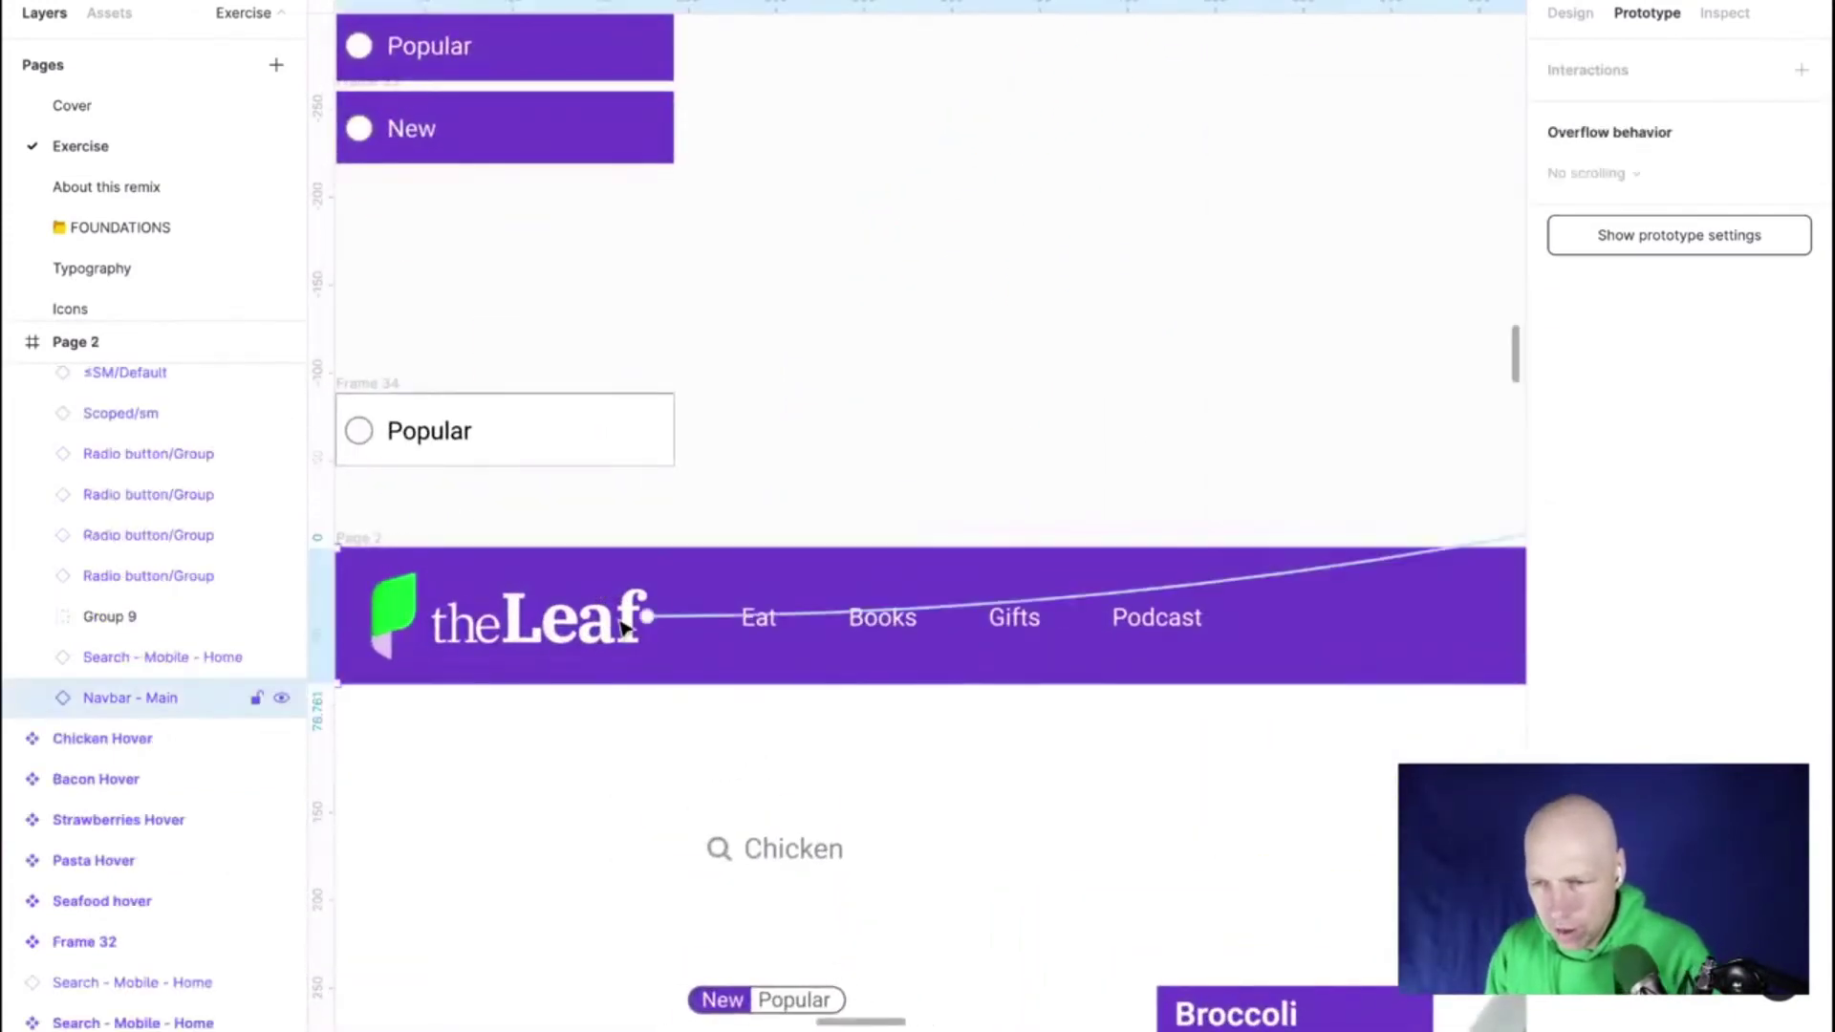
{"action": "left_click", "coordinate": [794, 618]}
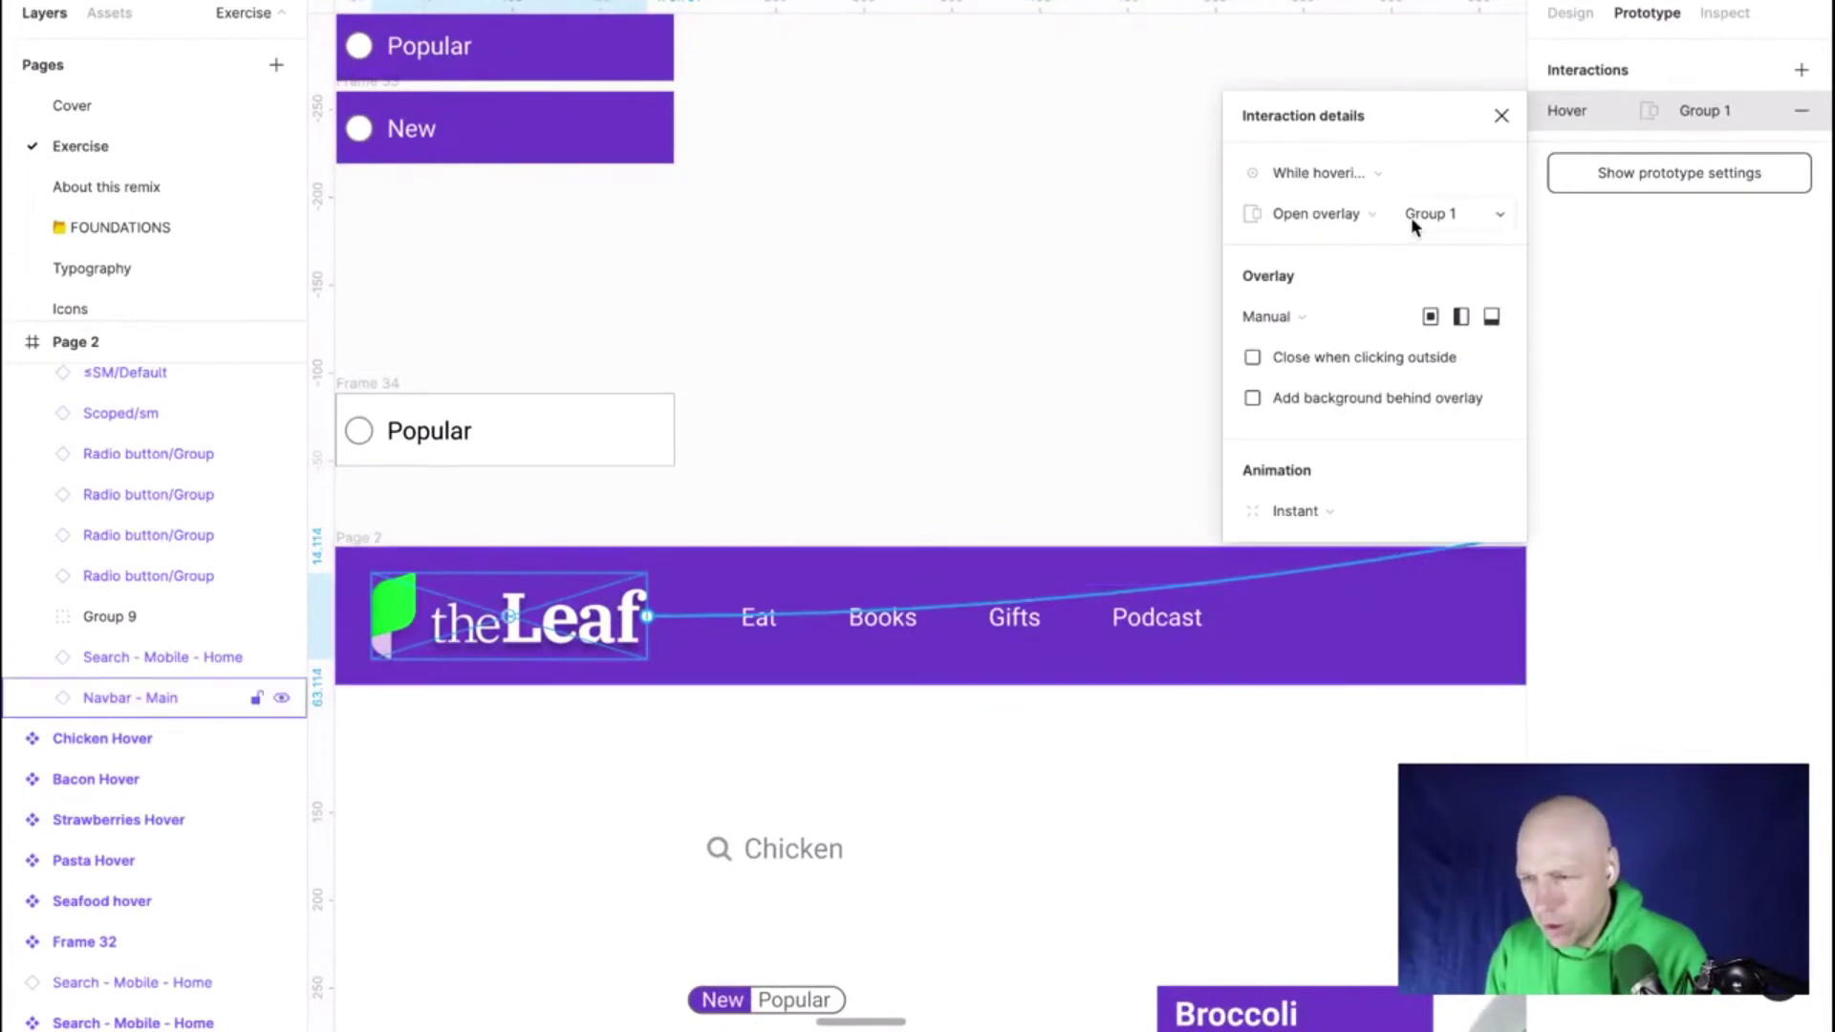
{"action": "left_click", "coordinate": [988, 261]}
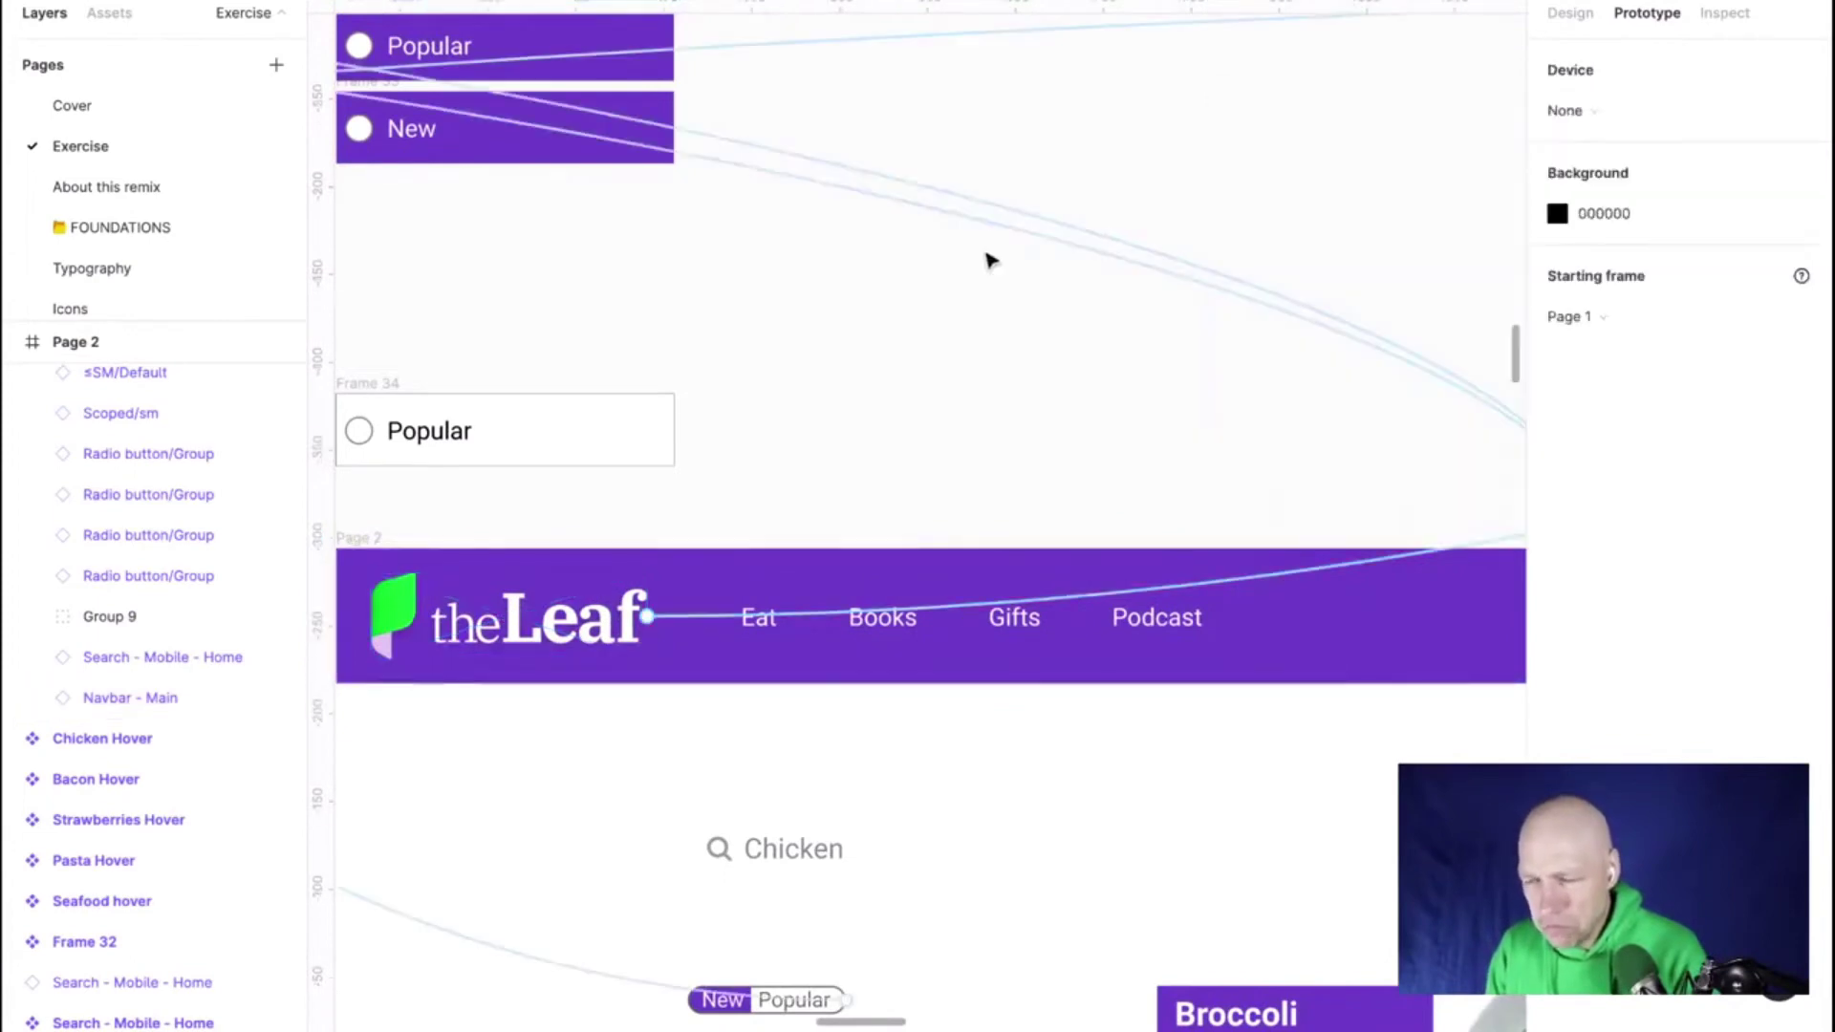
{"action": "scroll", "coordinate": [1095, 327], "scroll_direction": "right", "scroll_amount": 3}
{"action": "scroll", "coordinate": [1095, 327], "scroll_direction": "right", "scroll_amount": 9}
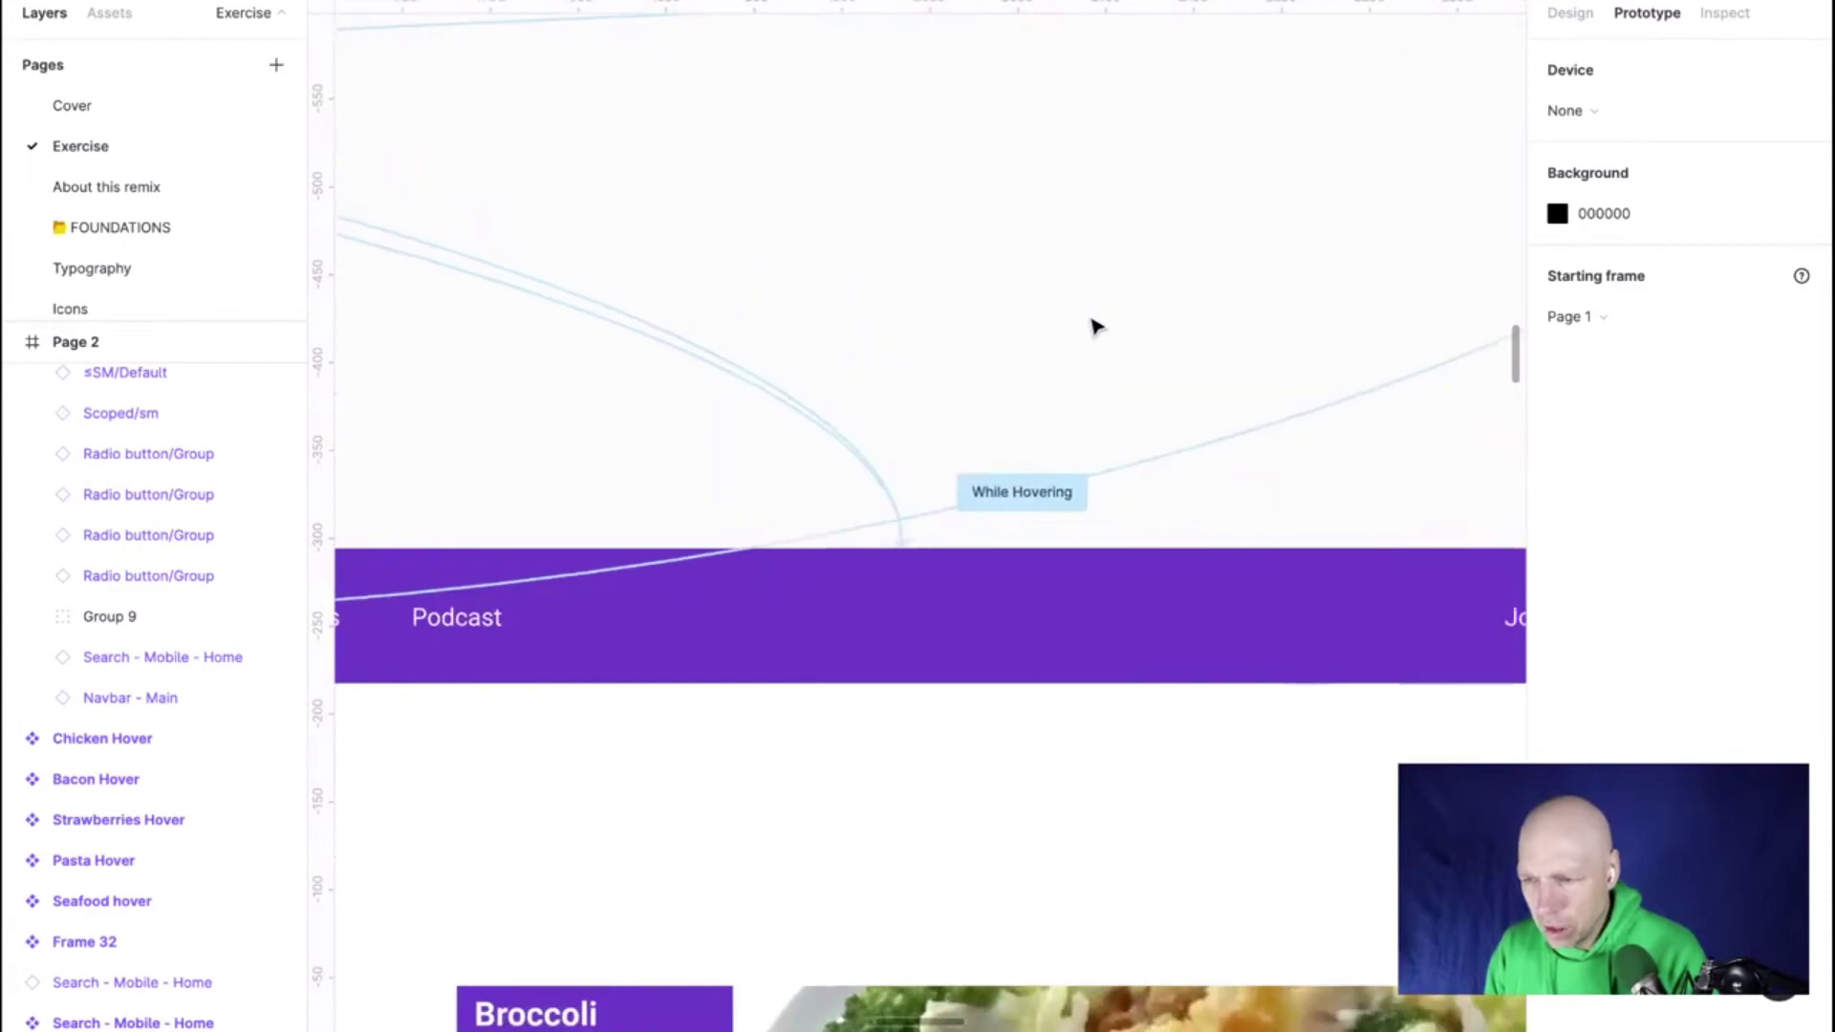
{"action": "scroll", "coordinate": [1095, 327], "scroll_direction": "down", "scroll_amount": 5}
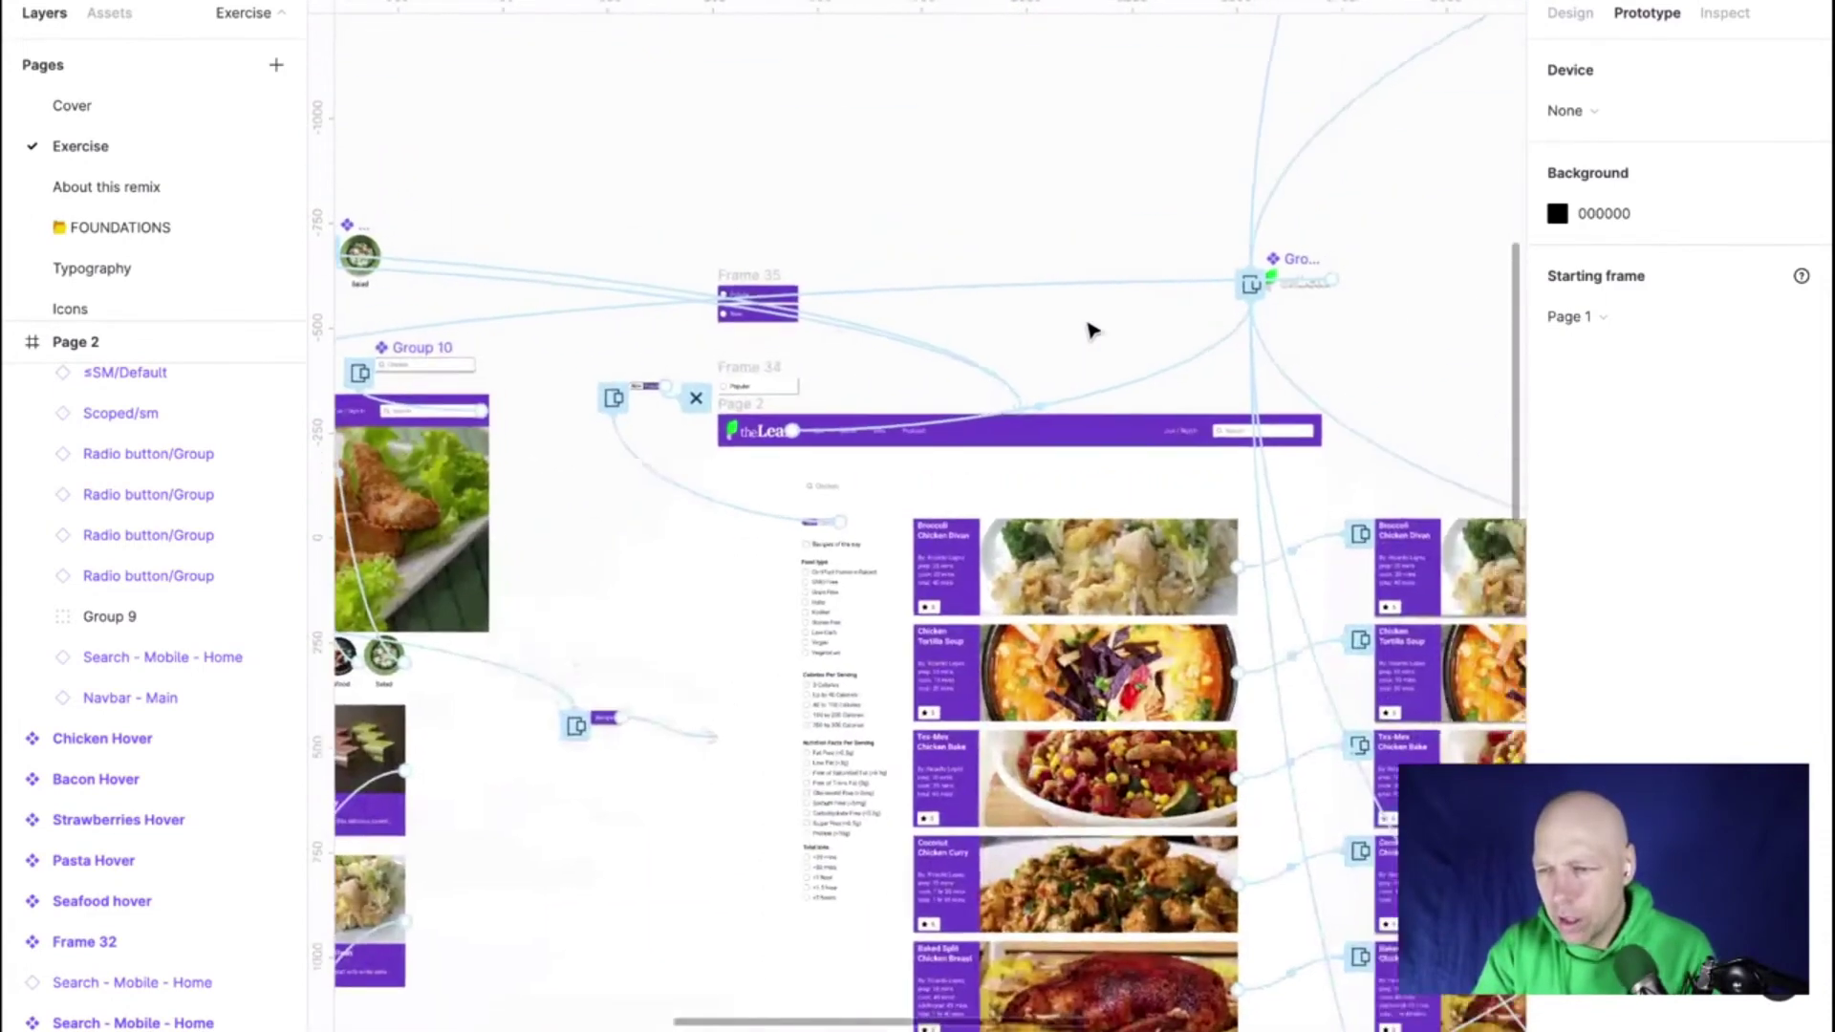
{"action": "scroll", "coordinate": [1094, 327], "scroll_direction": "up", "scroll_amount": 8}
{"action": "scroll", "coordinate": [1094, 327], "scroll_direction": "up", "scroll_amount": 6}
{"action": "scroll", "coordinate": [1095, 327], "scroll_direction": "right", "scroll_amount": 10}
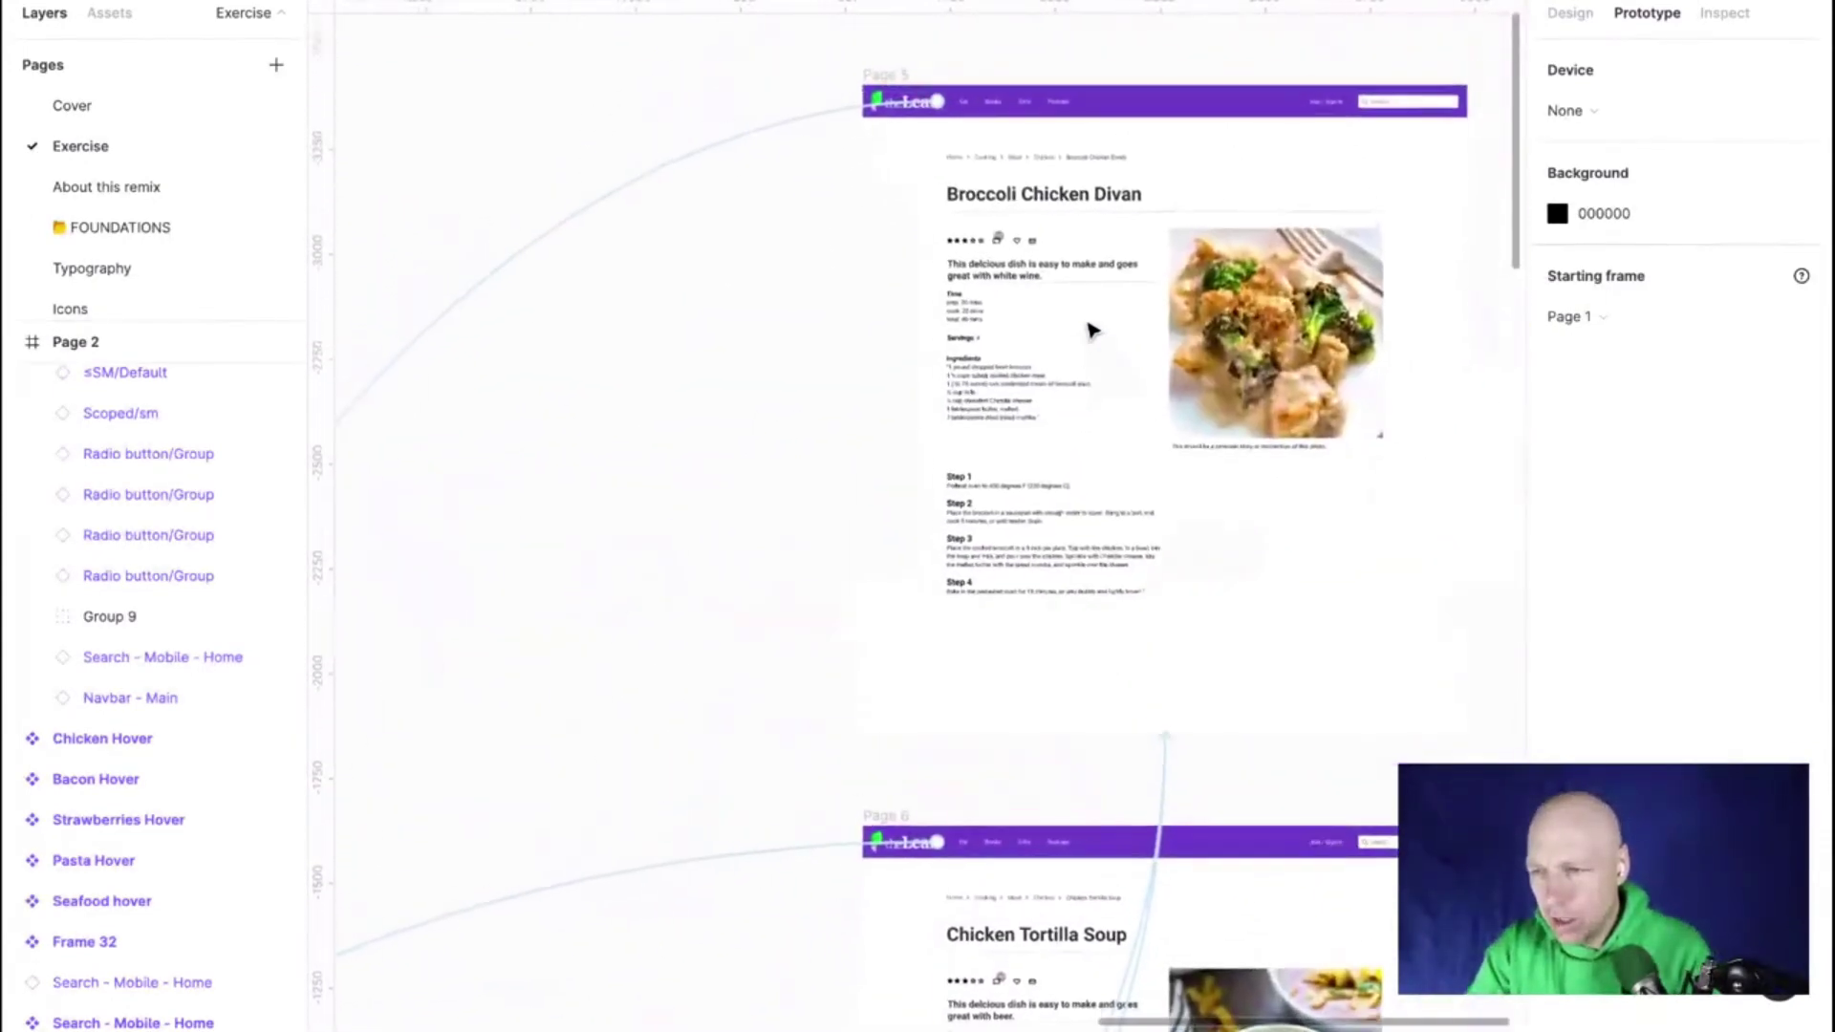
{"action": "scroll", "coordinate": [881, 93], "scroll_direction": "up", "scroll_amount": 6}
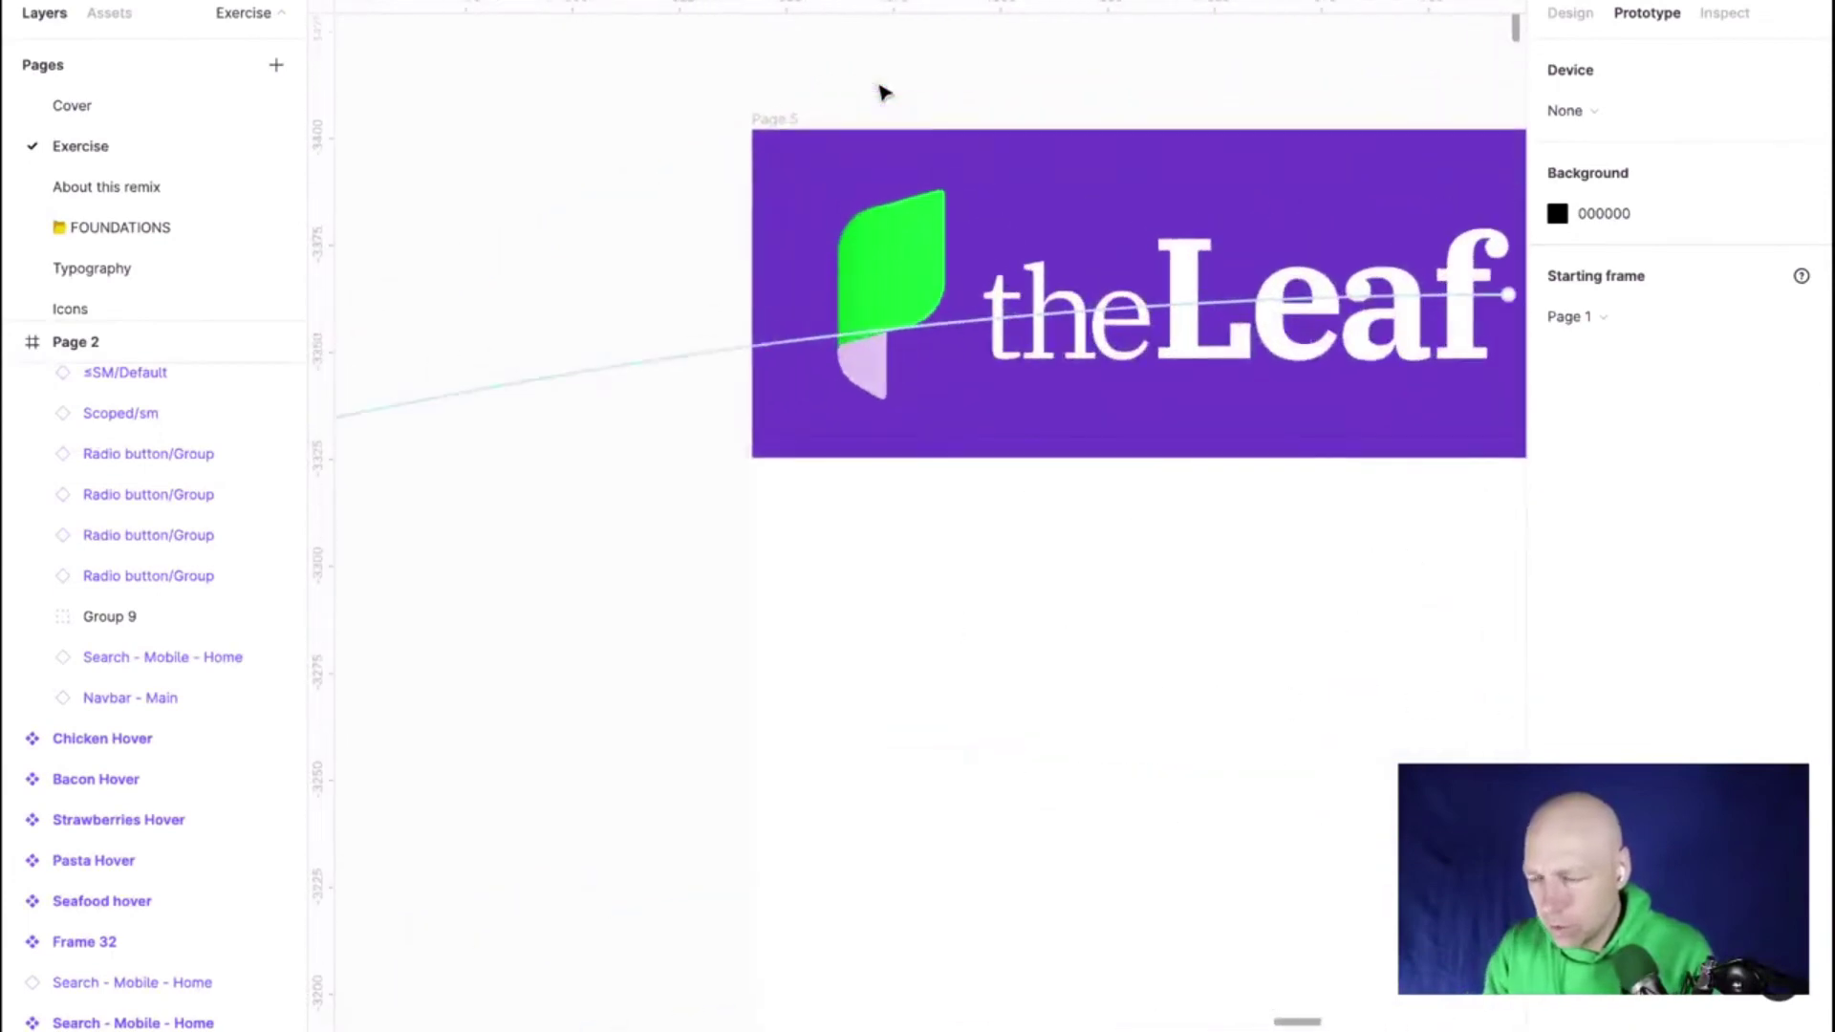
{"action": "scroll", "coordinate": [882, 92], "scroll_direction": "down", "scroll_amount": 1}
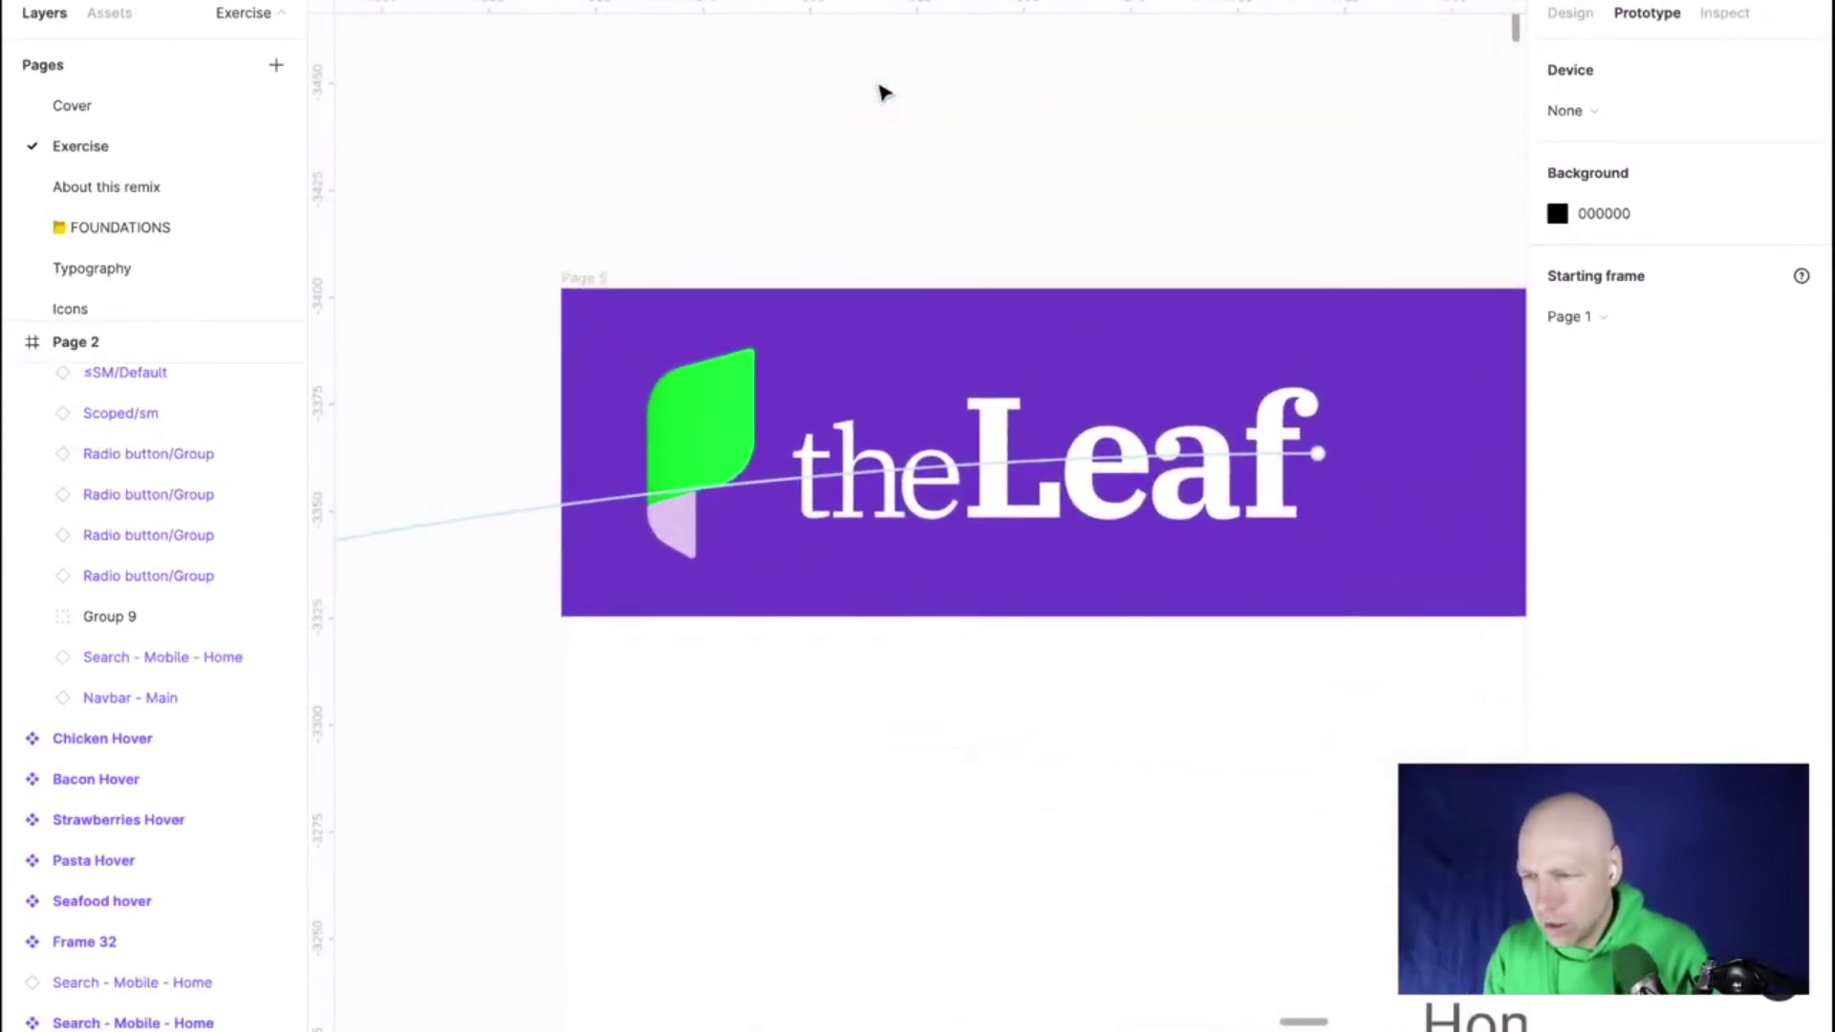
Review the Page 5 logo's interaction, keeping Open overlay as the action
{"action": "left_click", "coordinate": [1195, 464]}
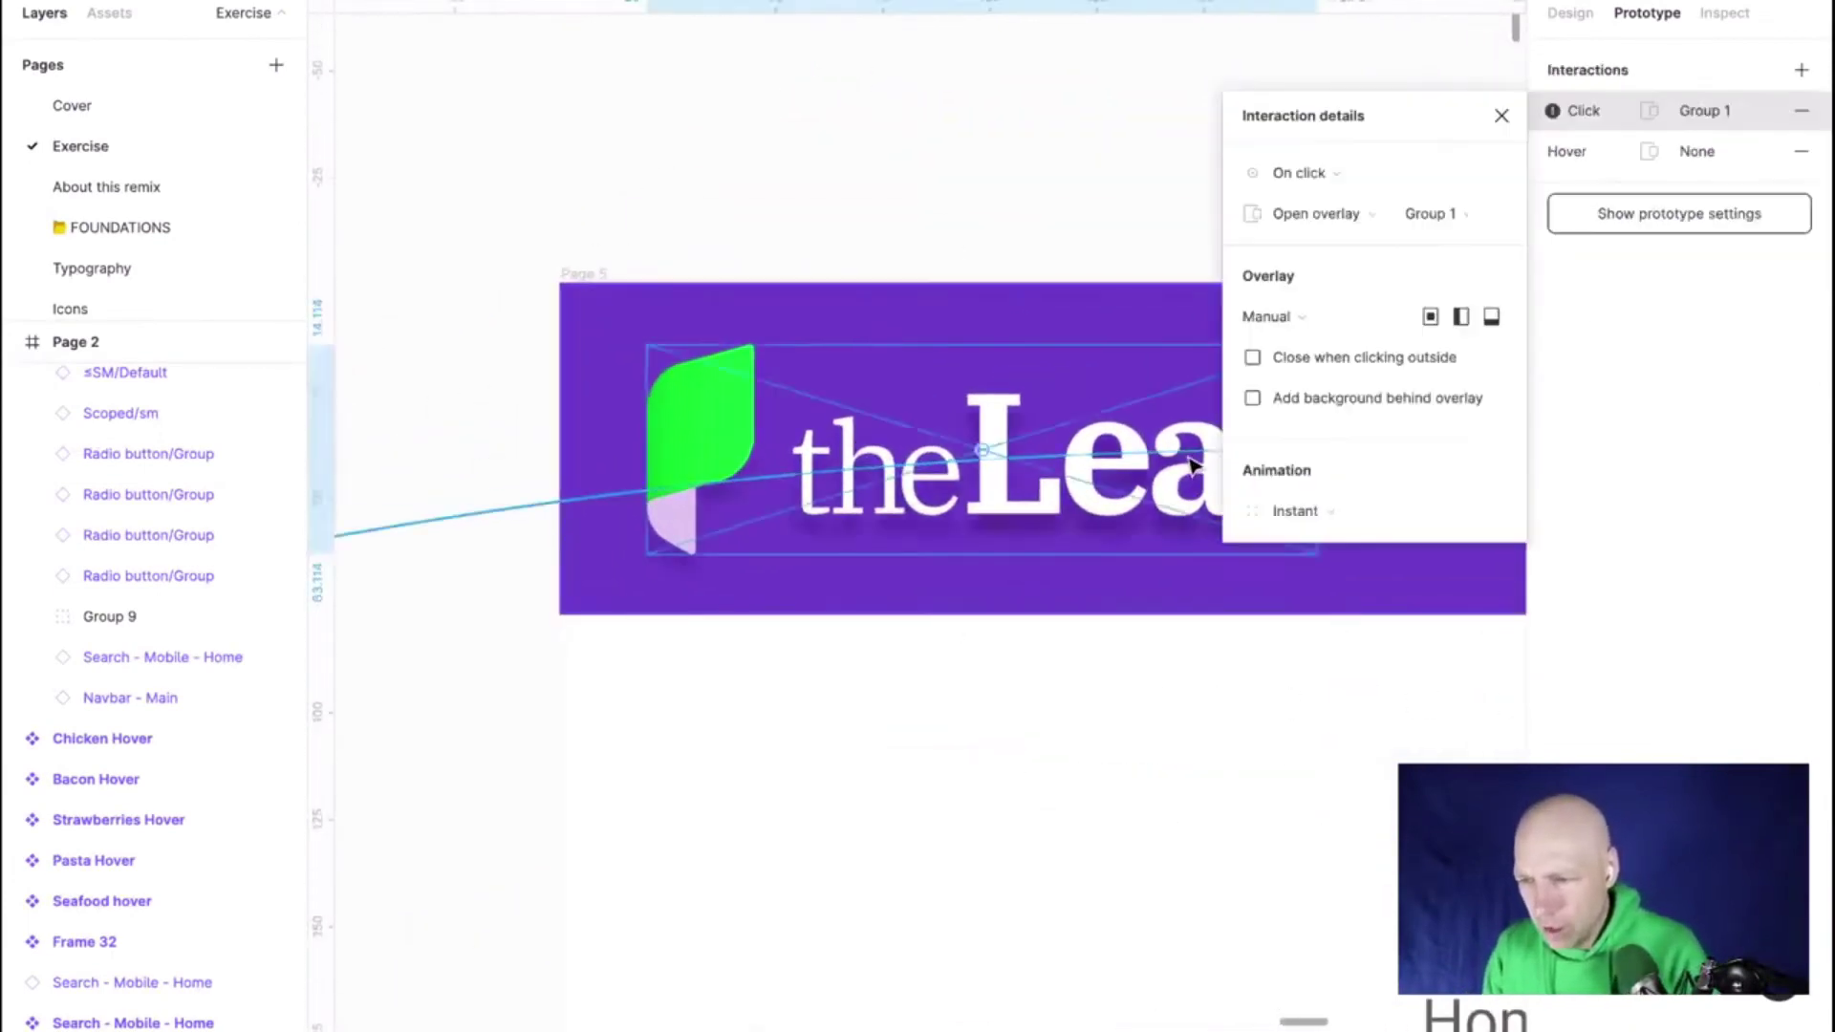
{"action": "left_click", "coordinate": [1332, 215]}
{"action": "left_click", "coordinate": [1336, 215]}
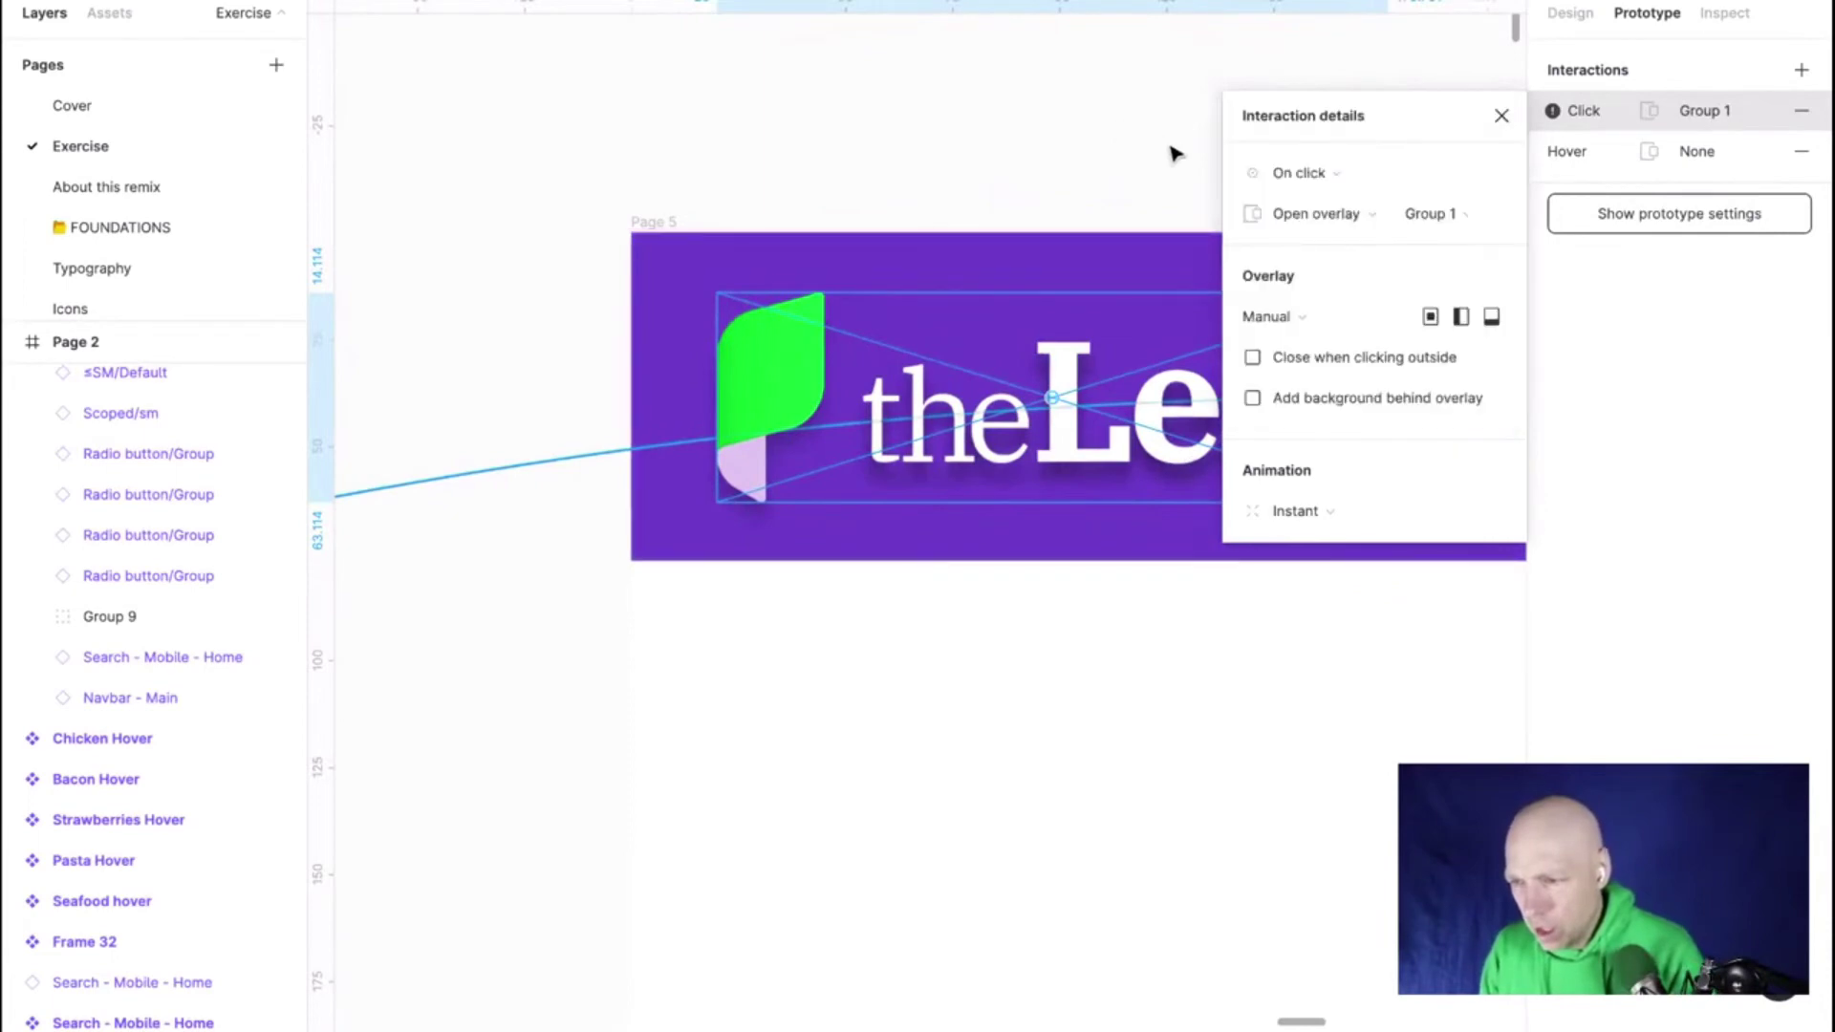
{"action": "left_click", "coordinate": [1319, 187]}
Set the logo's interaction trigger to None
{"action": "left_click", "coordinate": [1333, 411]}
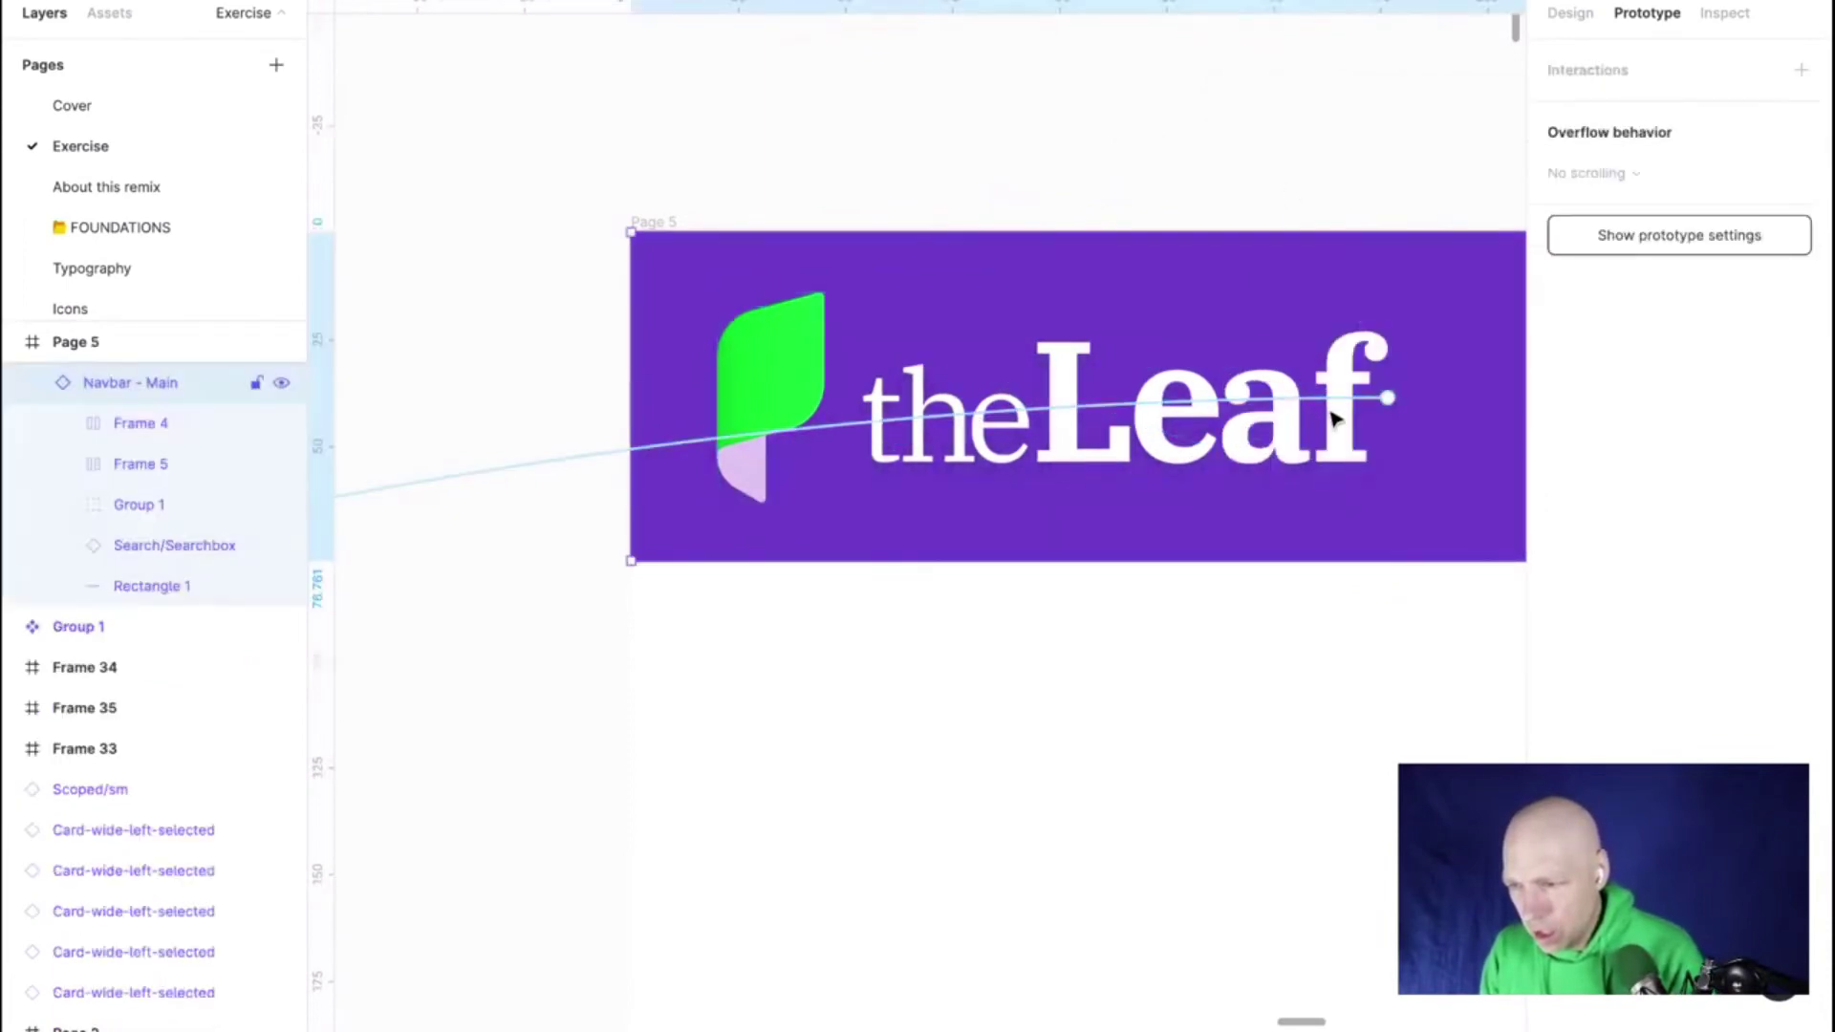
{"action": "left_click", "coordinate": [1336, 413]}
{"action": "left_click", "coordinate": [1300, 173]}
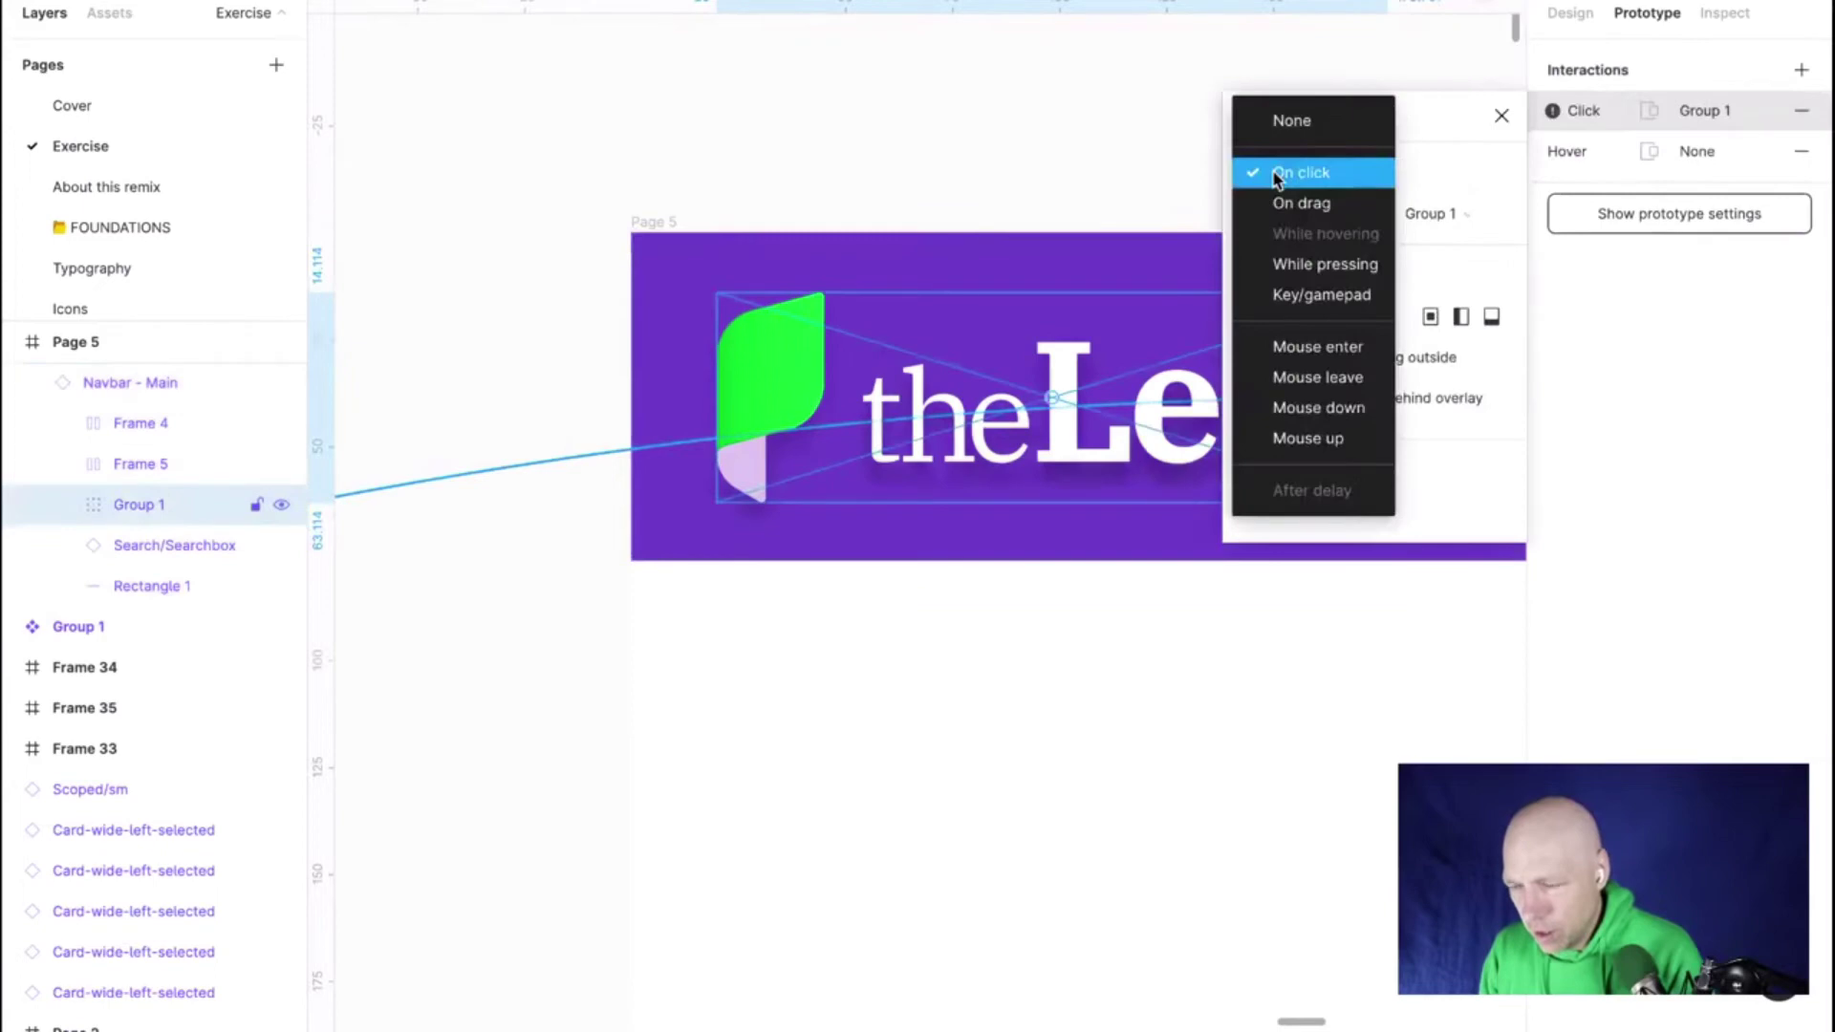
{"action": "left_click", "coordinate": [1290, 121]}
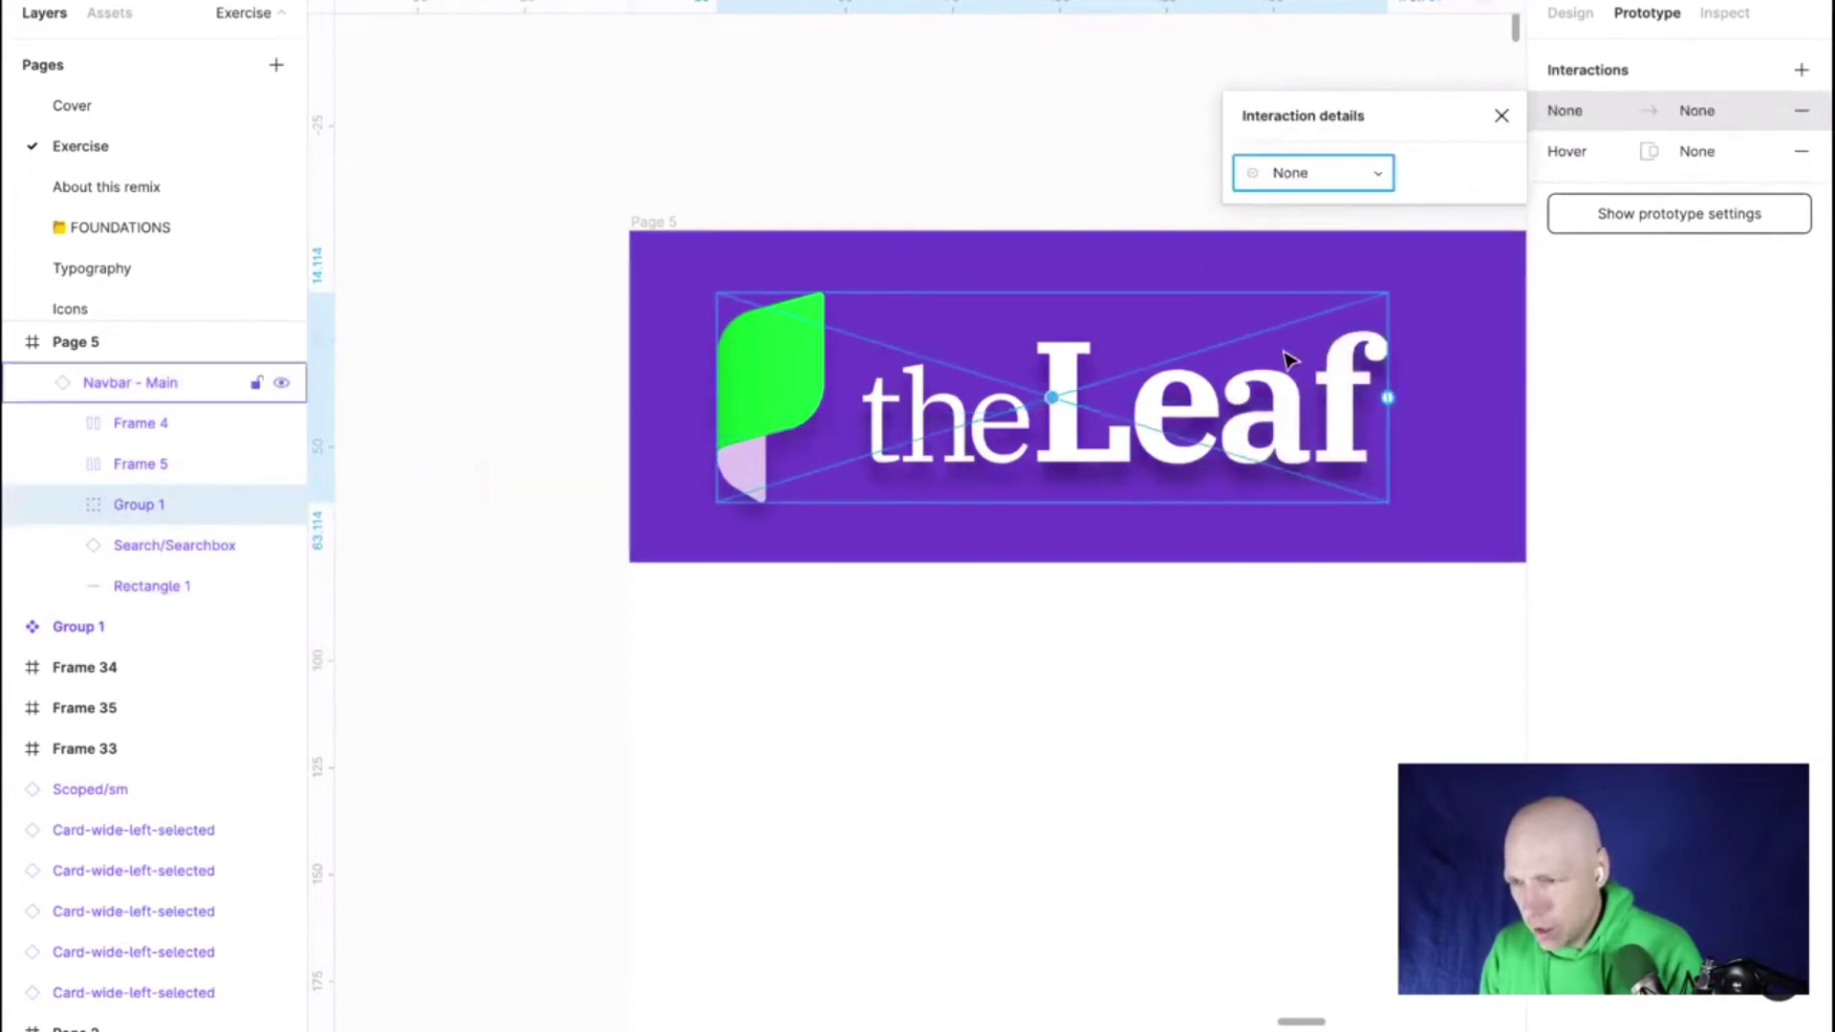
{"action": "key", "text": "Escape"}
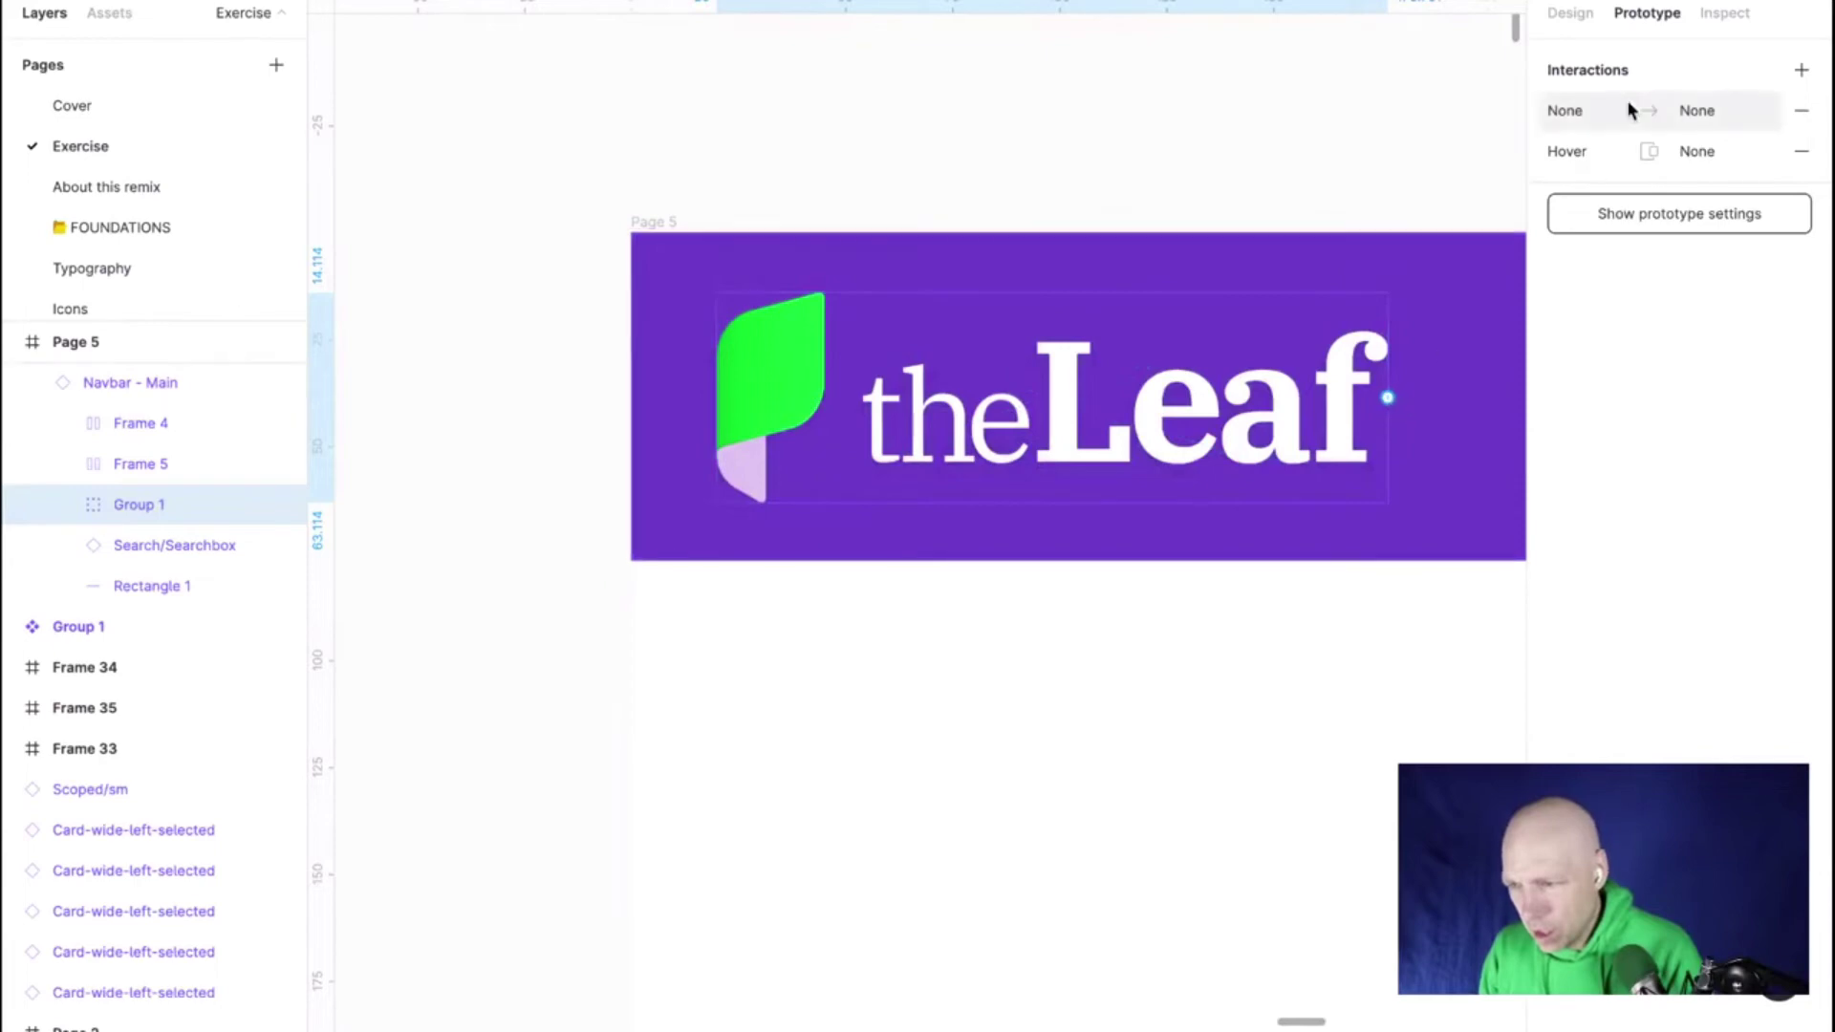
Confirm the empty interaction stays None and check the hover interaction before deselecting
{"action": "left_click", "coordinate": [1758, 111]}
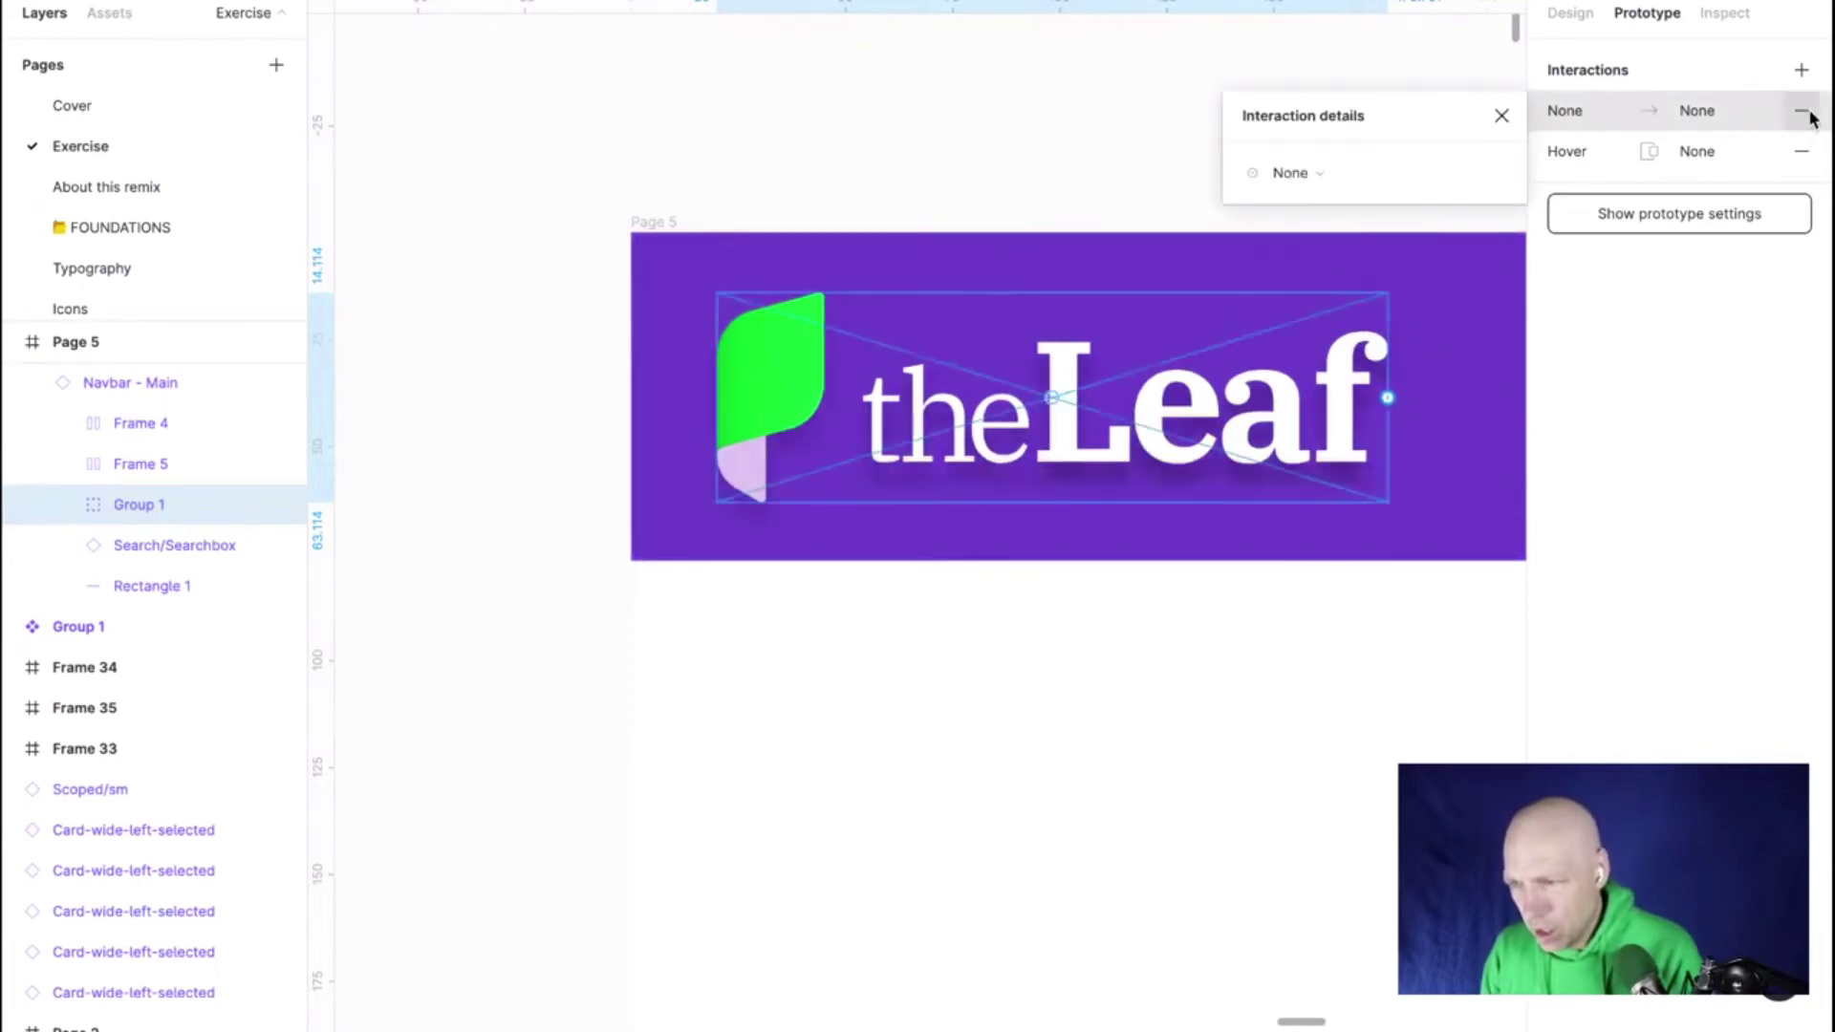
{"action": "left_click", "coordinate": [1332, 168]}
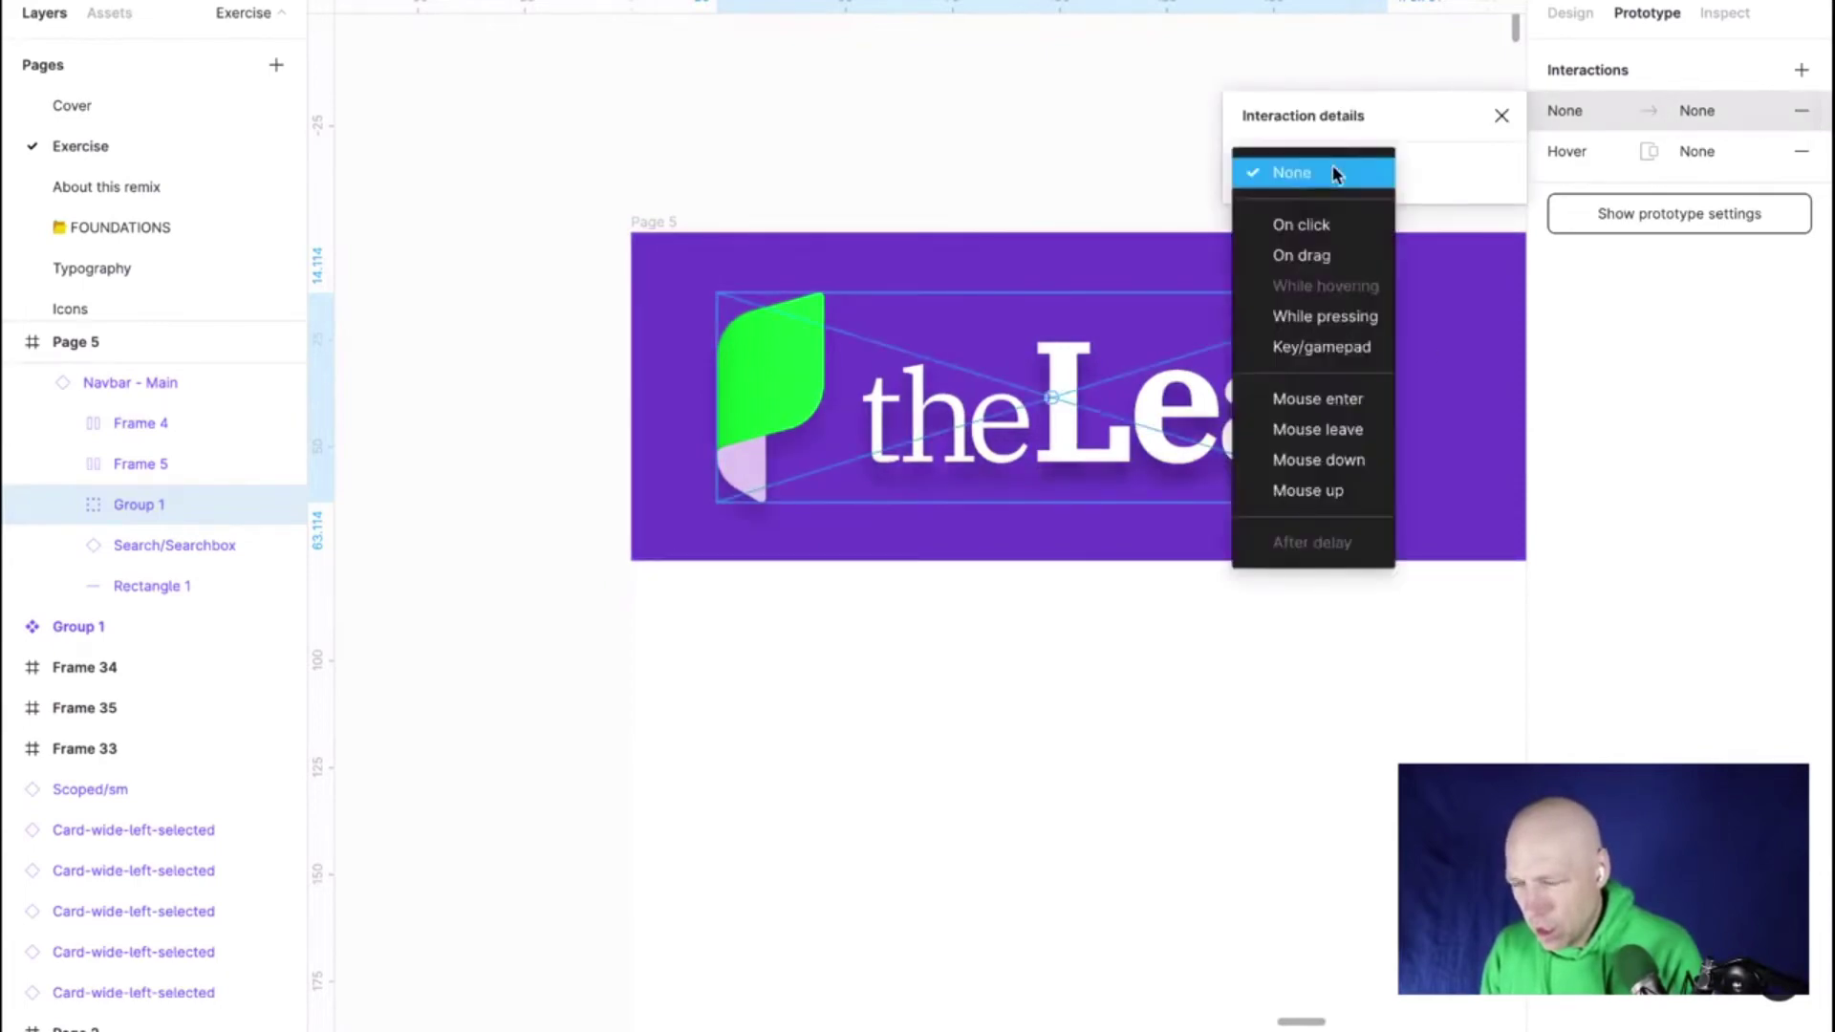
{"action": "left_click", "coordinate": [1056, 151]}
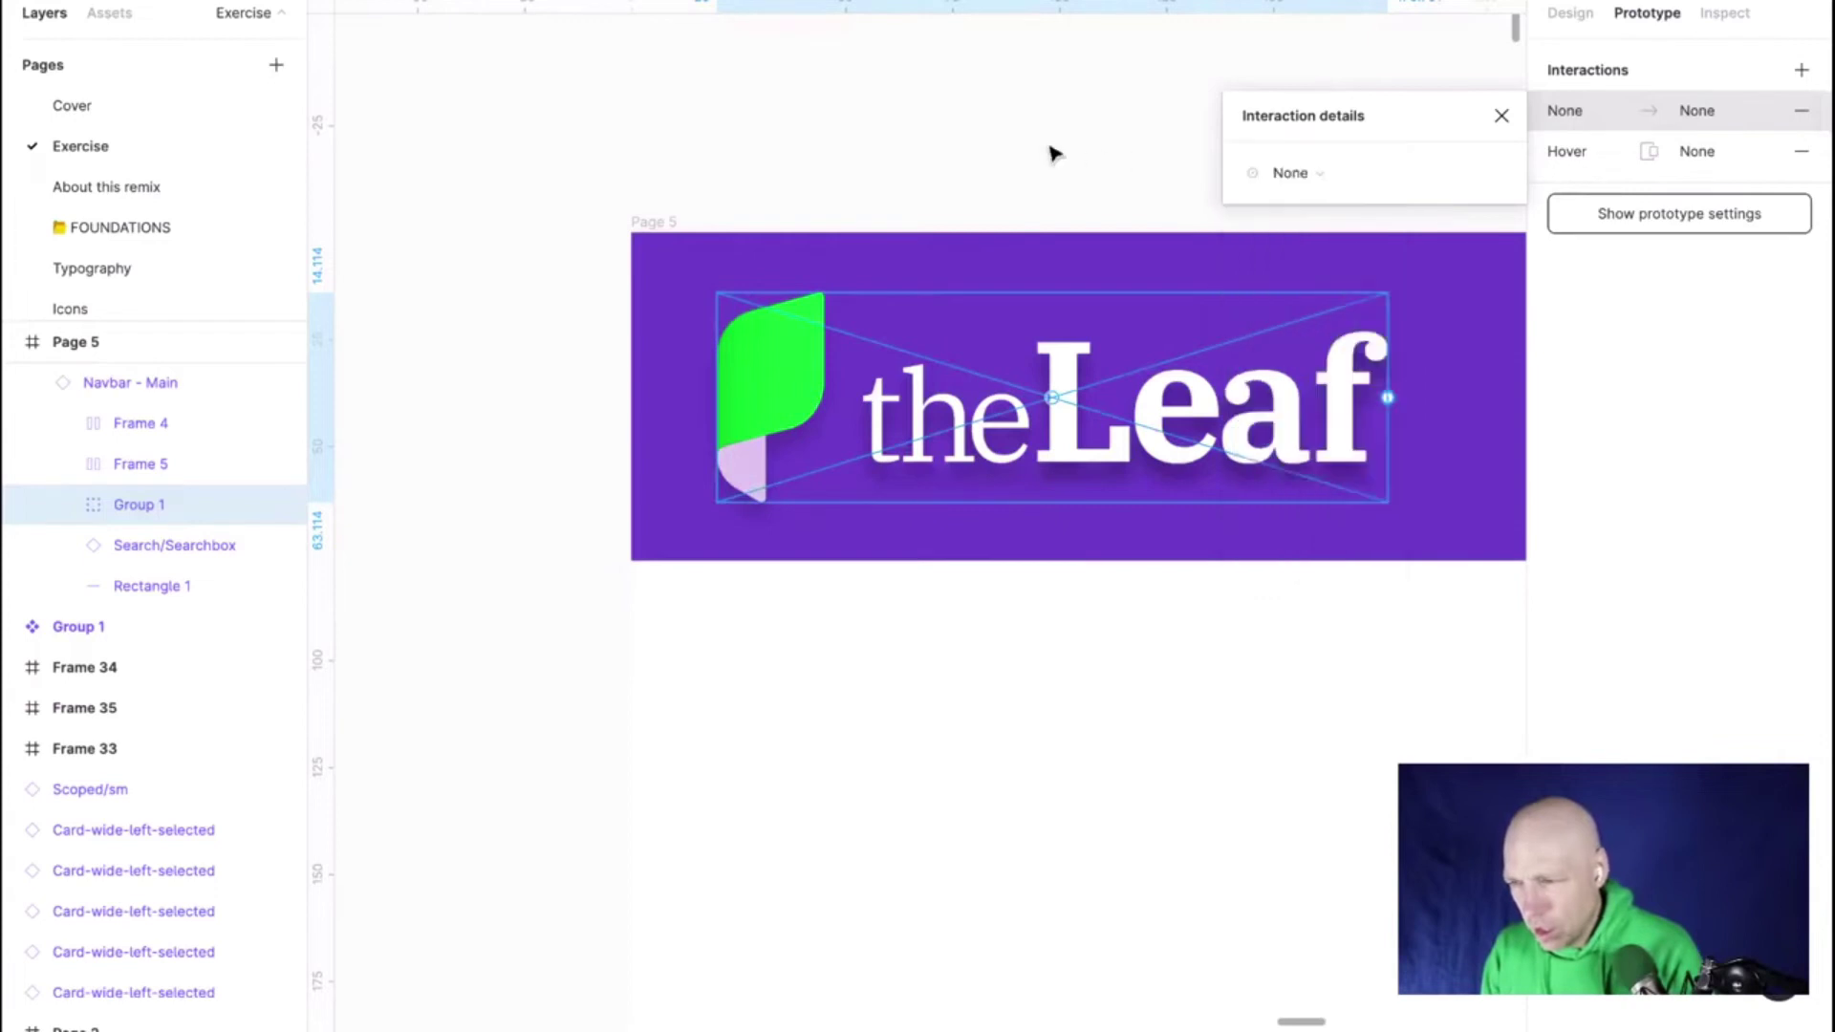
{"action": "left_click", "coordinate": [1608, 151]}
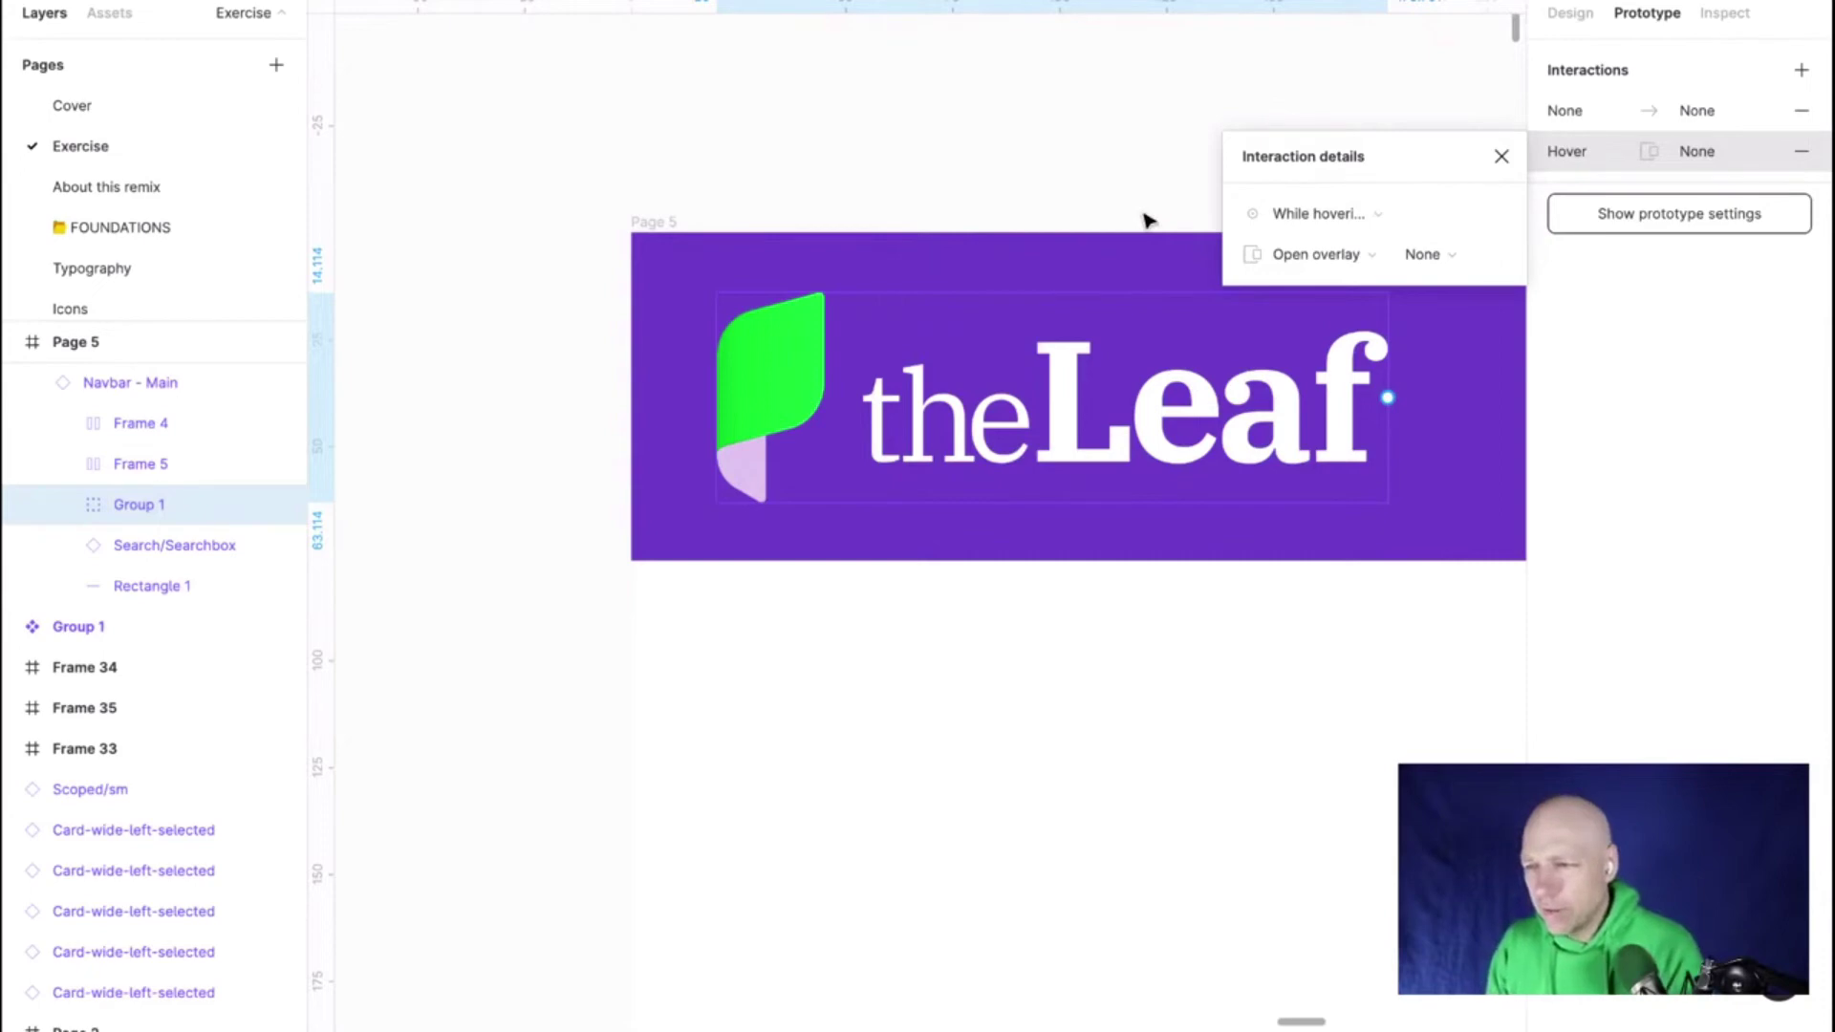
{"action": "left_click", "coordinate": [1085, 178]}
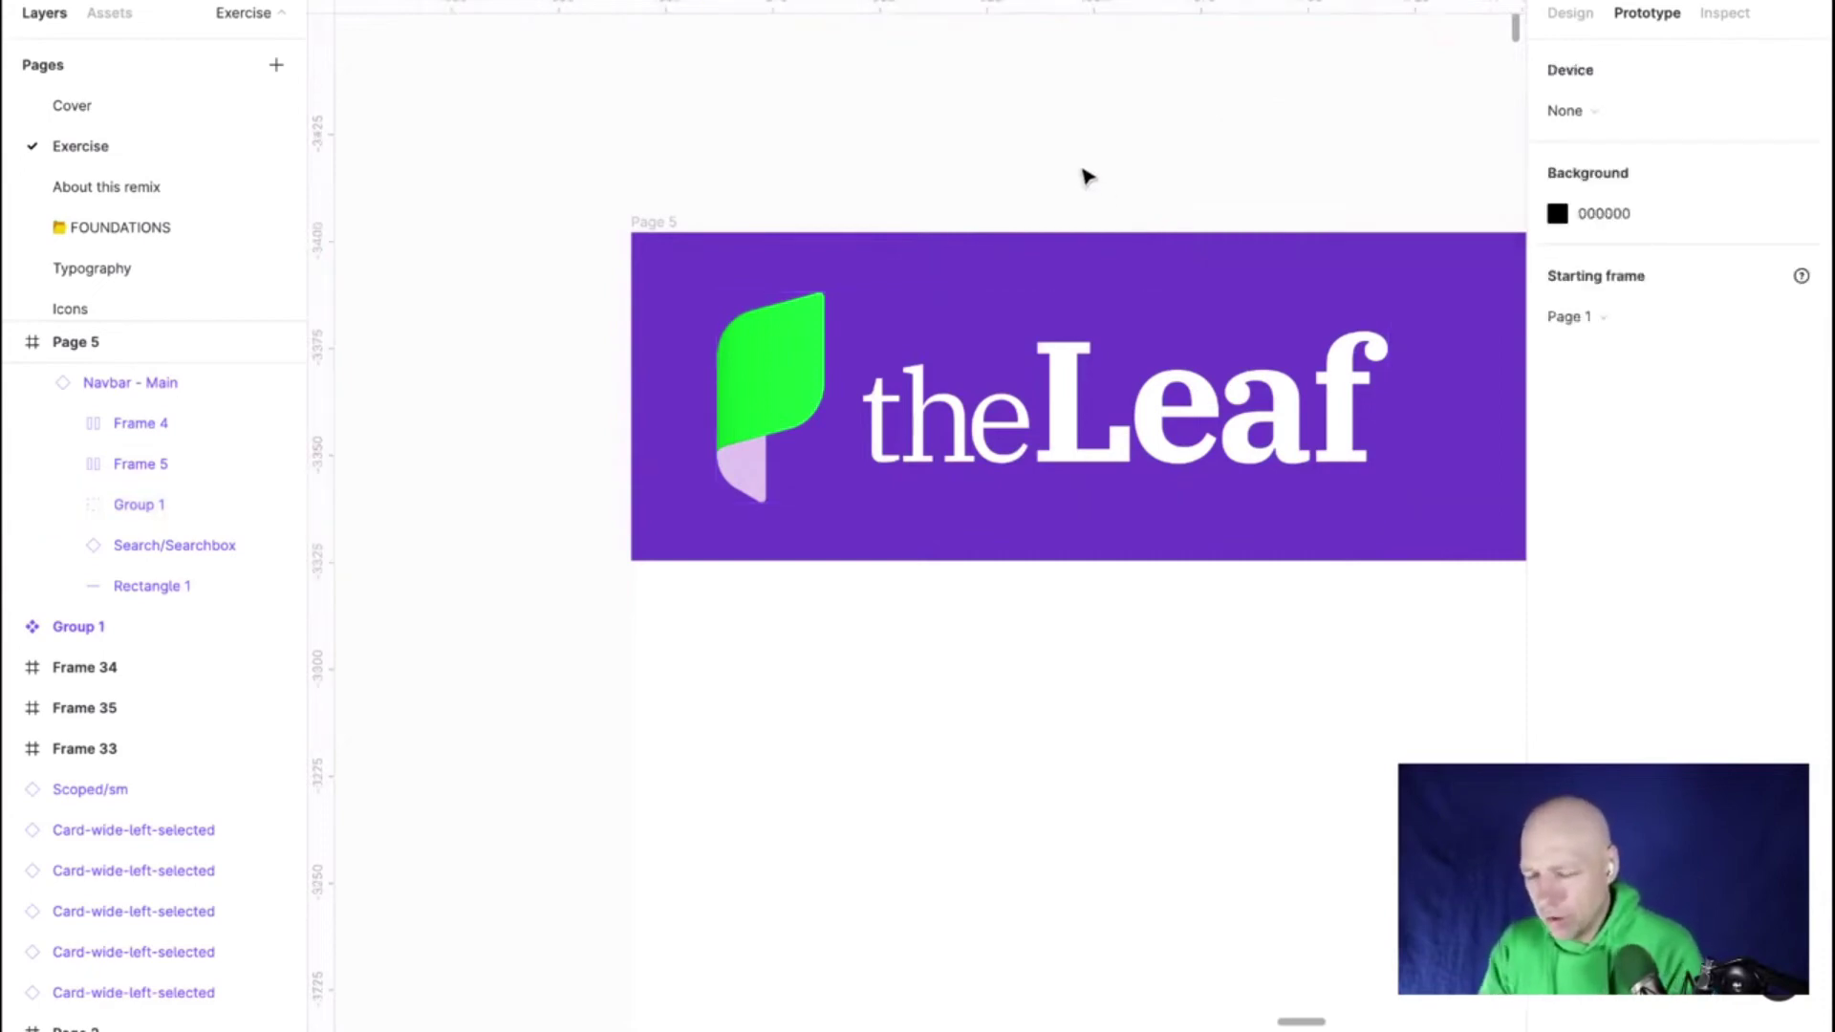
Select Group 1 in Page 5's Navbar - Main and delete its Hover interaction
{"action": "scroll", "coordinate": [1085, 178], "scroll_direction": "down", "scroll_amount": 10}
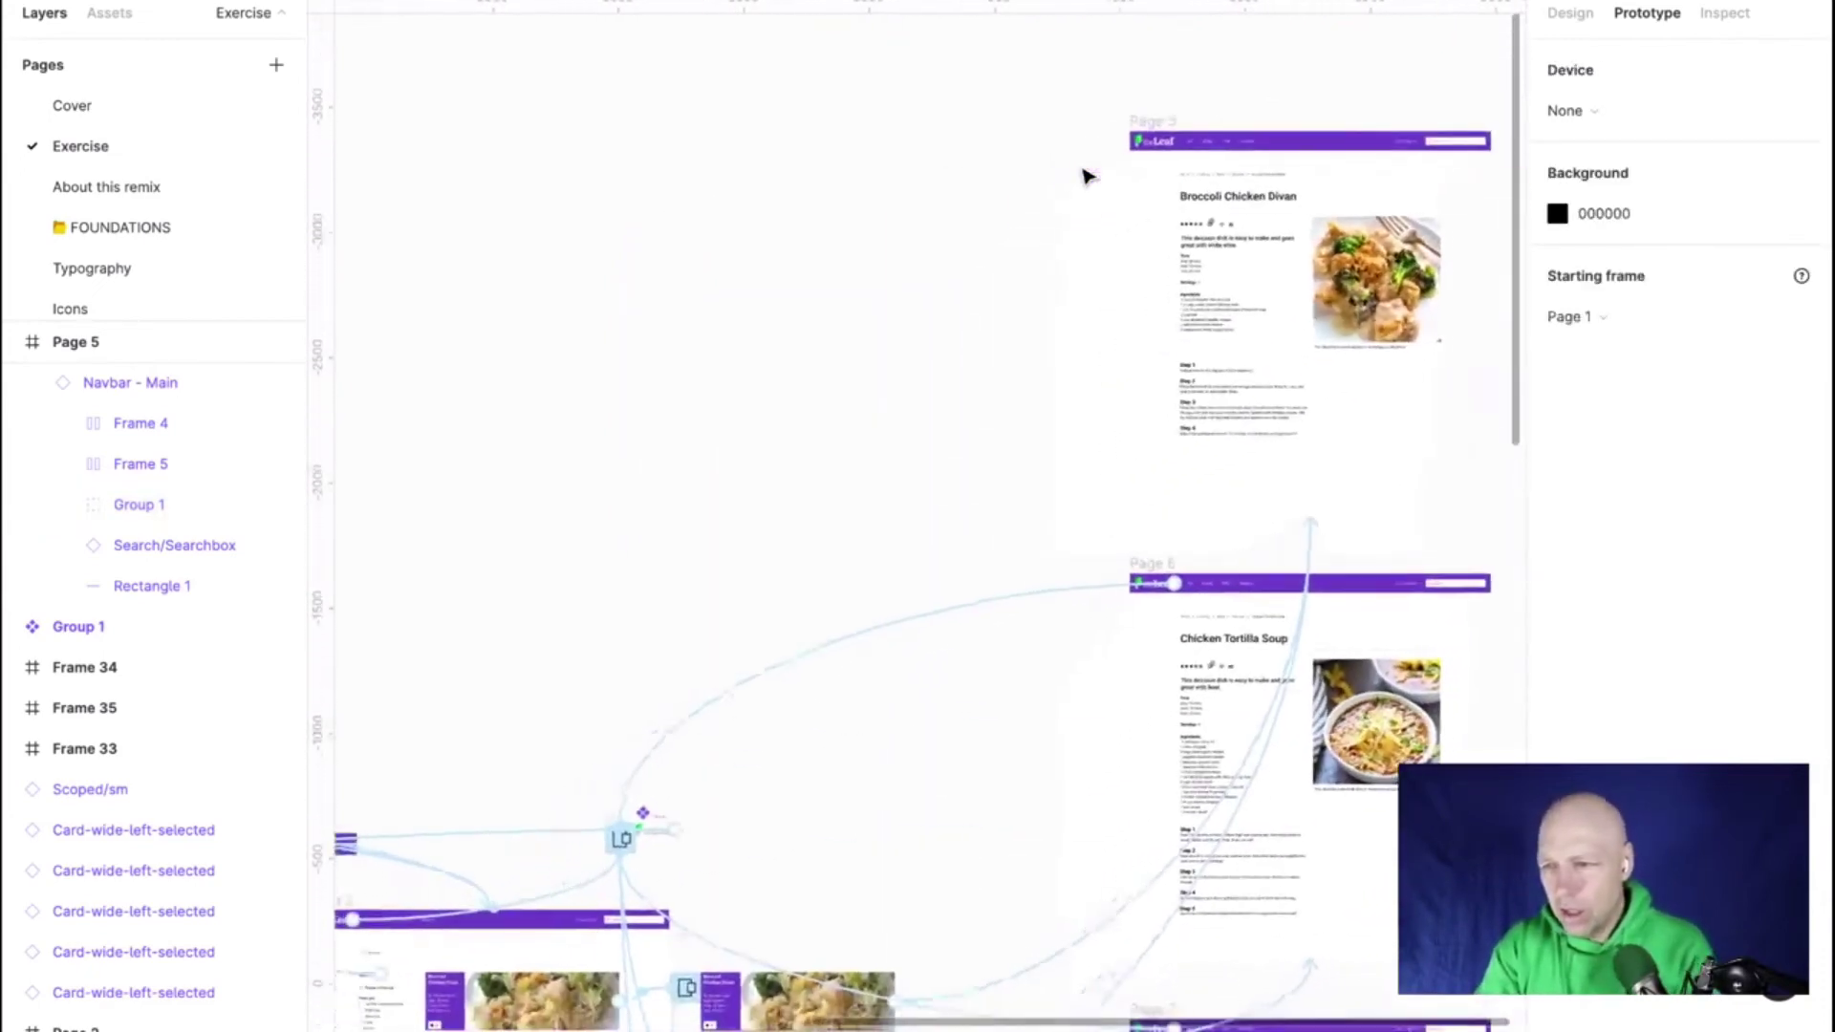
{"action": "scroll", "coordinate": [1085, 178], "scroll_direction": "left", "scroll_amount": 3}
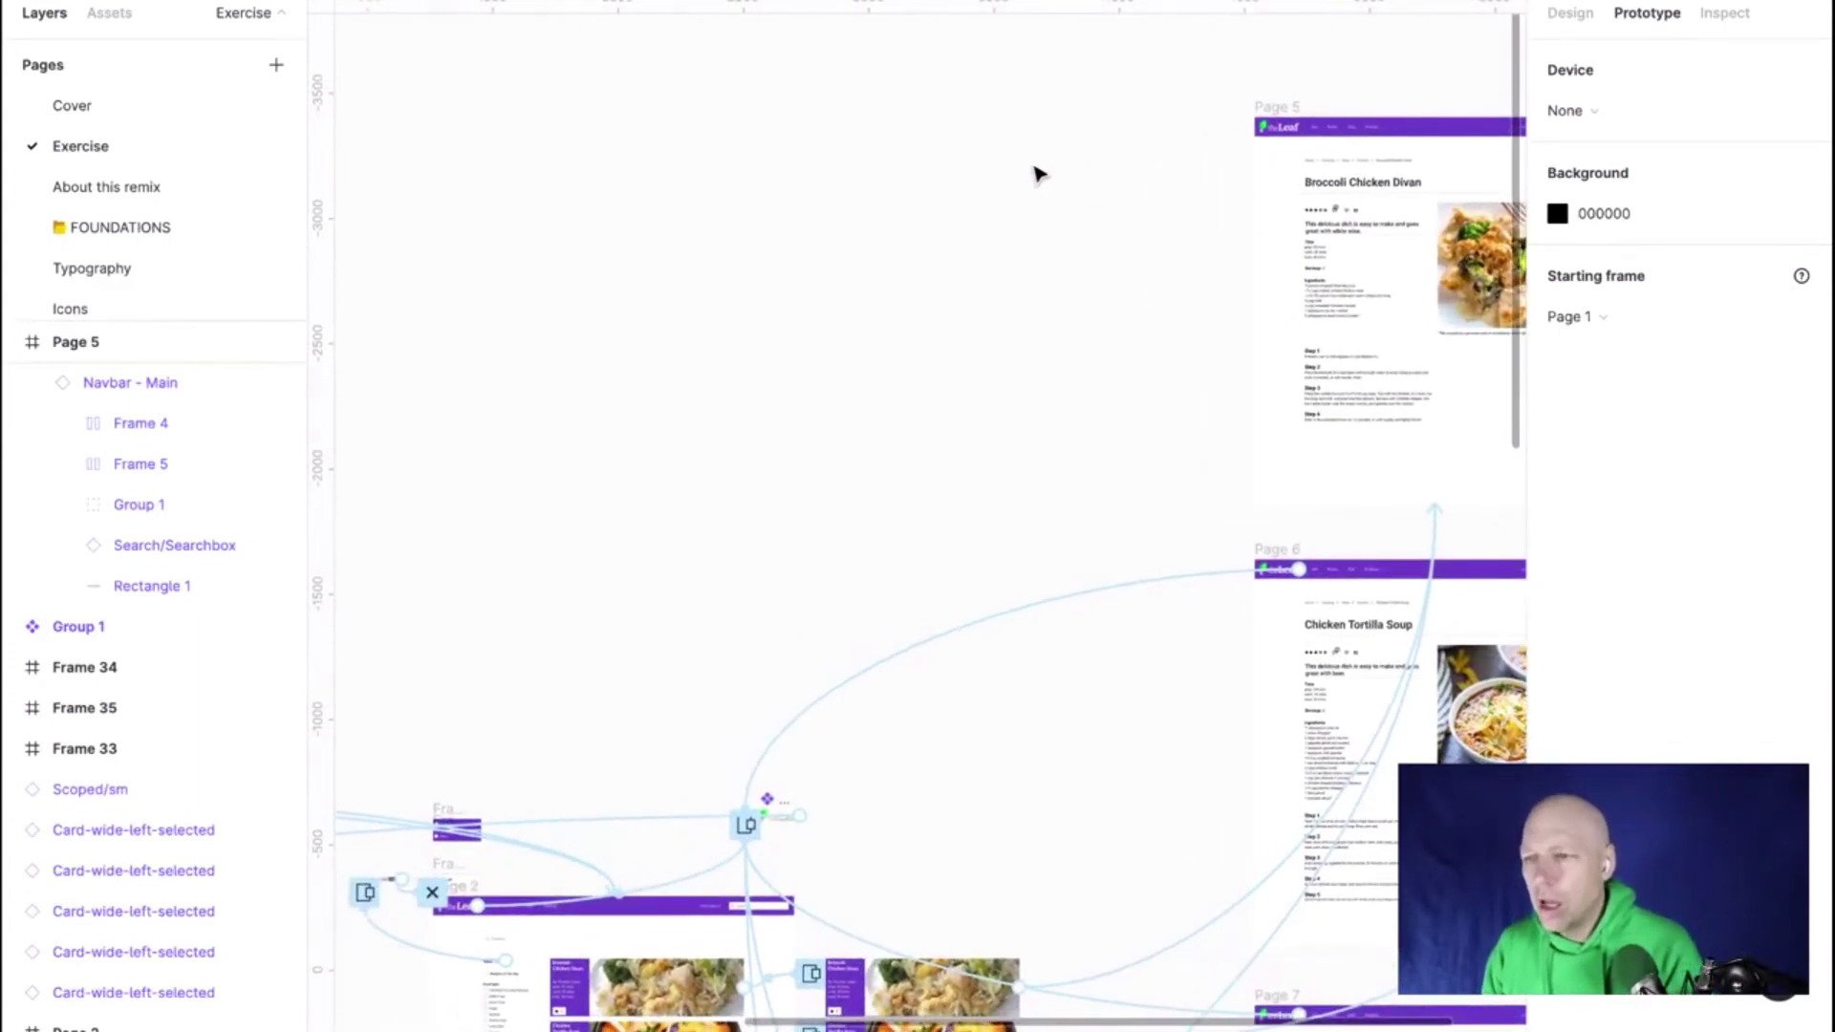
{"action": "scroll", "coordinate": [840, 475], "scroll_direction": "up", "scroll_amount": 2}
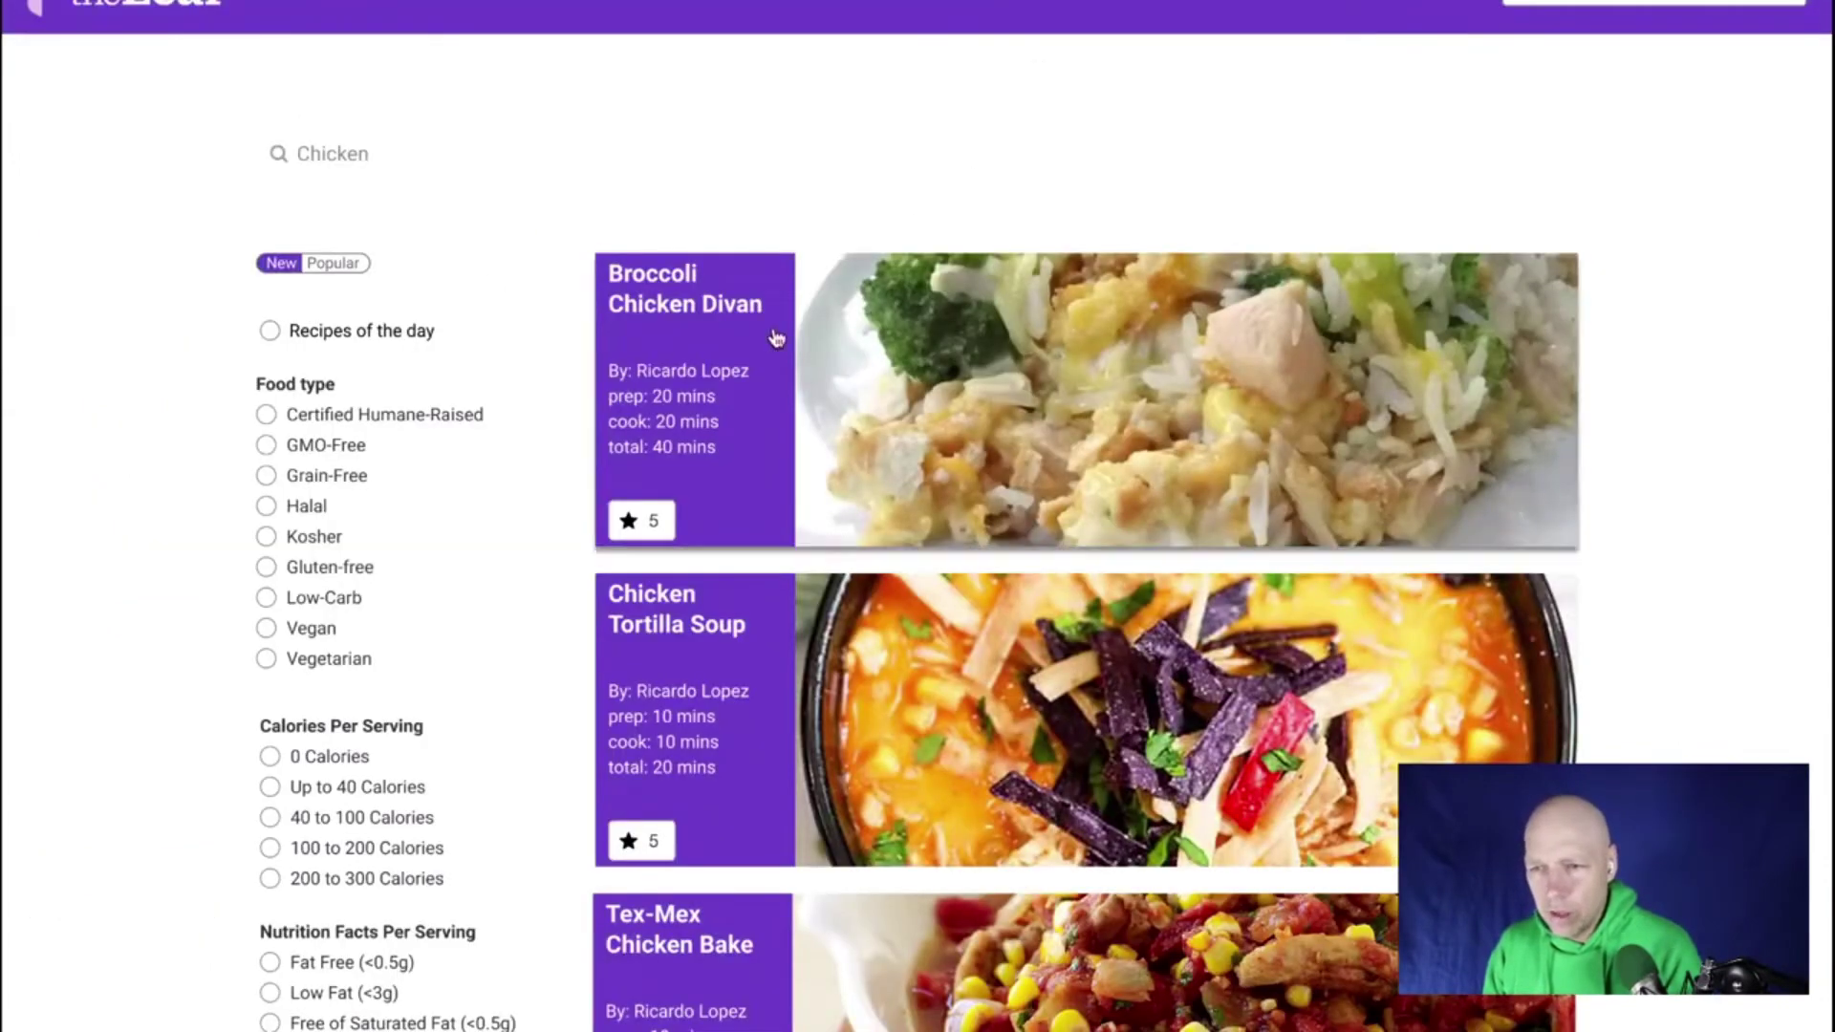
{"action": "left_click", "coordinate": [776, 336]}
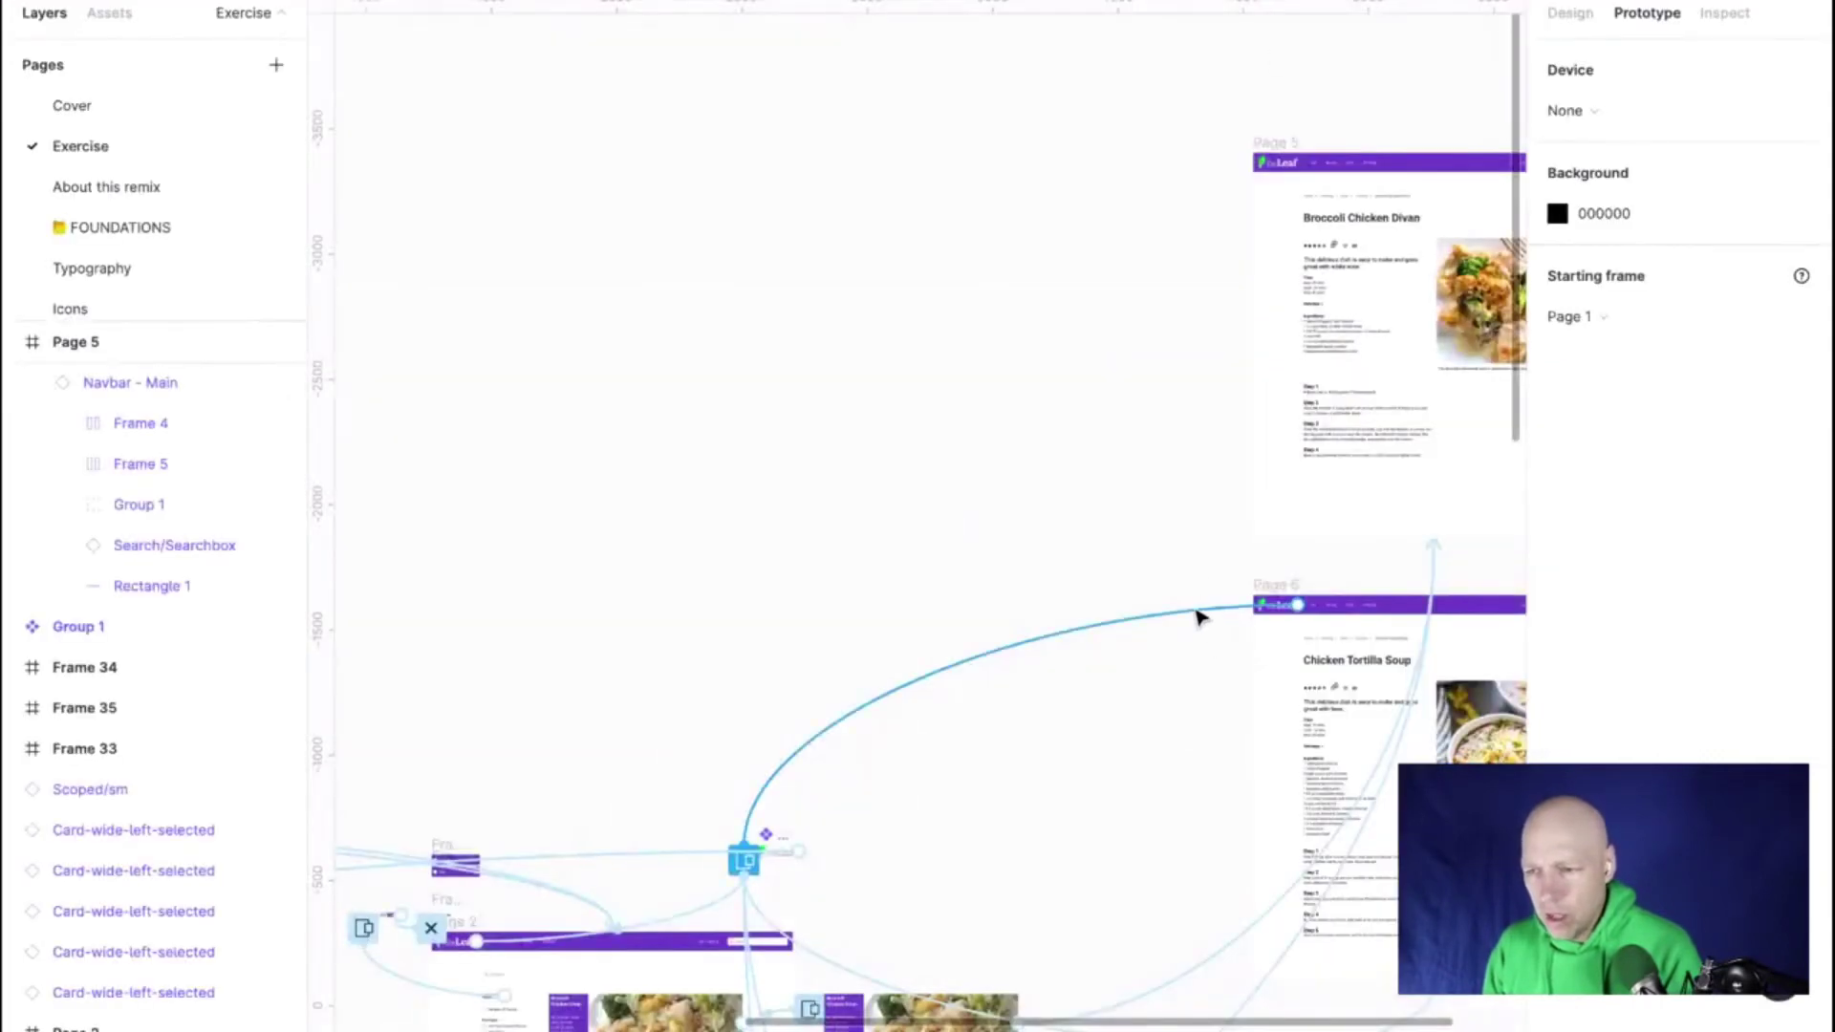
{"action": "left_click", "coordinate": [1297, 165]}
{"action": "left_click", "coordinate": [1297, 164]}
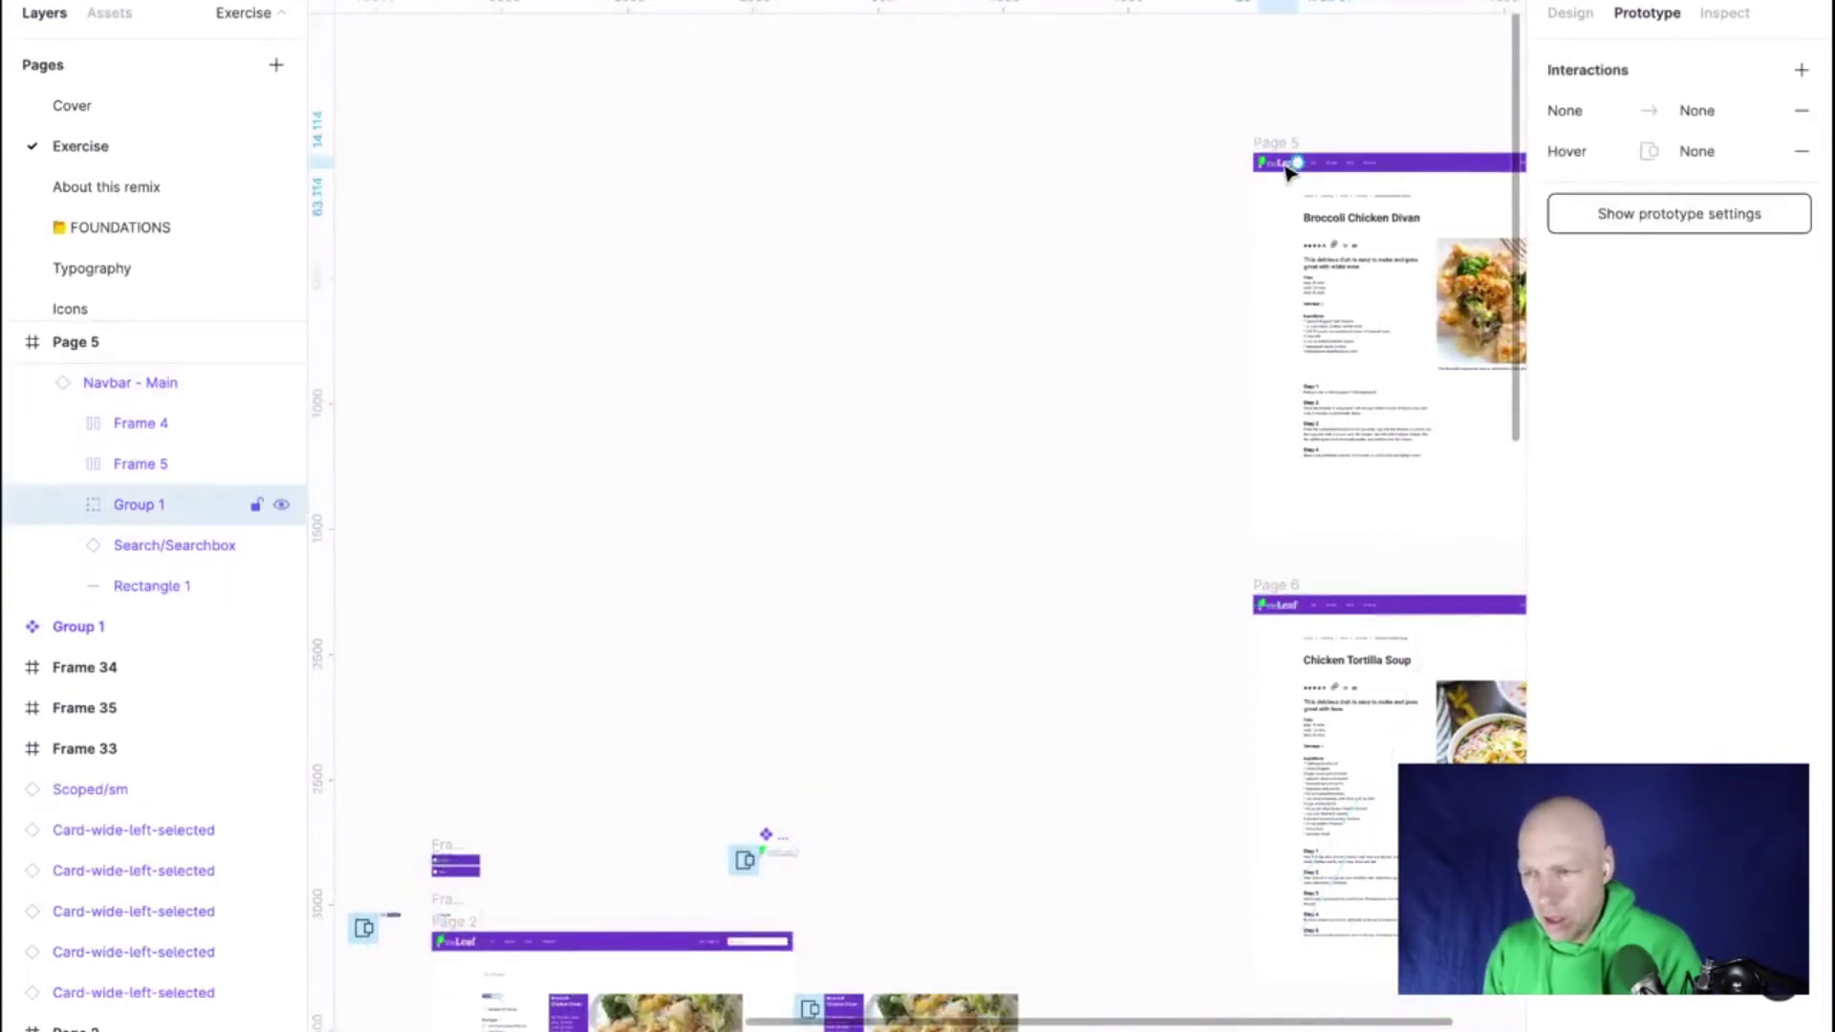
{"action": "left_click", "coordinate": [1802, 151]}
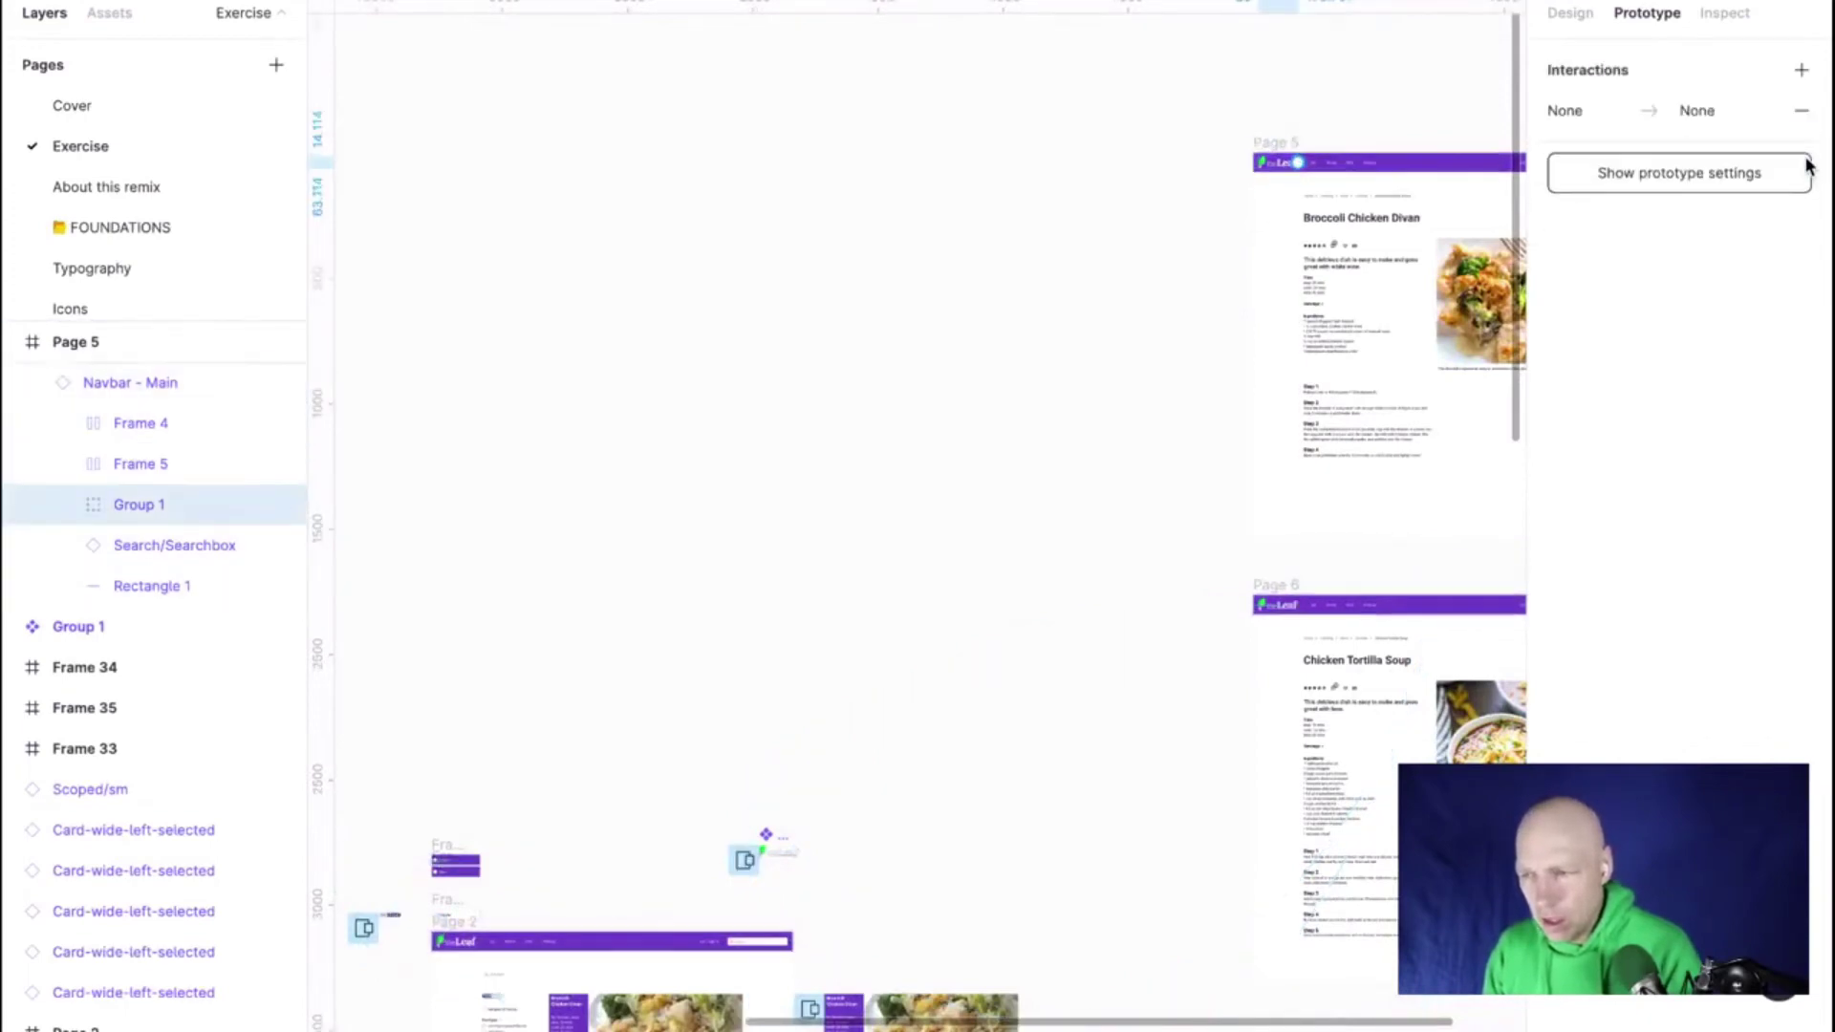
{"action": "scroll", "coordinate": [1319, 134], "scroll_direction": "up", "scroll_amount": 10}
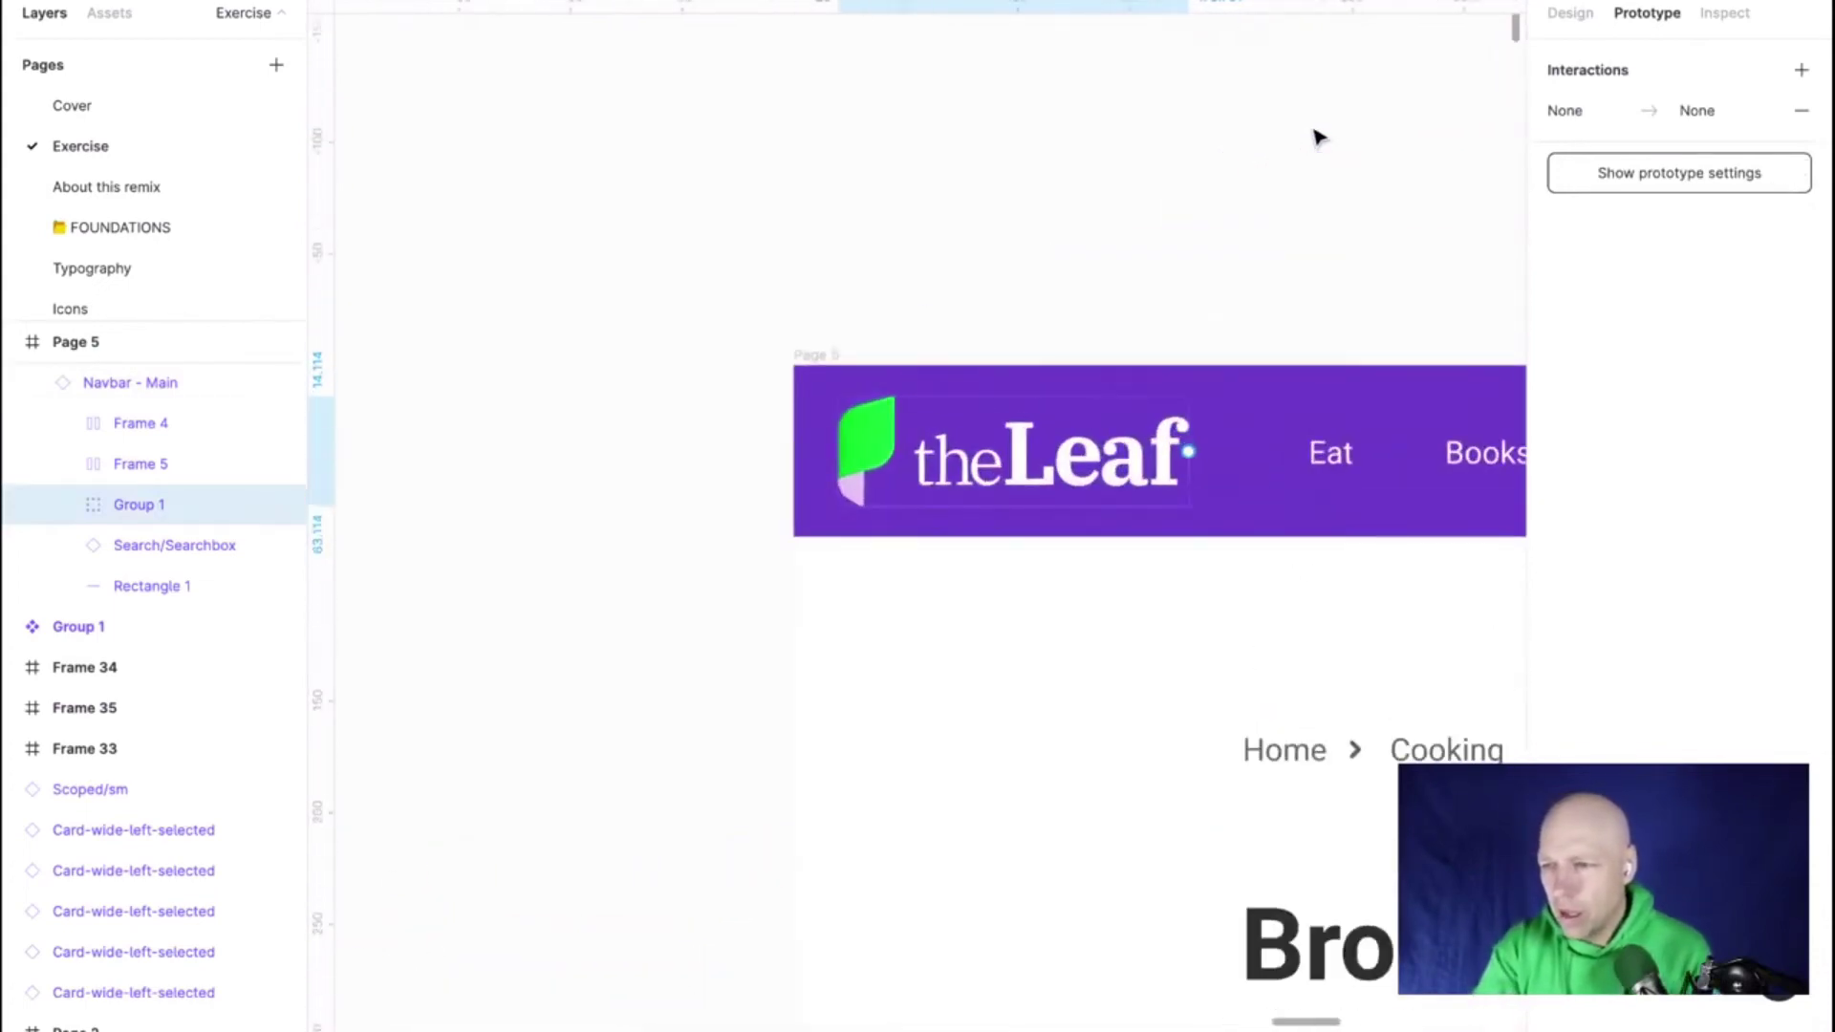
{"action": "left_click", "coordinate": [1134, 192]}
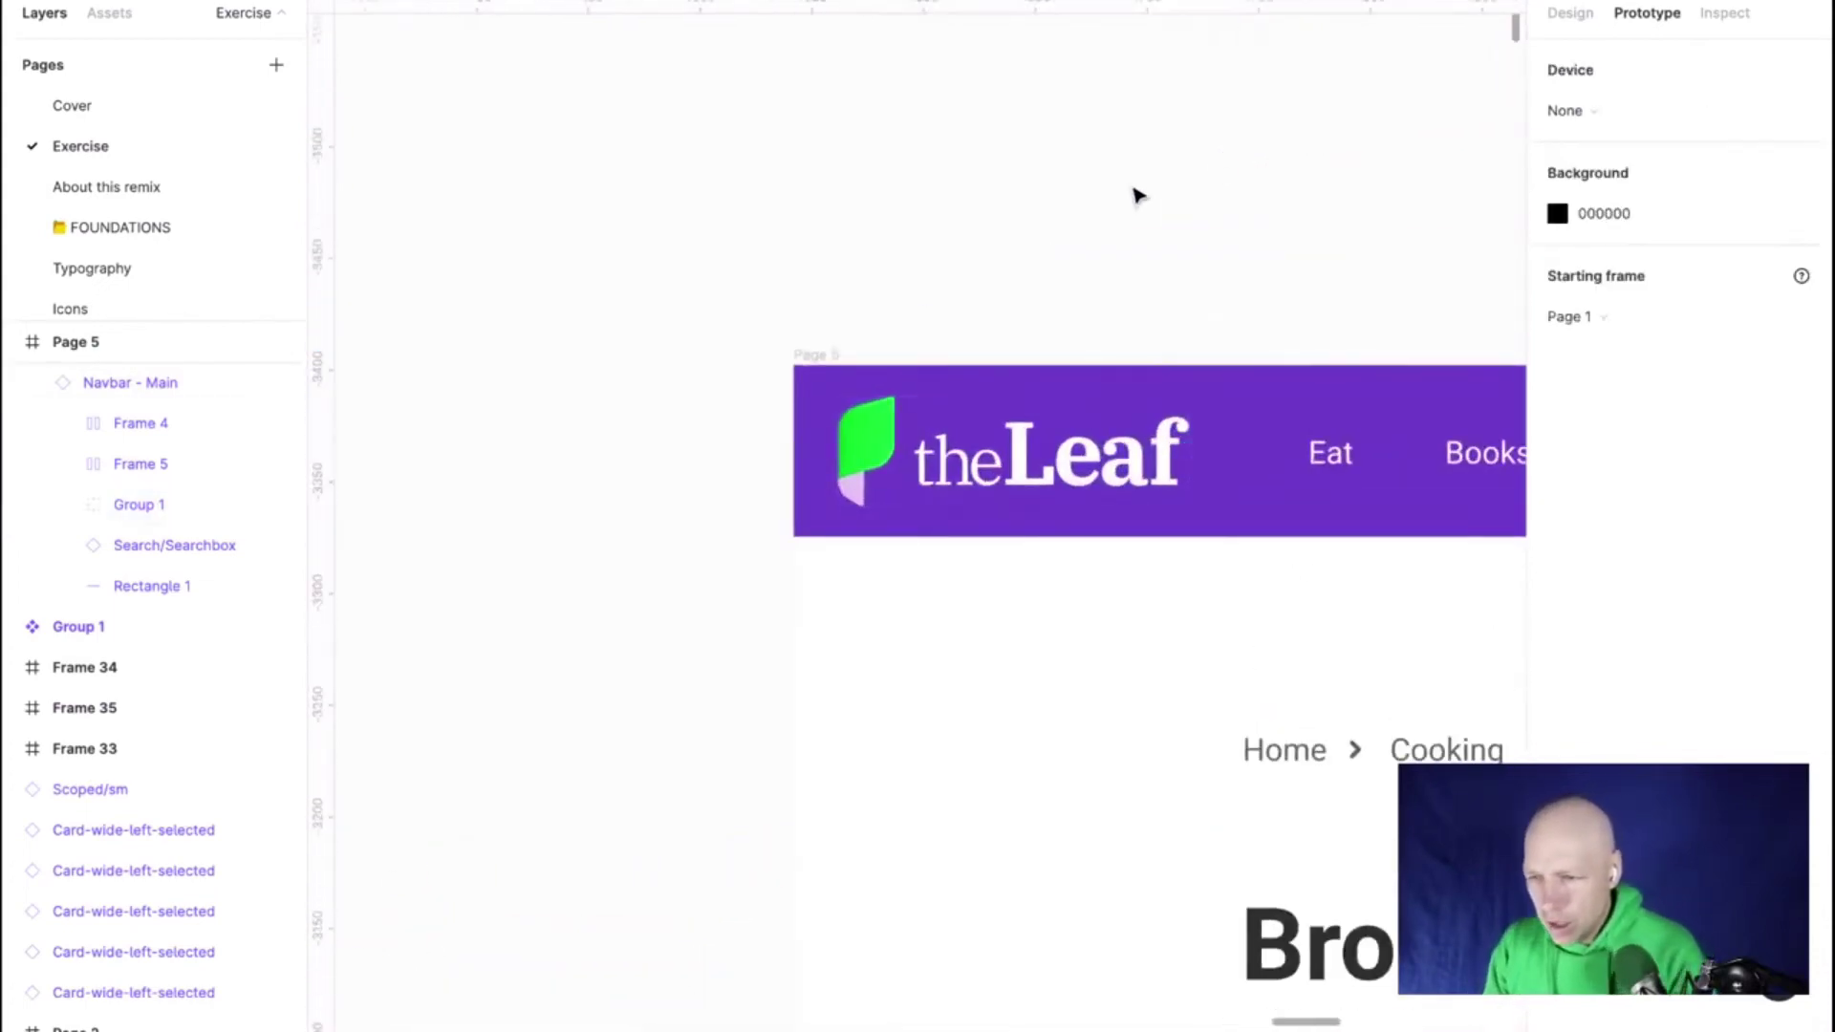
Delete the None → None interaction from Group 1 in Page 5's navbar
{"action": "left_click", "coordinate": [1109, 481]}
{"action": "left_click", "coordinate": [1109, 481]}
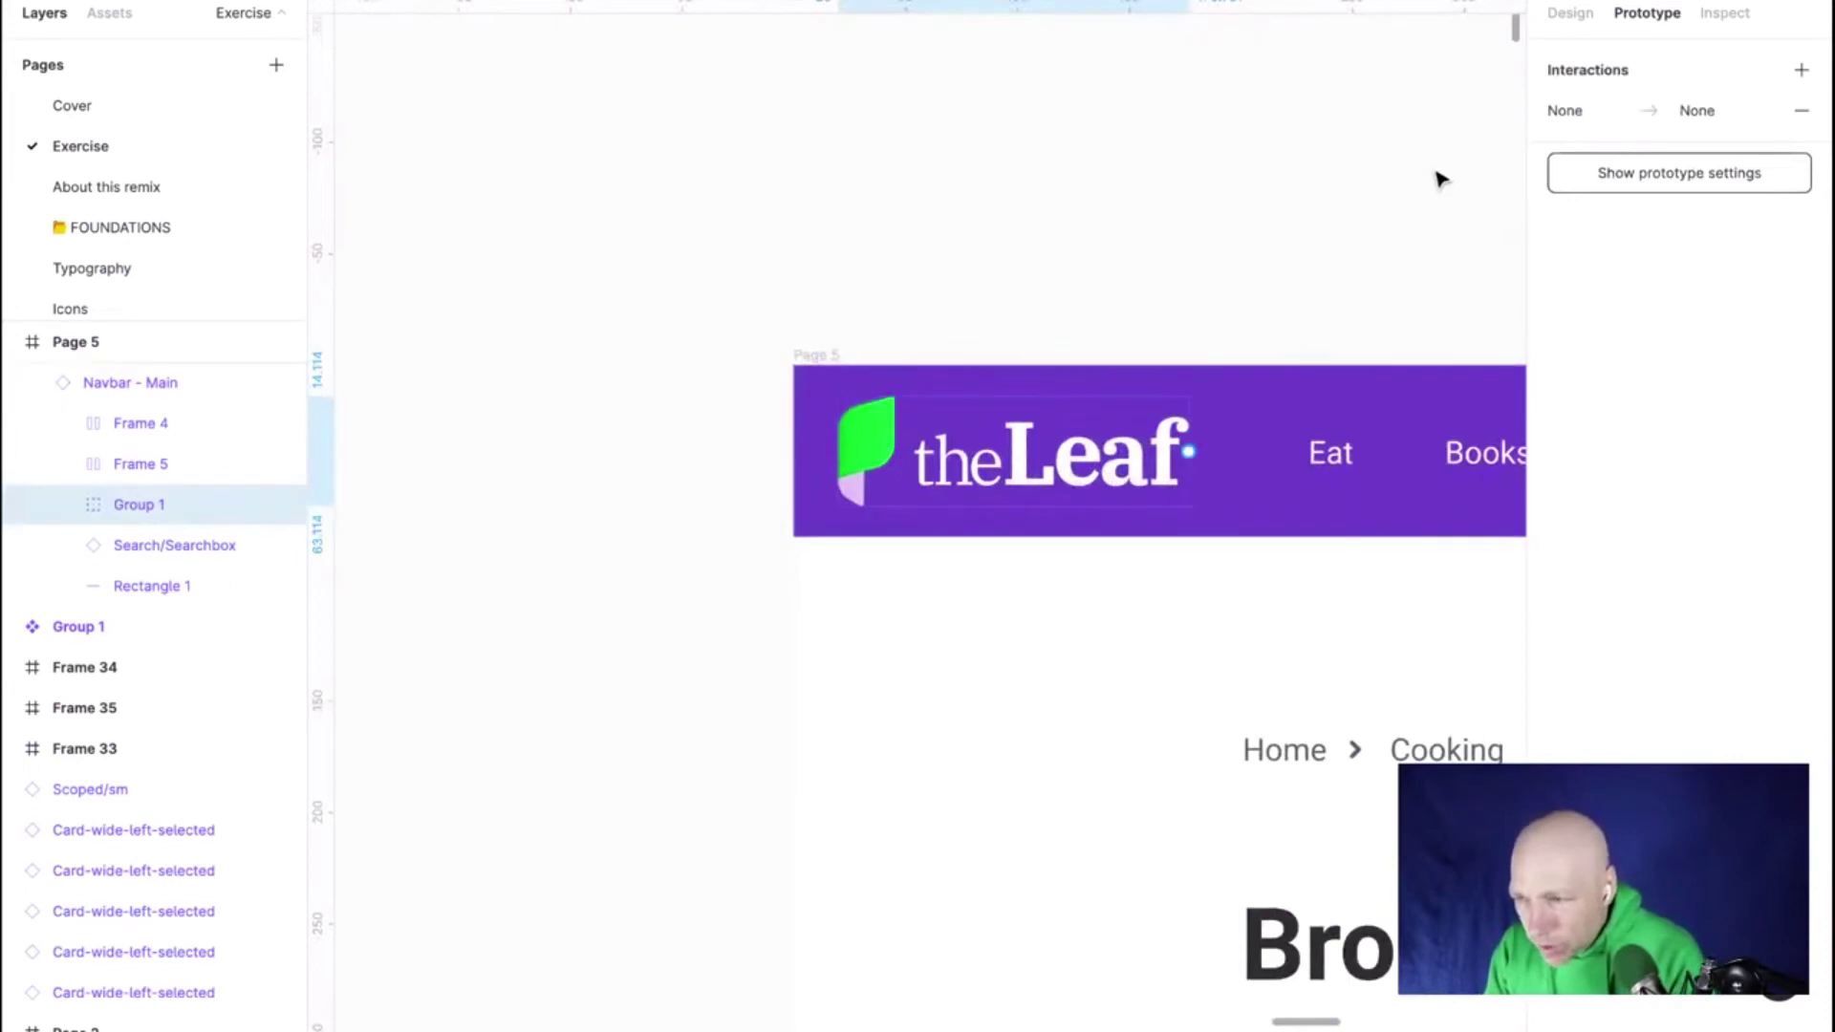
{"action": "left_click", "coordinate": [1802, 111]}
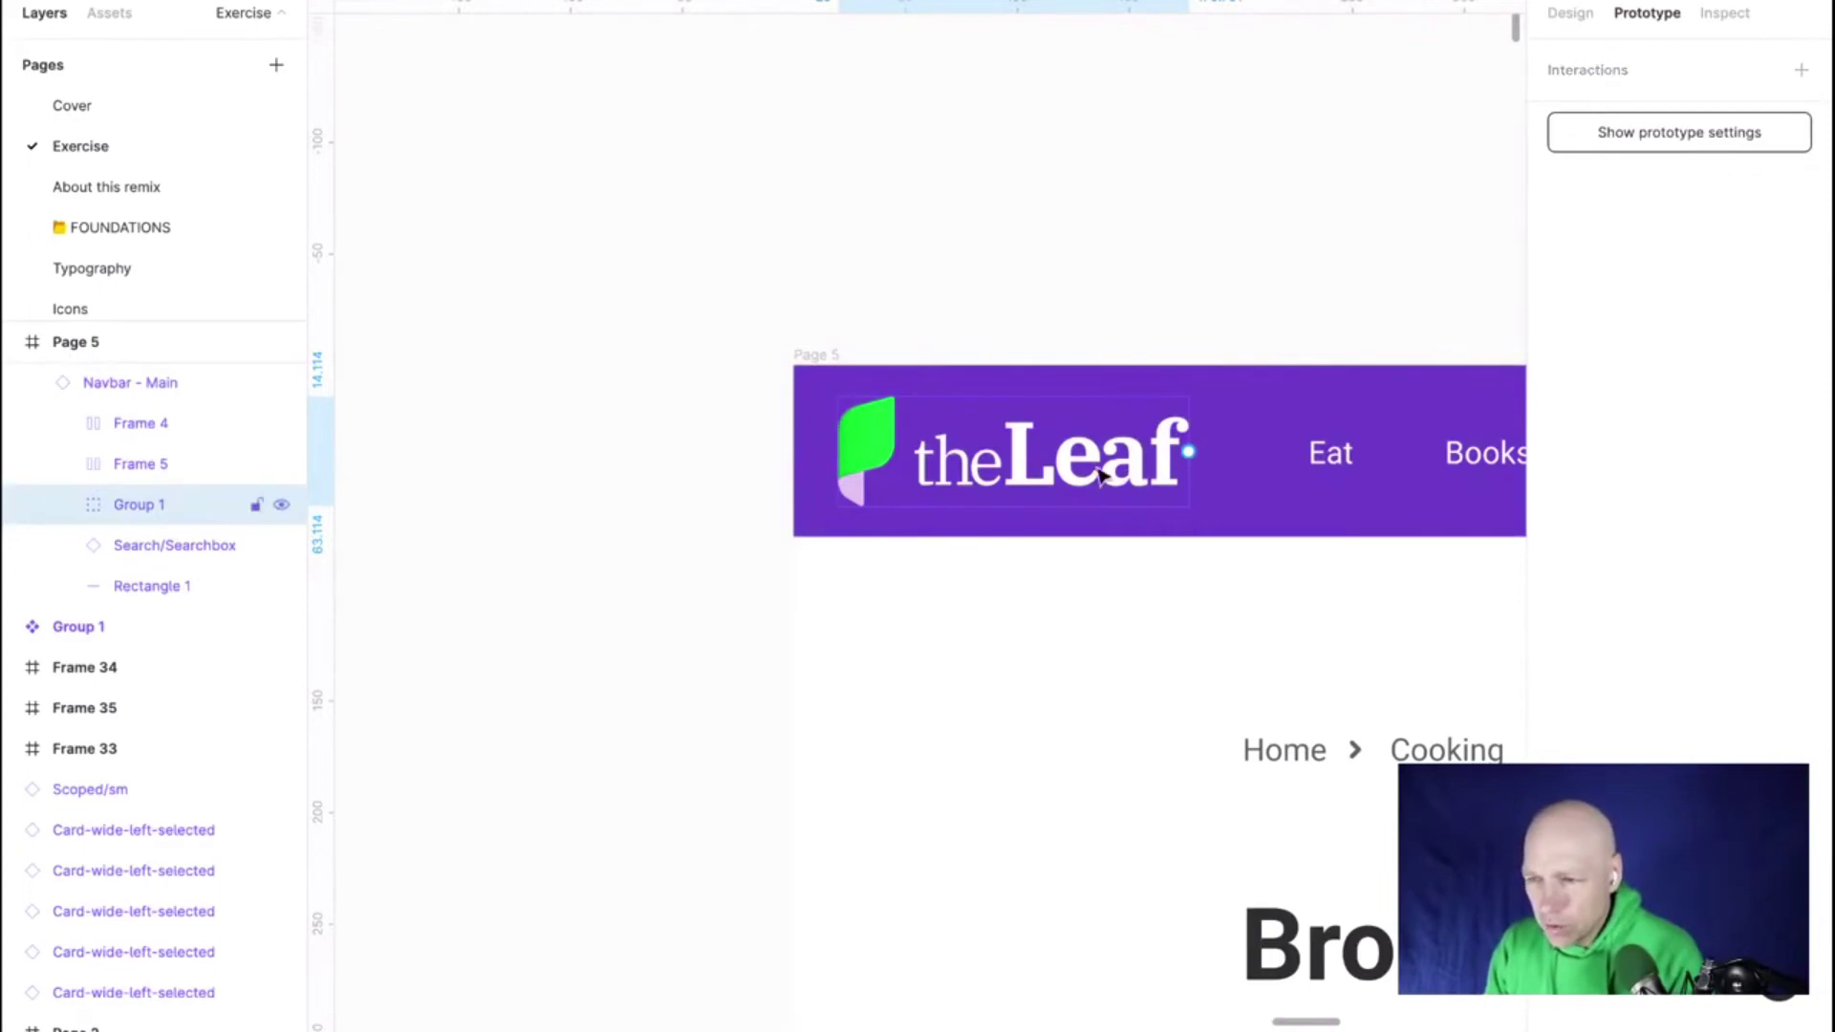
{"action": "scroll", "coordinate": [1068, 436], "scroll_direction": "down", "scroll_amount": 5}
{"action": "scroll", "coordinate": [1068, 436], "scroll_direction": "down", "scroll_amount": 10}
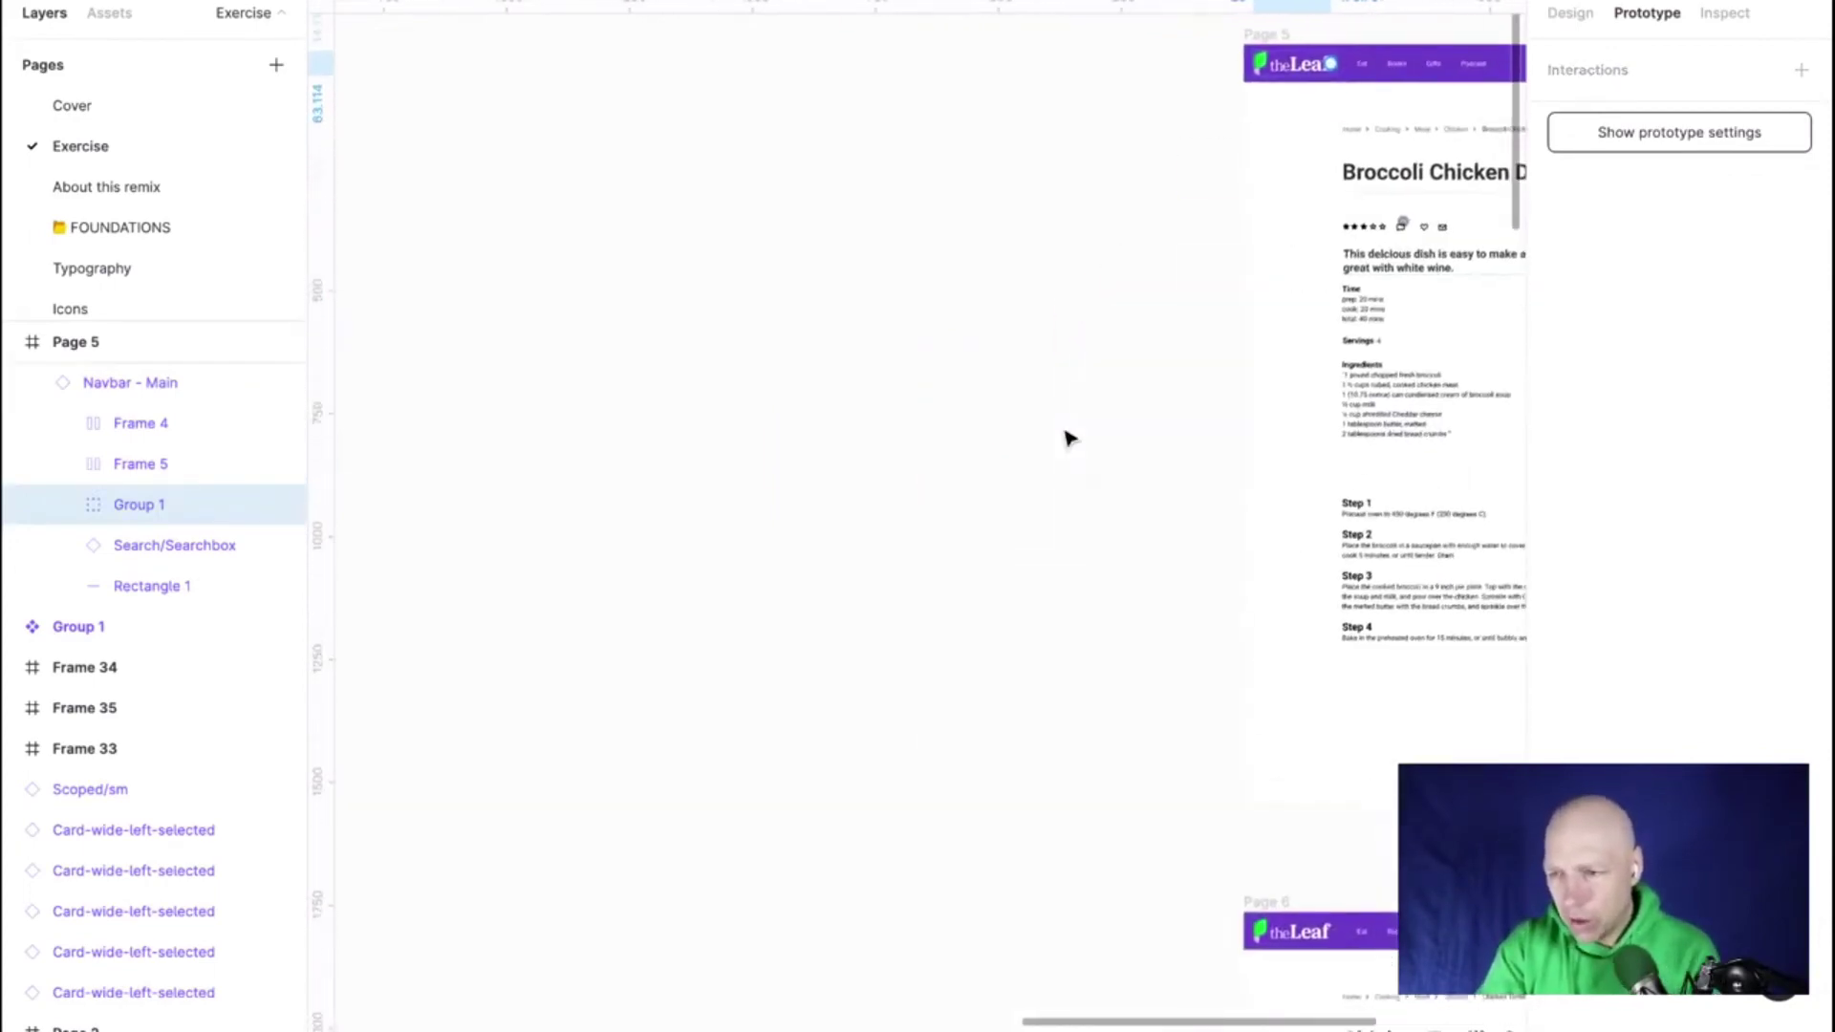
{"action": "scroll", "coordinate": [1069, 438], "scroll_direction": "up", "scroll_amount": 6}
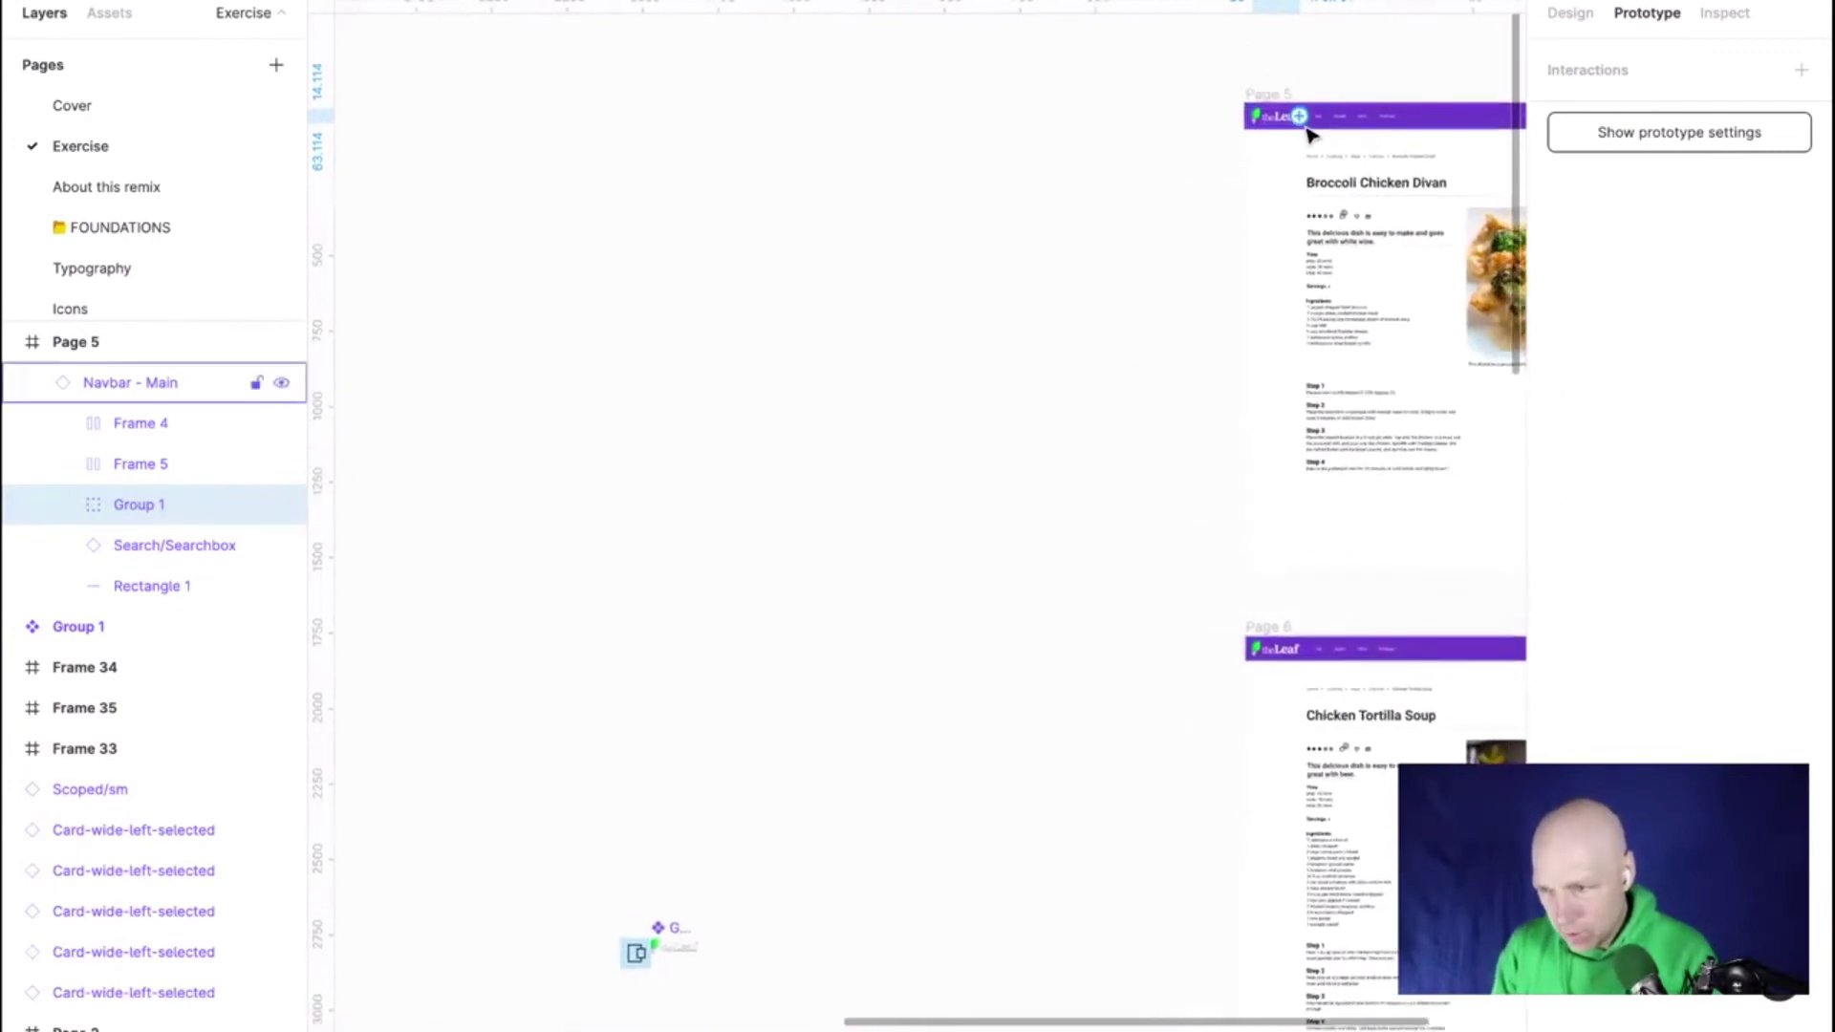
Link the Page 5 logo to Group 1 with While hovering trigger and Open overlay action
{"action": "left_click_drag", "start_coordinate": [1298, 116], "coordinate": [684, 938]}
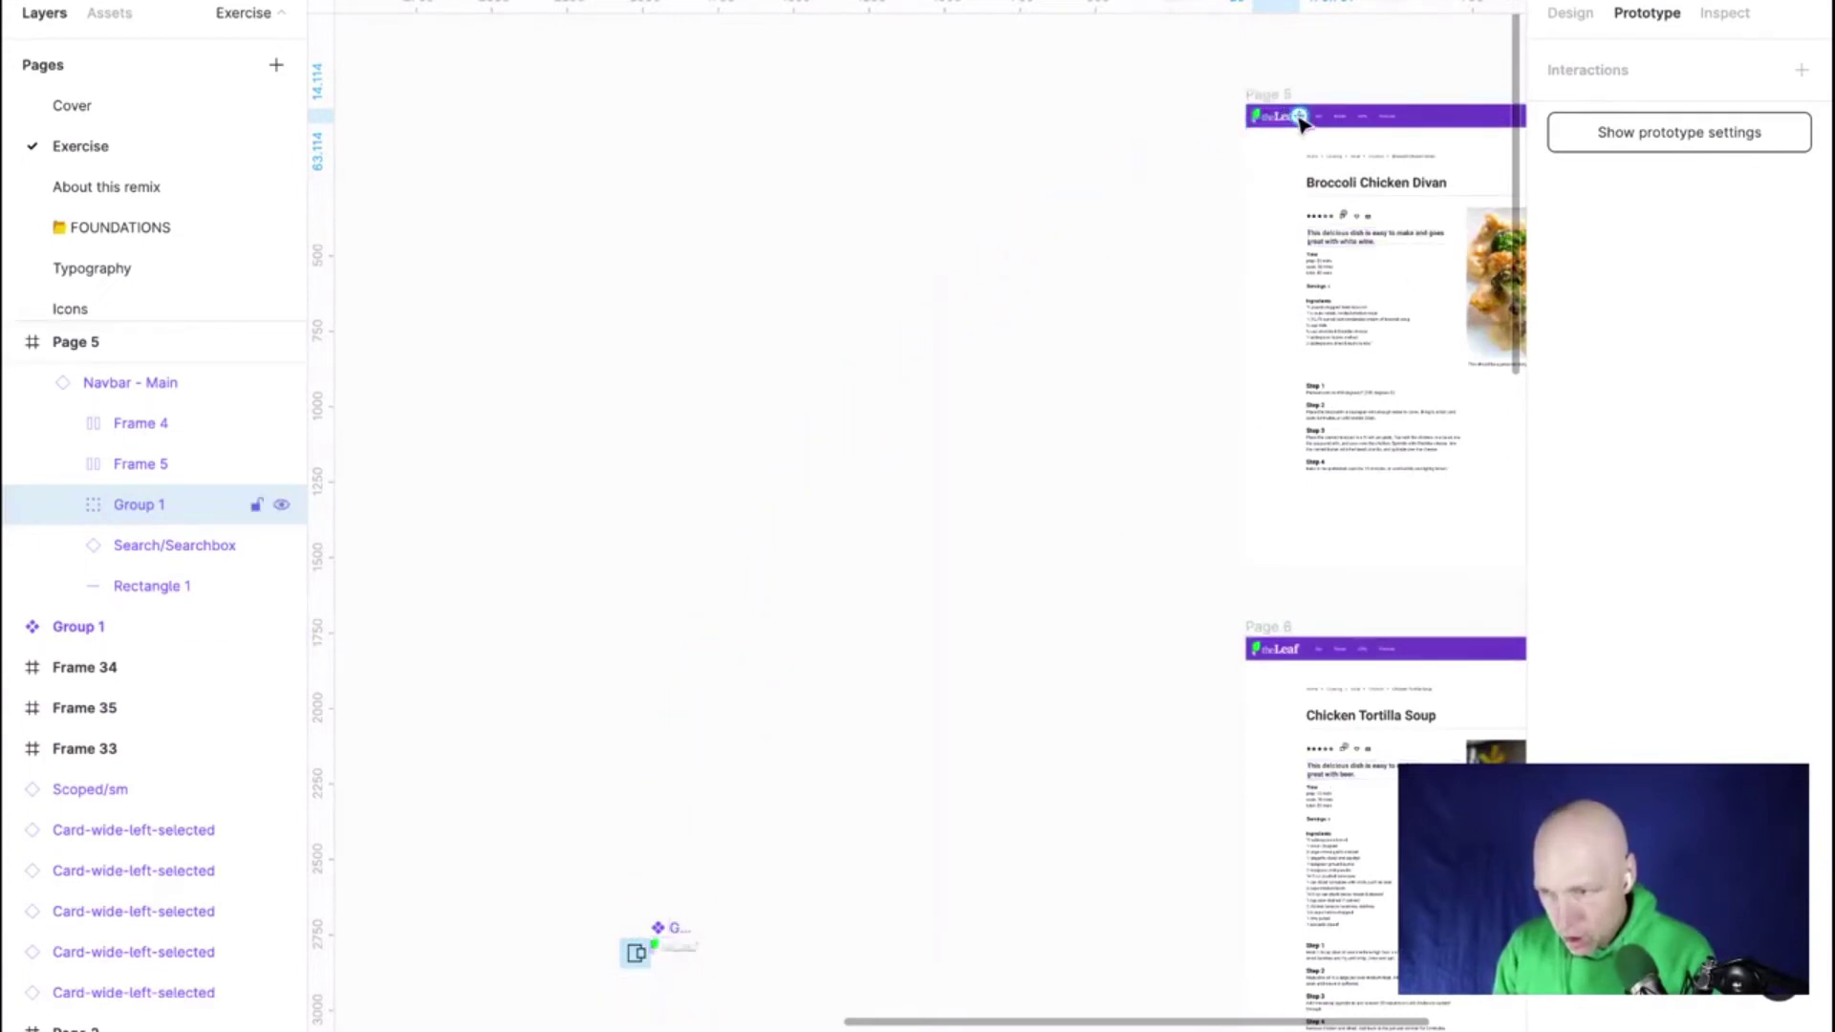
{"action": "left_click_drag", "start_coordinate": [1301, 122], "coordinate": [644, 953]}
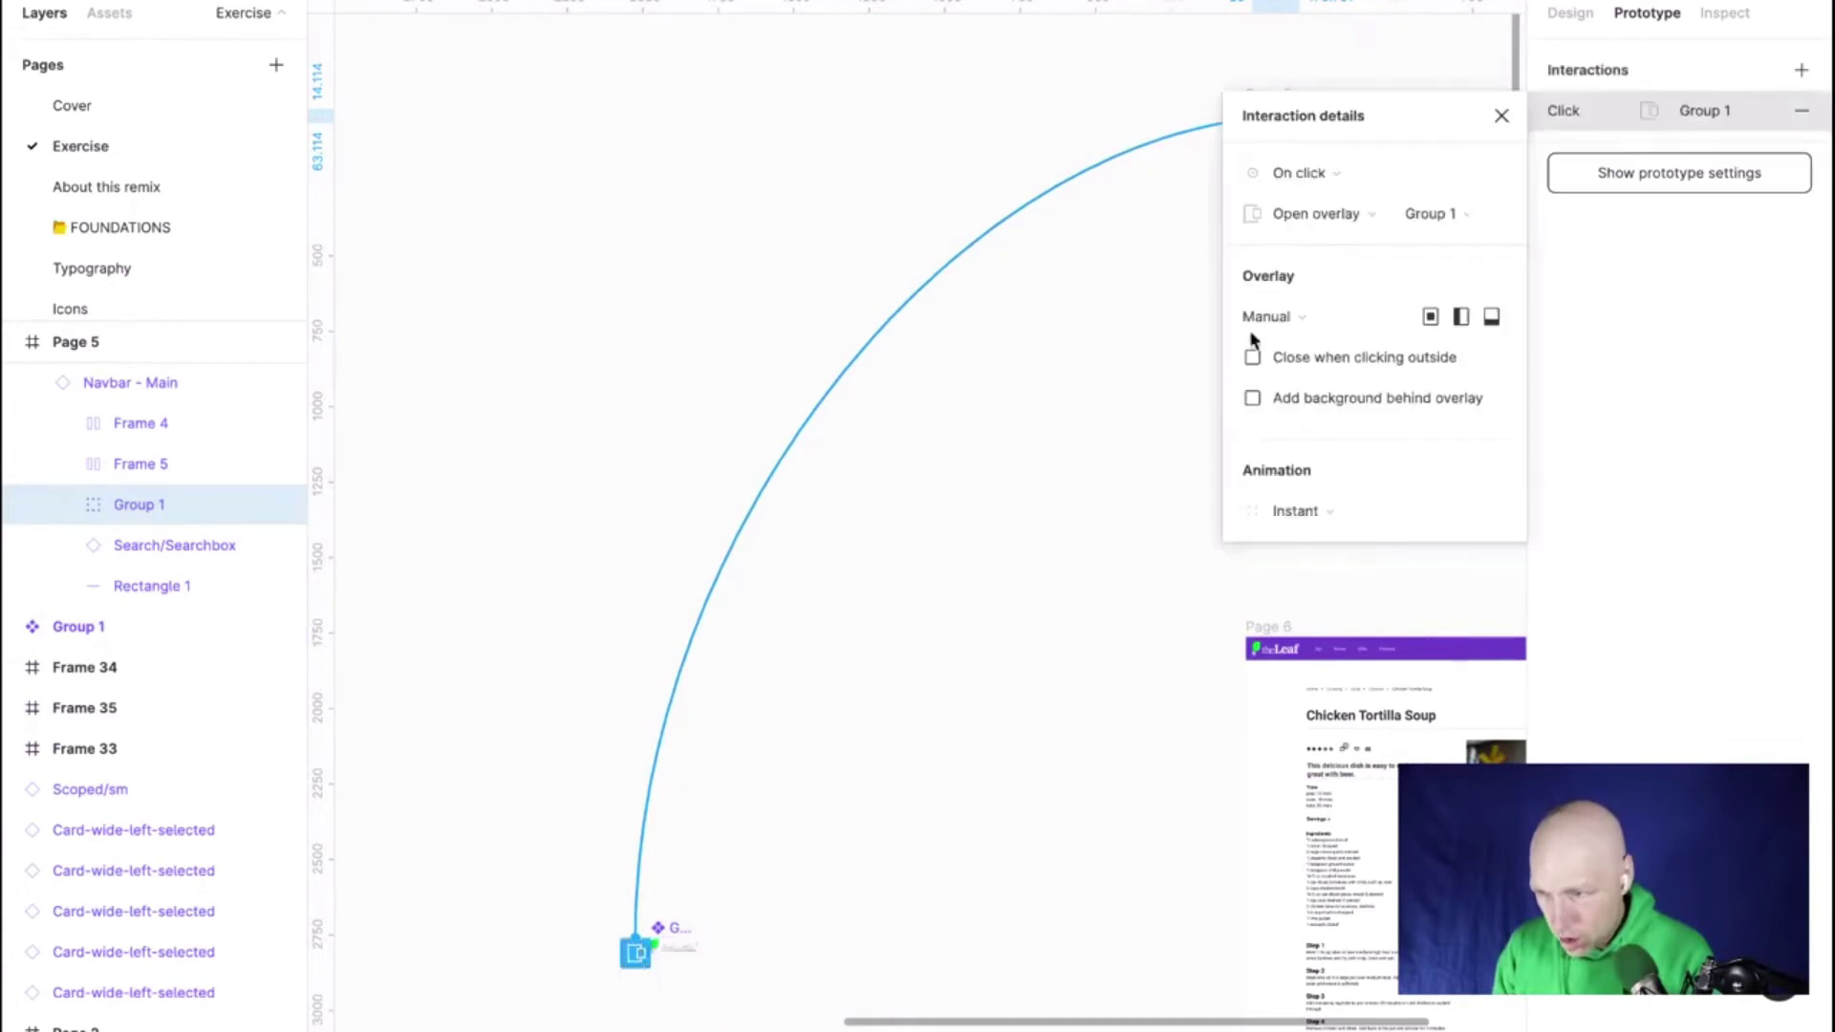
{"action": "left_click", "coordinate": [1340, 180]}
{"action": "left_click", "coordinate": [1340, 234]}
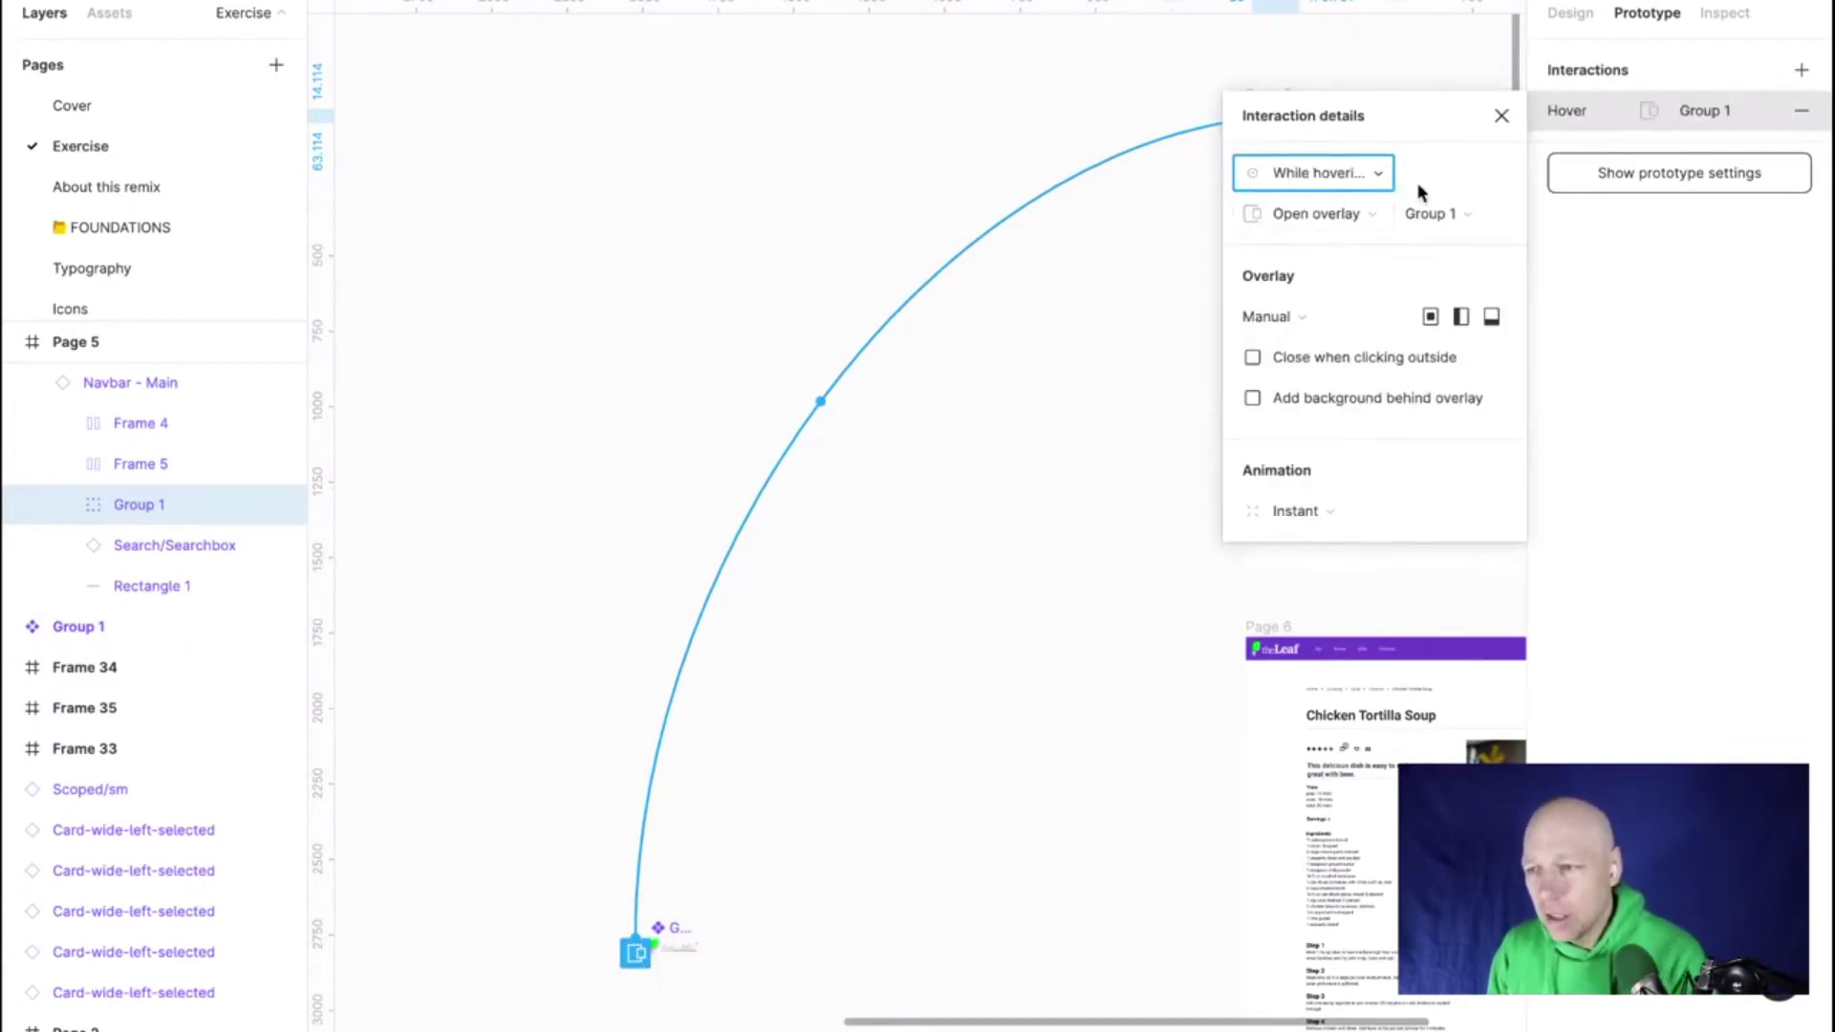
{"action": "left_click", "coordinate": [1369, 216]}
{"action": "left_click", "coordinate": [1368, 216]}
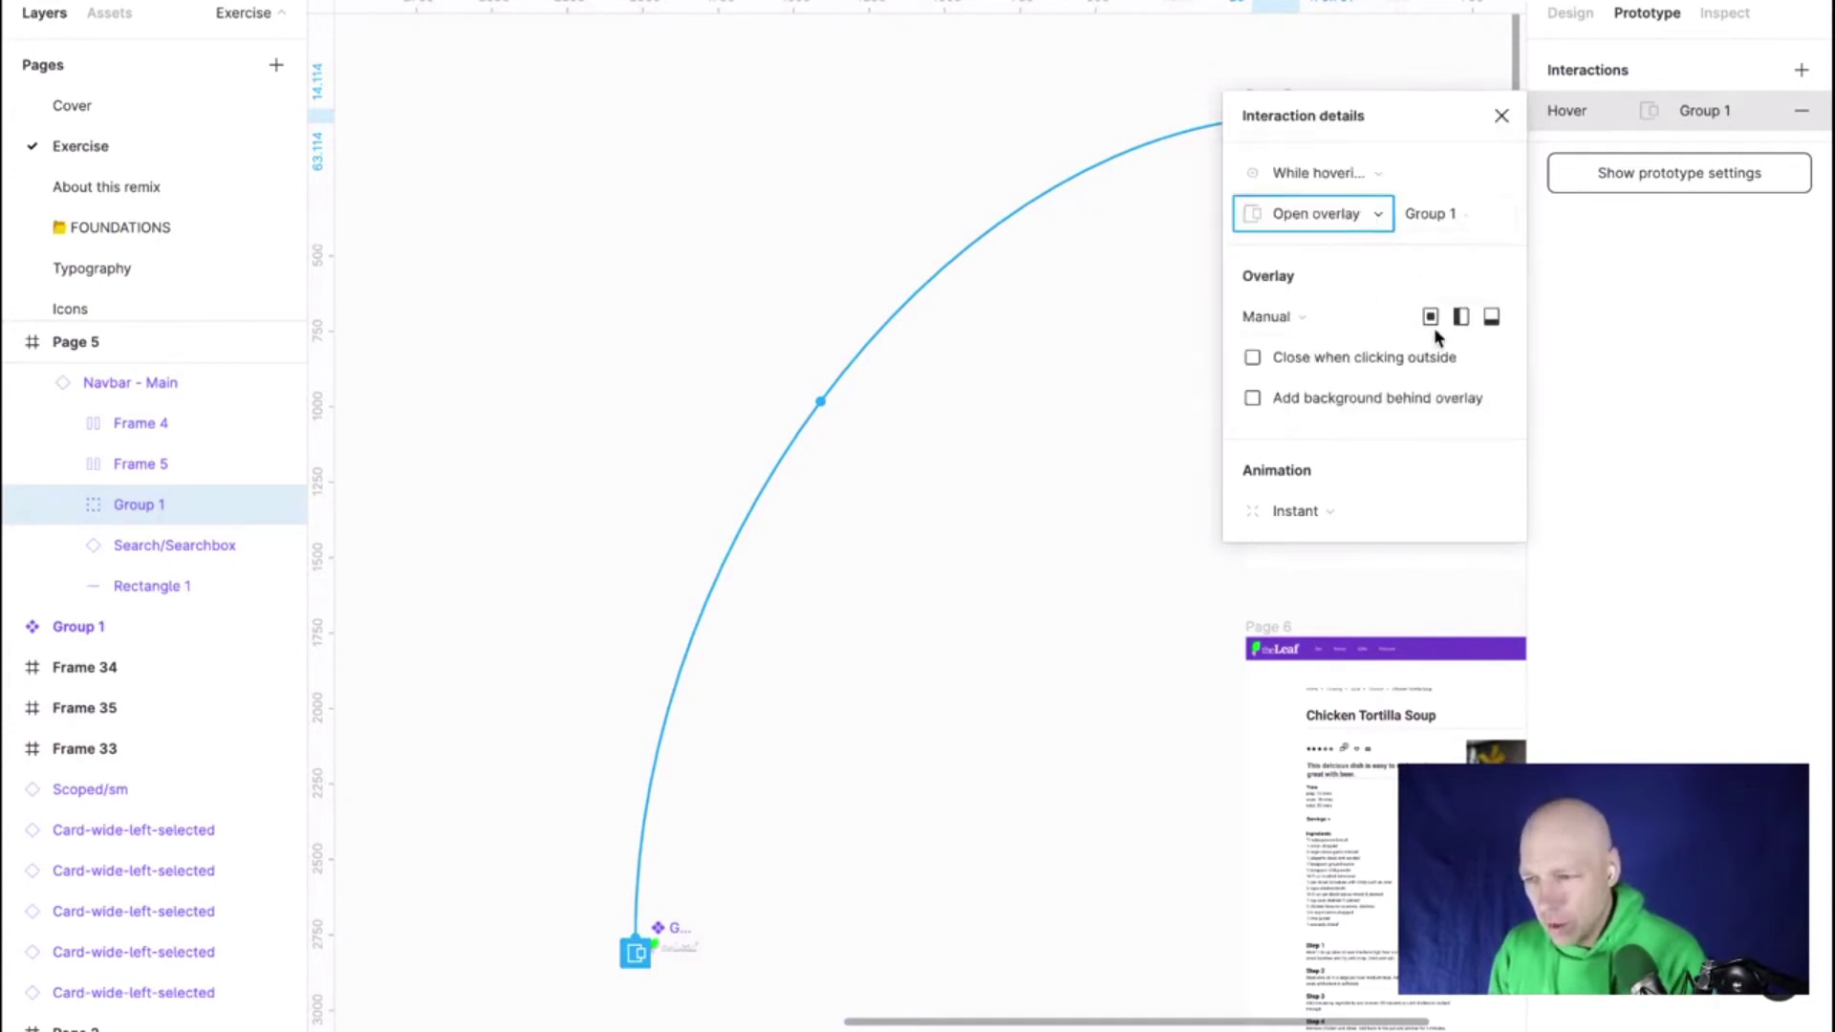
{"action": "left_click", "coordinate": [1078, 409]}
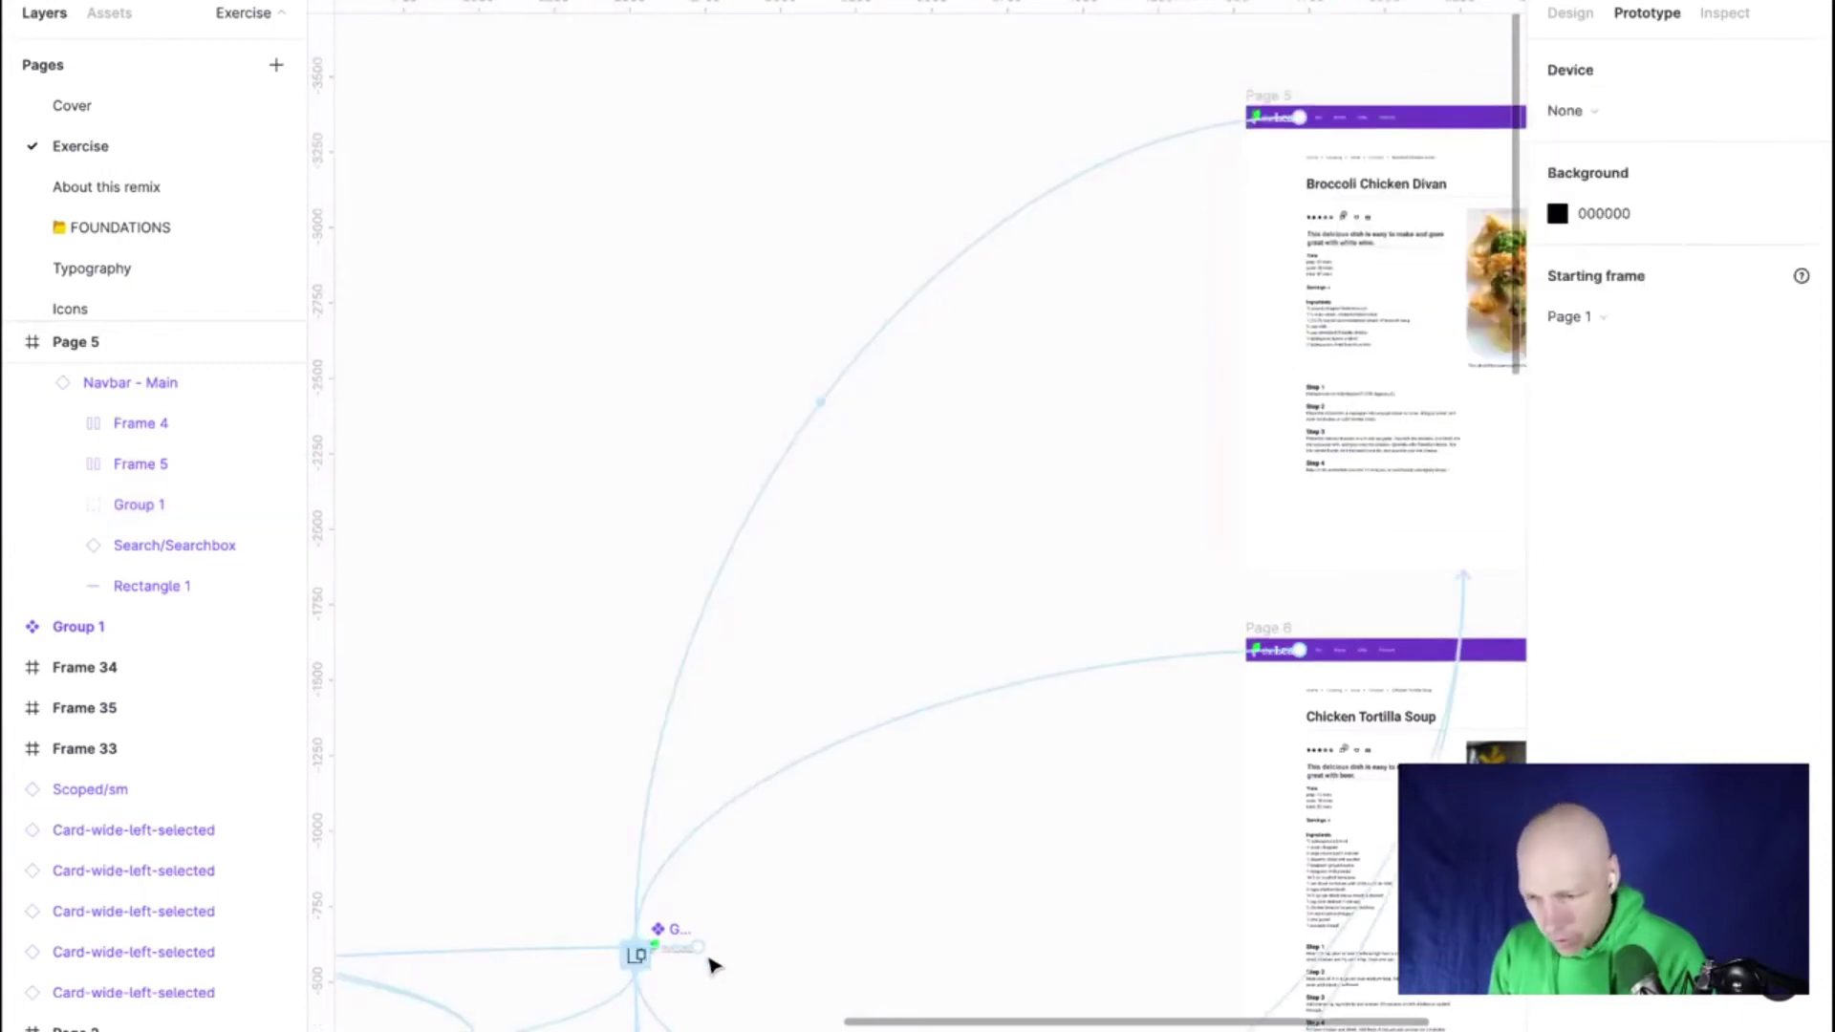
{"action": "scroll", "coordinate": [1020, 307], "scroll_direction": "left", "scroll_amount": 1}
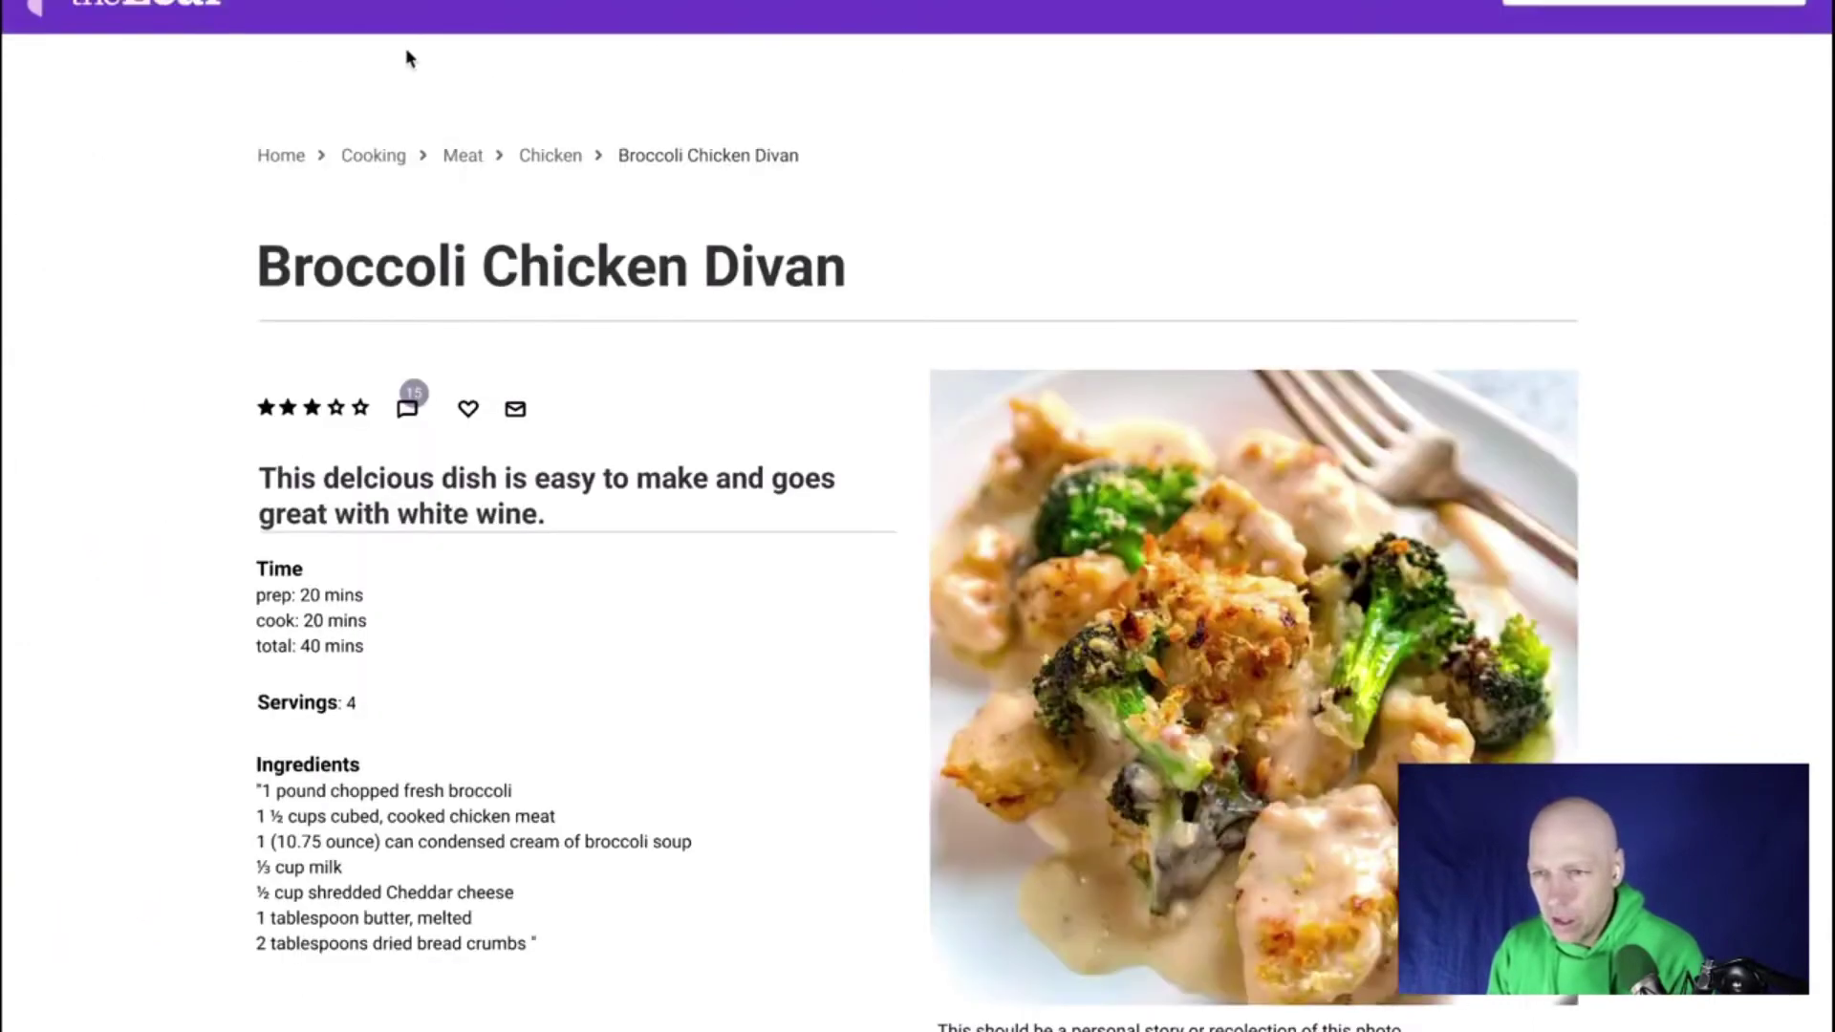
In the prototype, cycle home, Chicken results and Broccoli Chicken Divan via the logo link
{"action": "left_click", "coordinate": [153, 11]}
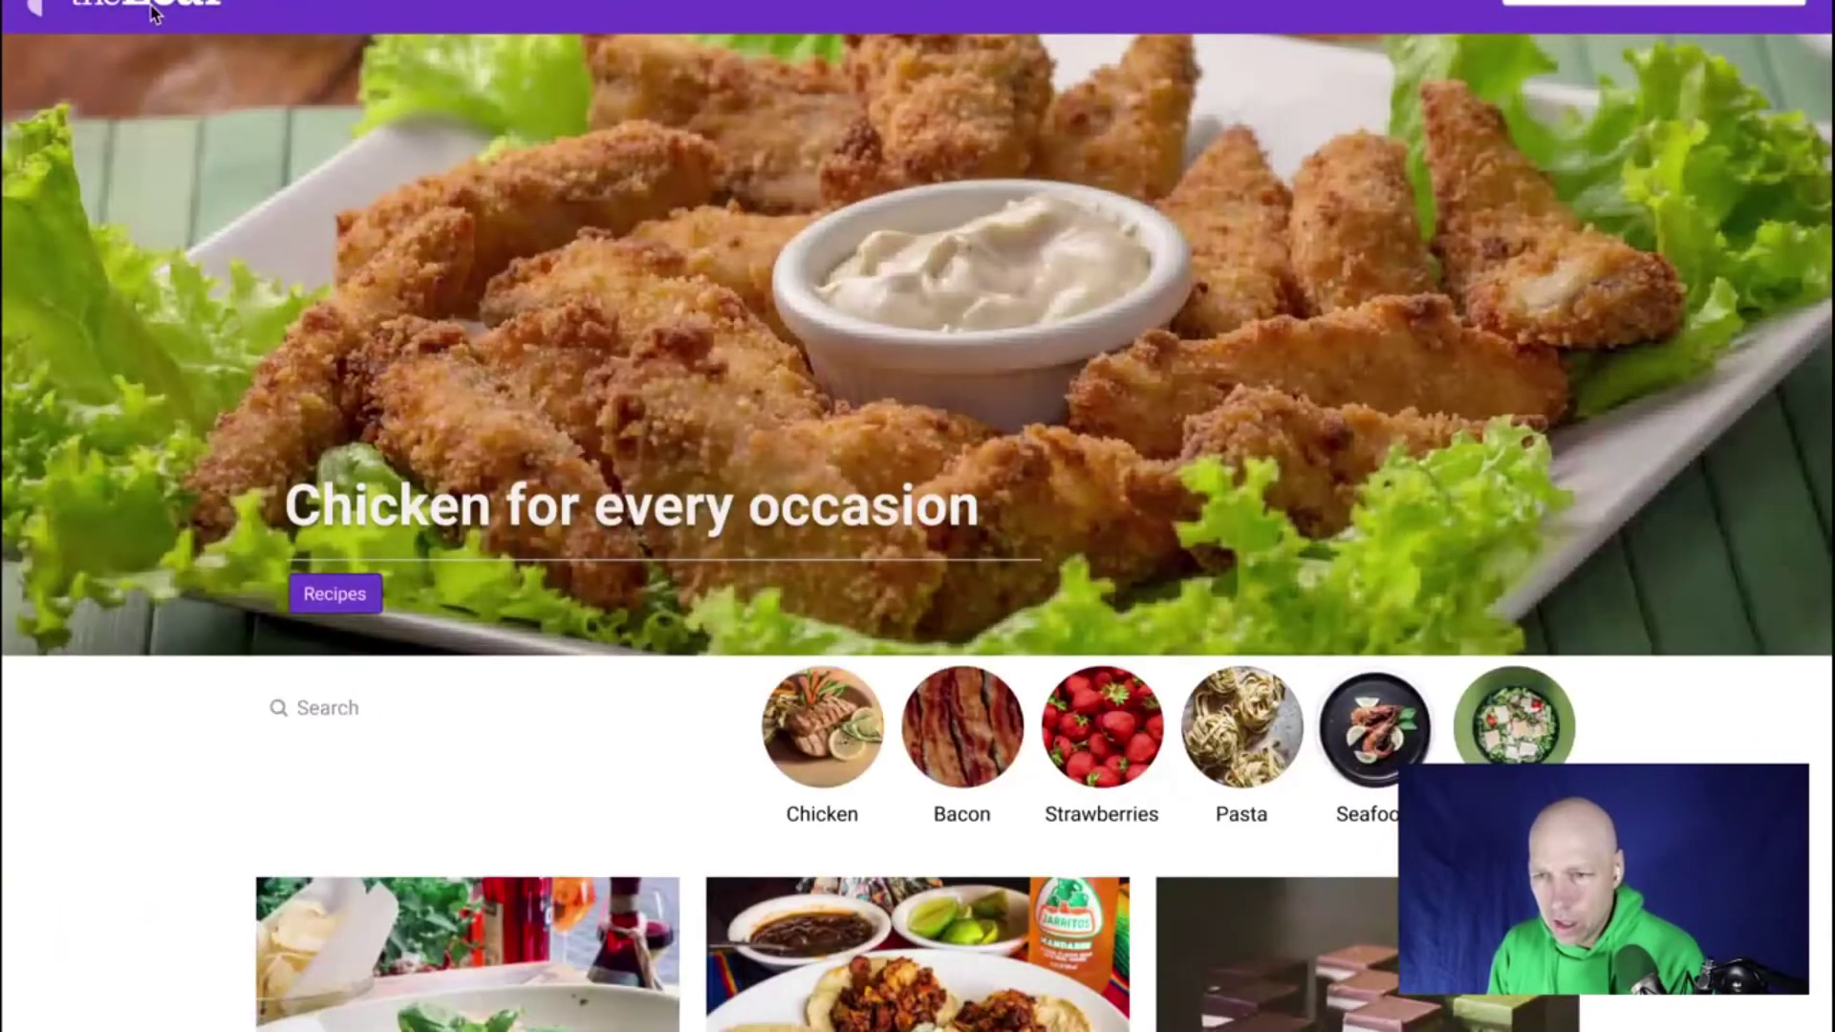
{"action": "left_click", "coordinate": [811, 724]}
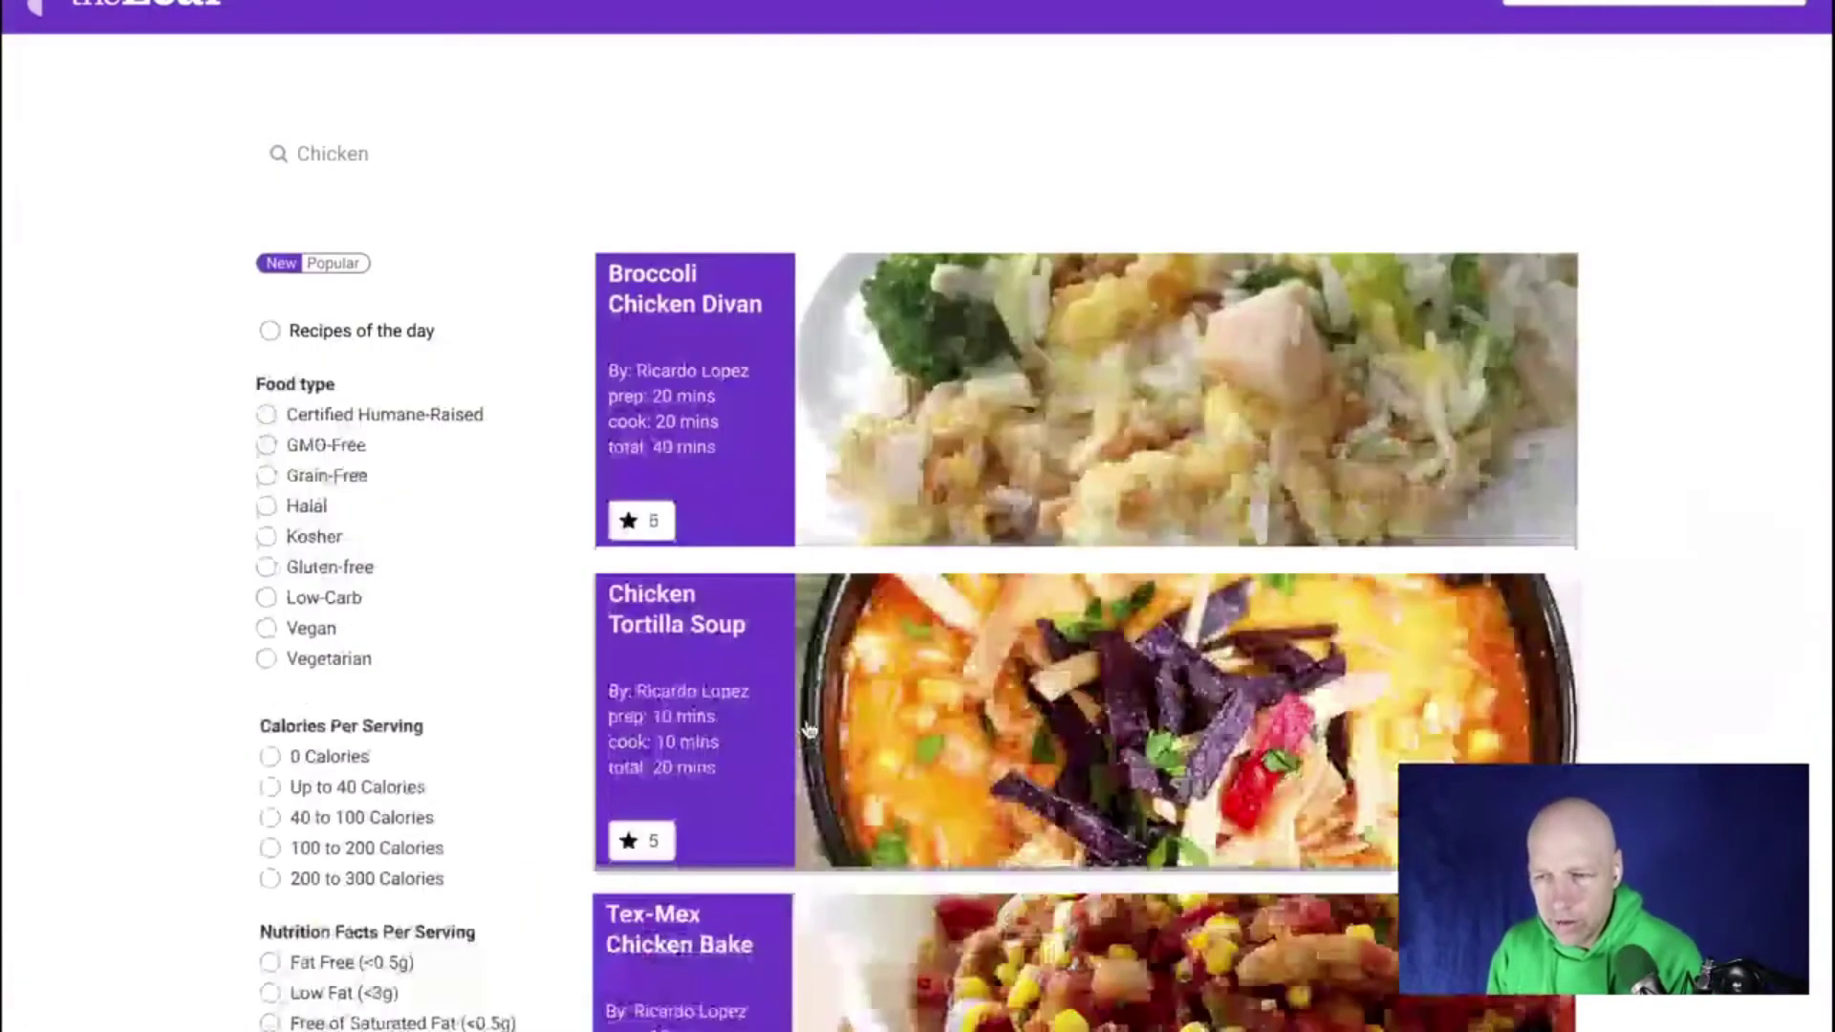
{"action": "left_click", "coordinate": [725, 336]}
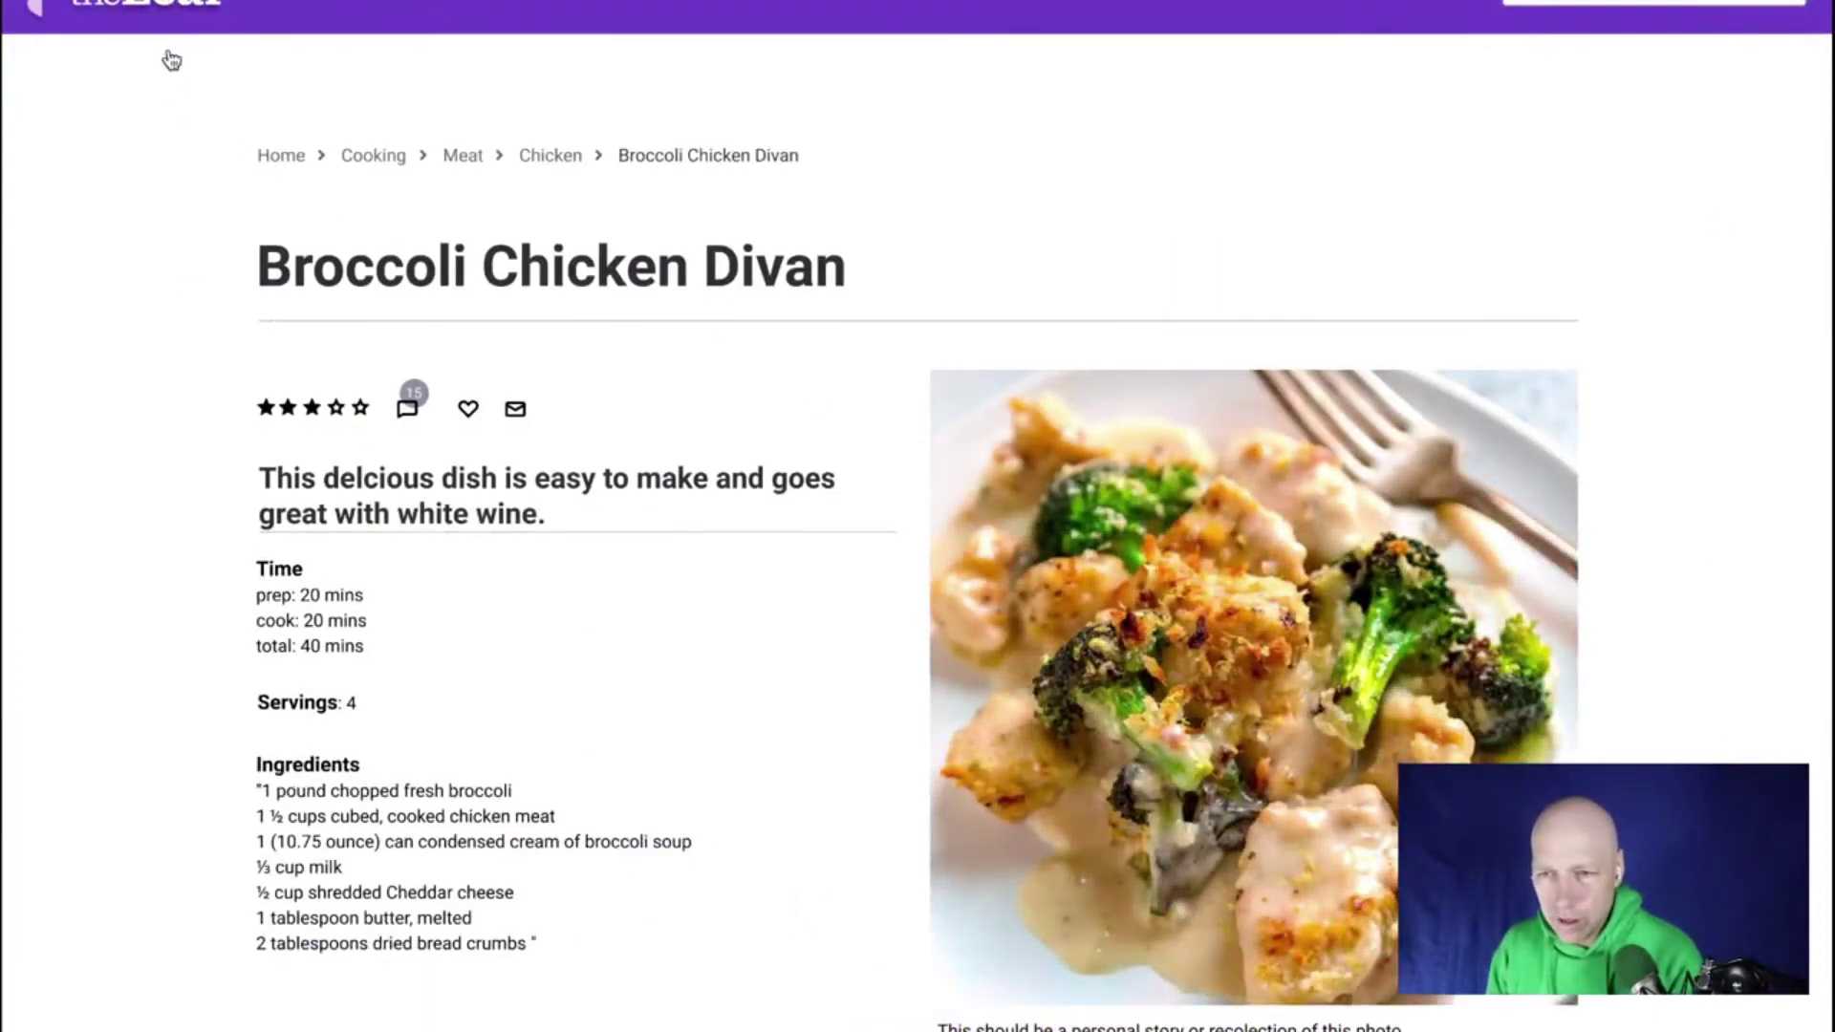
{"action": "left_click", "coordinate": [186, 7]}
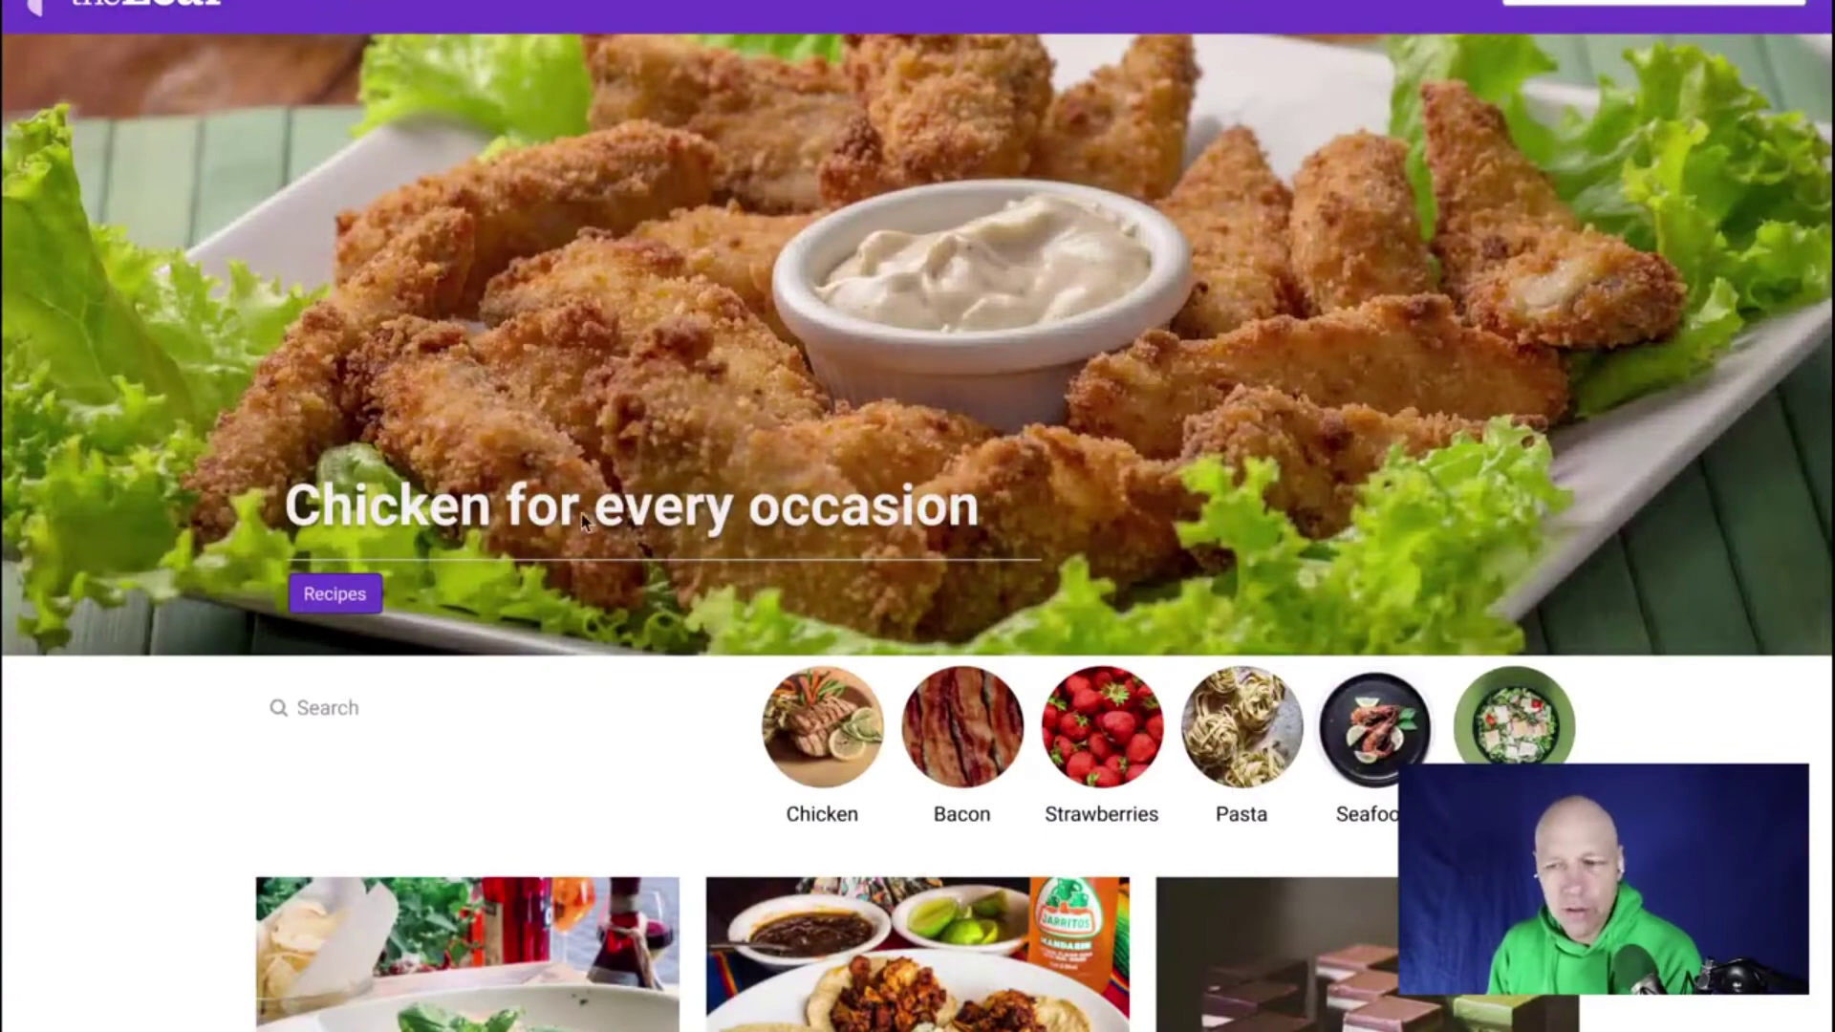
{"action": "left_click", "coordinate": [822, 729]}
{"action": "left_click", "coordinate": [713, 356]}
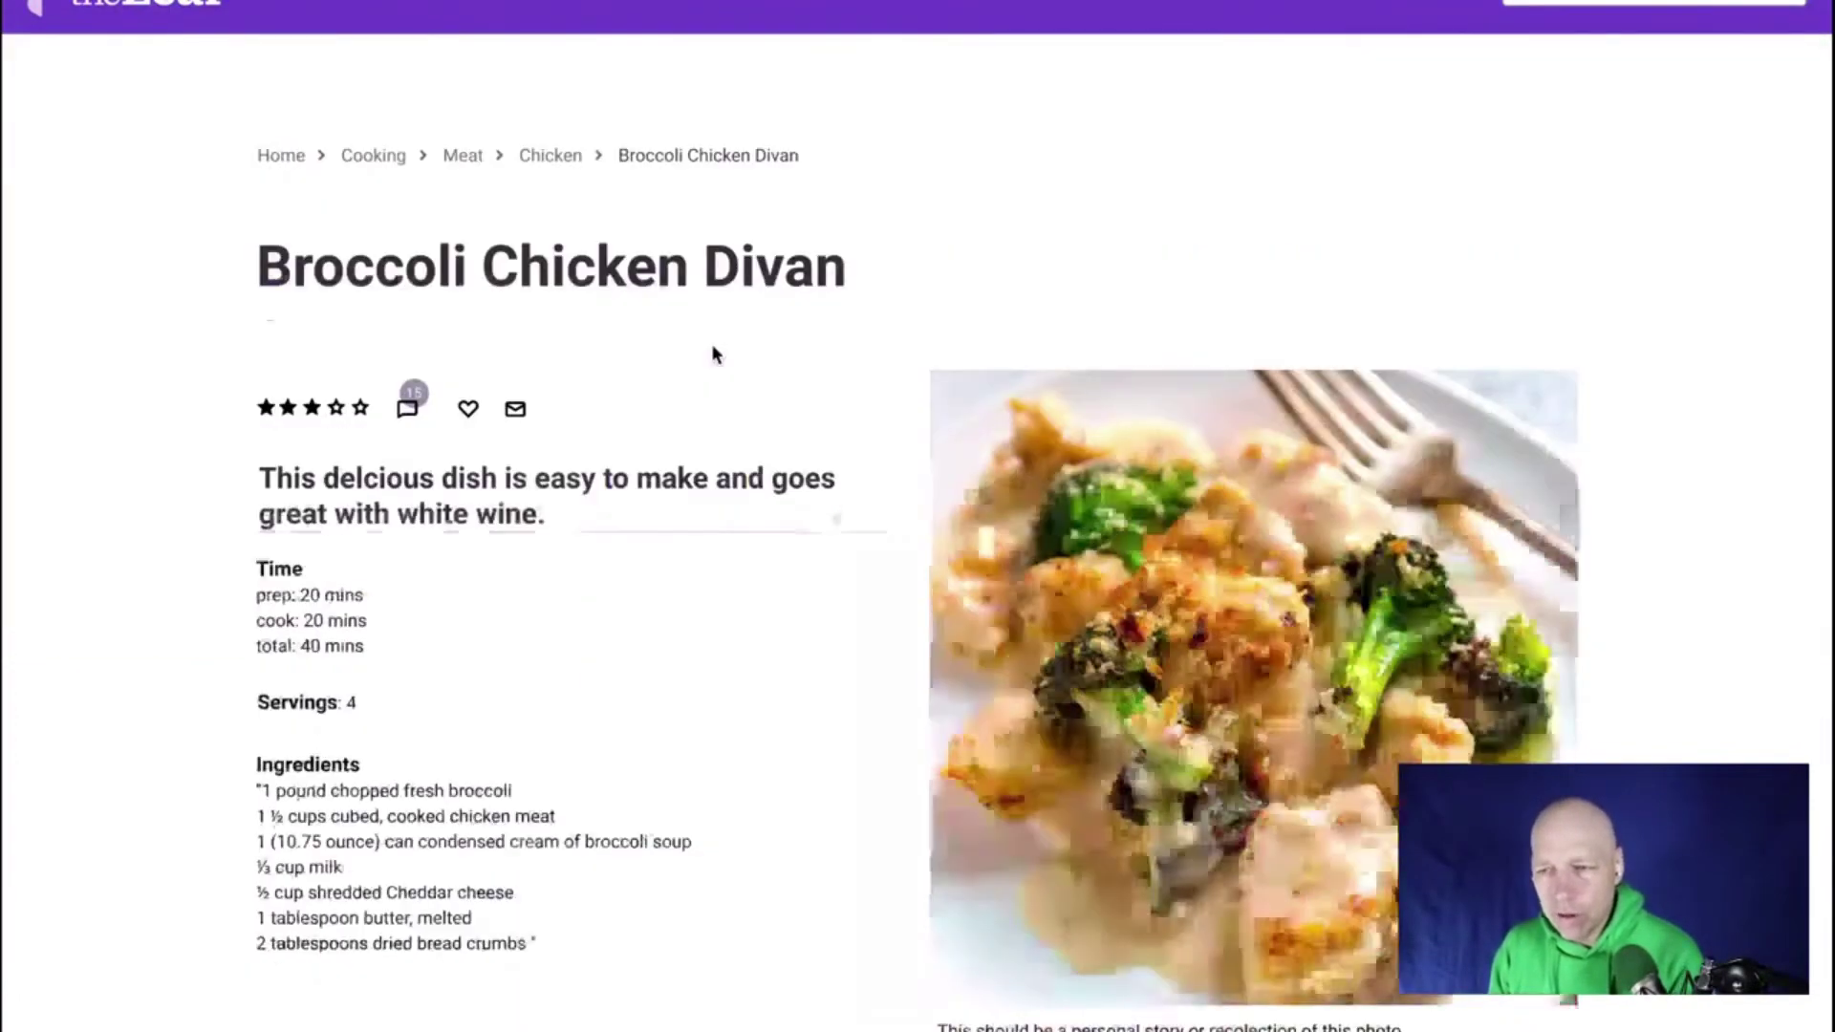
{"action": "left_click", "coordinate": [187, 9]}
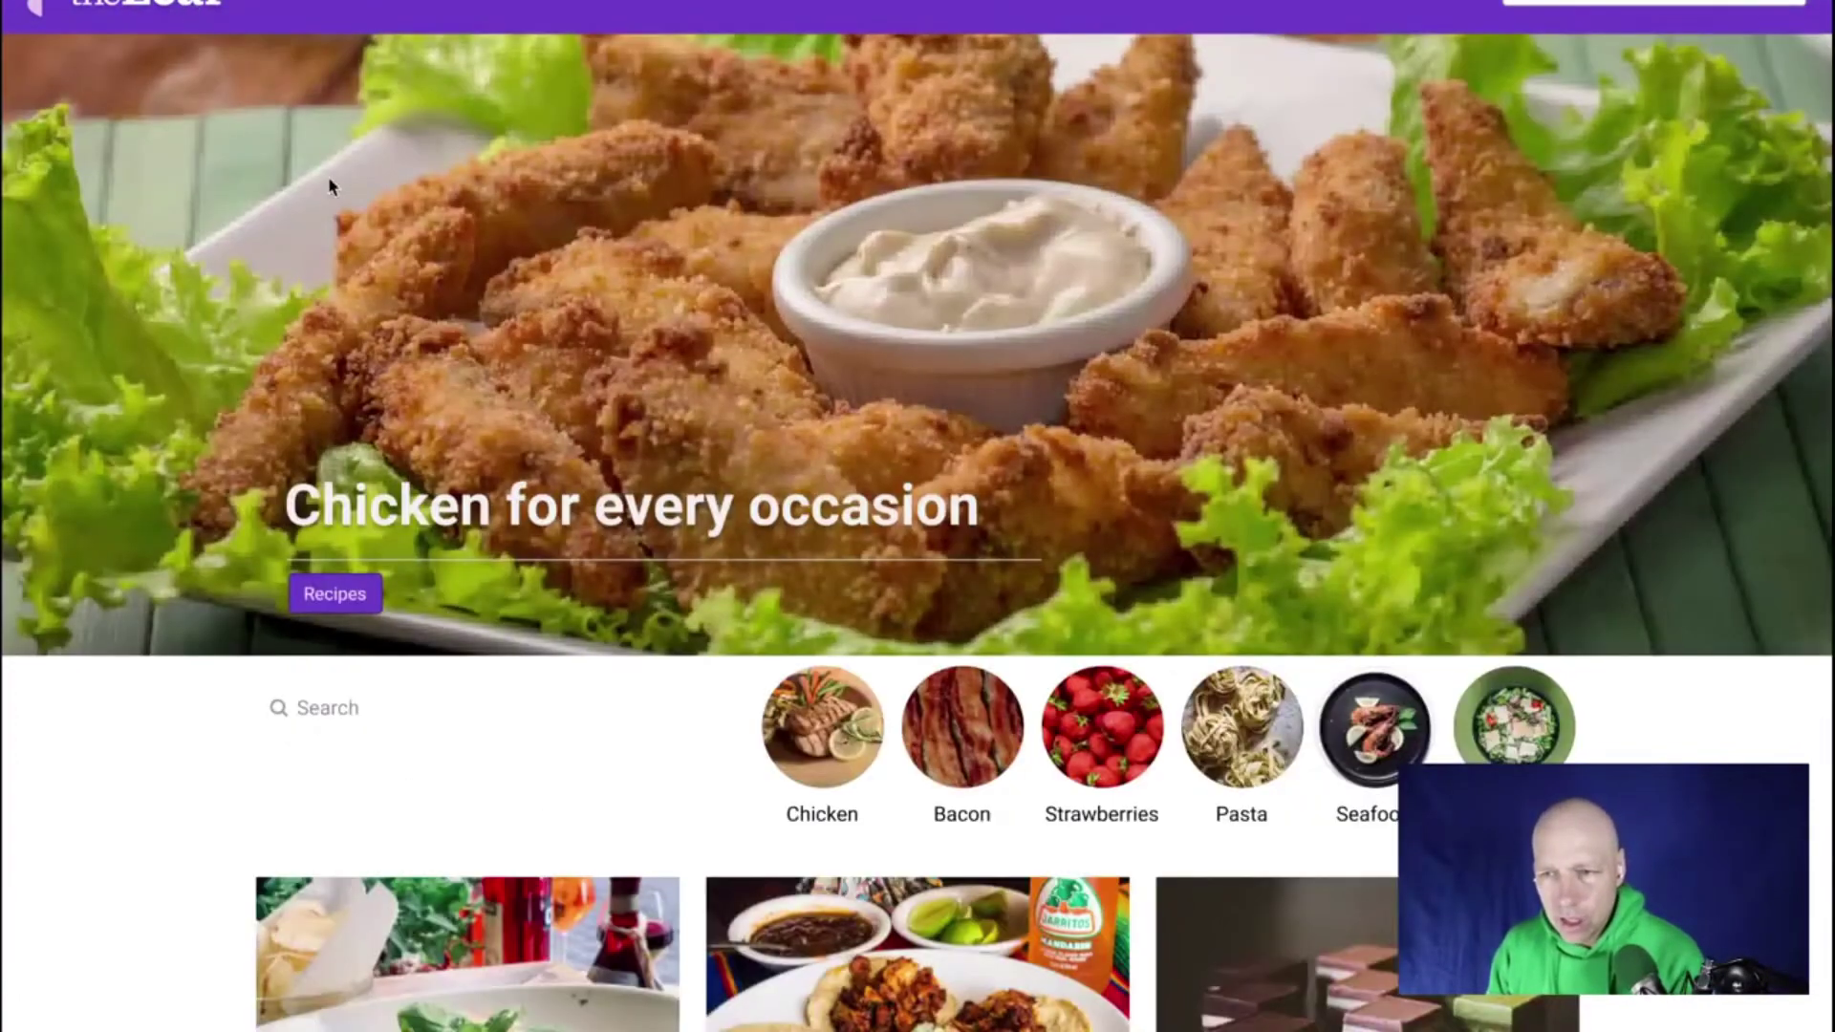
Repeat the logo-to-home, Chicken results and recipe round trip several more times
{"action": "left_click", "coordinate": [860, 713]}
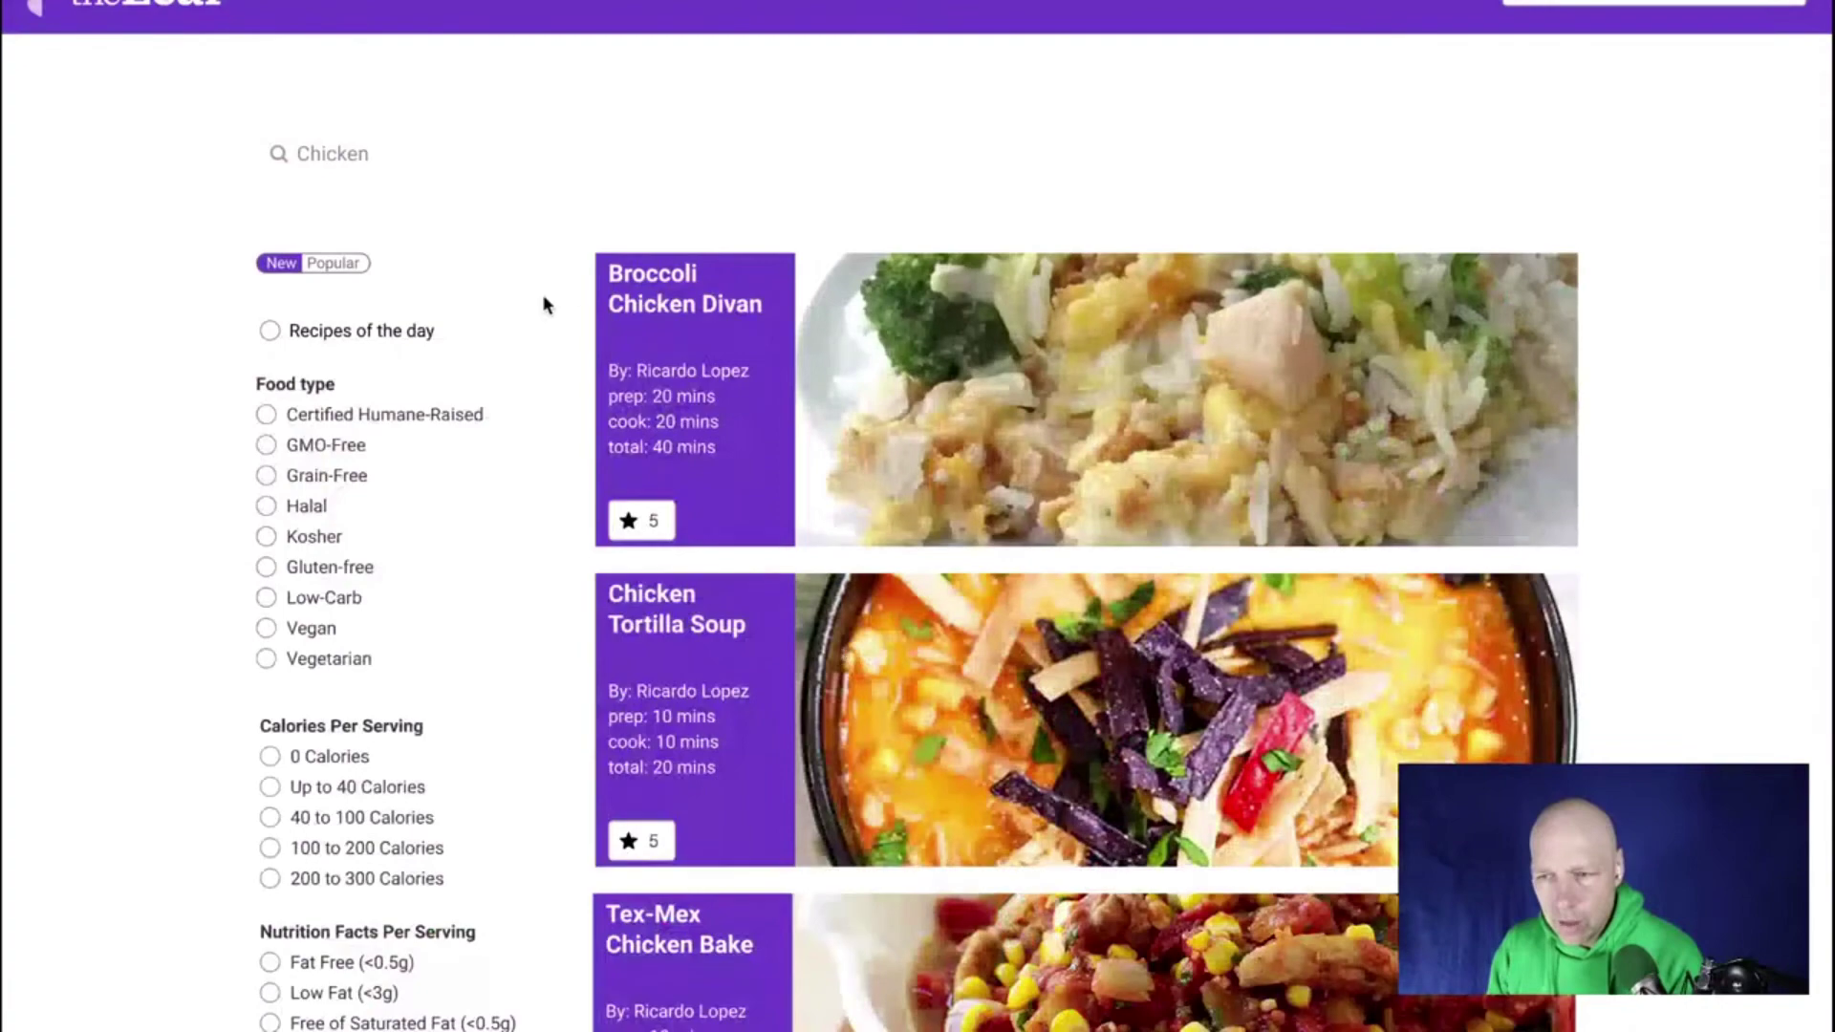
{"action": "left_click", "coordinate": [681, 312]}
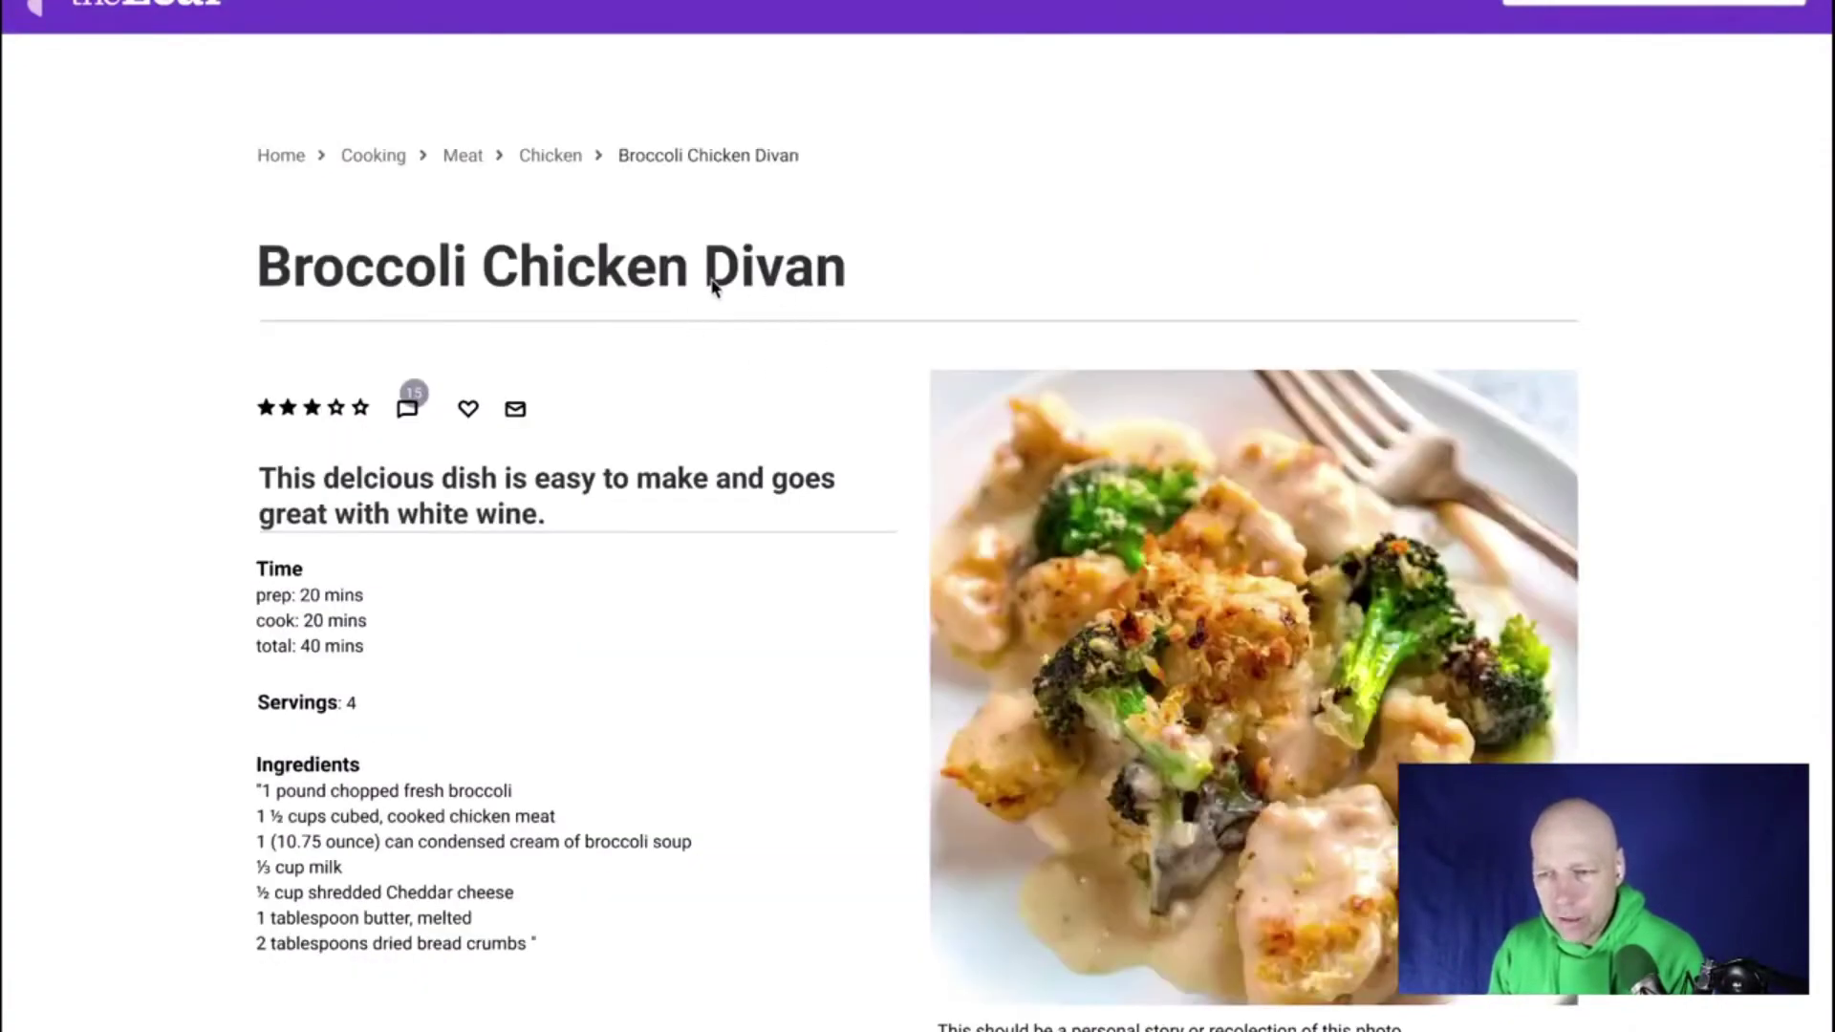
{"action": "left_click", "coordinate": [191, 9]}
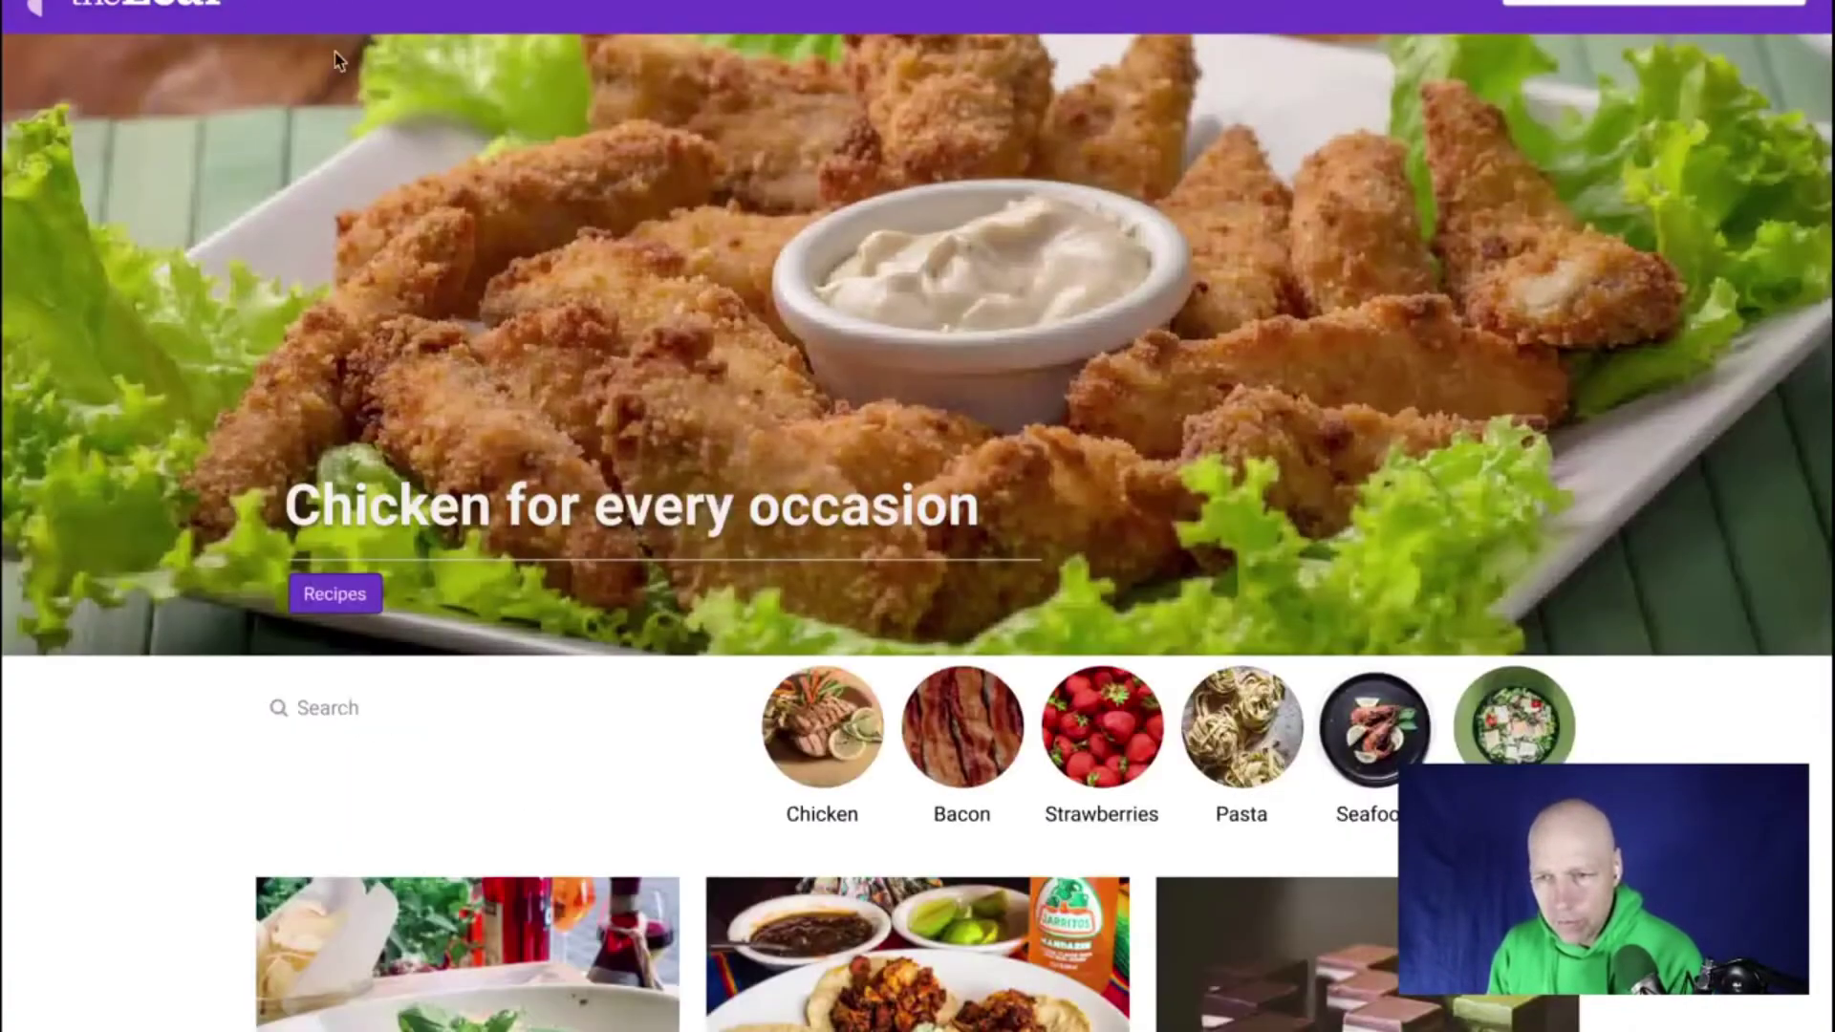
{"action": "left_click", "coordinate": [784, 721]}
{"action": "left_click", "coordinate": [722, 296]}
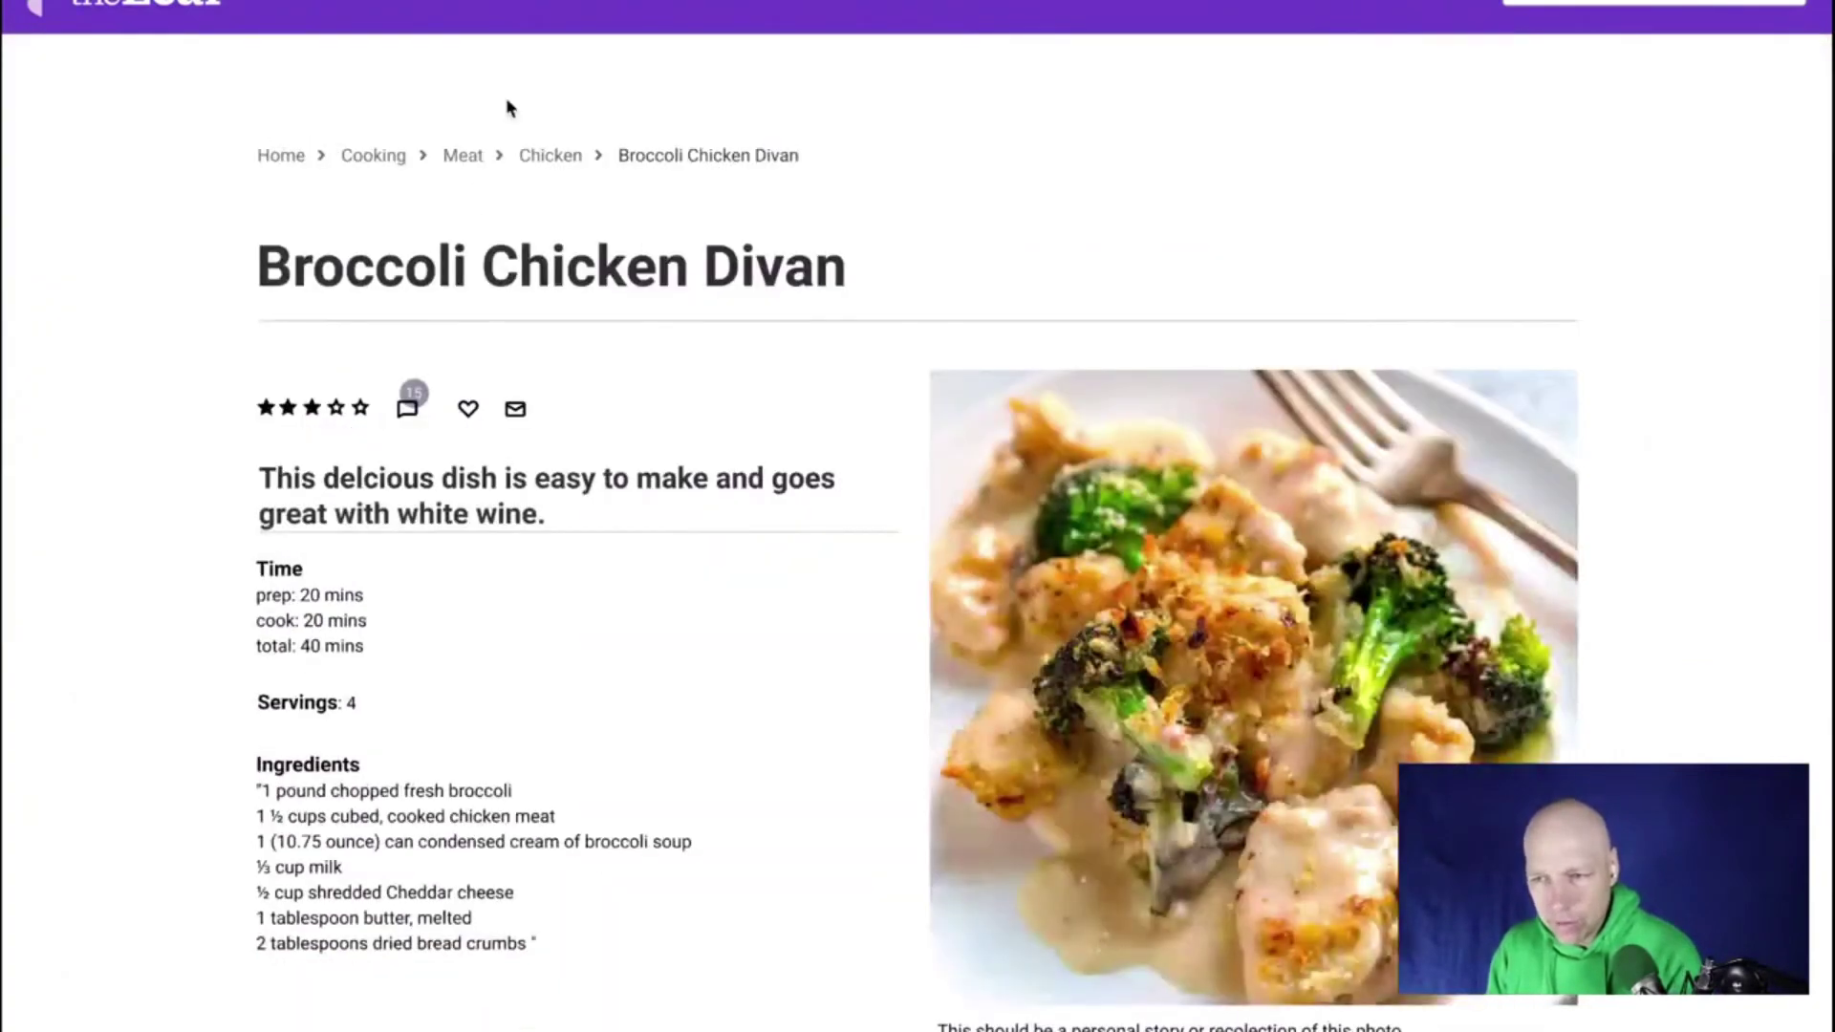
{"action": "left_click", "coordinate": [177, 7]}
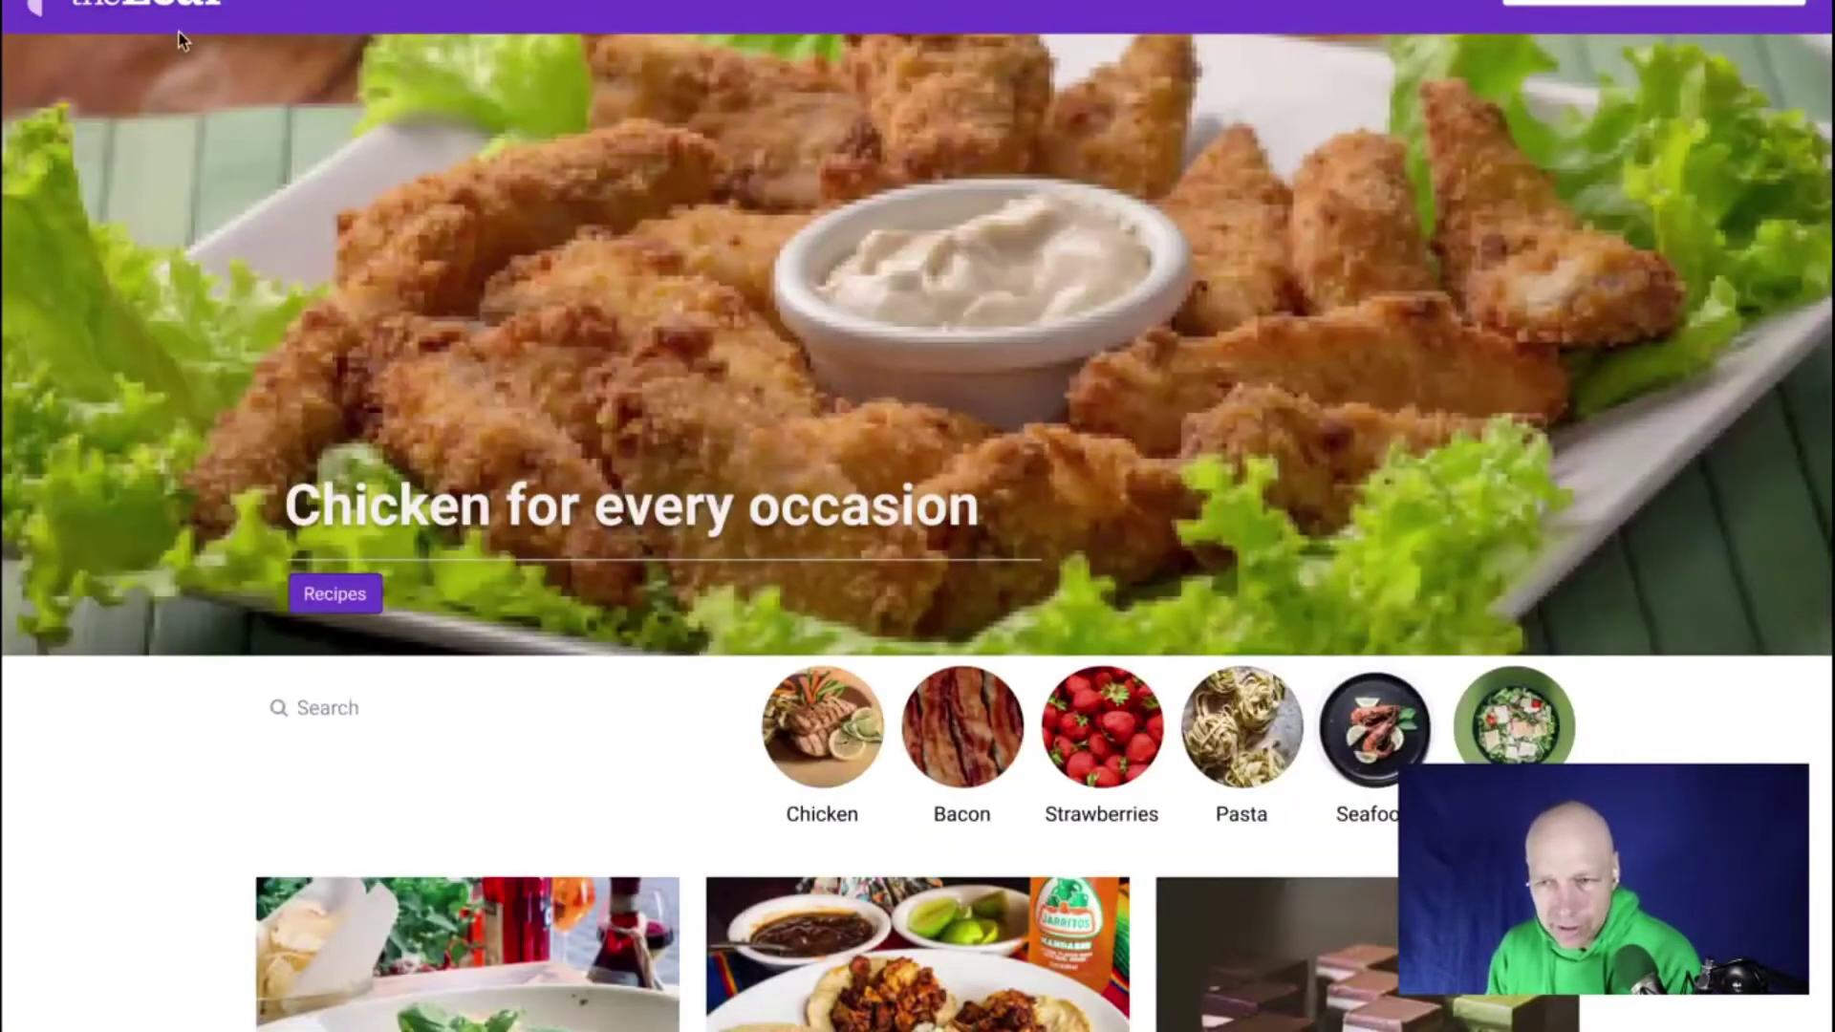
{"action": "left_click", "coordinate": [816, 732]}
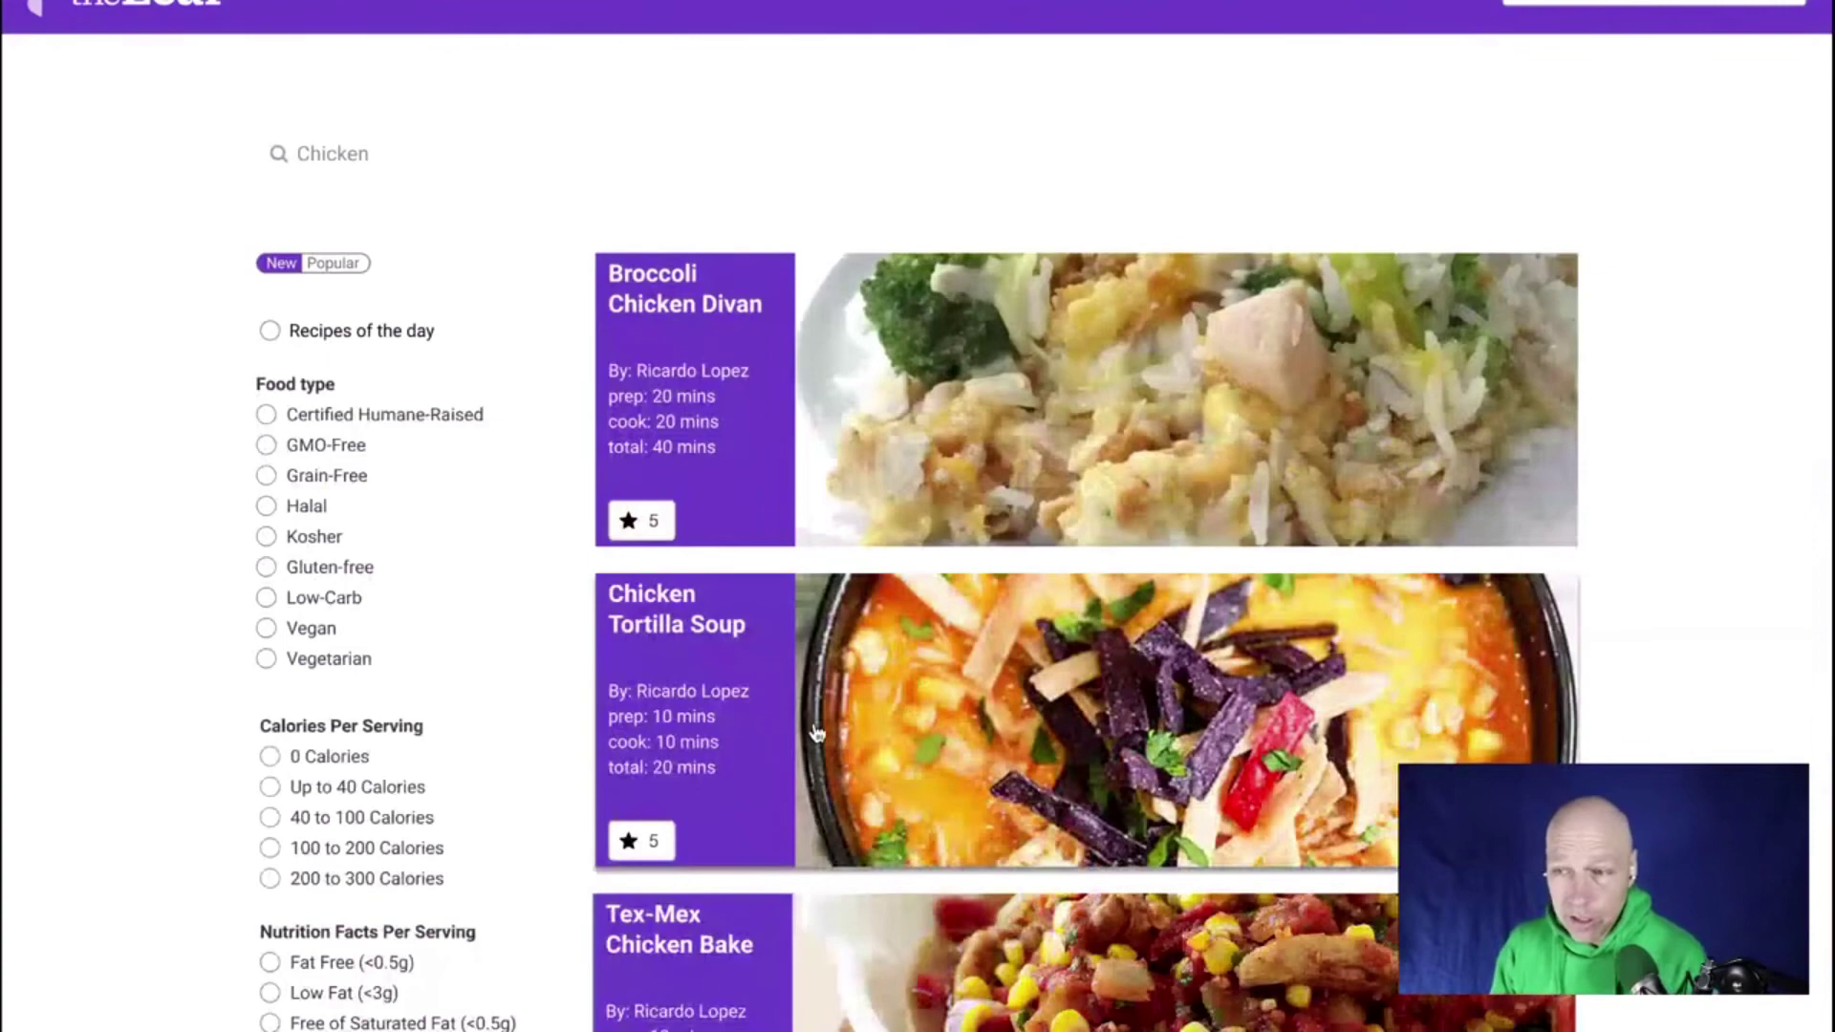
{"action": "left_click", "coordinate": [671, 292]}
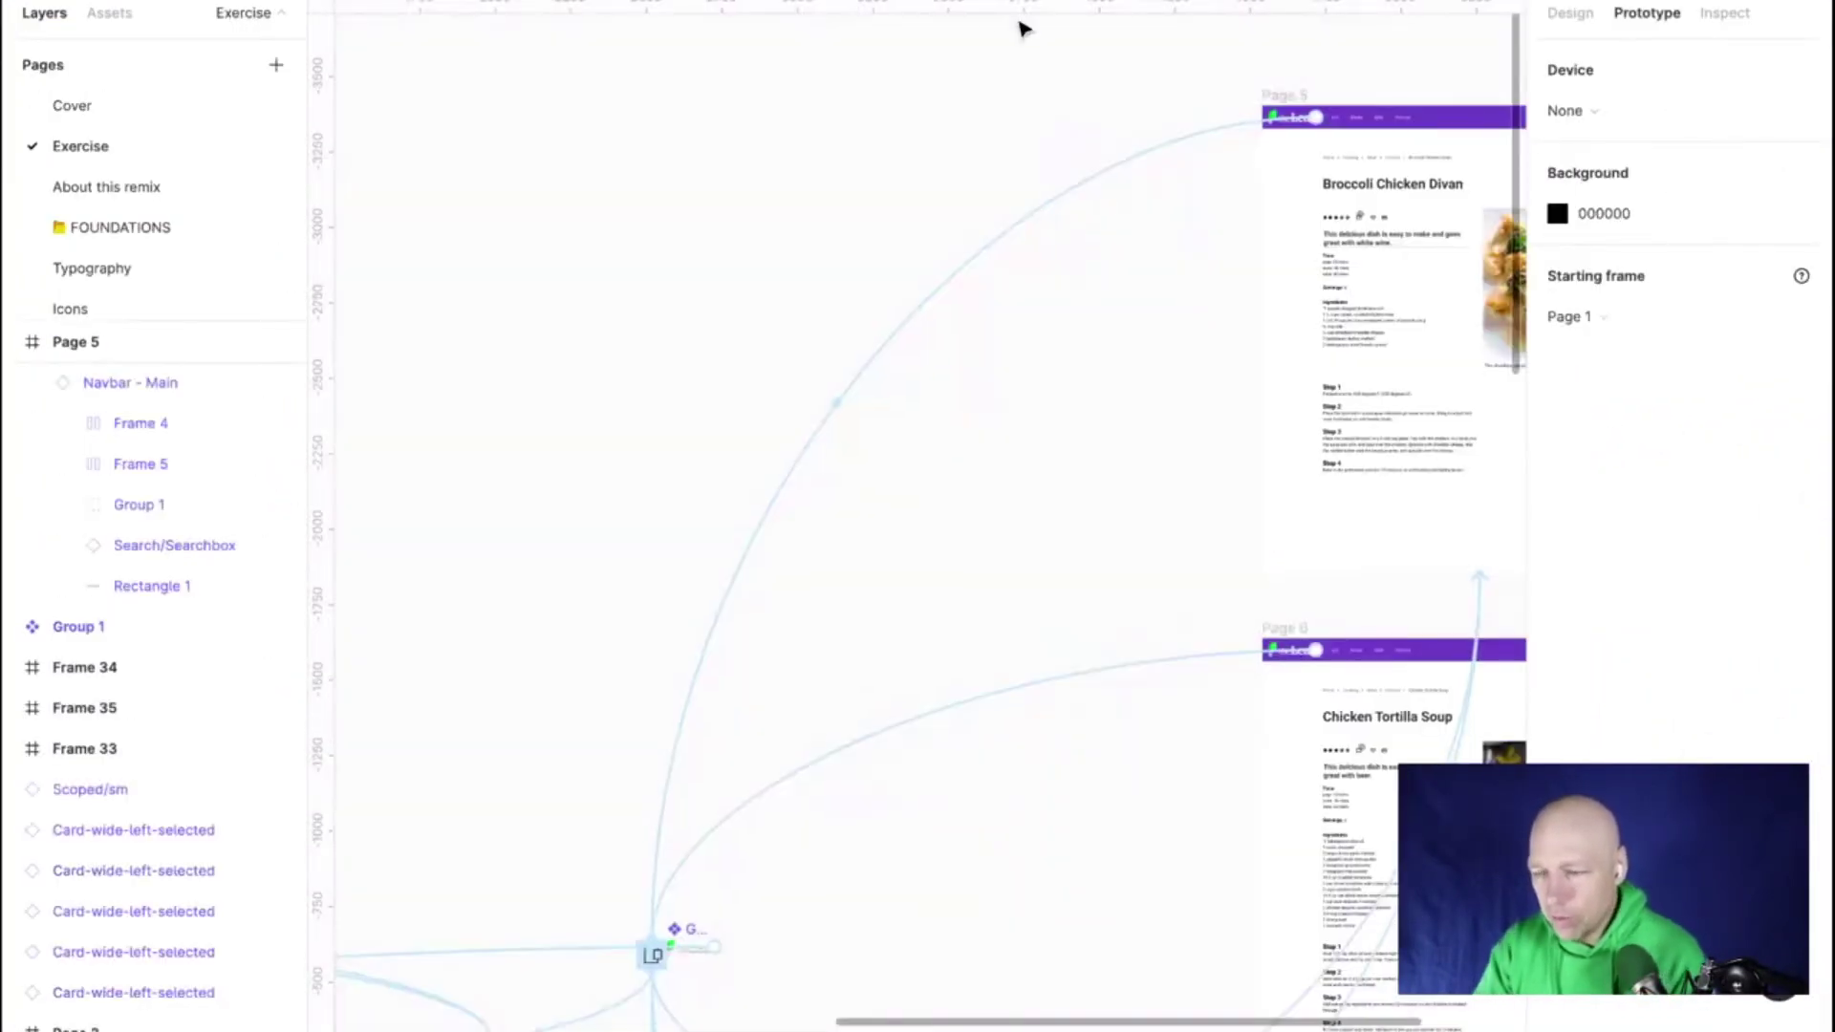
Select the Chicken breadcrumb on Page 5 and add a prototype link from it
{"action": "scroll", "coordinate": [1402, 157], "scroll_direction": "up", "scroll_amount": 10}
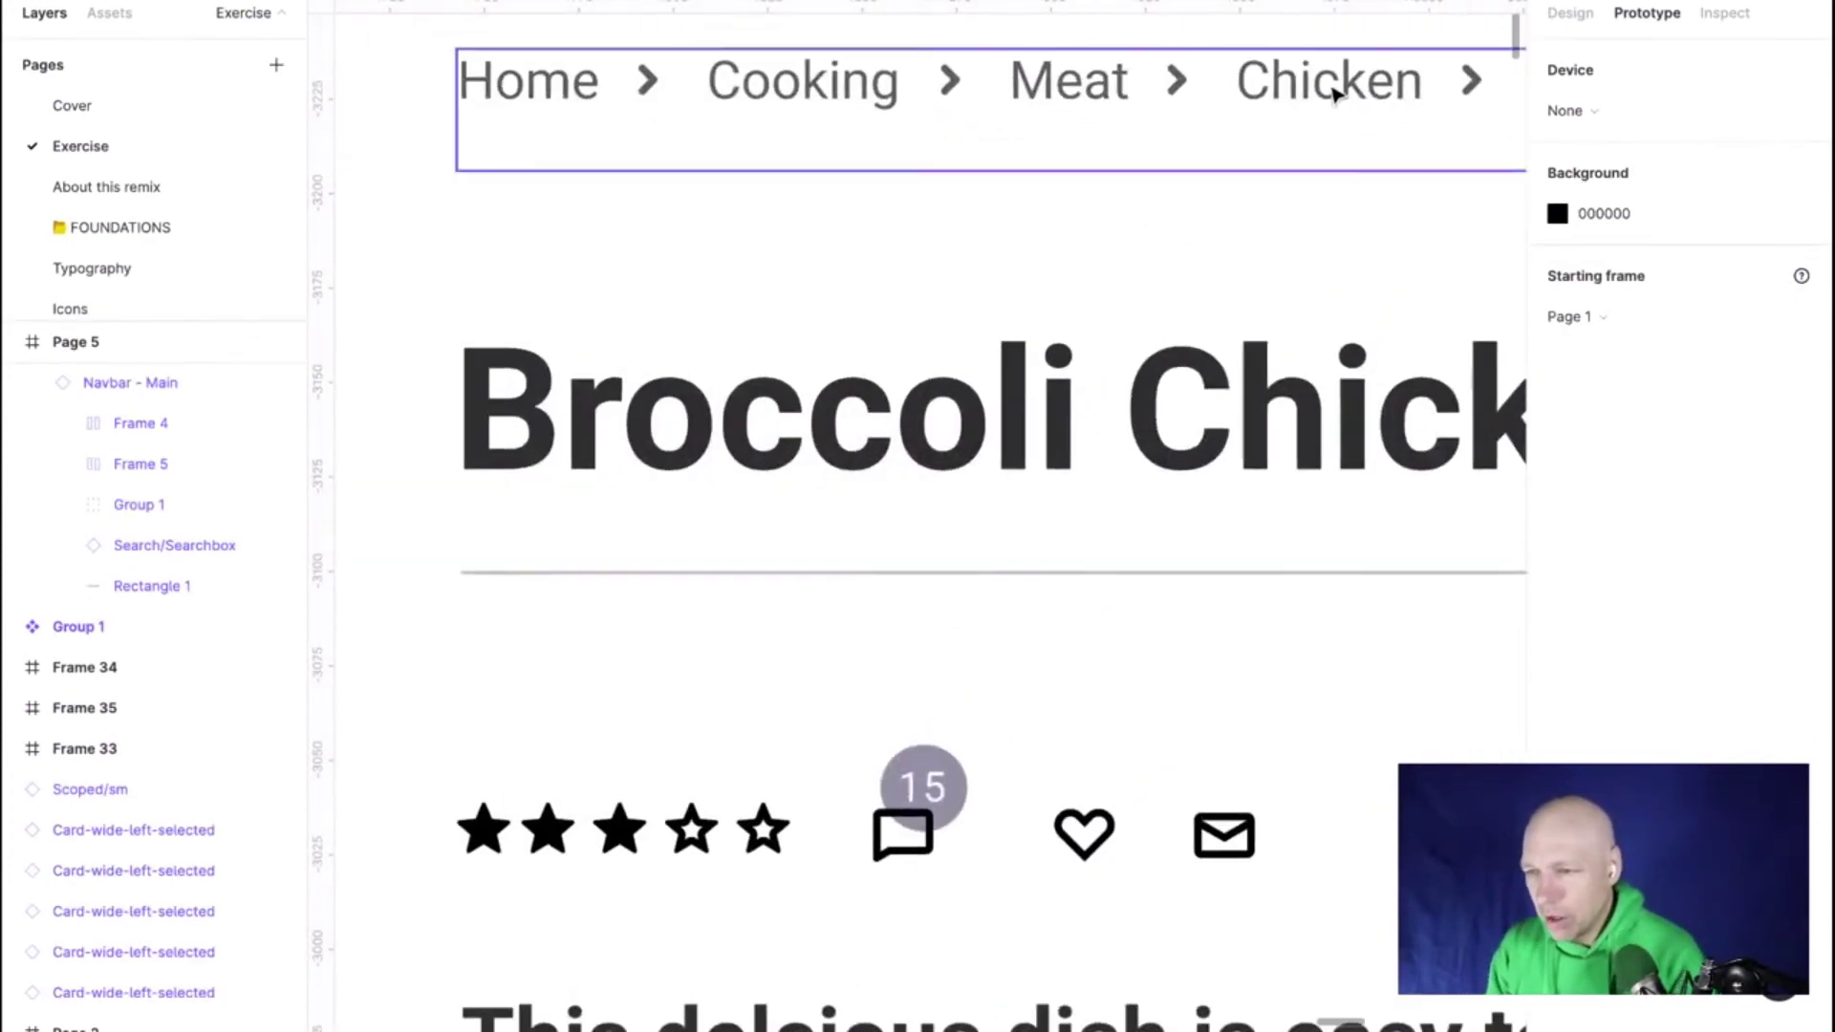
{"action": "double_click", "coordinate": [1335, 91]}
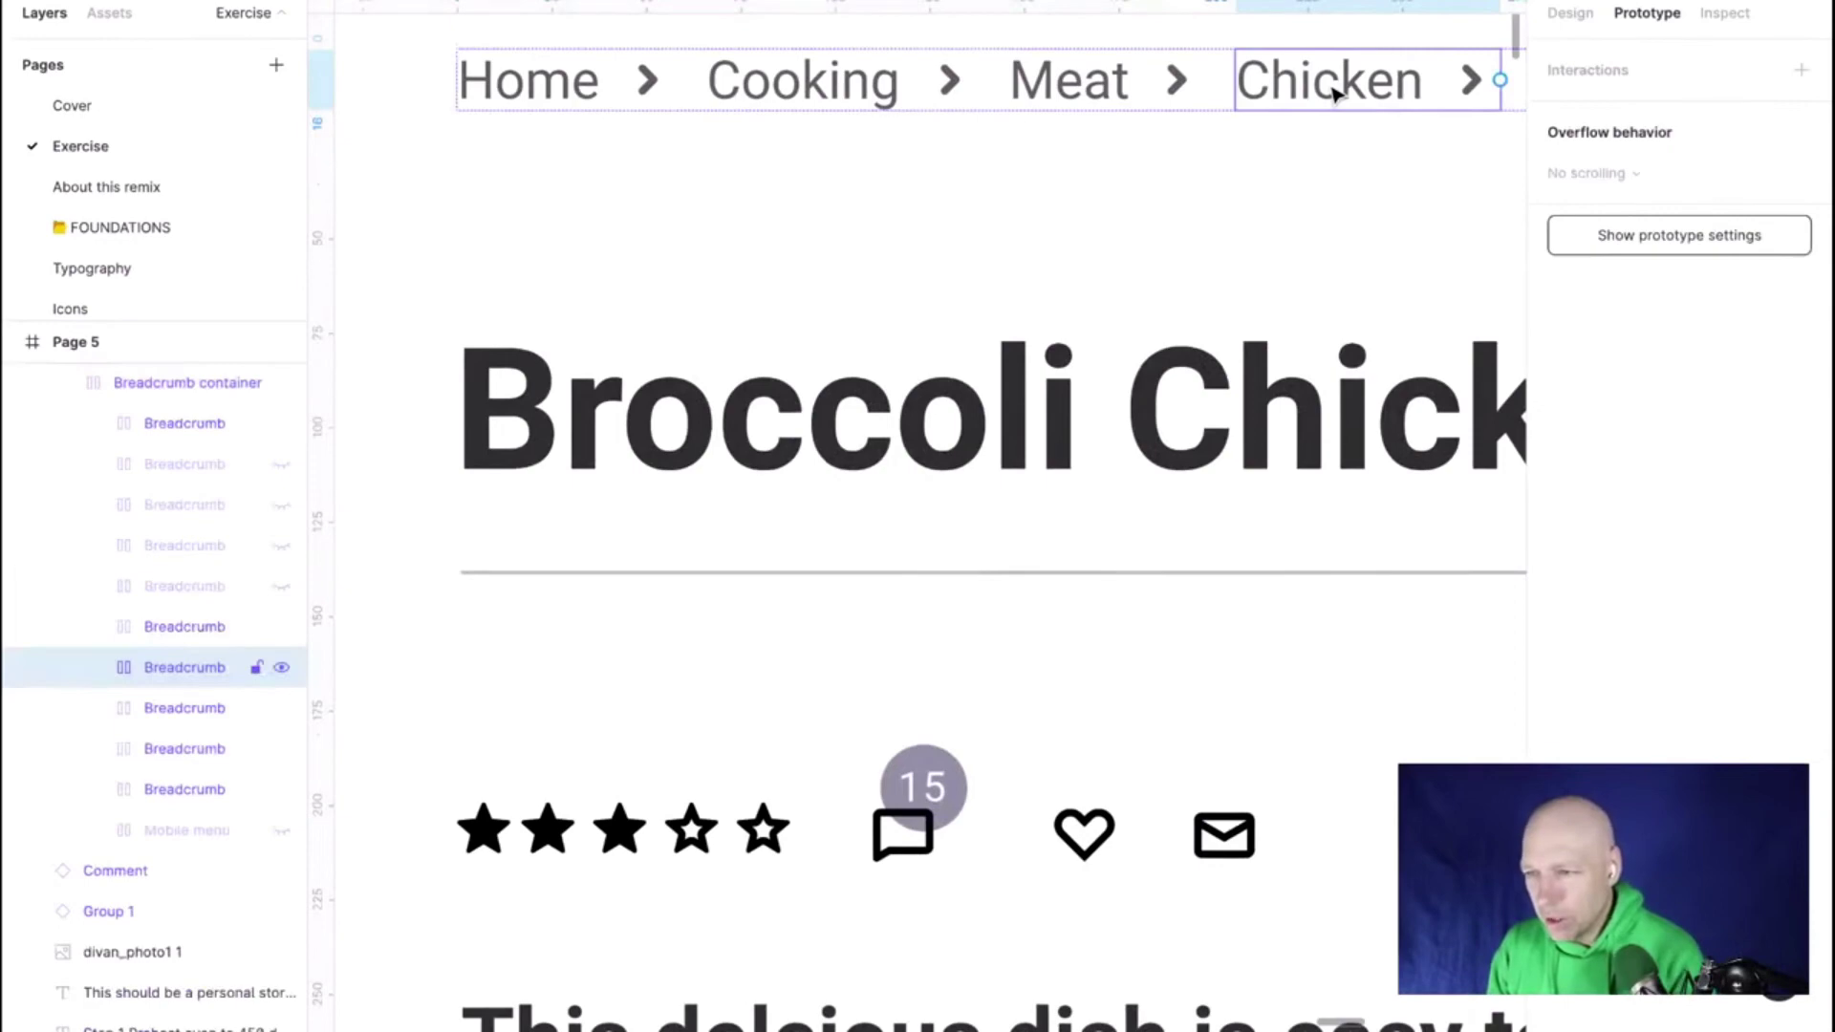
{"action": "left_click_drag", "start_coordinate": [1500, 80], "coordinate": [1441, 170]}
{"action": "scroll", "coordinate": [1441, 172], "scroll_direction": "right", "scroll_amount": 2}
{"action": "scroll", "coordinate": [1443, 175], "scroll_direction": "left", "scroll_amount": 6}
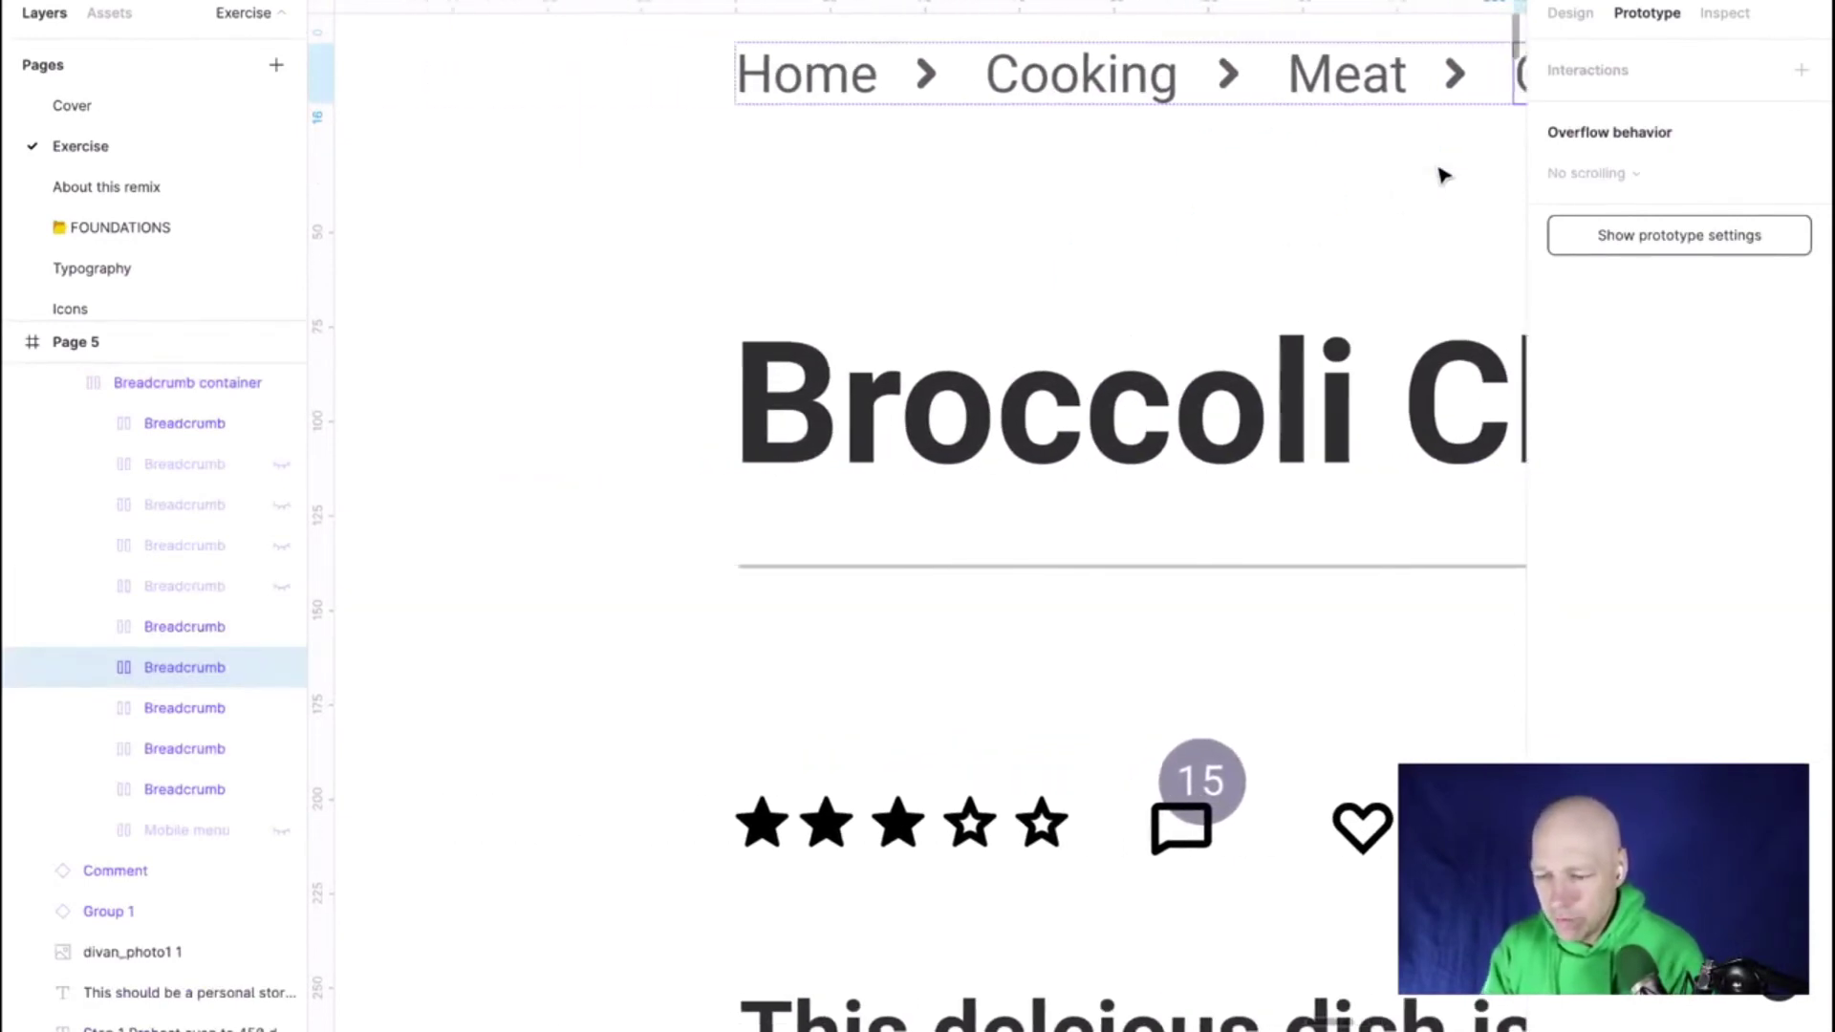
{"action": "scroll", "coordinate": [1442, 175], "scroll_direction": "down", "scroll_amount": 10}
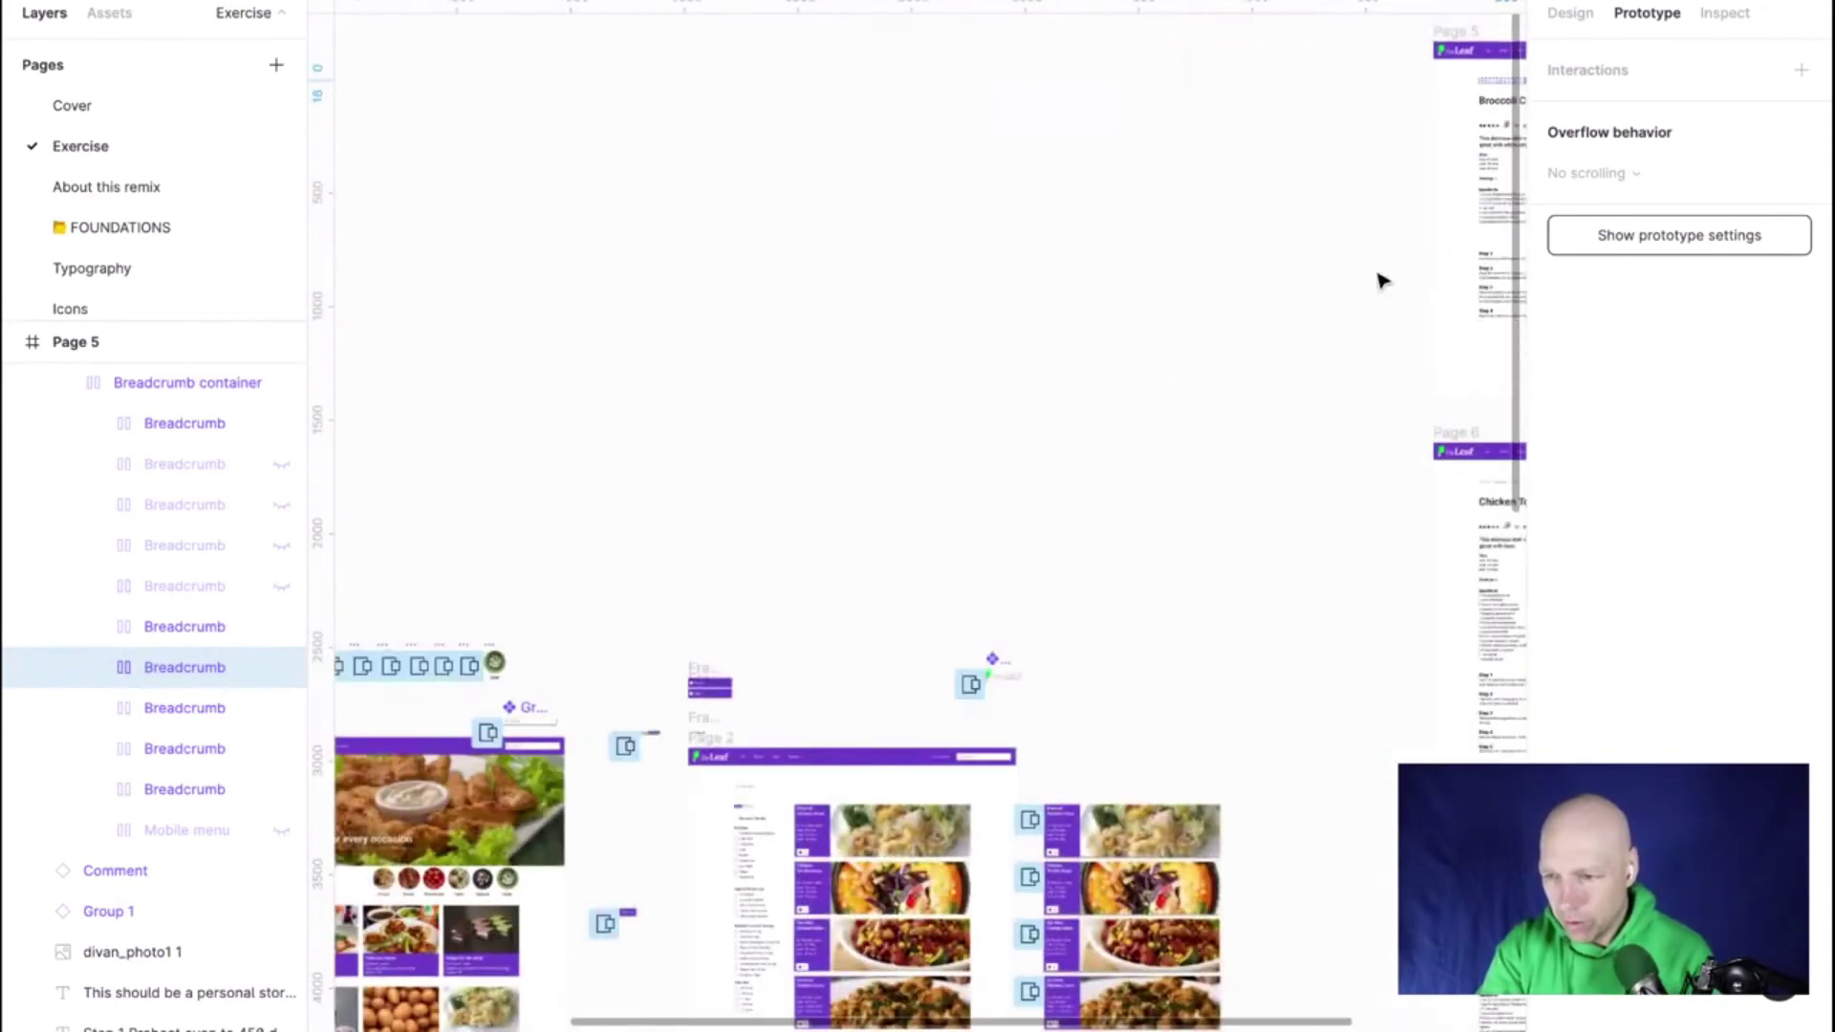
{"action": "scroll", "coordinate": [736, 765], "scroll_direction": "up", "scroll_amount": 5}
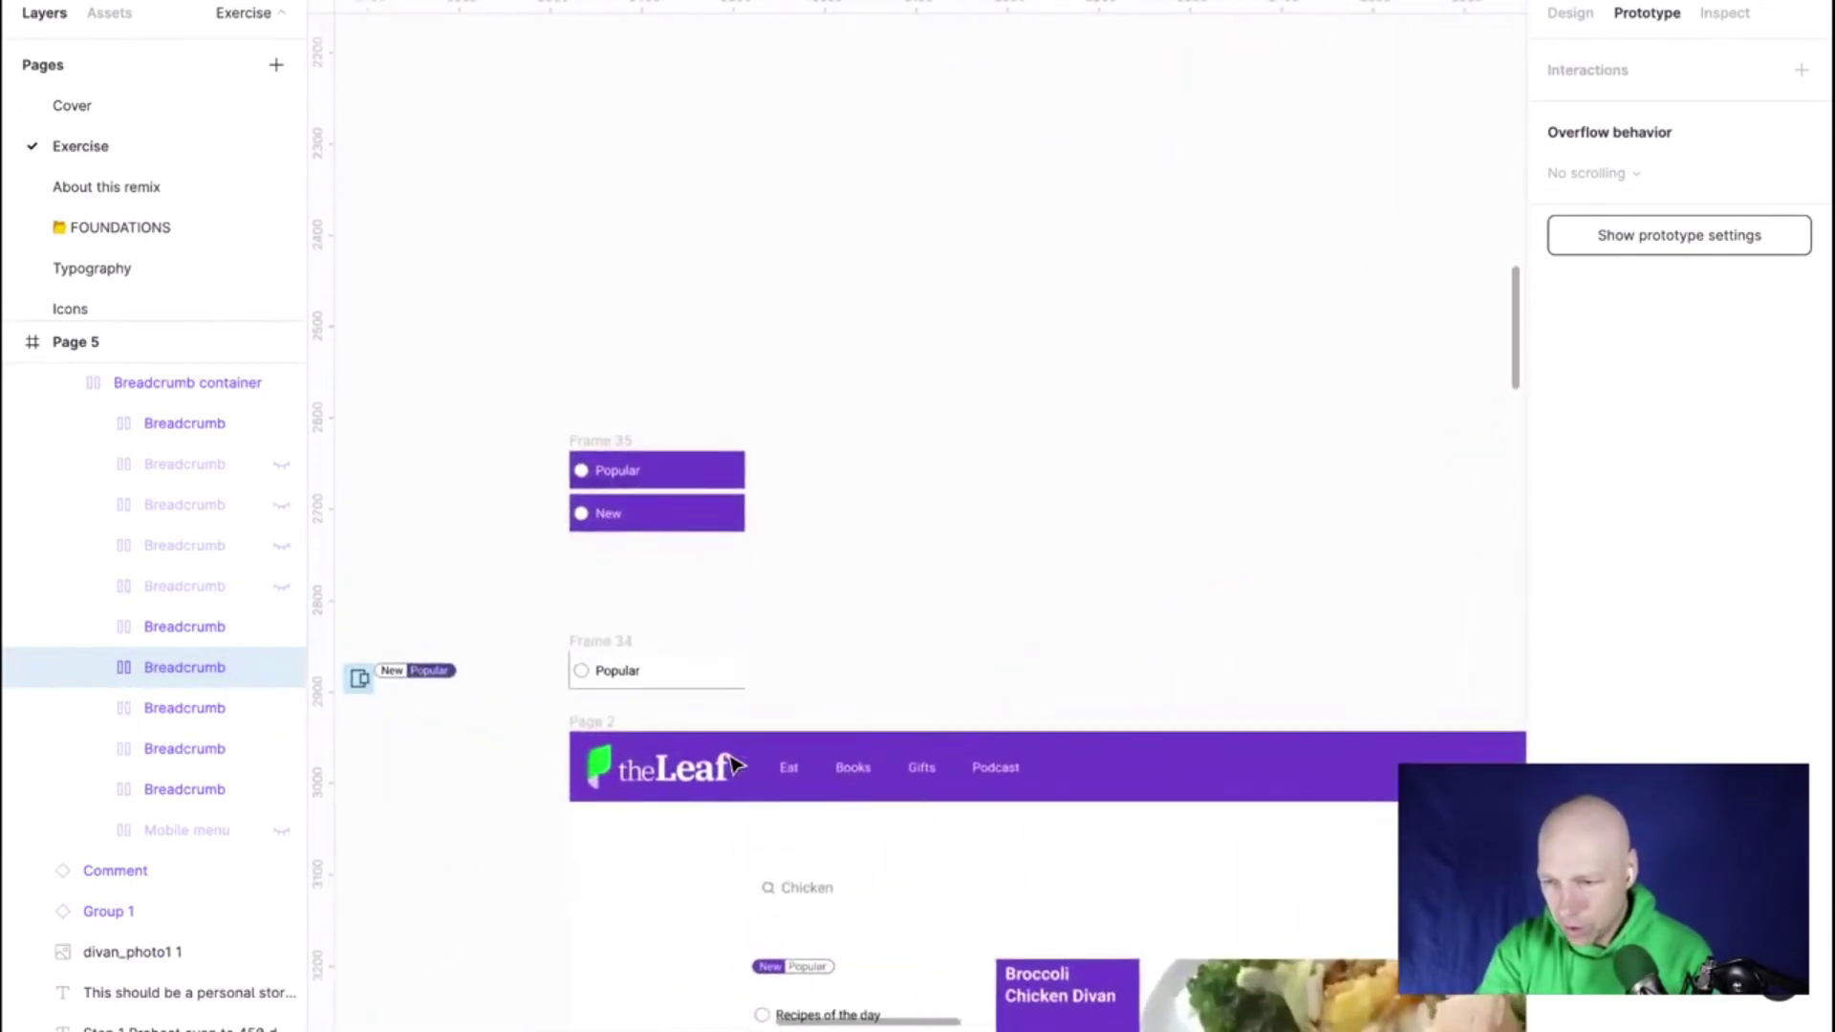
{"action": "scroll", "coordinate": [736, 765], "scroll_direction": "down", "scroll_amount": 6}
{"action": "scroll", "coordinate": [736, 765], "scroll_direction": "right", "scroll_amount": 5}
{"action": "scroll", "coordinate": [736, 765], "scroll_direction": "up", "scroll_amount": 2}
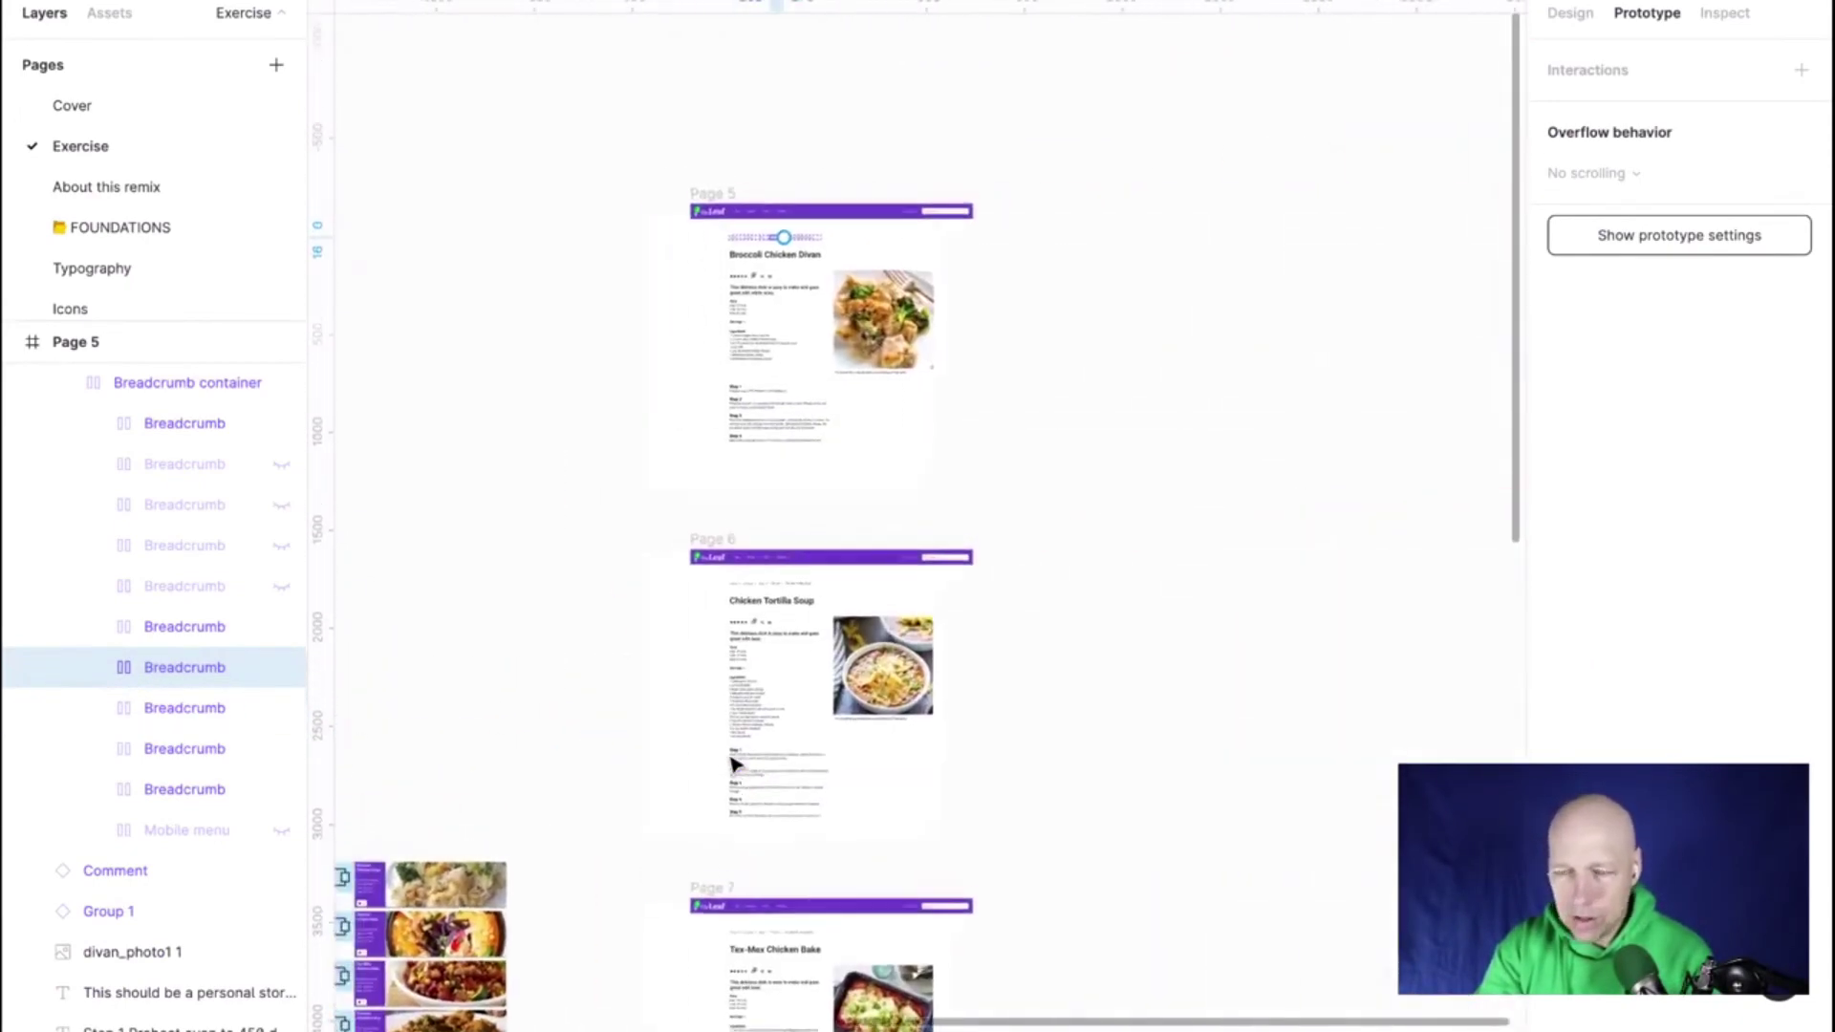
{"action": "scroll", "coordinate": [704, 291], "scroll_direction": "up", "scroll_amount": 10}
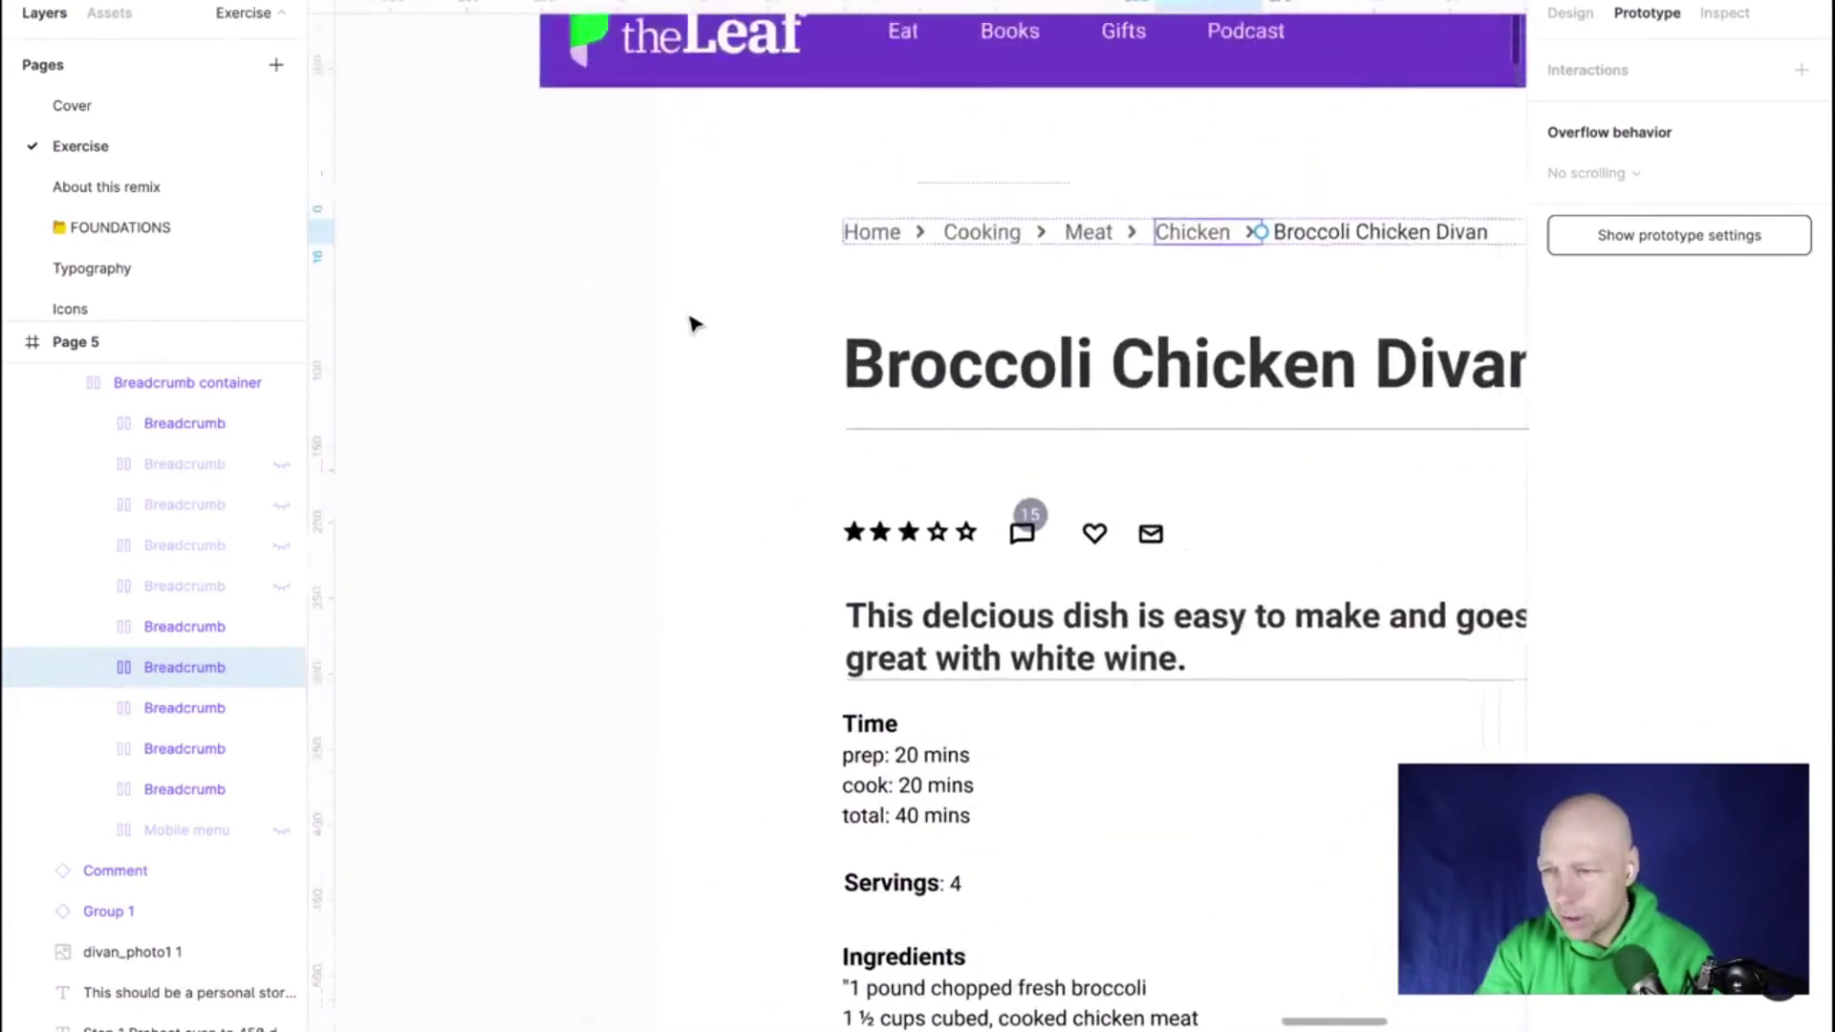
{"action": "scroll", "coordinate": [691, 323], "scroll_direction": "up", "scroll_amount": 5}
{"action": "scroll", "coordinate": [690, 322], "scroll_direction": "right", "scroll_amount": 2}
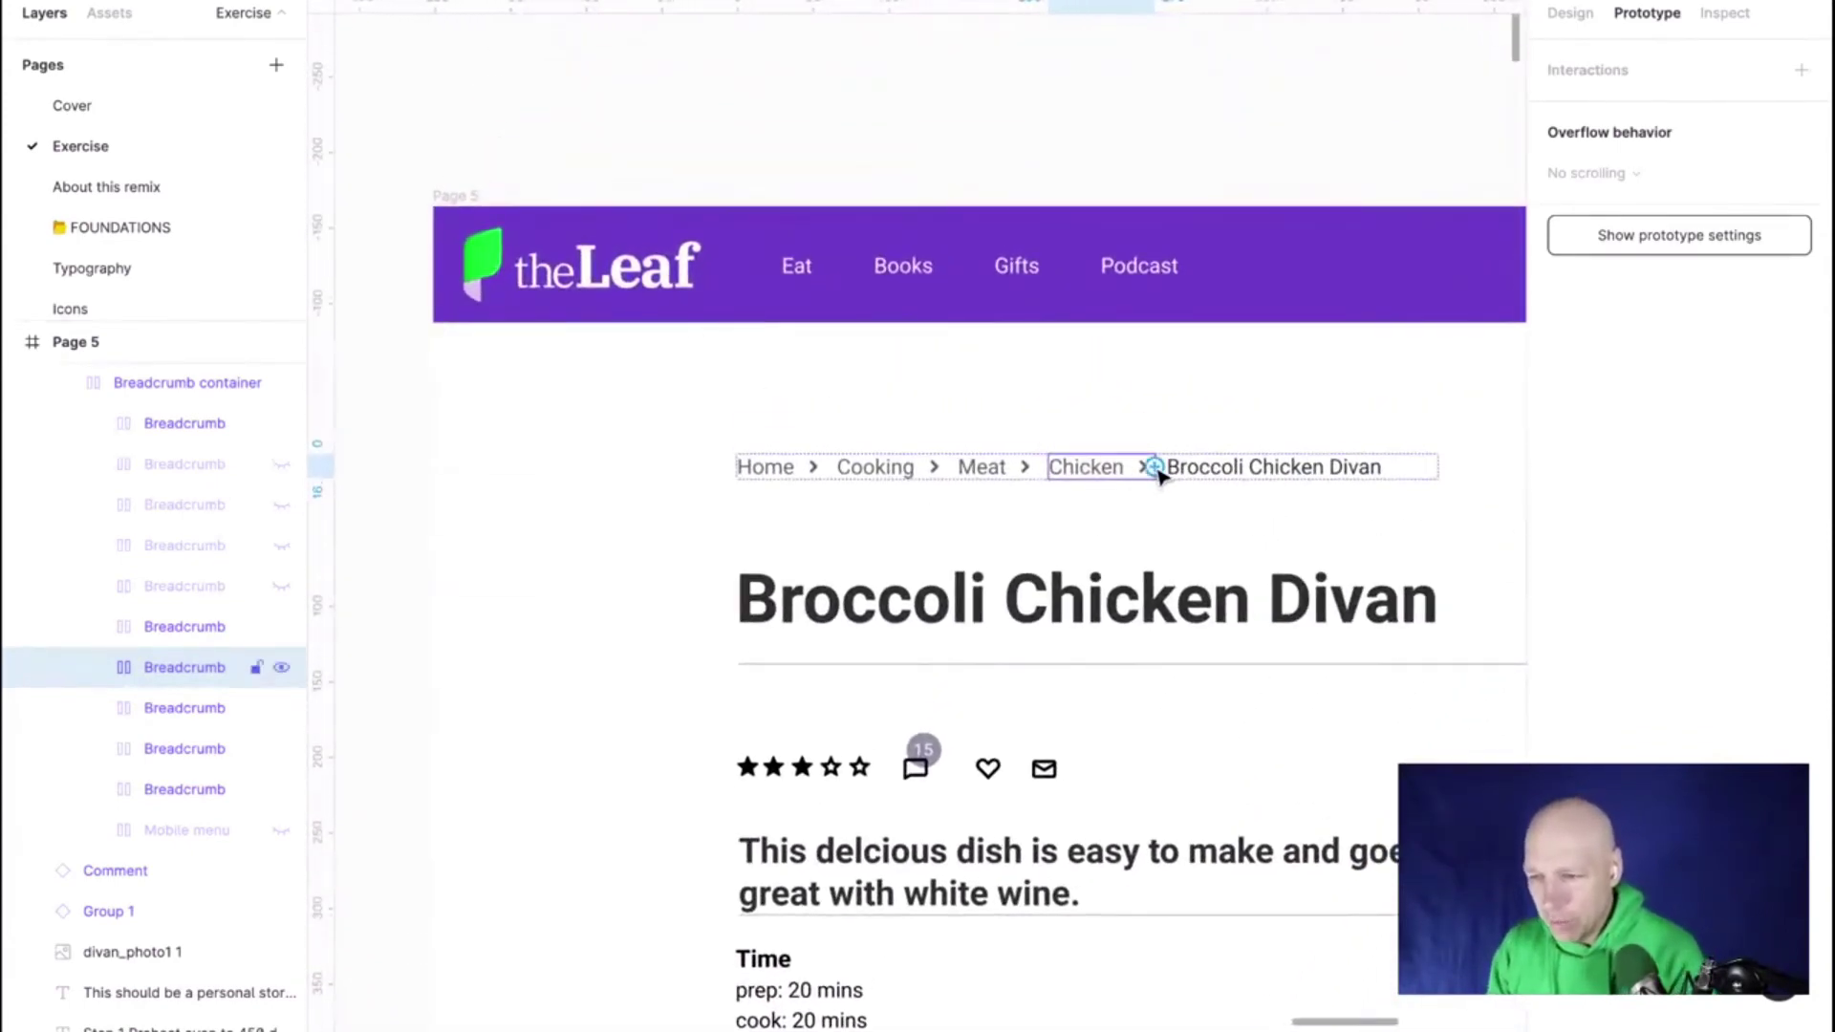
Give the Chicken breadcrumb an On click interaction that navigates to the Page 2 frame
{"action": "left_click", "coordinate": [1802, 69]}
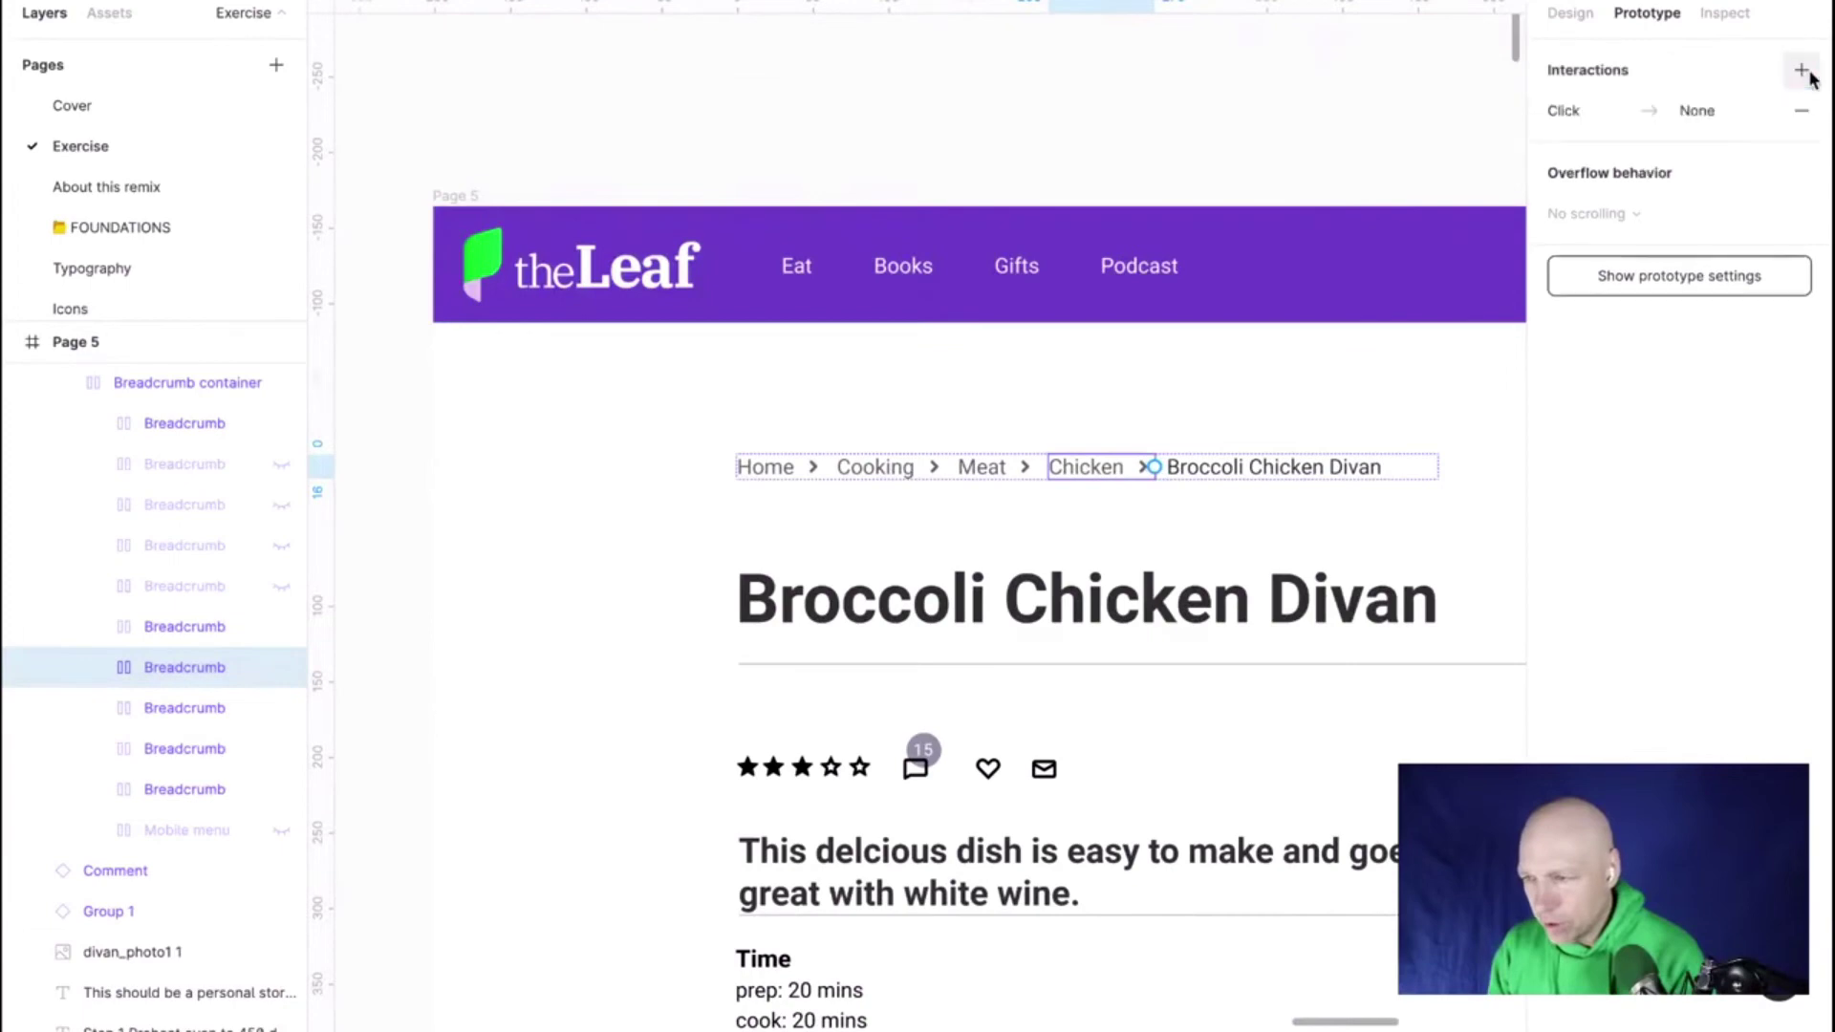
{"action": "left_click", "coordinate": [1711, 111]}
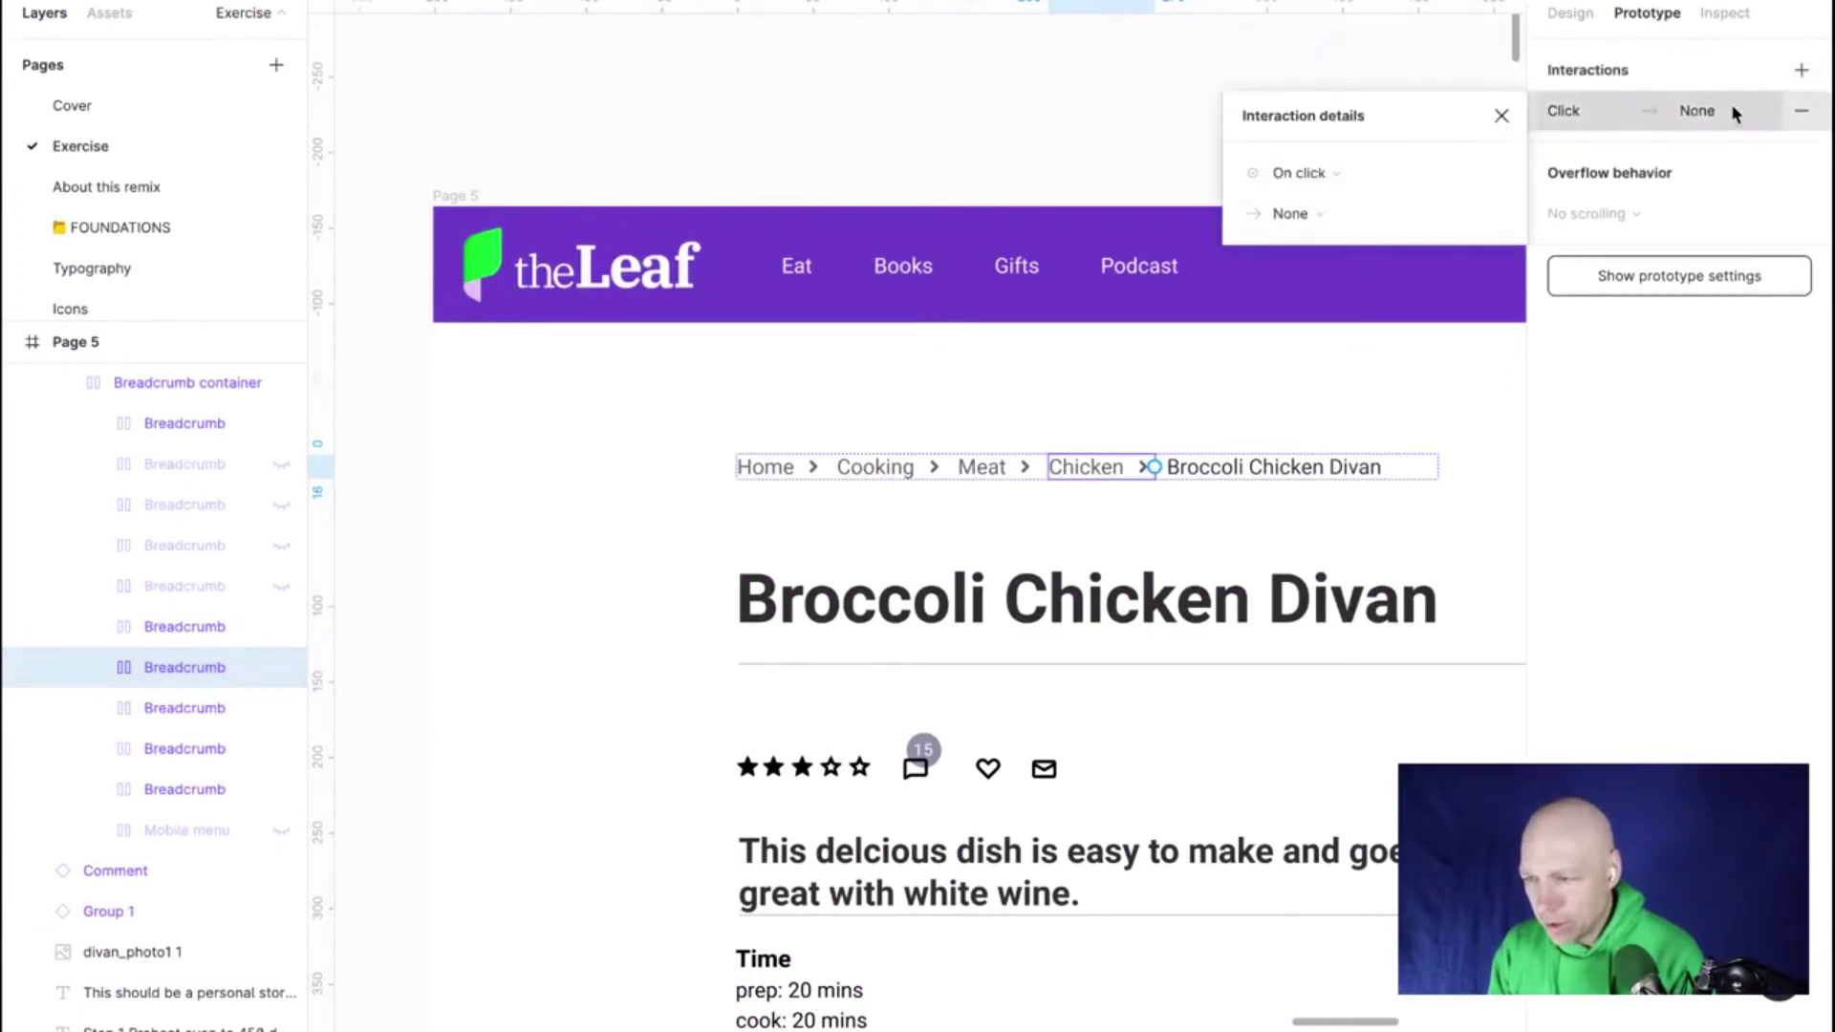
{"action": "left_click", "coordinate": [1336, 172]}
{"action": "left_click", "coordinate": [1336, 168]}
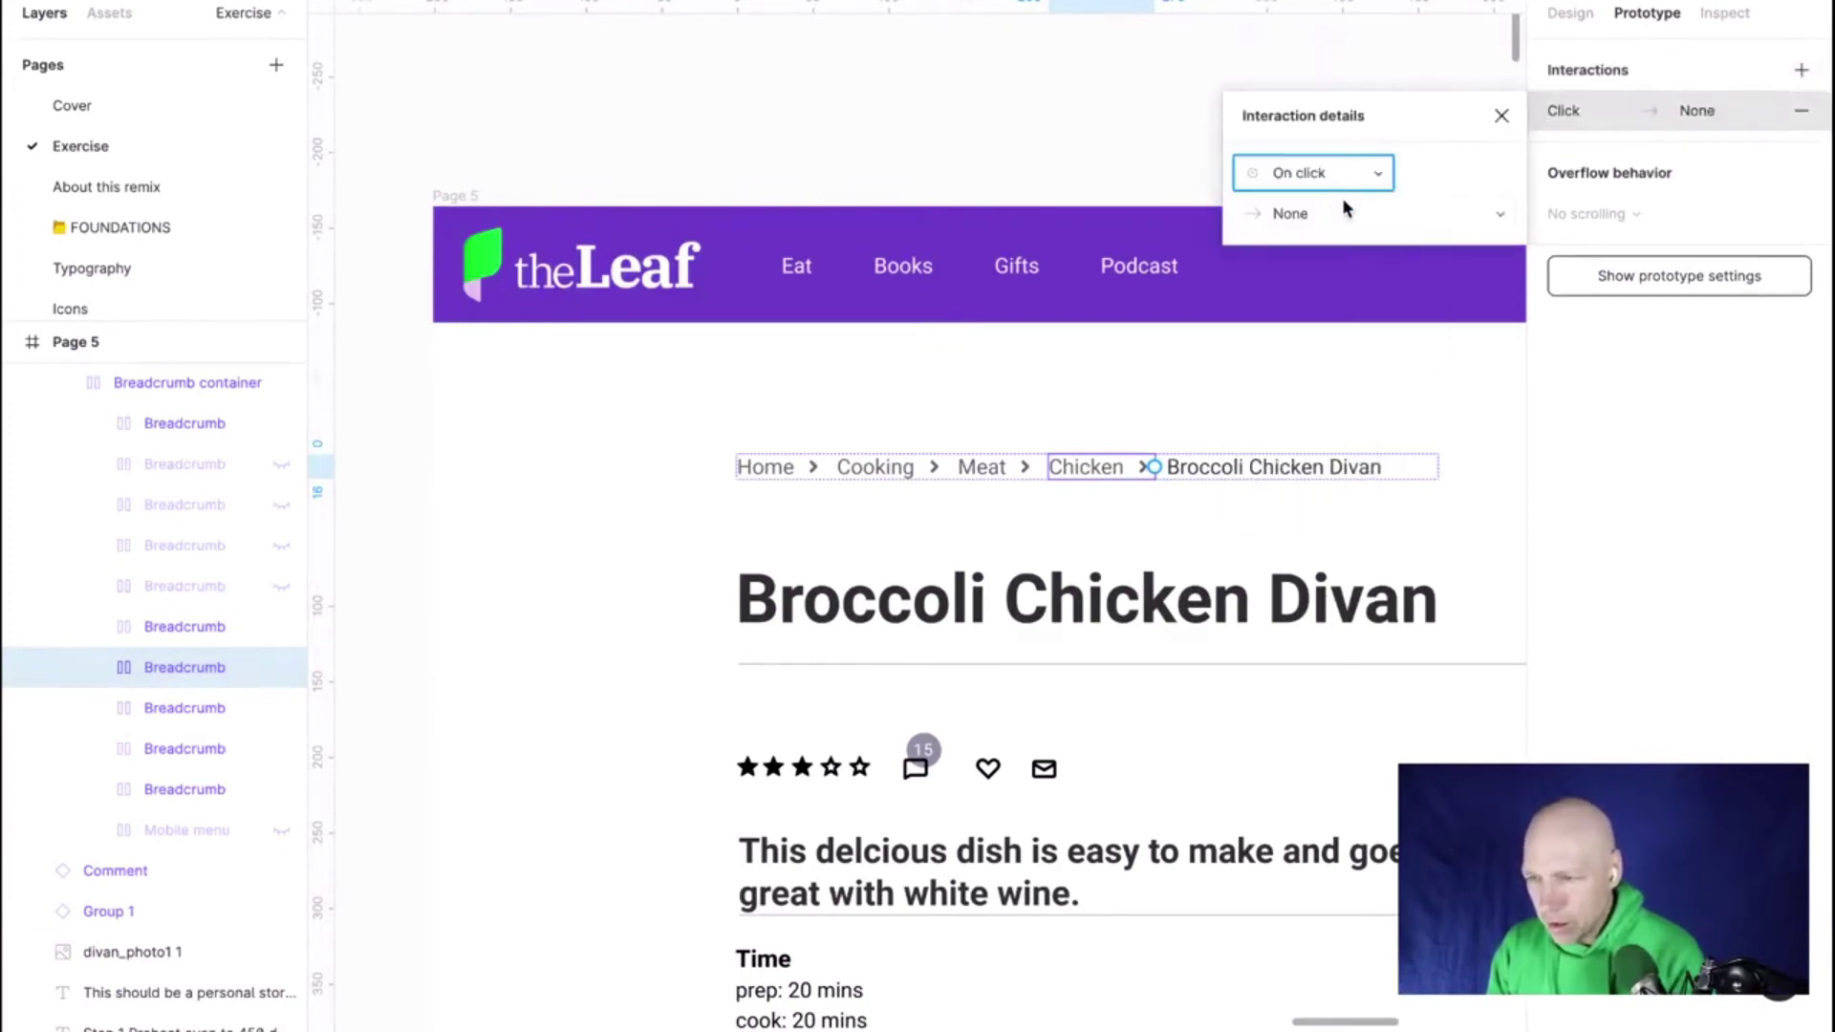
{"action": "left_click", "coordinate": [1342, 208]}
{"action": "left_click", "coordinate": [1352, 265]}
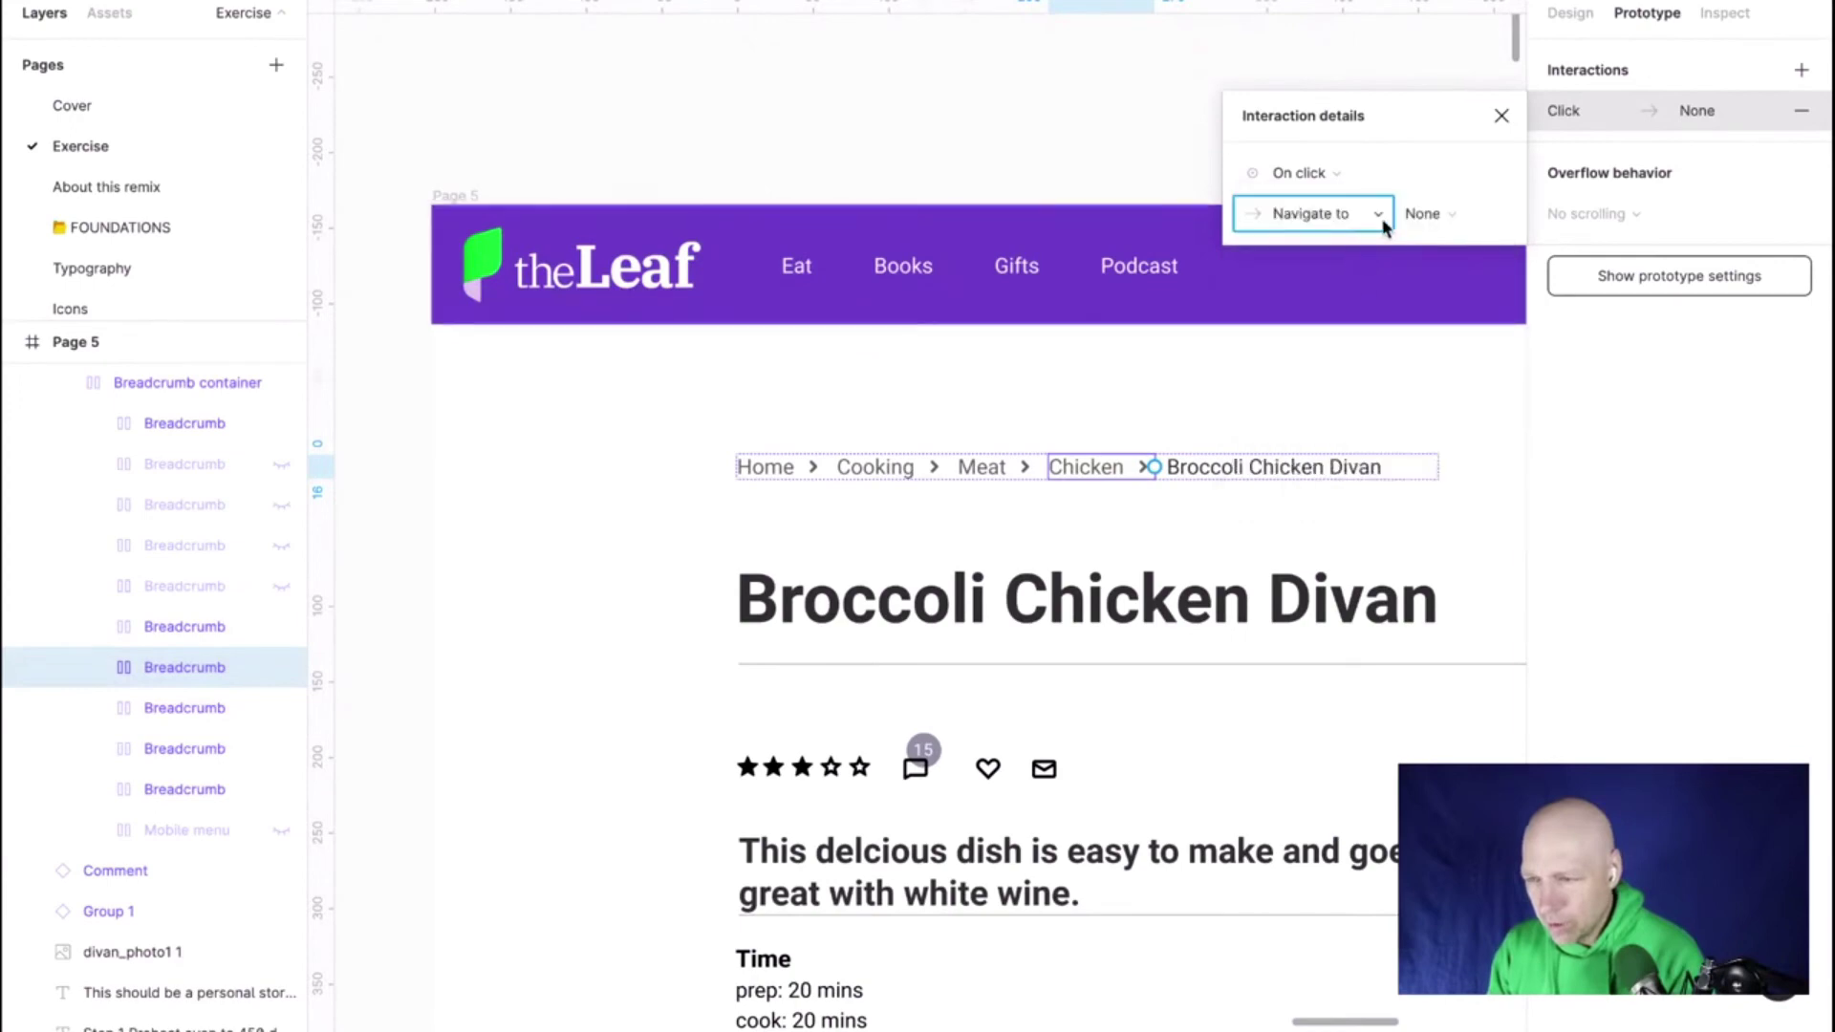
{"action": "left_click", "coordinate": [1441, 212]}
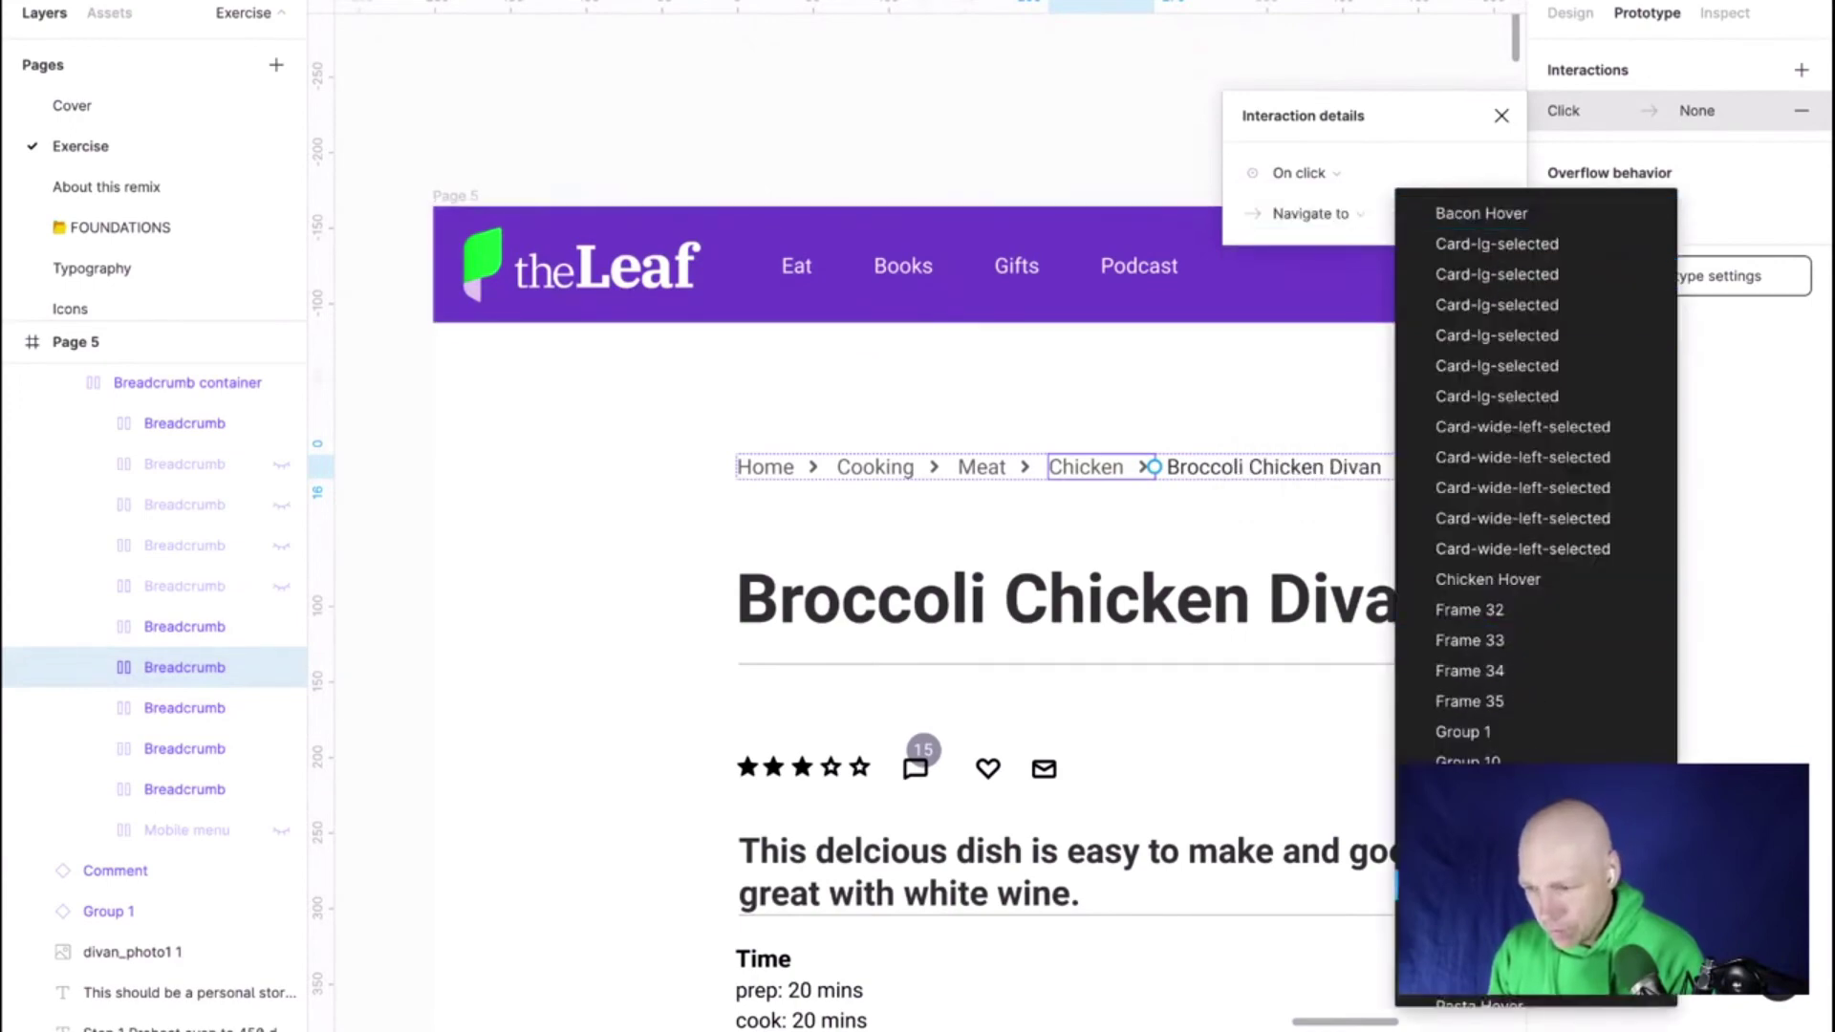
{"action": "left_click", "coordinate": [1472, 975]}
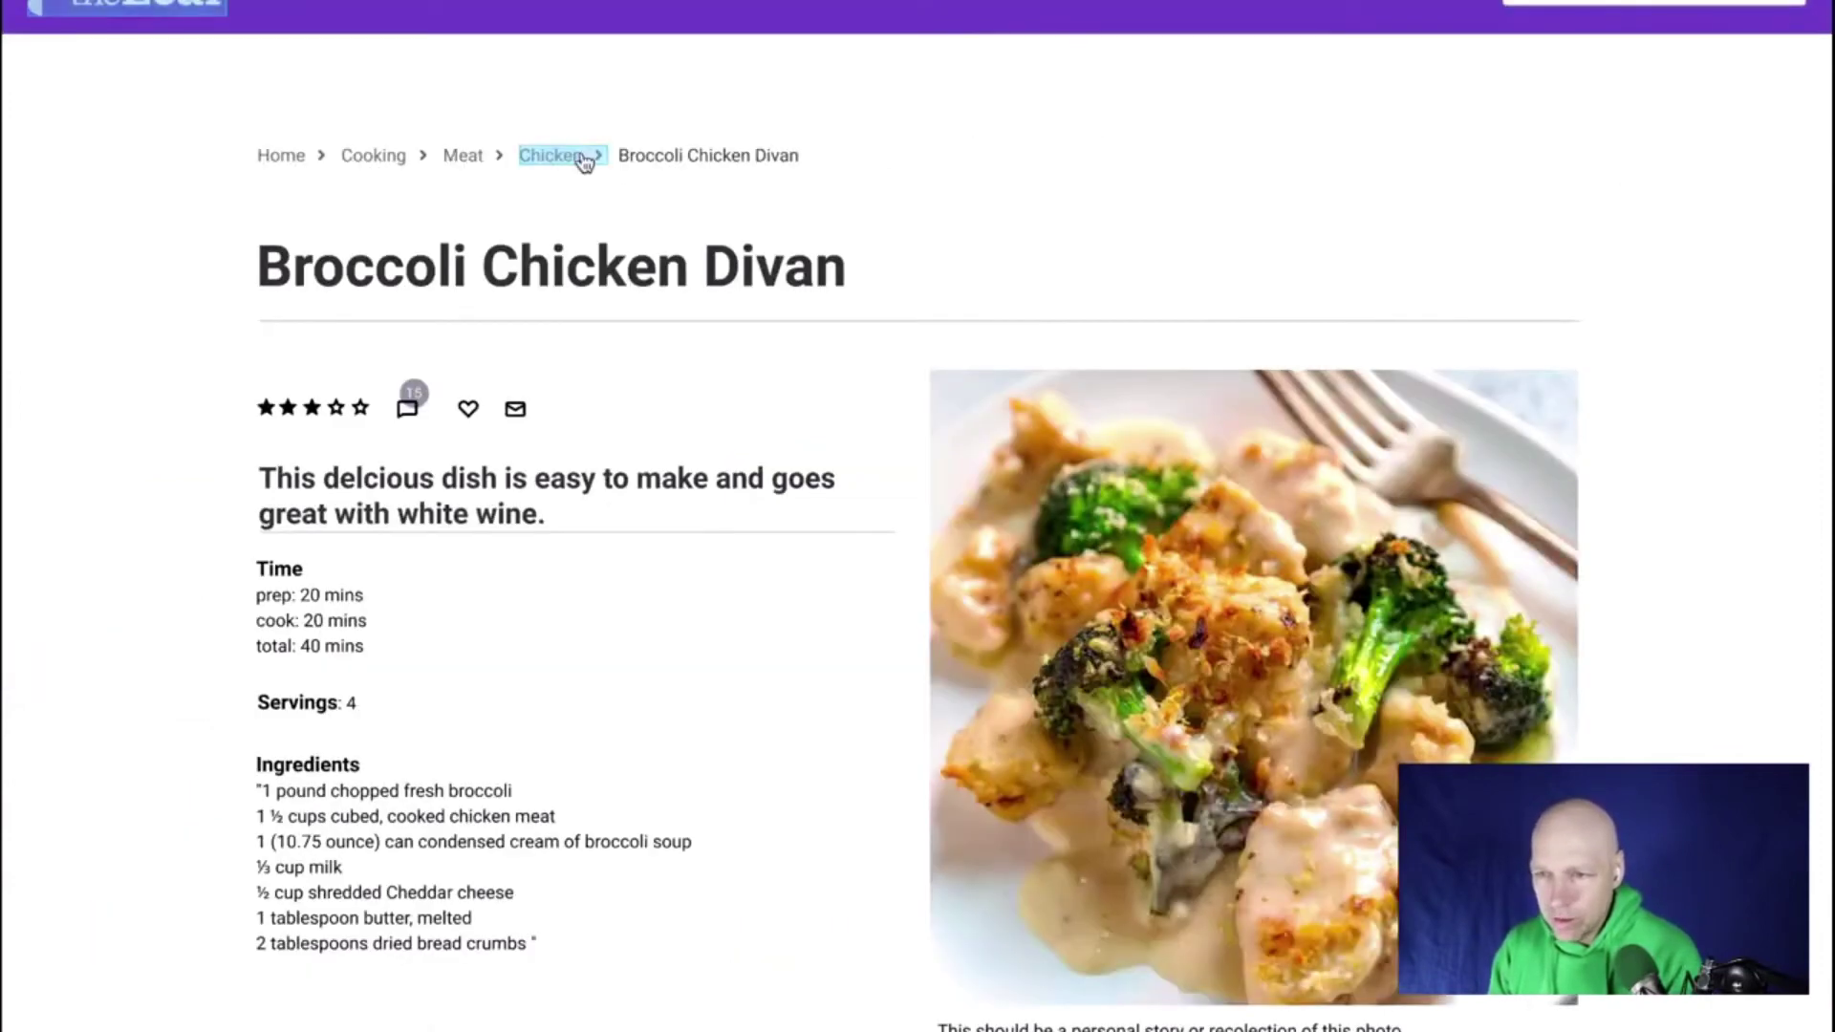
In the prototype, open Chicken results and Broccoli Chicken Divan, then use the logo to go home
{"action": "left_click", "coordinate": [575, 163]}
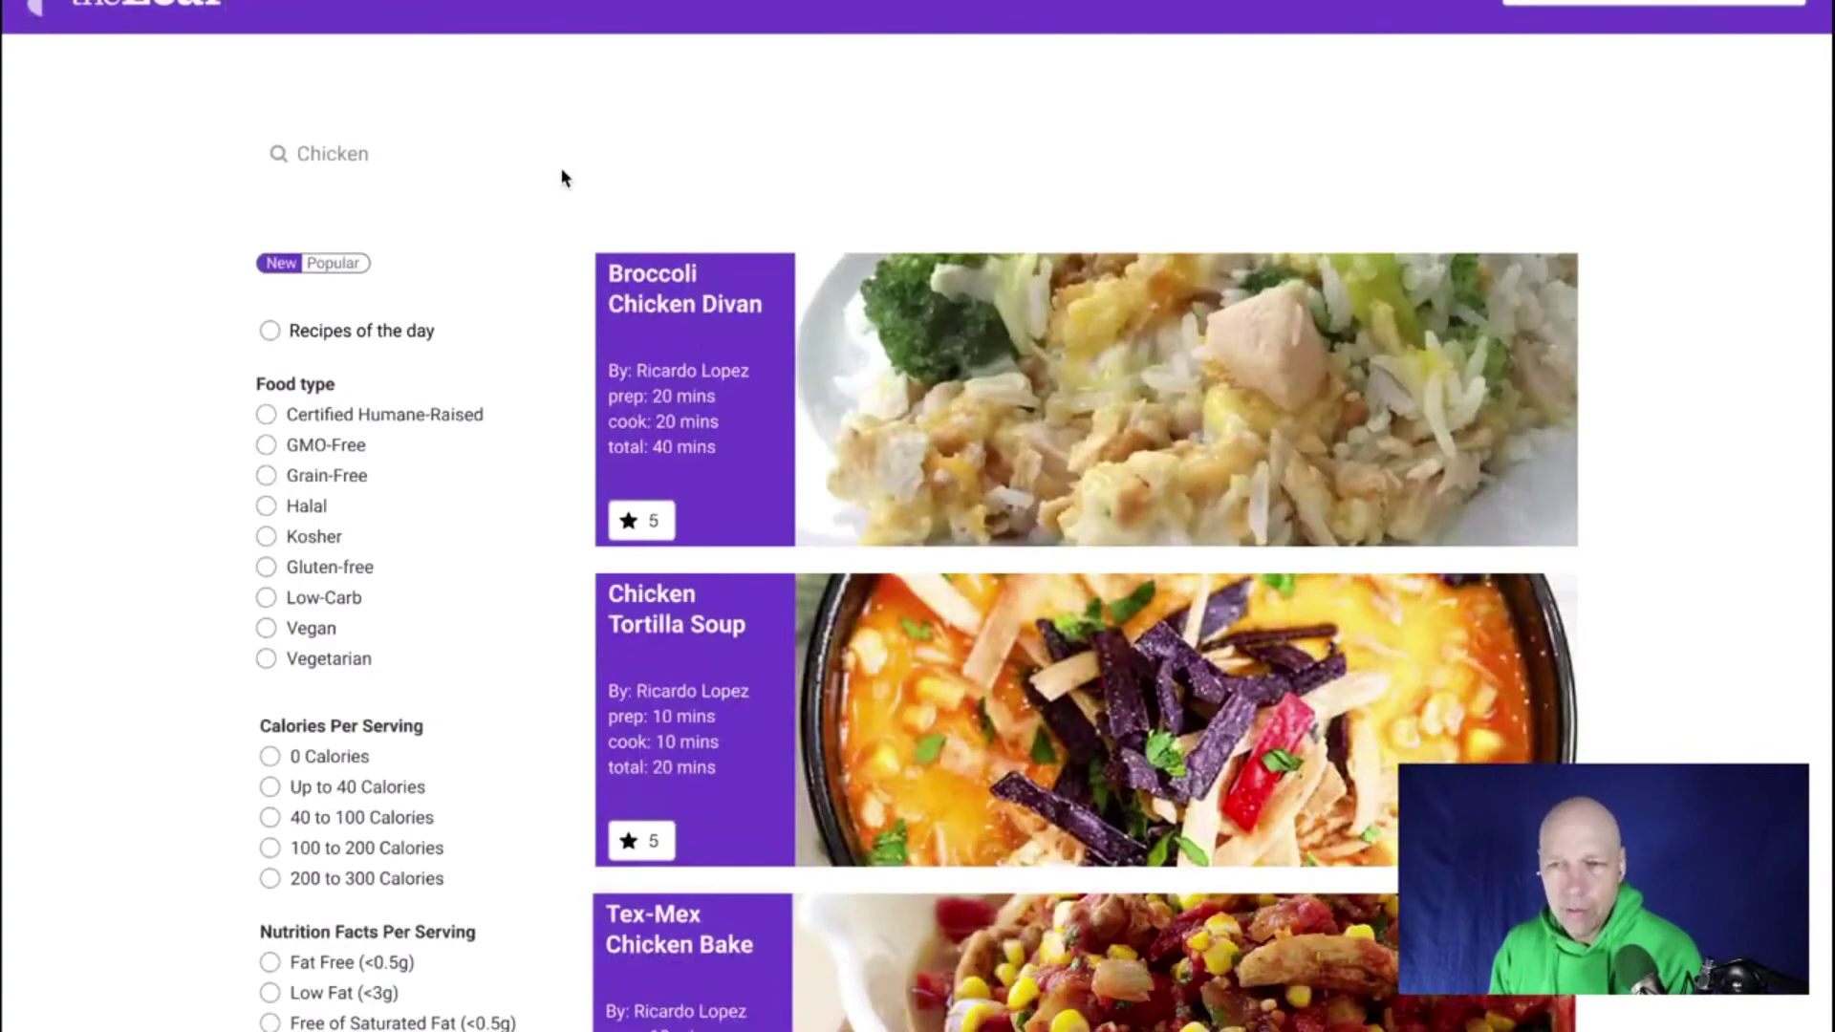
{"action": "left_click", "coordinate": [694, 323]}
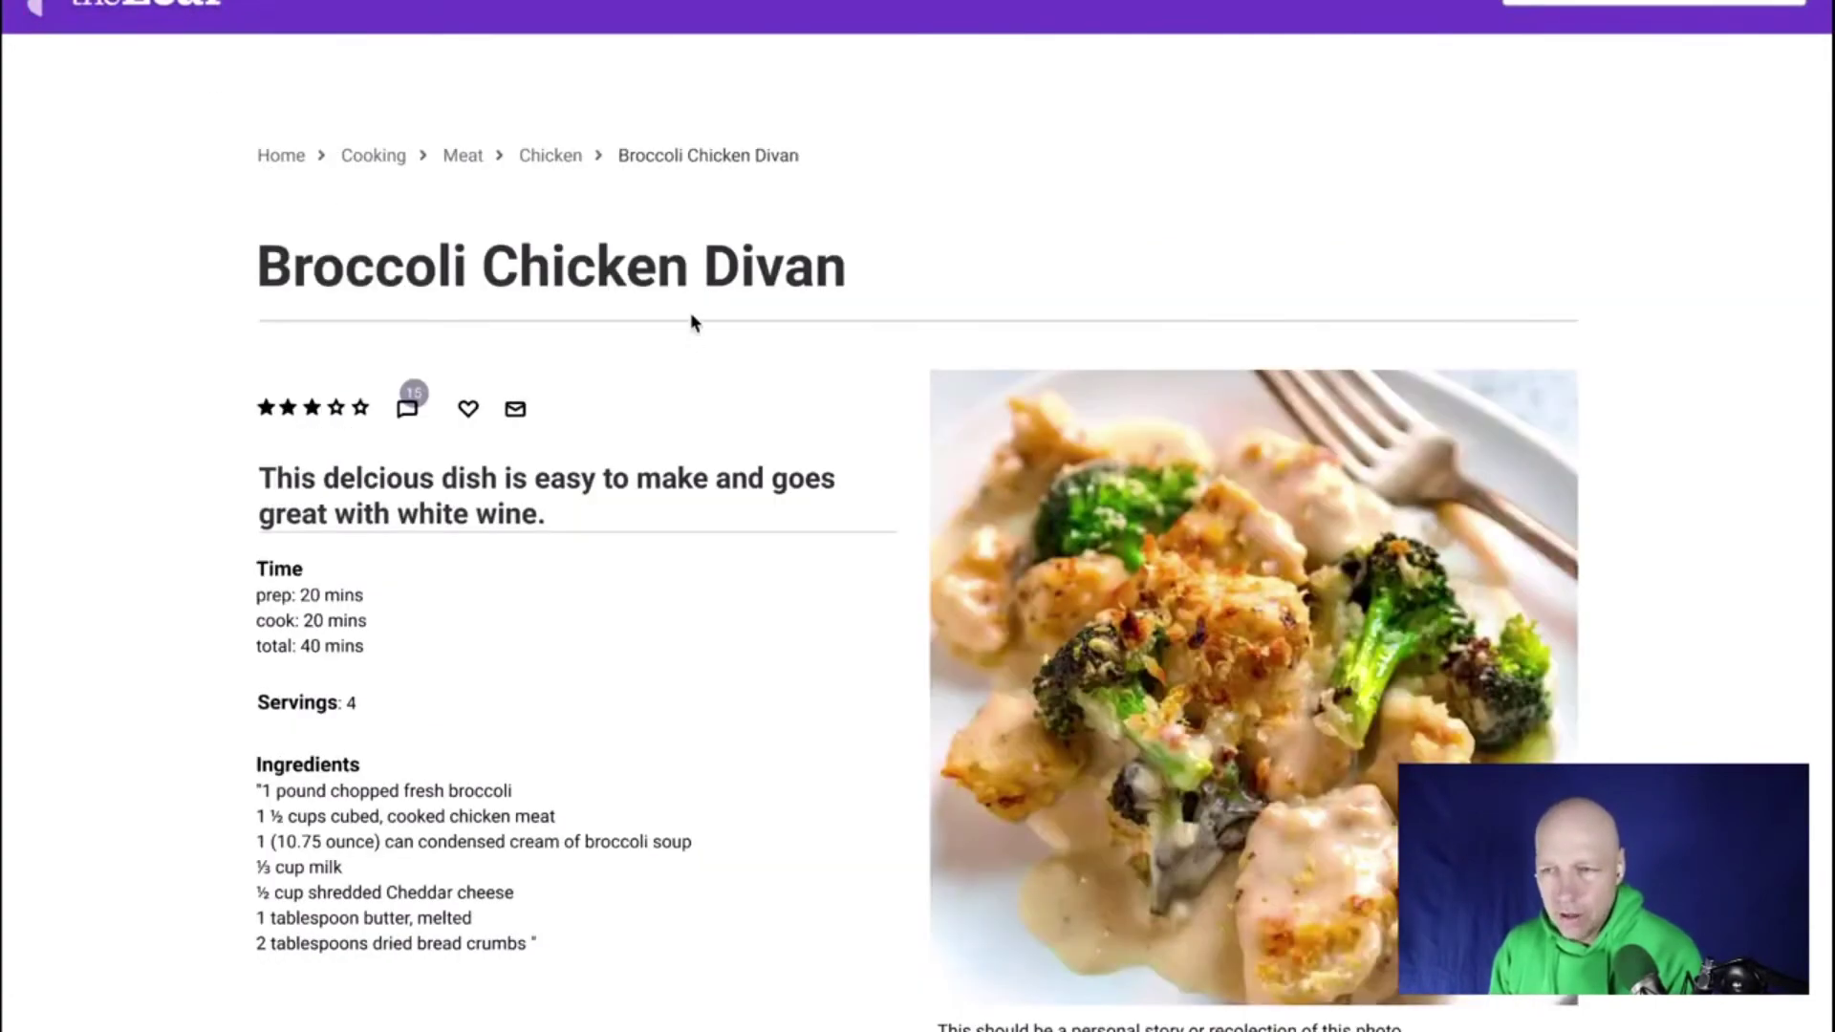
{"action": "left_click", "coordinate": [140, 5]}
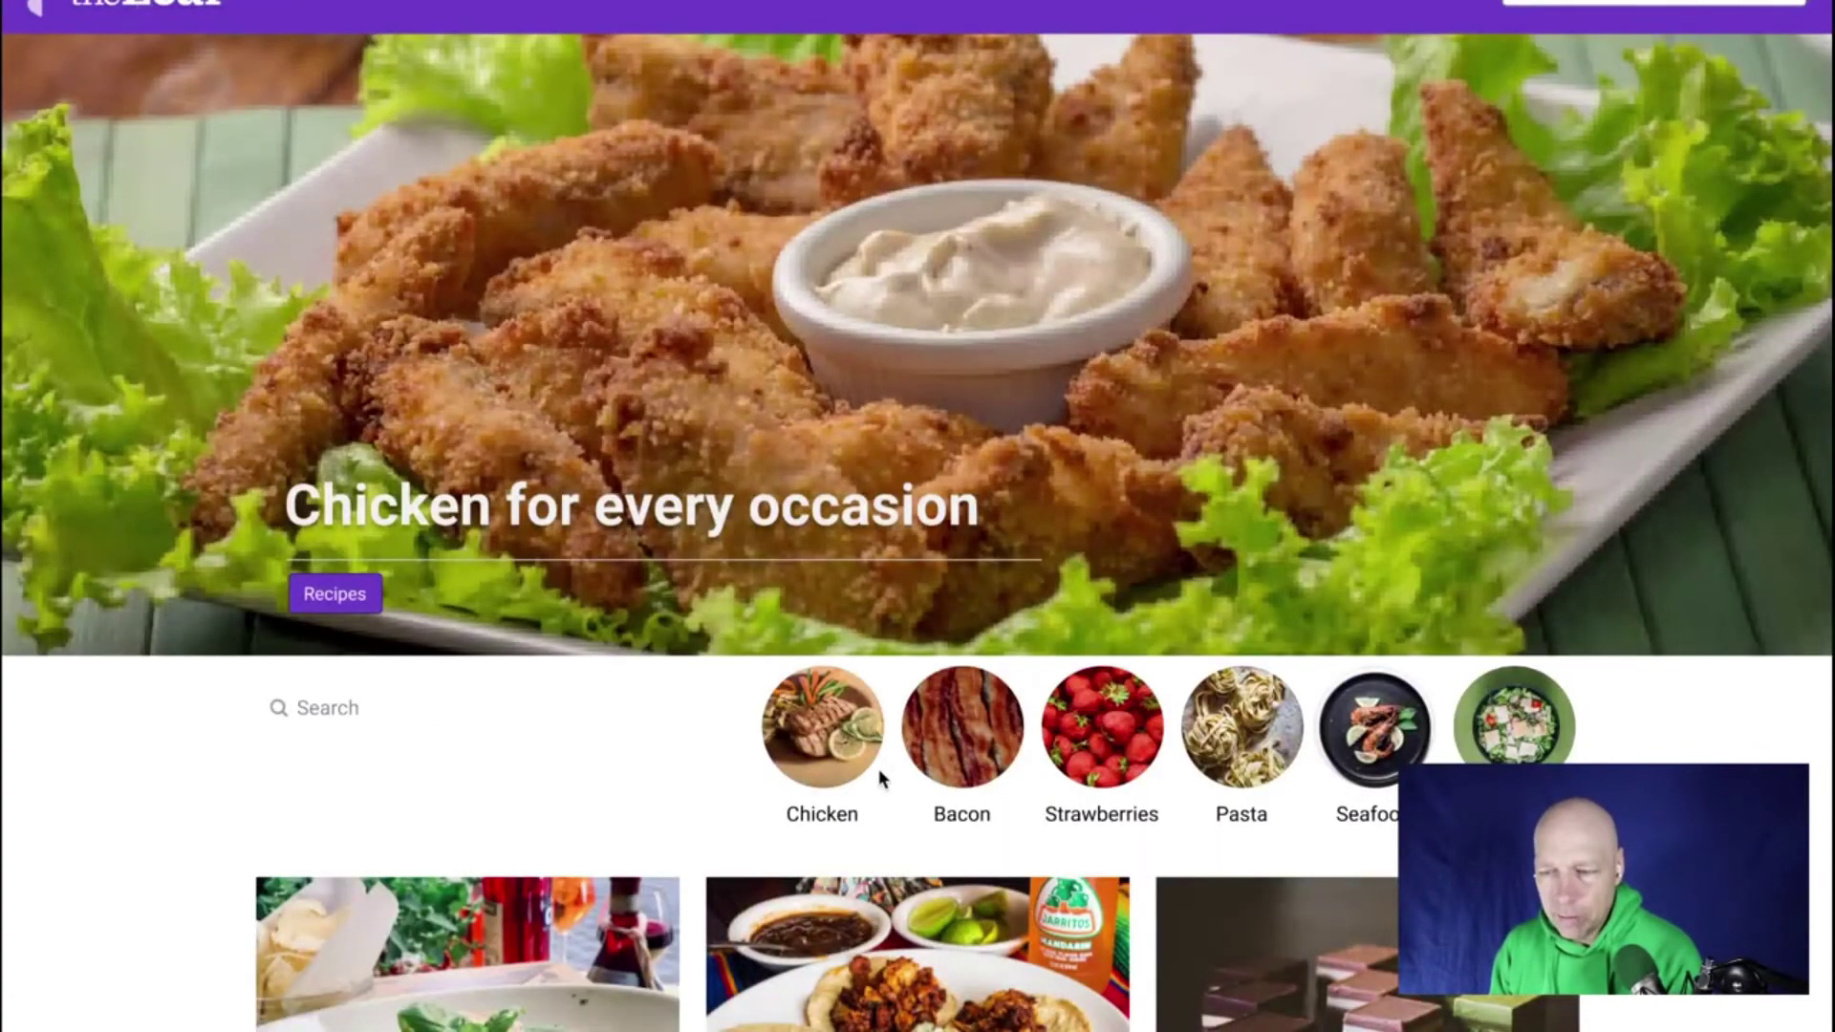
Reopen Broccoli Chicken Divan, return via the Chicken breadcrumb, then the logo, and scroll the home page
{"action": "left_click", "coordinate": [832, 751]}
{"action": "left_click", "coordinate": [698, 277]}
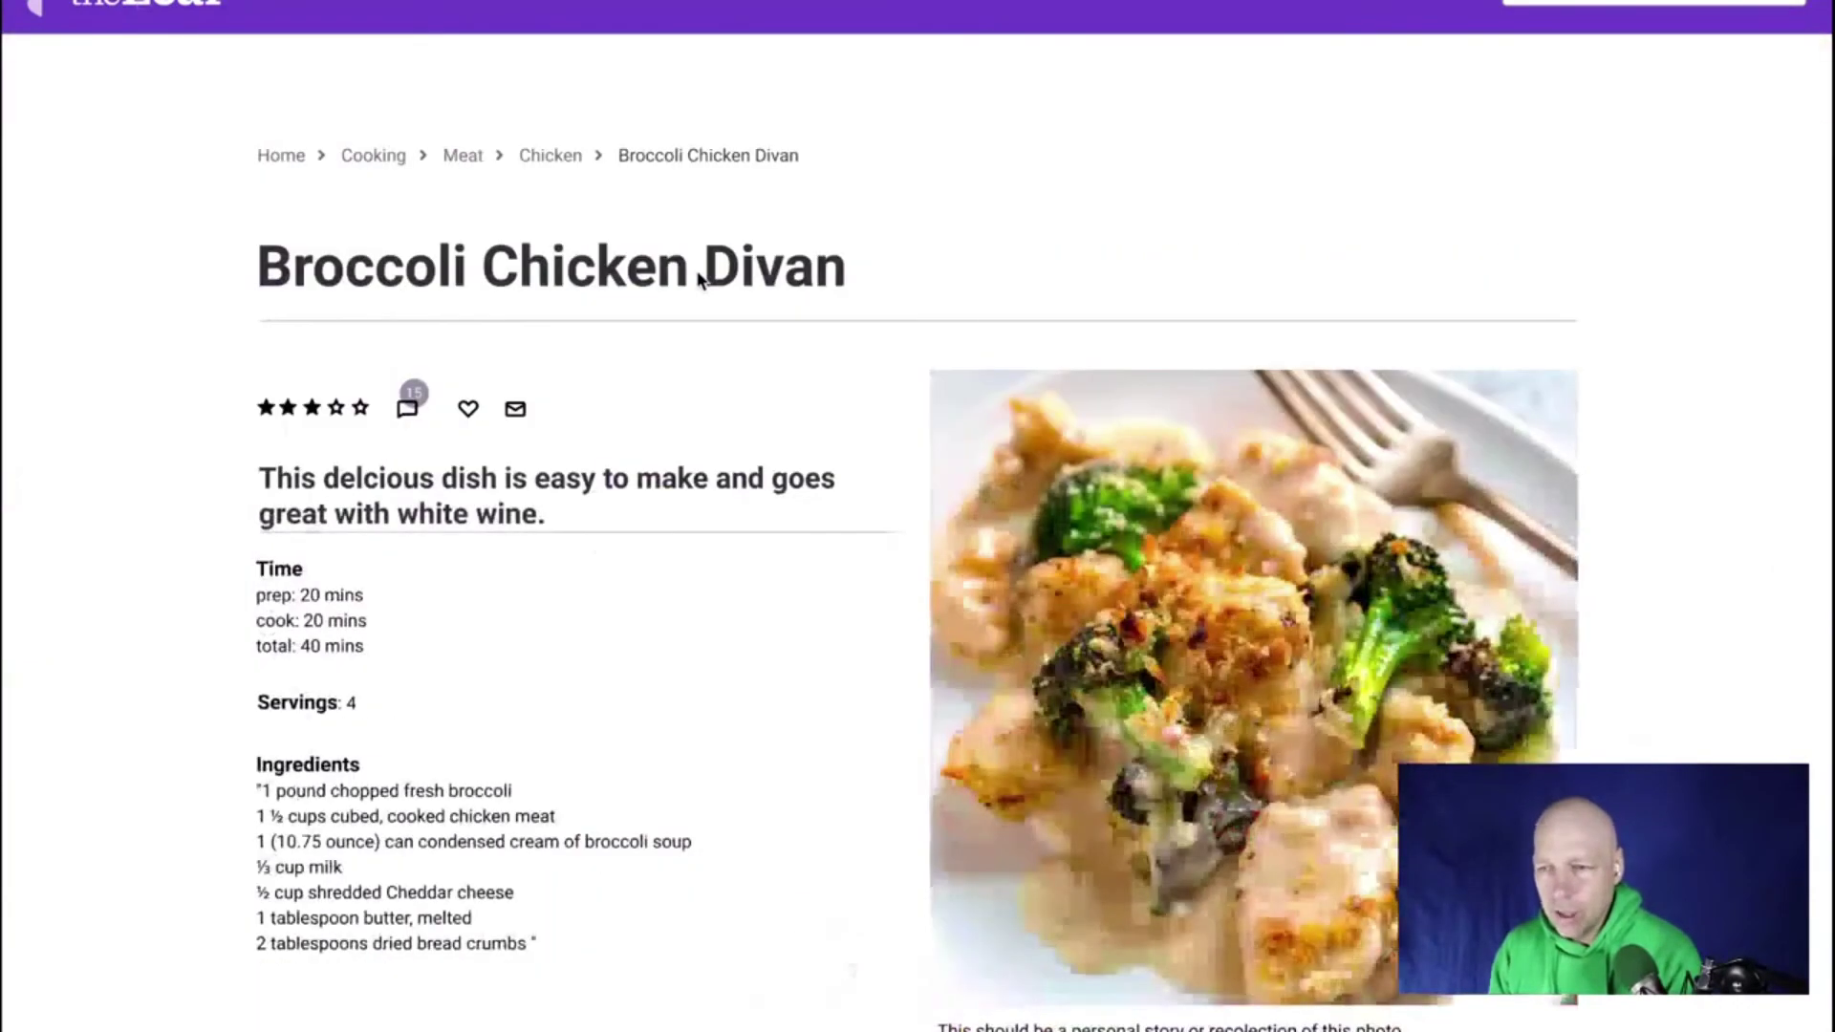
{"action": "left_click", "coordinate": [548, 156]}
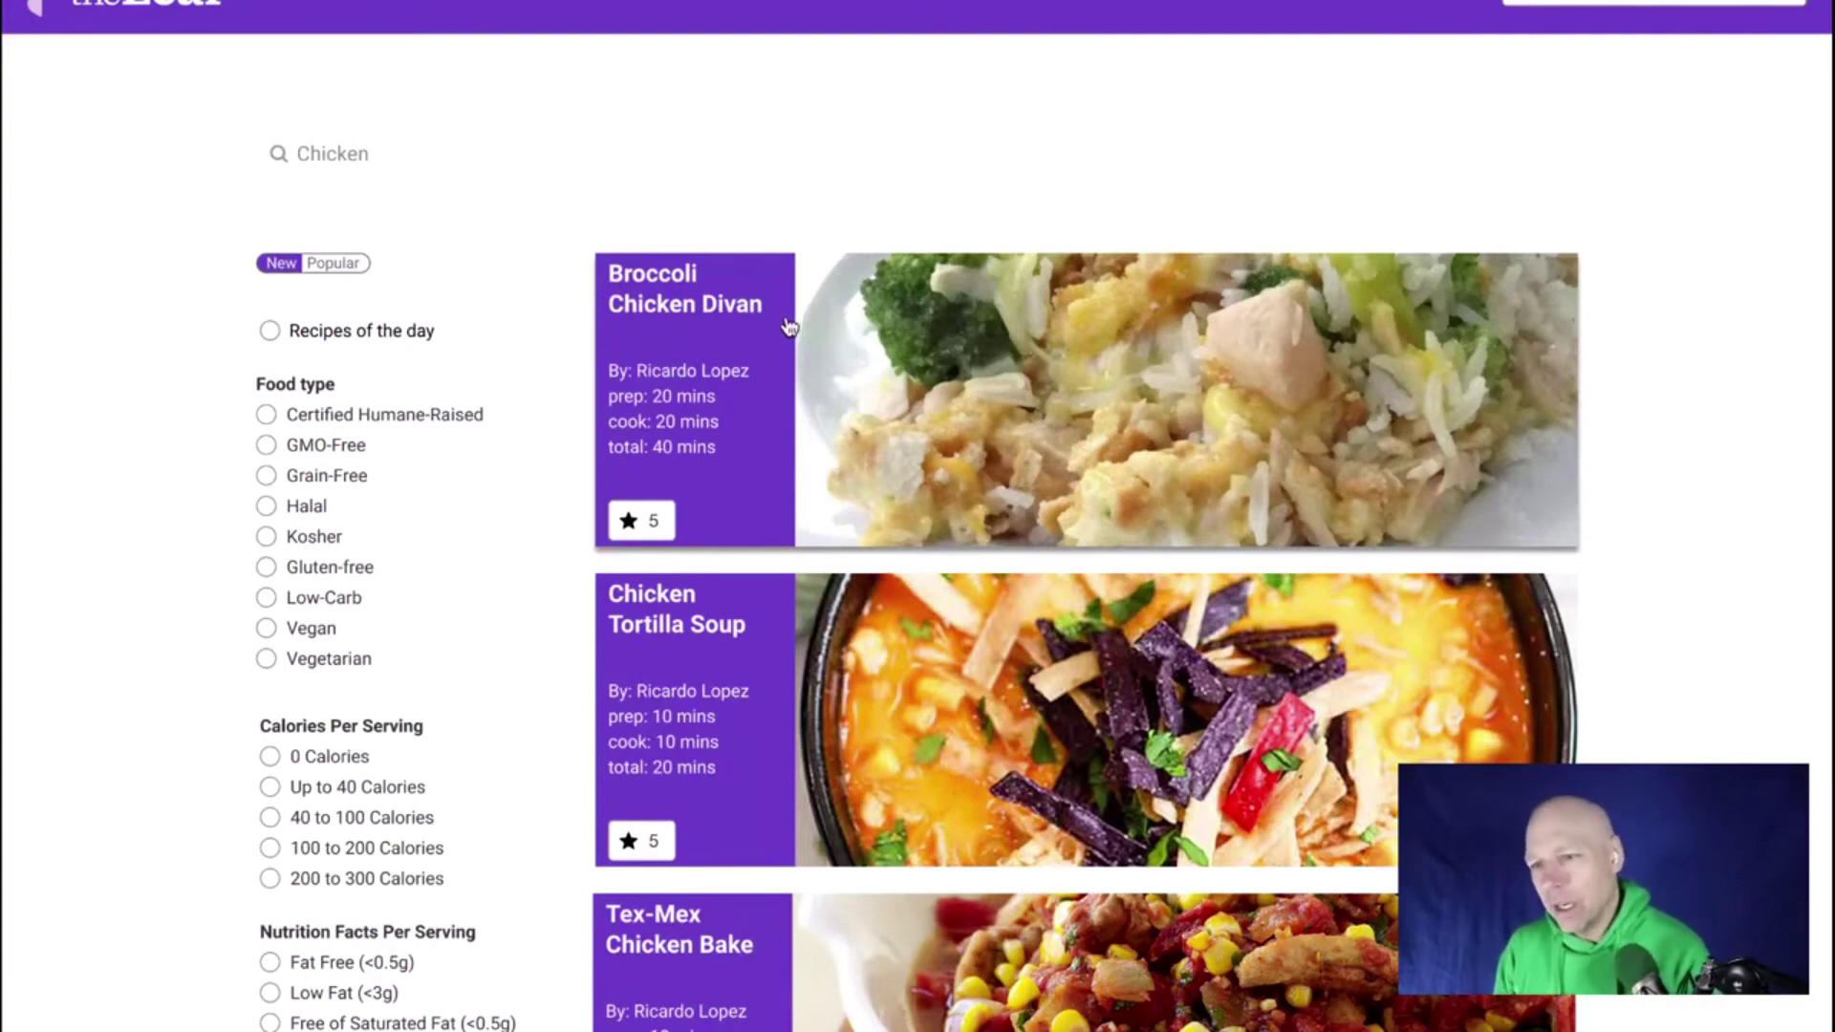
{"action": "left_click", "coordinate": [161, 5]}
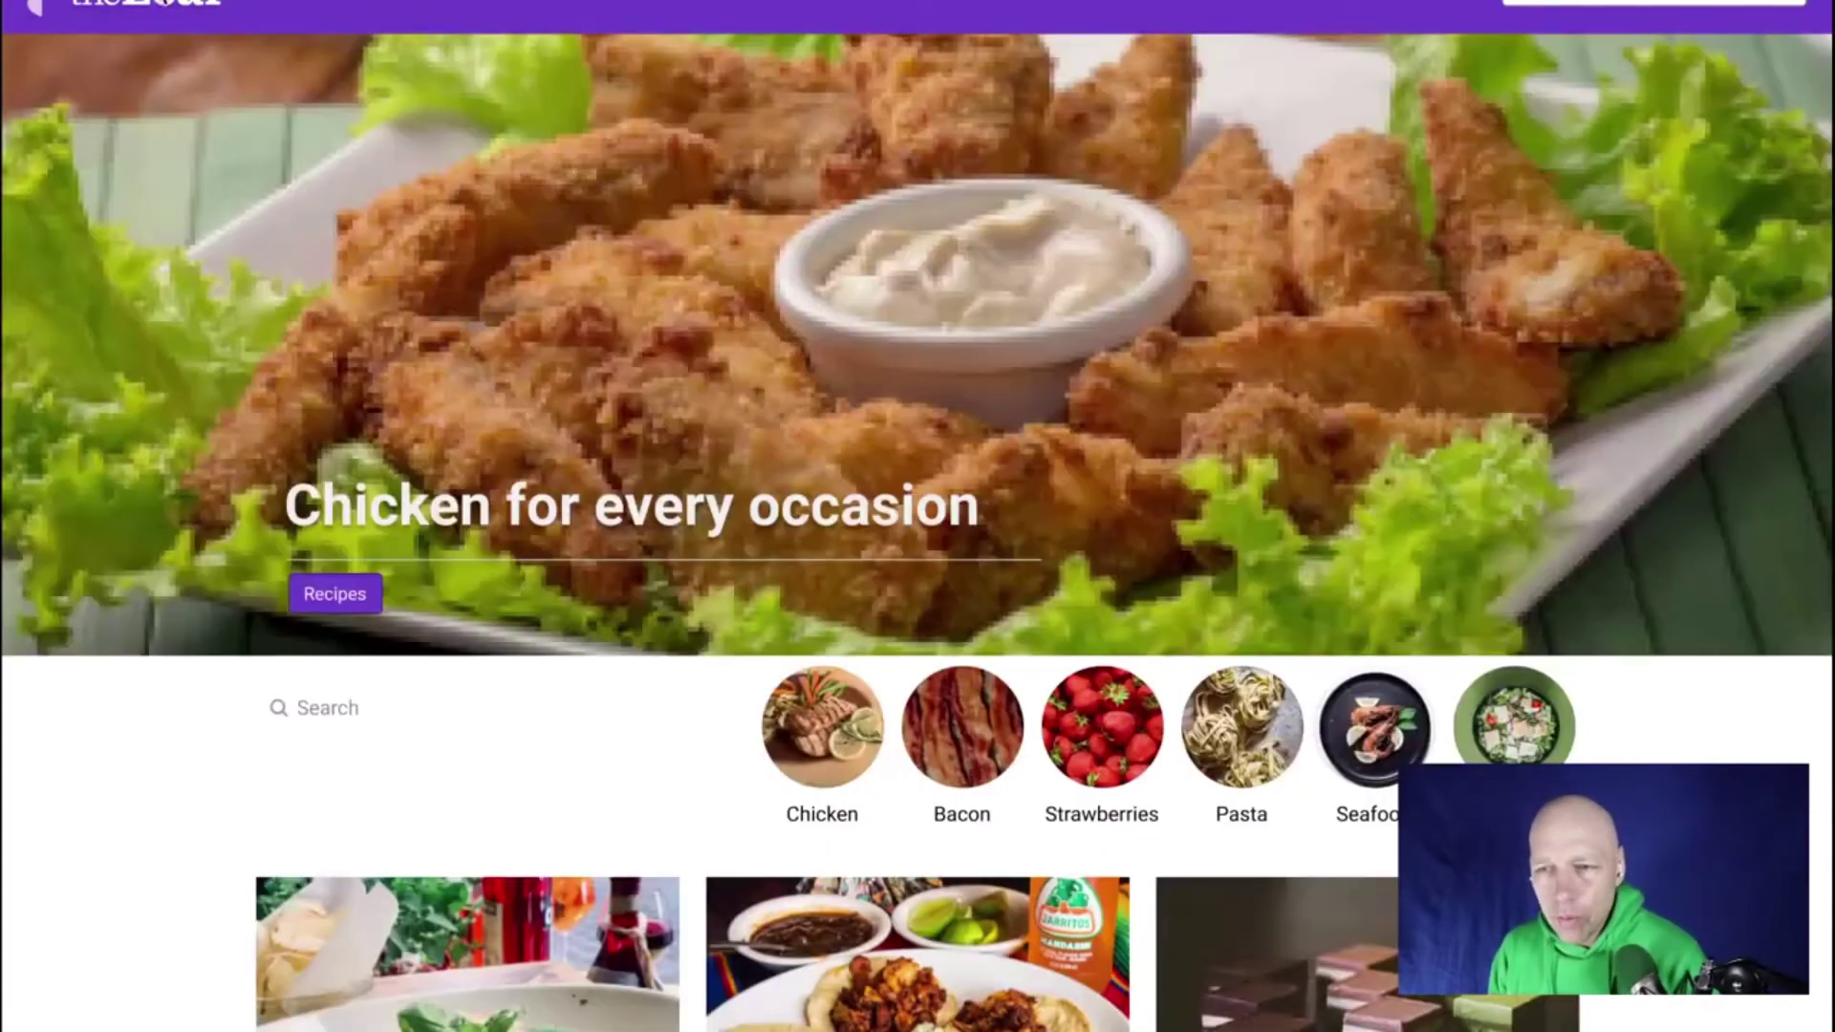
{"action": "scroll", "coordinate": [803, 630], "scroll_direction": "down", "scroll_amount": 1}
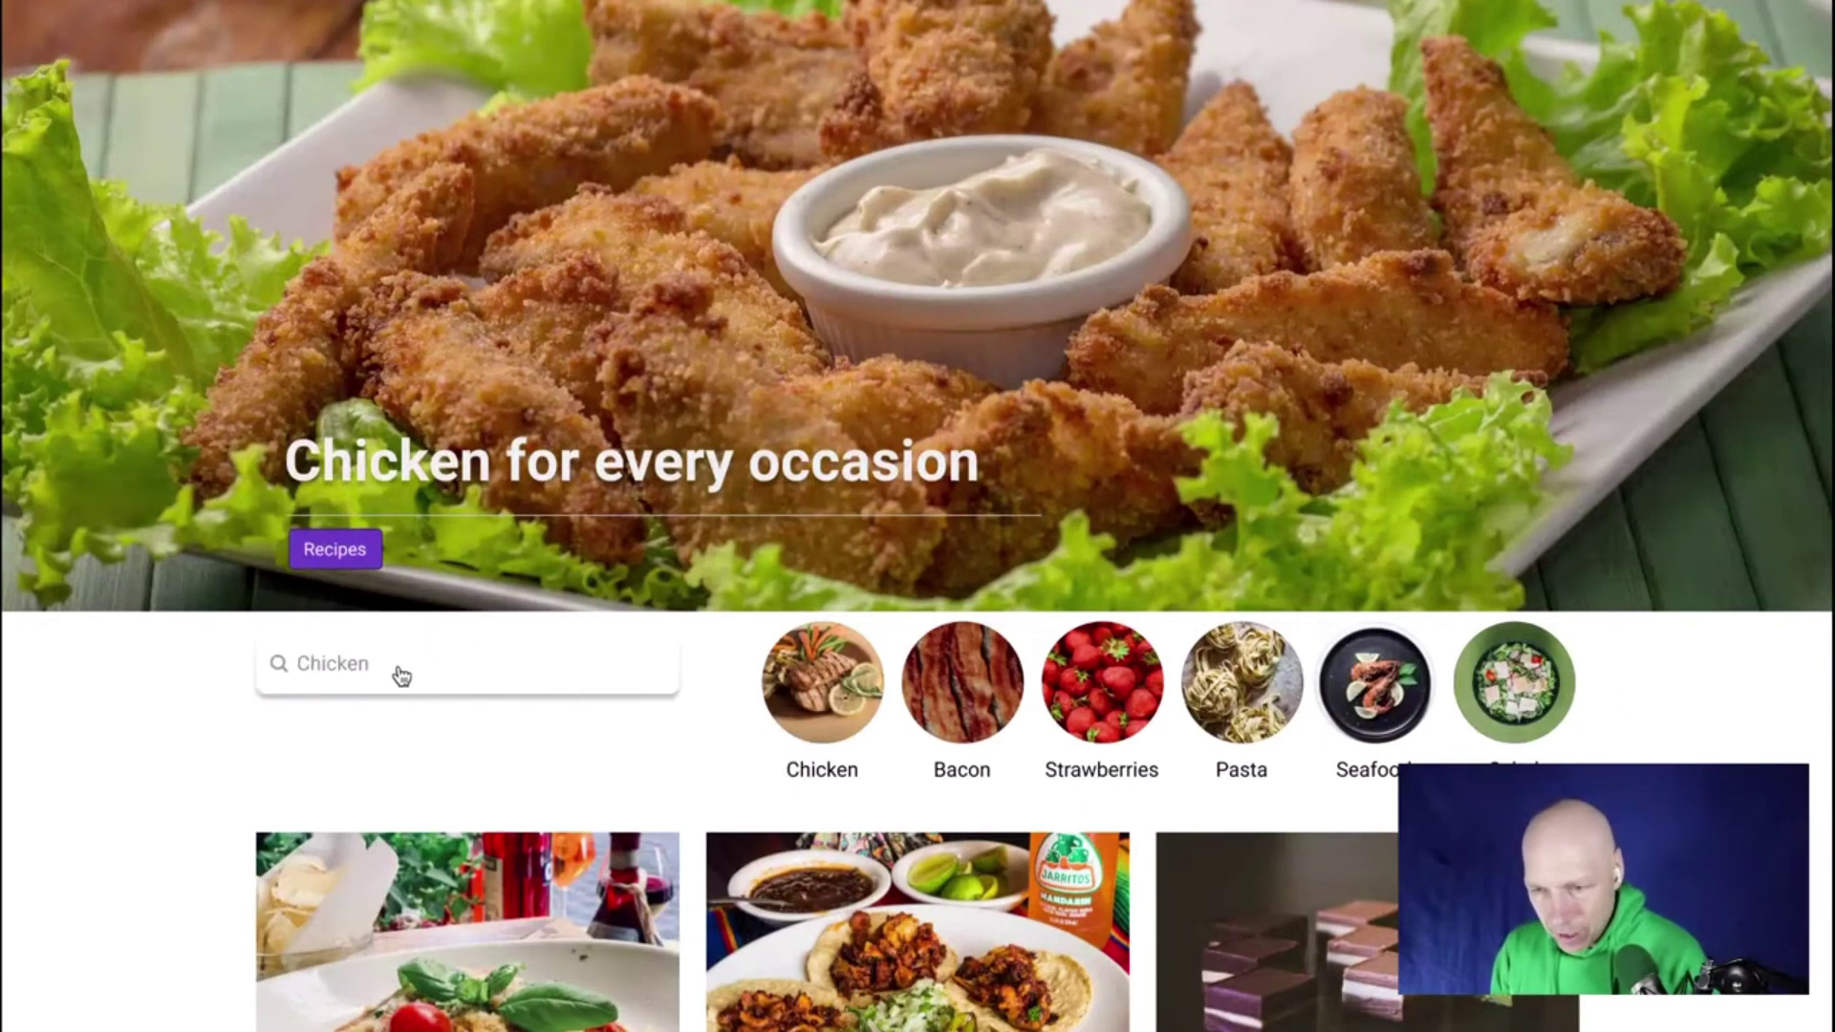
{"action": "scroll", "coordinate": [1438, 191], "scroll_direction": "up", "scroll_amount": 1}
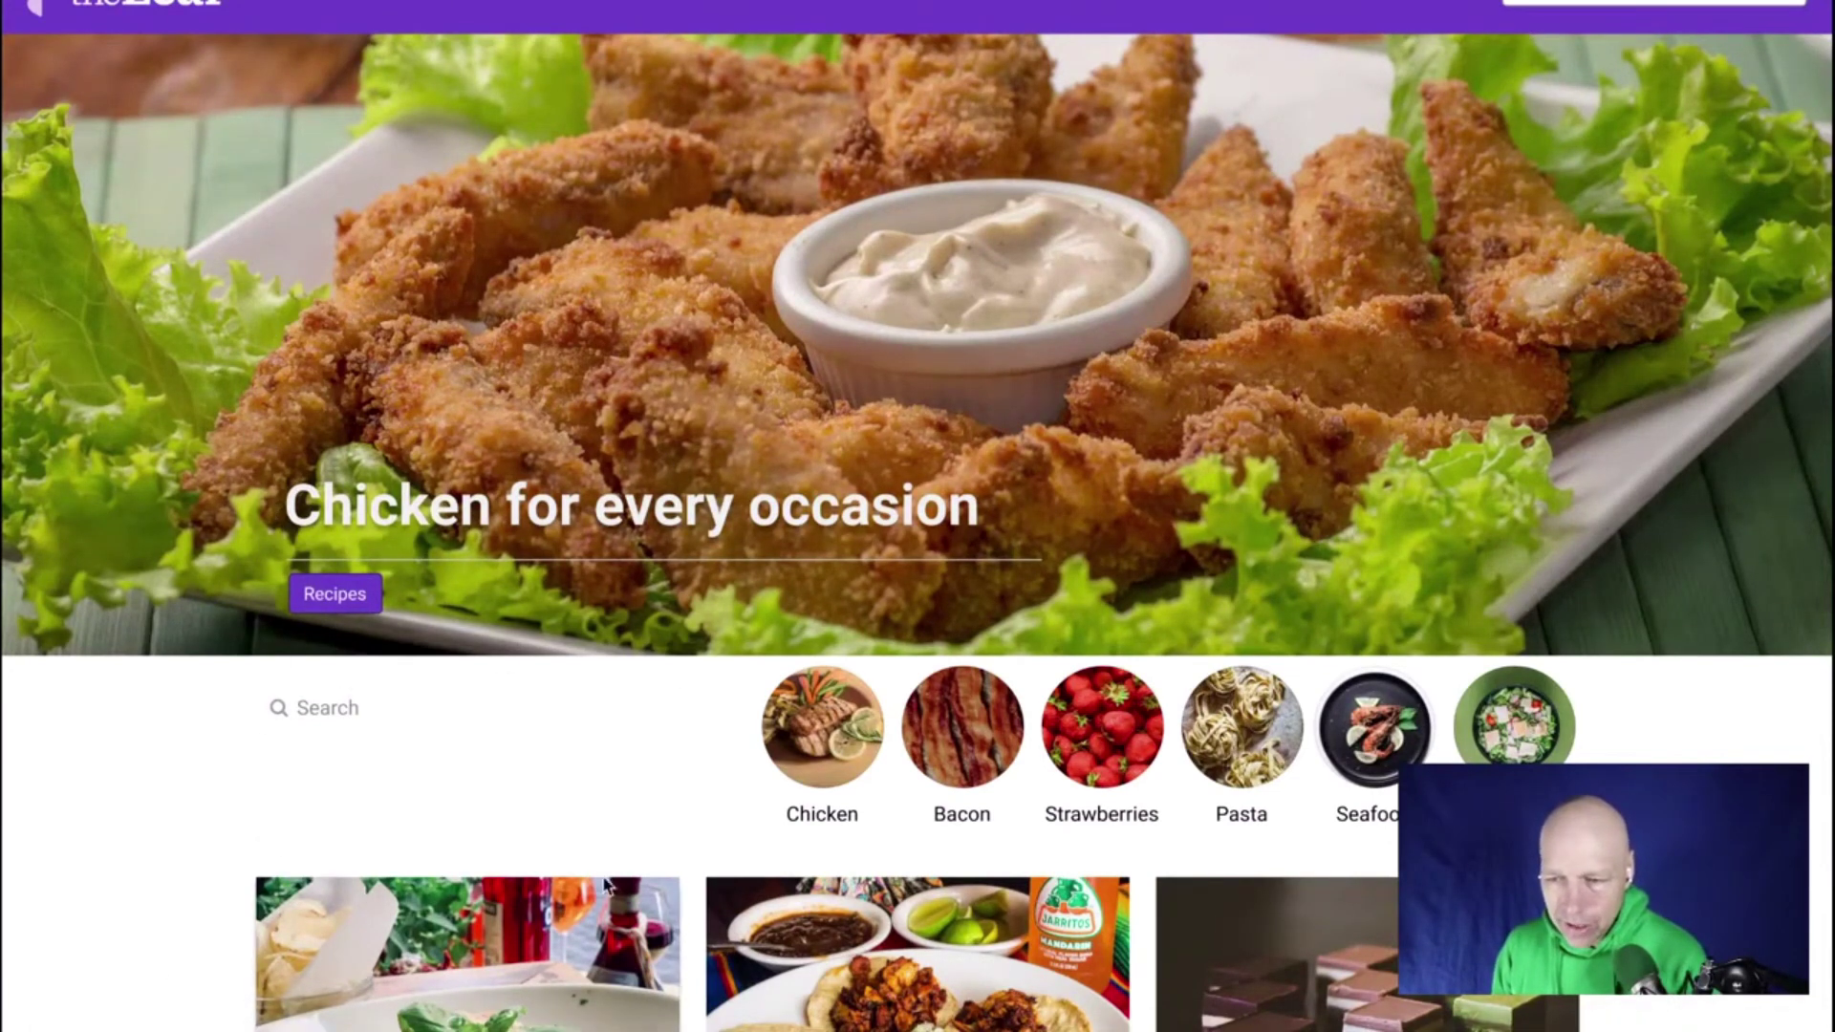
{"action": "scroll", "coordinate": [604, 884], "scroll_direction": "down", "scroll_amount": 1}
{"action": "scroll", "coordinate": [254, 839], "scroll_direction": "down", "scroll_amount": 8}
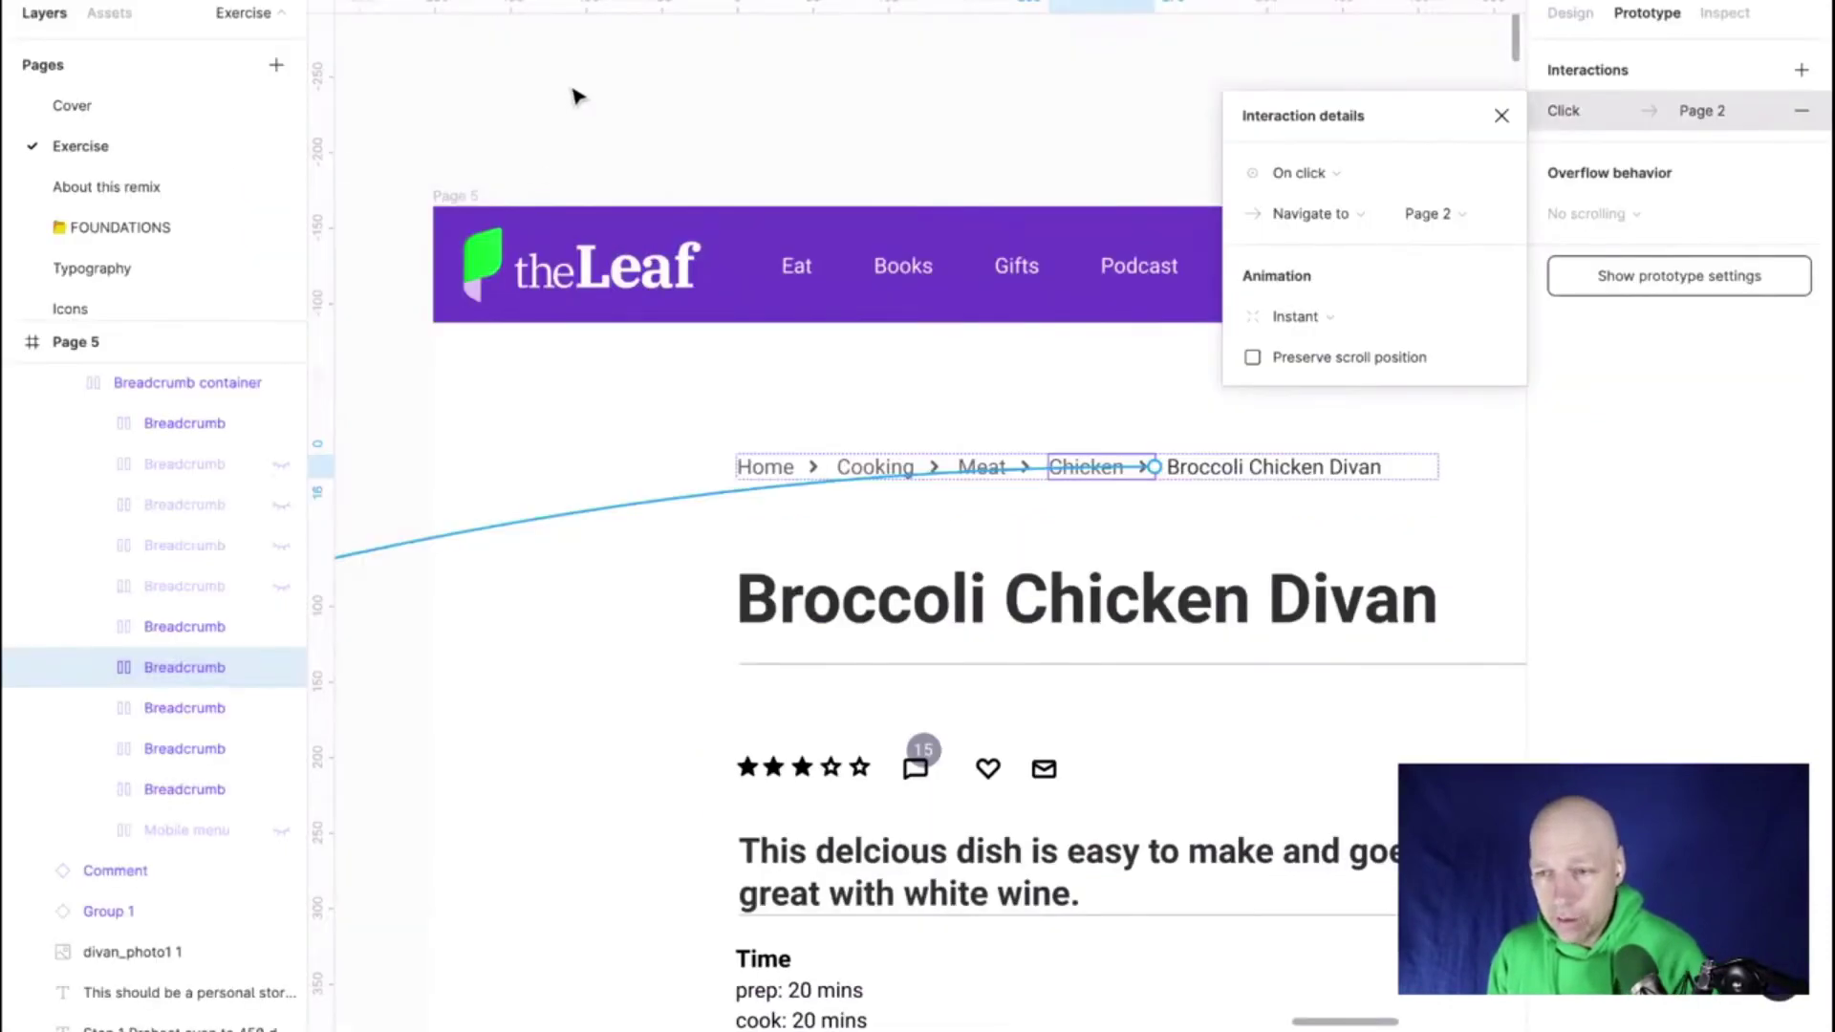
Run Spellchecker from the canvas menu with nothing selected, then select the Navbar - Main component
{"action": "left_click", "coordinate": [574, 95]}
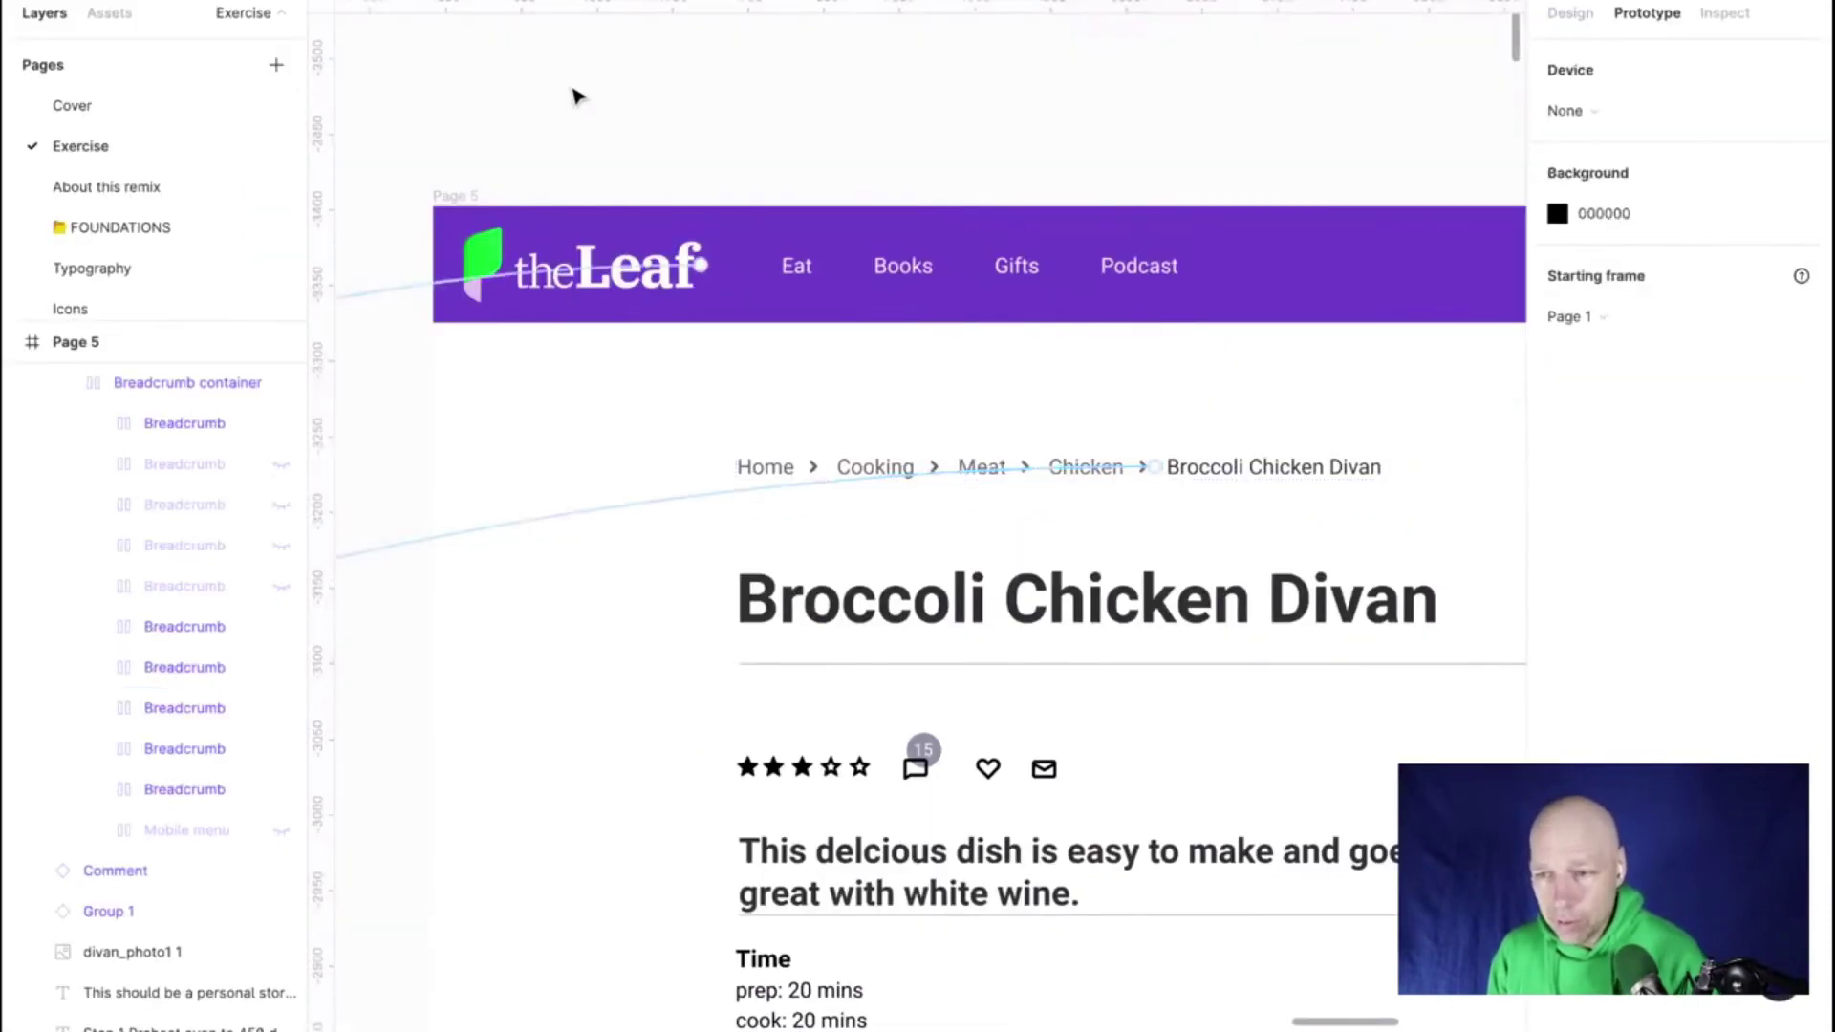
{"action": "right_click", "coordinate": [576, 86]}
{"action": "mouse_move", "coordinate": [715, 195]}
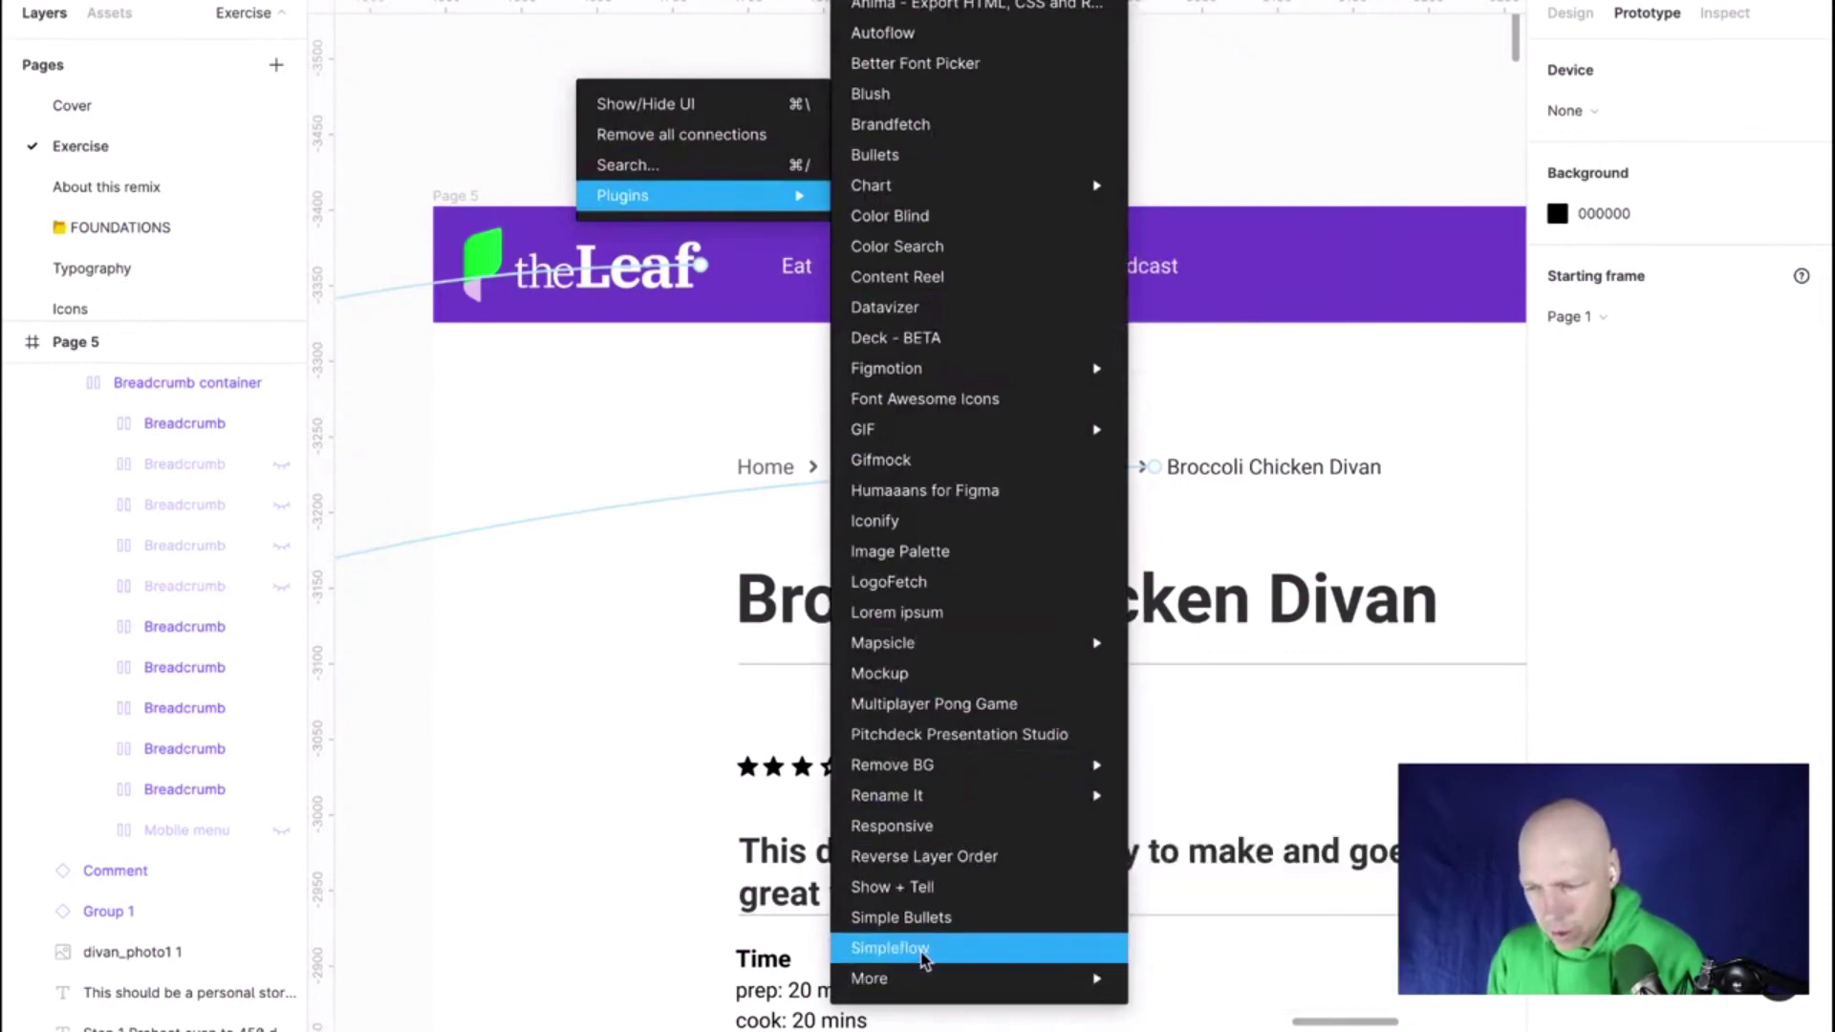
{"action": "mouse_move", "coordinate": [1026, 970]}
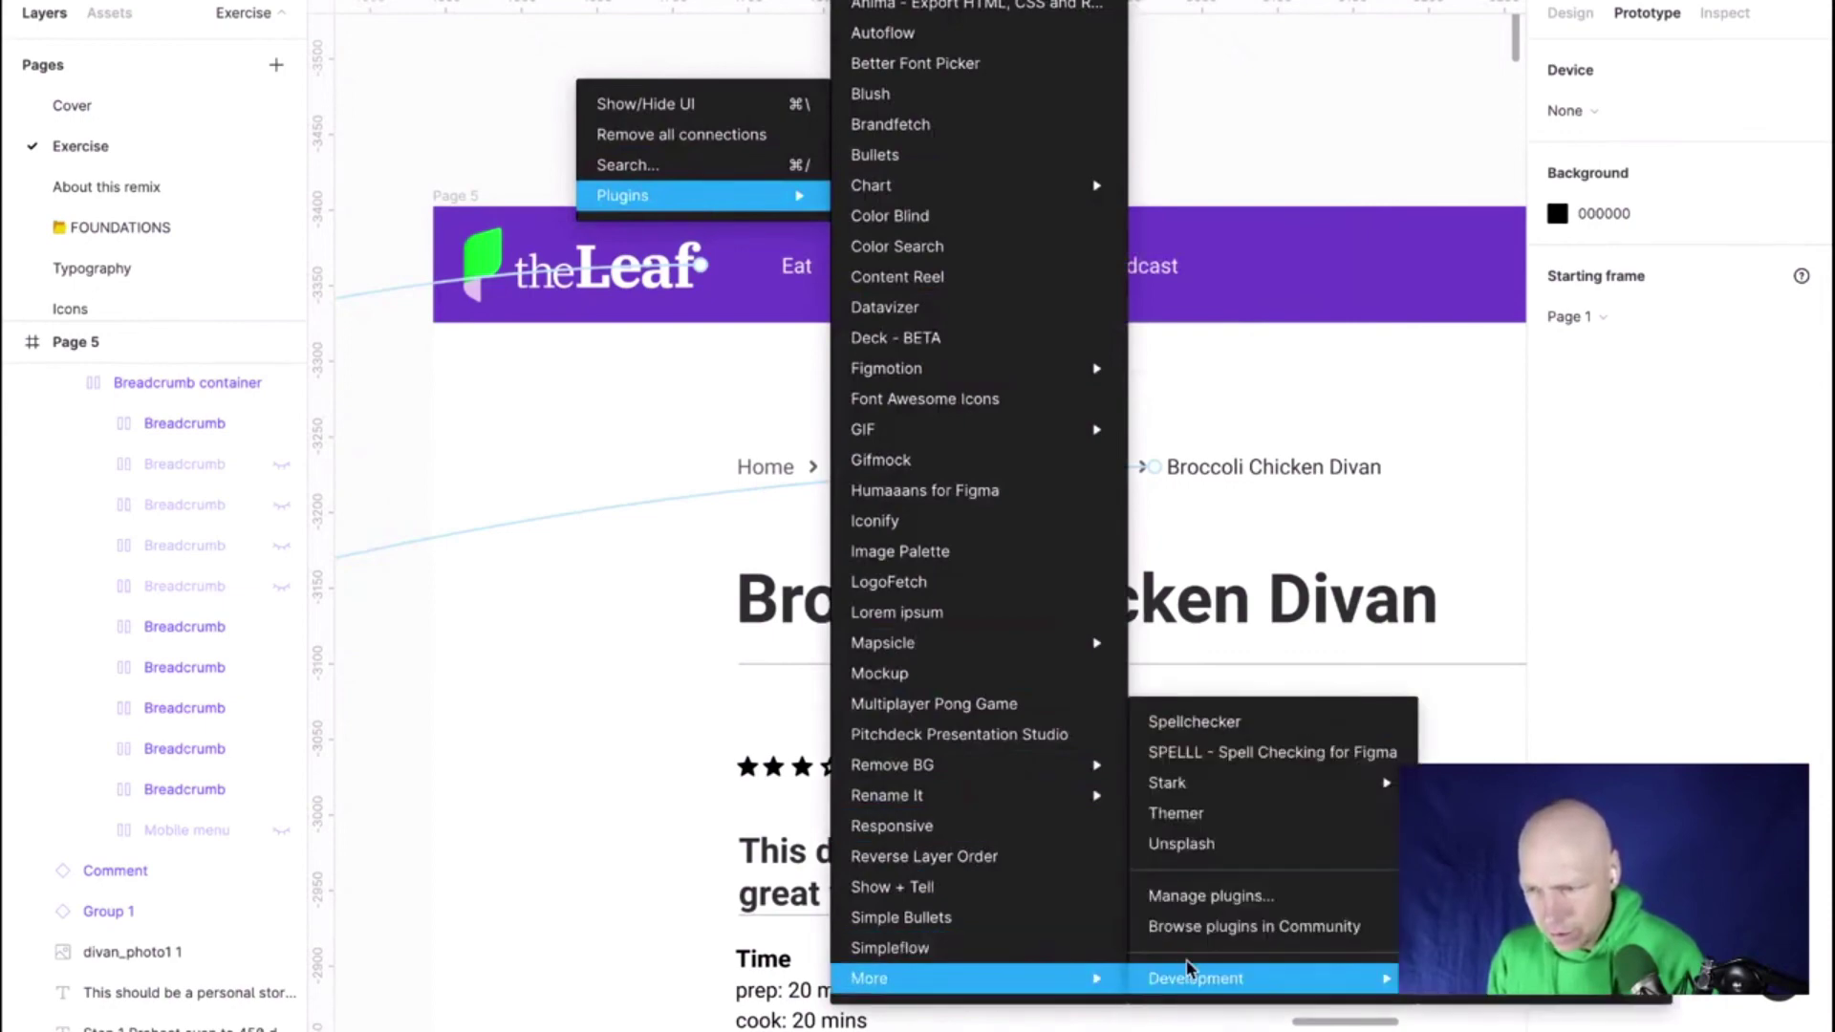
{"action": "left_click", "coordinate": [1220, 734]}
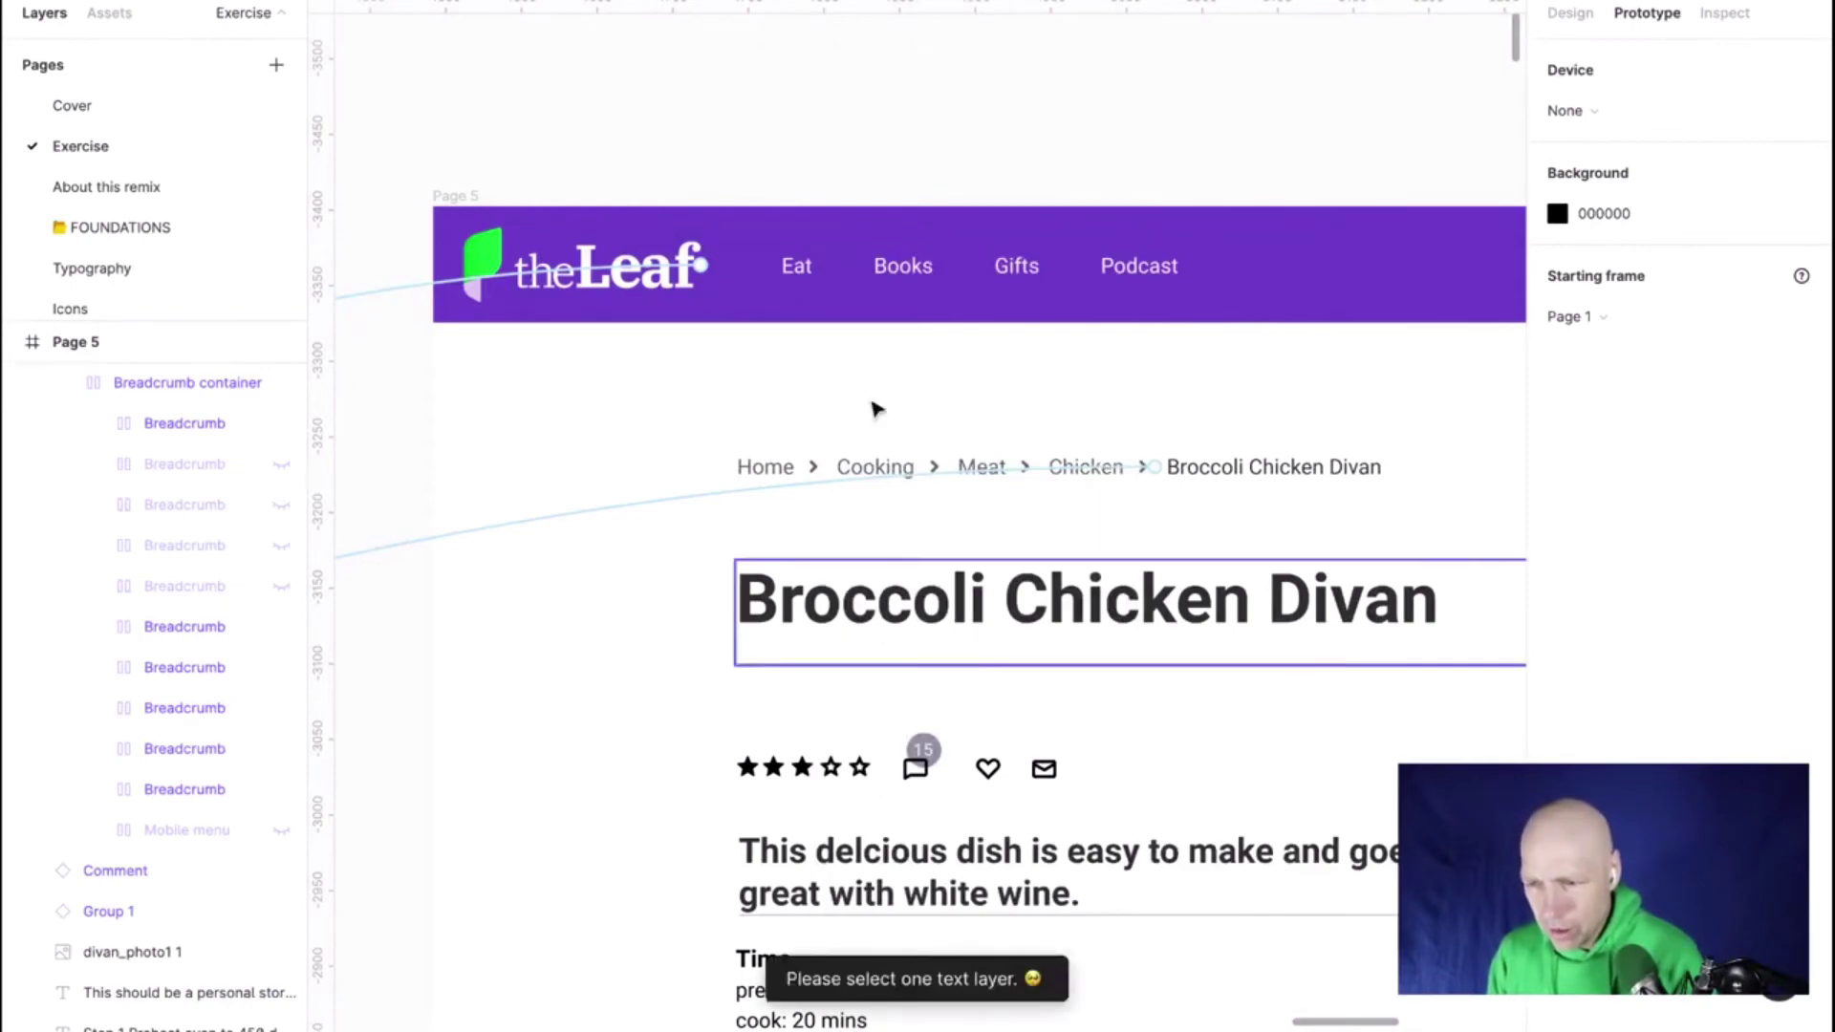
{"action": "left_click", "coordinate": [794, 276]}
Zoom to the Chilli con Carne card and run Spellchecker on the card's text frame
{"action": "scroll", "coordinate": [793, 287], "scroll_direction": "left", "scroll_amount": 10}
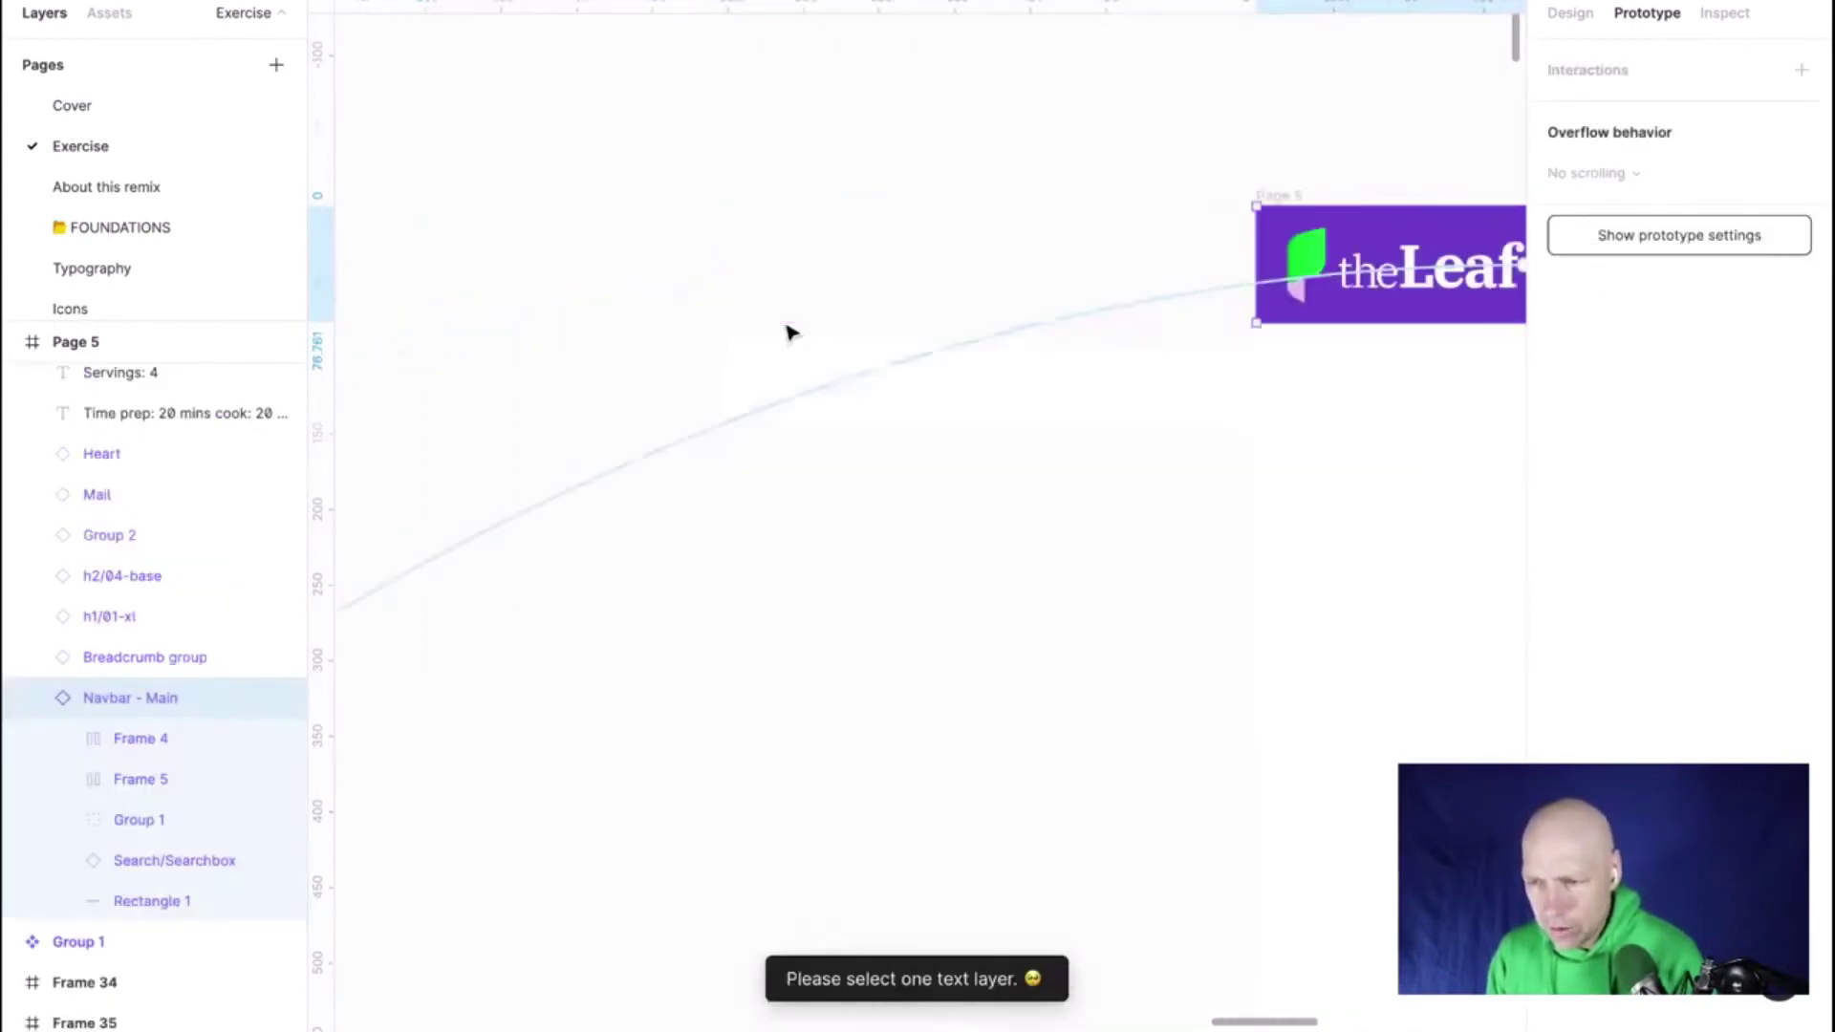
{"action": "scroll", "coordinate": [790, 333], "scroll_direction": "down", "scroll_amount": 10}
{"action": "scroll", "coordinate": [790, 333], "scroll_direction": "down", "scroll_amount": 5}
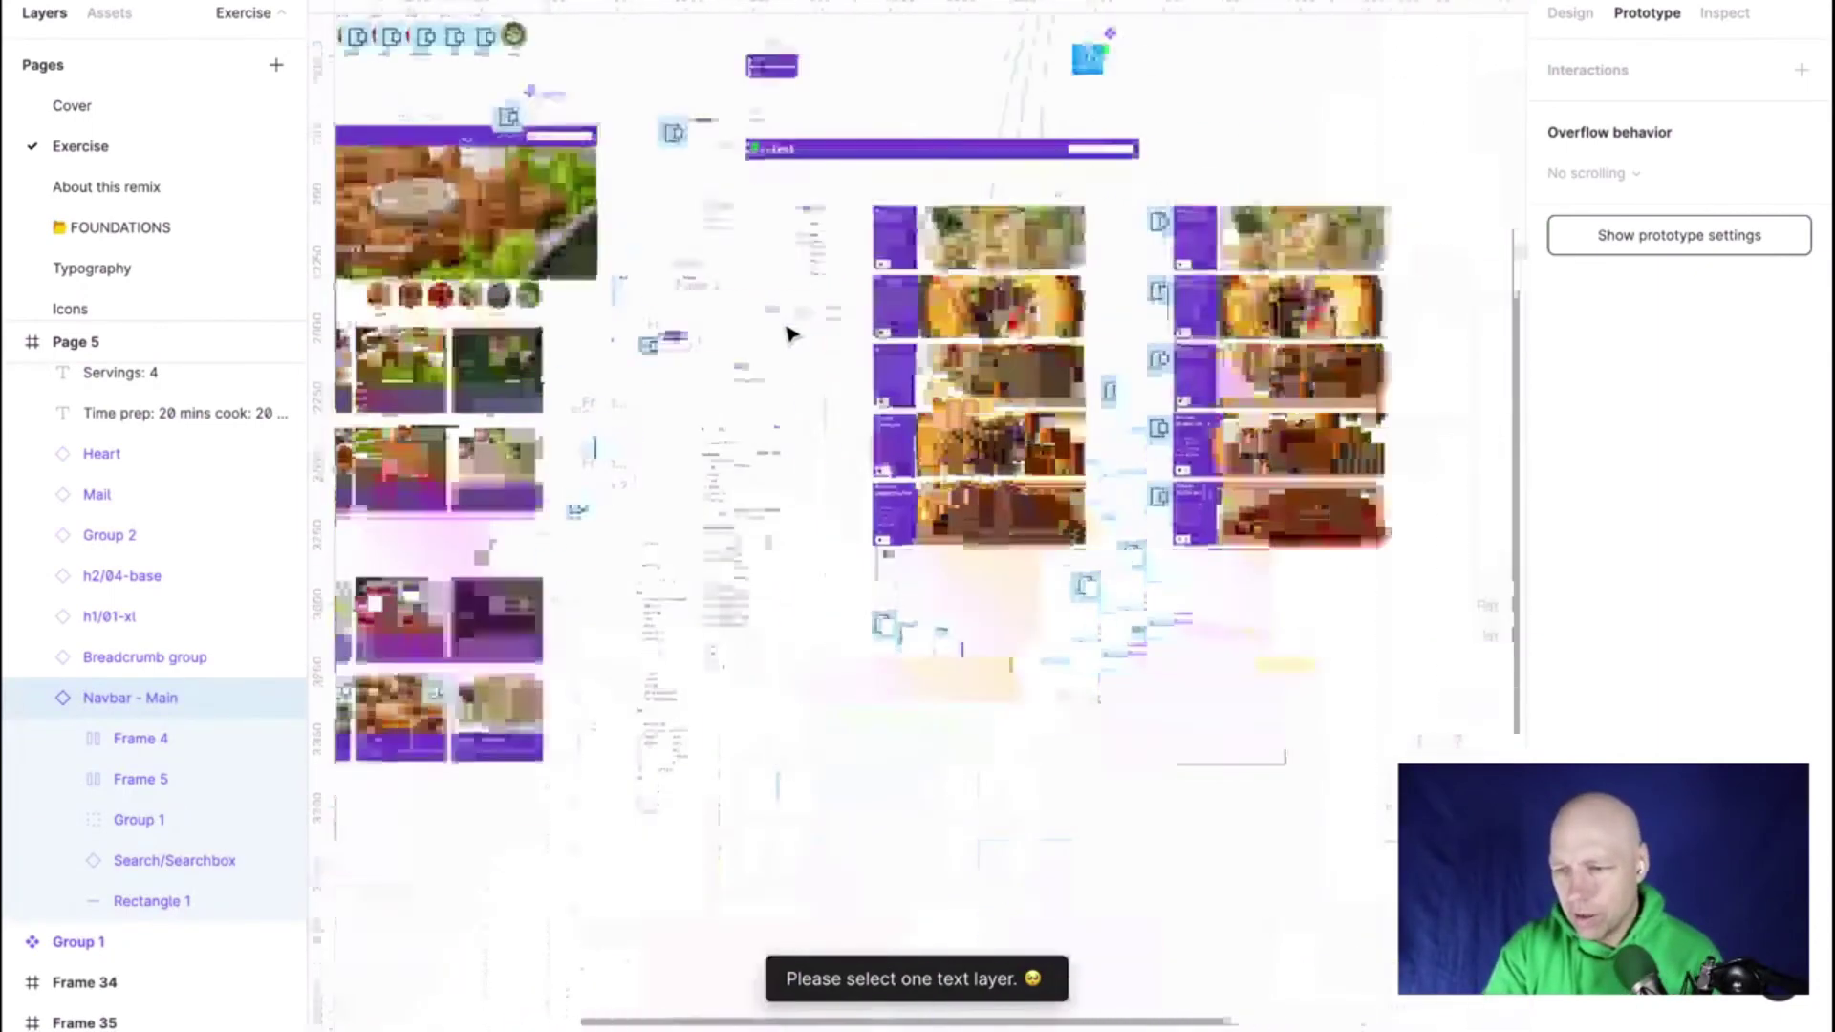
{"action": "scroll", "coordinate": [790, 332], "scroll_direction": "up", "scroll_amount": 2}
{"action": "scroll", "coordinate": [789, 332], "scroll_direction": "left", "scroll_amount": 5}
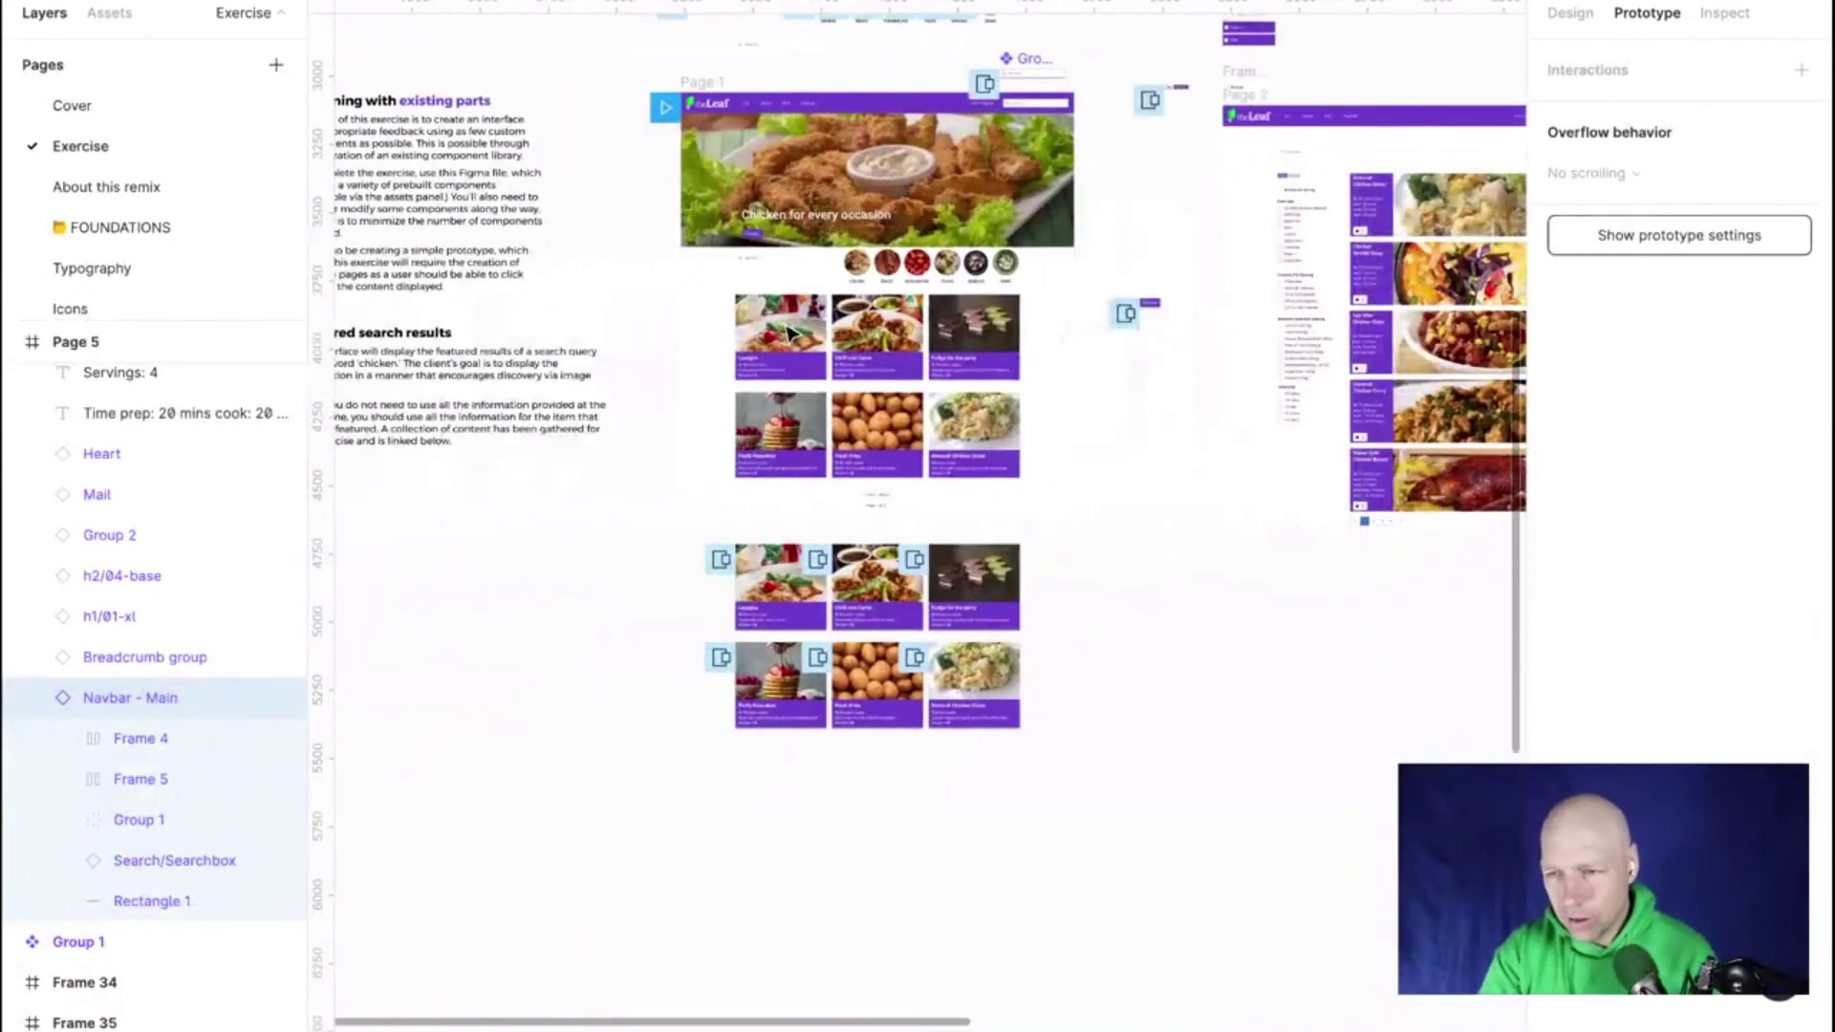
{"action": "scroll", "coordinate": [845, 315], "scroll_direction": "up", "scroll_amount": 10}
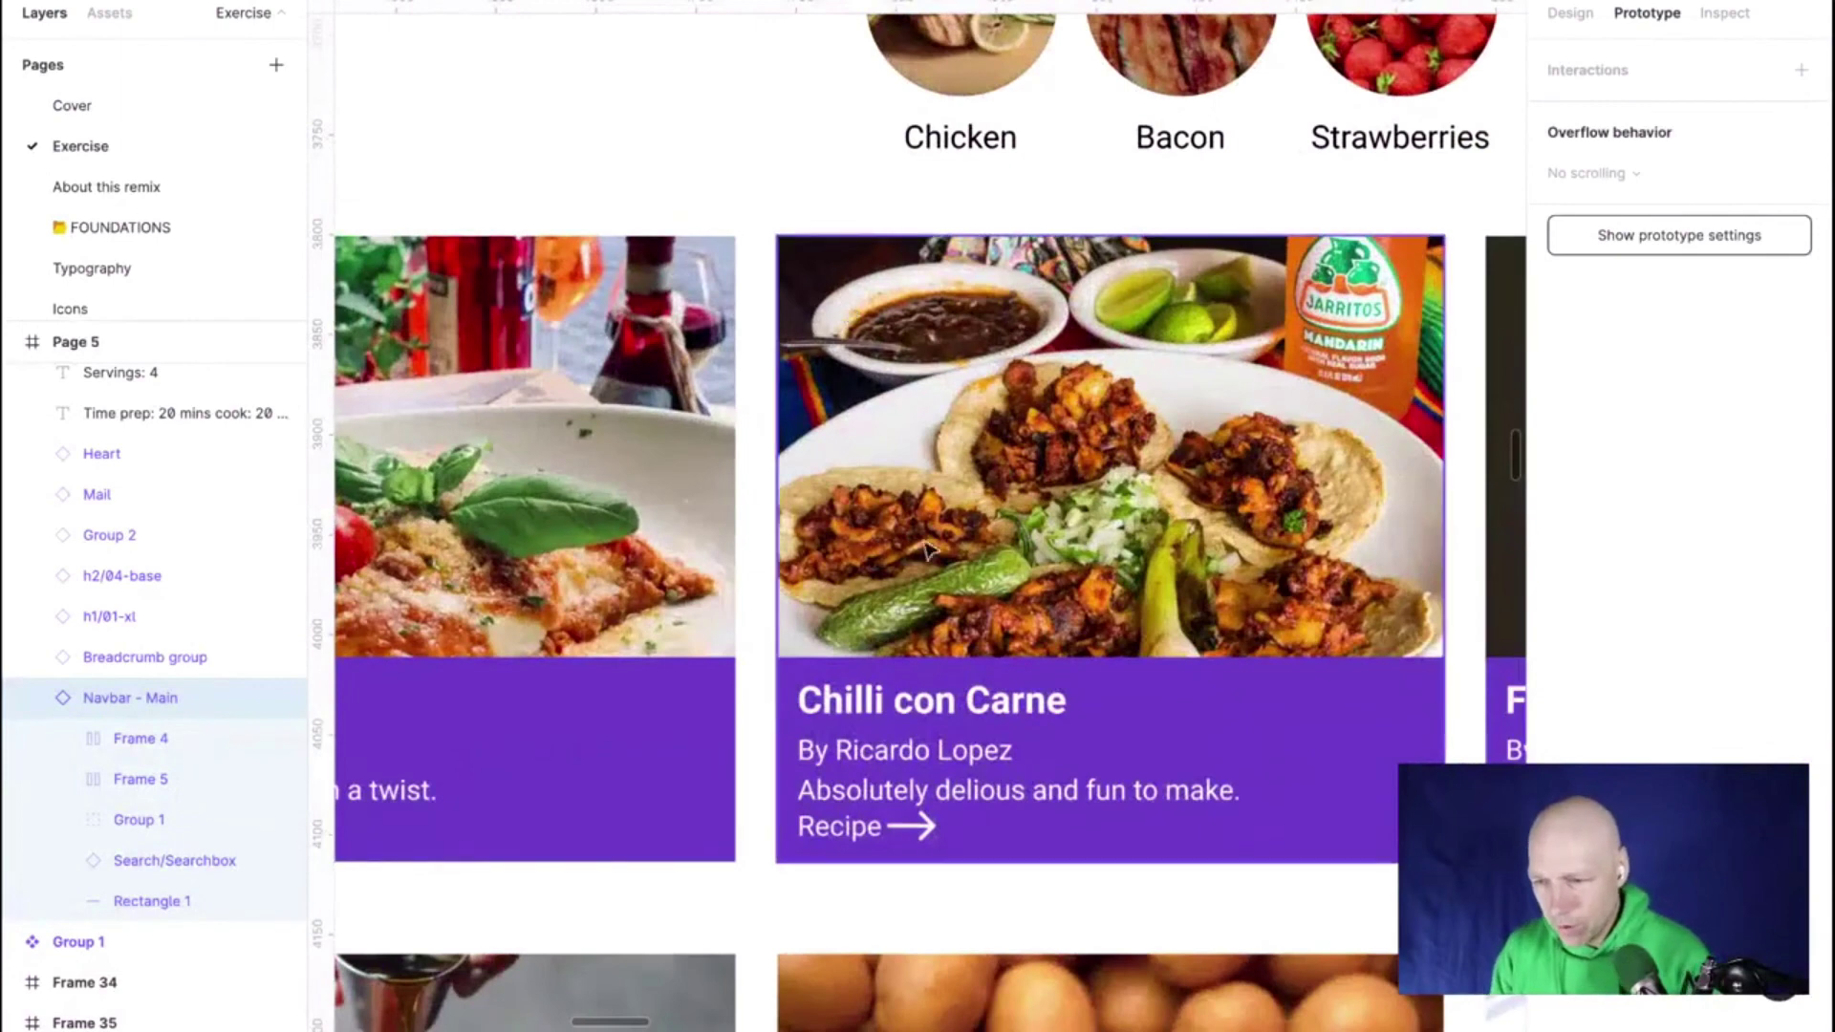
{"action": "left_click", "coordinate": [1003, 808]}
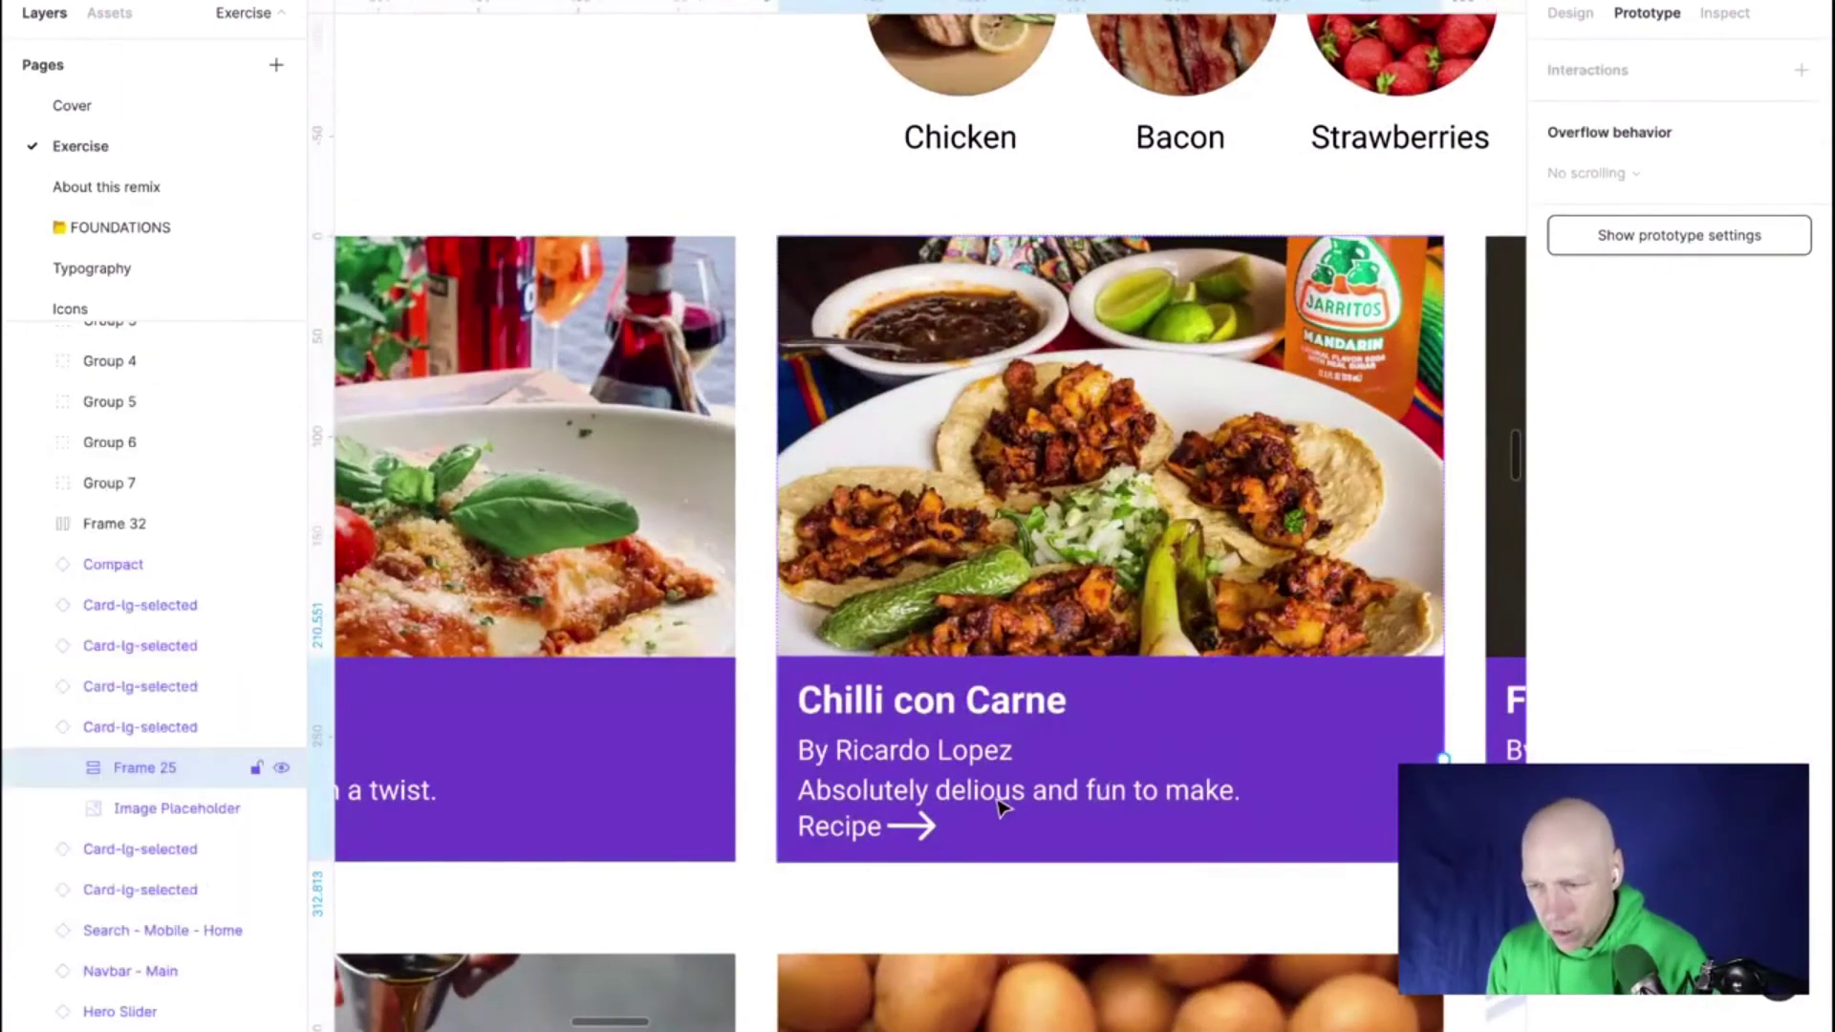
{"action": "left_click", "coordinate": [1001, 808]}
{"action": "right_click", "coordinate": [1004, 803]}
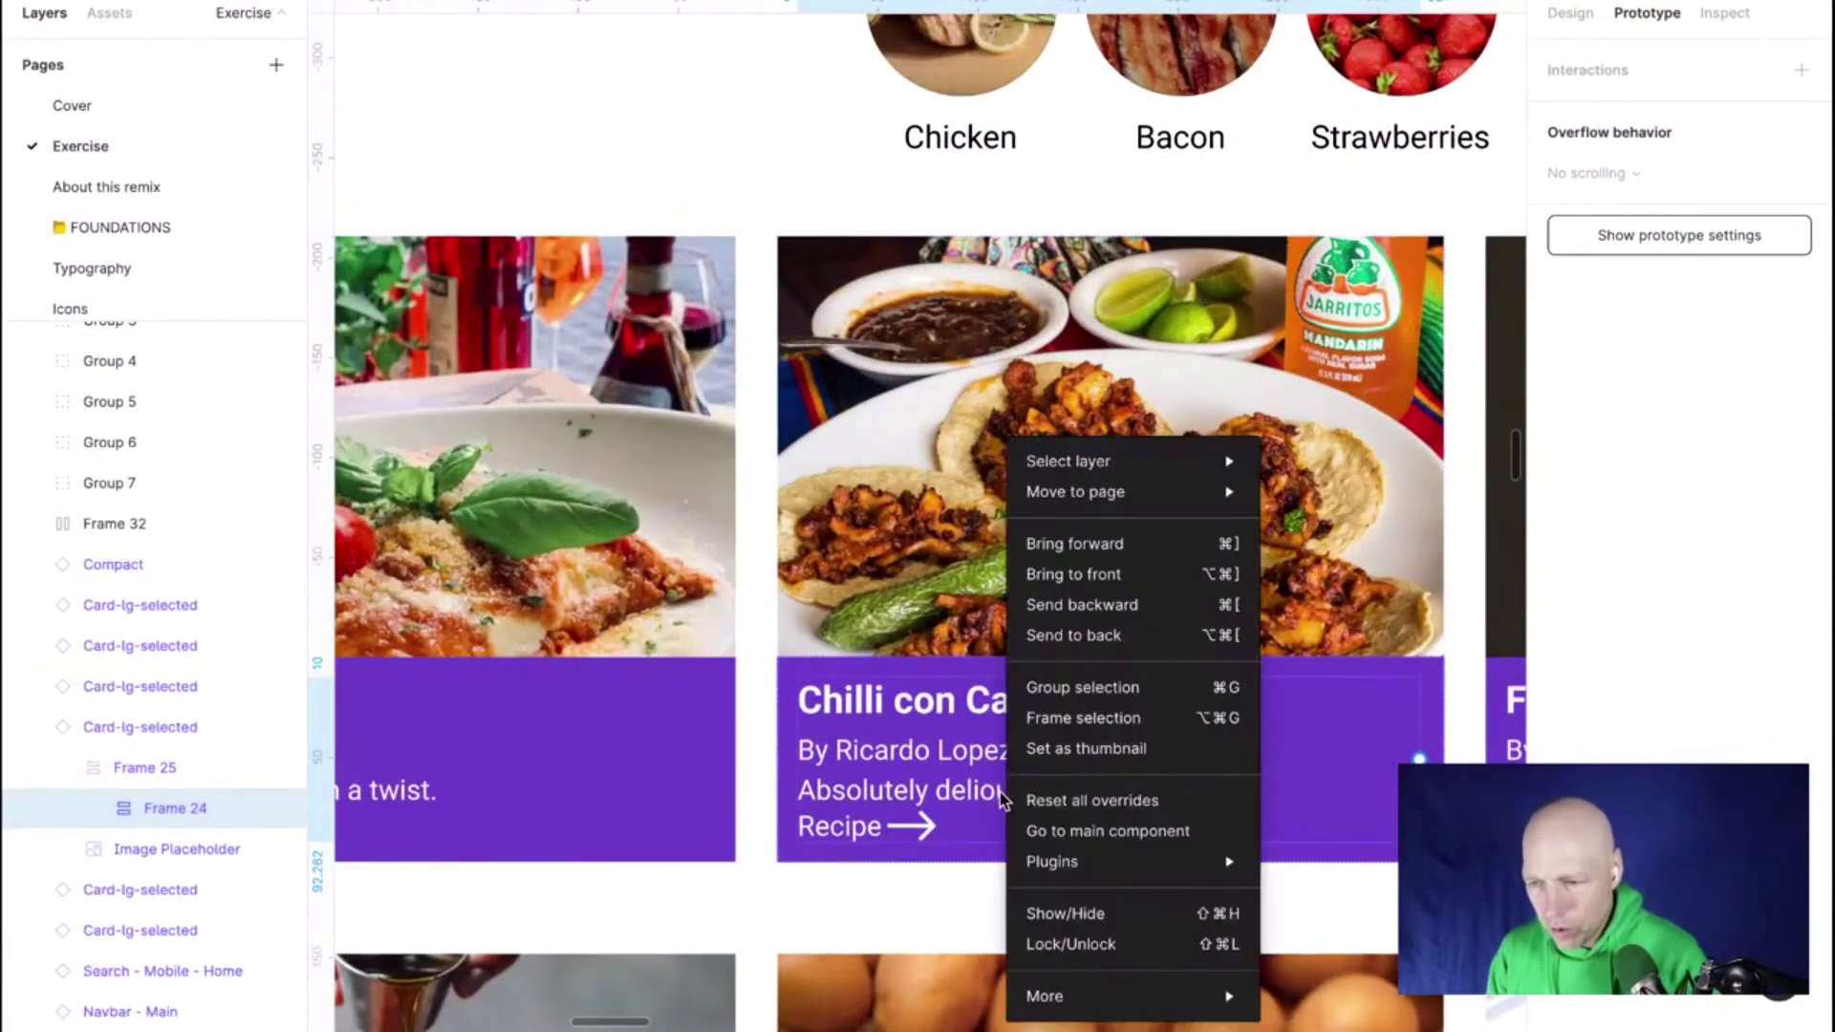
{"action": "mouse_move", "coordinate": [1109, 863]}
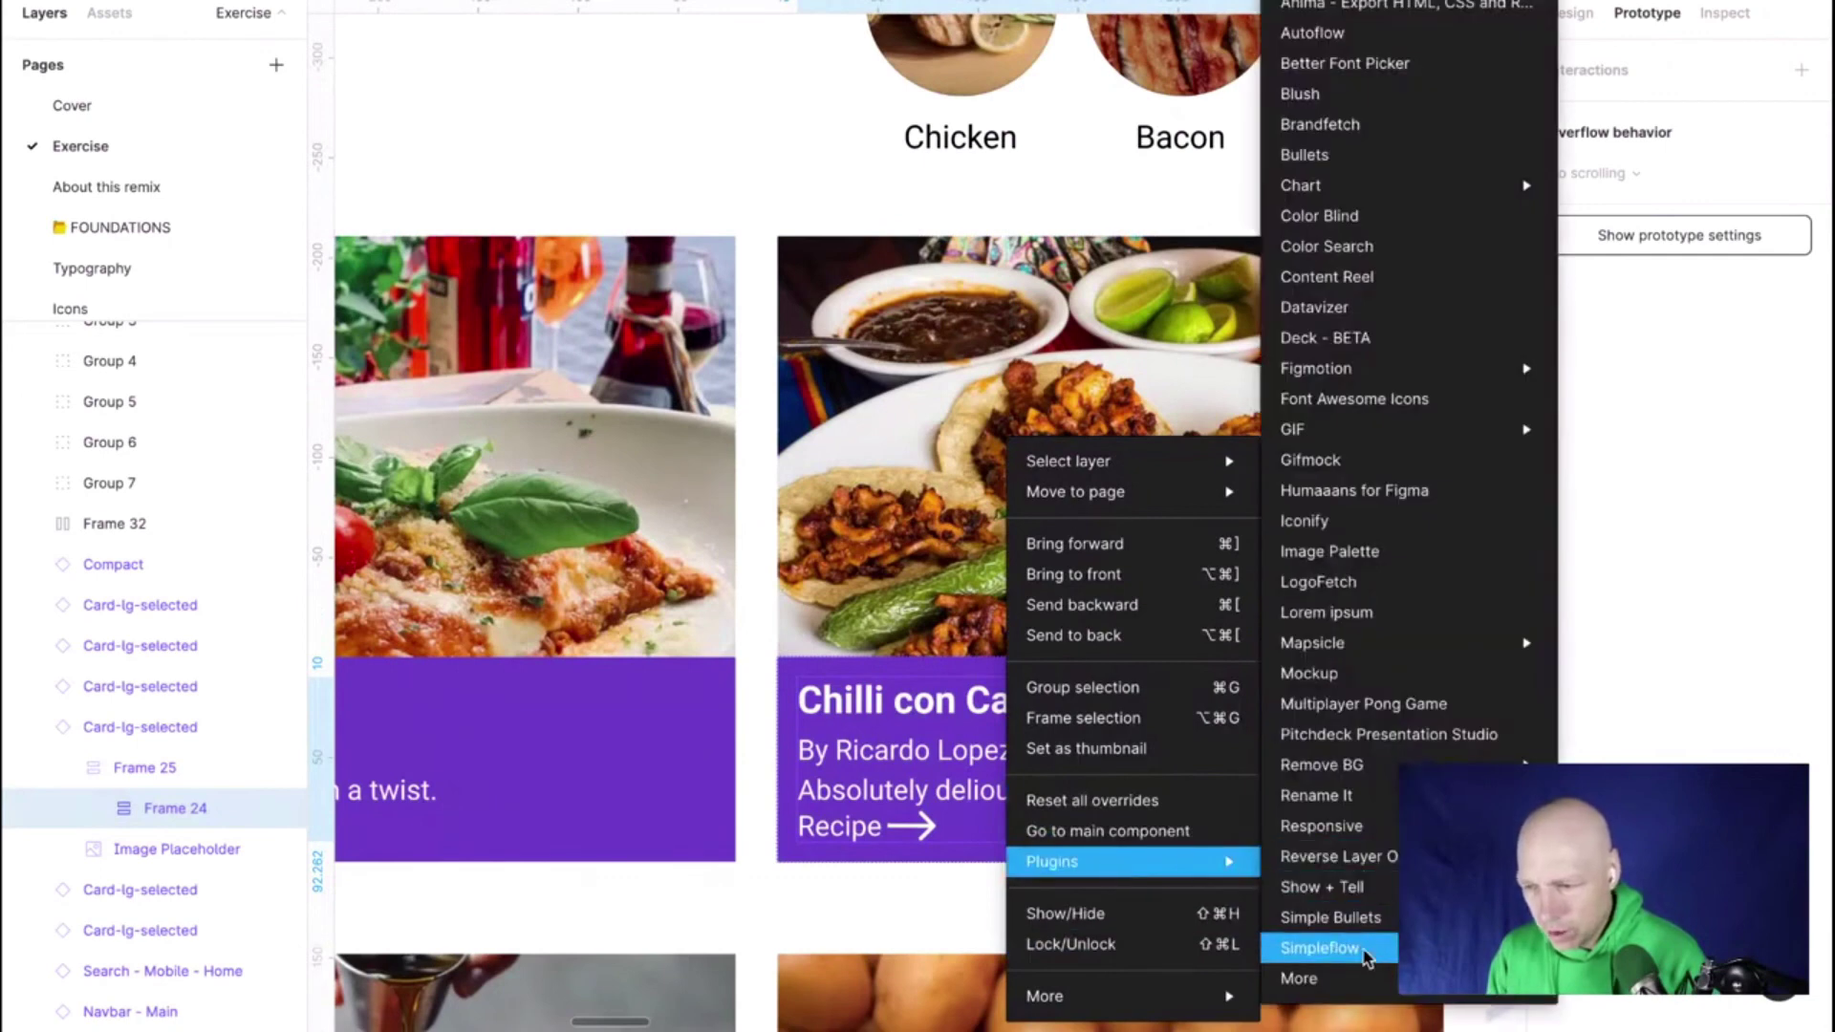
{"action": "mouse_move", "coordinate": [1338, 977]}
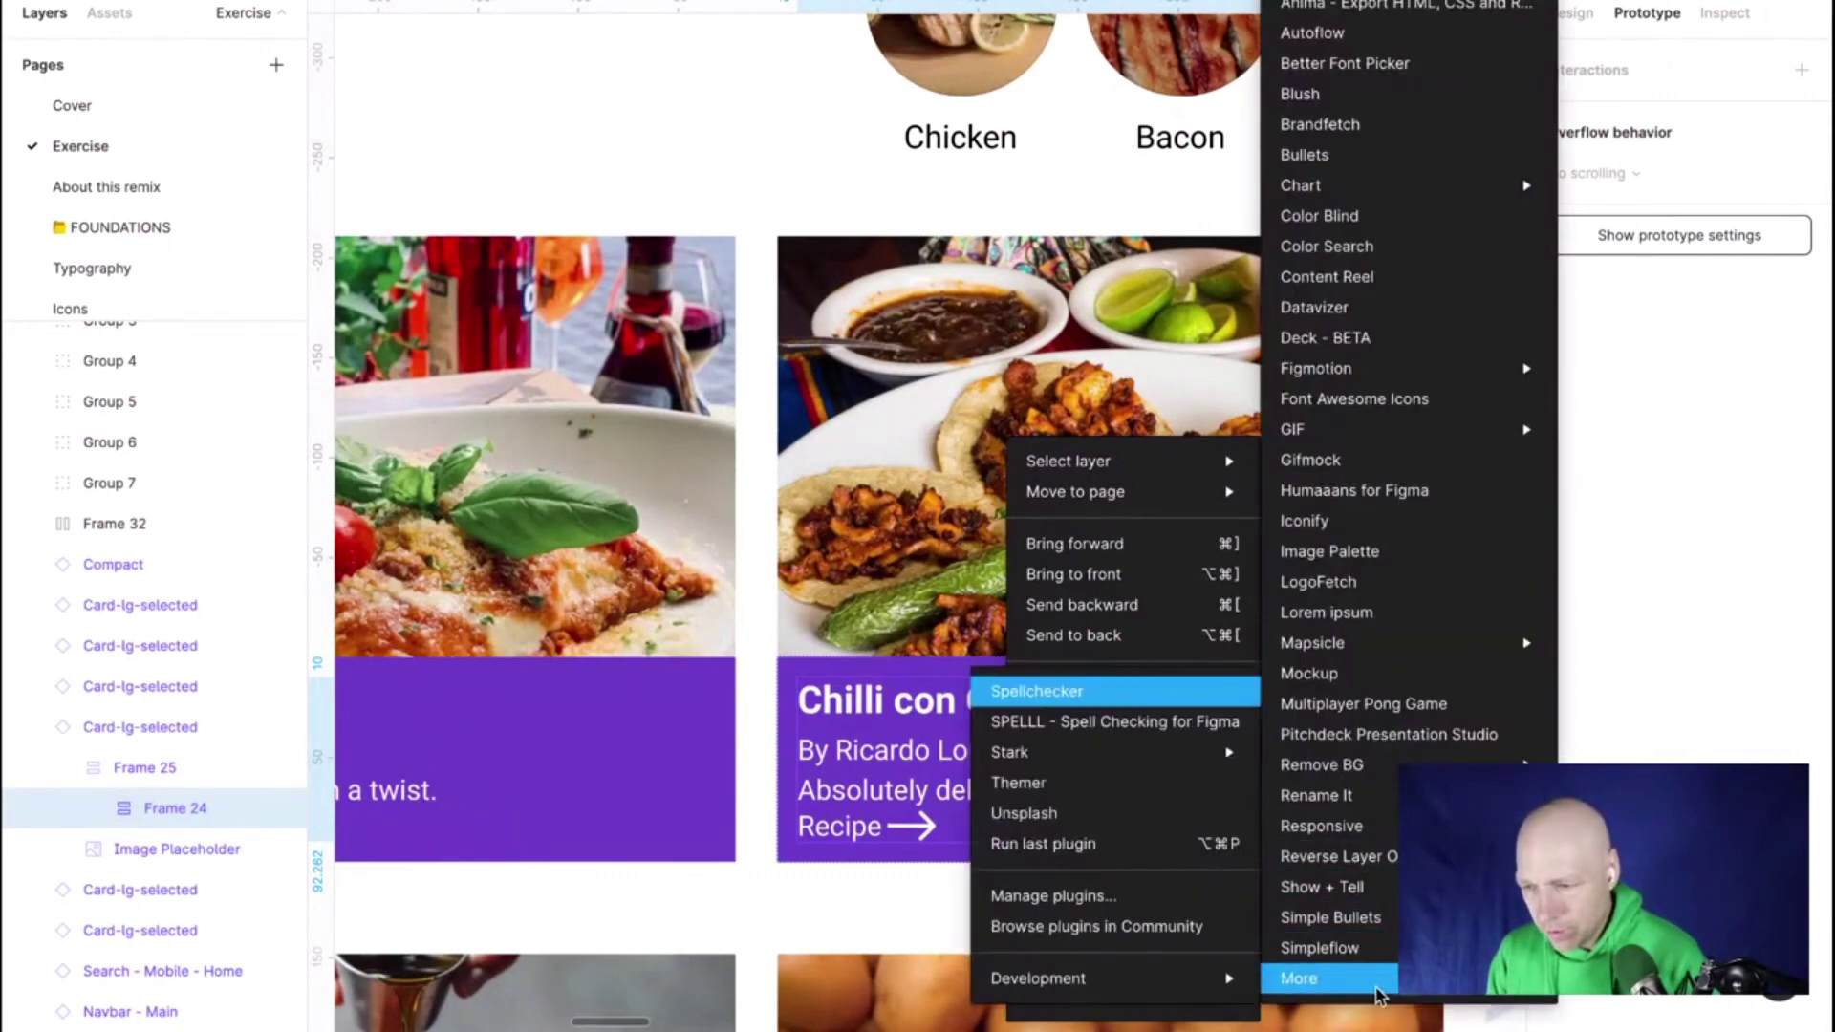
{"action": "left_click", "coordinate": [1045, 702]}
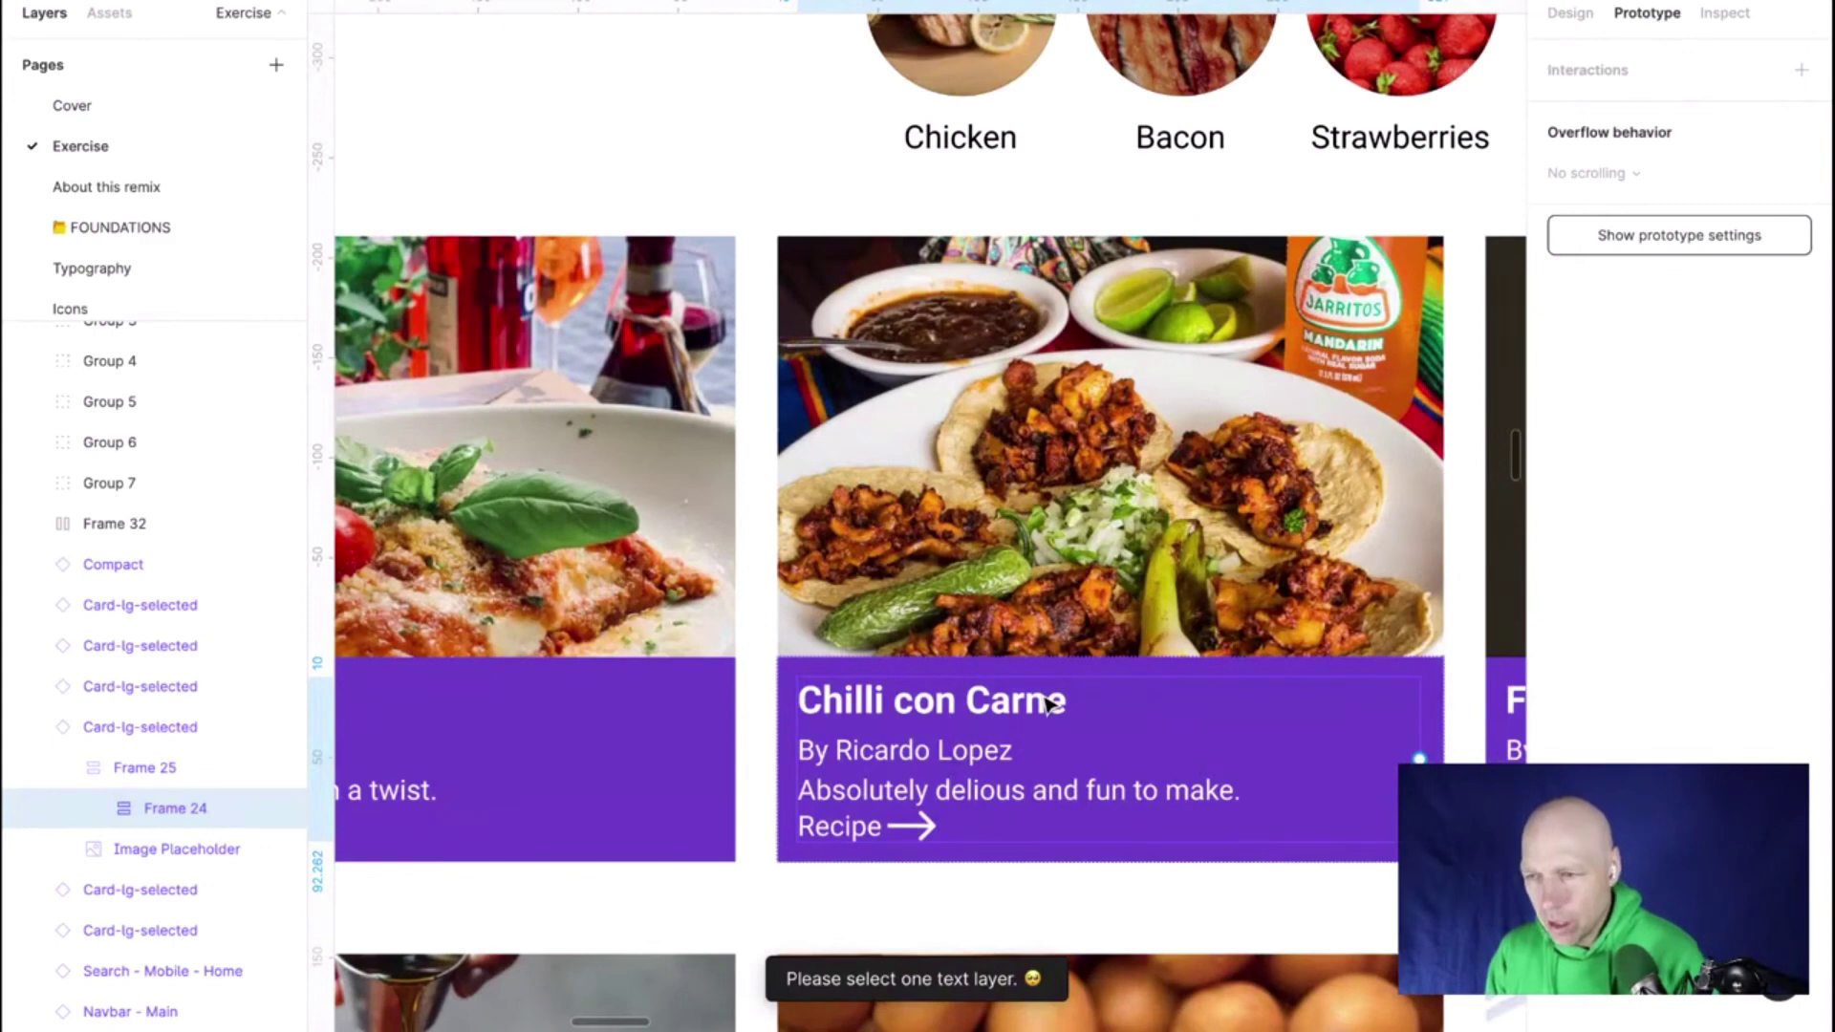
Run Spellchecker on the card's paragraph text layer, which lists 2 spelling issues
{"action": "double_click", "coordinate": [973, 768]}
{"action": "right_click", "coordinate": [973, 767]}
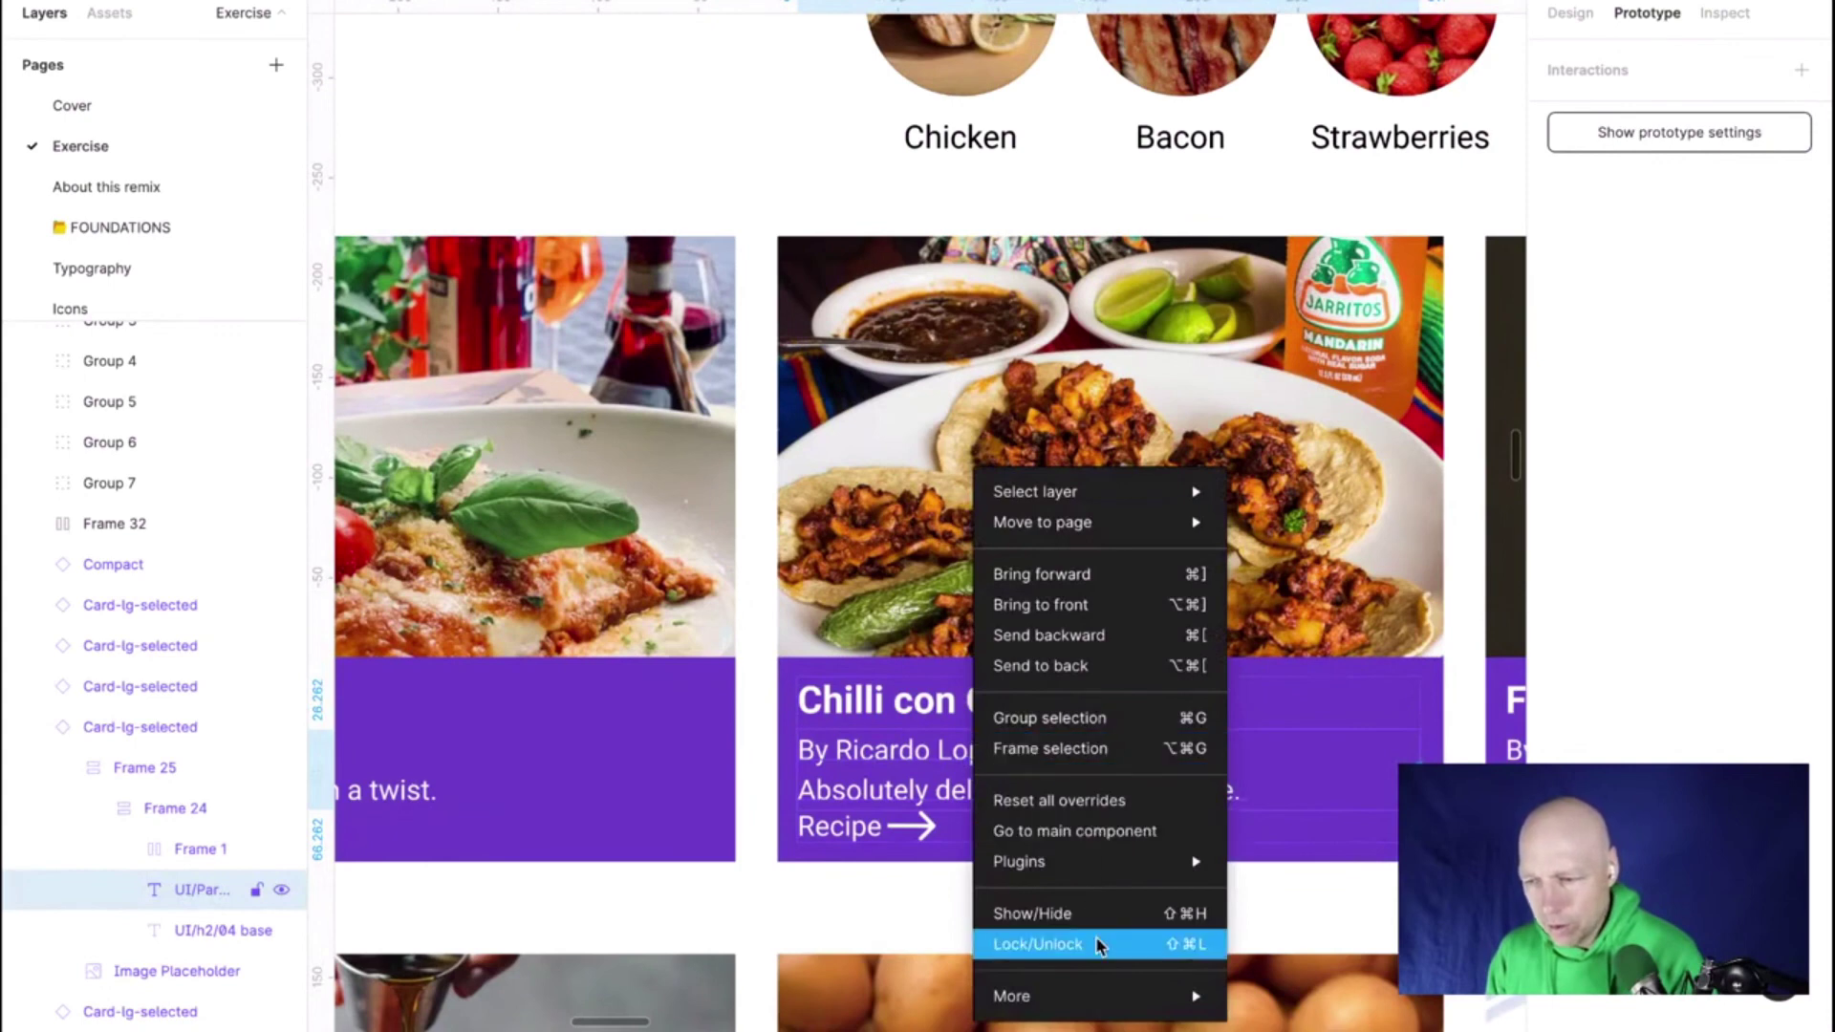
{"action": "mouse_move", "coordinate": [1112, 867]}
{"action": "mouse_move", "coordinate": [1364, 979]}
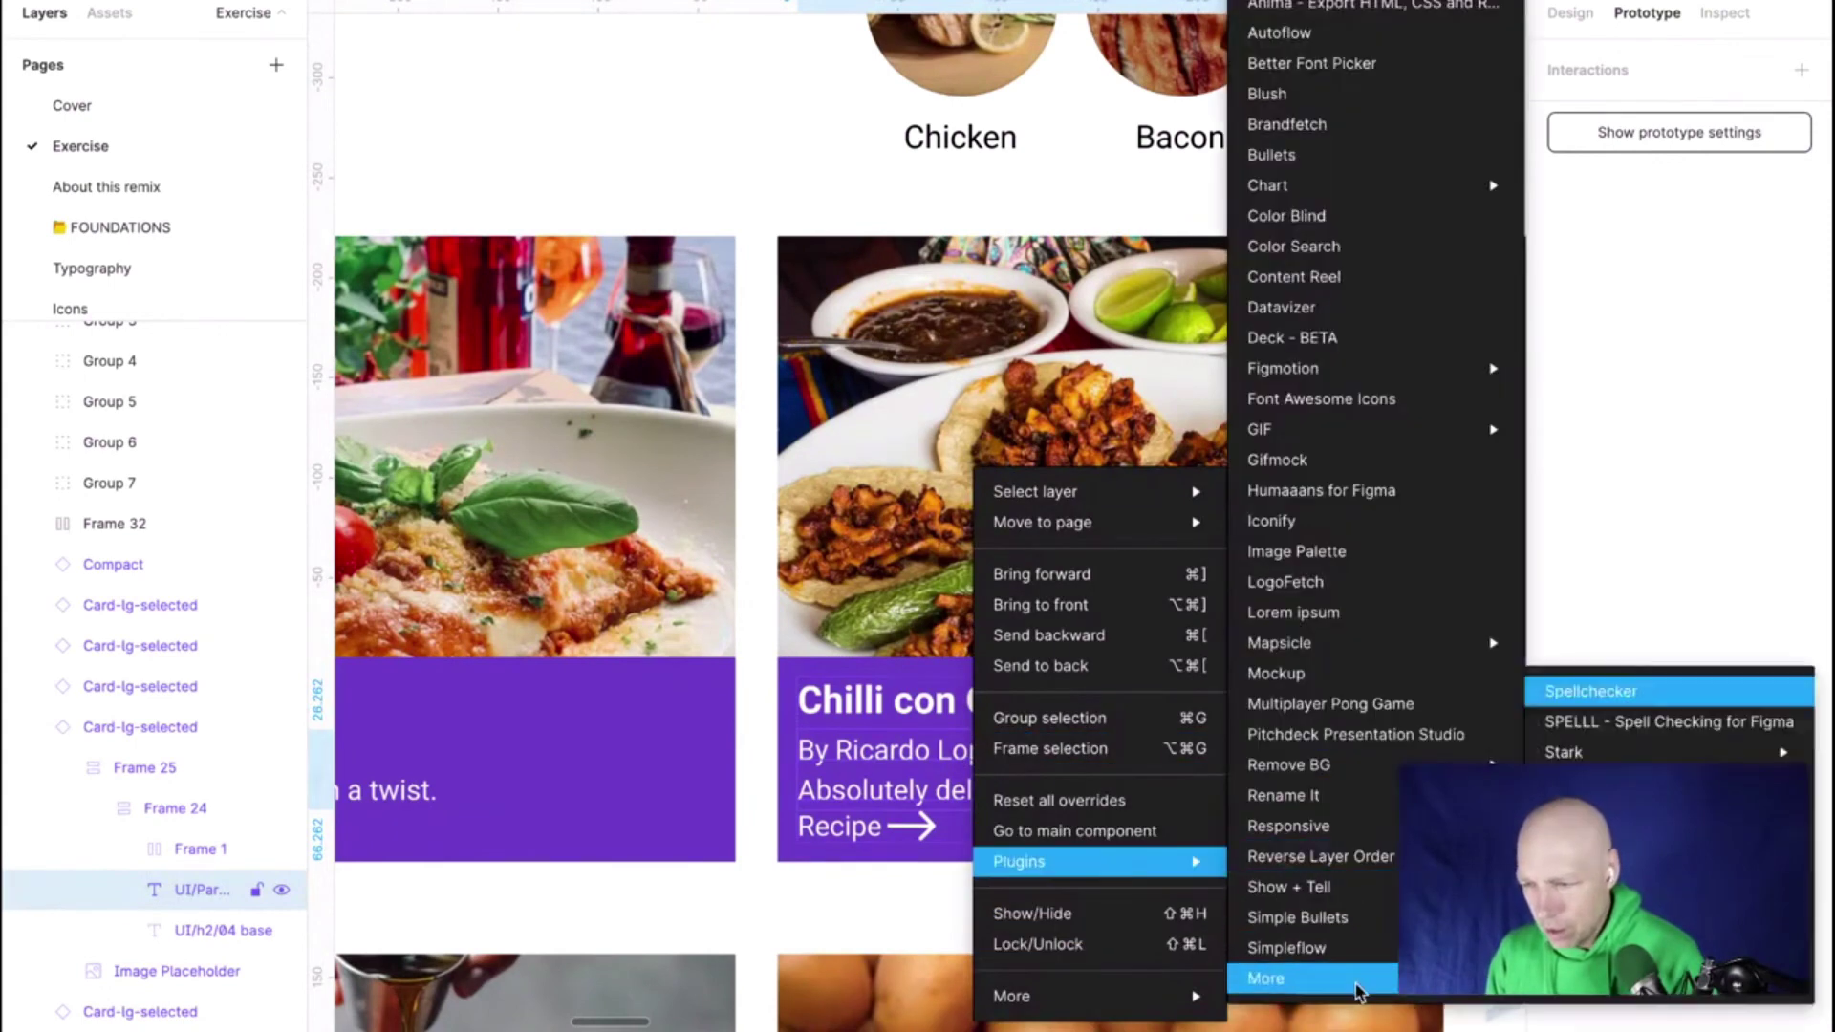
{"action": "left_click", "coordinate": [1631, 694]}
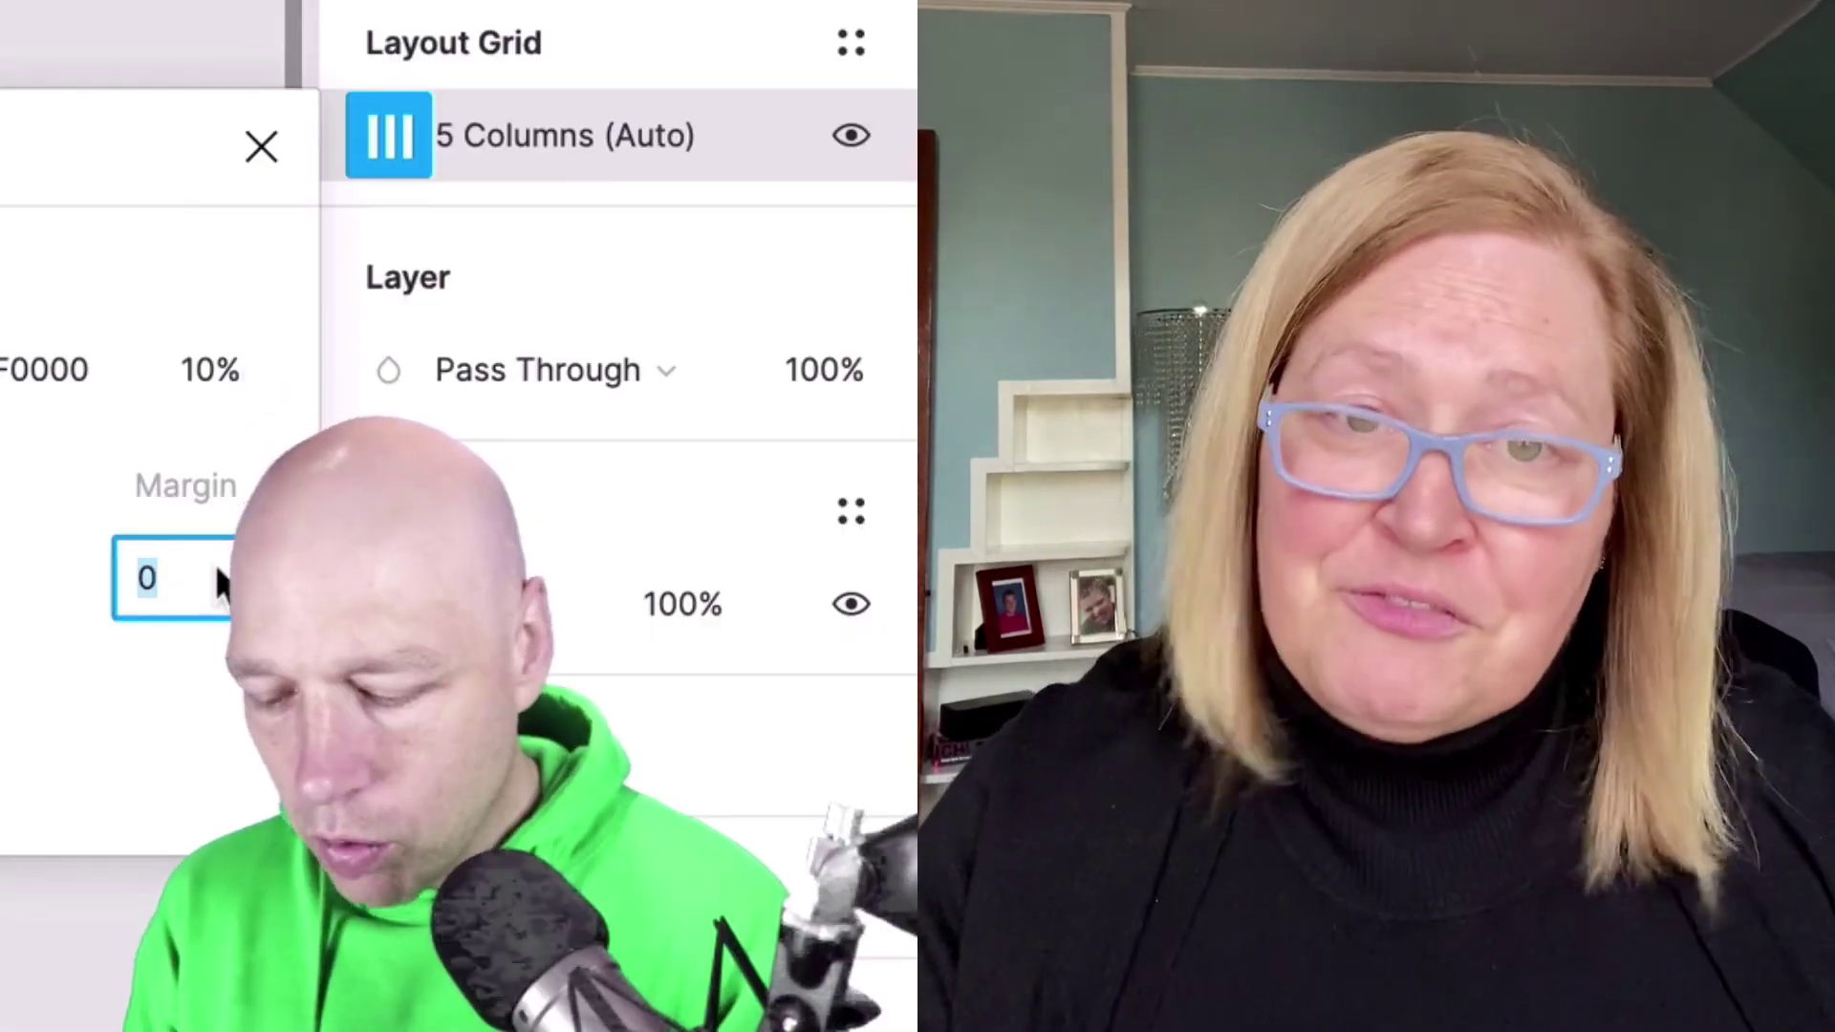
{"action": "type", "text": "120"}
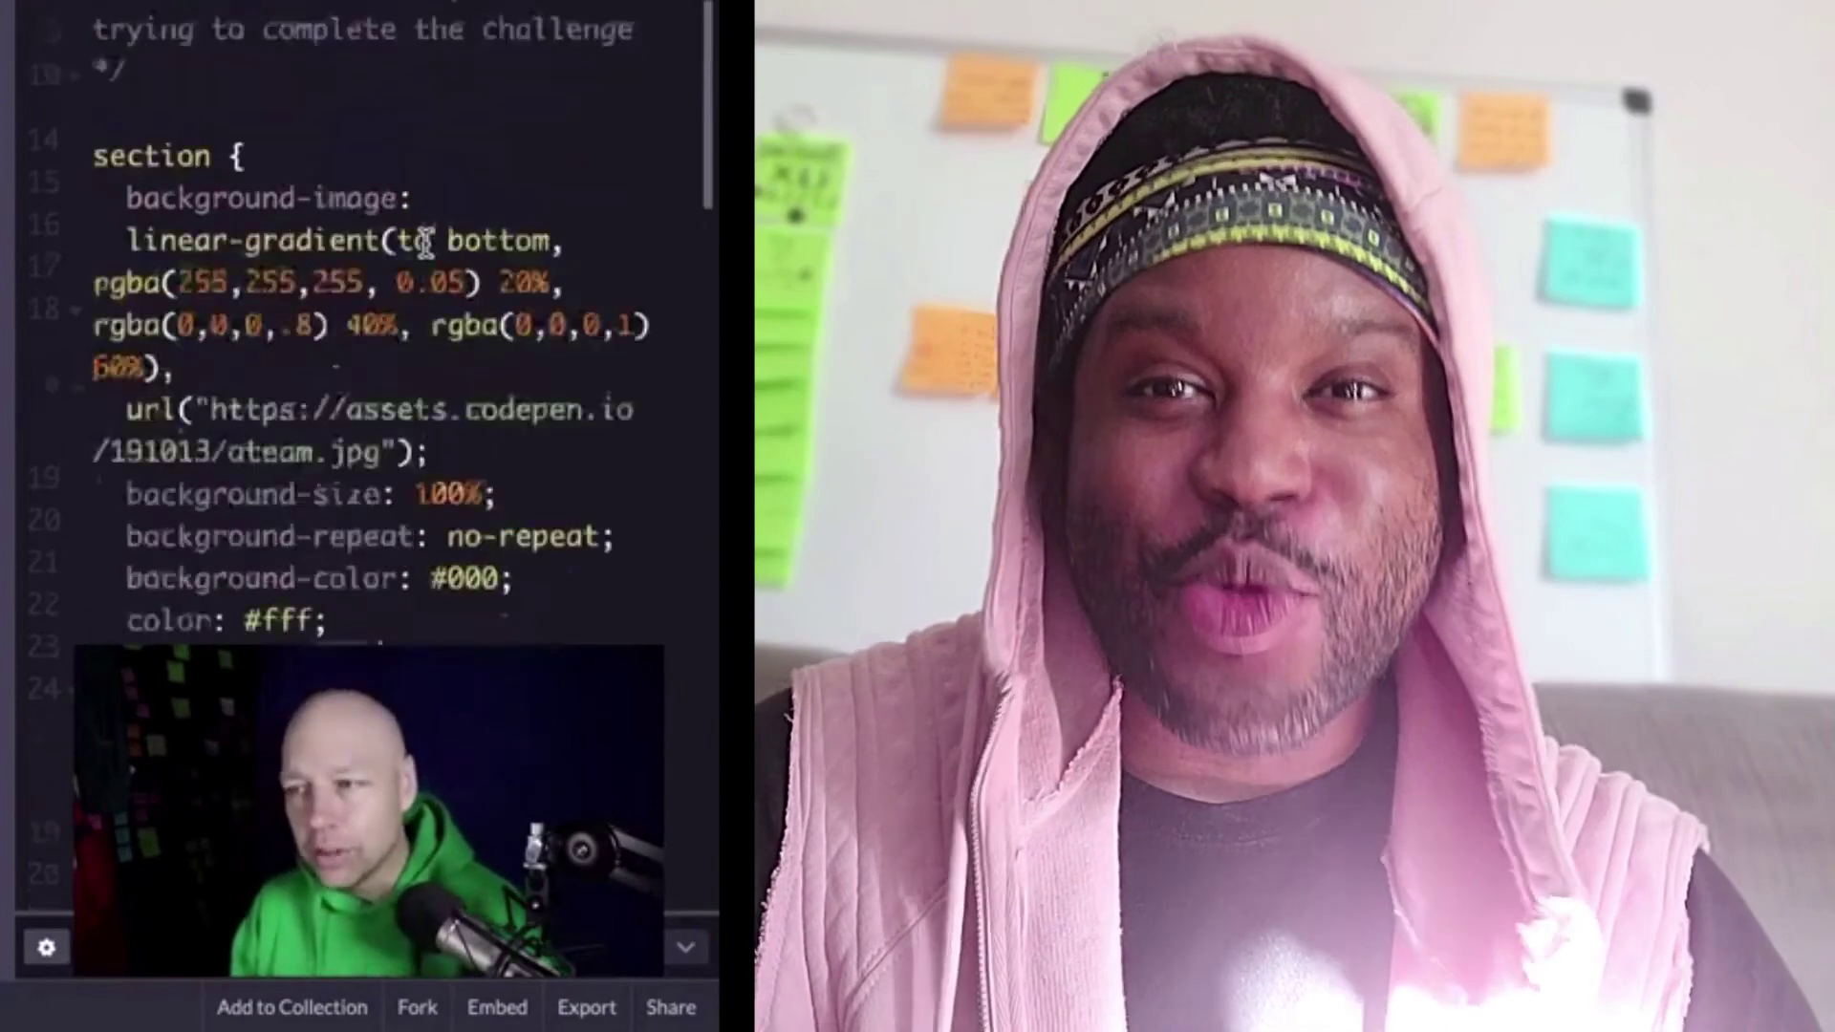
{"action": "scroll", "coordinate": [423, 241], "scroll_direction": "up", "scroll_amount": 5}
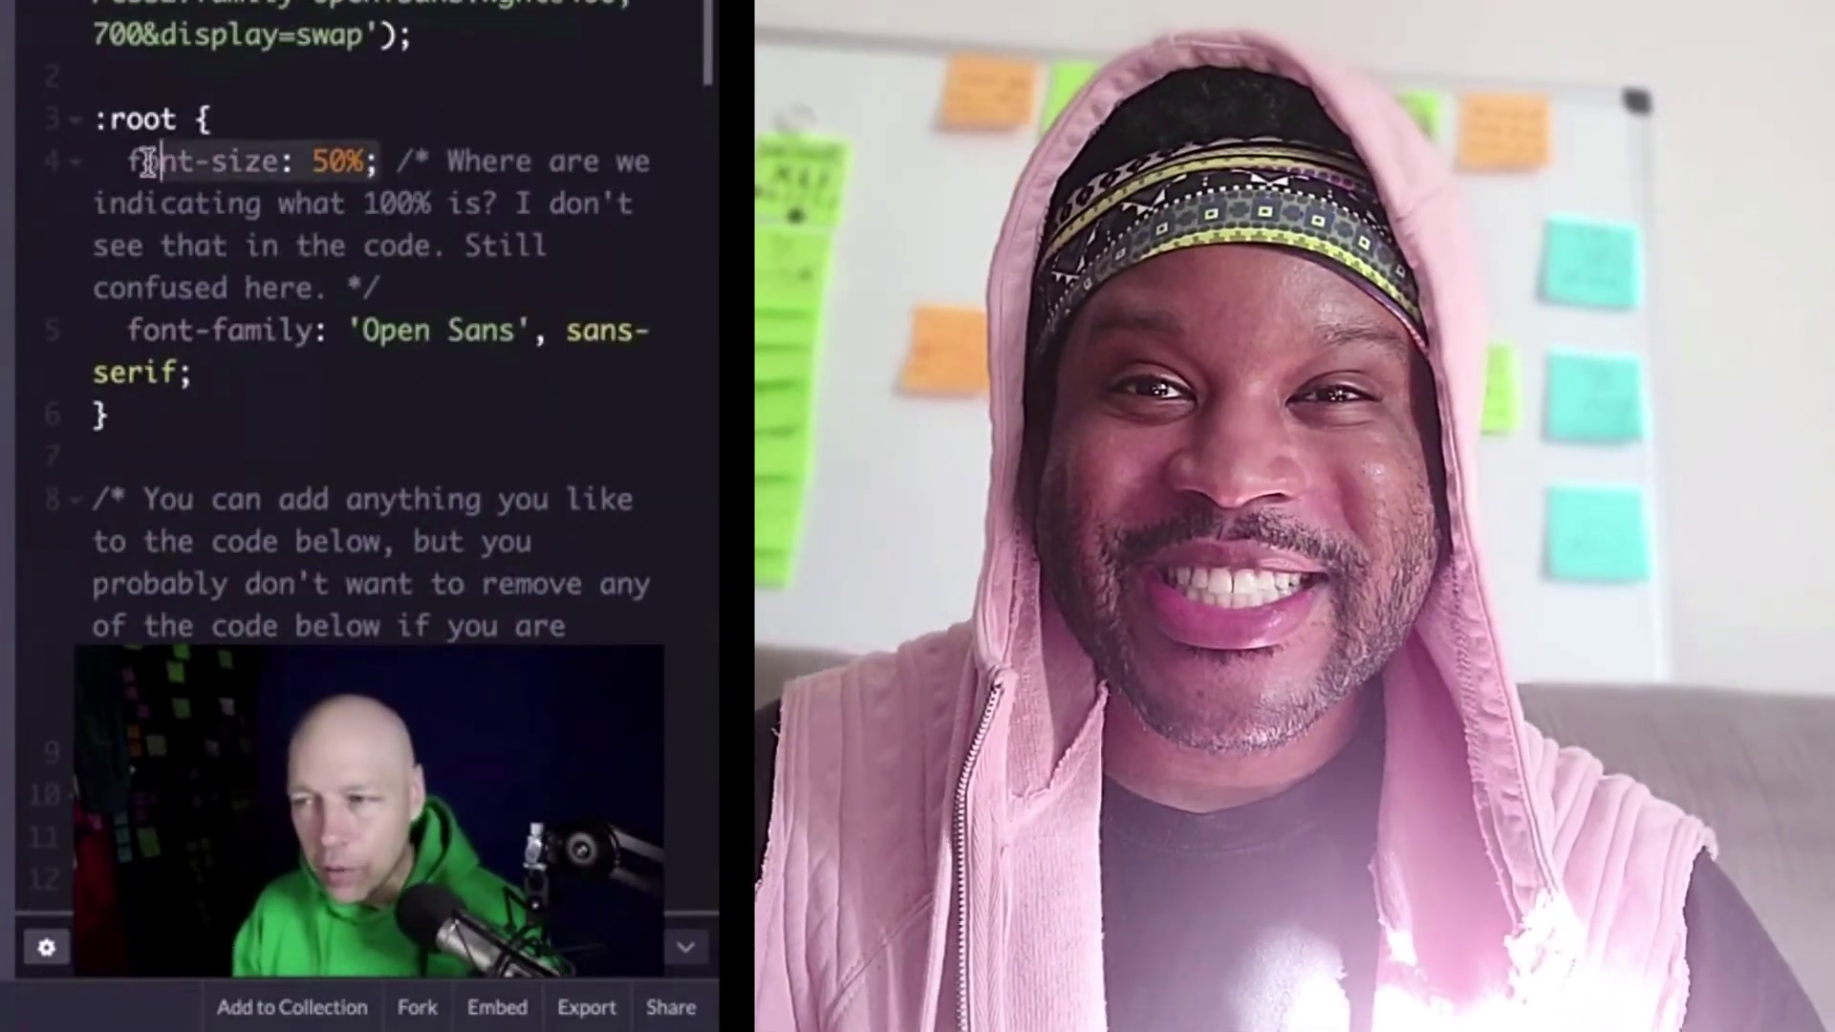